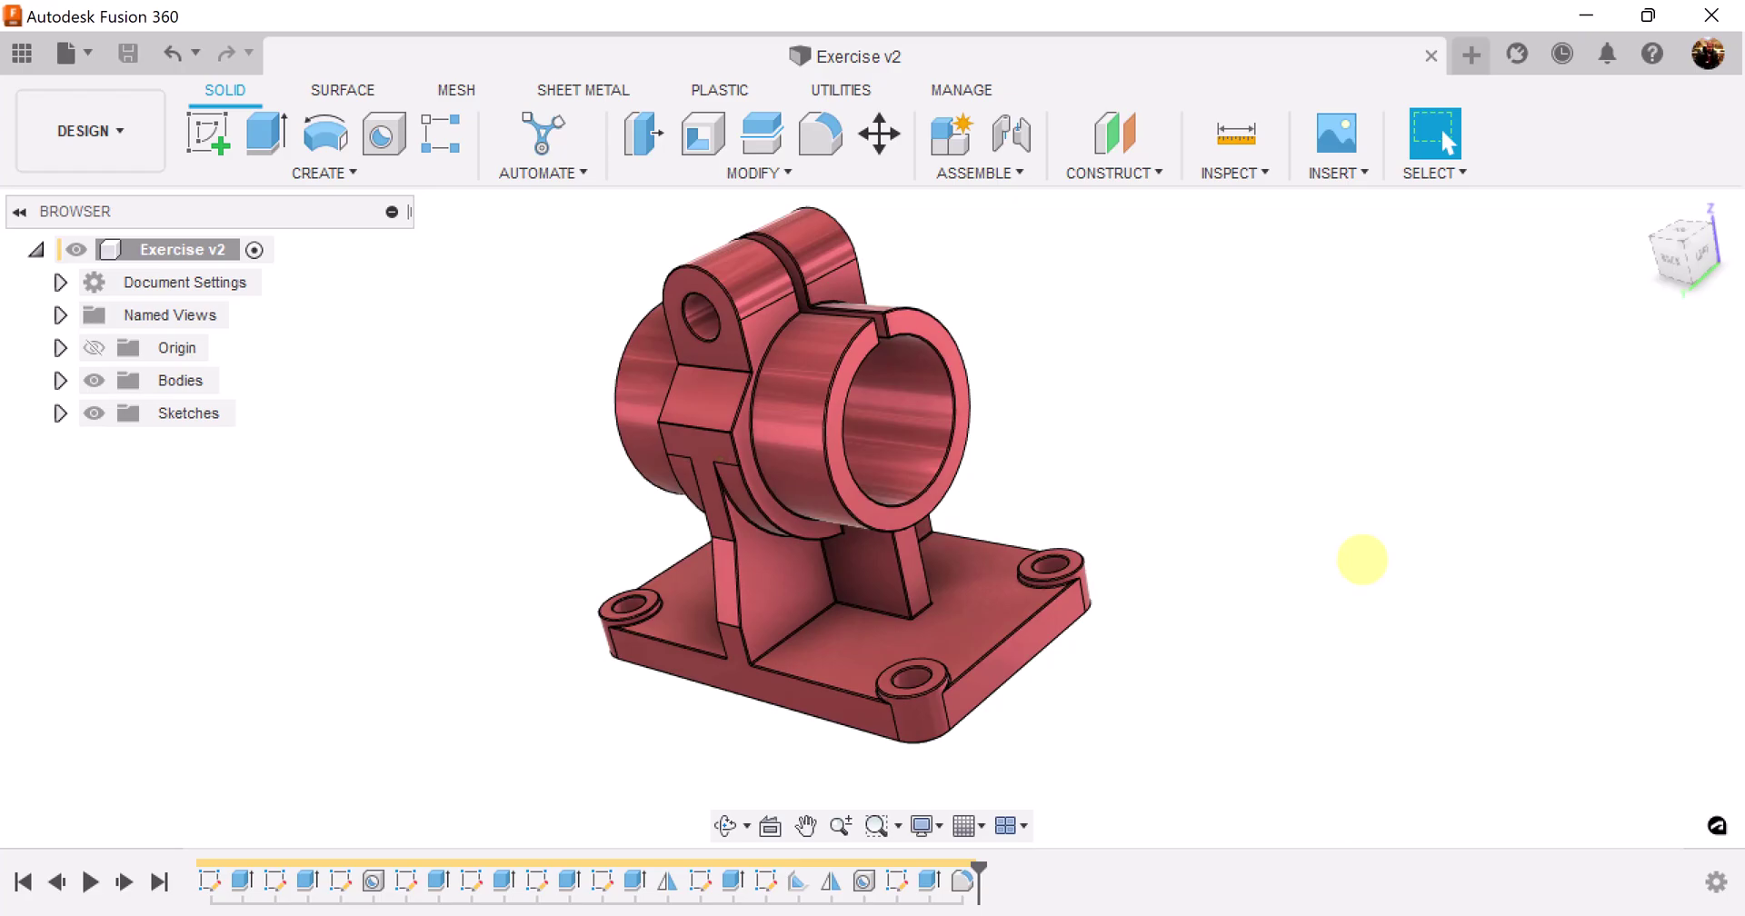
Step: Create a new design and add an internal standard component named Component1, made active
{"action": "left_click", "coordinate": [1472, 56]}
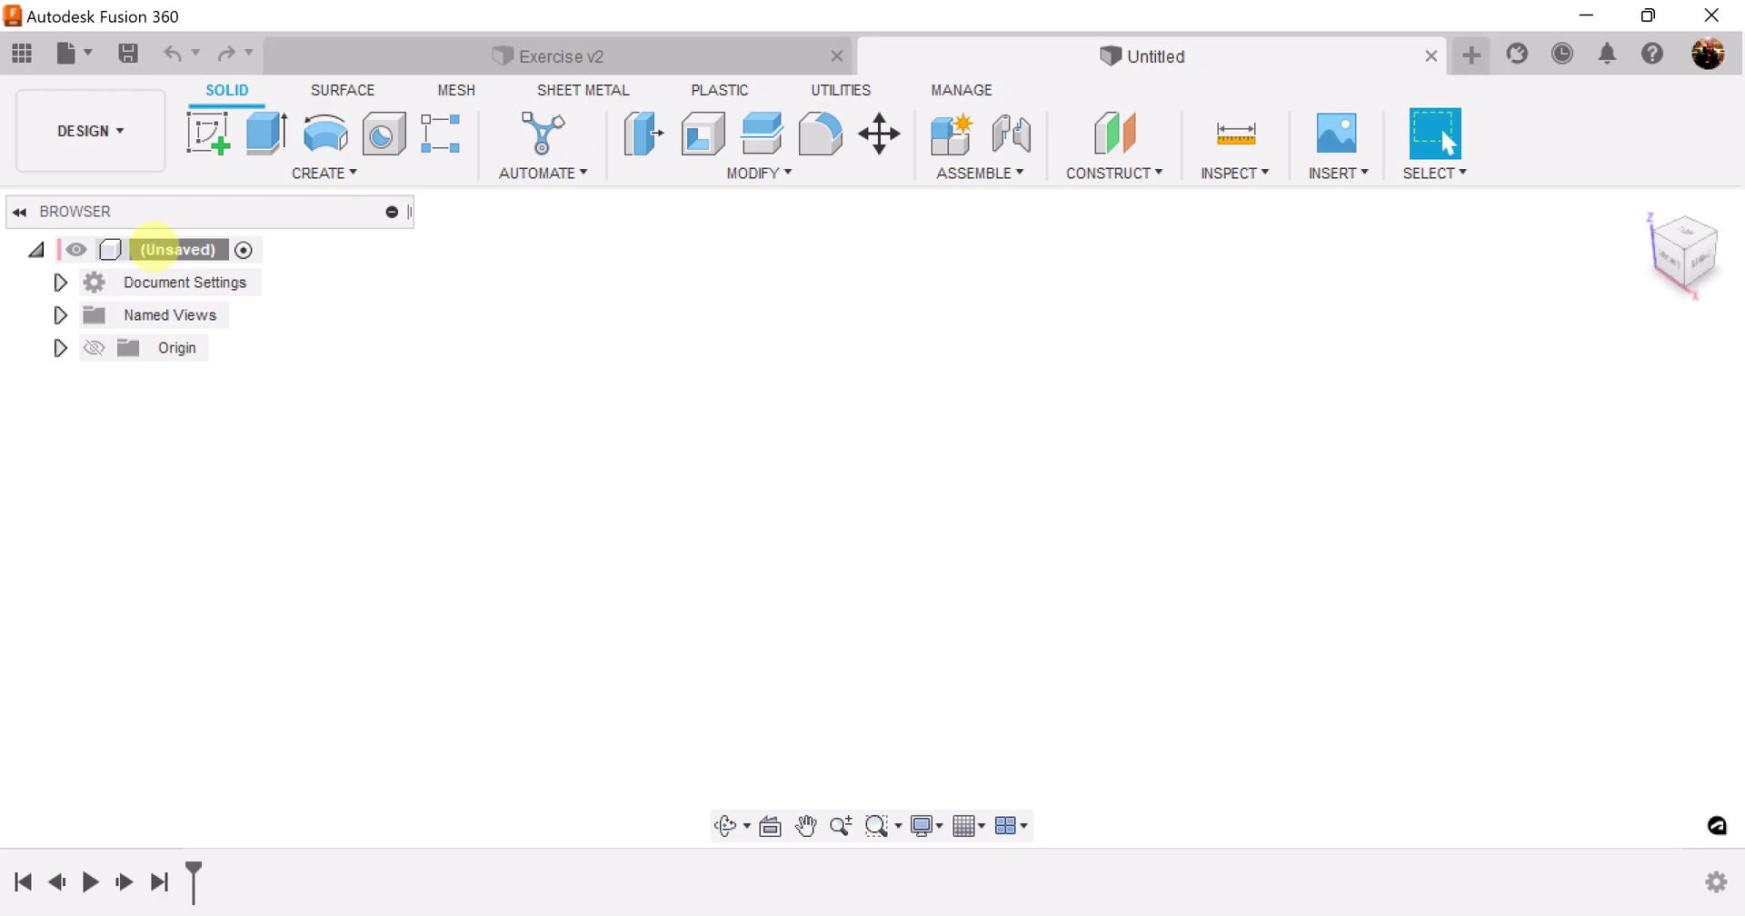
{"action": "right_click", "coordinate": [154, 248]}
{"action": "left_click", "coordinate": [234, 264]}
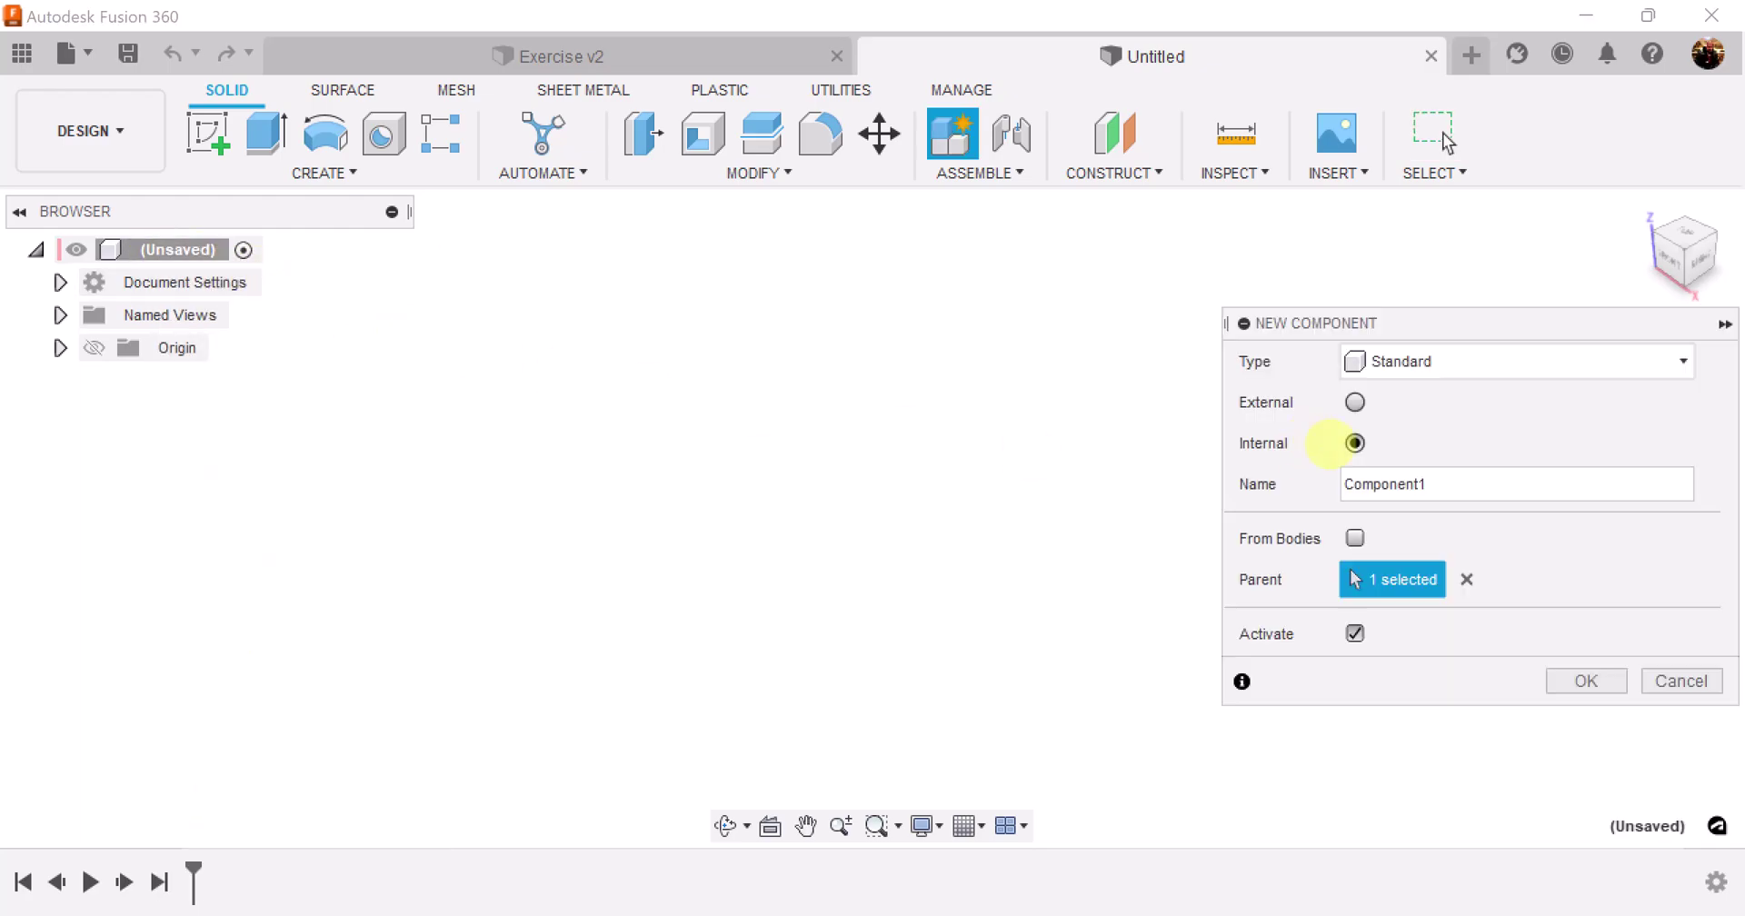
{"action": "left_click", "coordinate": [1587, 681]}
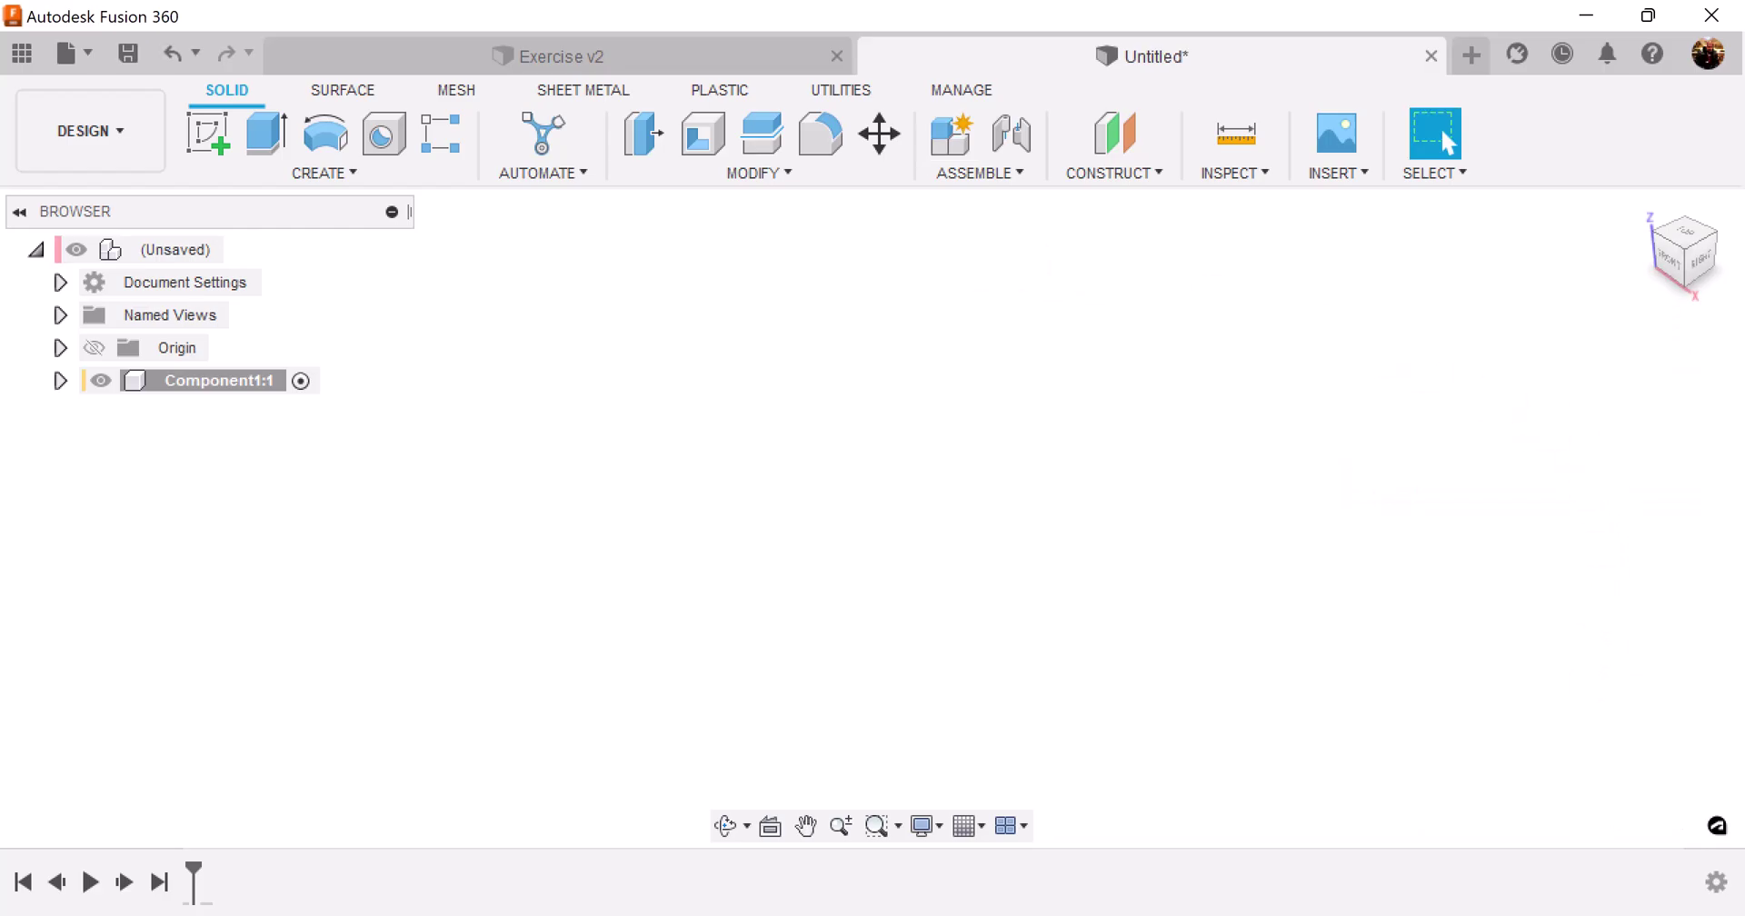
Step: Sketch a center rectangle 110 mm wide and 70 mm high at the origin on the horizontal XY plane
{"action": "left_click", "coordinate": [208, 132]}
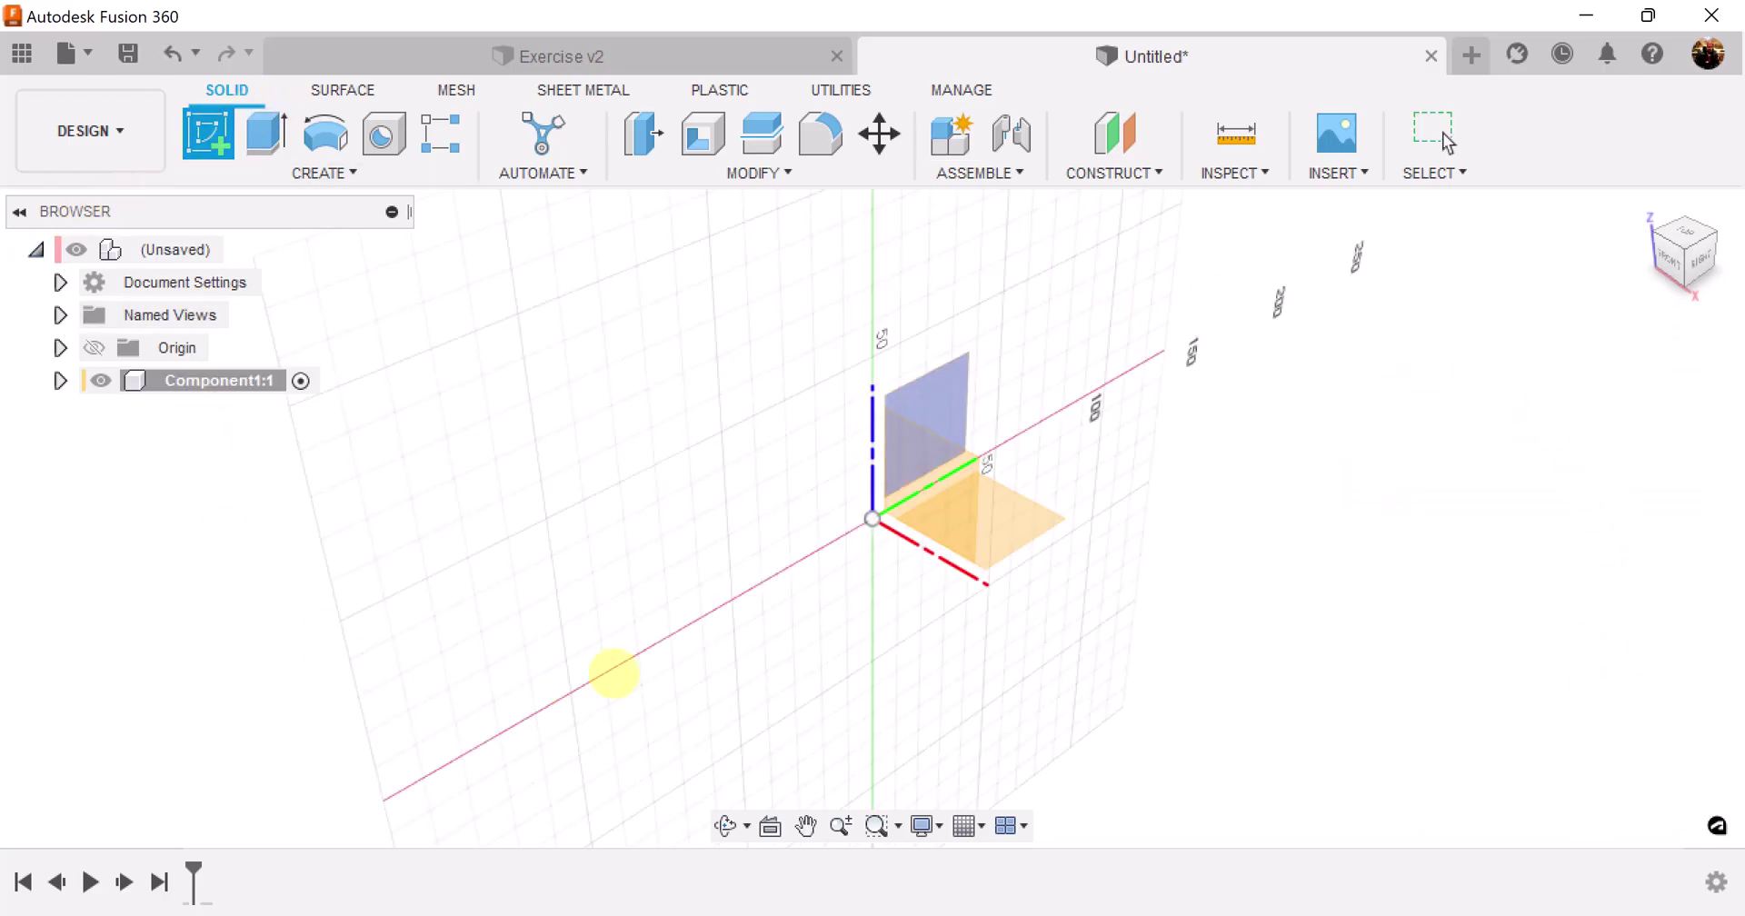
{"action": "left_click", "coordinate": [1005, 500]}
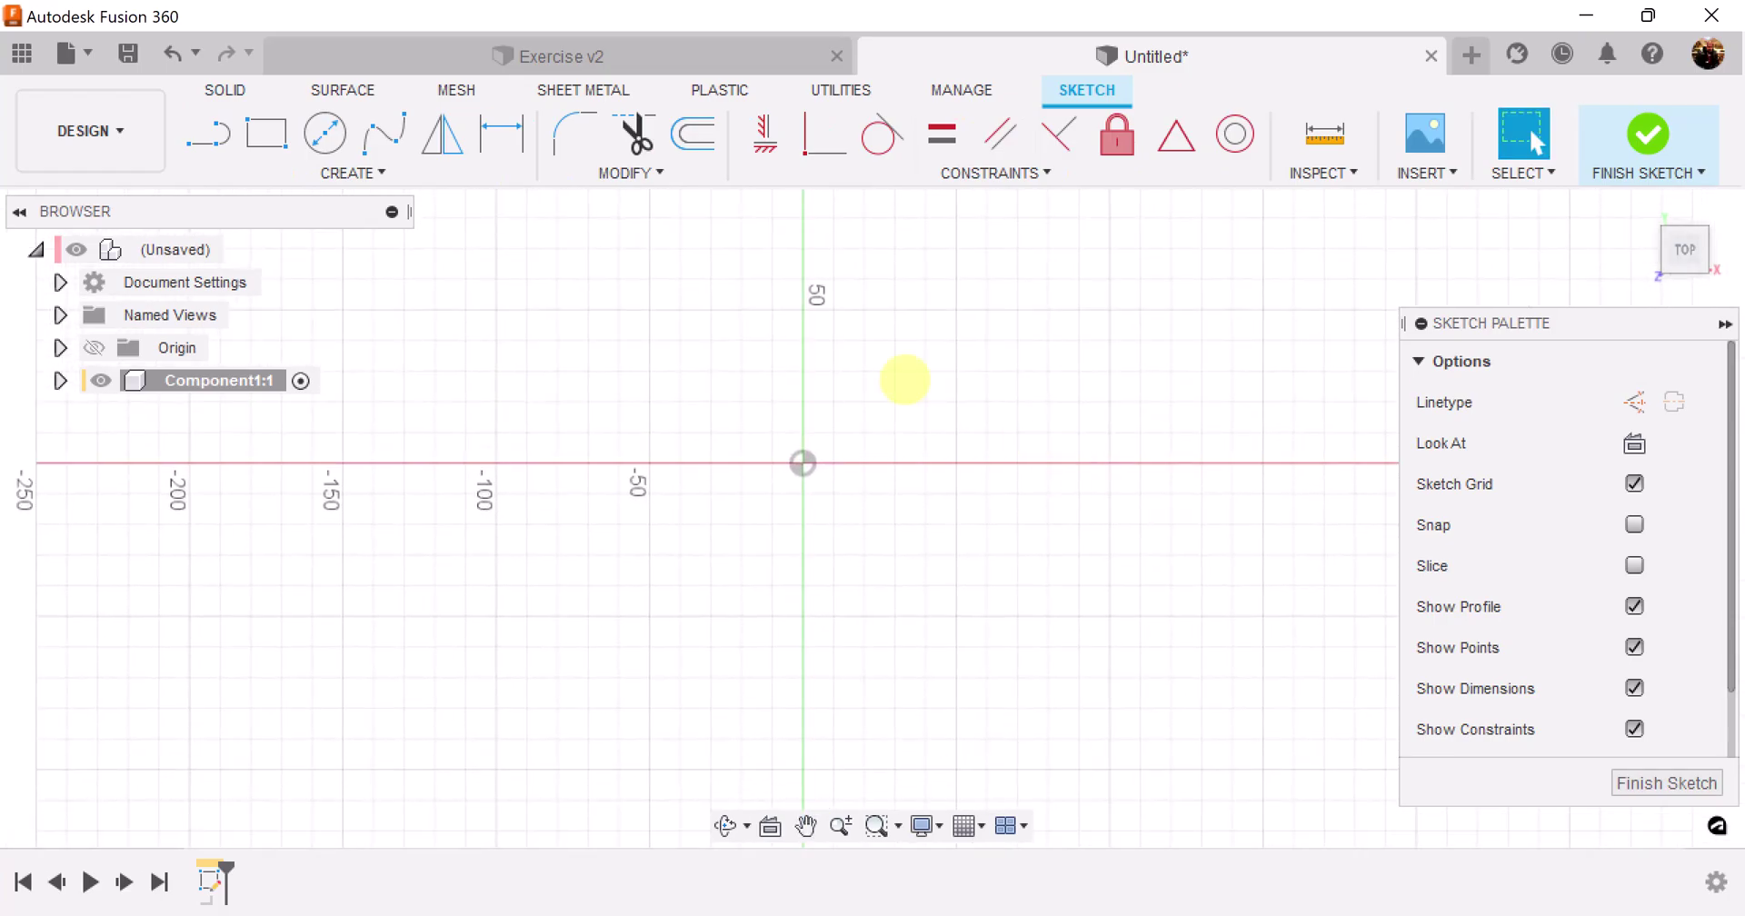
{"action": "left_click", "coordinate": [341, 171]}
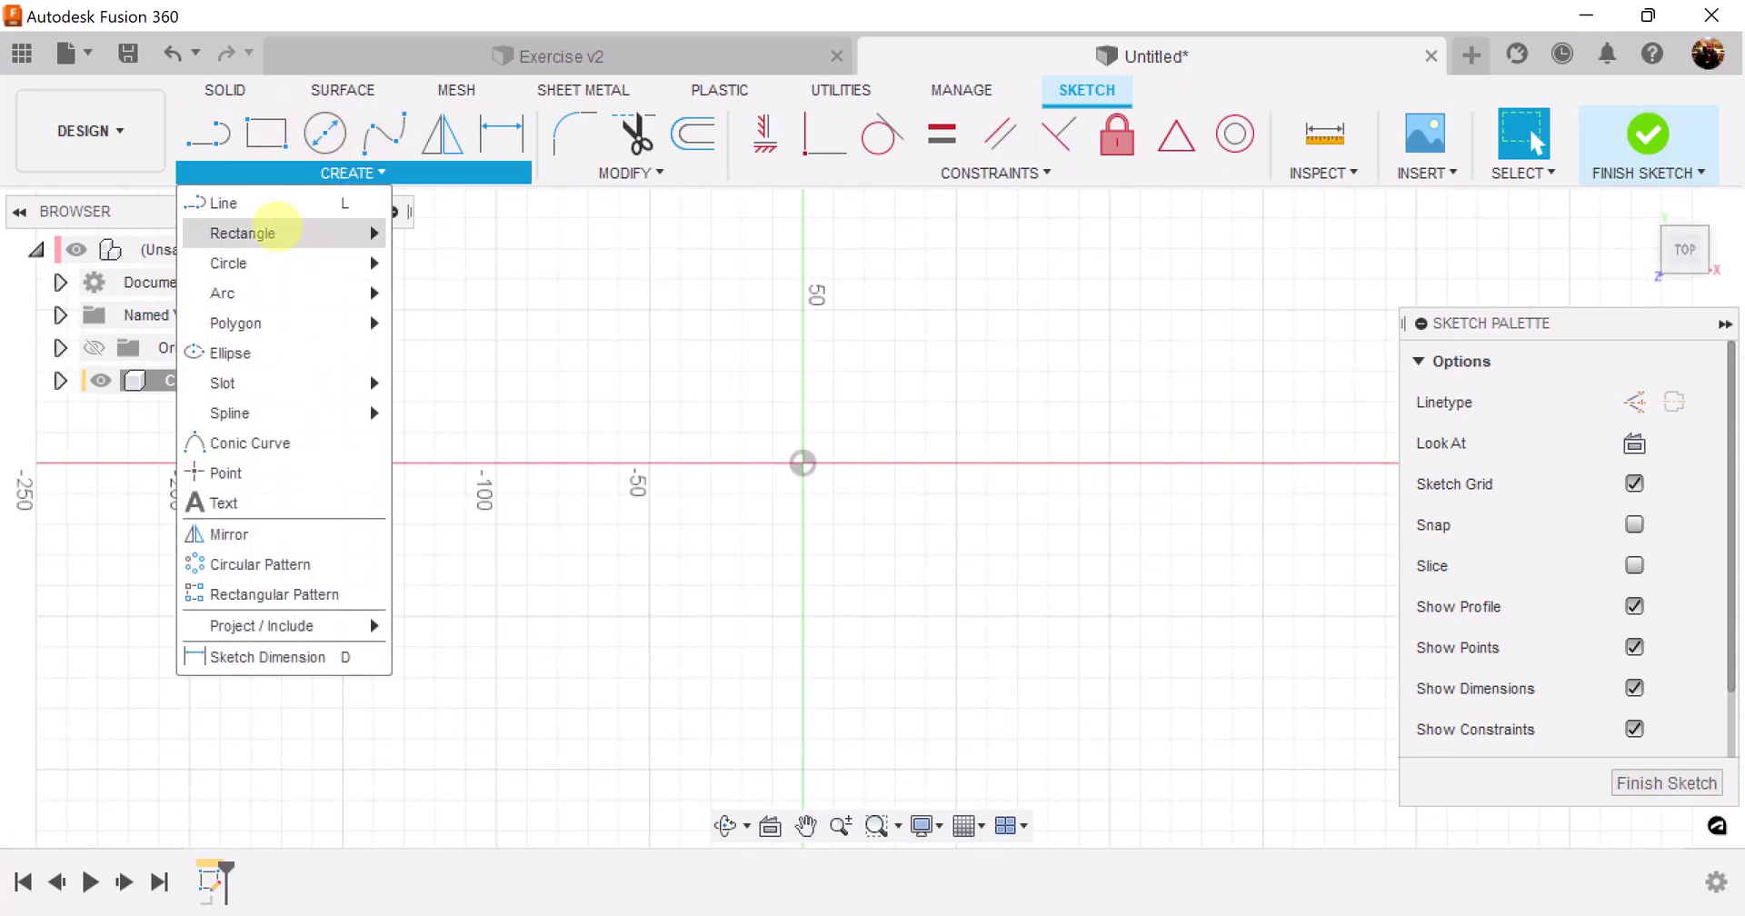
{"action": "mouse_move", "coordinate": [264, 233]}
{"action": "left_click", "coordinate": [452, 264]}
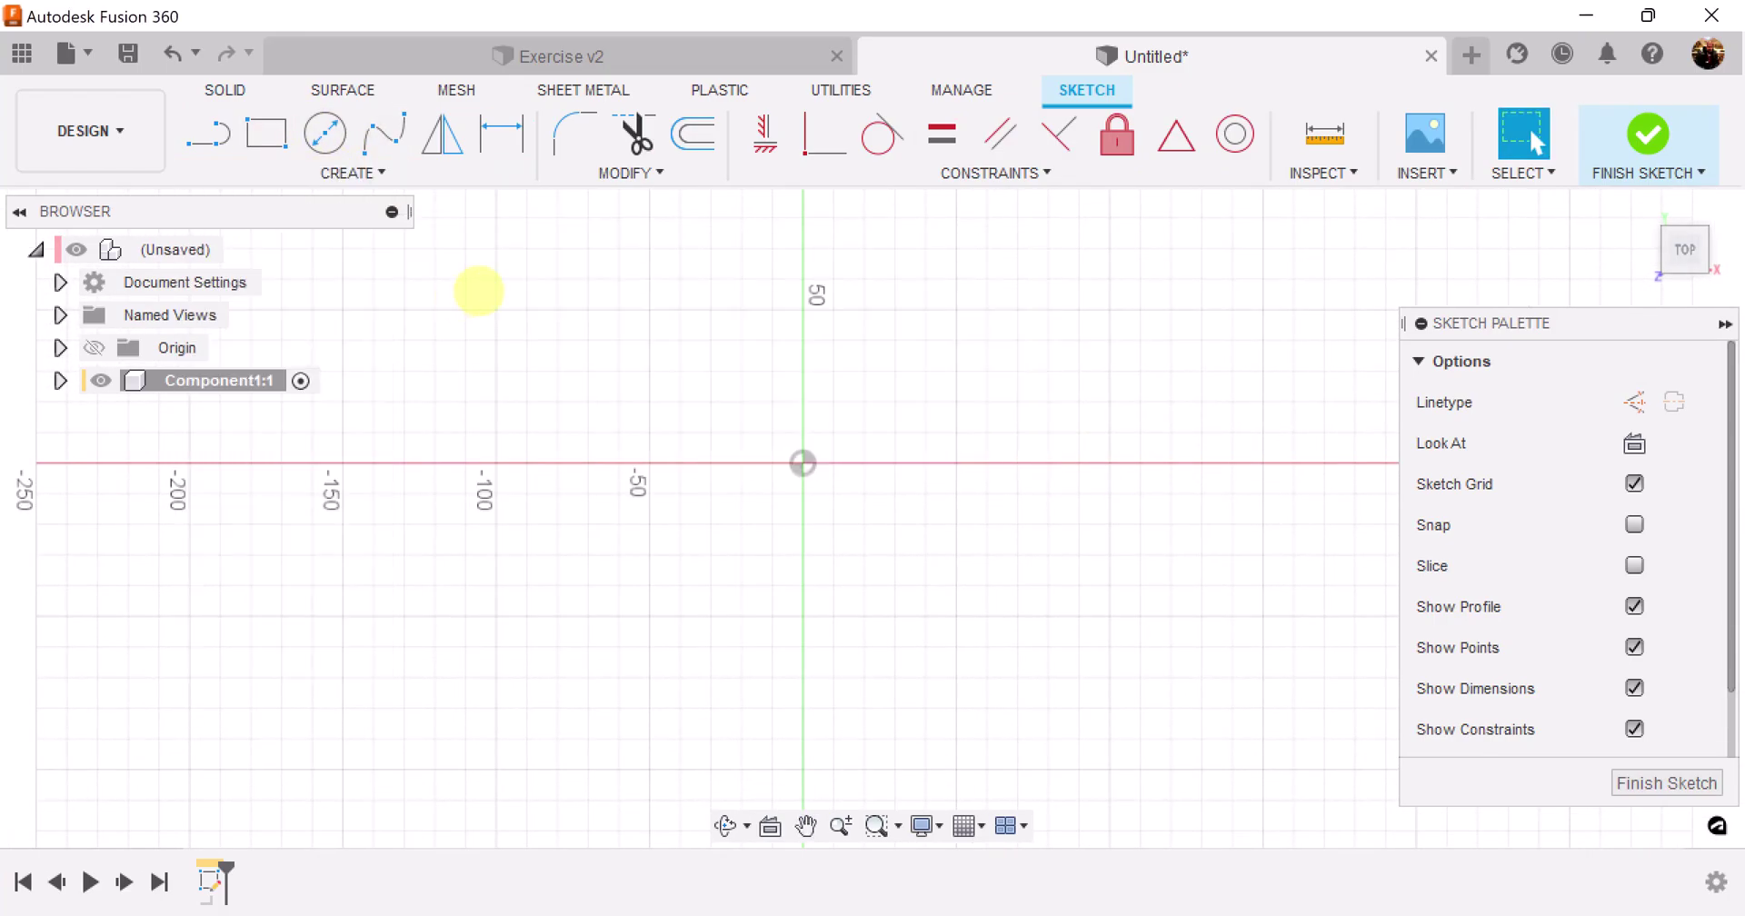
{"action": "left_click", "coordinate": [803, 464]}
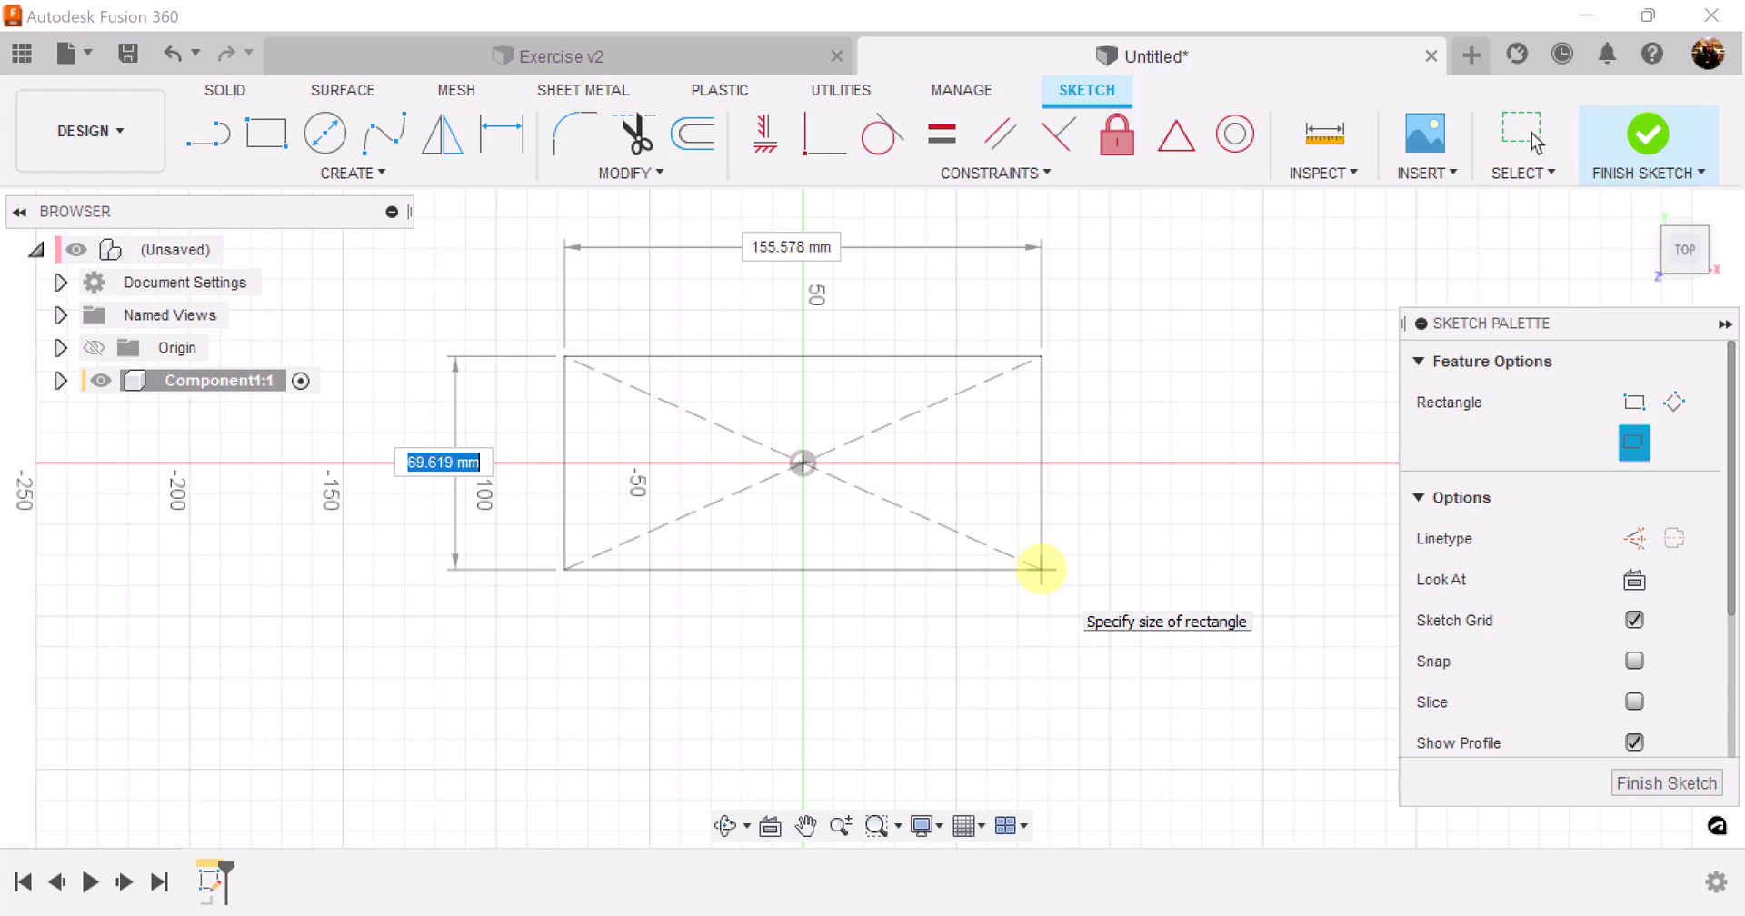
{"action": "key", "text": "Tab"}
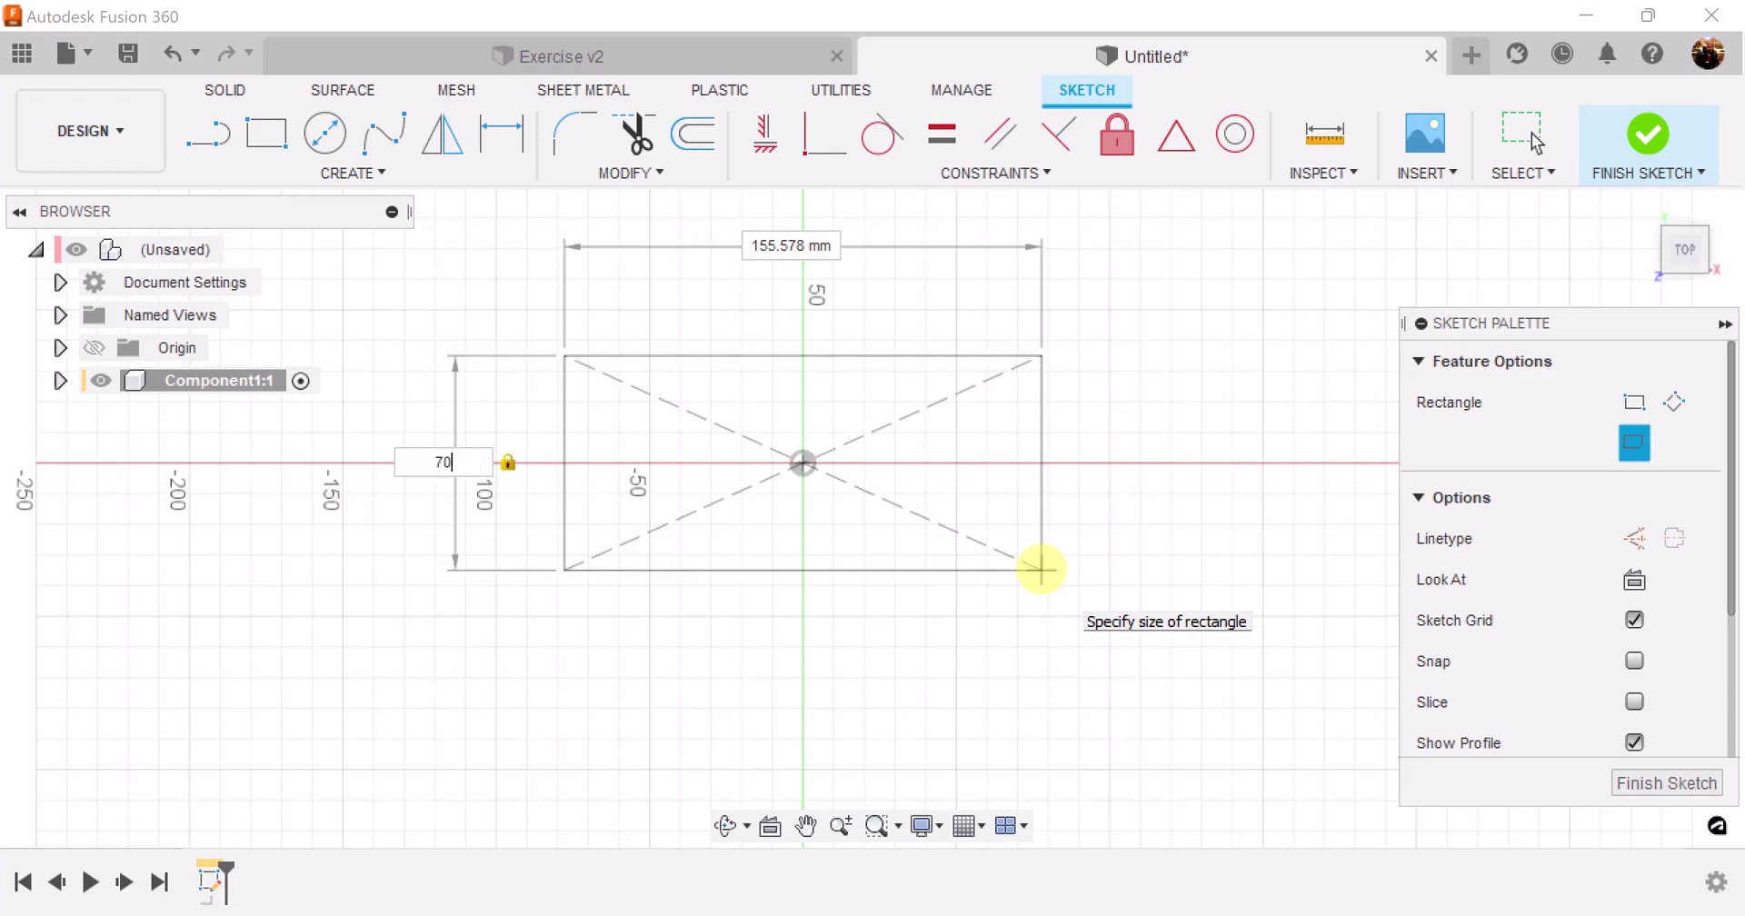
{"action": "key", "text": "Tab"}
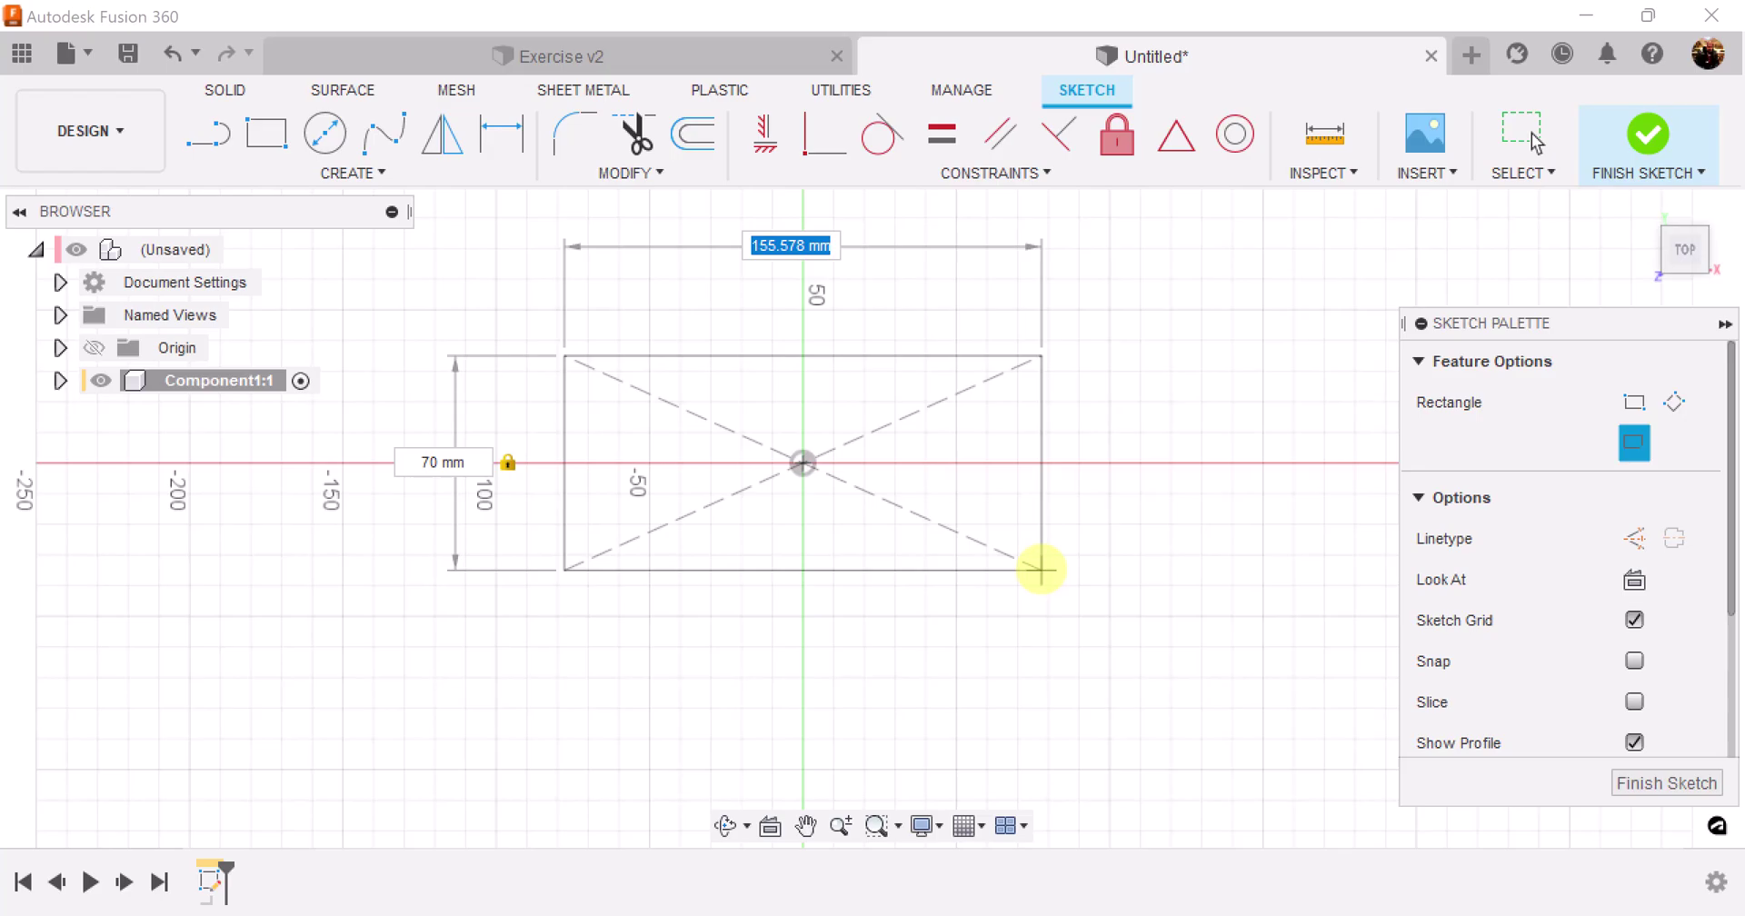
{"action": "type", "text": "110"}
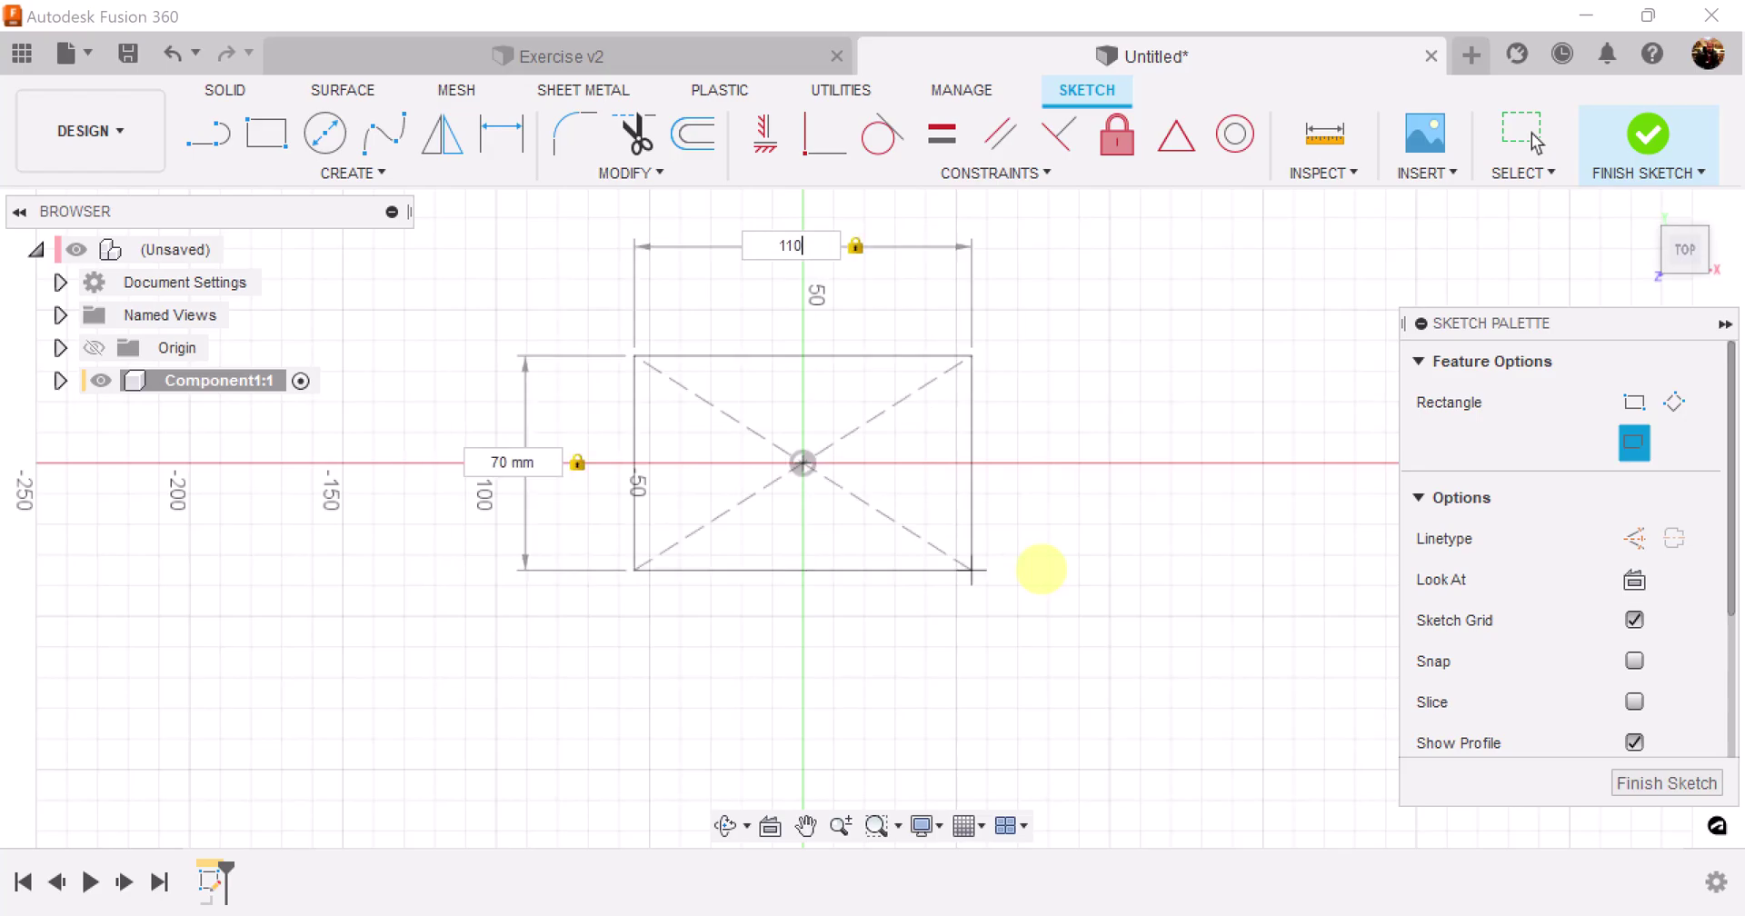
{"action": "key", "text": "Return"}
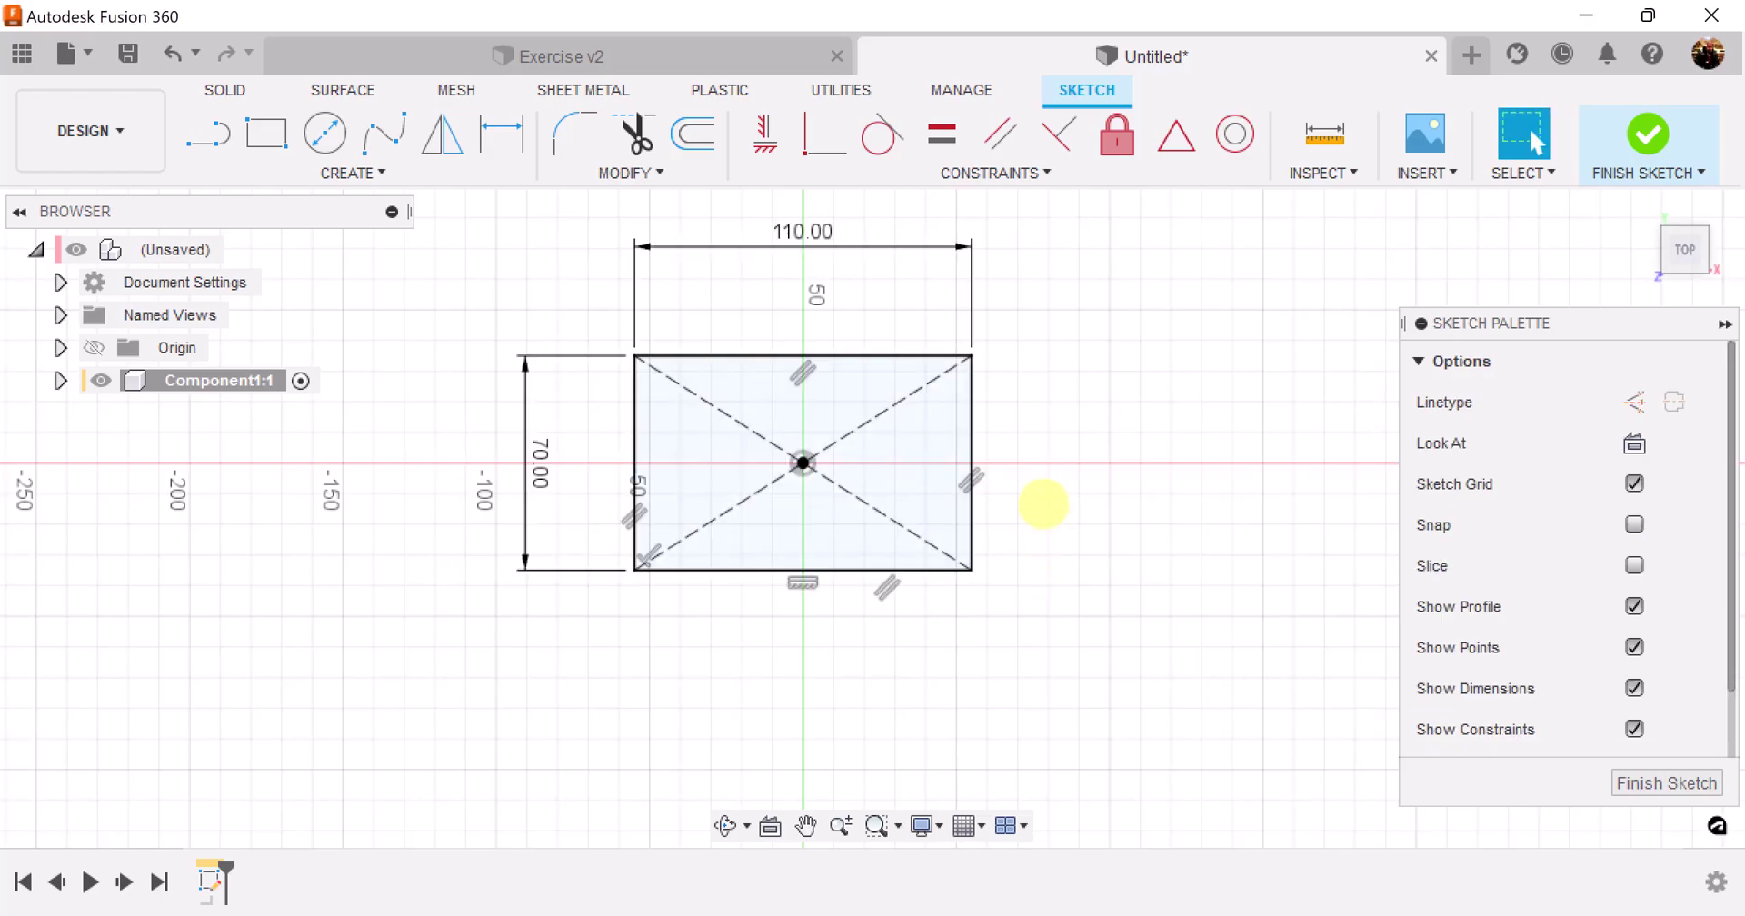
Step: Fillet all four corners of the rectangle with an 8 mm radius
{"action": "middle_click_drag", "start_coordinate": [1045, 499], "coordinate": [1060, 636]}
{"action": "left_click_drag", "start_coordinate": [850, 381], "coordinate": [834, 445]}
{"action": "left_click_drag", "start_coordinate": [556, 608], "coordinate": [606, 609]}
{"action": "scroll", "coordinate": [912, 648], "scroll_direction": "up", "scroll_amount": 1}
{"action": "scroll", "coordinate": [912, 649], "scroll_direction": "up", "scroll_amount": 2}
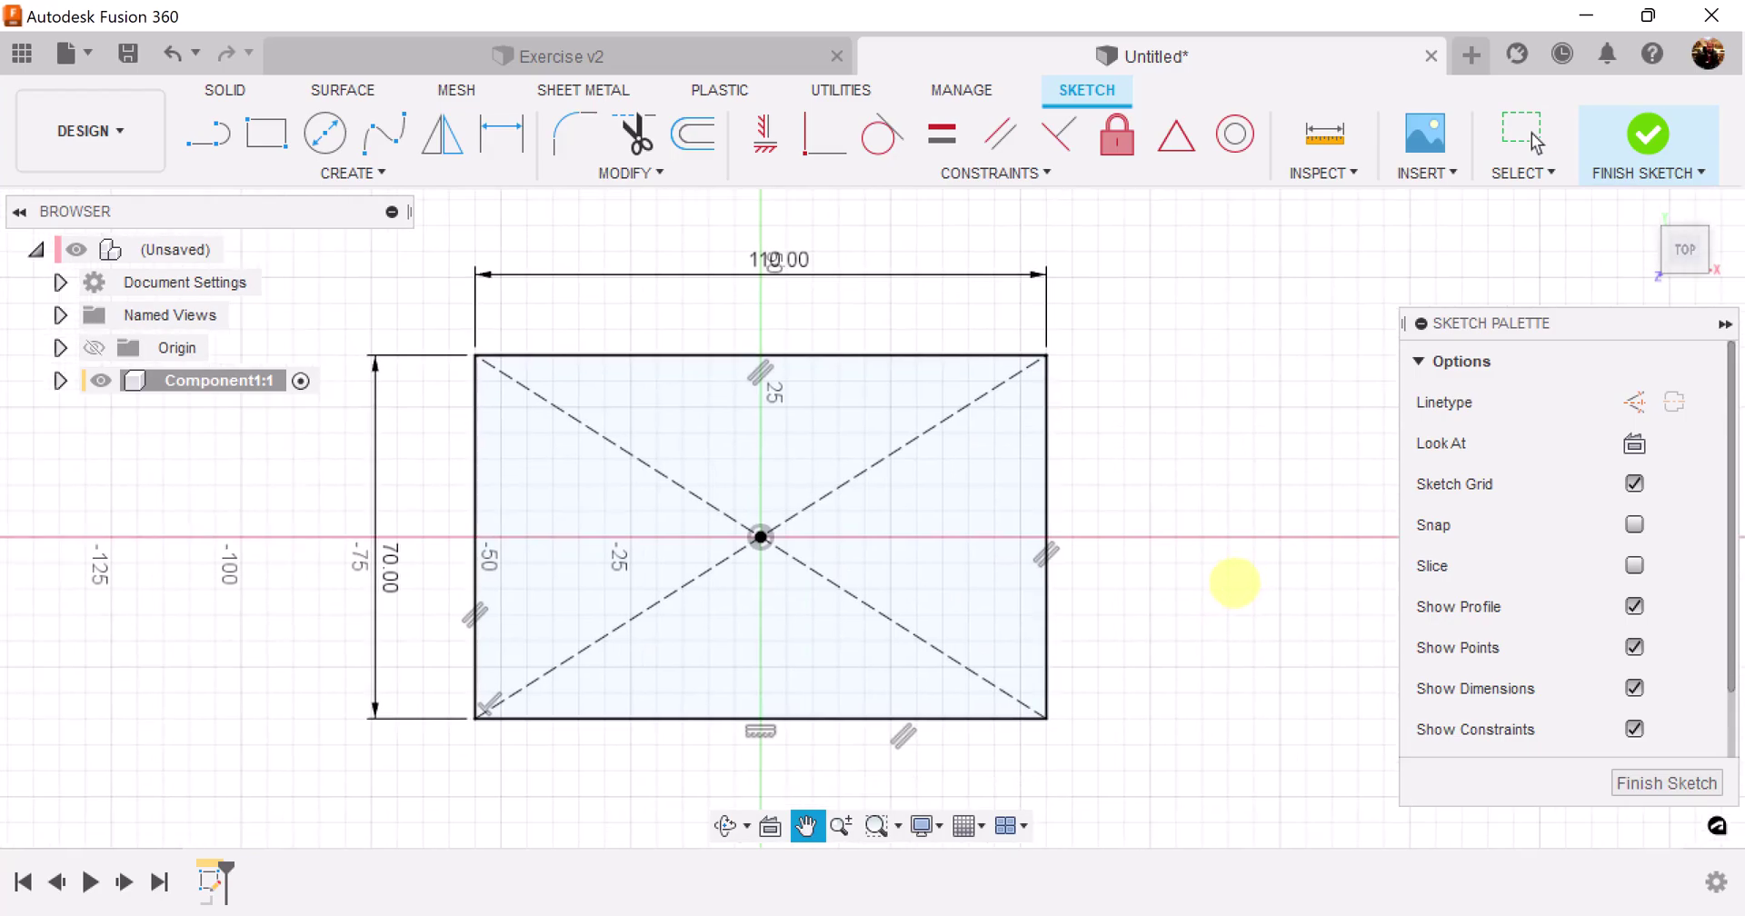
{"action": "mouse_move", "coordinate": [1231, 585]}
{"action": "middle_mouse_down"}
{"action": "mouse_move", "coordinate": [1297, 542]}
{"action": "mouse_move", "coordinate": [1270, 576]}
{"action": "middle_mouse_up"}
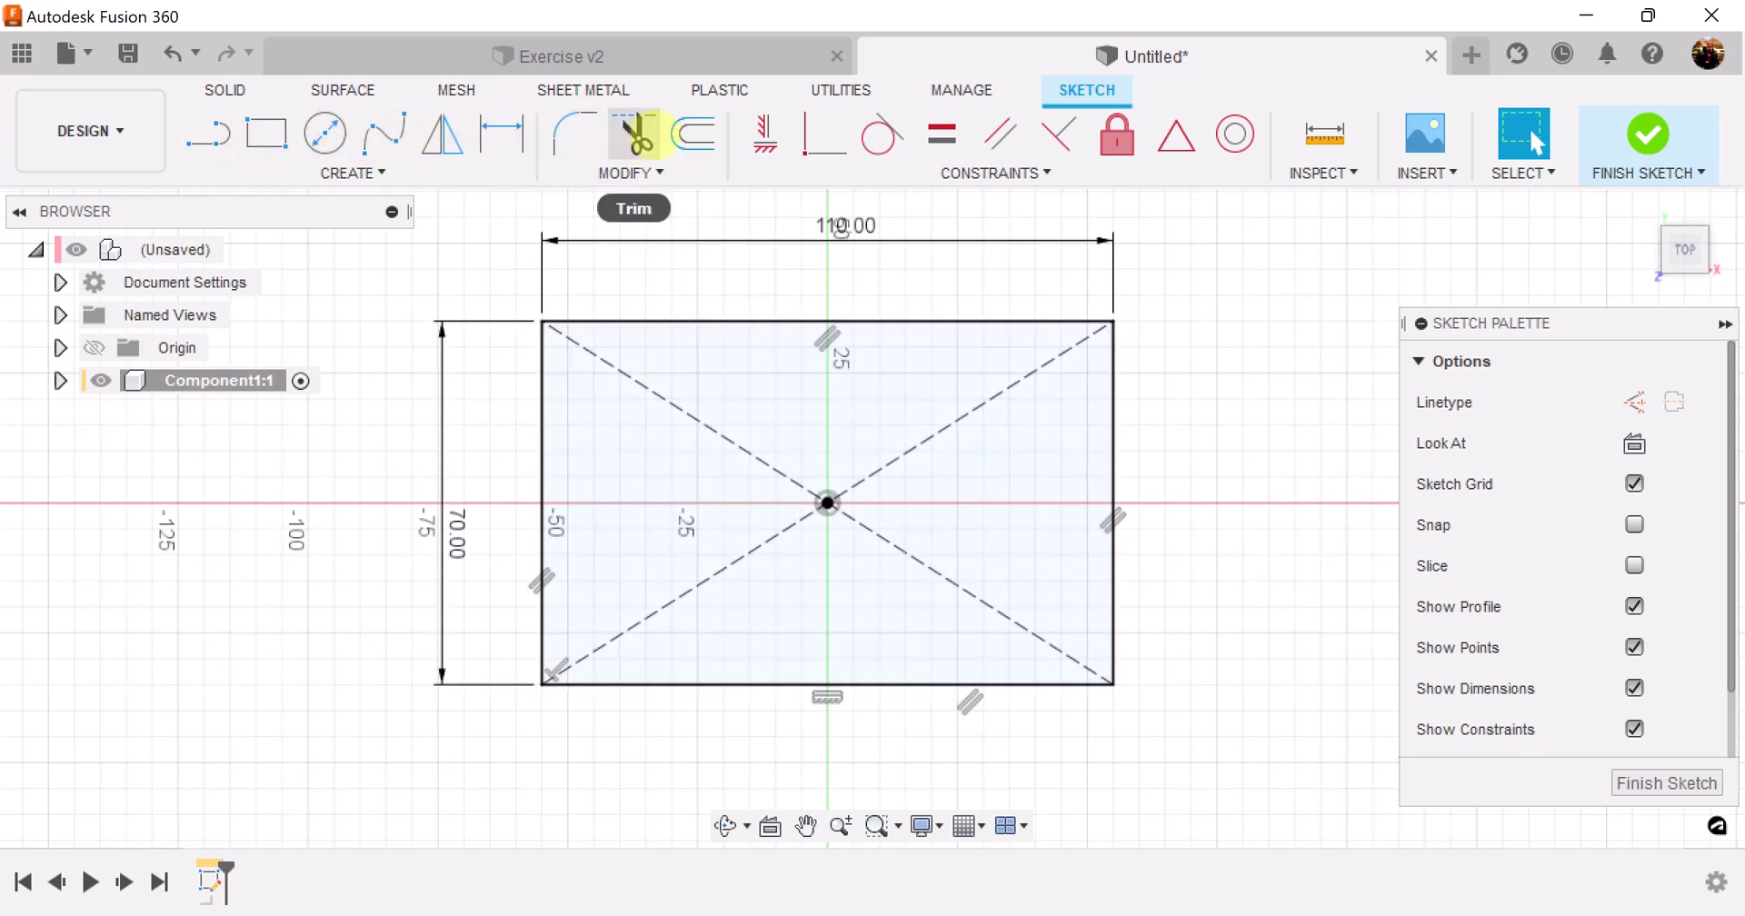
{"action": "left_click", "coordinate": [575, 133]}
{"action": "left_click", "coordinate": [544, 628]}
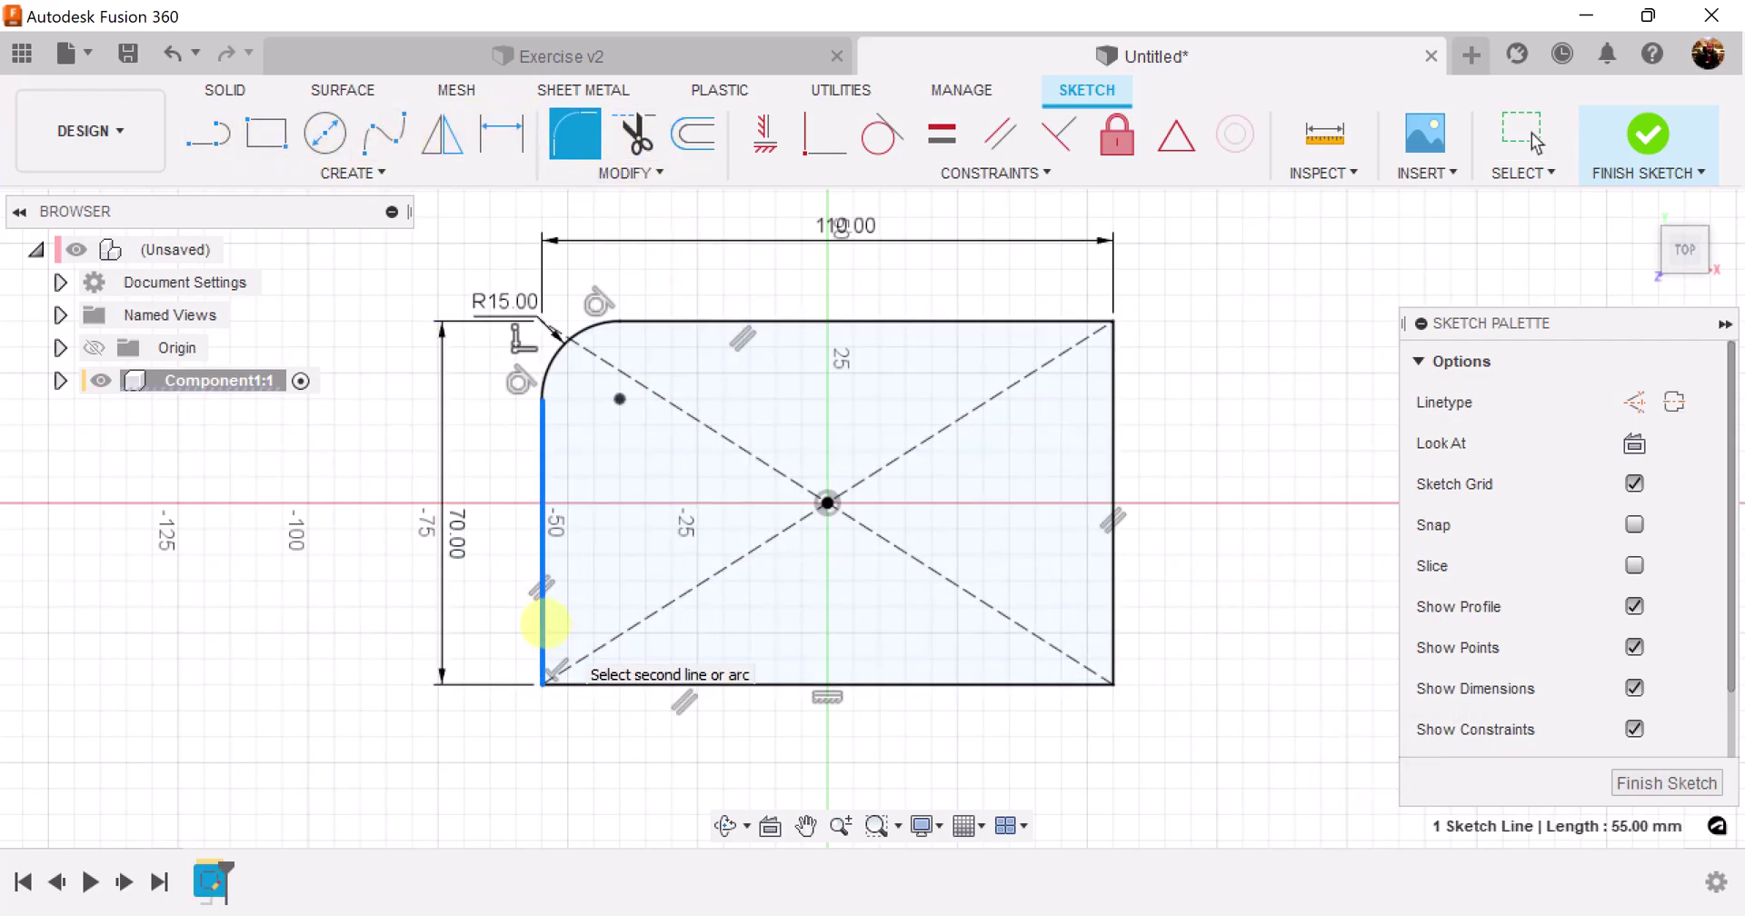
{"action": "left_click", "coordinate": [585, 683]}
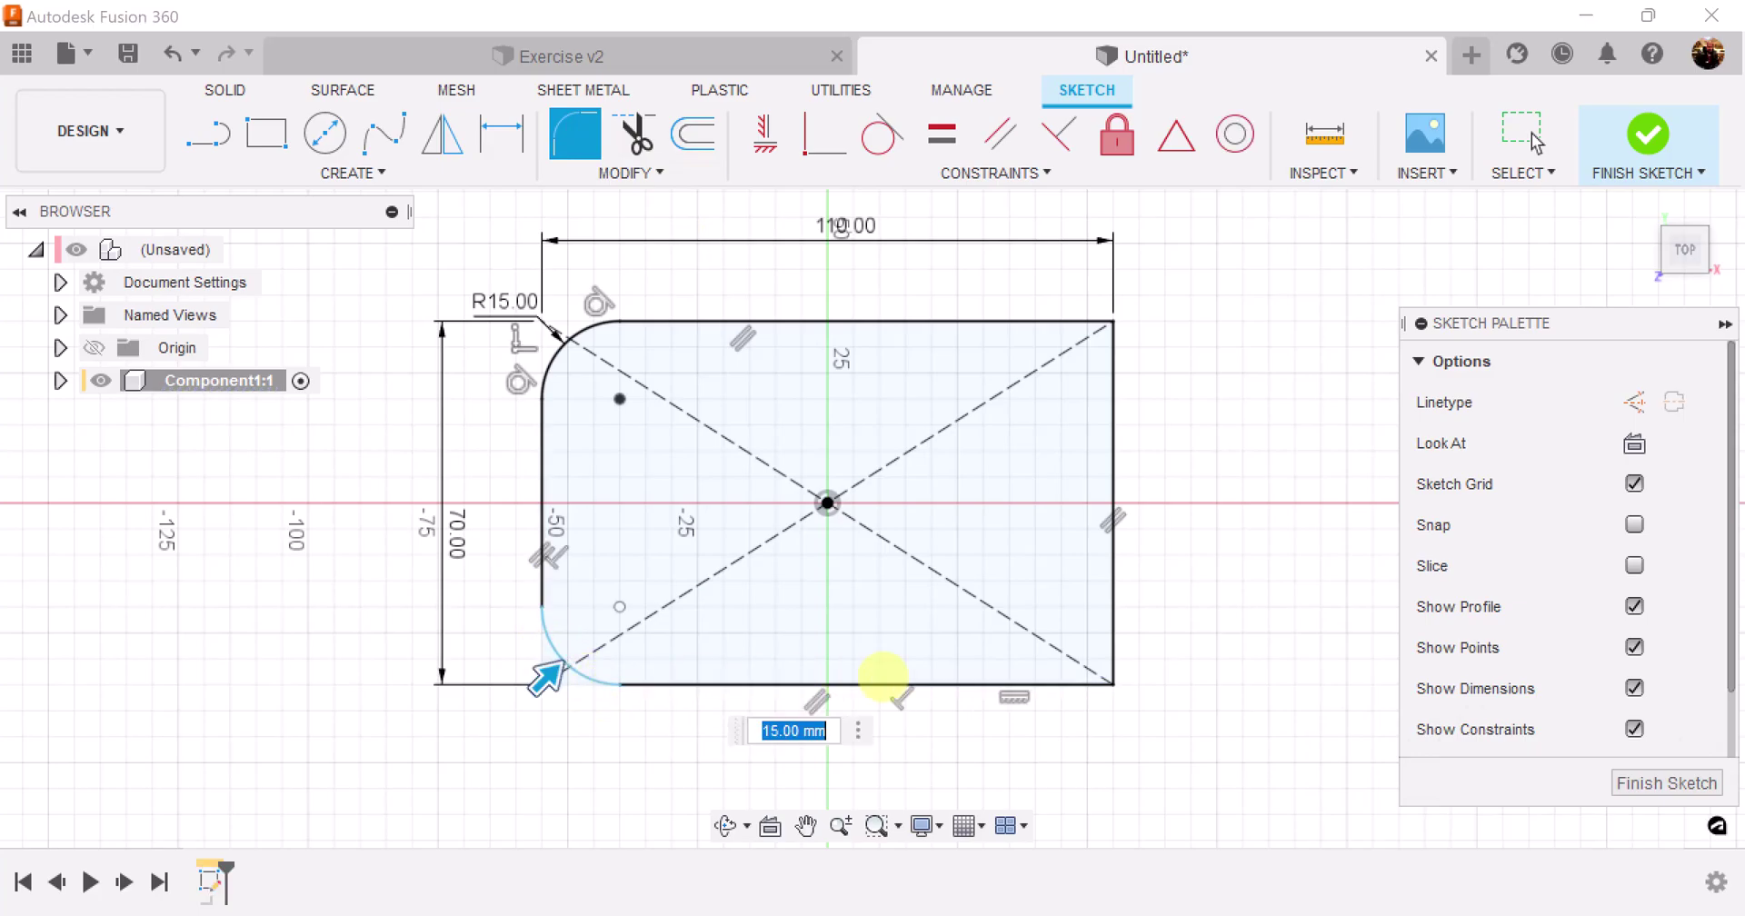
{"action": "left_click", "coordinate": [1019, 687]}
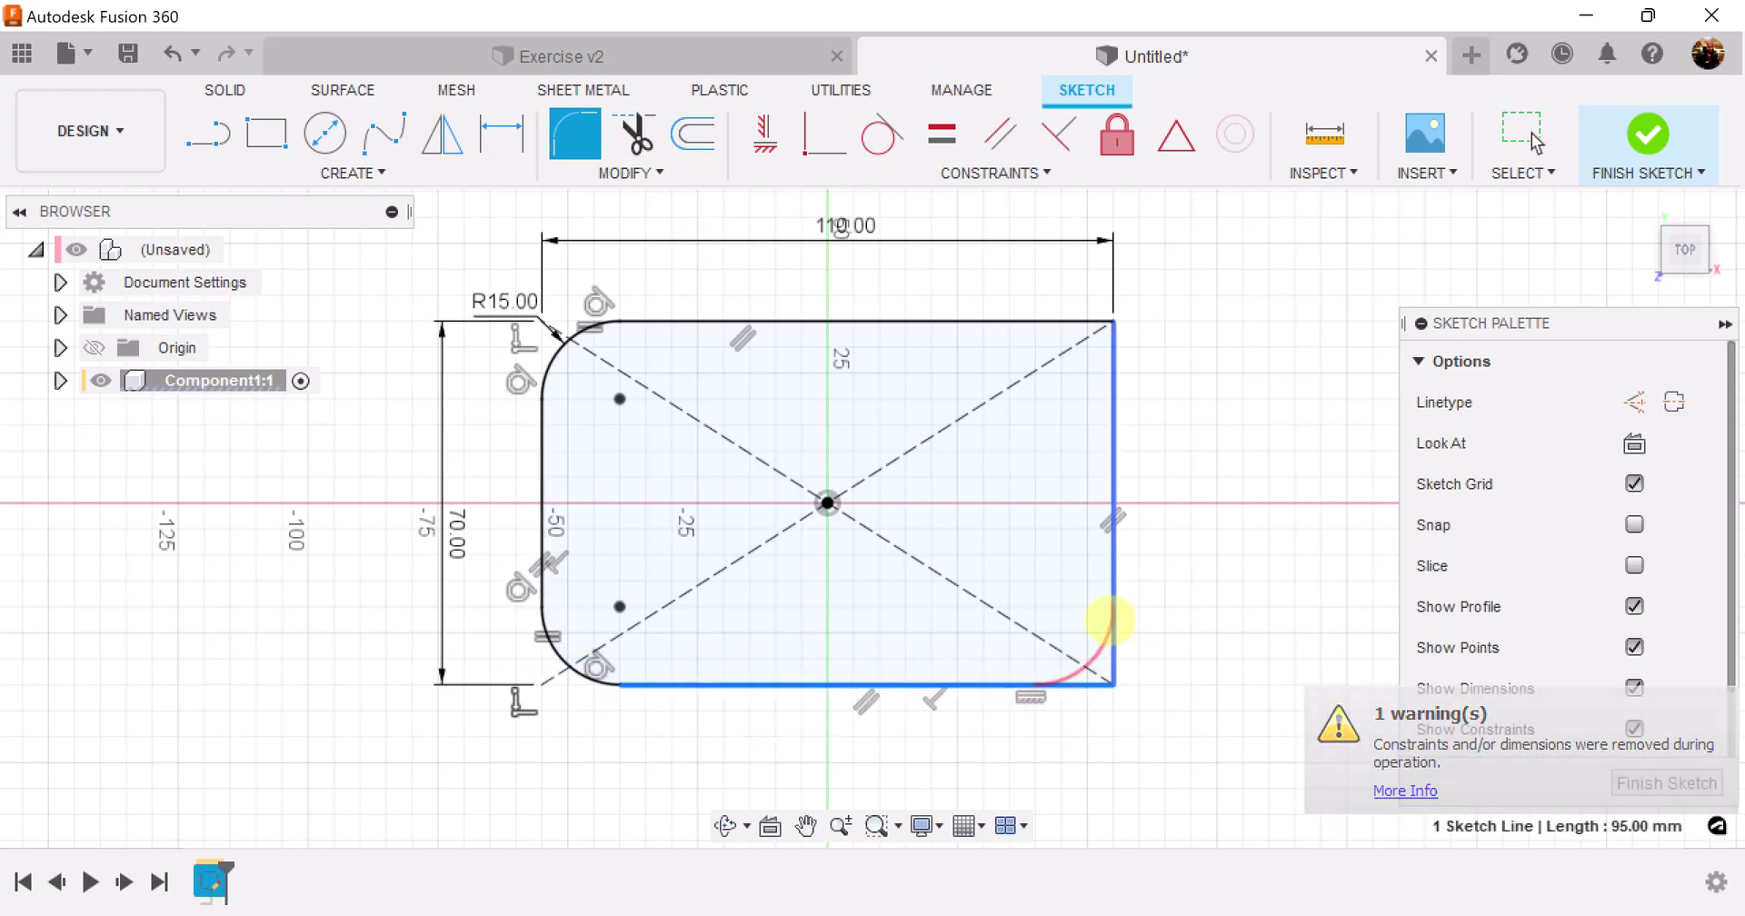
{"action": "left_click", "coordinate": [1110, 620]}
{"action": "left_click", "coordinate": [1112, 381]}
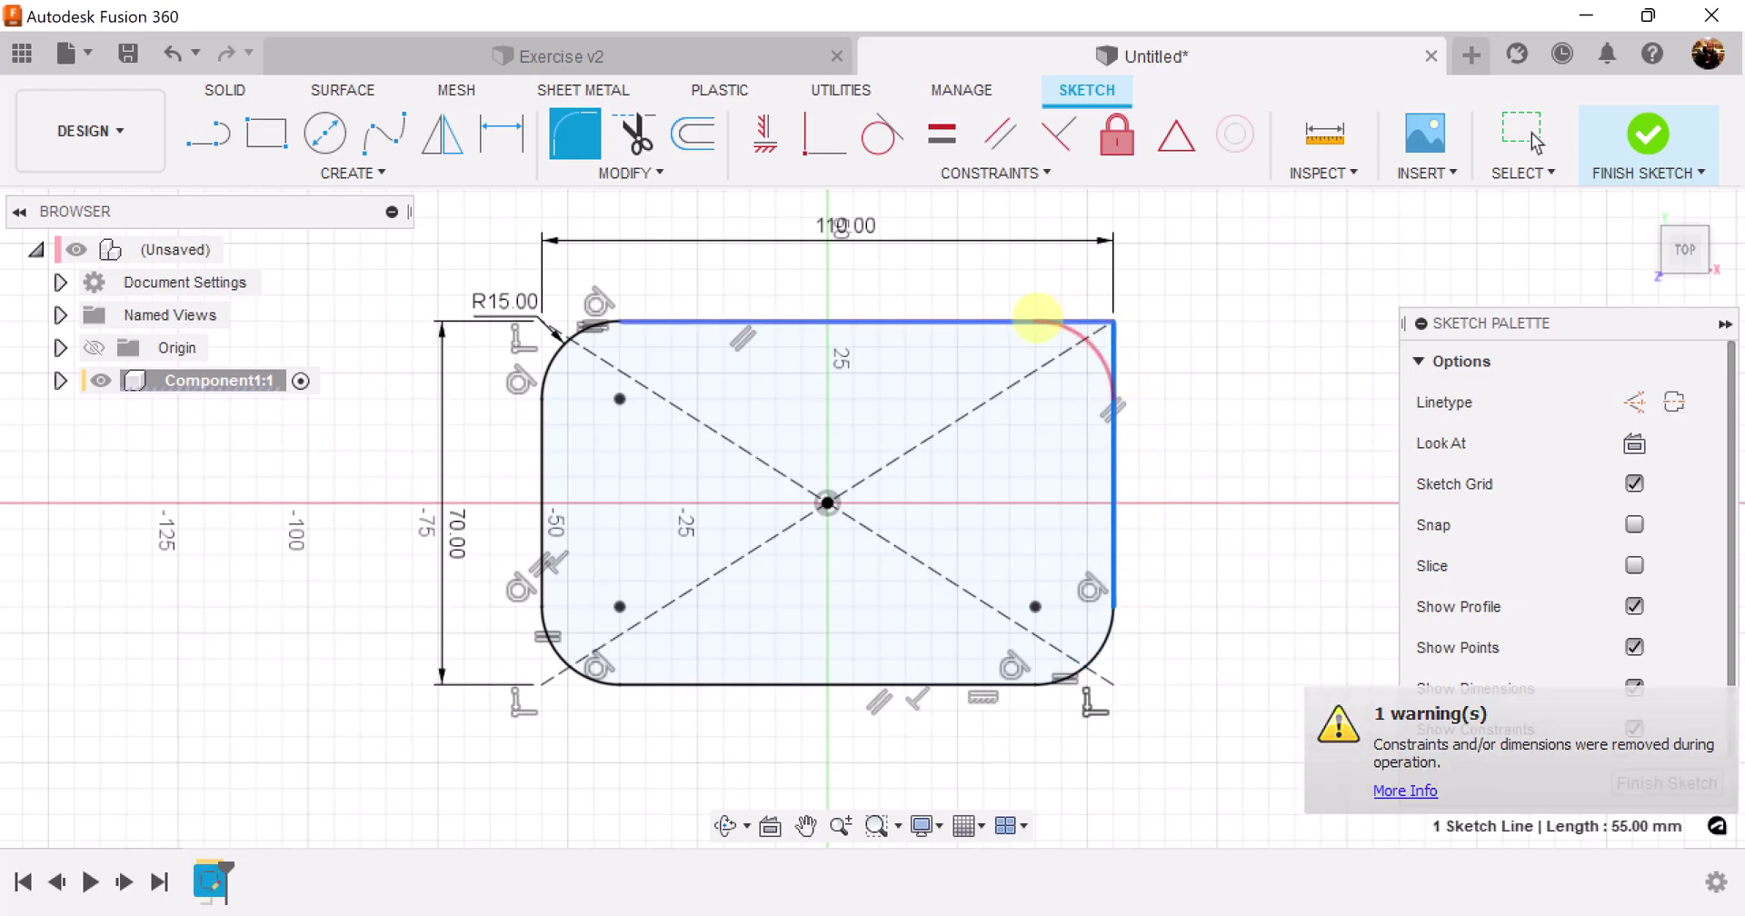
{"action": "left_click", "coordinate": [1038, 320]}
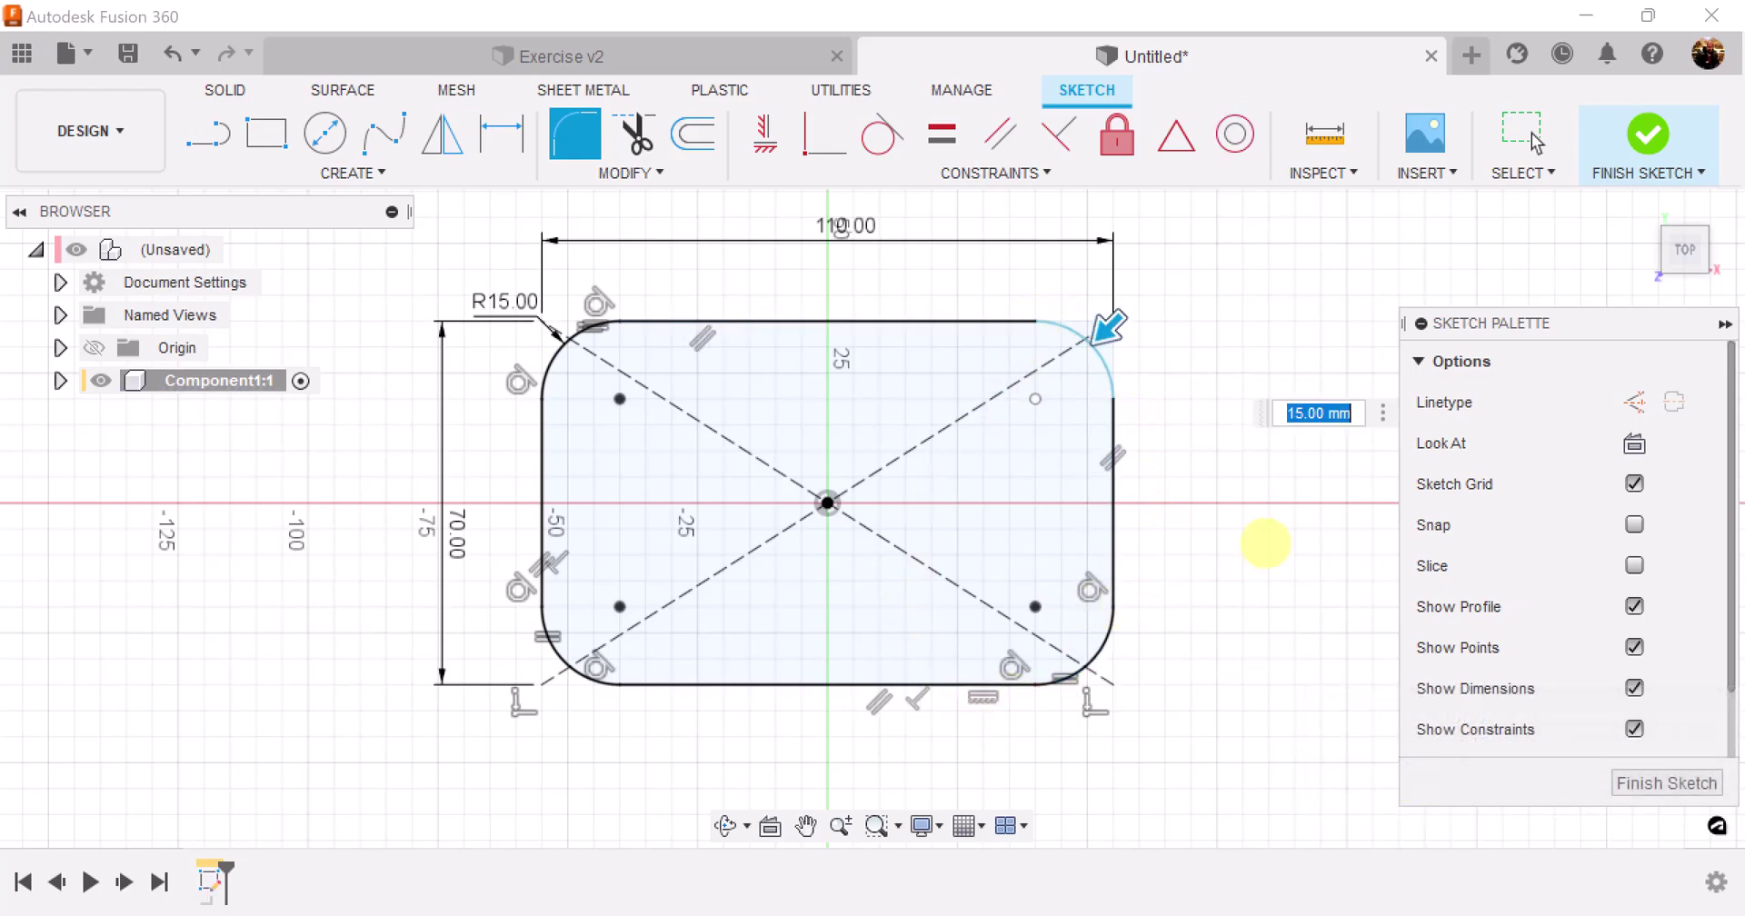
{"action": "type", "text": "8"}
{"action": "key", "text": "Return"}
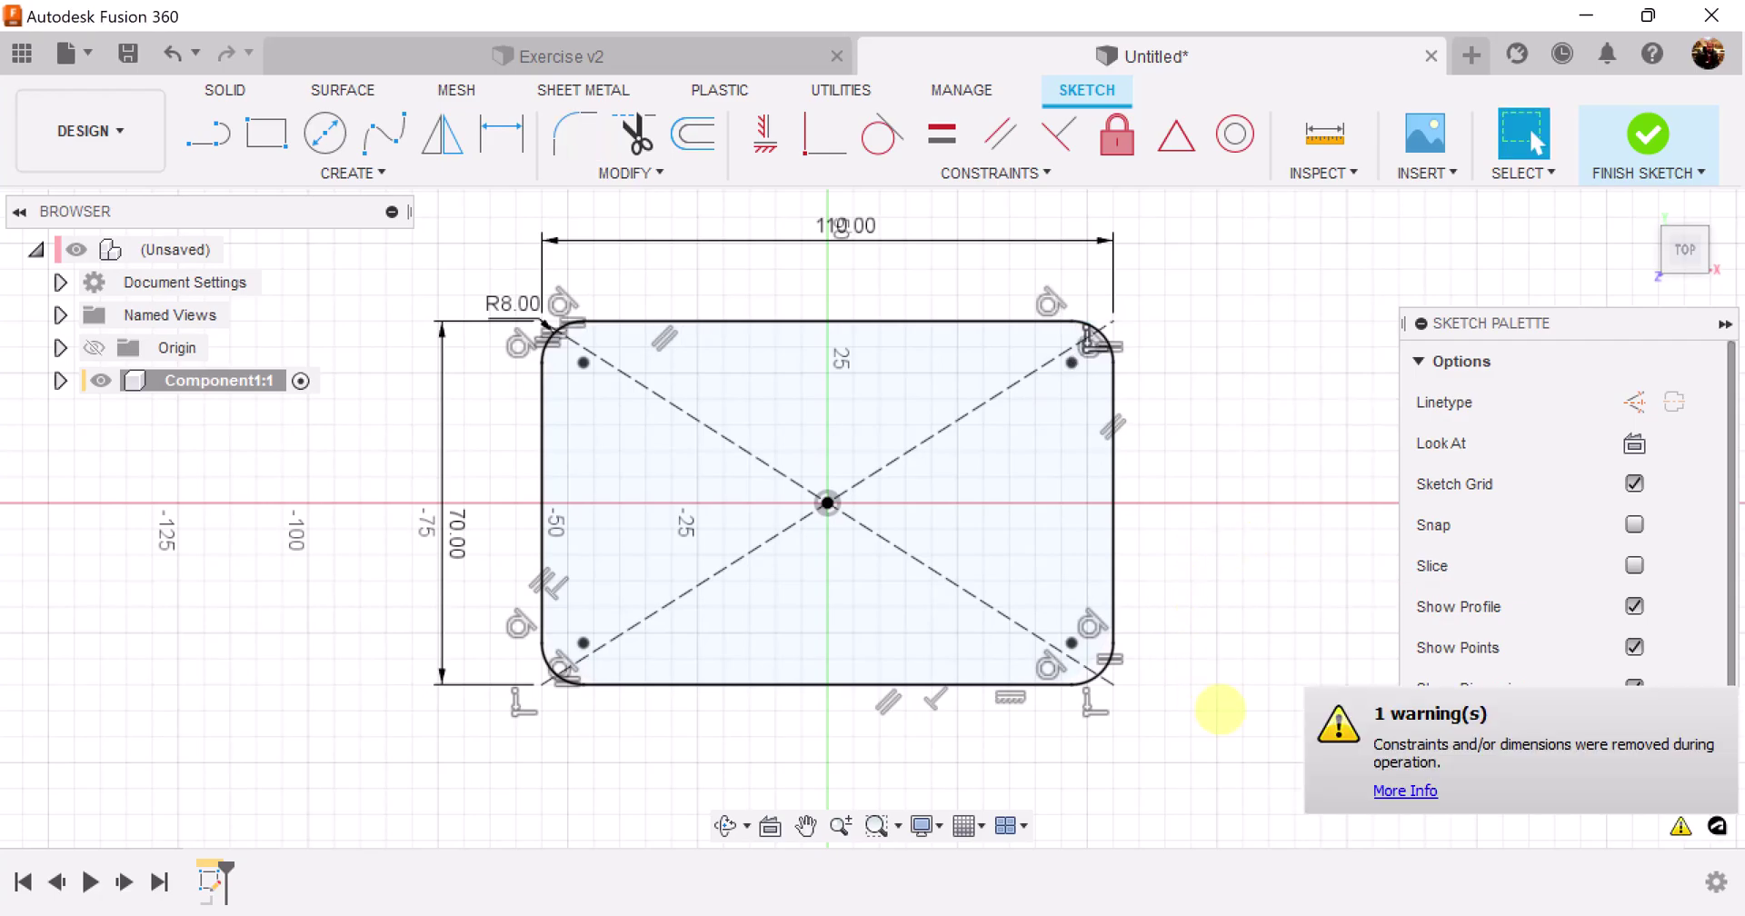
{"action": "scroll", "coordinate": [1176, 568], "scroll_direction": "up", "scroll_amount": 2}
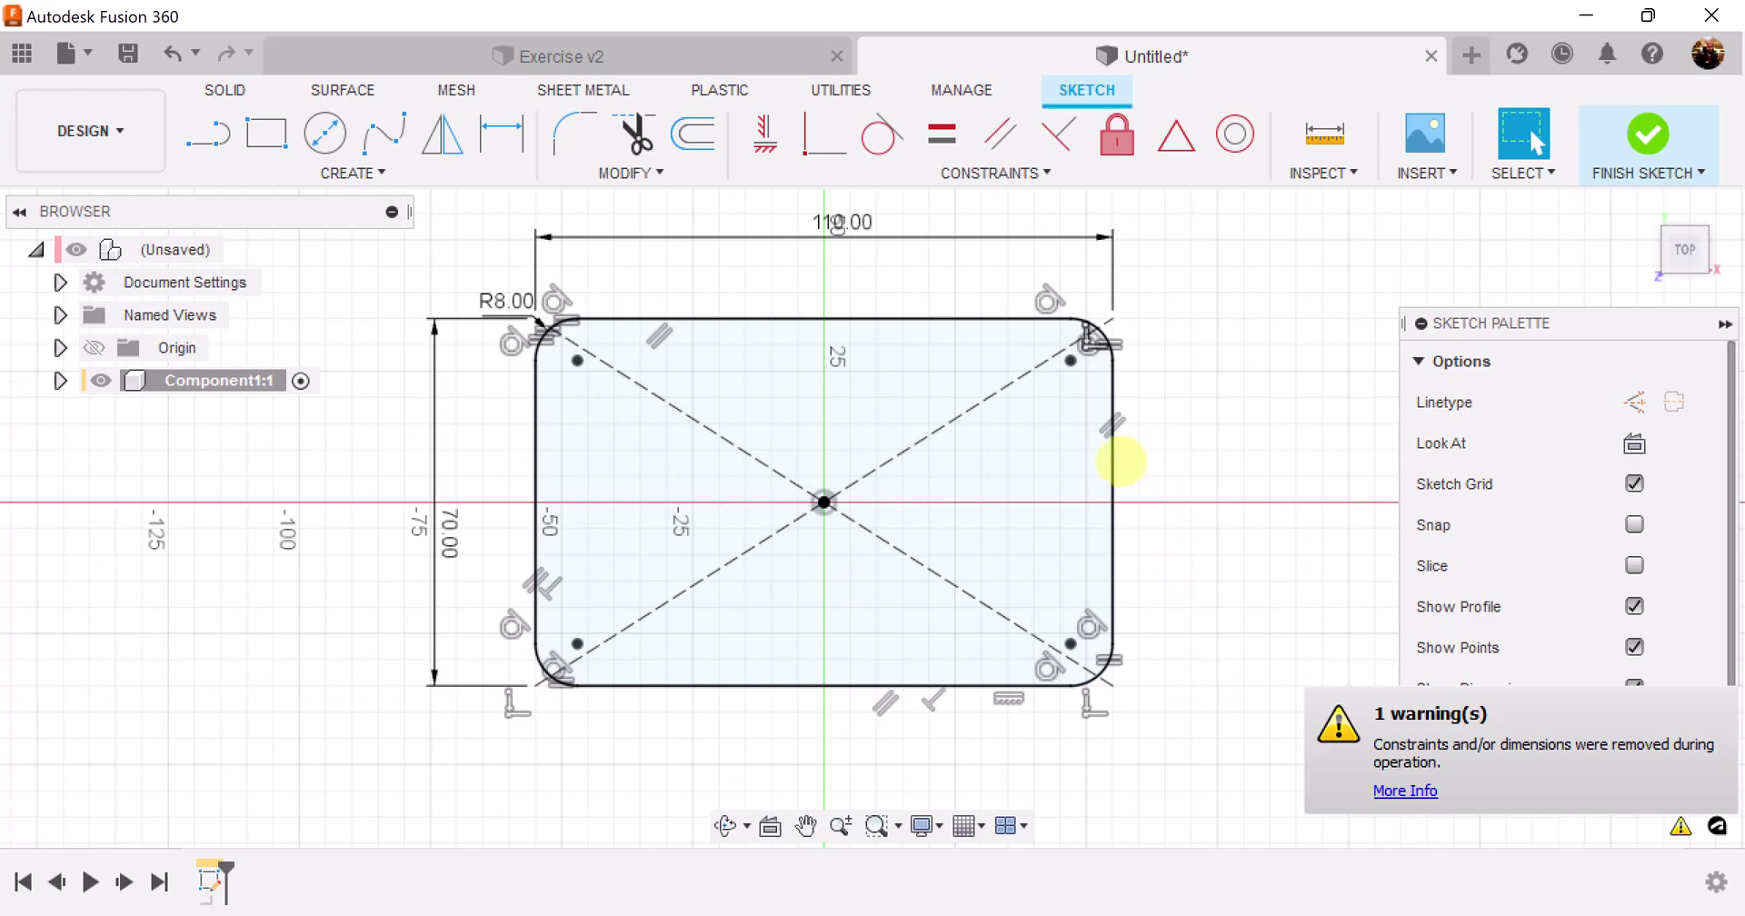
{"action": "left_click", "coordinate": [1115, 475]}
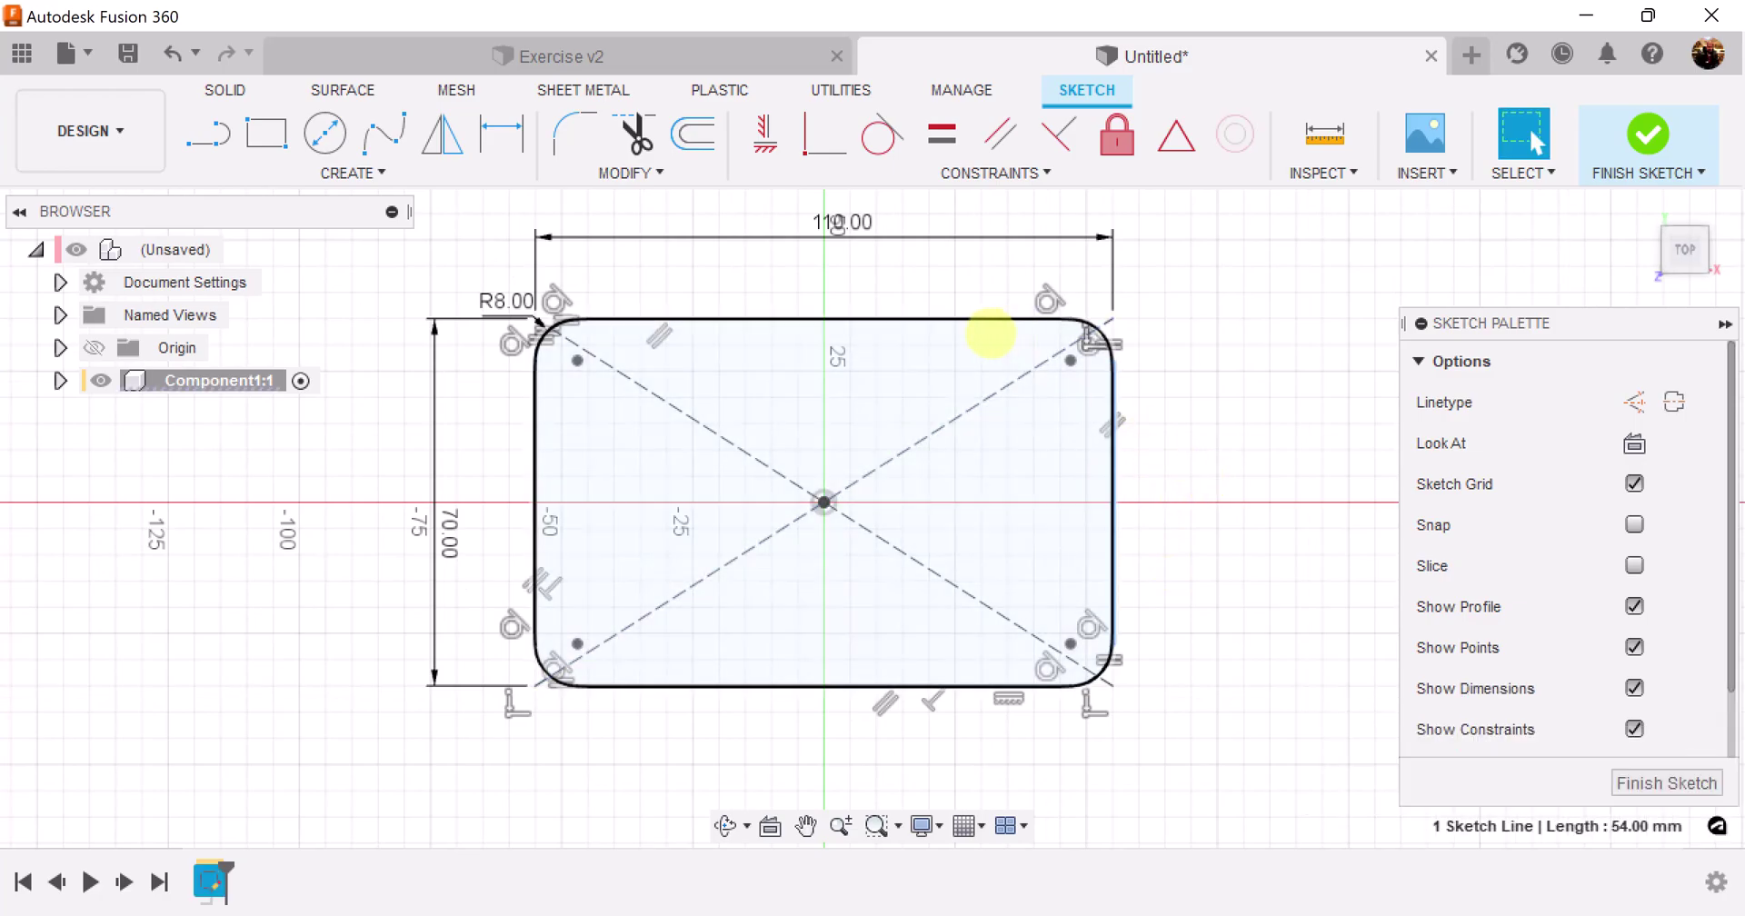
{"action": "key", "text": "Escape"}
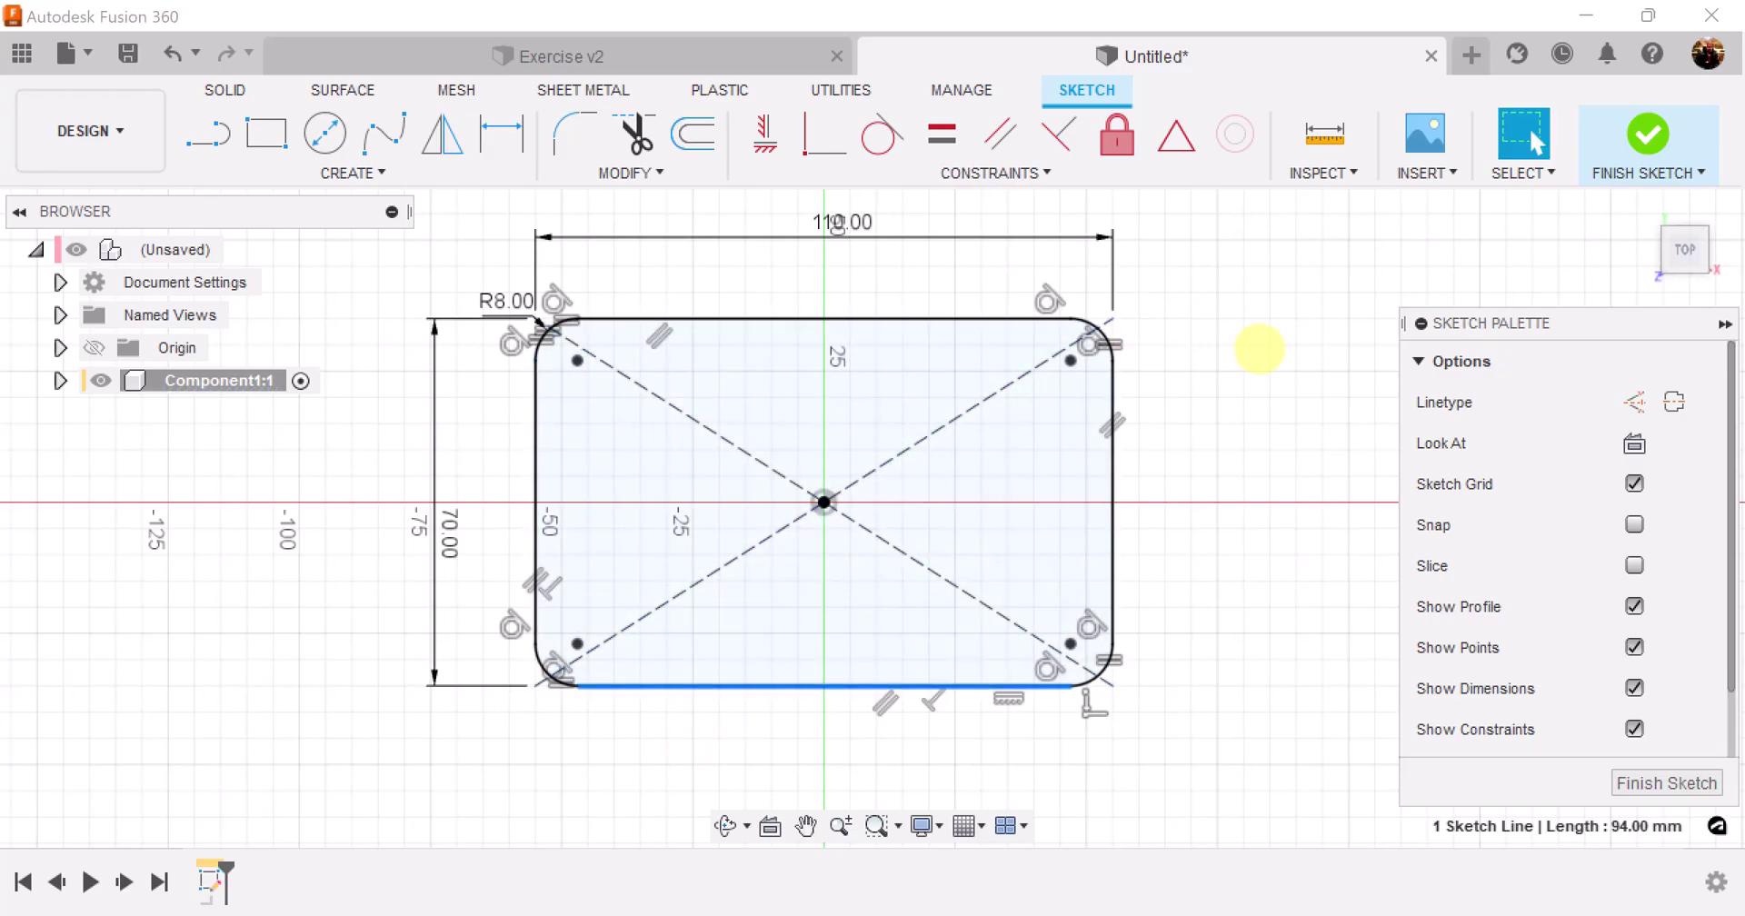
{"action": "left_click", "coordinate": [1275, 497]}
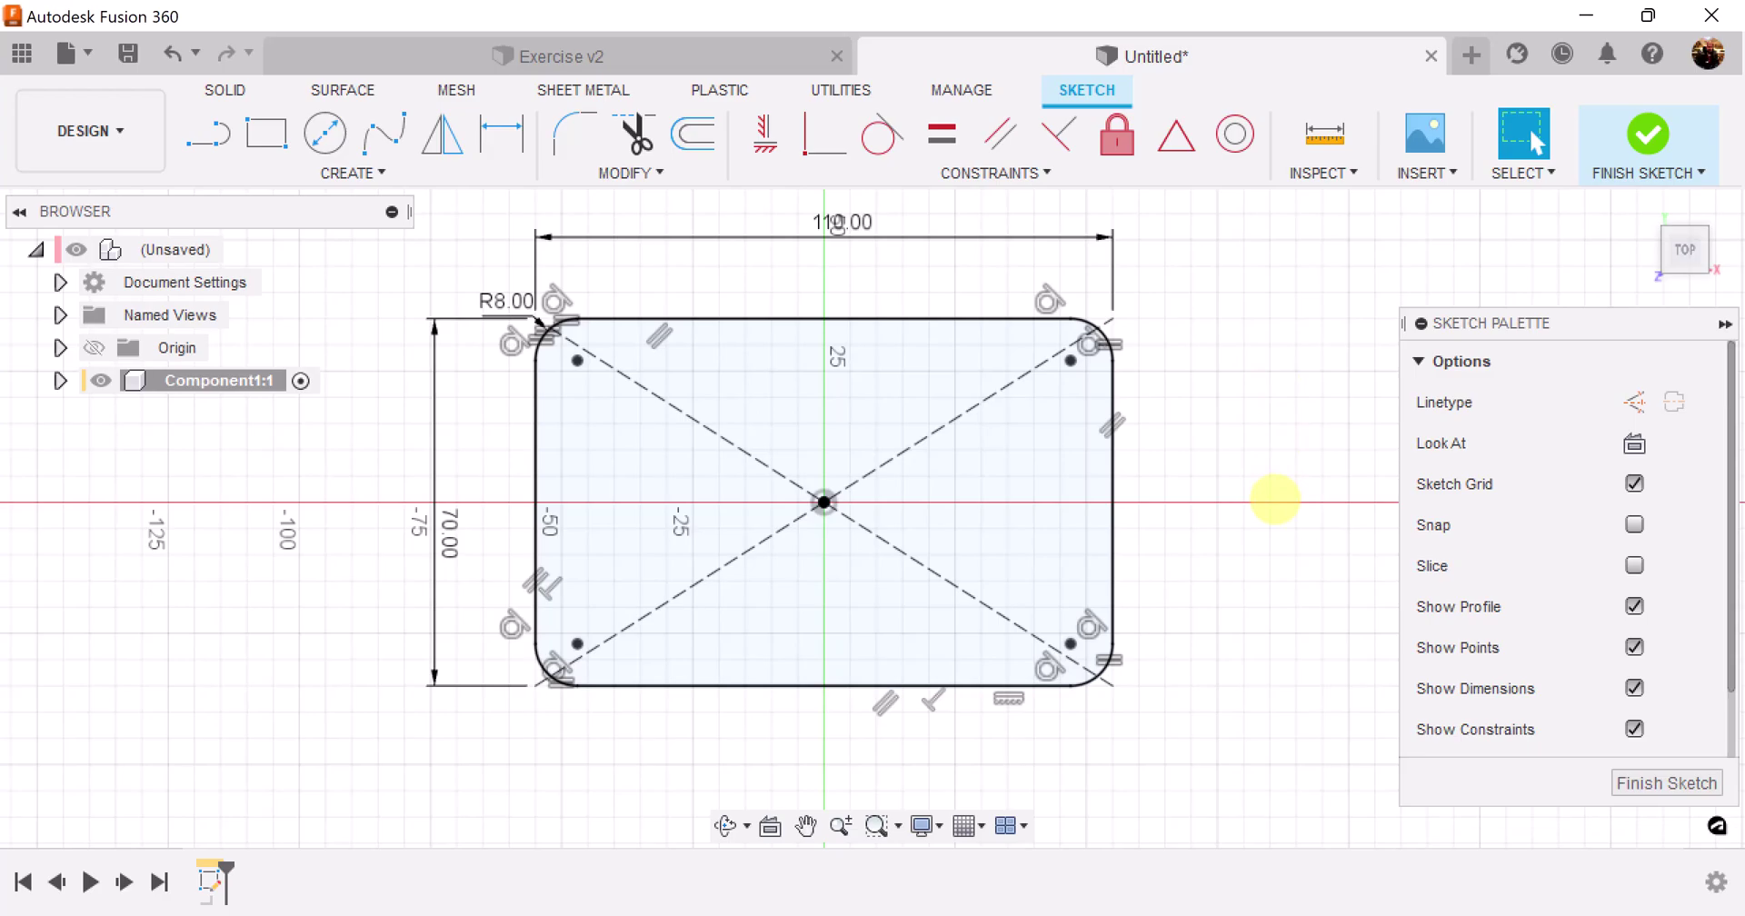
Step: Extrude the rounded rectangle profile 10 mm upward as a new body
{"action": "key", "text": "e"}
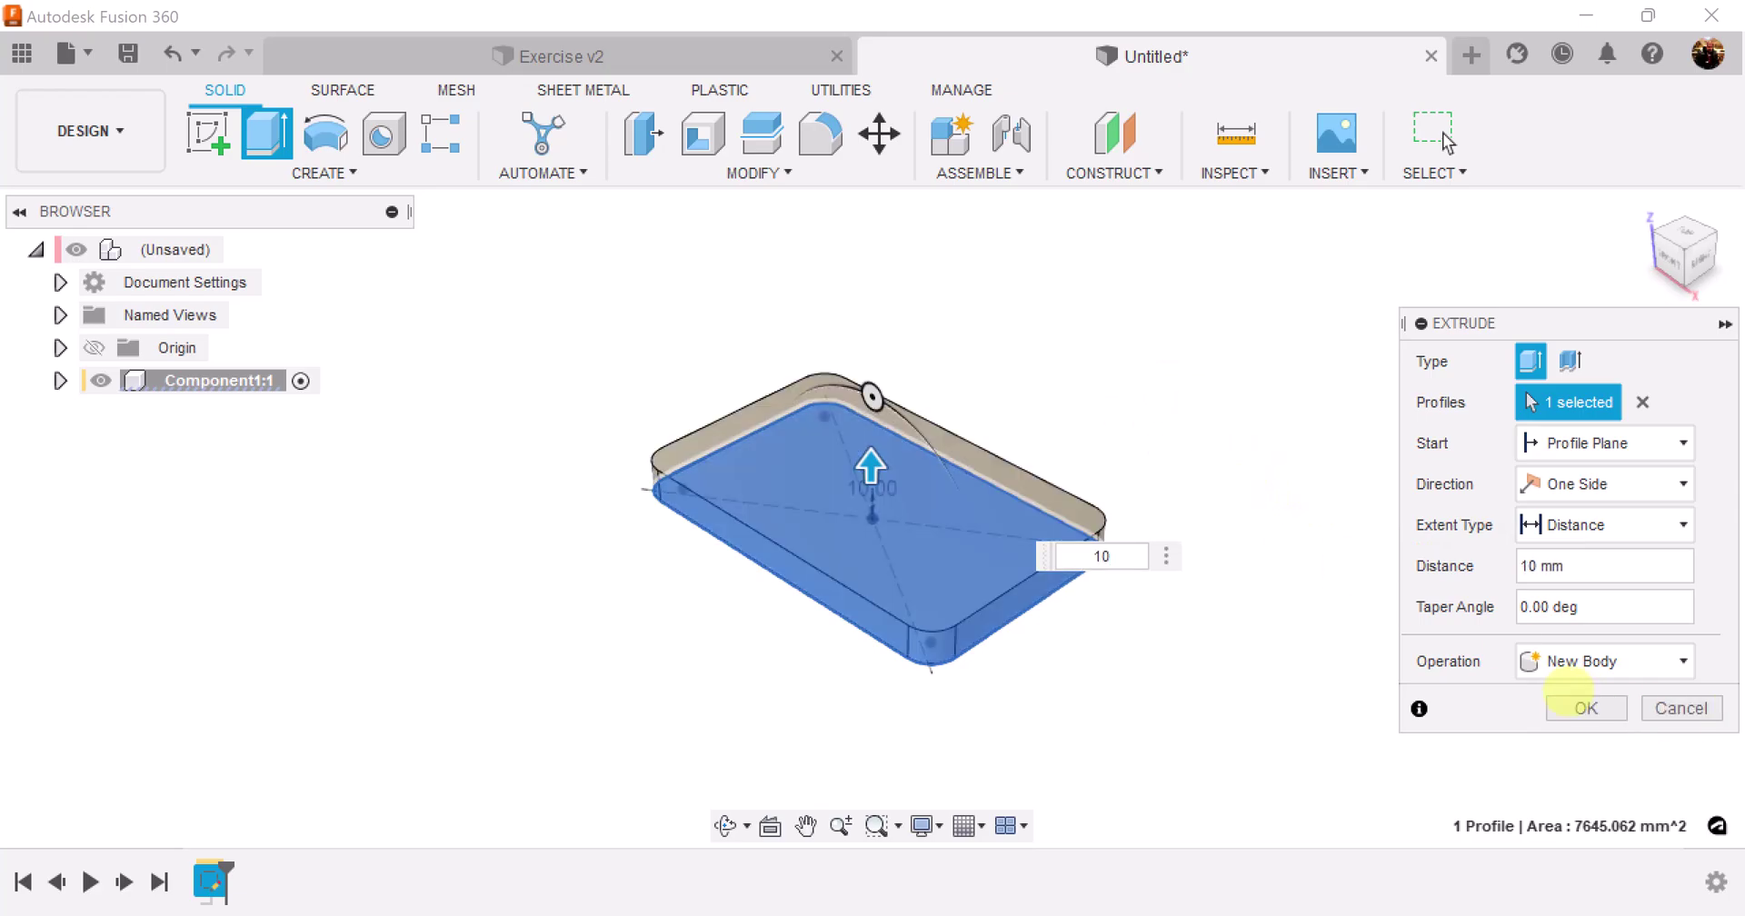
{"action": "left_click", "coordinate": [1586, 708]}
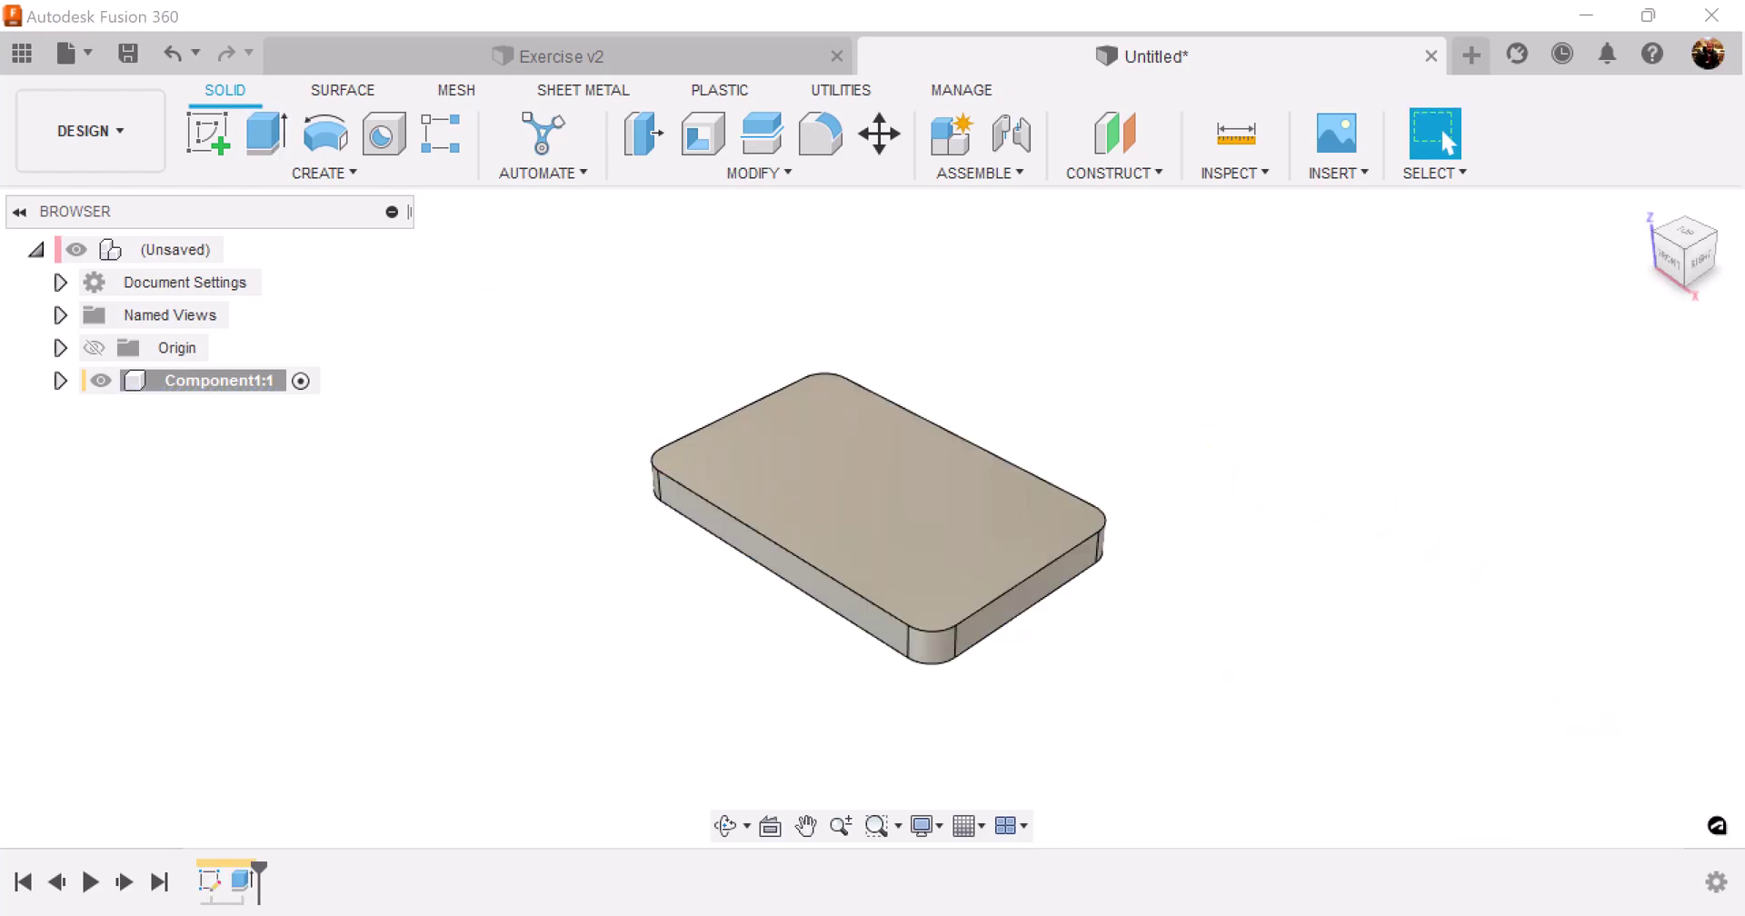
Step: Start a new sketch on the top face of the base plate
{"action": "left_click", "coordinate": [207, 132]}
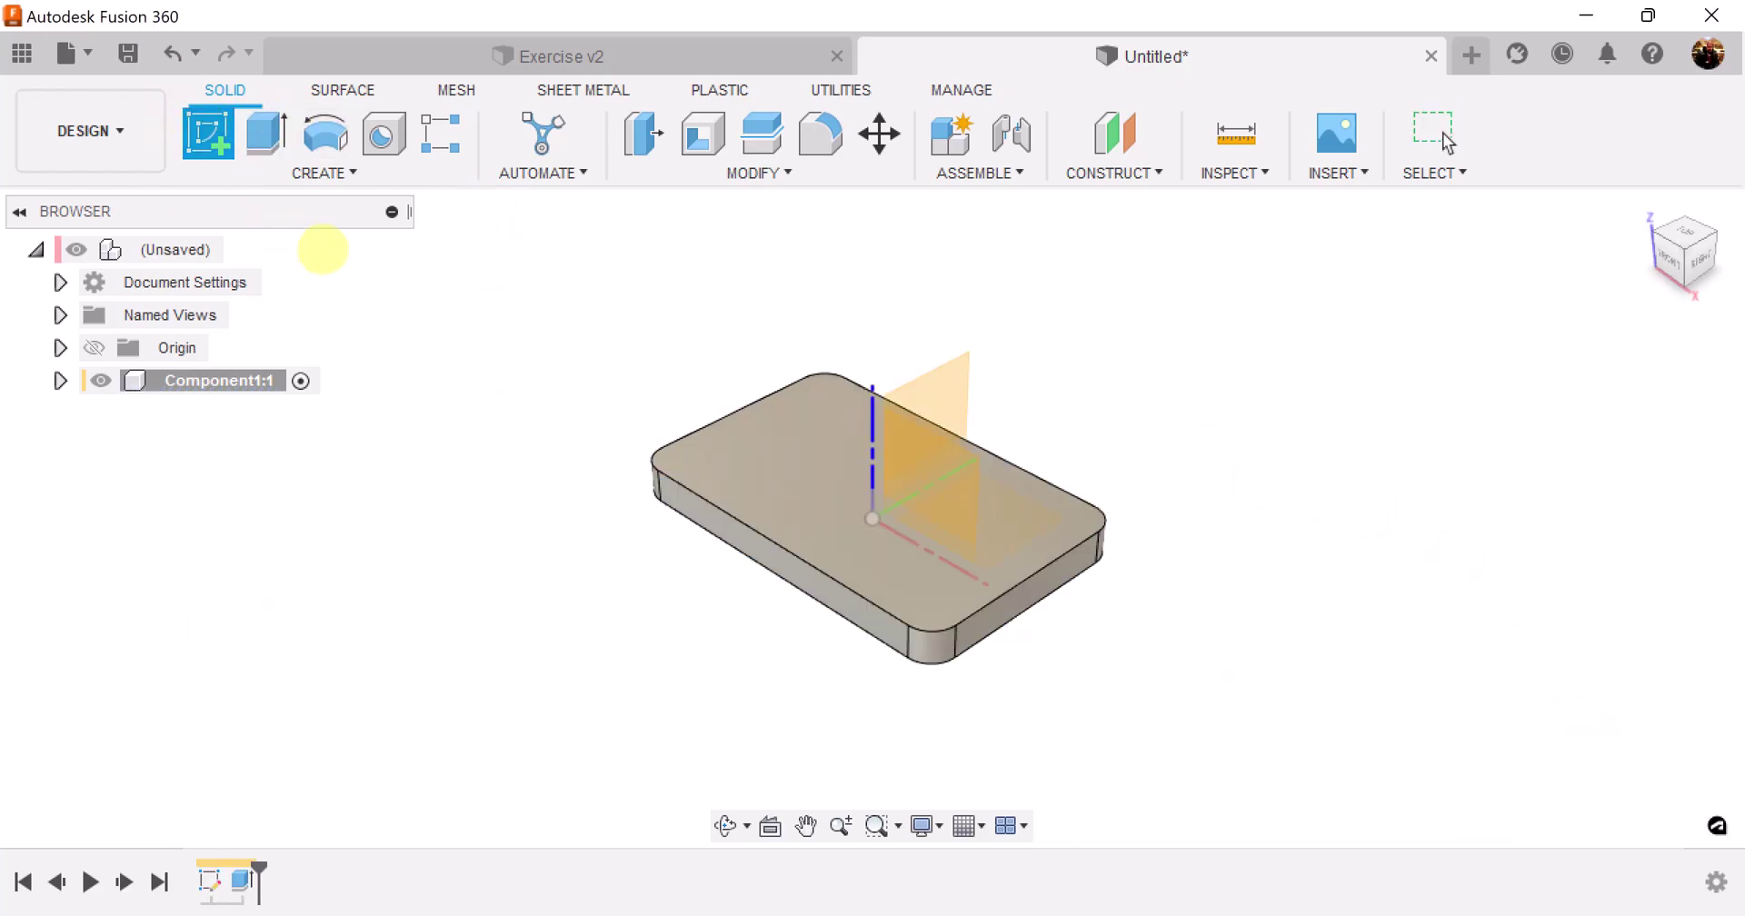
{"action": "left_click", "coordinate": [804, 488]}
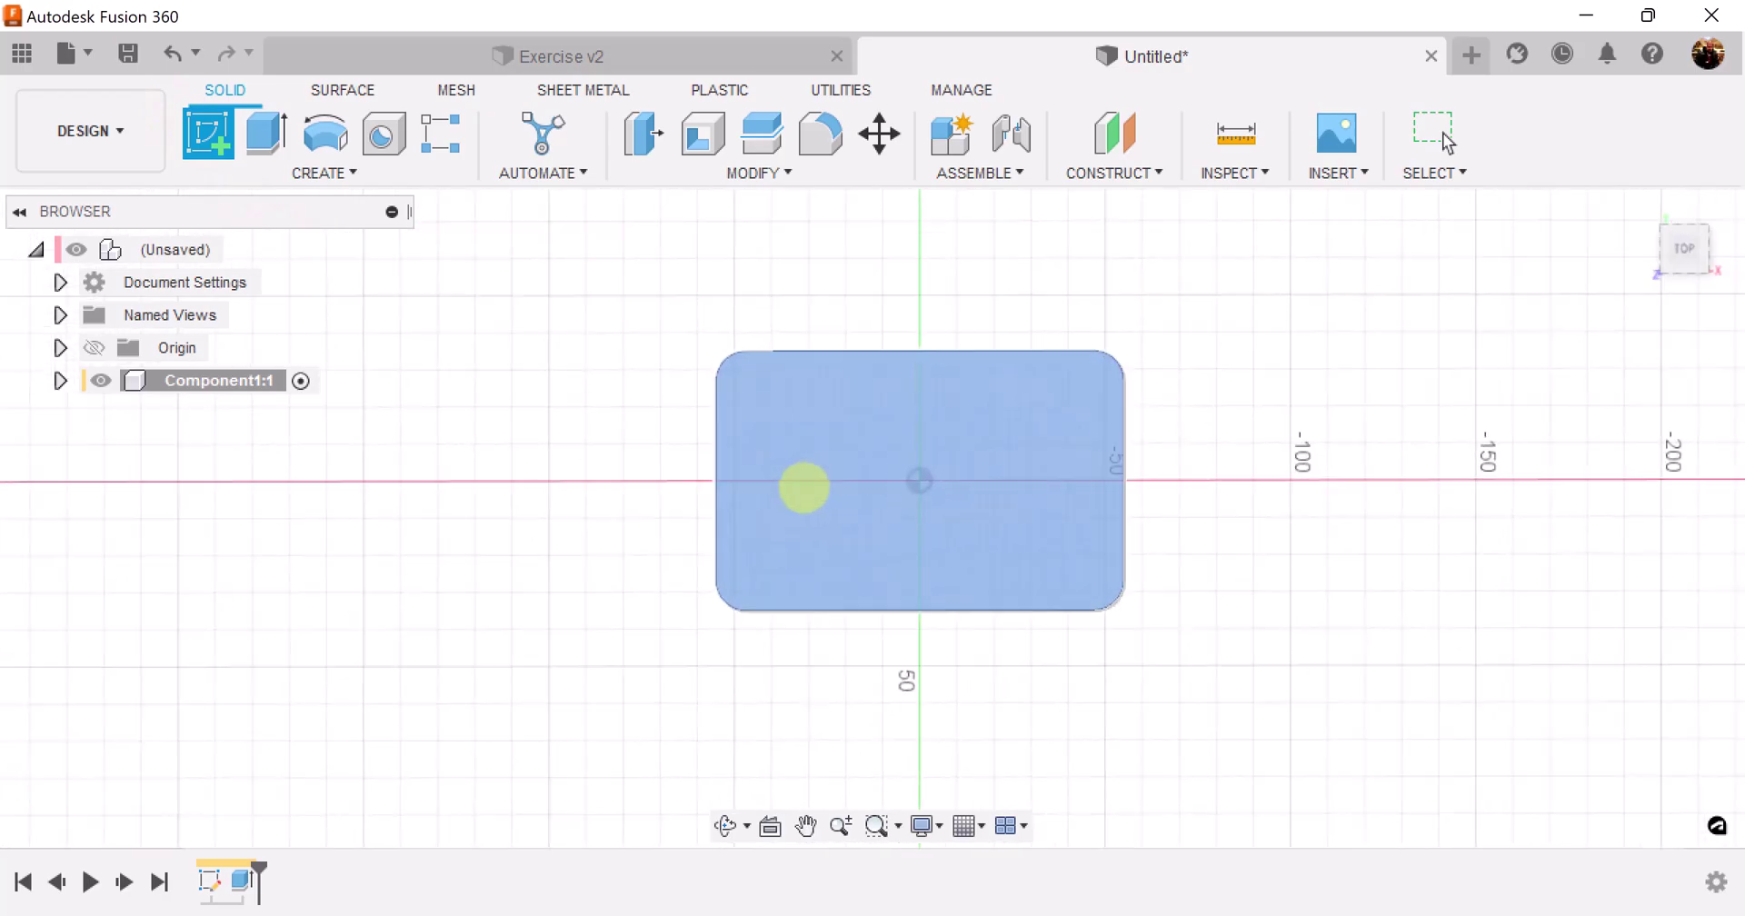
{"action": "scroll", "coordinate": [1215, 440], "scroll_direction": "up", "scroll_amount": 5}
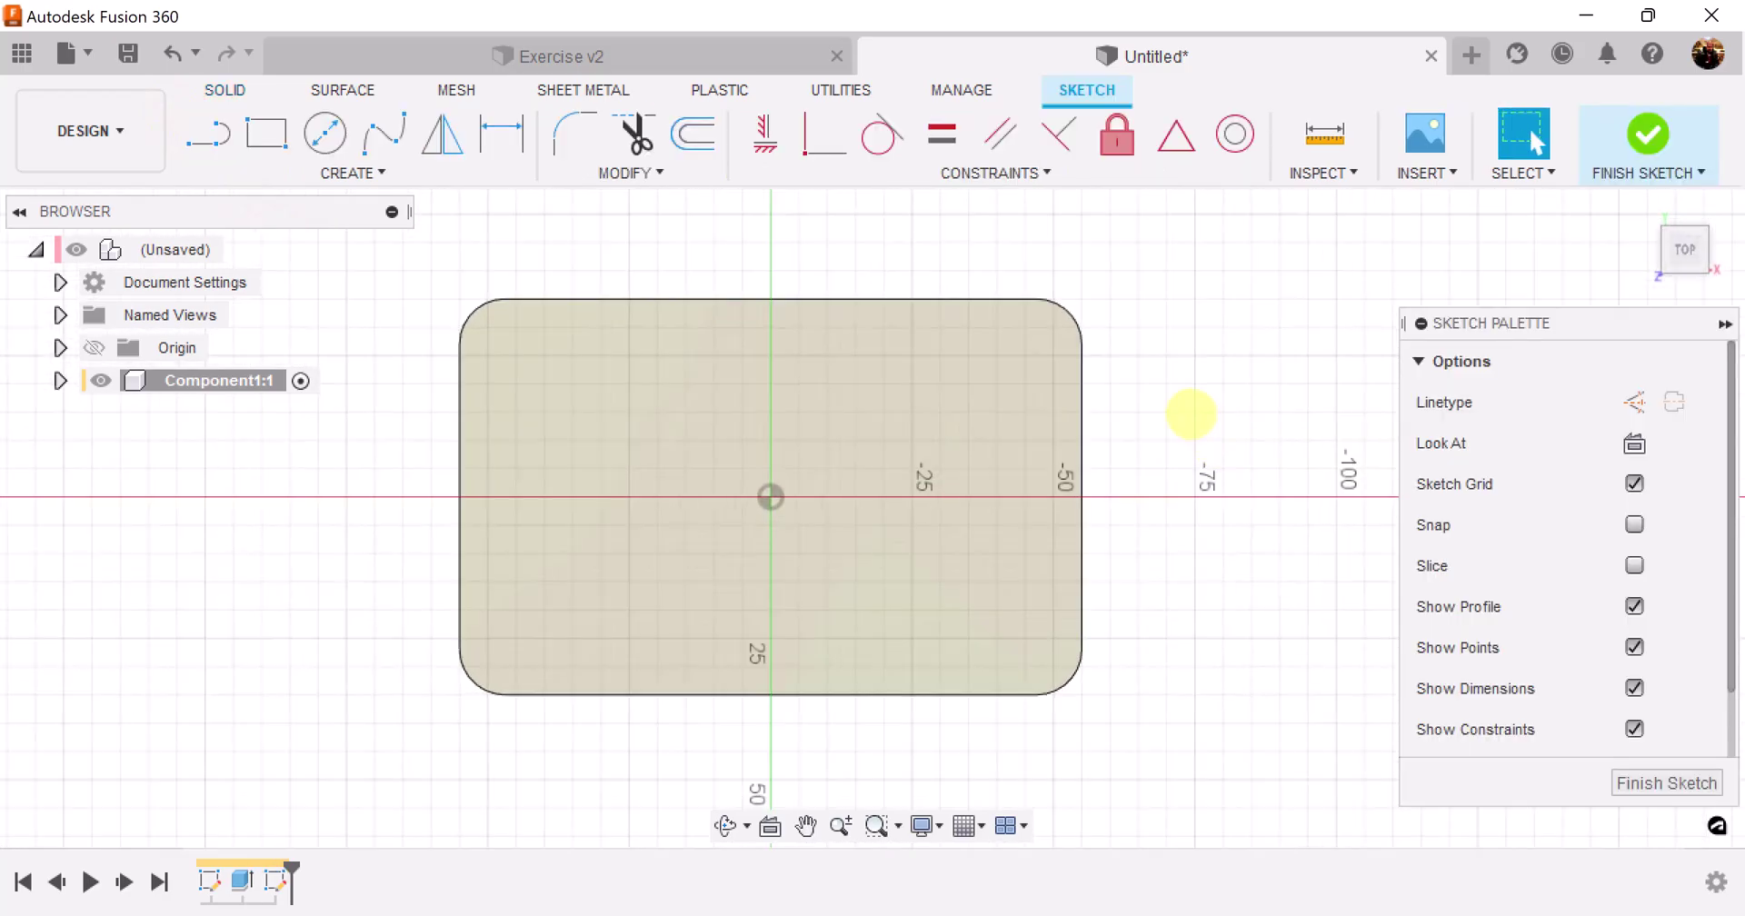
{"action": "middle_click_drag", "start_coordinate": [1182, 409], "coordinate": [1268, 401]}
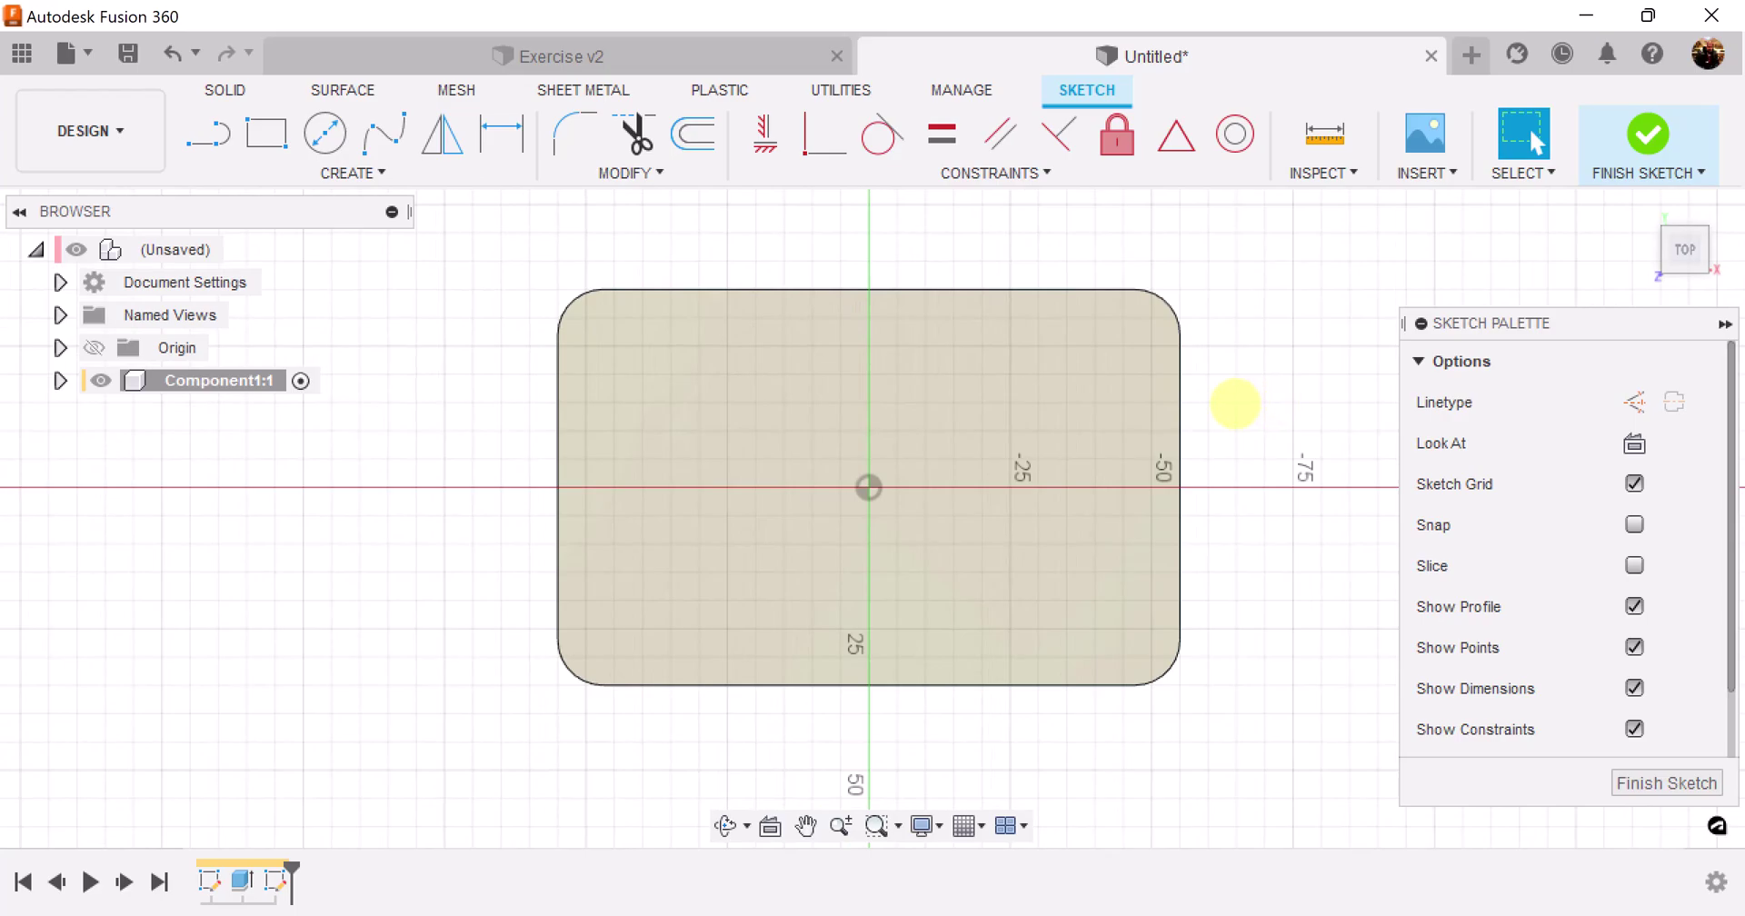
Step: Examine the base plate of the finished model in the Exercise v2 document and return to the untitled design
{"action": "left_click", "coordinate": [682, 53]}
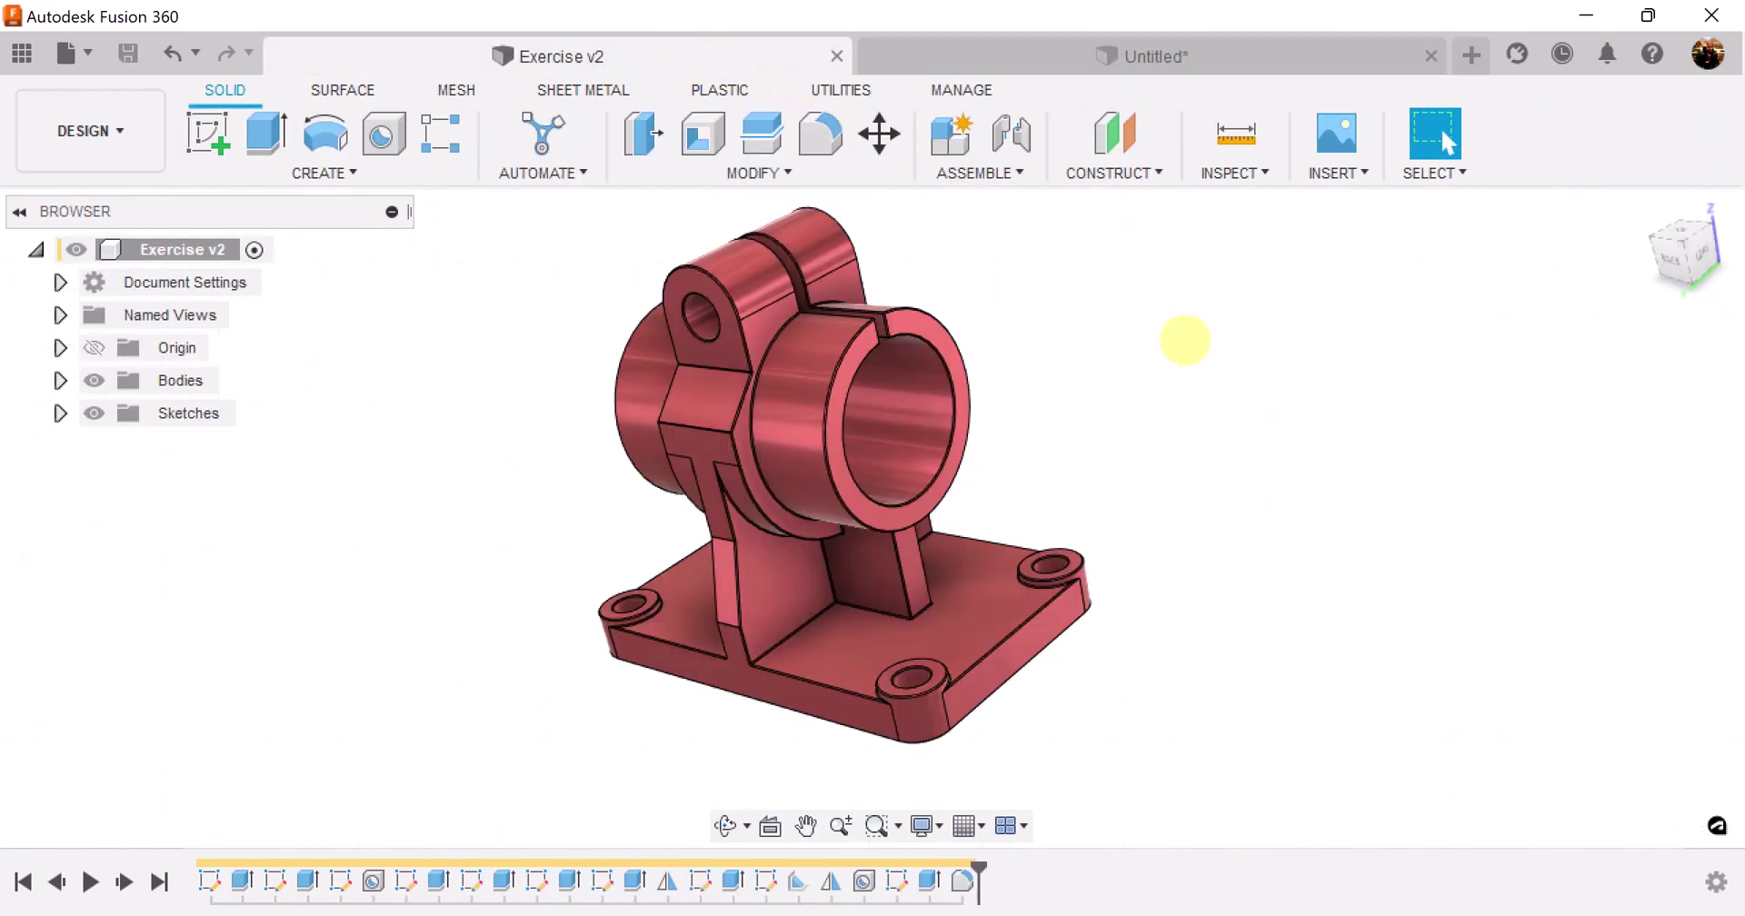
{"action": "mouse_move", "coordinate": [982, 591]}
{"action": "middle_mouse_down", "text": "shift"}
{"action": "mouse_move", "coordinate": [909, 694]}
{"action": "mouse_move", "coordinate": [701, 654]}
{"action": "mouse_move", "coordinate": [457, 420]}
{"action": "mouse_move", "coordinate": [456, 466]}
{"action": "mouse_move", "coordinate": [1181, 557]}
{"action": "mouse_move", "coordinate": [1169, 511]}
{"action": "mouse_move", "coordinate": [1233, 511]}
{"action": "mouse_move", "coordinate": [954, 203]}
{"action": "mouse_move", "coordinate": [1103, 41]}
{"action": "middle_mouse_up", "text": "shift"}
{"action": "left_click", "coordinate": [1100, 46]}
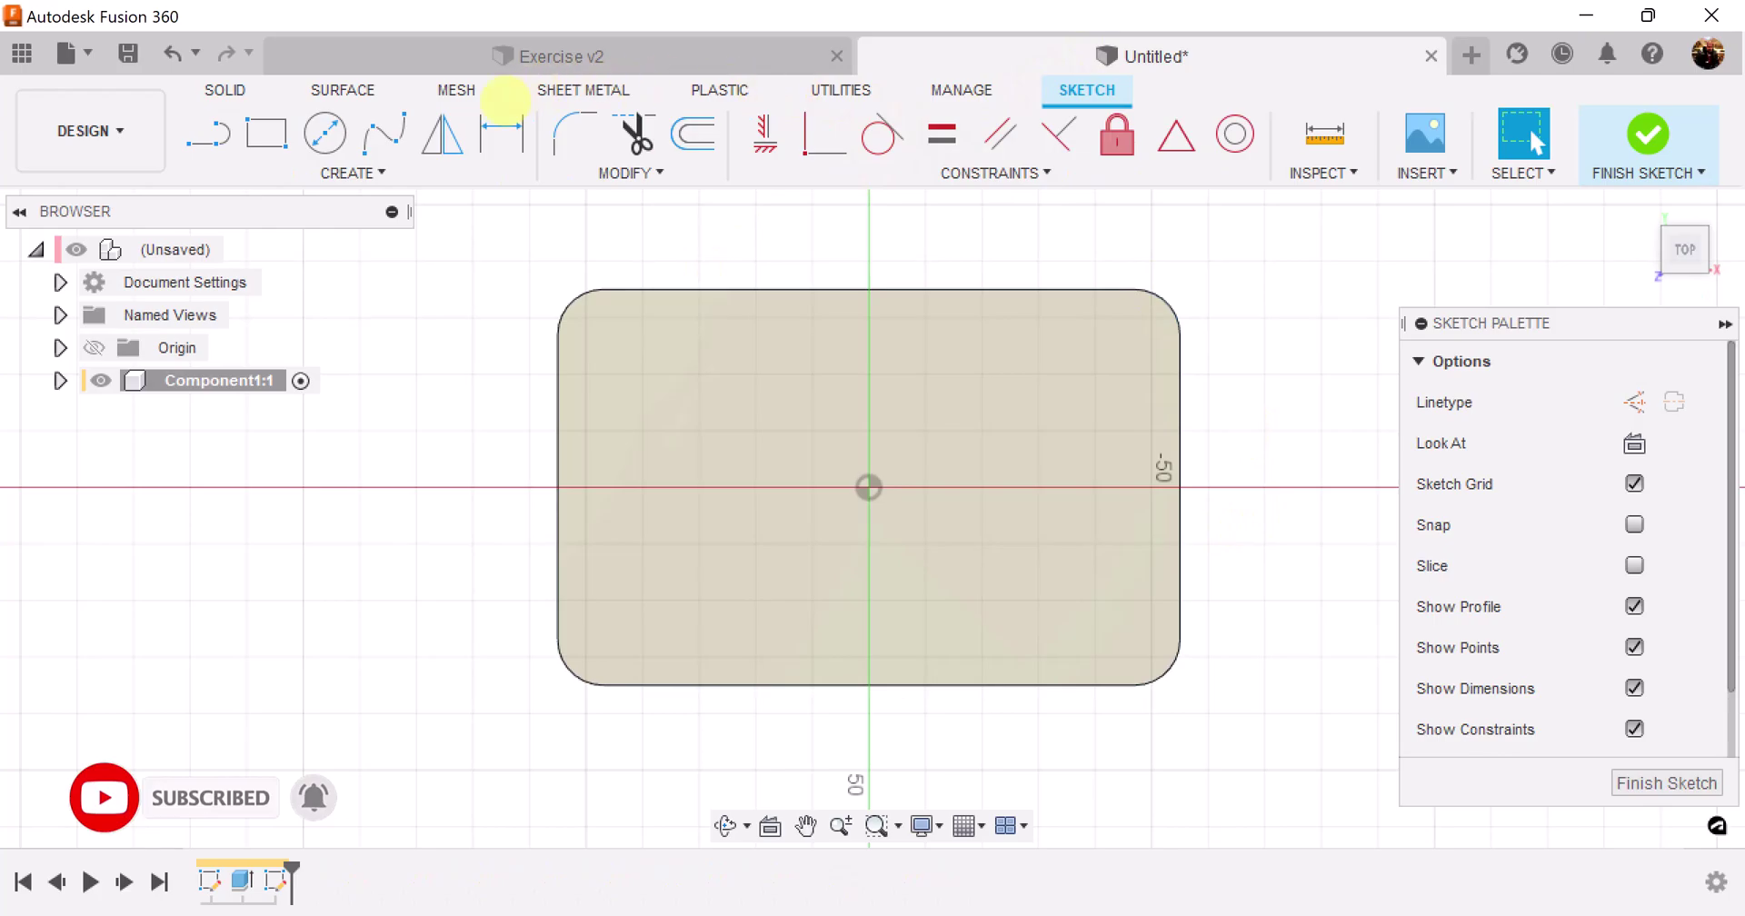
Step: Sketch four circles centred on the base plate's rounded corners, the upper-left one about 13 mm in diameter
{"action": "left_click", "coordinate": [325, 133]}
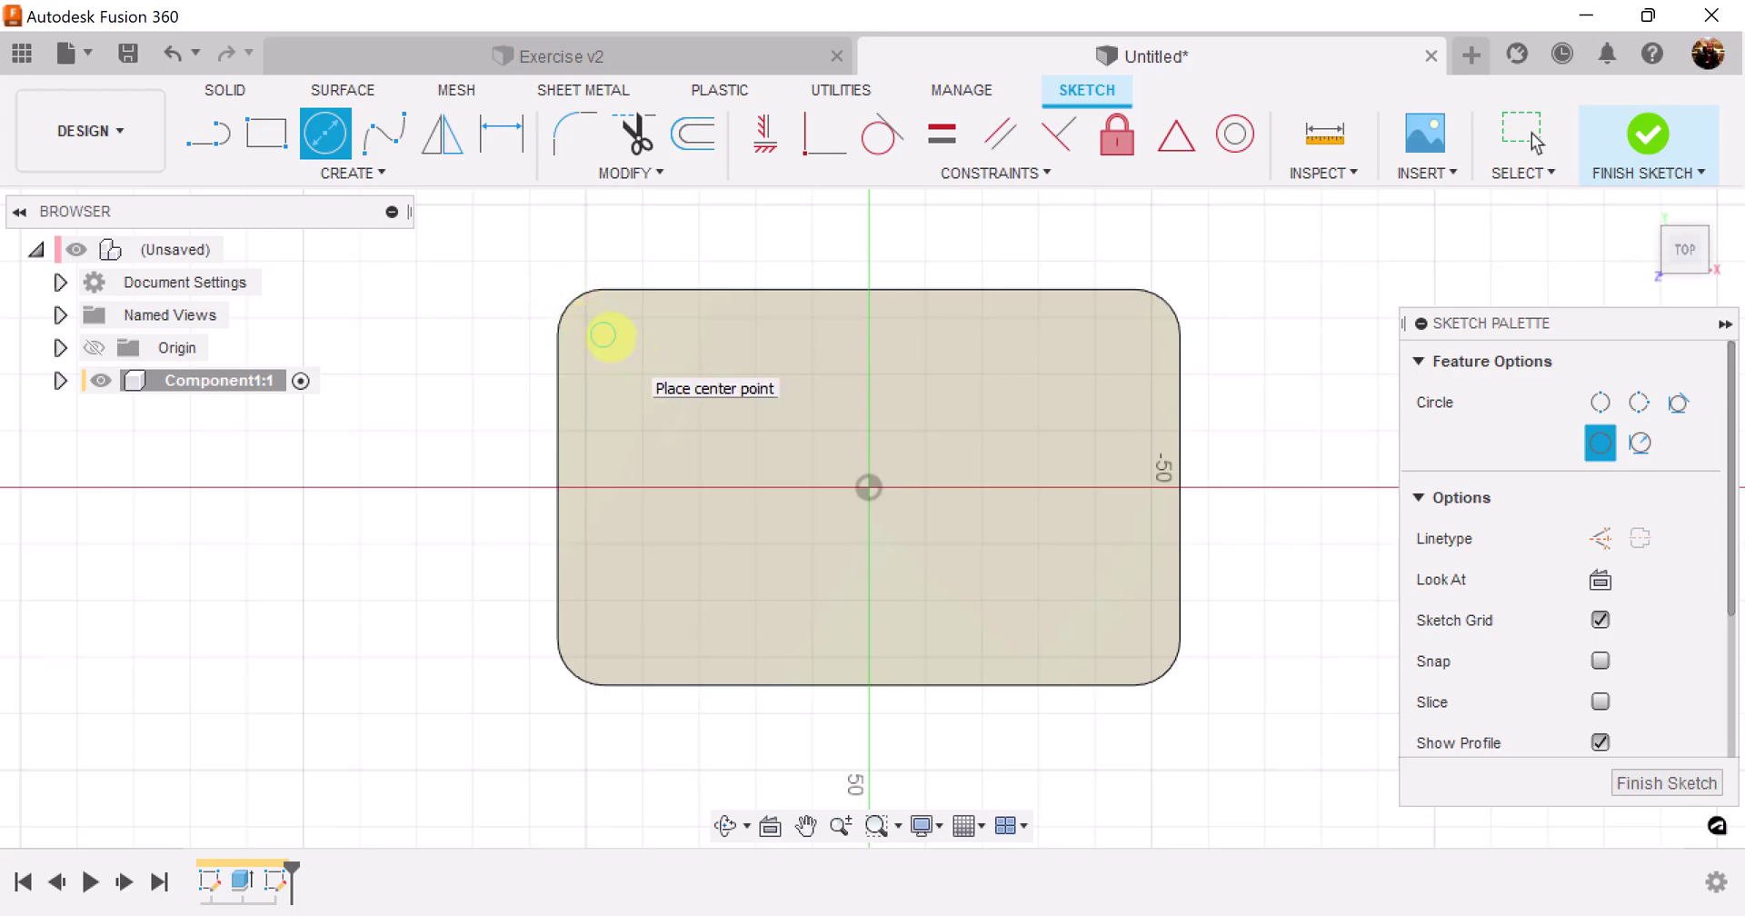
{"action": "left_click", "coordinate": [603, 334]}
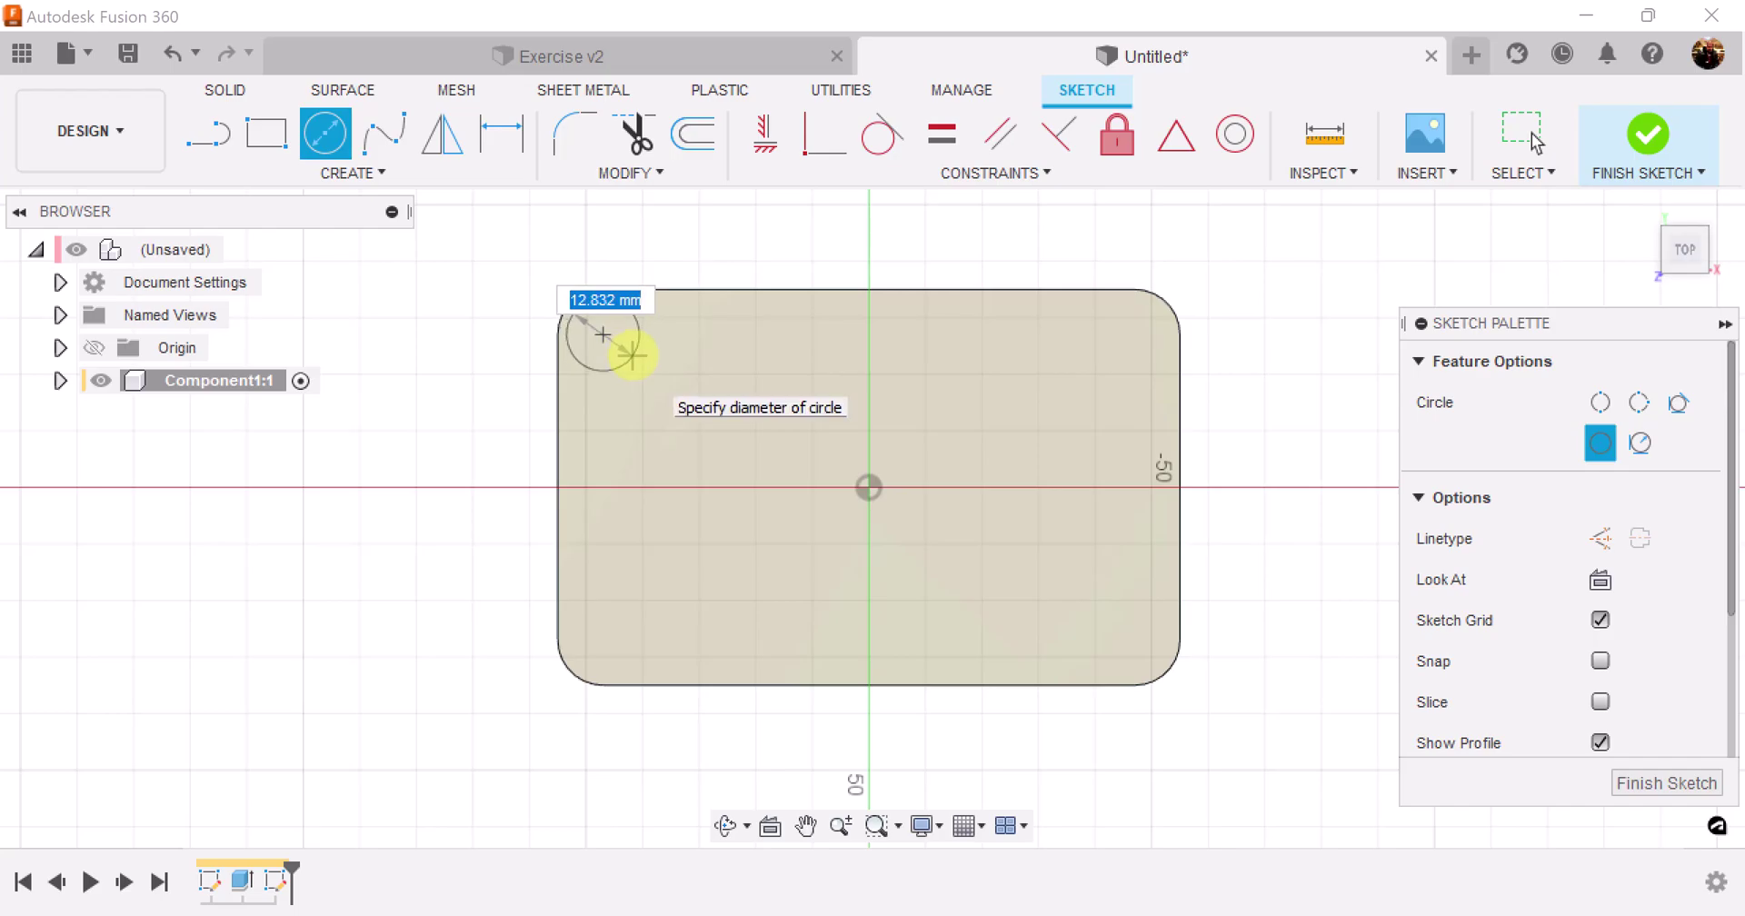
{"action": "left_click", "coordinate": [631, 354]}
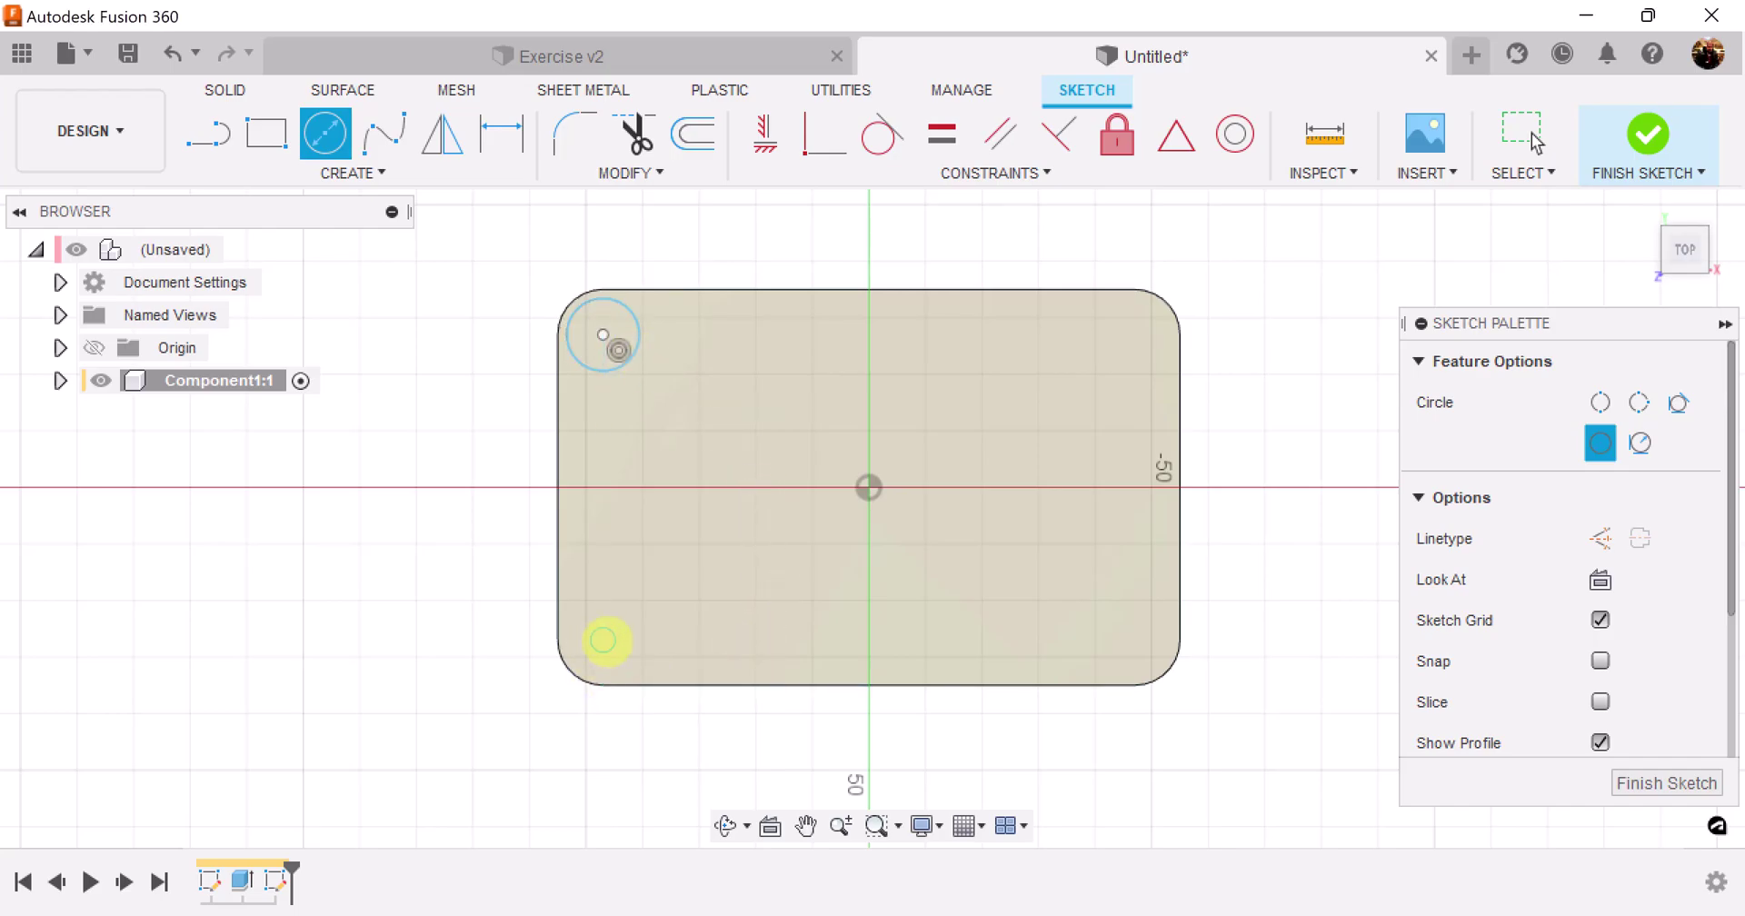
{"action": "left_click", "coordinate": [603, 641]}
{"action": "left_click", "coordinate": [635, 634]}
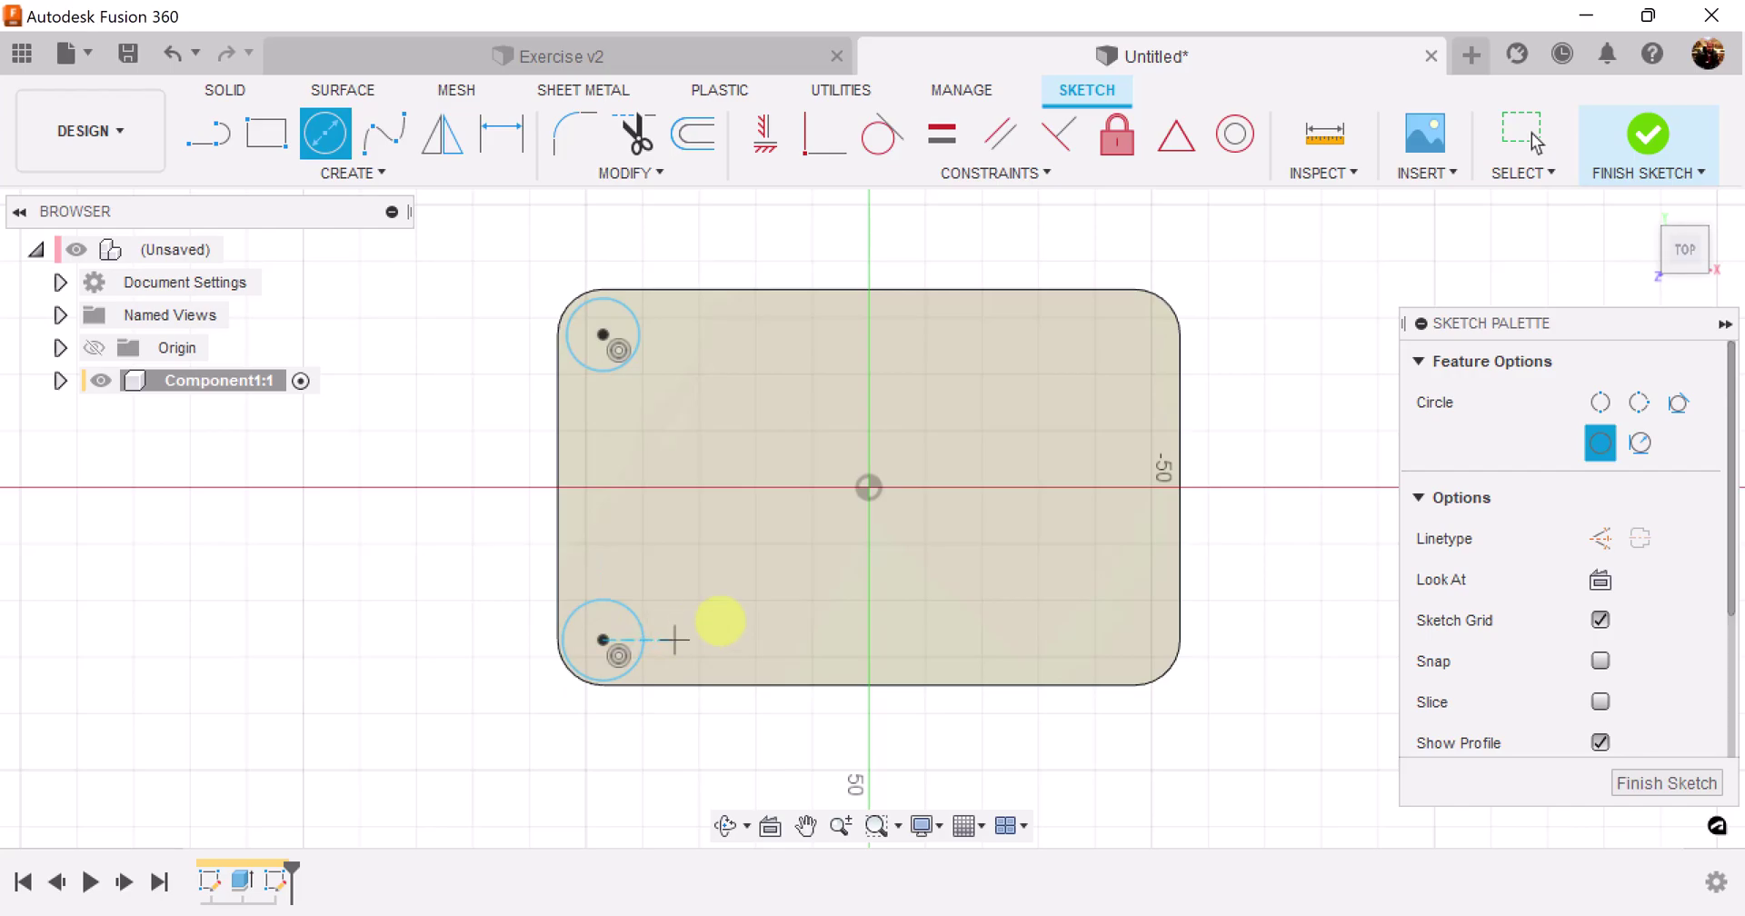
{"action": "left_click", "coordinate": [1135, 335]}
{"action": "left_click", "coordinate": [1142, 374]}
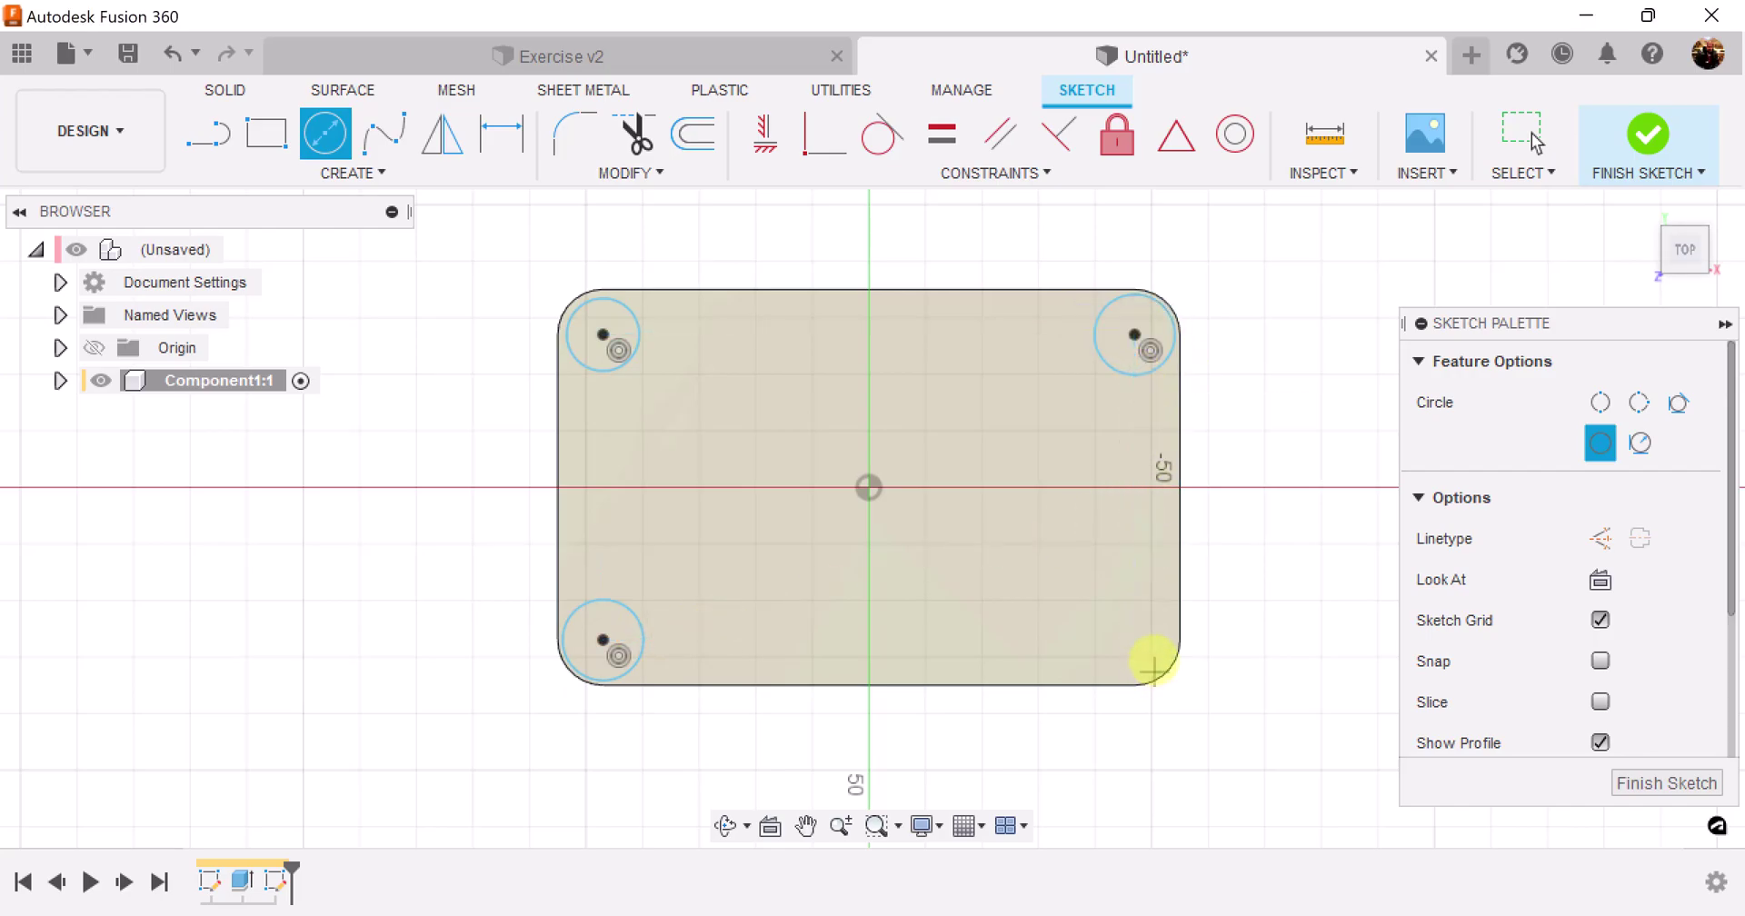
{"action": "left_click", "coordinate": [1133, 641]}
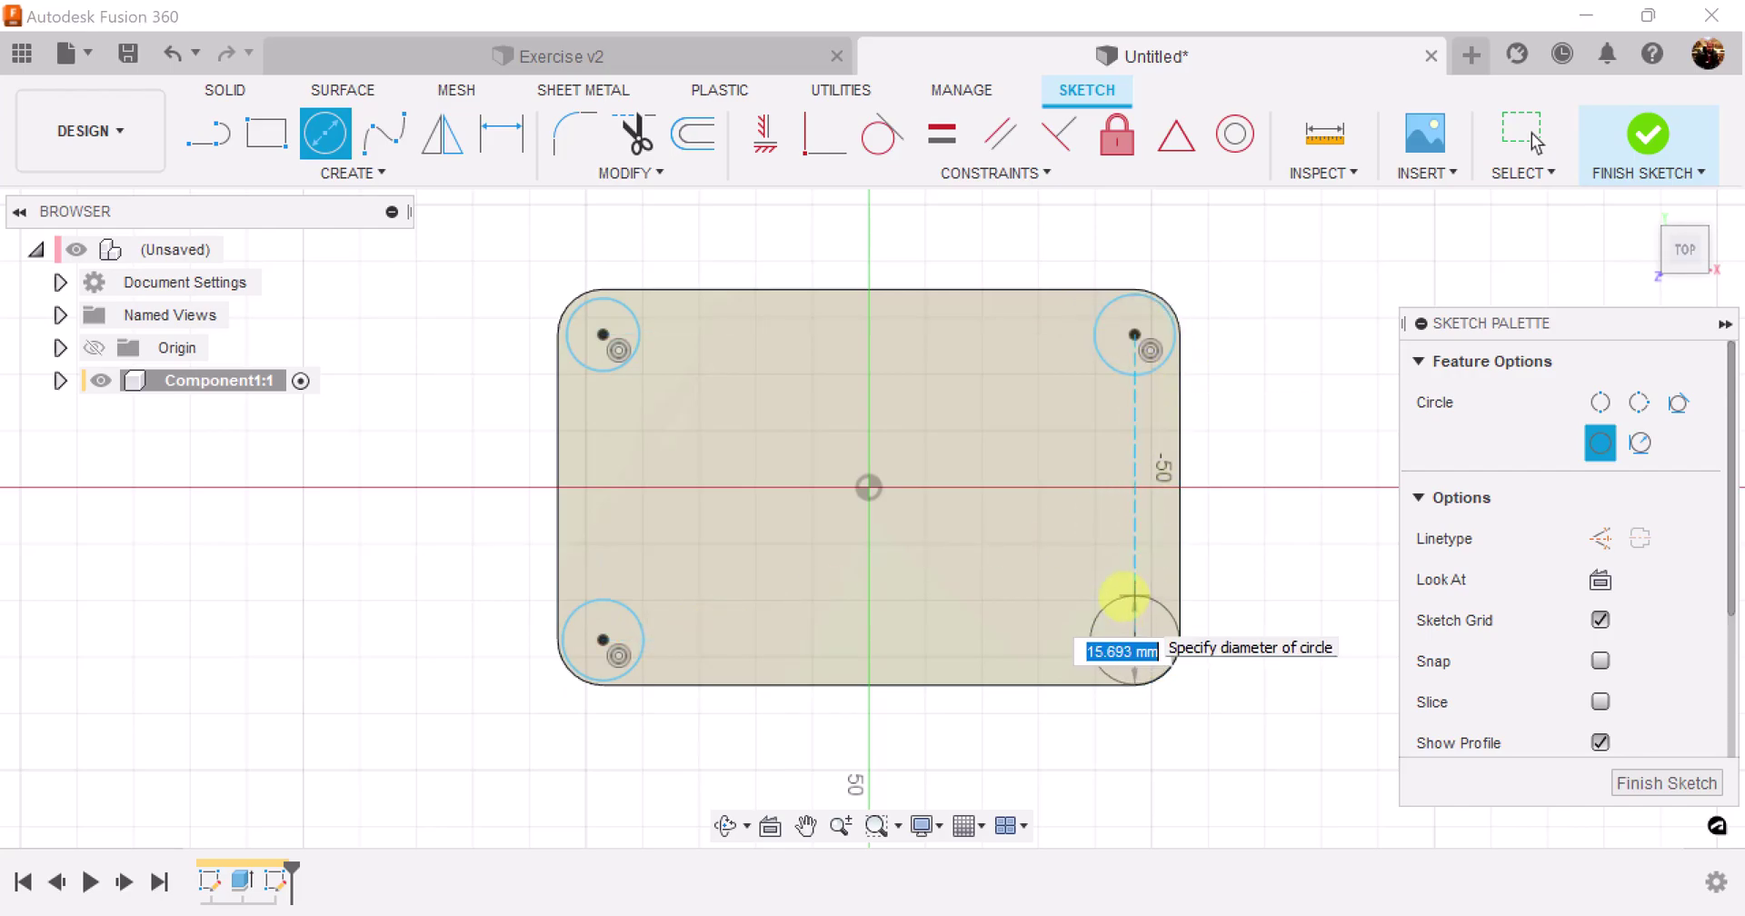
{"action": "left_click", "coordinate": [1129, 622]}
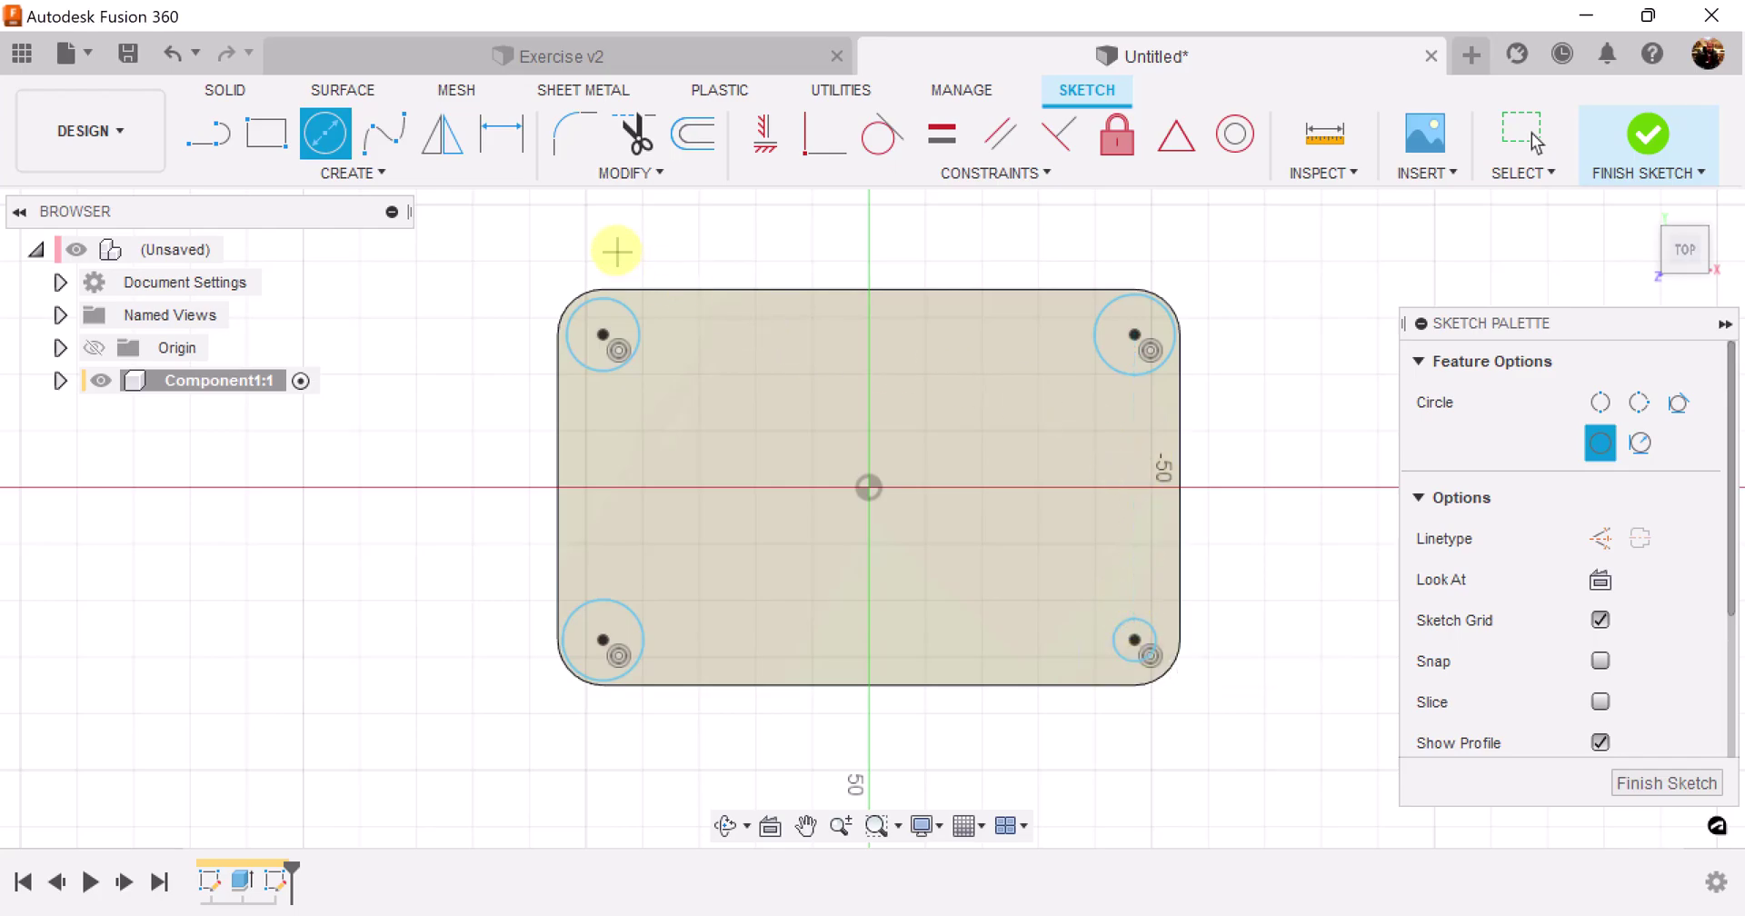
Step: Dimension the upper-left corner circle with a diameter of 16 mm
{"action": "left_click", "coordinate": [501, 133]}
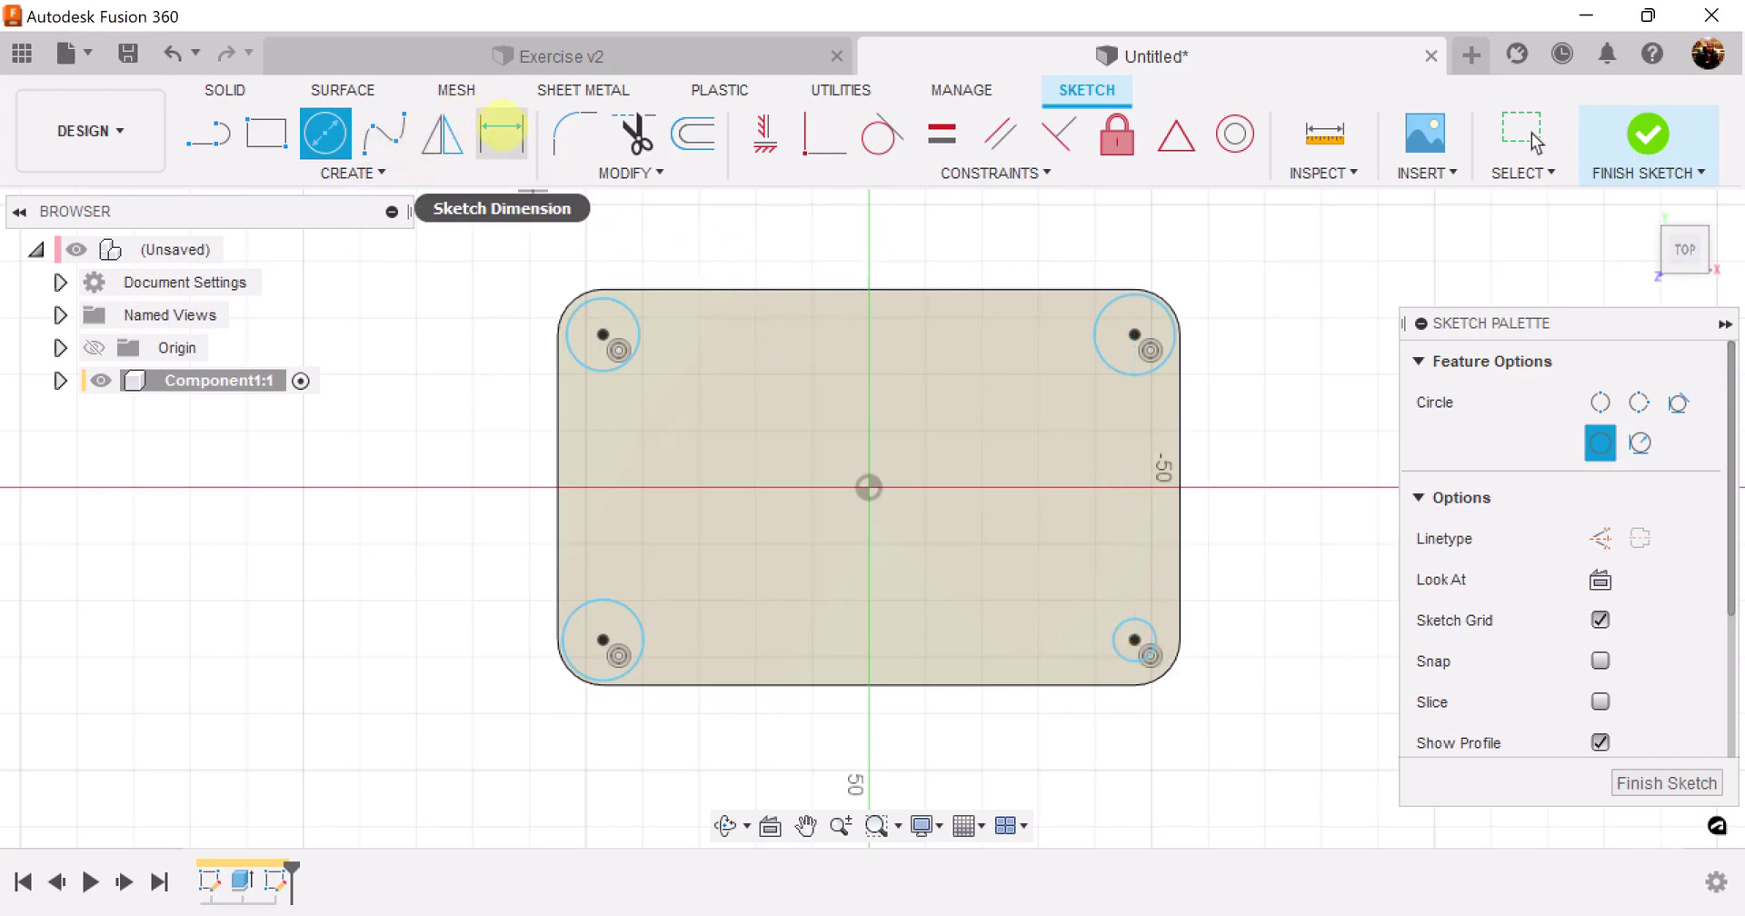
{"action": "left_click", "coordinate": [640, 337]}
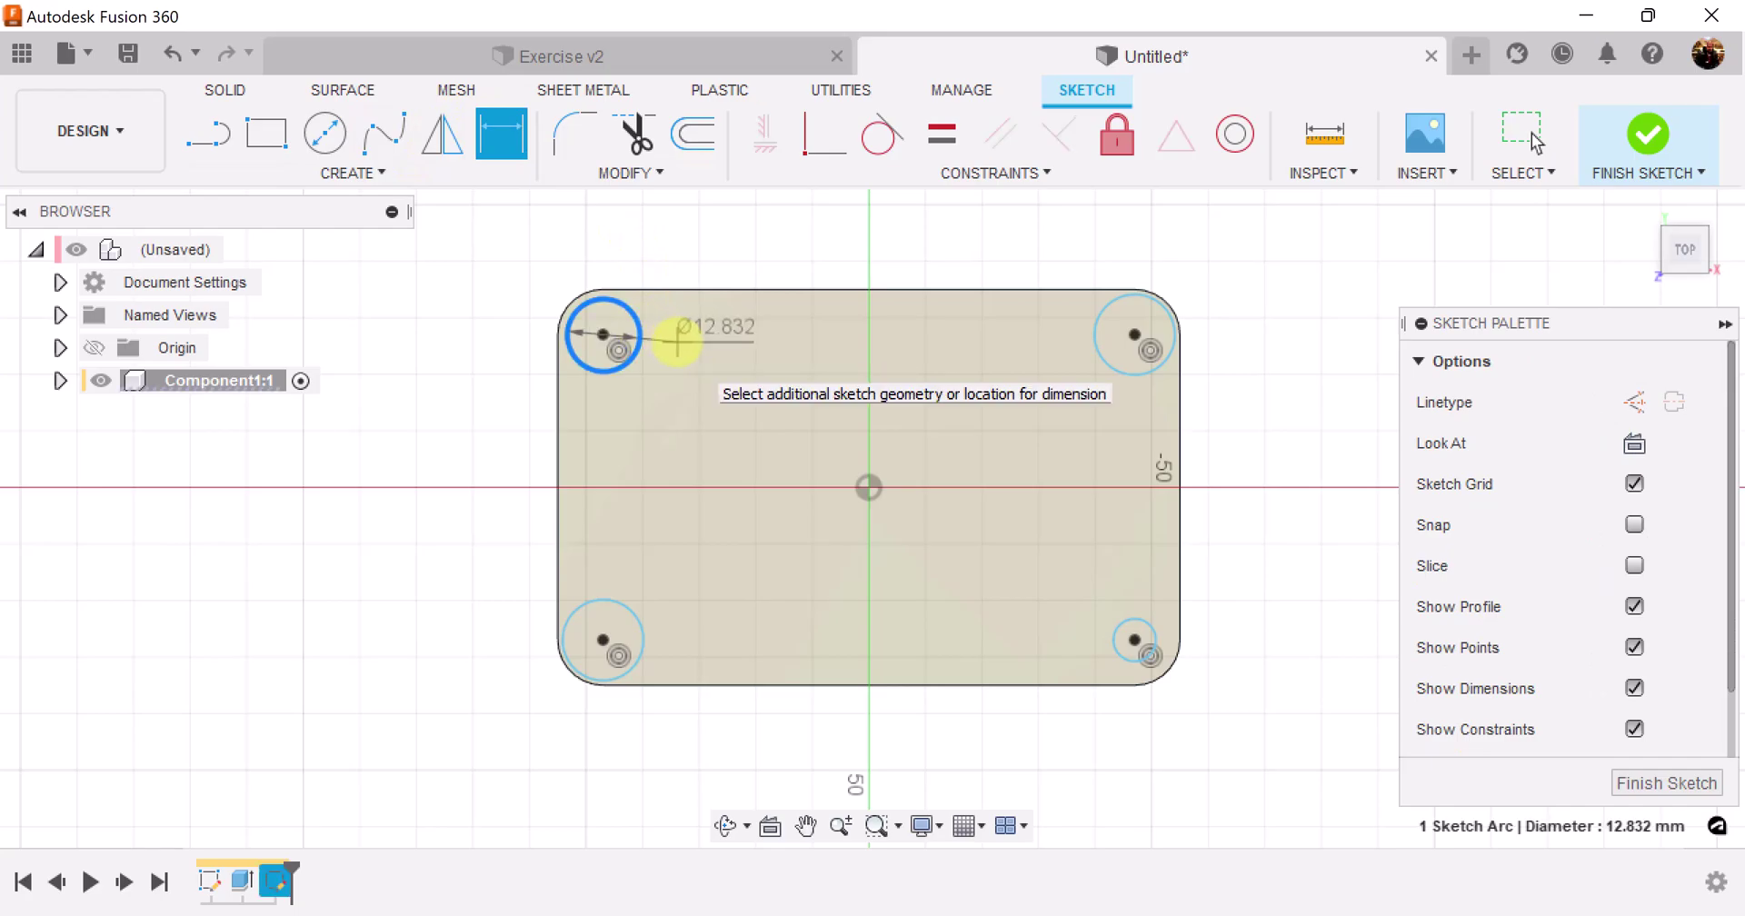
{"action": "left_click", "coordinate": [677, 344]}
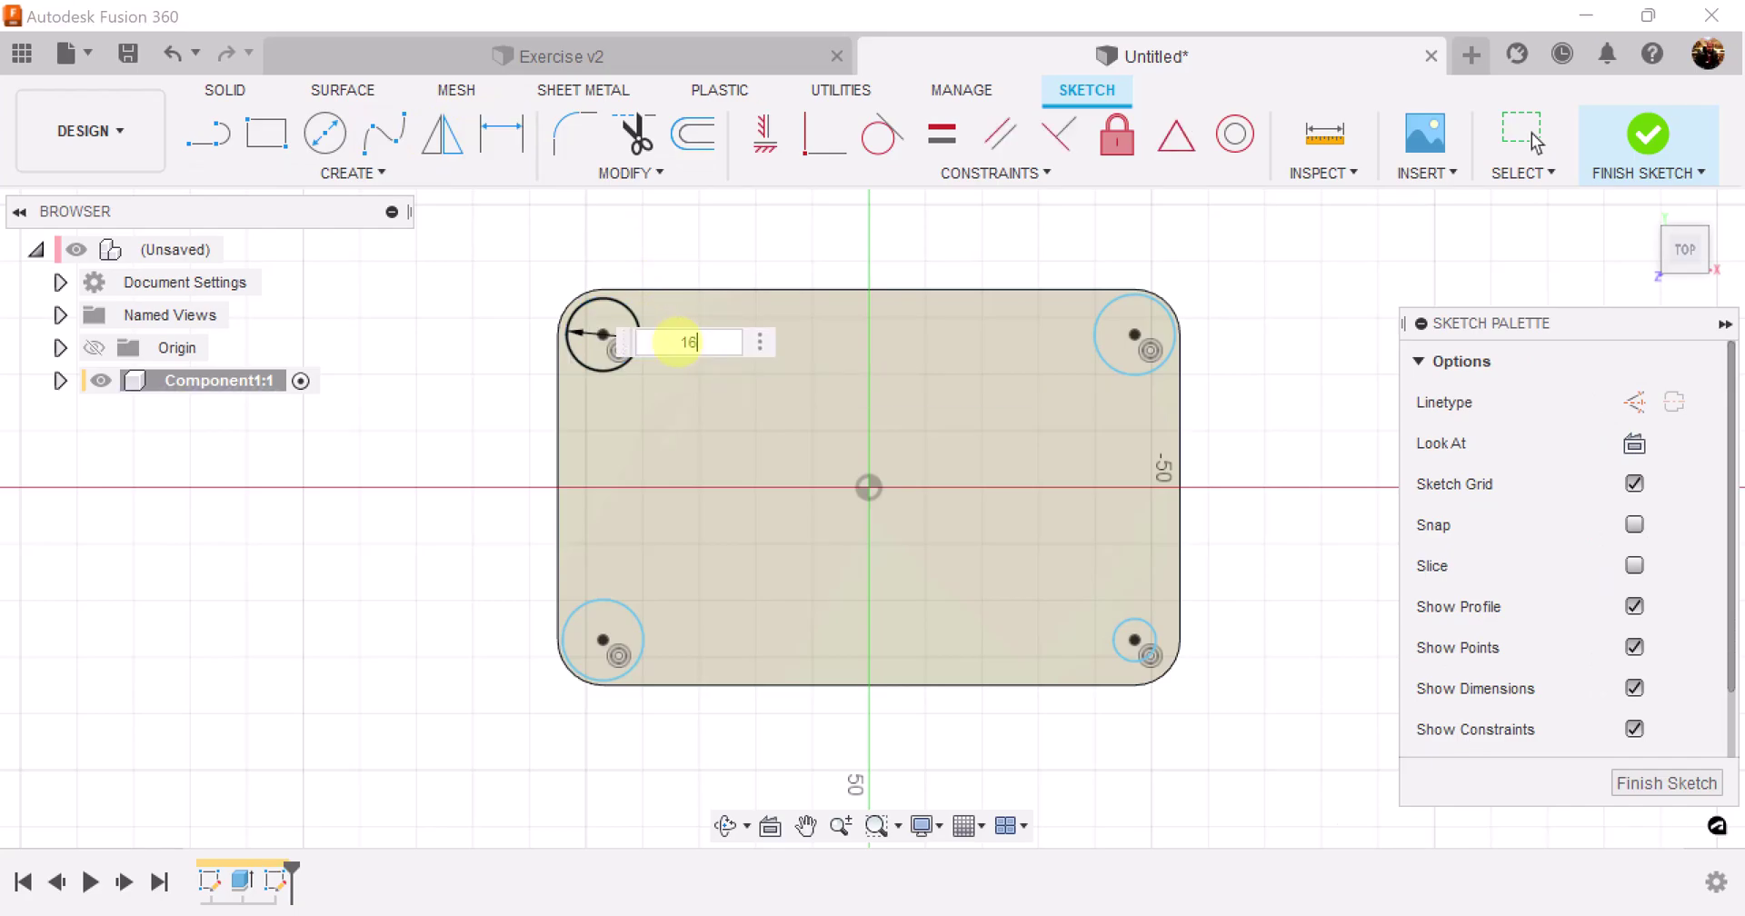
{"action": "key", "text": "Return"}
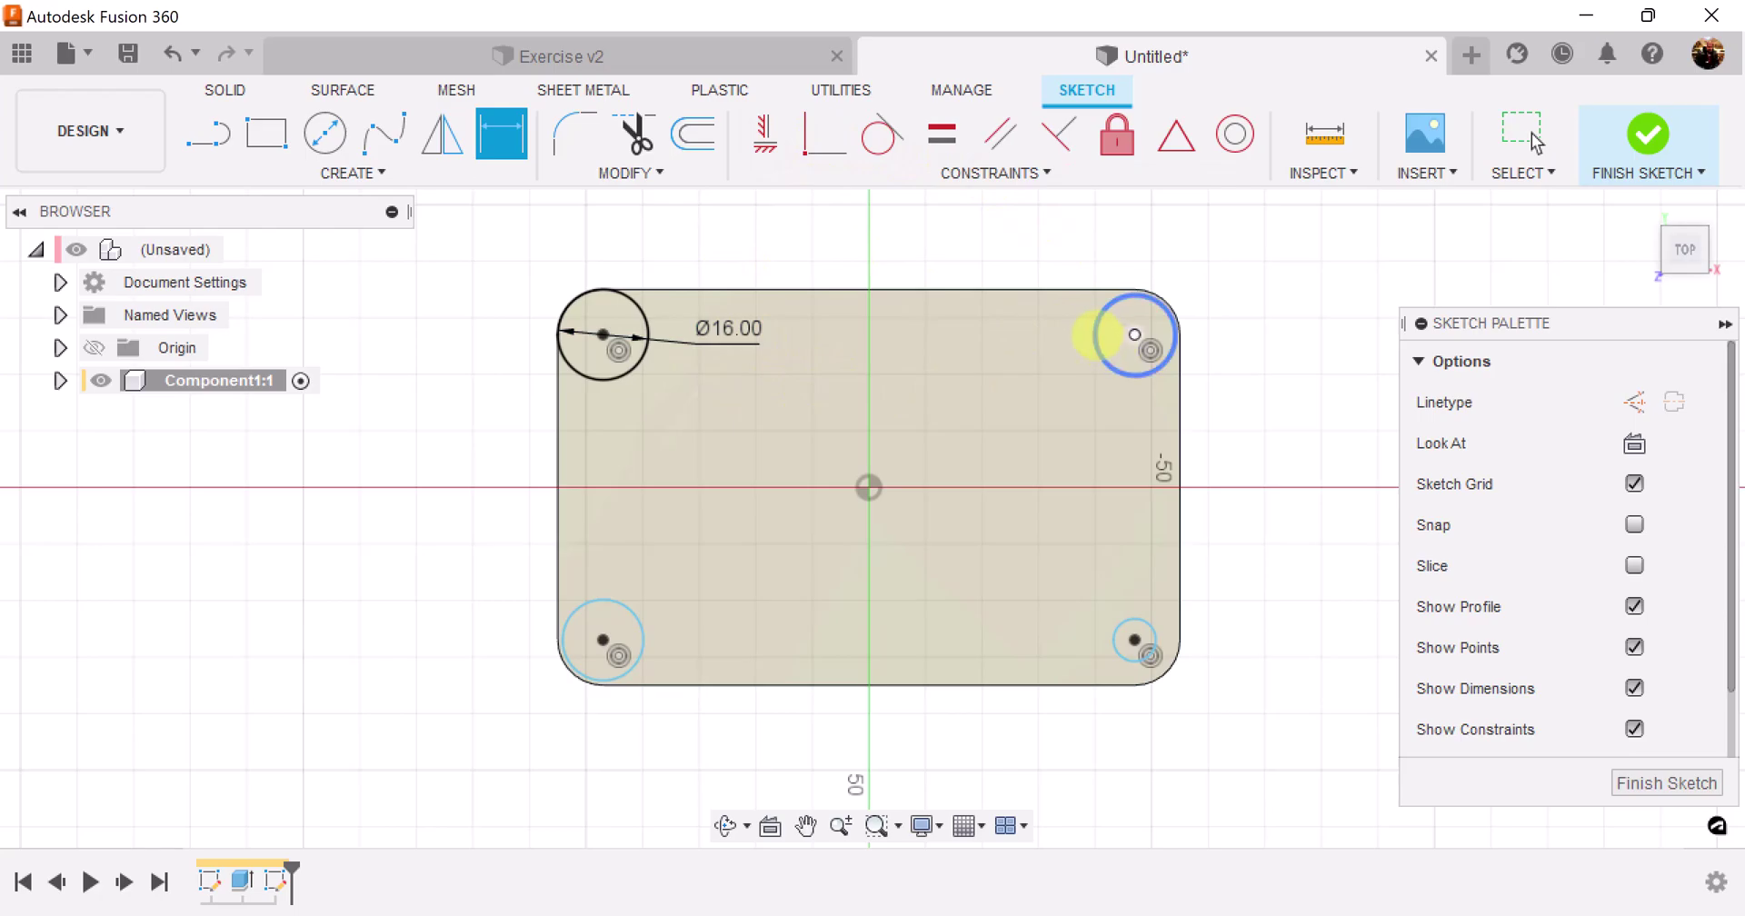
{"action": "key", "text": "Escape"}
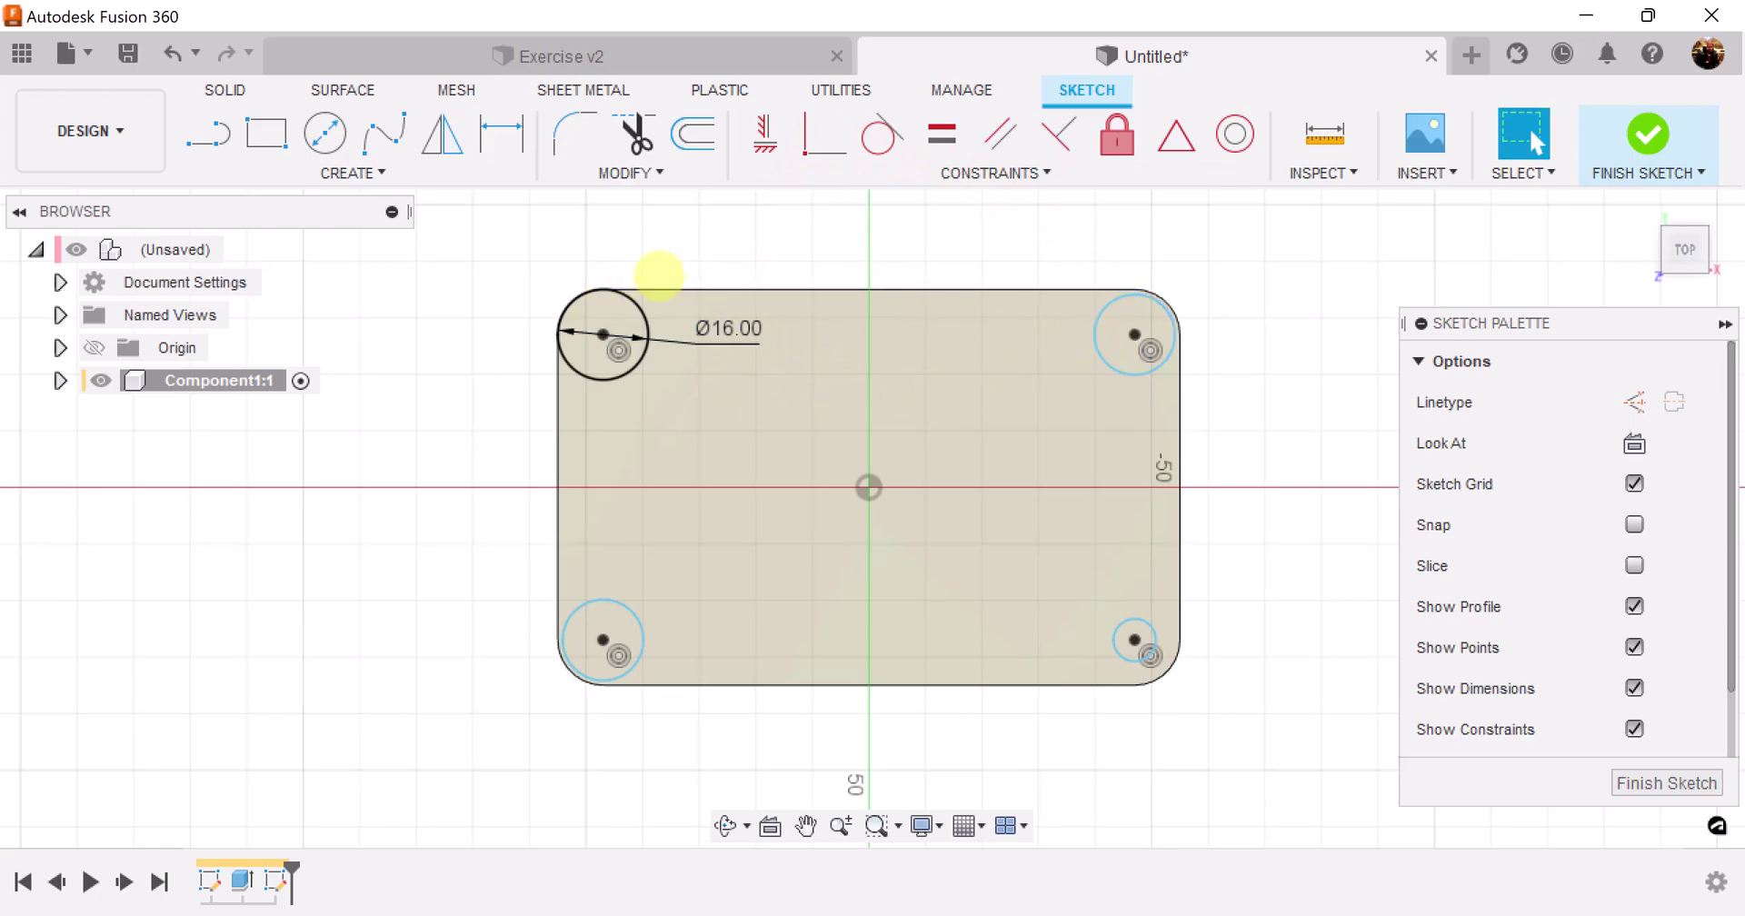
Step: Apply an Equal constraint to all four corner circles so they share the dimensioned circle's diameter
{"action": "left_click", "coordinate": [645, 318]}
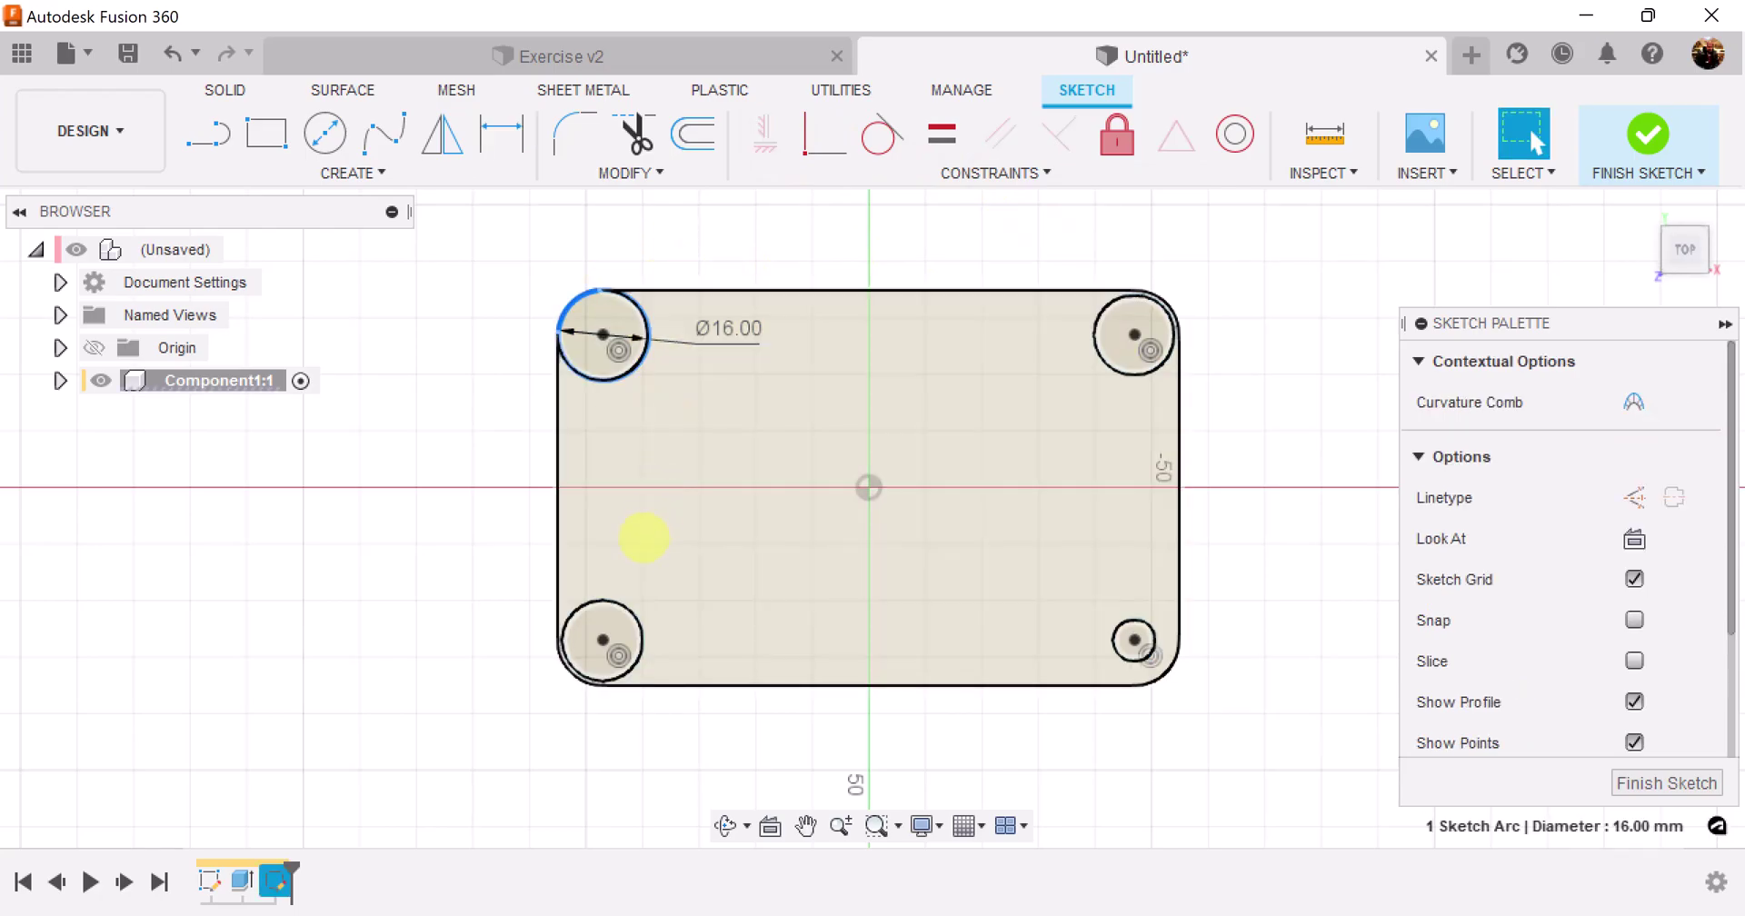
{"action": "left_click", "coordinate": [627, 607], "text": "ctrl"}
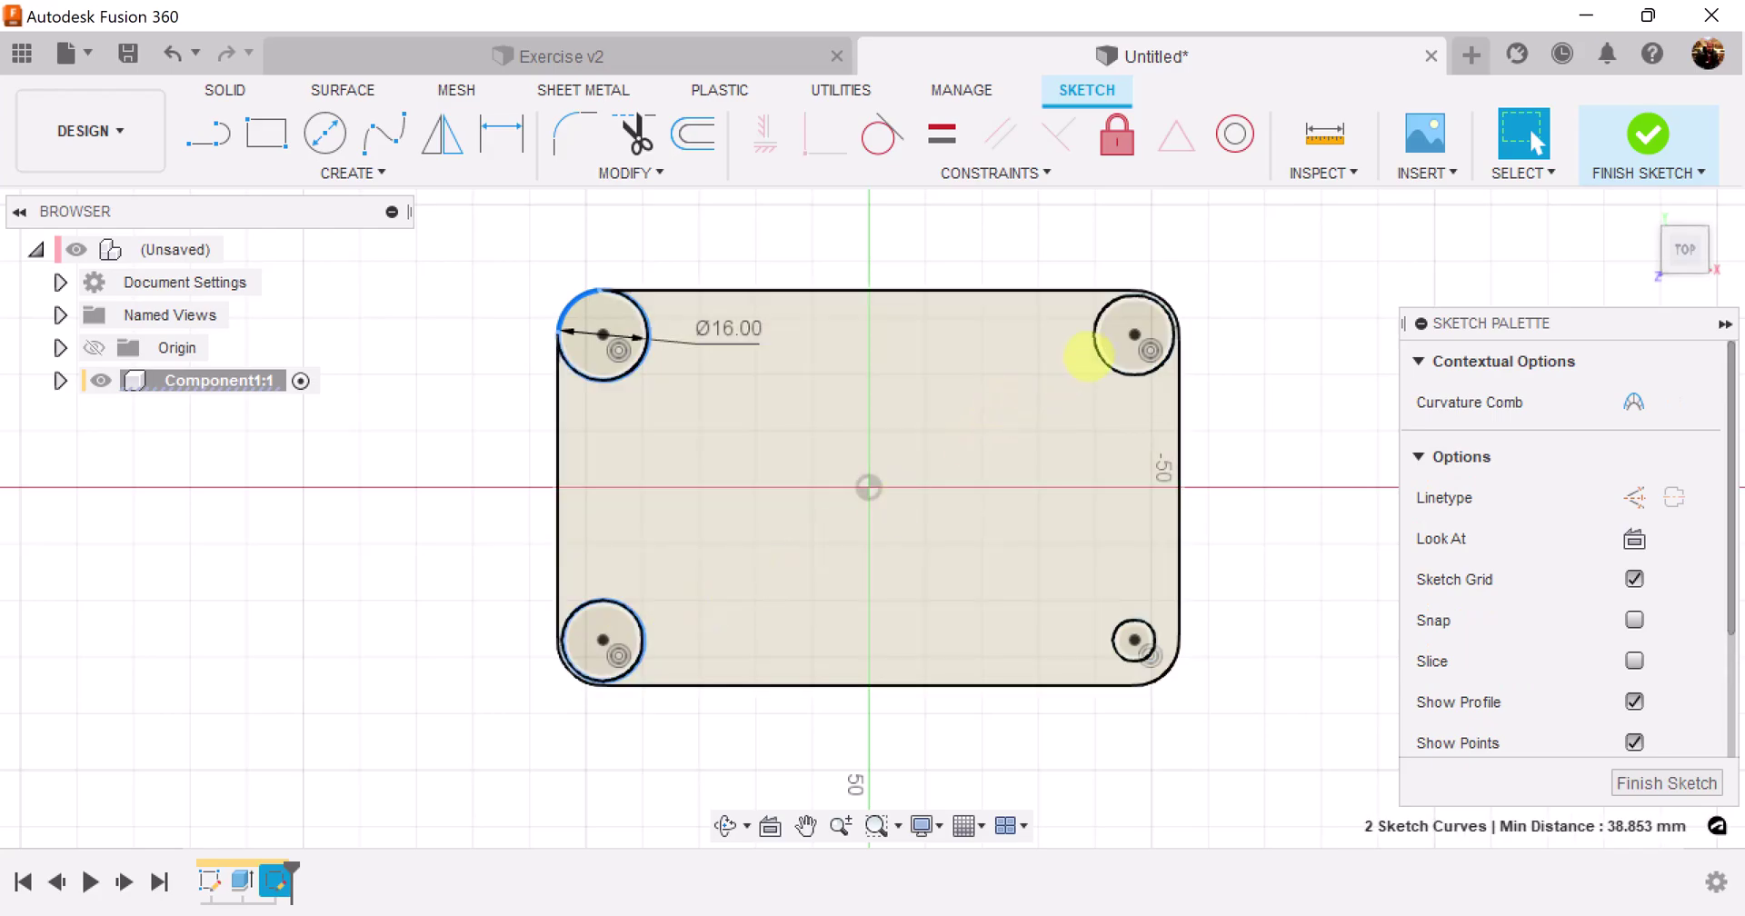
{"action": "left_click", "coordinate": [1095, 351], "text": "ctrl"}
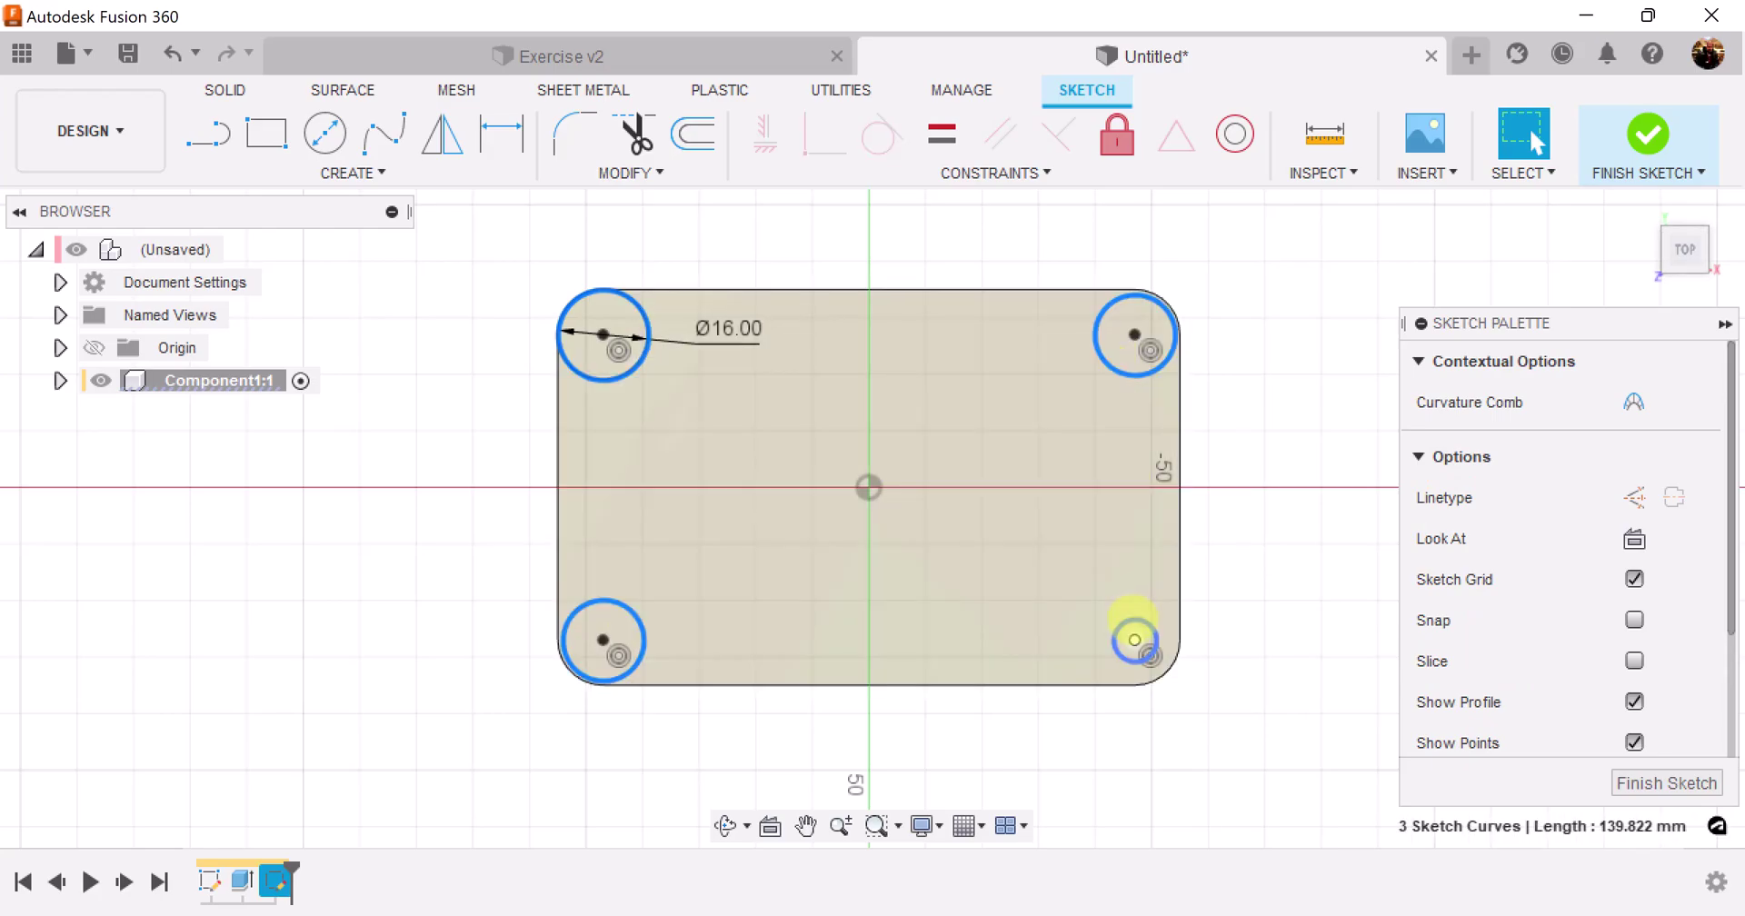
{"action": "left_click", "coordinate": [1132, 618], "text": "ctrl"}
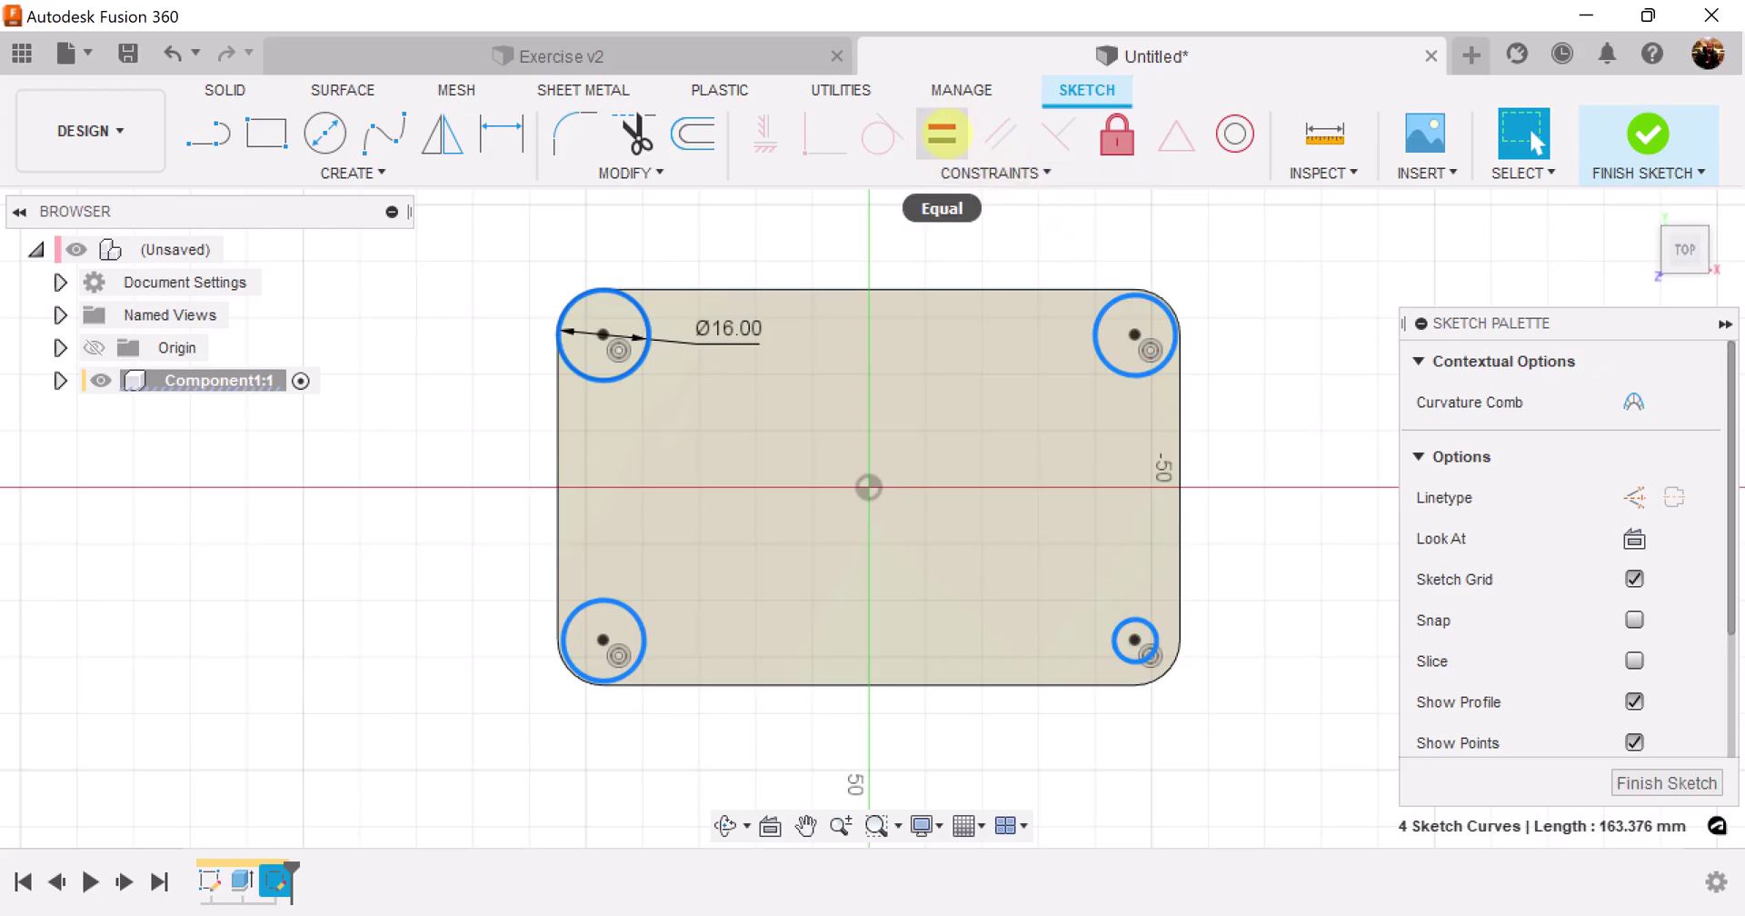
{"action": "left_click", "coordinate": [942, 133]}
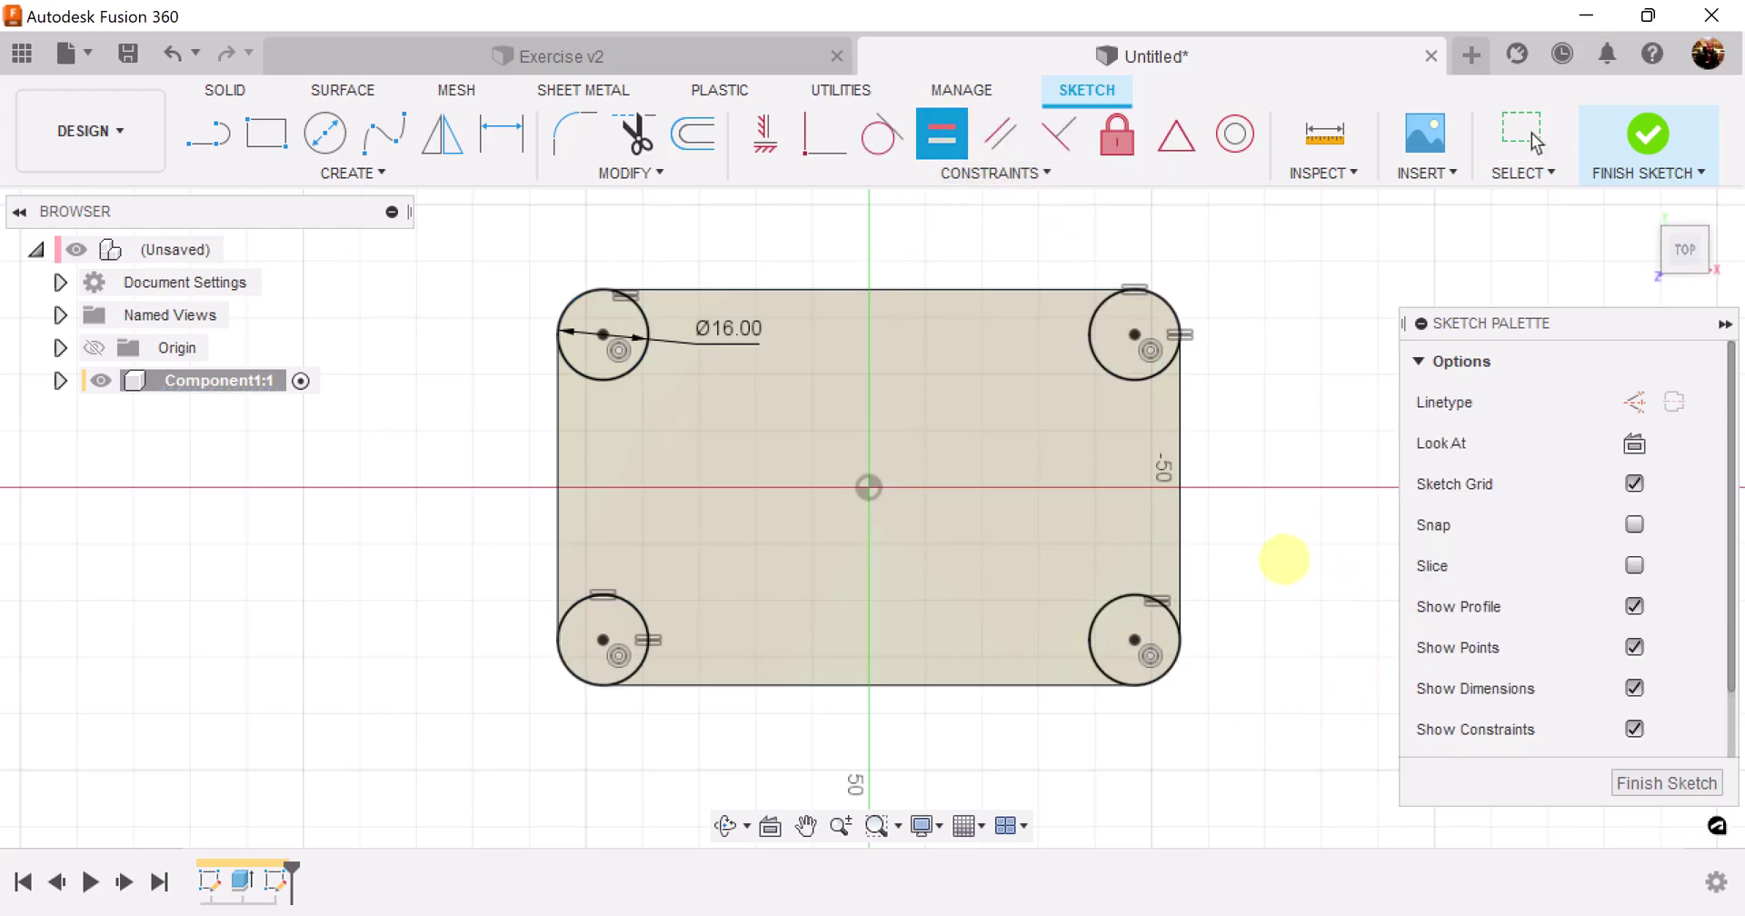
Step: Extrude the four corner circle profiles from the base plate's top face
{"action": "scroll", "coordinate": [1255, 564], "scroll_direction": "up", "scroll_amount": 1}
{"action": "scroll", "coordinate": [1173, 577], "scroll_direction": "up", "scroll_amount": 1}
{"action": "middle_click_drag", "start_coordinate": [1189, 571], "coordinate": [1270, 575]}
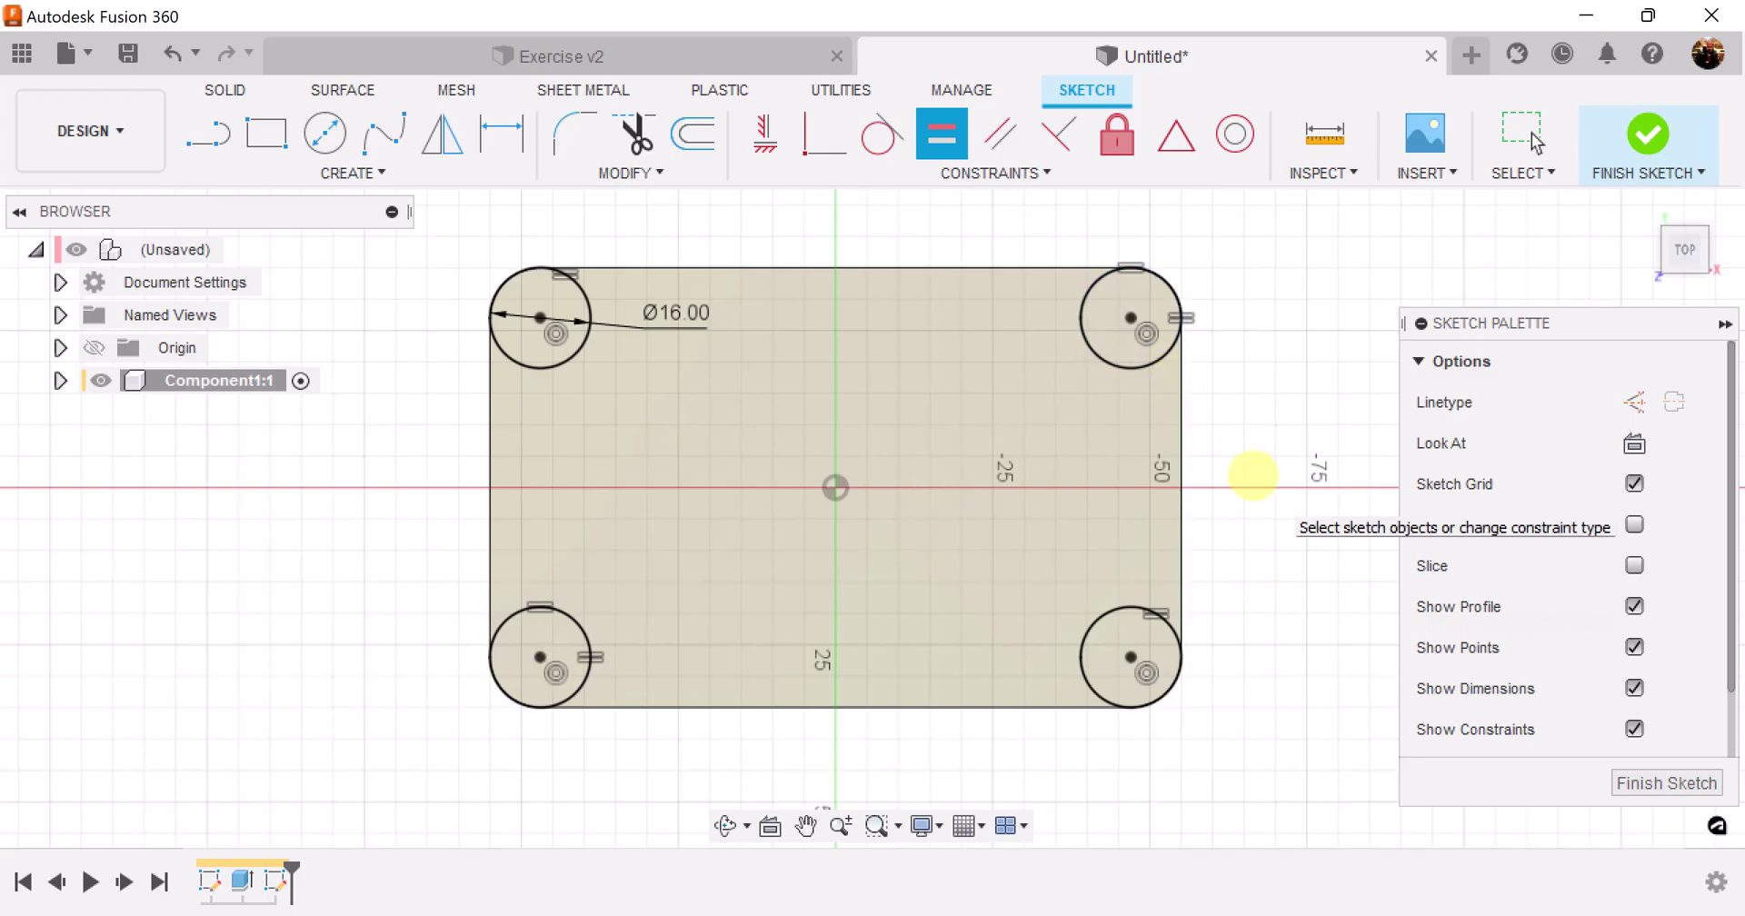
{"action": "key", "text": "e"}
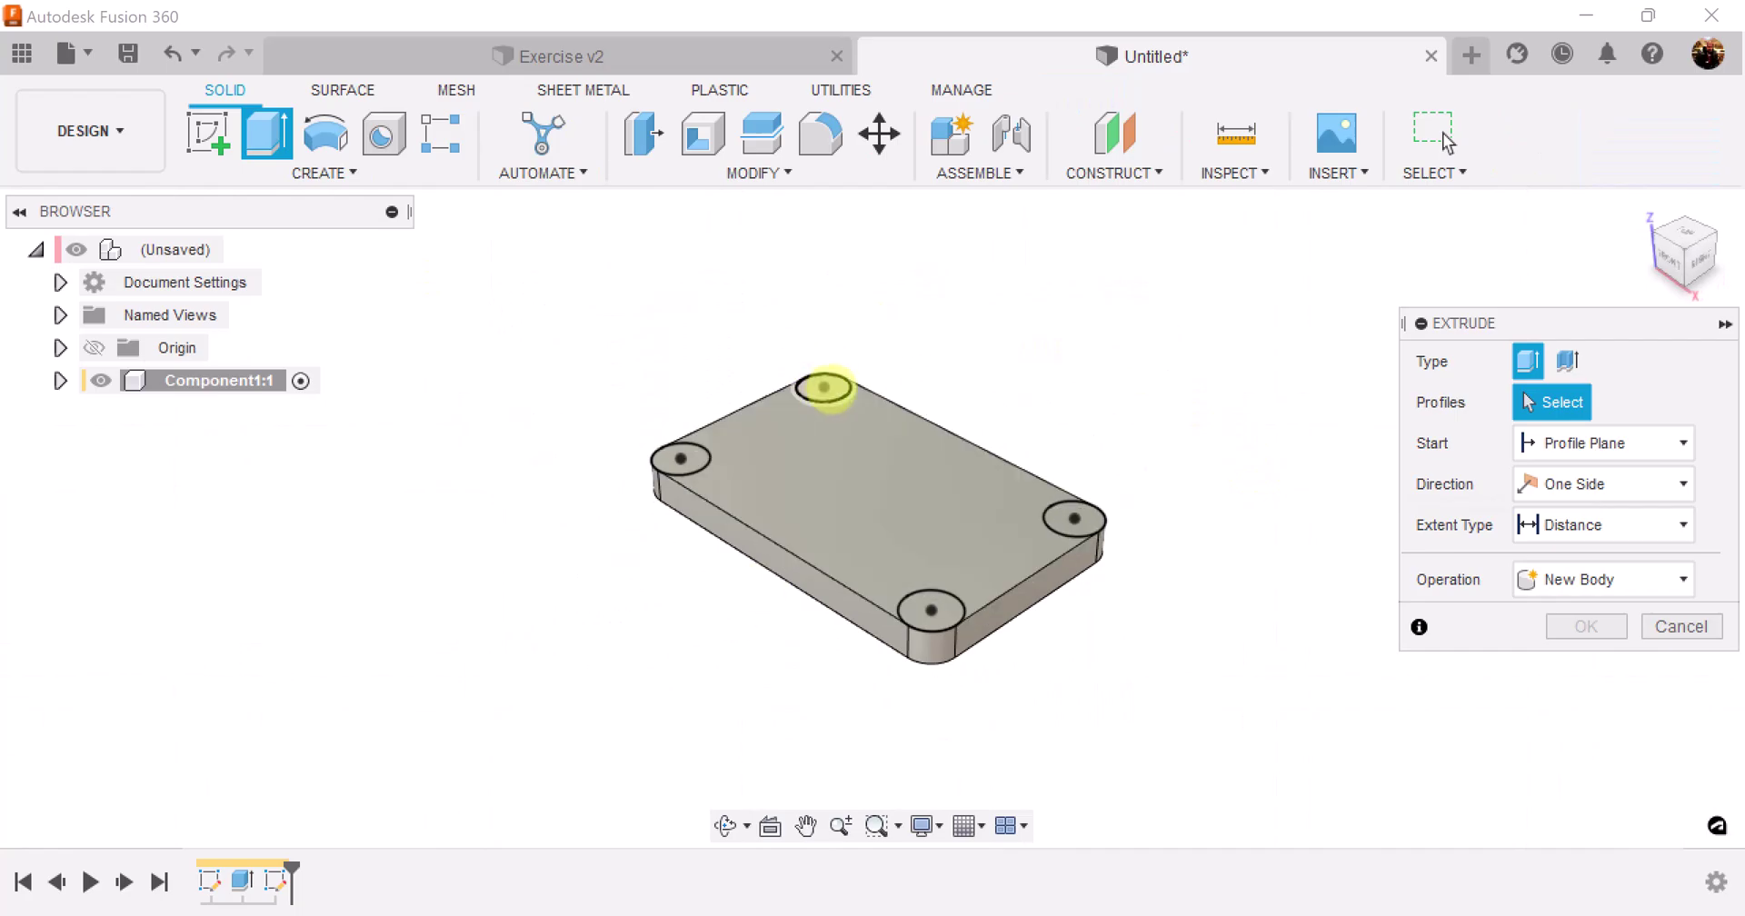
{"action": "left_click", "coordinate": [823, 386]}
{"action": "left_click", "coordinate": [680, 457]}
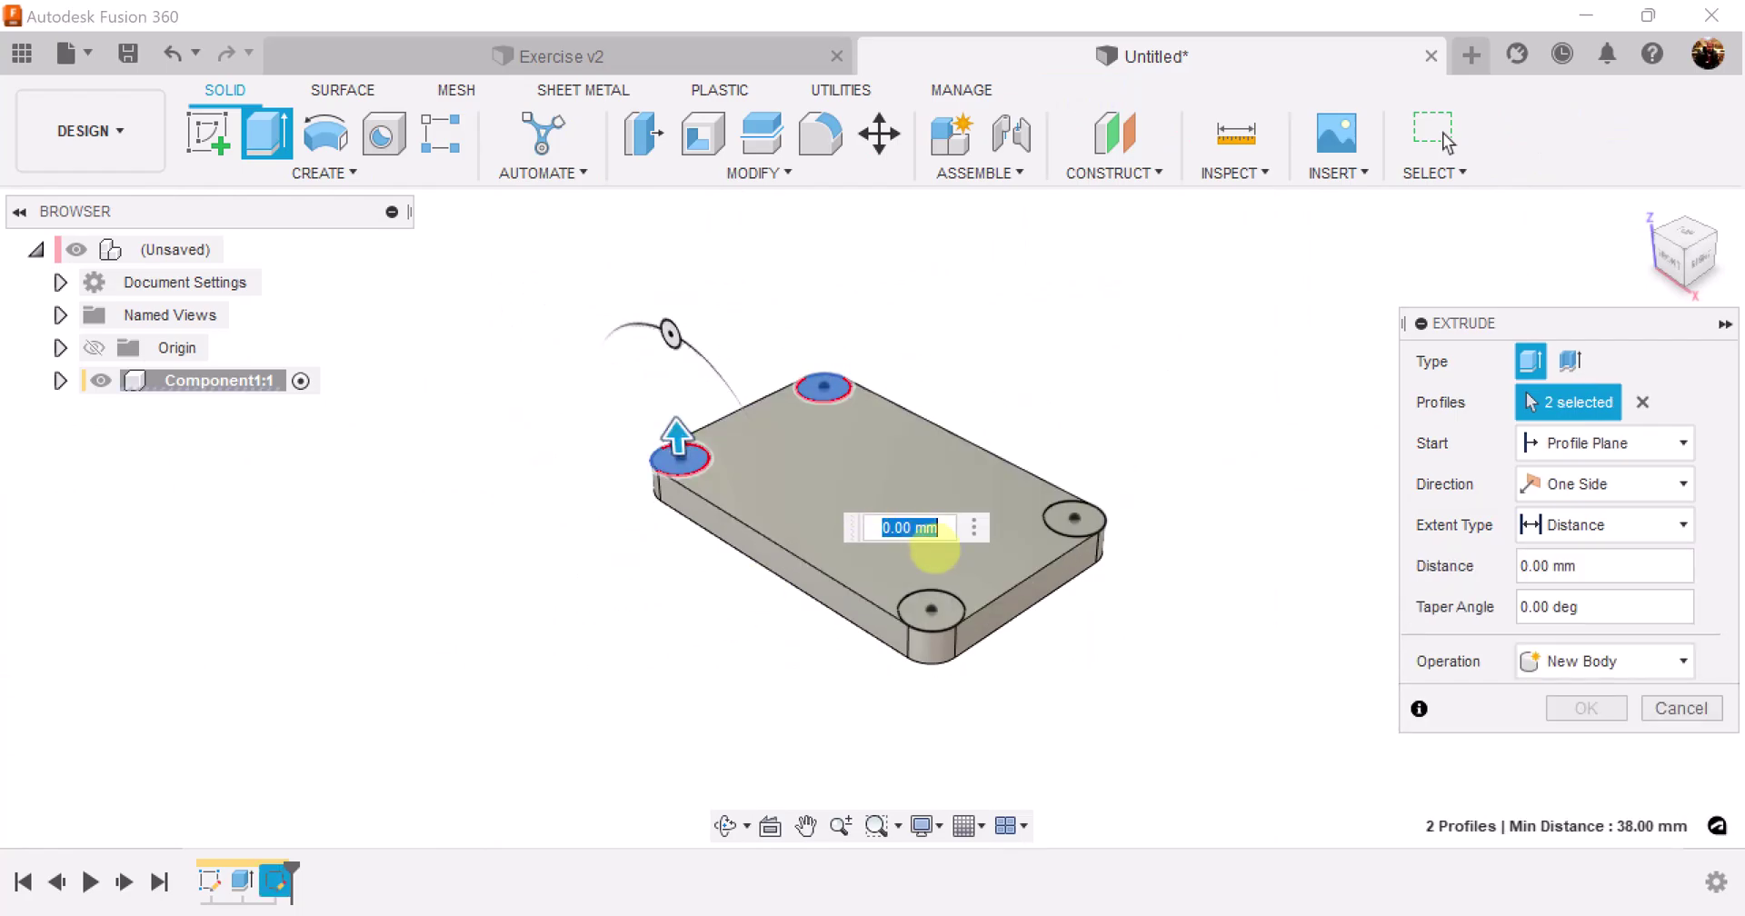
{"action": "left_click", "coordinate": [931, 609]}
{"action": "left_click", "coordinate": [1074, 520]}
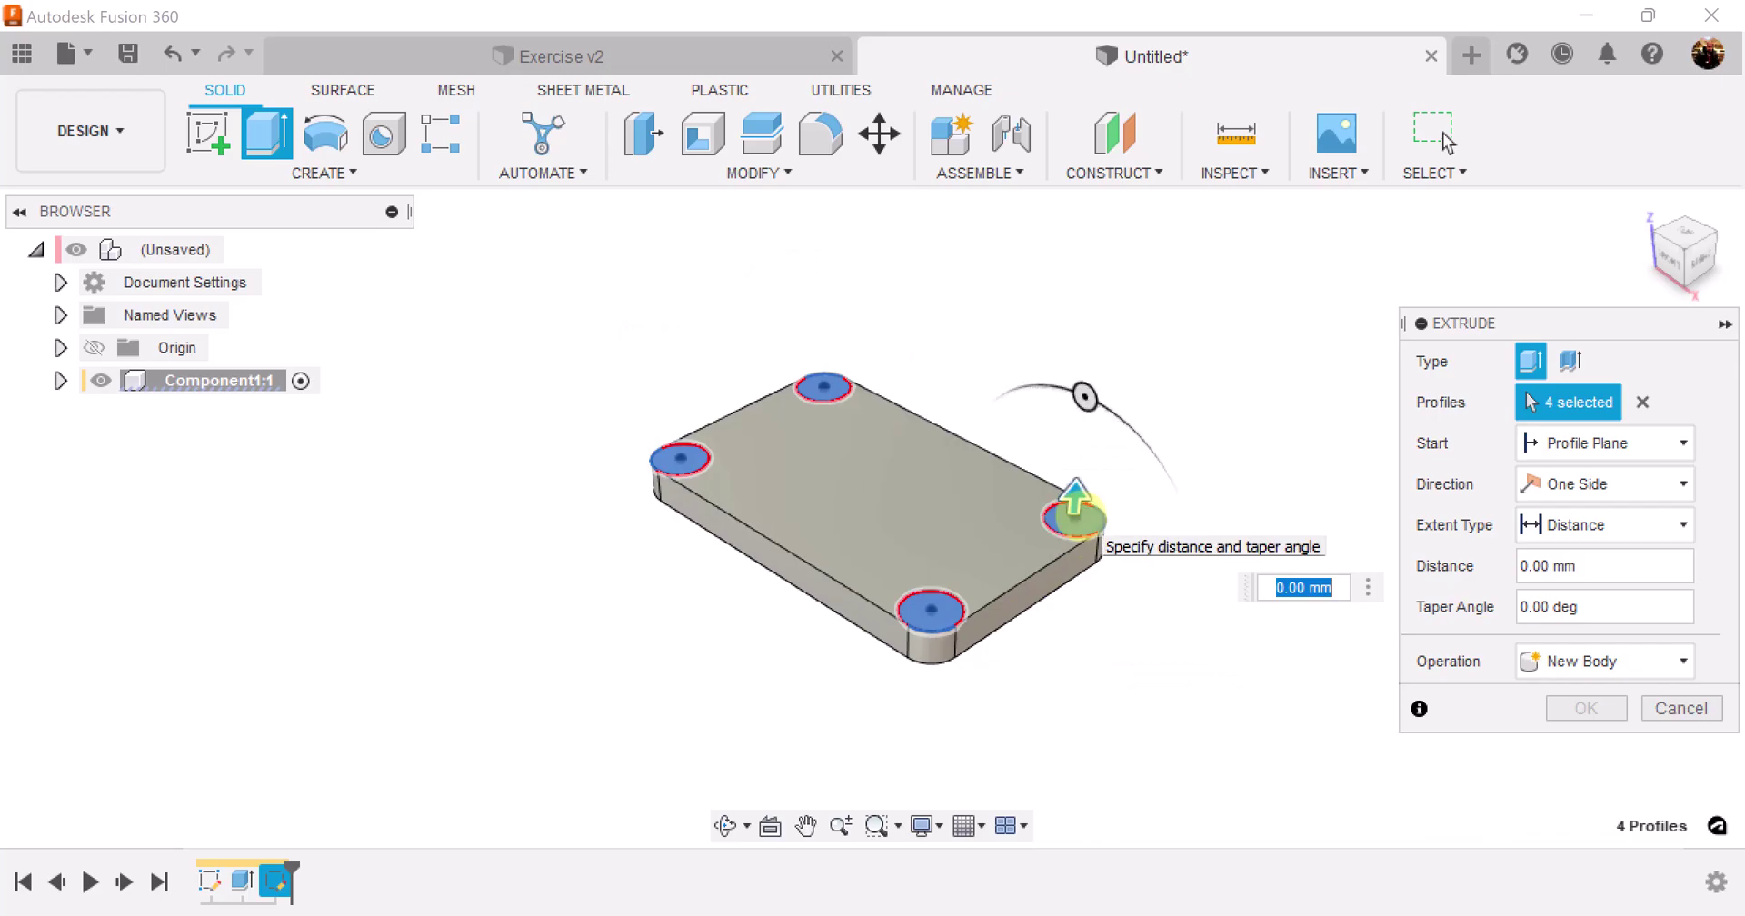
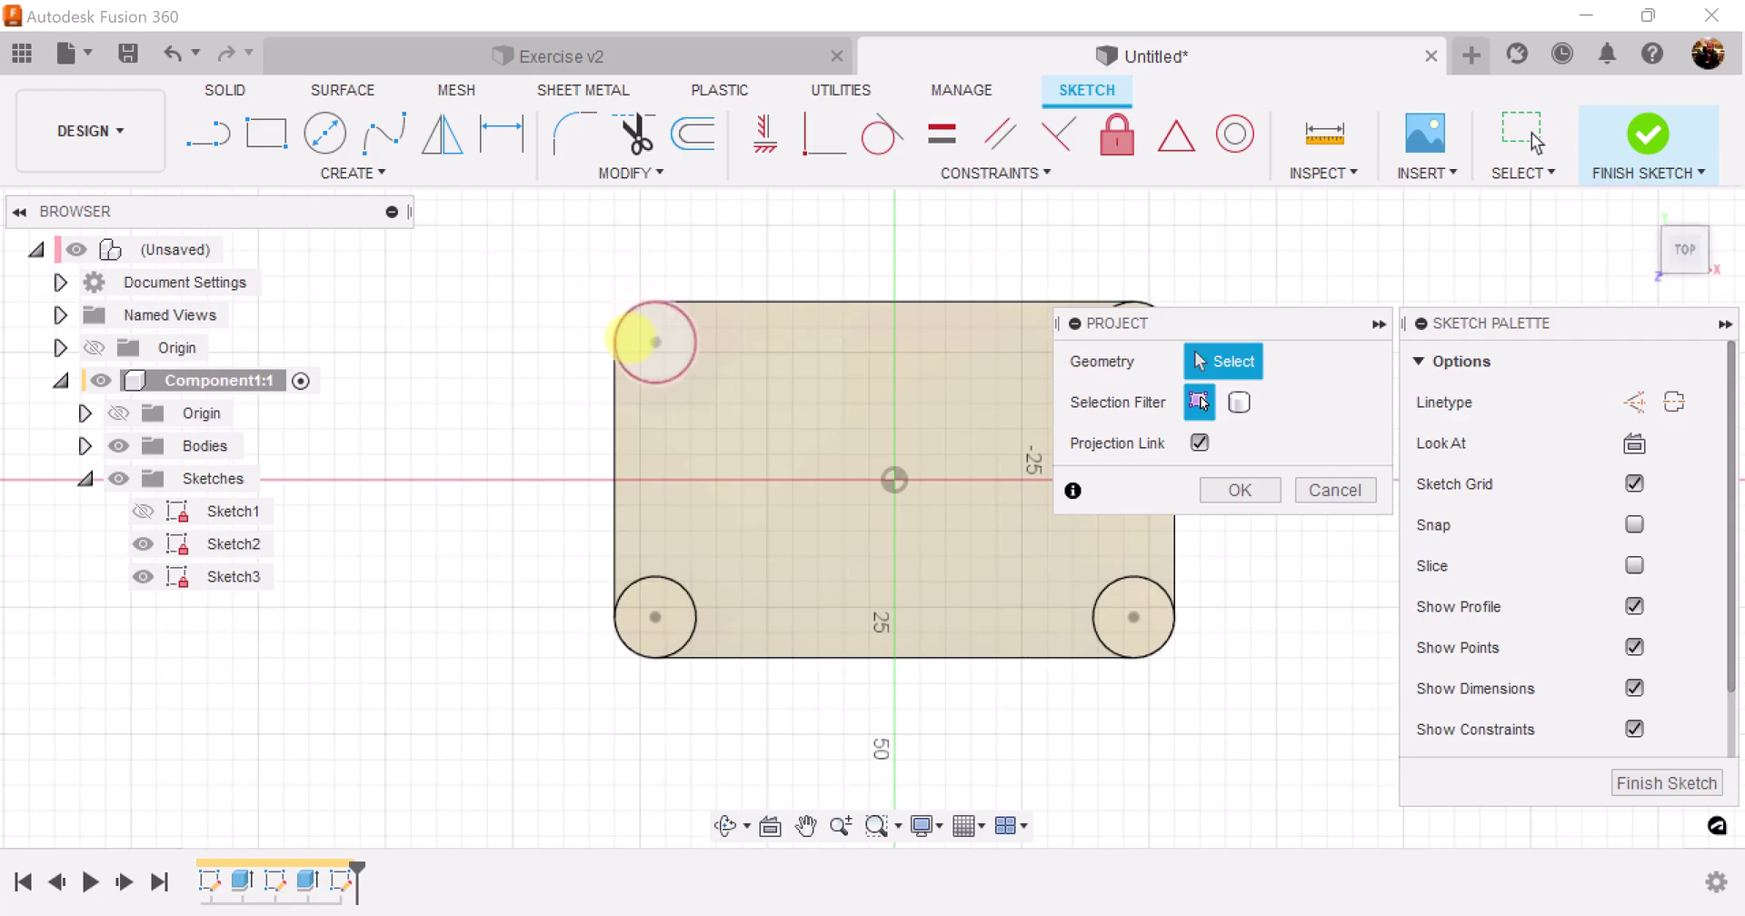
Step: Project the four corner boss circles into the current sketch with the projection link kept, and finish the sketch
{"action": "left_click", "coordinate": [691, 331]}
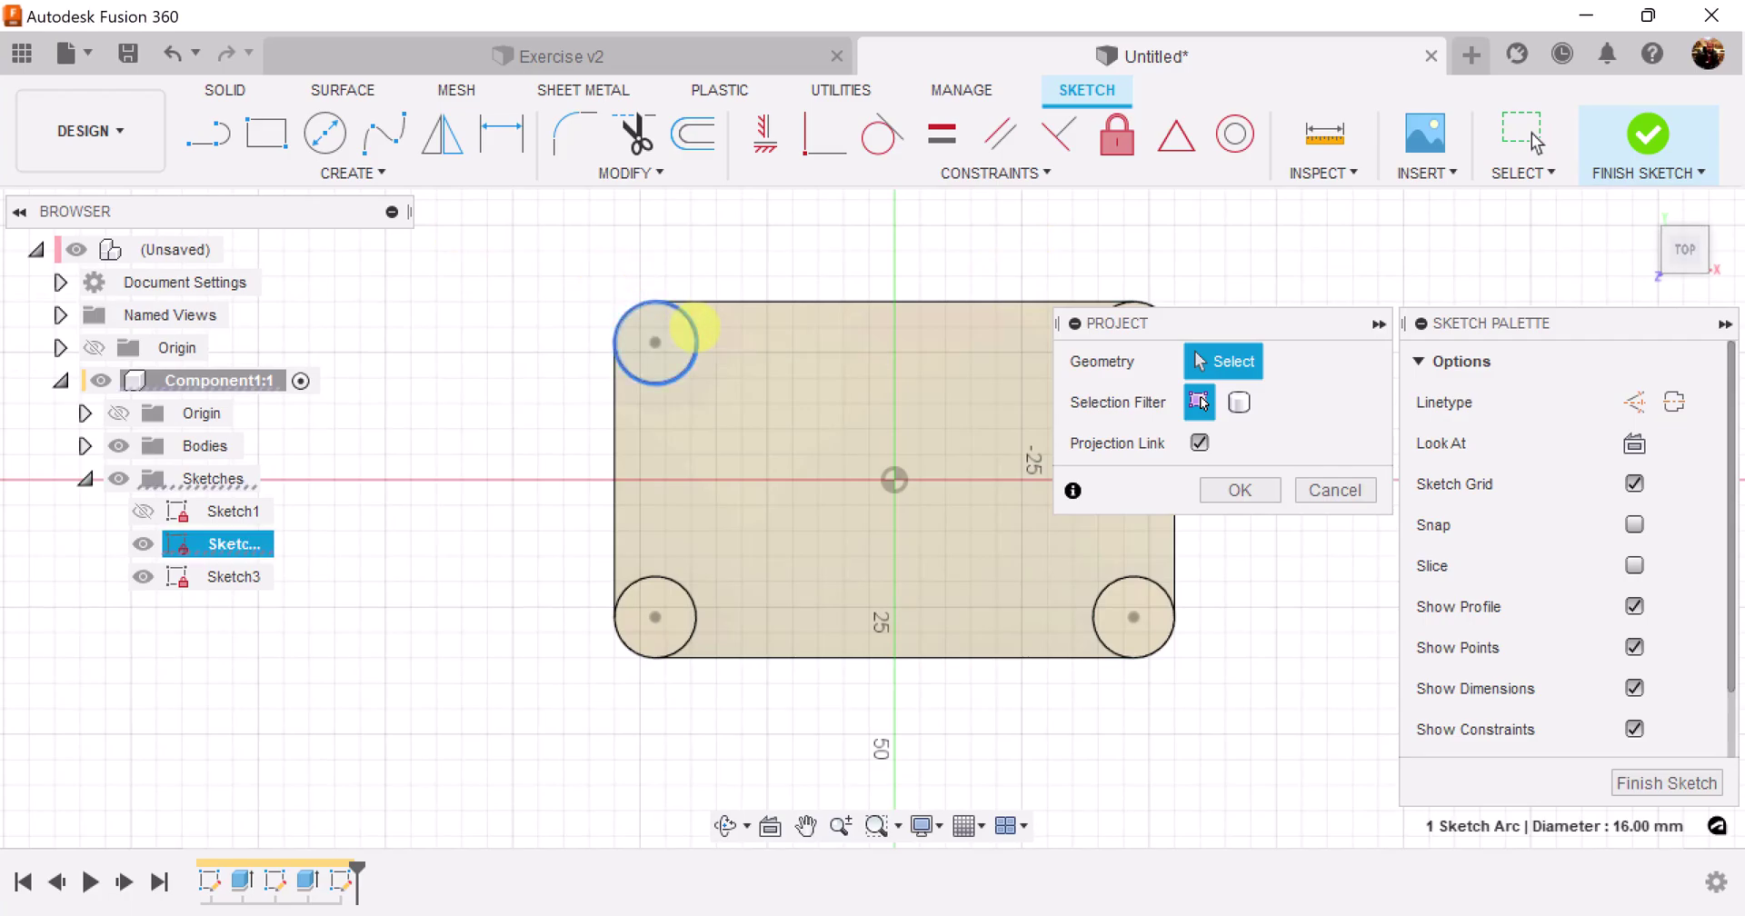
{"action": "left_click", "coordinate": [691, 609]}
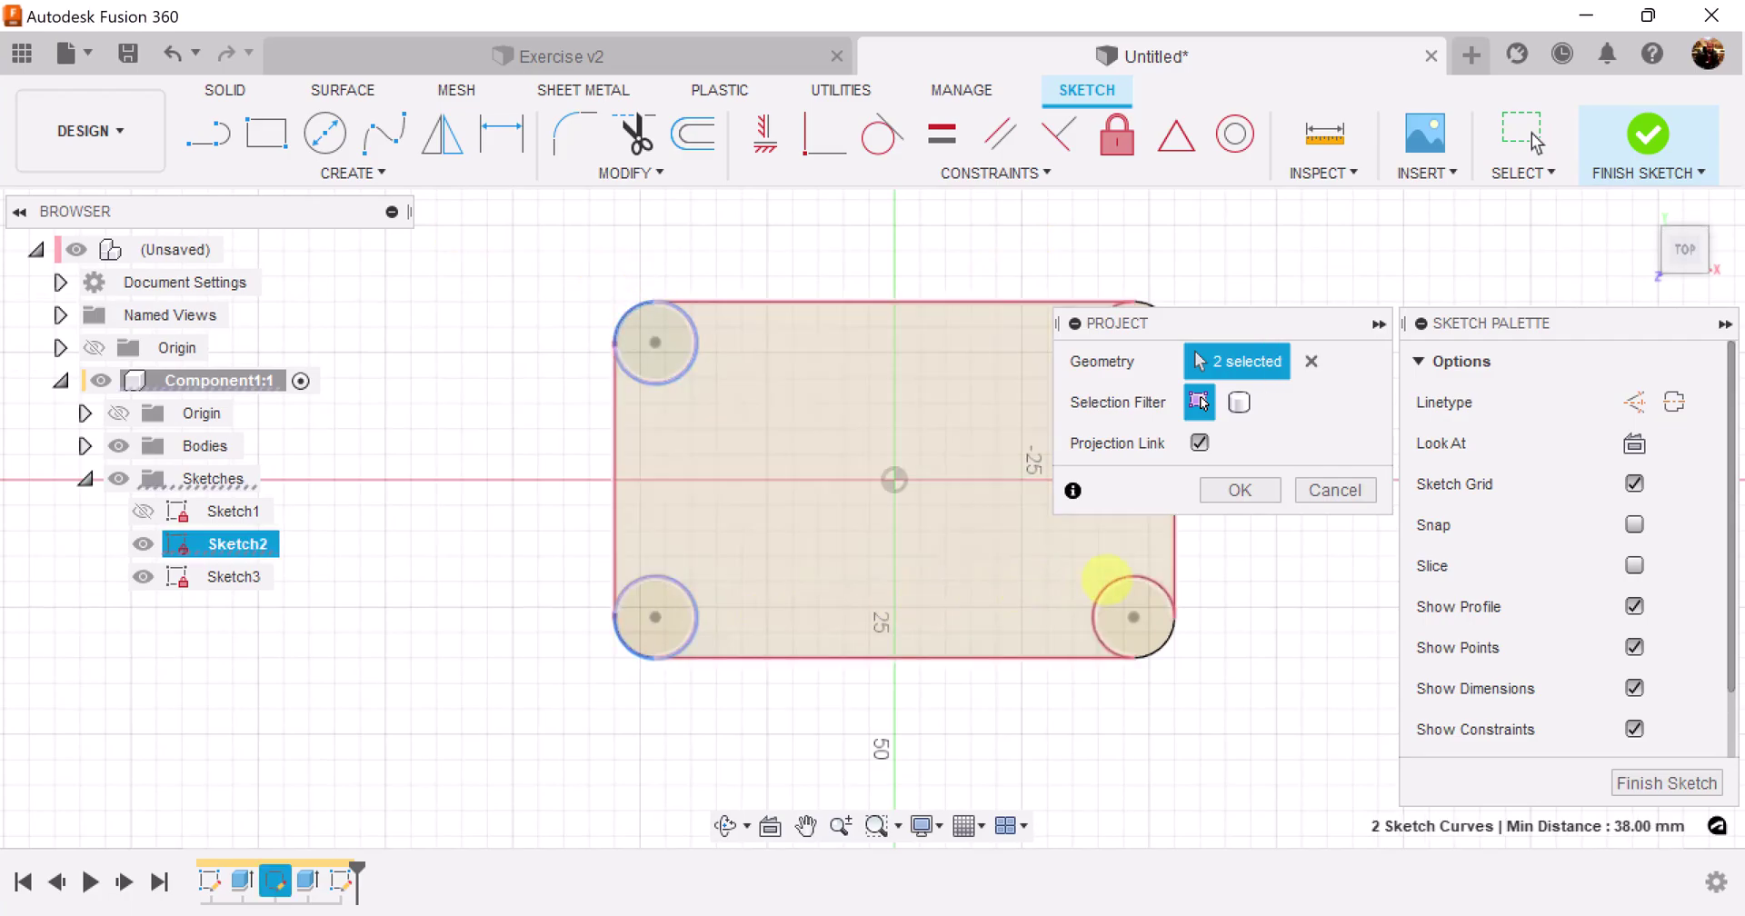
{"action": "left_click", "coordinate": [1100, 582]}
{"action": "mouse_move", "coordinate": [1021, 367]}
{"action": "middle_mouse_down"}
{"action": "mouse_move", "coordinate": [900, 363]}
{"action": "mouse_move", "coordinate": [917, 339]}
{"action": "middle_mouse_up"}
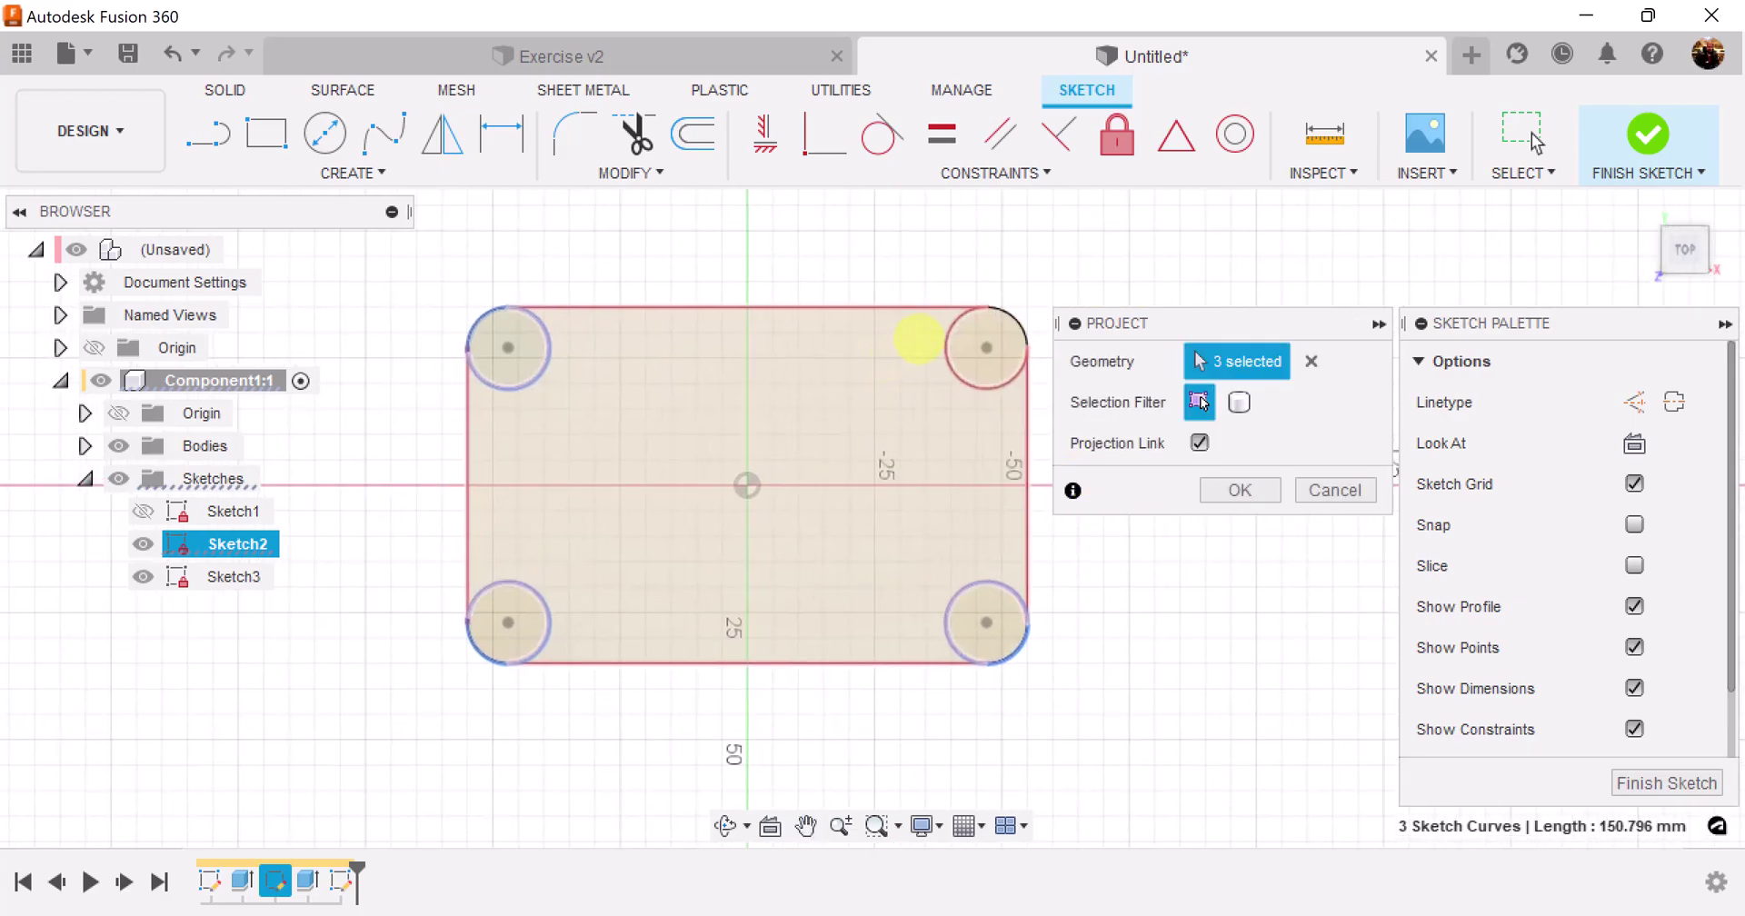
{"action": "left_click", "coordinate": [955, 343]}
{"action": "left_click", "coordinate": [1240, 489]}
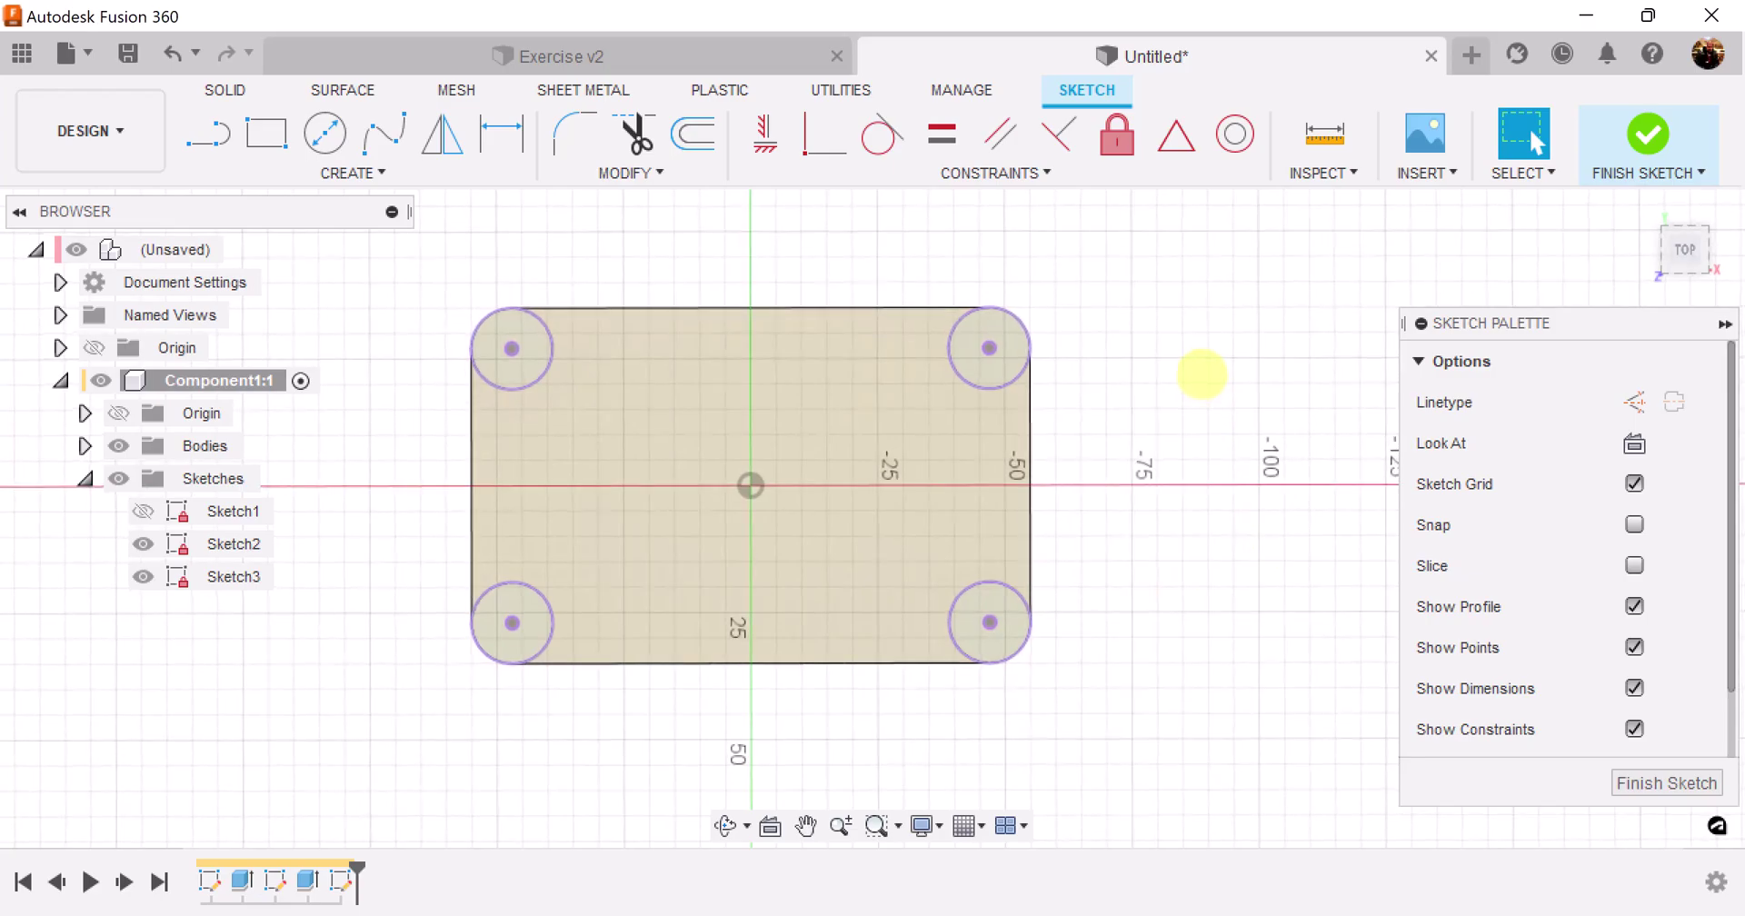
{"action": "left_click", "coordinate": [1668, 783]}
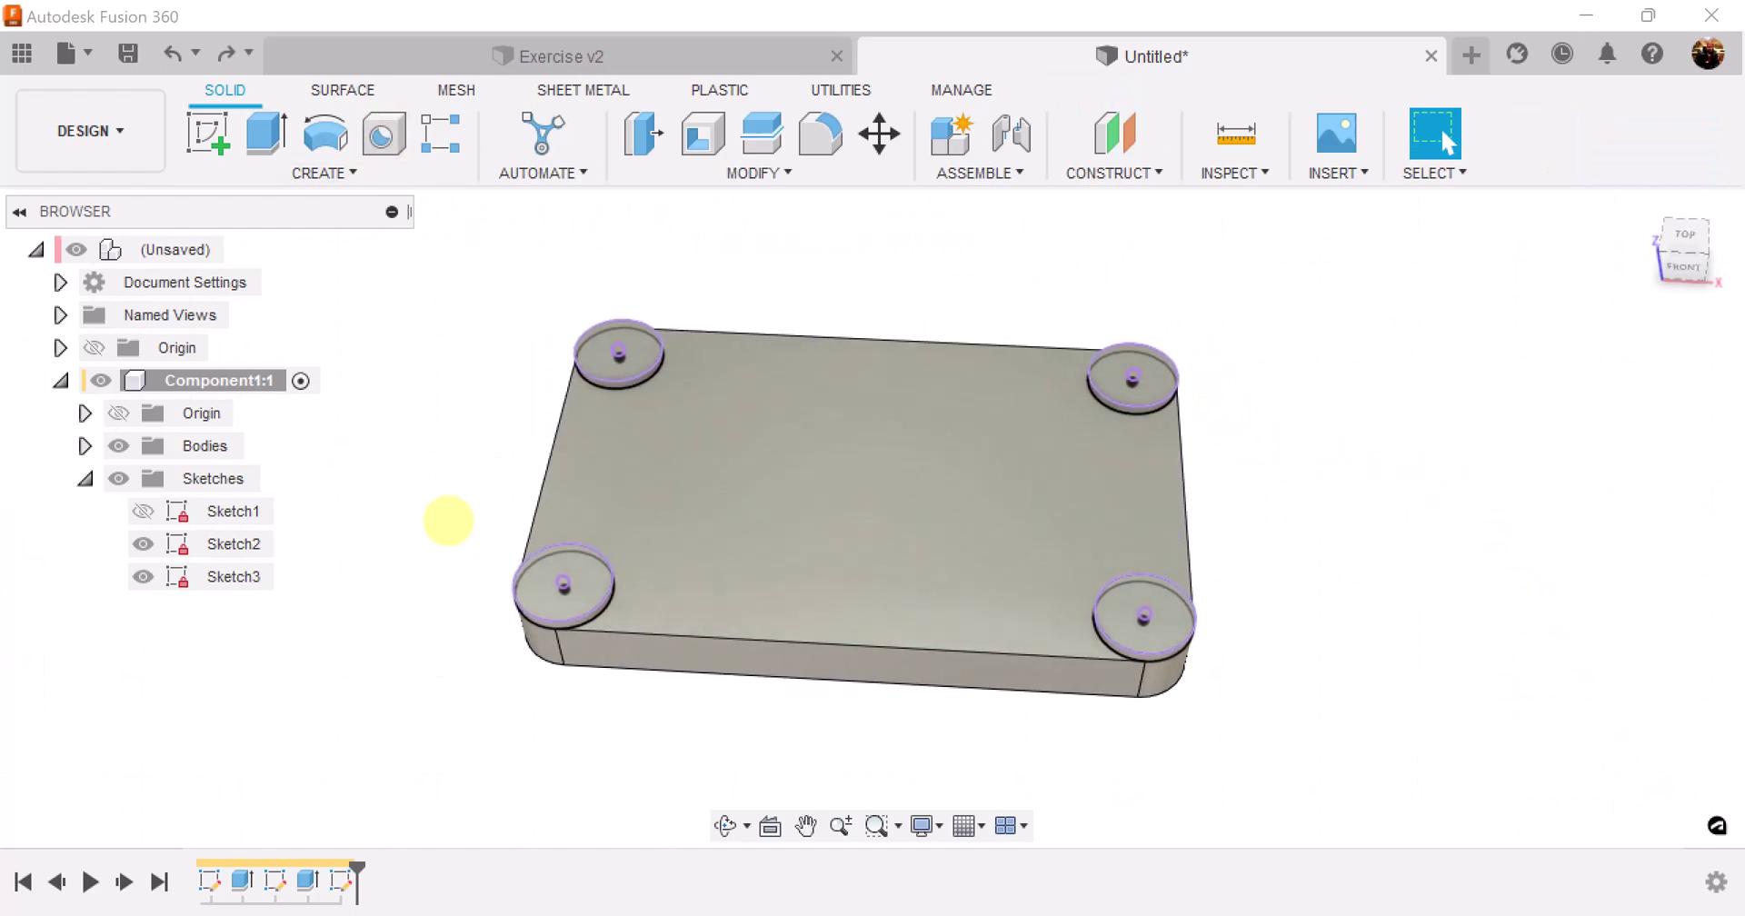
Step: Place simple holes from multiple sketch points at the projected centre points of all four corner bosses
{"action": "left_click", "coordinate": [380, 132]}
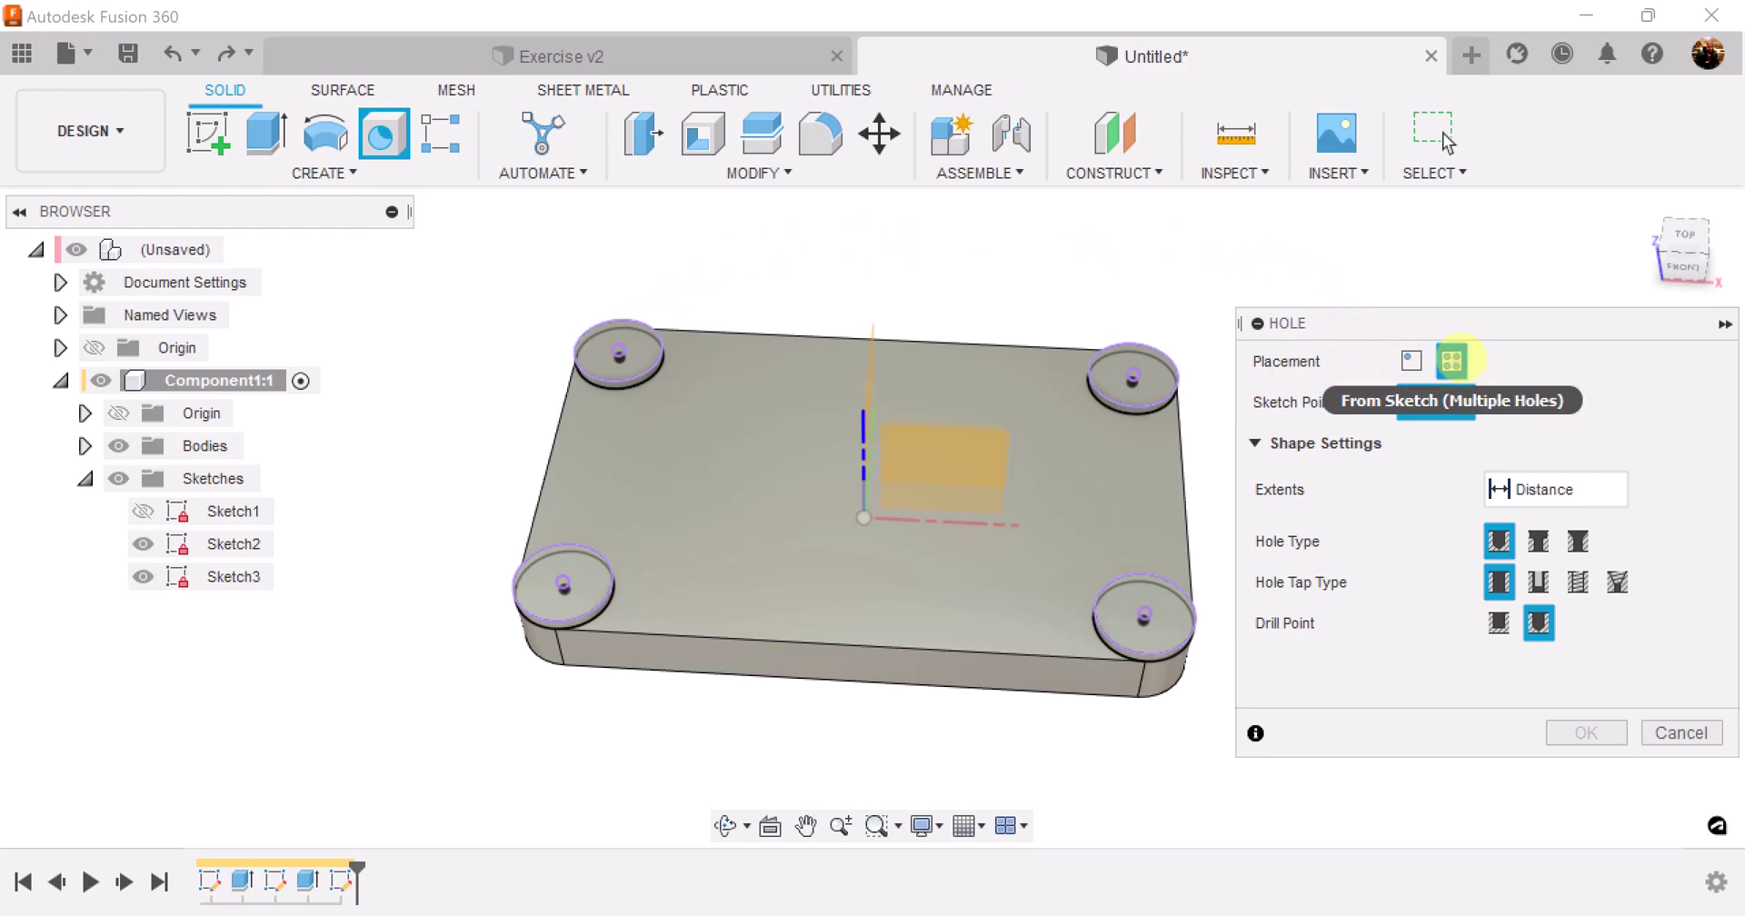
{"action": "left_click", "coordinate": [1452, 361]}
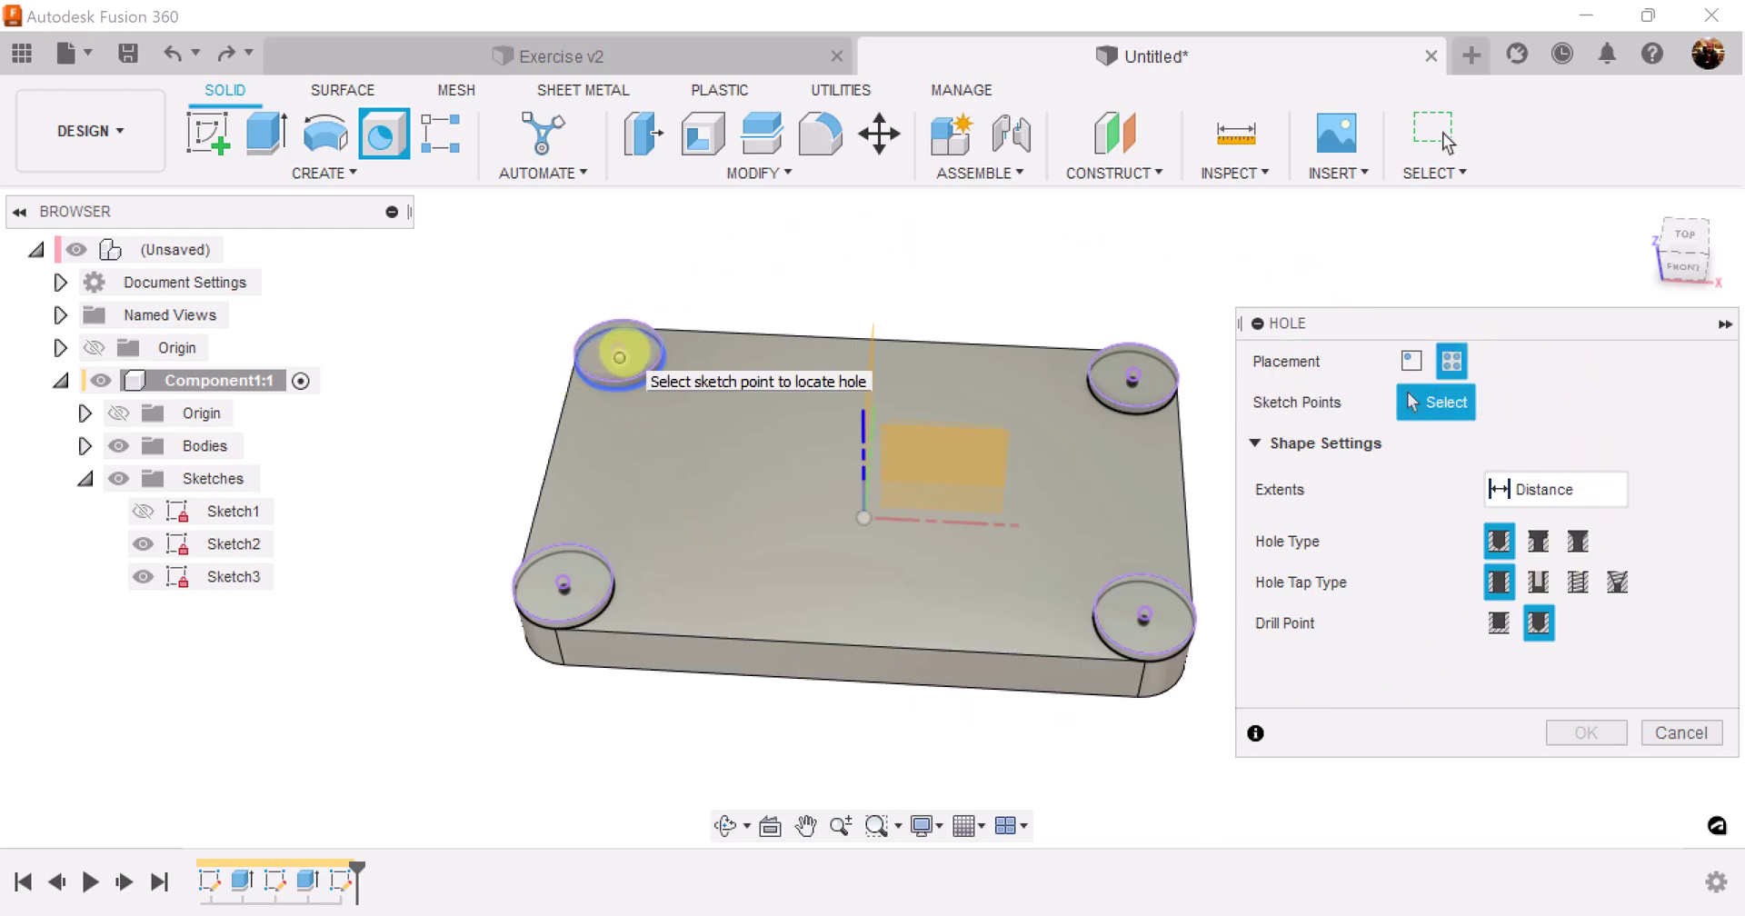
{"action": "left_click", "coordinate": [618, 350]}
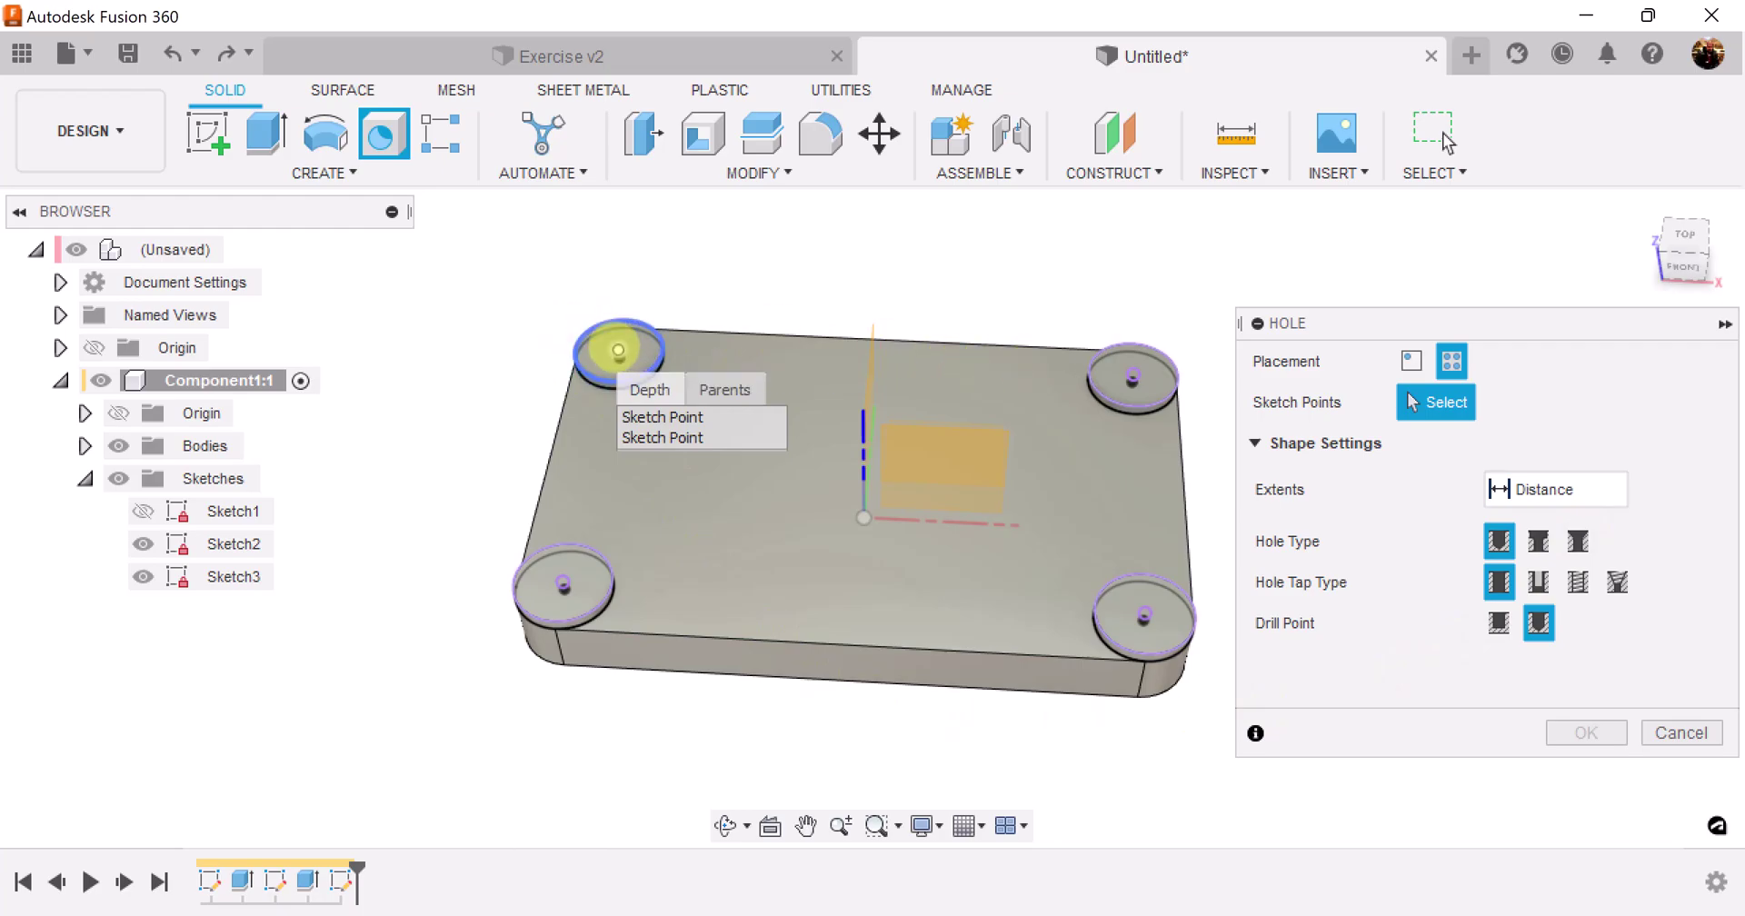
{"action": "left_click", "coordinate": [620, 355]}
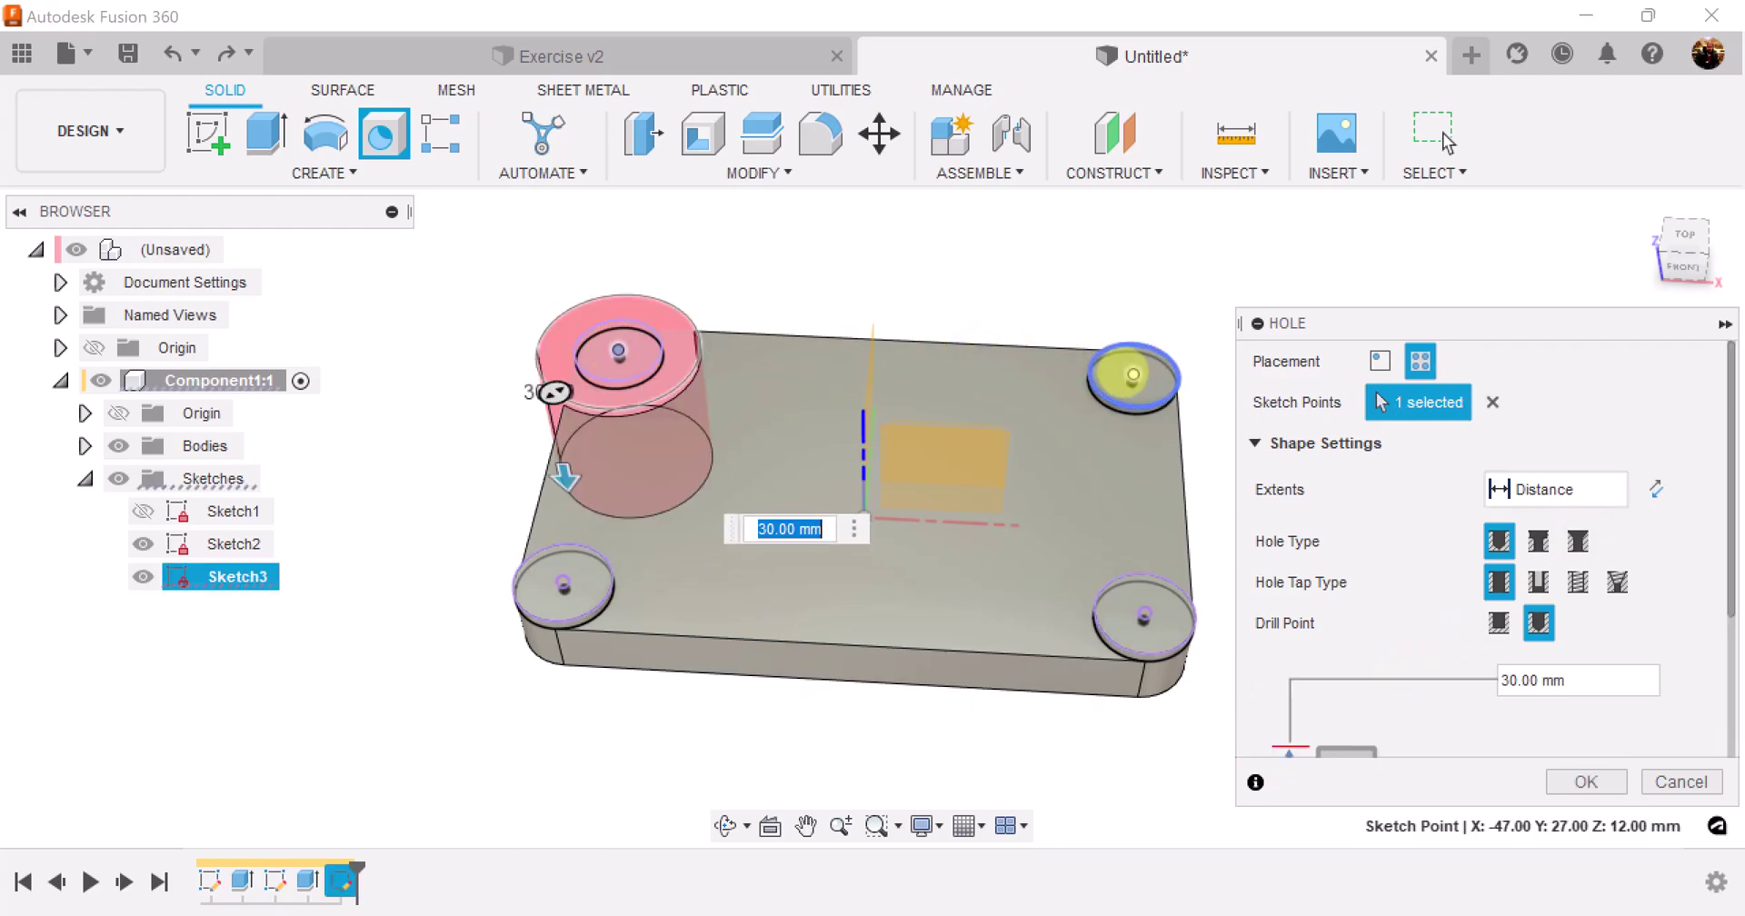
{"action": "left_click", "coordinate": [1133, 378]}
{"action": "left_click", "coordinate": [563, 582]}
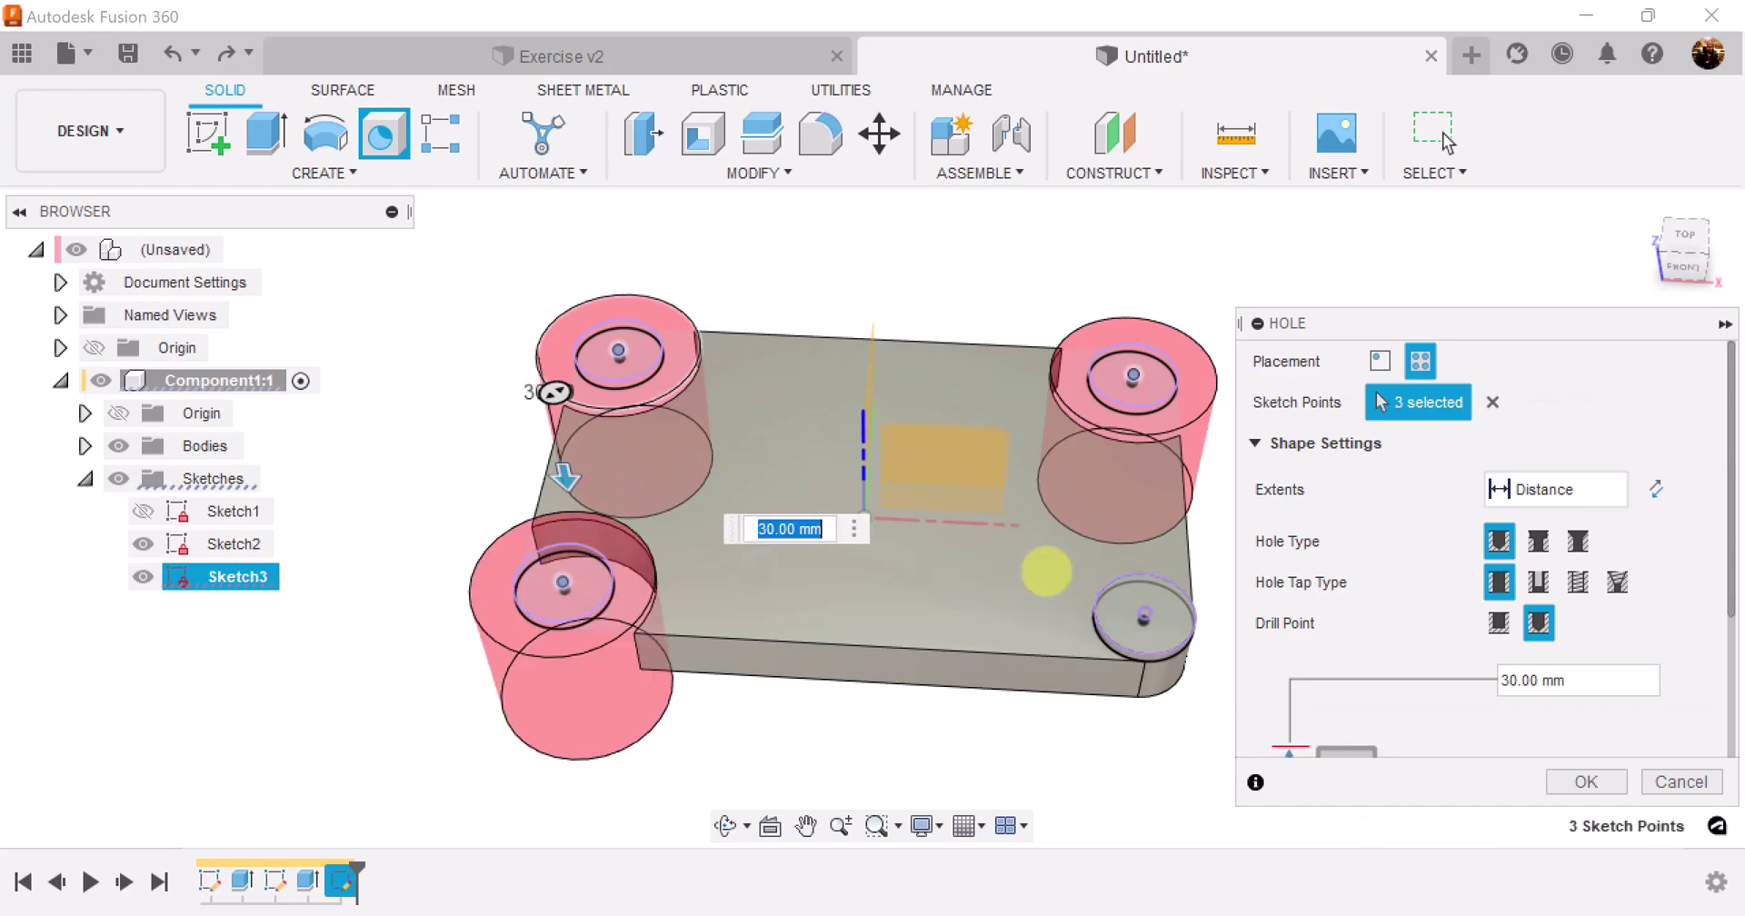
{"action": "left_click", "coordinate": [1145, 614]}
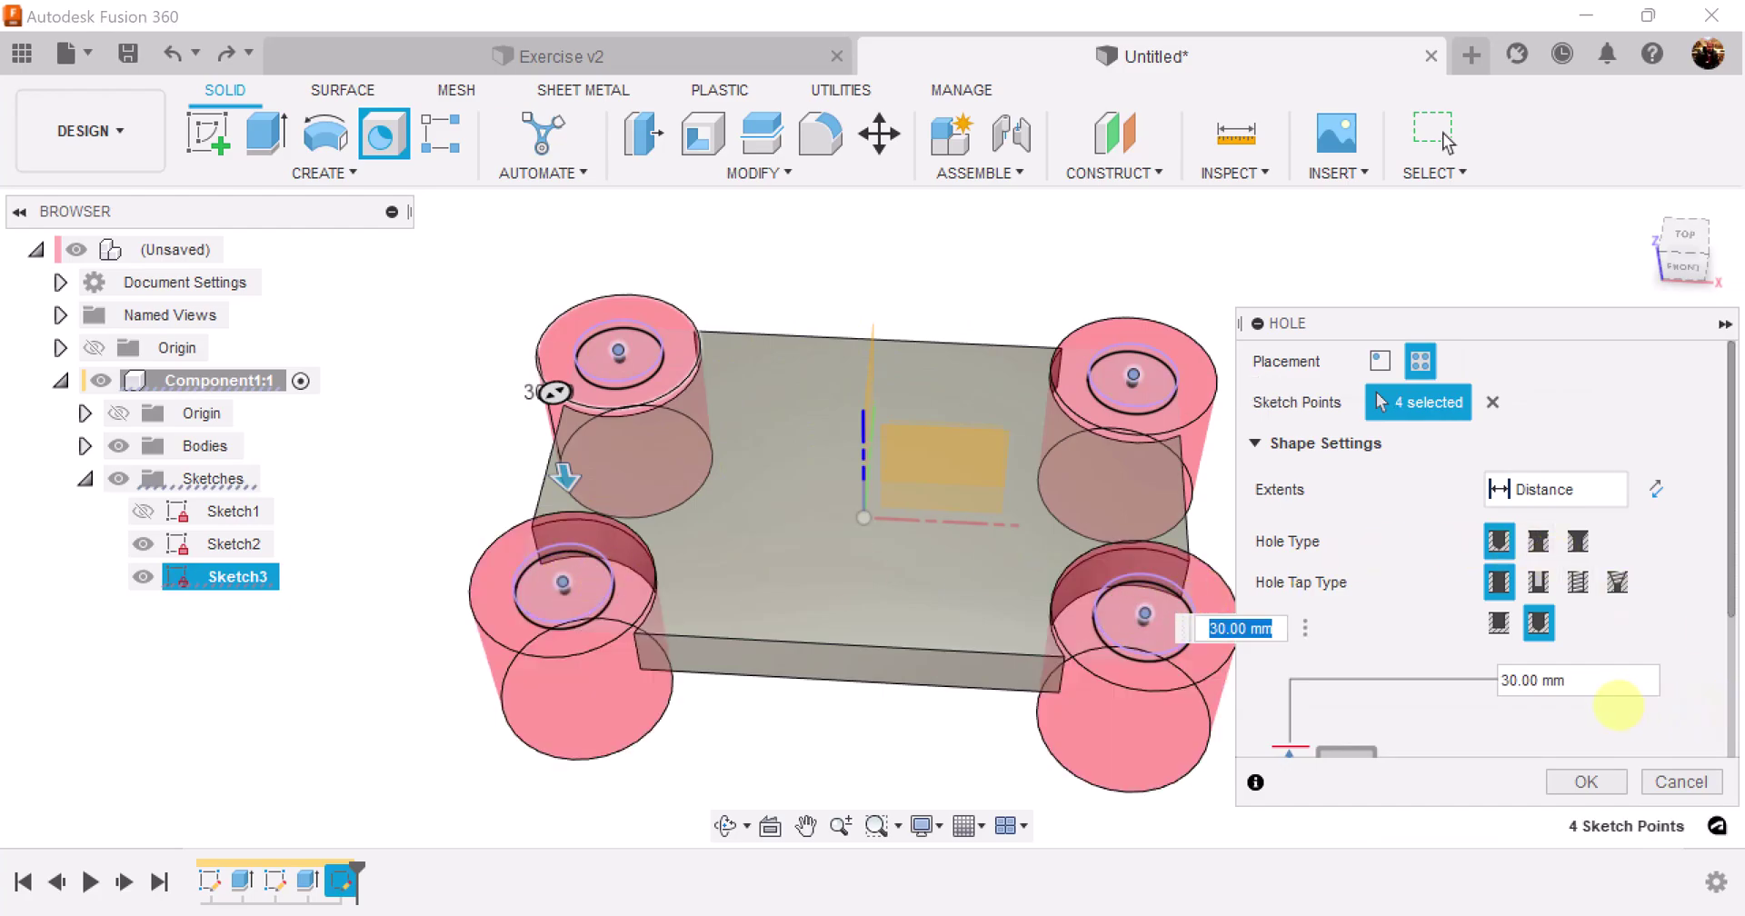
Step: Set the diameter of the four corner holes to 8.5 mm
{"action": "scroll", "coordinate": [1623, 705], "scroll_direction": "down", "scroll_amount": 3}
{"action": "left_click_drag", "start_coordinate": [1577, 681], "coordinate": [1515, 680]}
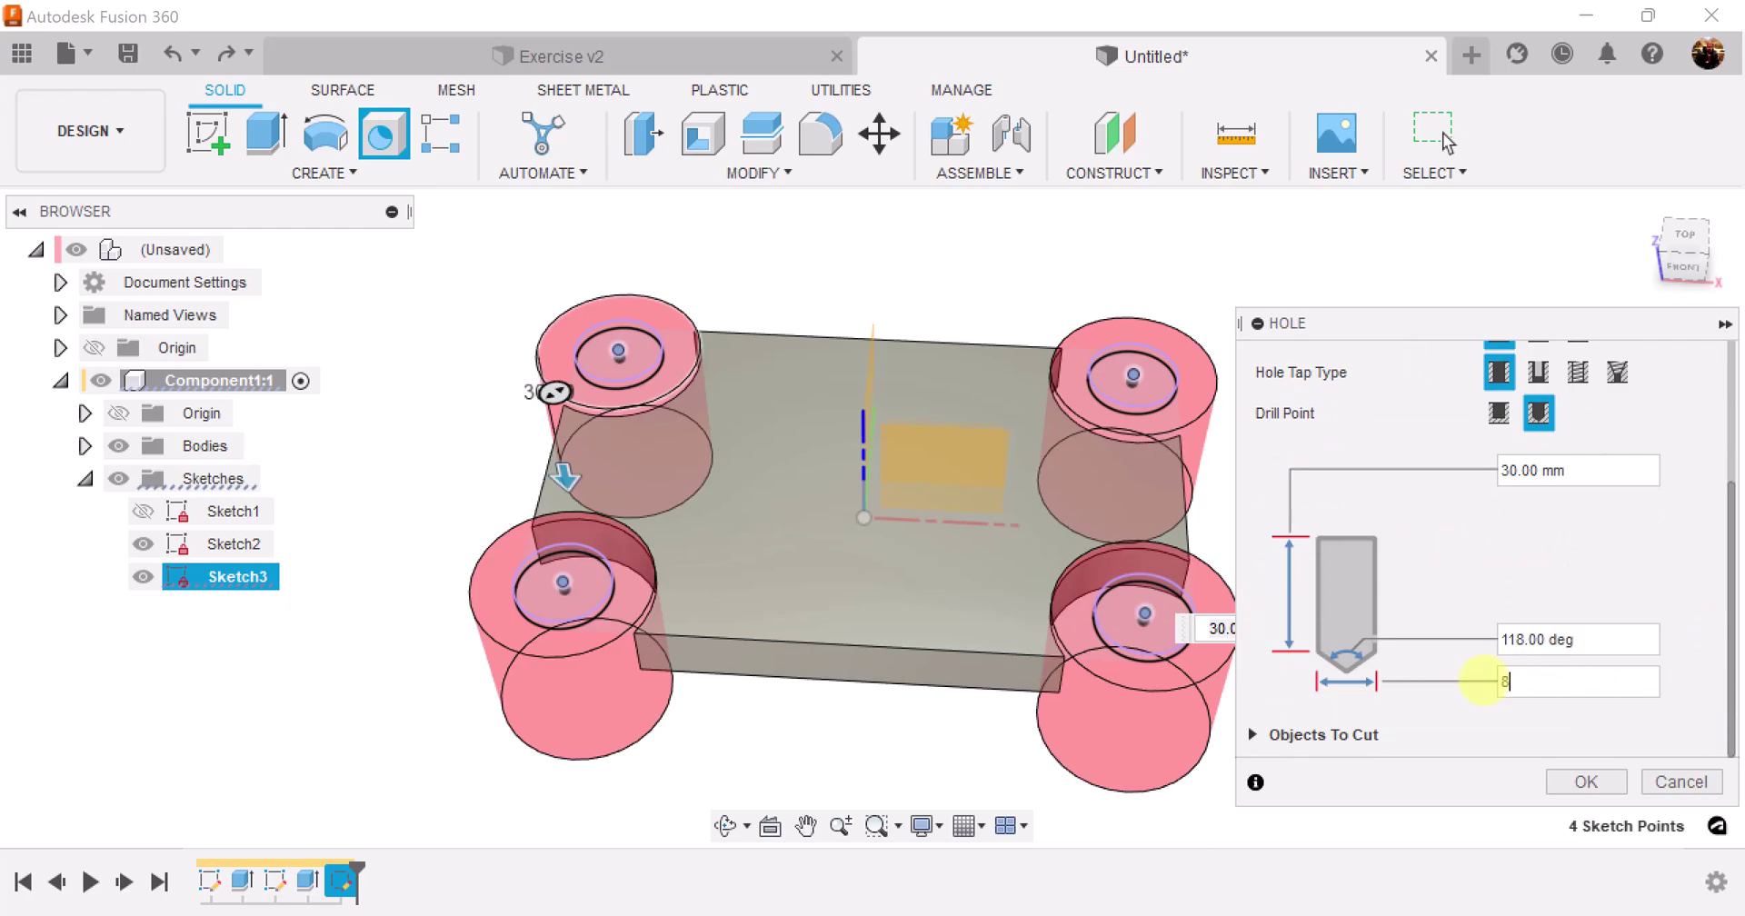
{"action": "type", "text": ".5"}
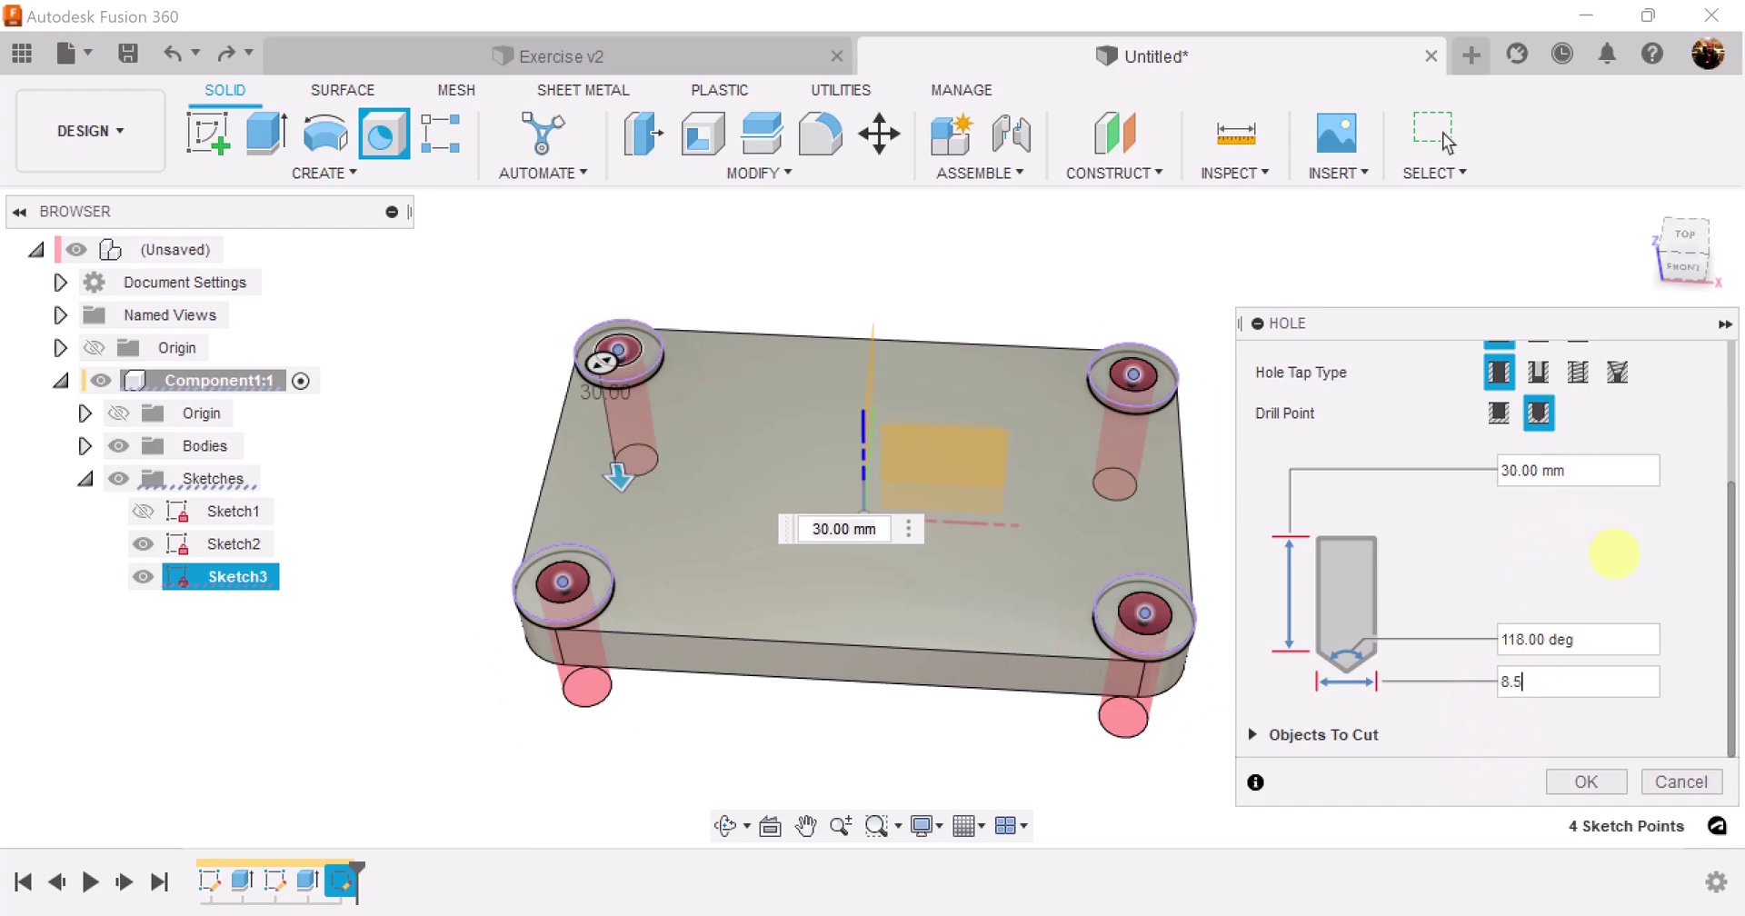
Step: Set the extent of the four 8.5 mm corner holes to All and create them through the base plate
{"action": "scroll", "coordinate": [1614, 554], "scroll_direction": "up", "scroll_amount": 2}
{"action": "left_click", "coordinate": [1609, 362]}
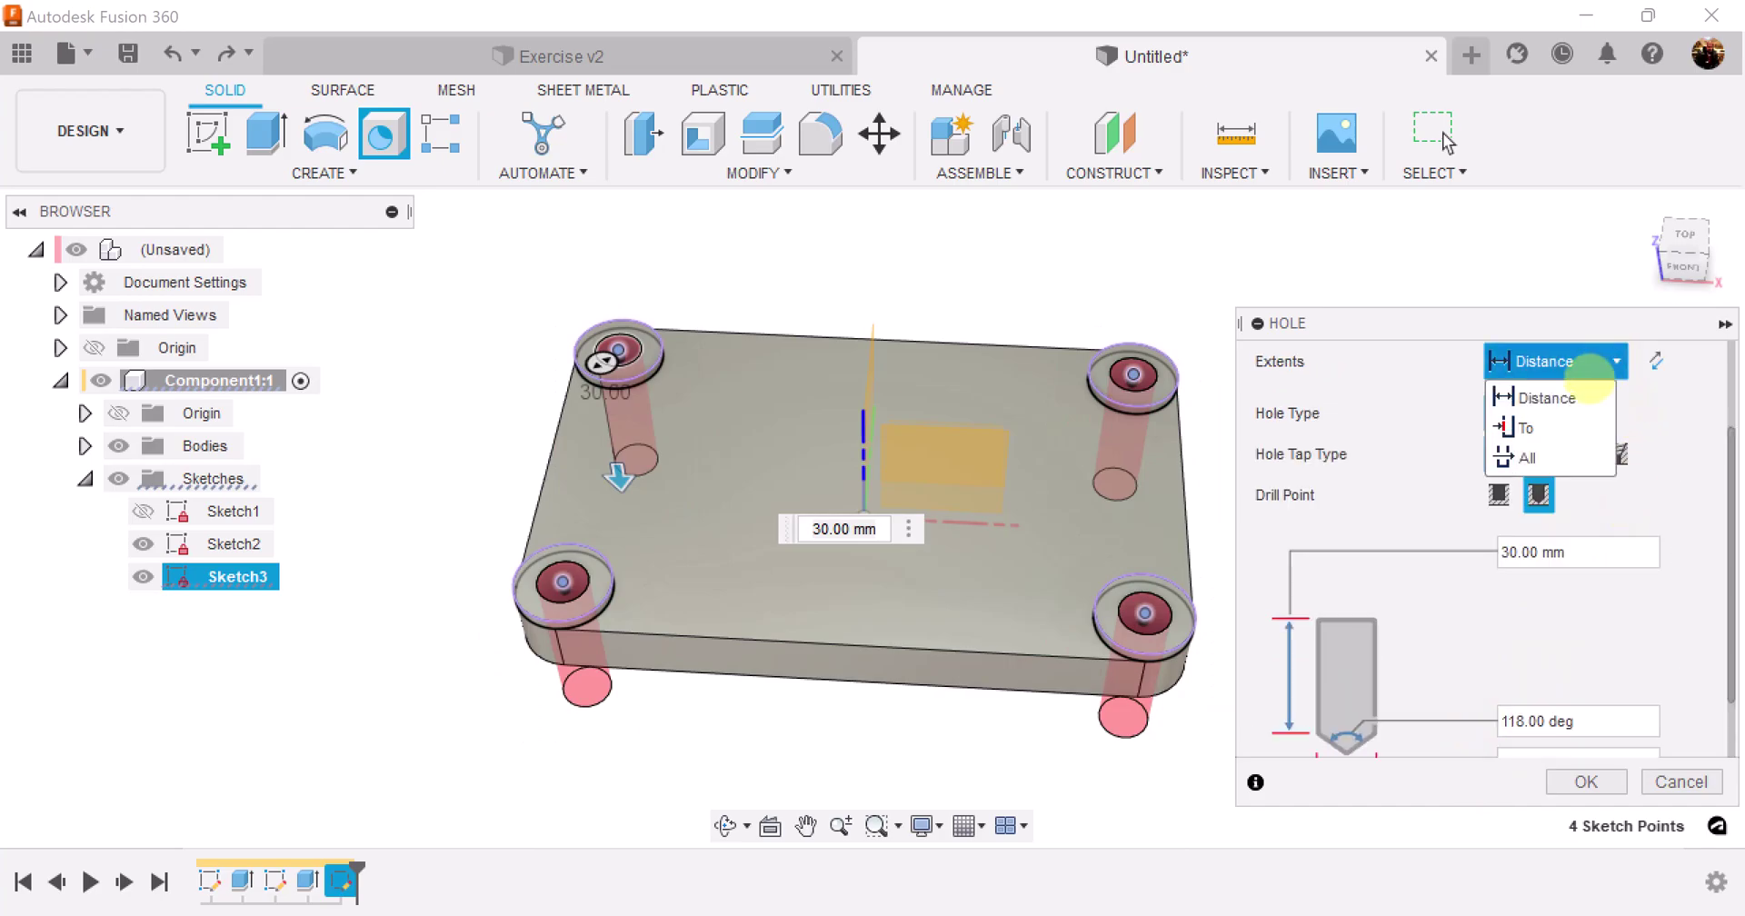
{"action": "left_click", "coordinate": [1524, 457]}
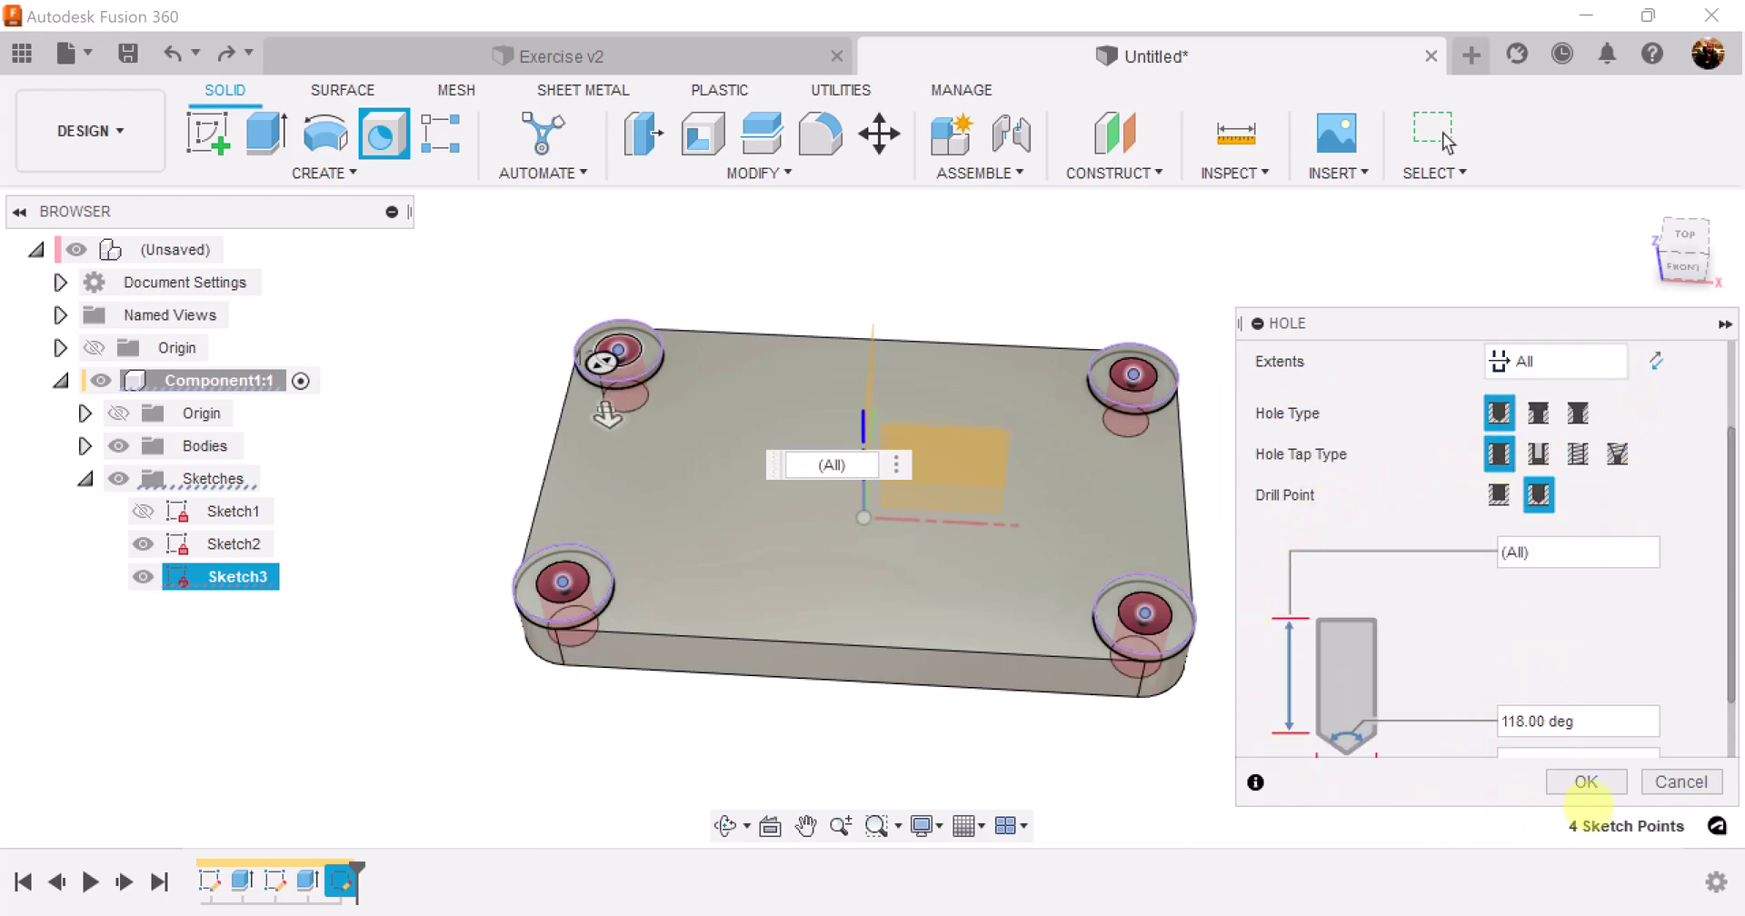
{"action": "left_click", "coordinate": [1605, 782]}
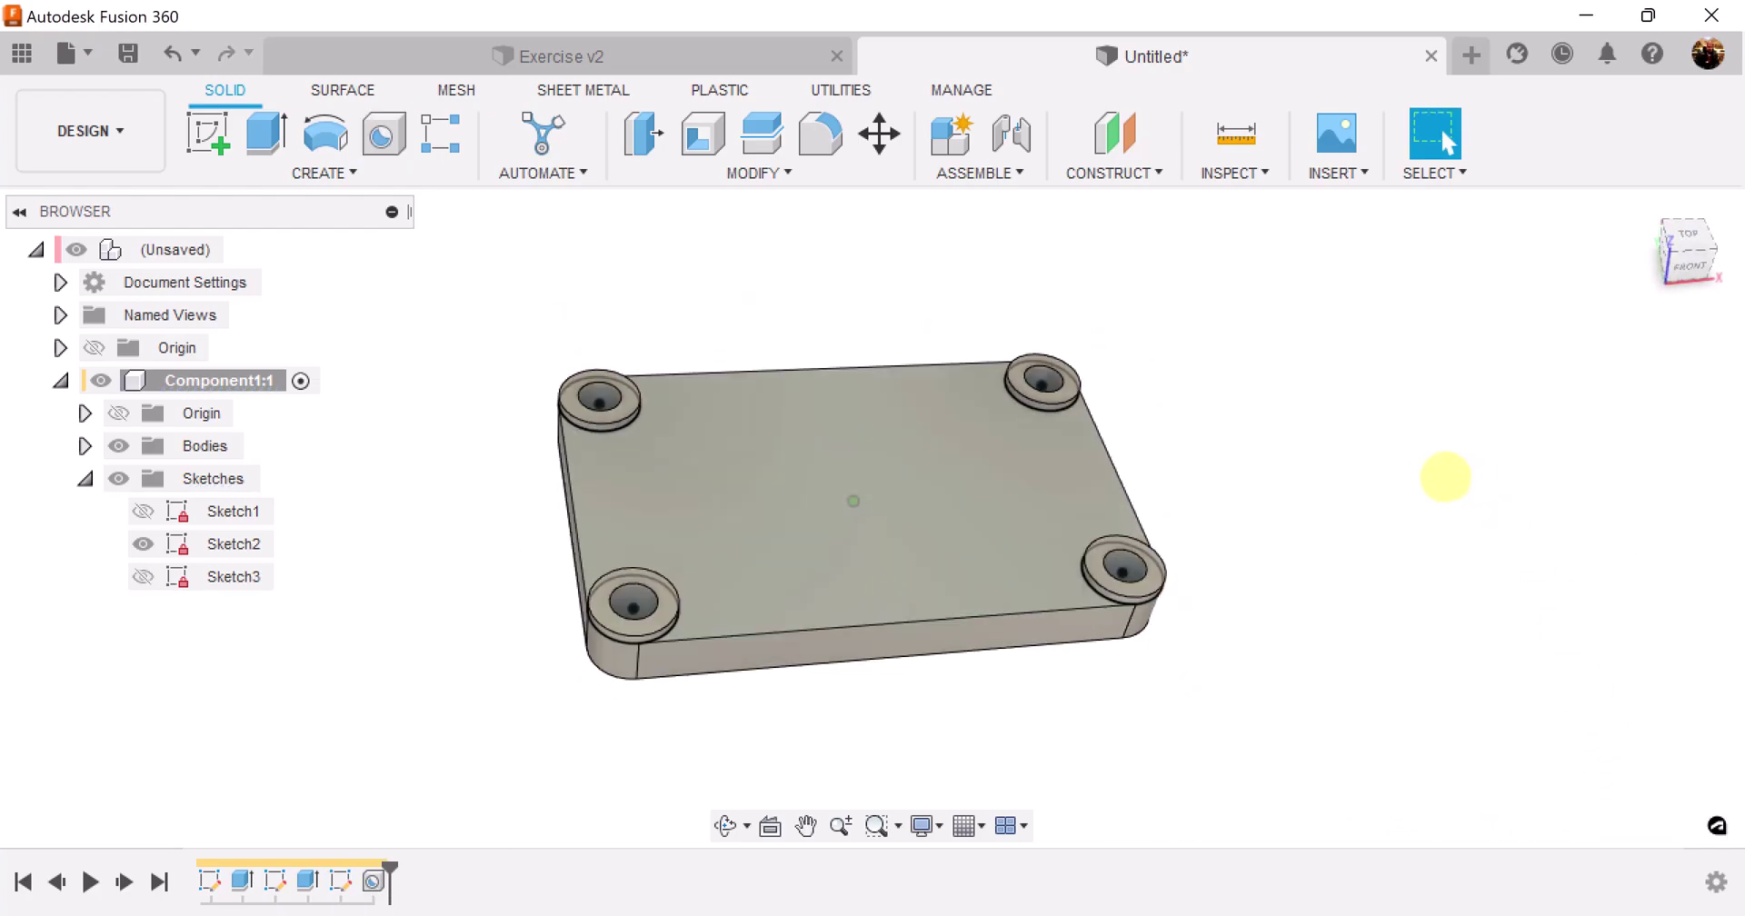
{"action": "middle_click_drag", "start_coordinate": [1446, 476], "coordinate": [1275, 341], "text": "shift"}
Step: Examine the horizontal cylinder and its supports in the Exercise v2 reference model, and return to the untitled design
{"action": "left_click", "coordinate": [550, 56]}
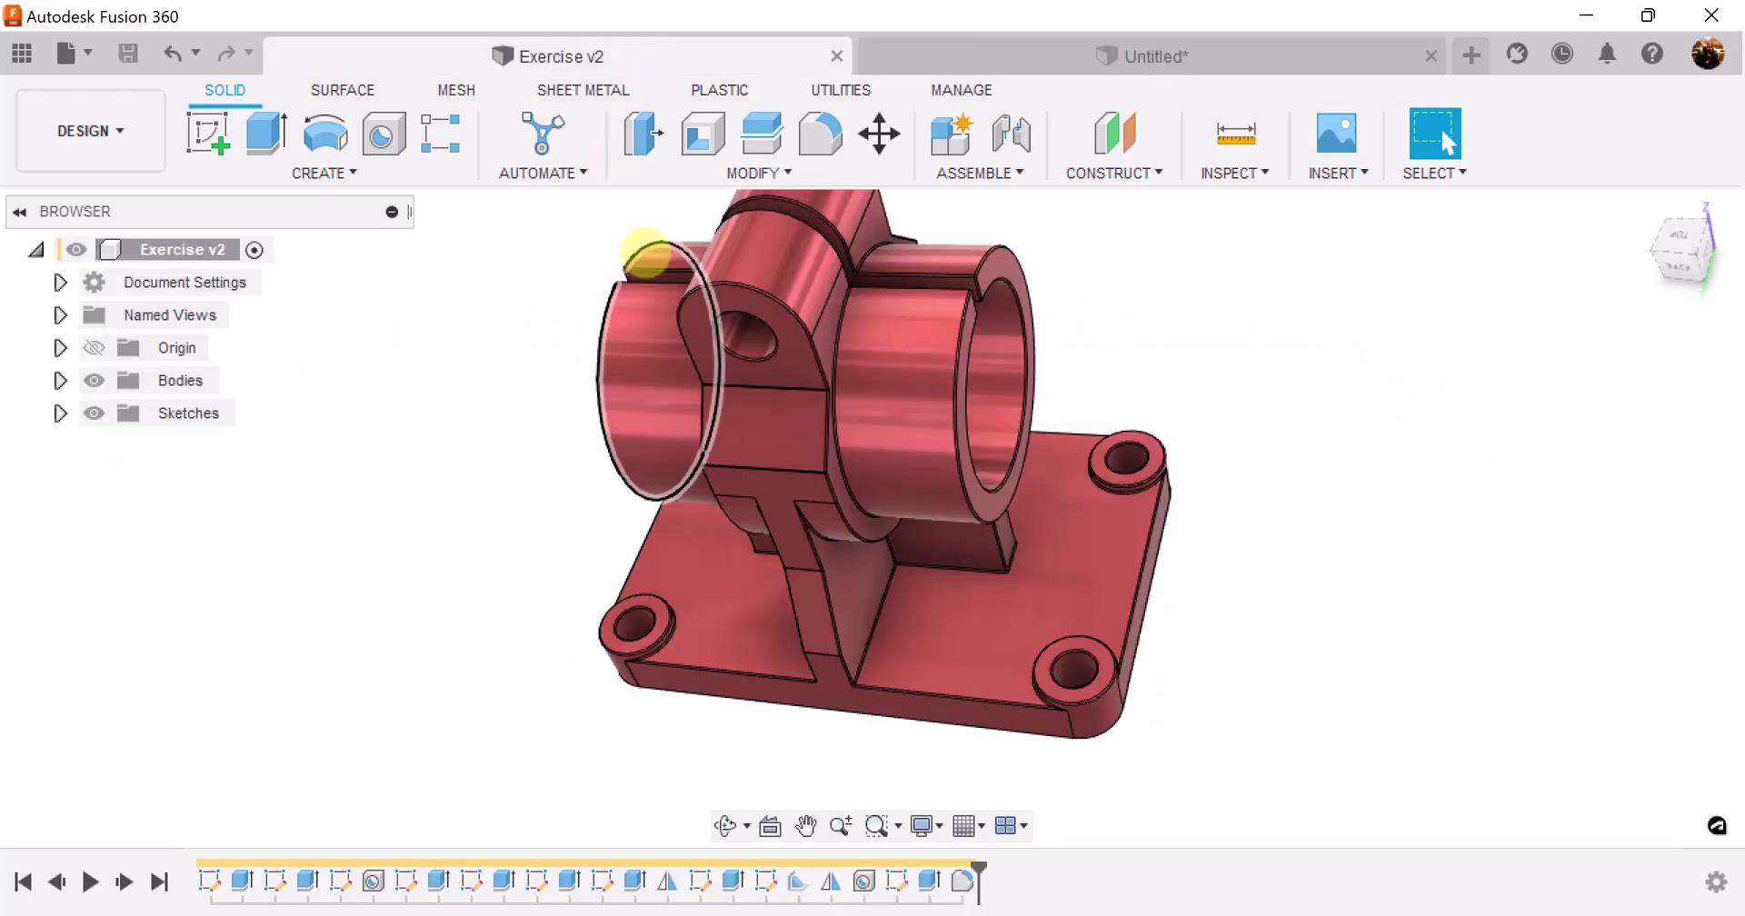
{"action": "middle_click_drag", "start_coordinate": [1040, 208], "coordinate": [903, 343], "text": "shift"}
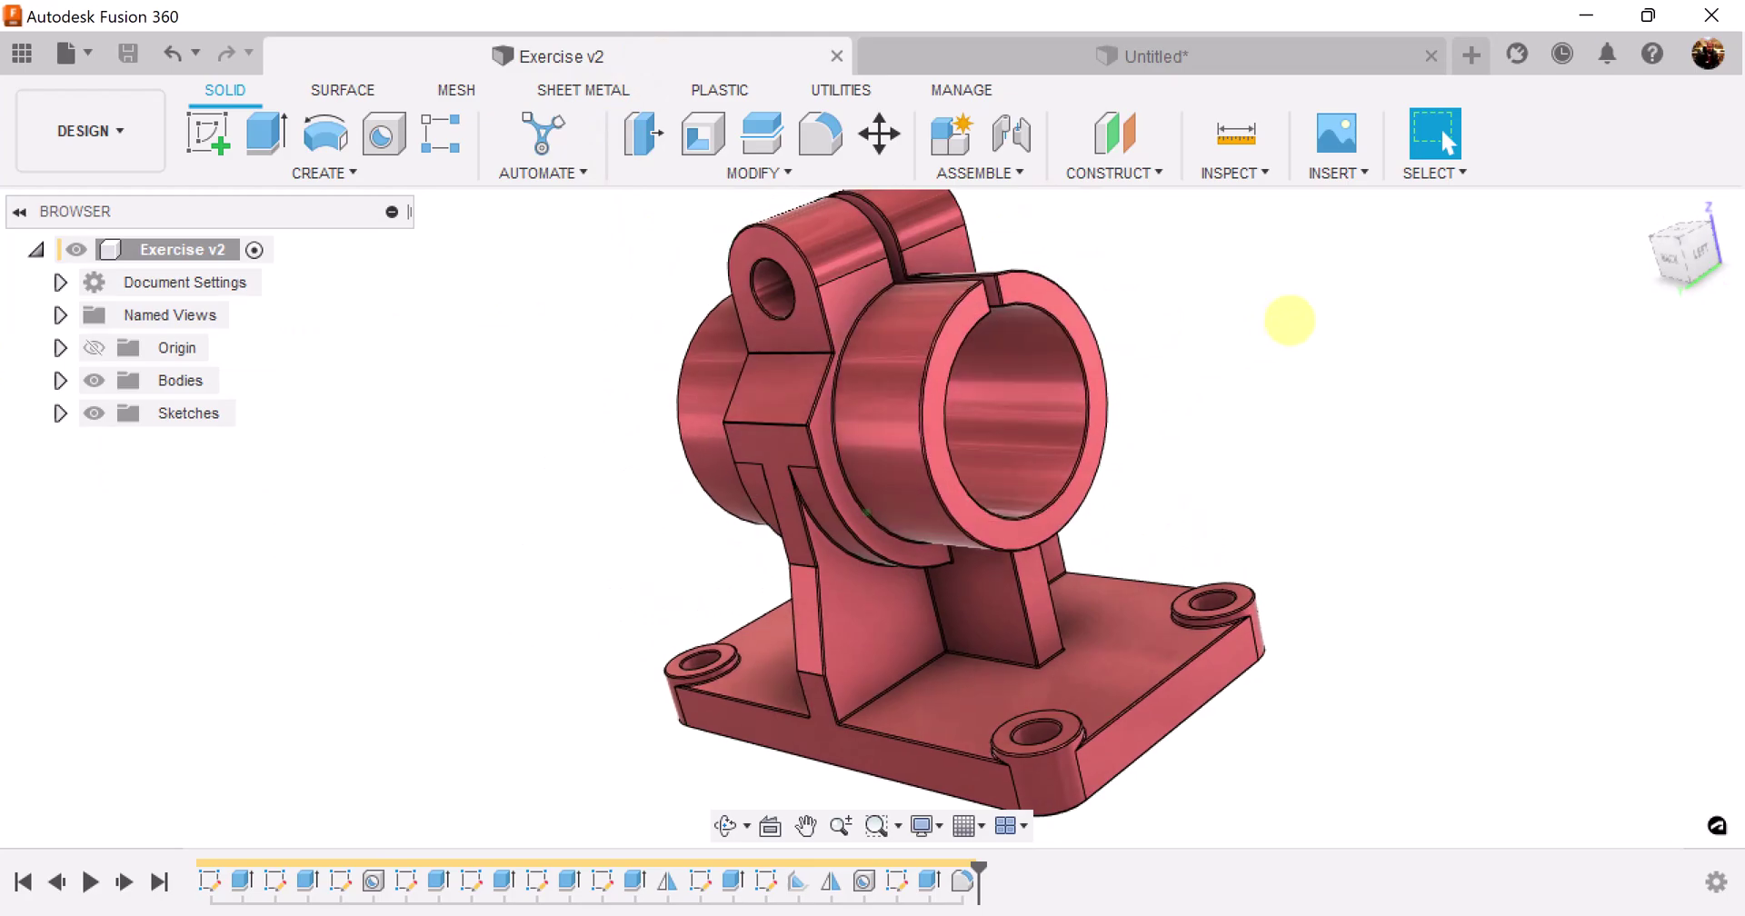
{"action": "middle_click_drag", "start_coordinate": [1290, 320], "coordinate": [1318, 273], "text": "shift"}
{"action": "left_click", "coordinate": [1261, 50]}
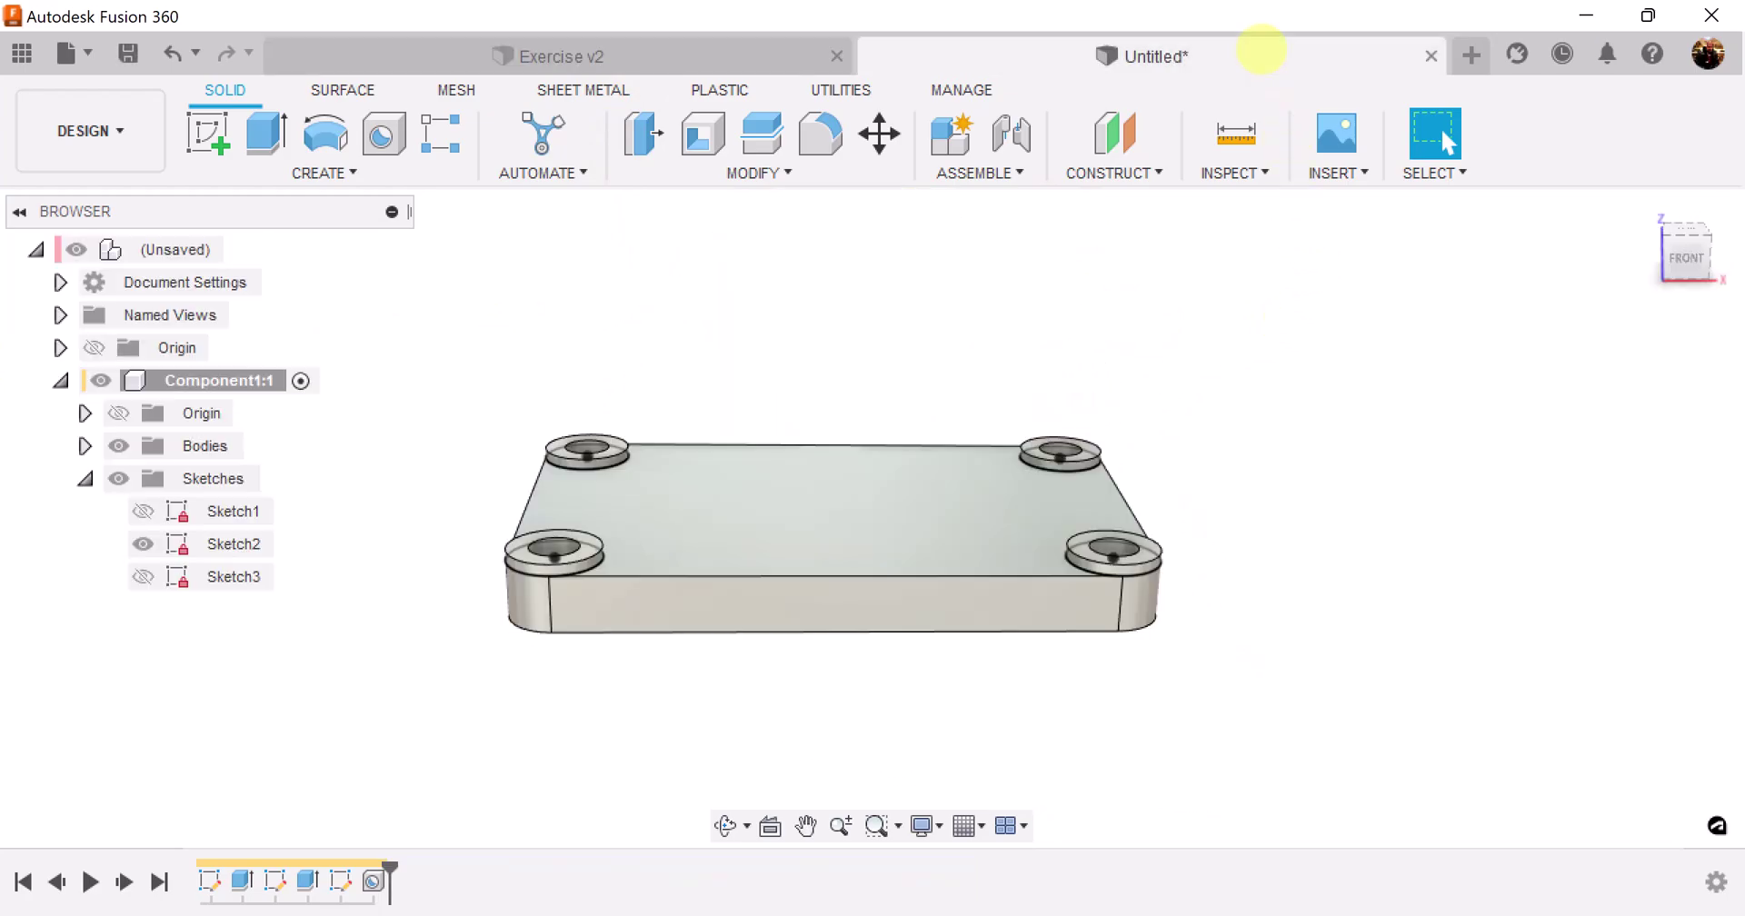
Step: Hide Sketch2 and start a new sketch on the vertical YZ plane through the origin, seen from the right side
{"action": "middle_click_drag", "start_coordinate": [1473, 281], "coordinate": [1682, 295], "text": "shift"}
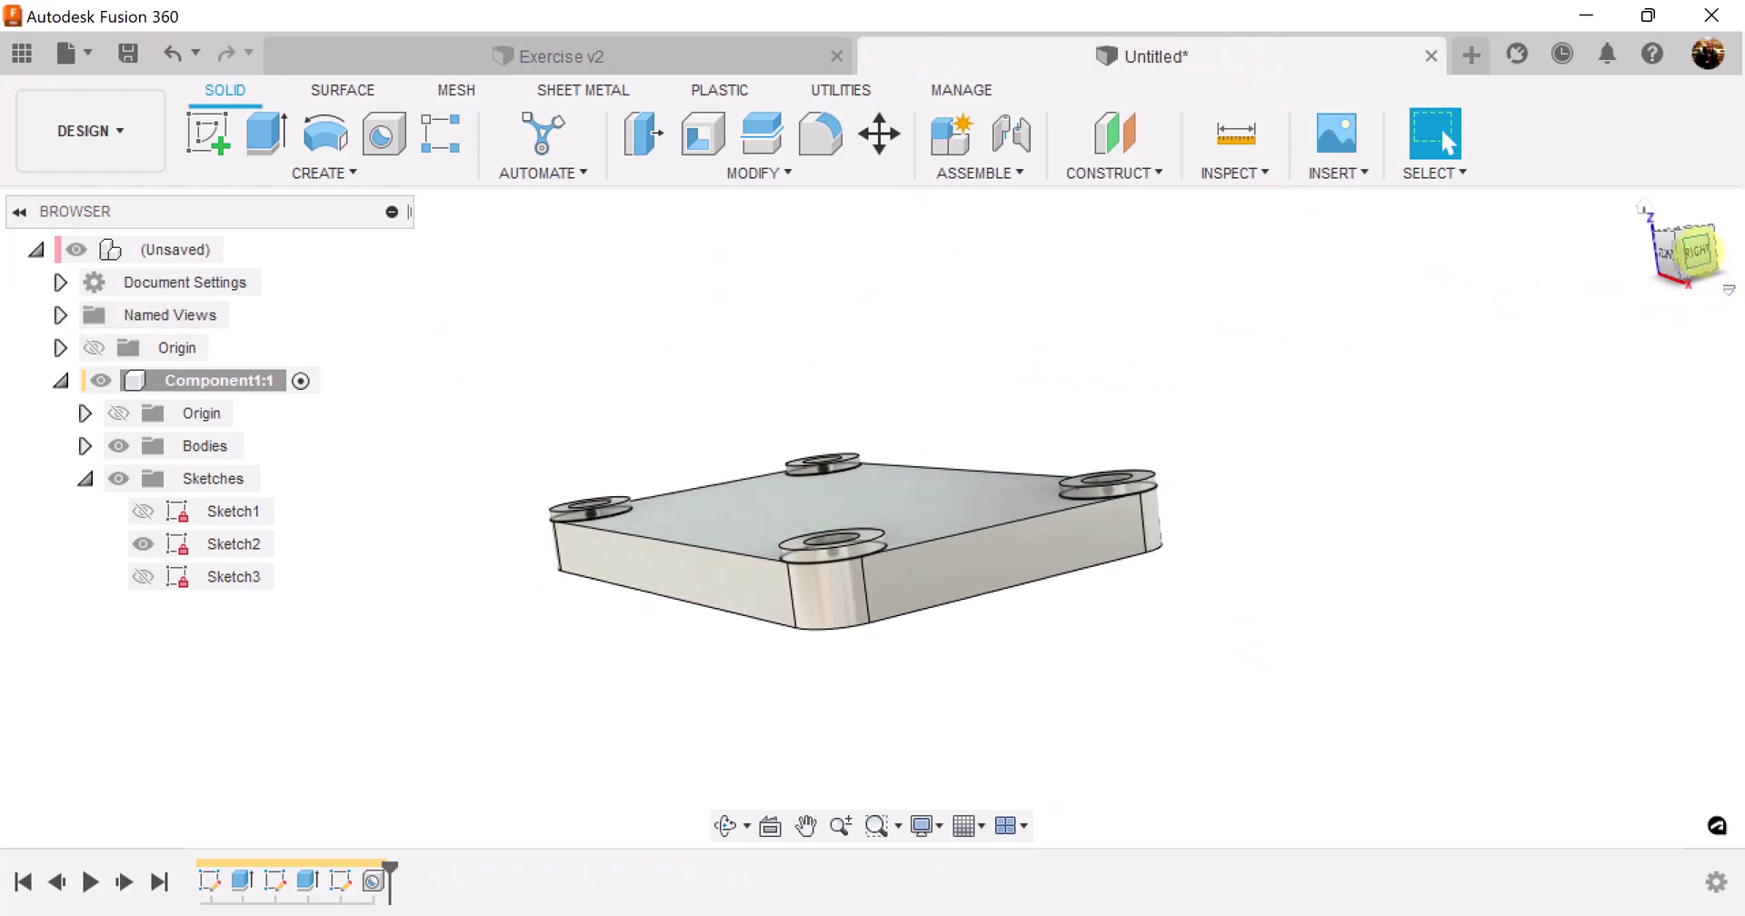
{"action": "left_click", "coordinate": [1696, 251]}
{"action": "middle_click_drag", "start_coordinate": [522, 452], "coordinate": [1118, 563]}
{"action": "scroll", "coordinate": [864, 482], "scroll_direction": "up", "scroll_amount": 6}
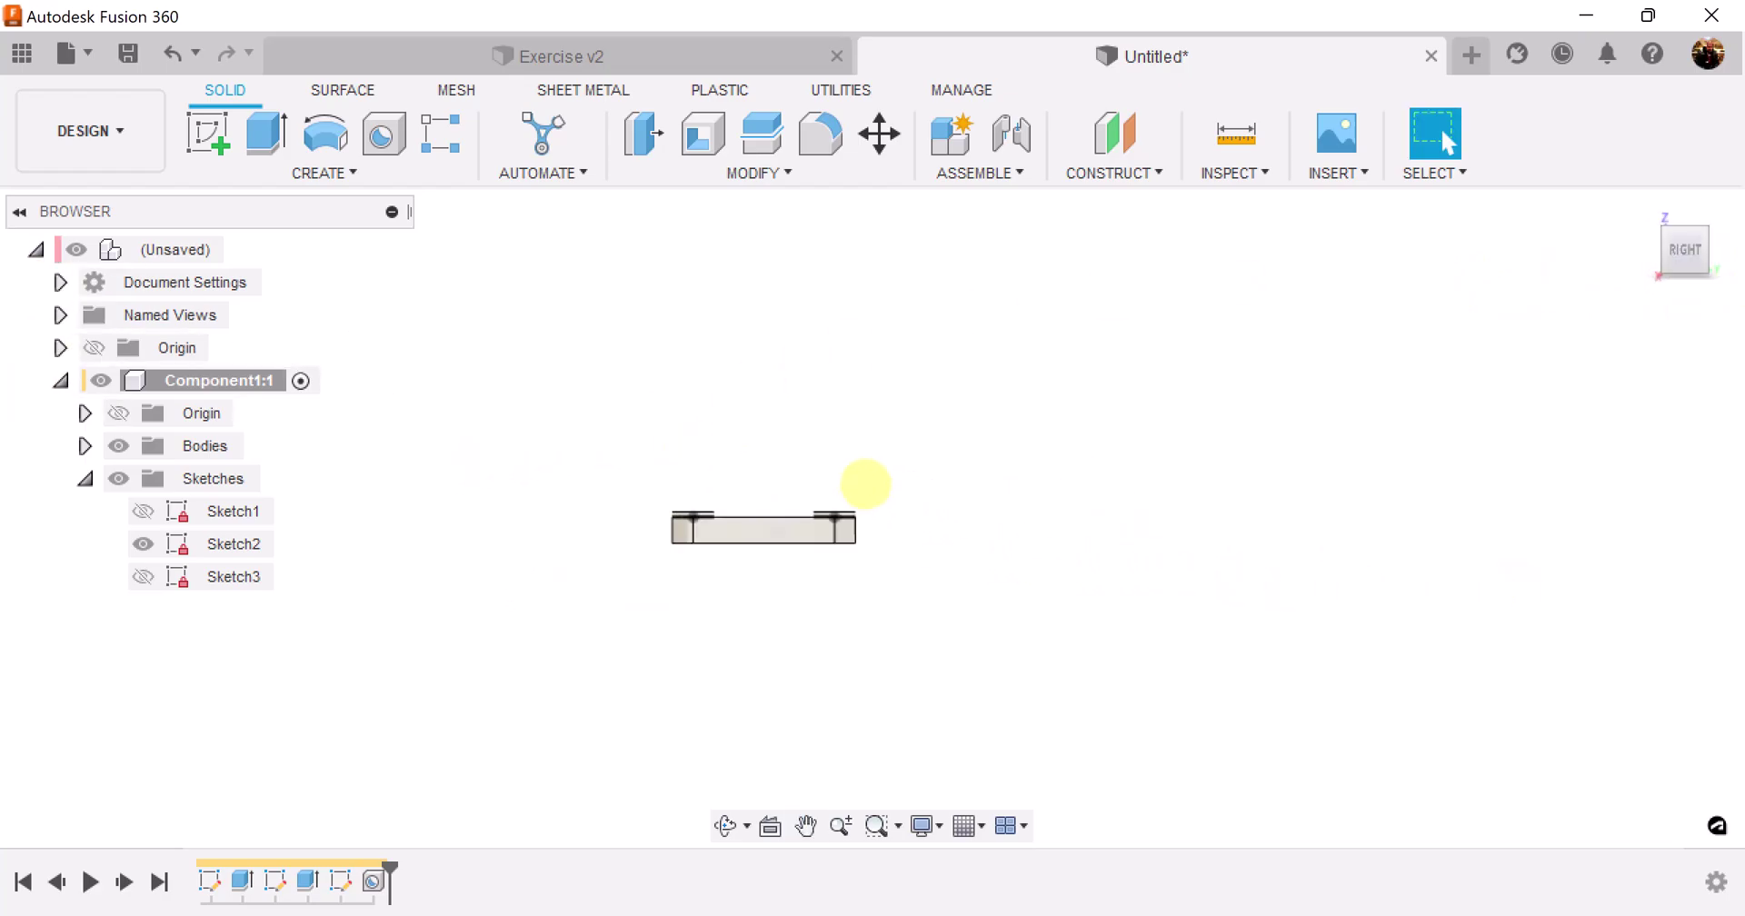
{"action": "middle_click_drag", "start_coordinate": [865, 477], "coordinate": [1082, 347]}
{"action": "left_click", "coordinate": [143, 543]}
{"action": "left_click", "coordinate": [143, 543]}
{"action": "scroll", "coordinate": [1188, 612], "scroll_direction": "up", "scroll_amount": 2}
{"action": "mouse_move", "coordinate": [1239, 440]}
{"action": "middle_mouse_down"}
{"action": "mouse_move", "coordinate": [1270, 654]}
{"action": "mouse_move", "coordinate": [1267, 616]}
{"action": "middle_mouse_up"}
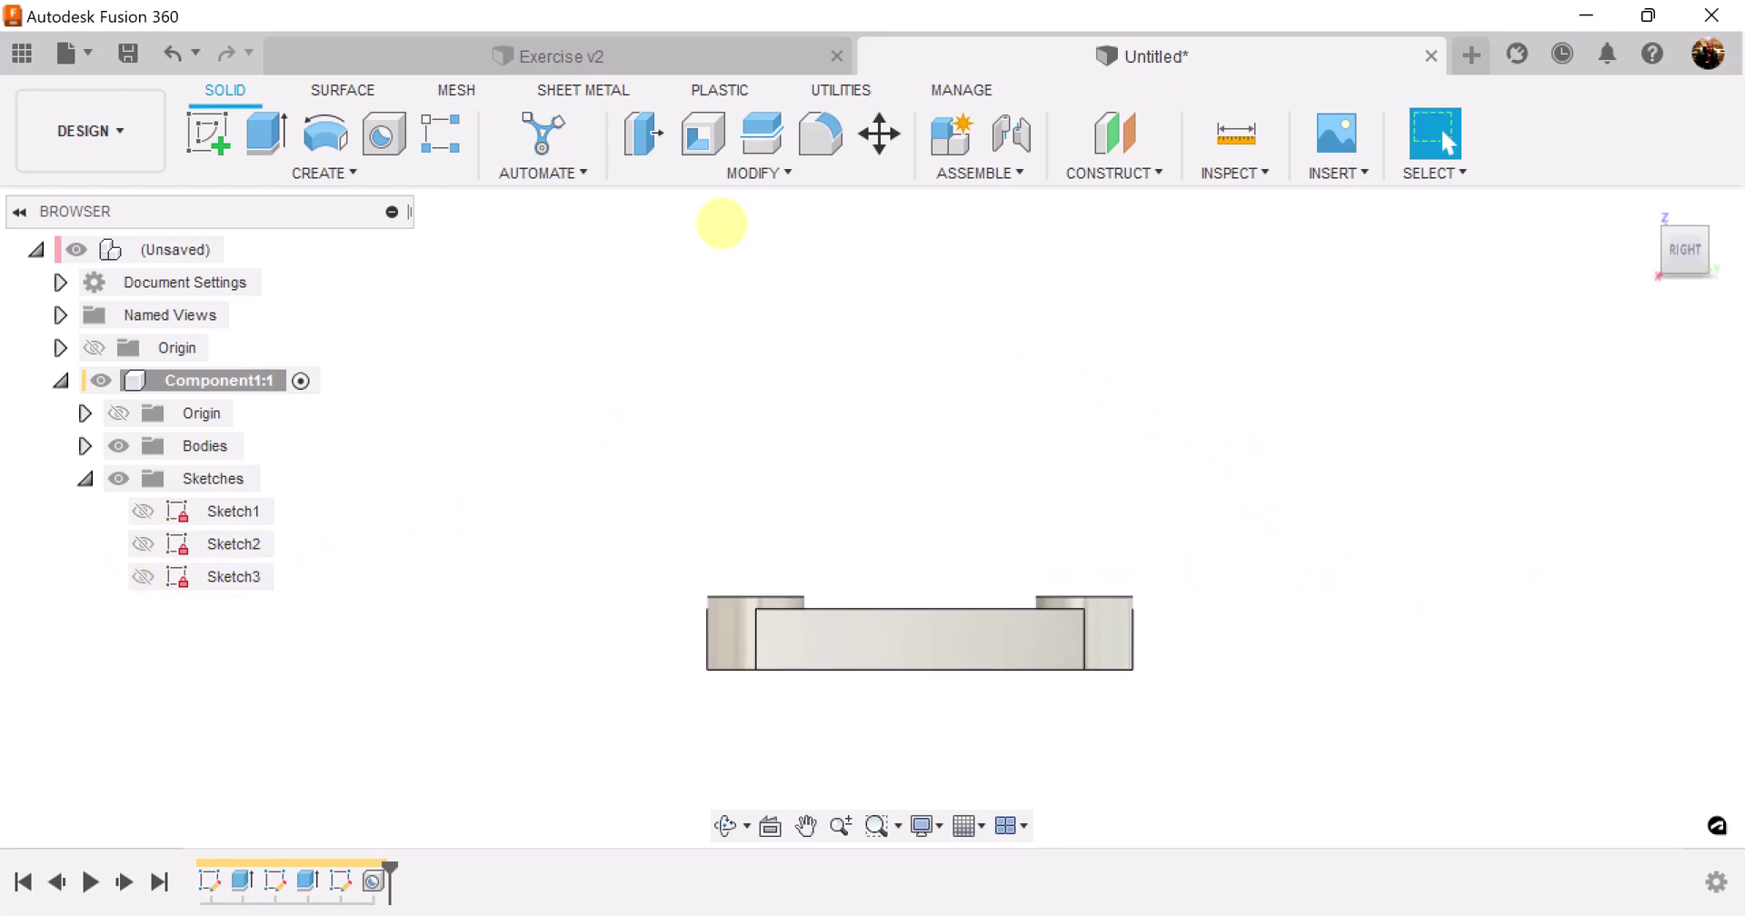
{"action": "left_click", "coordinate": [207, 133]}
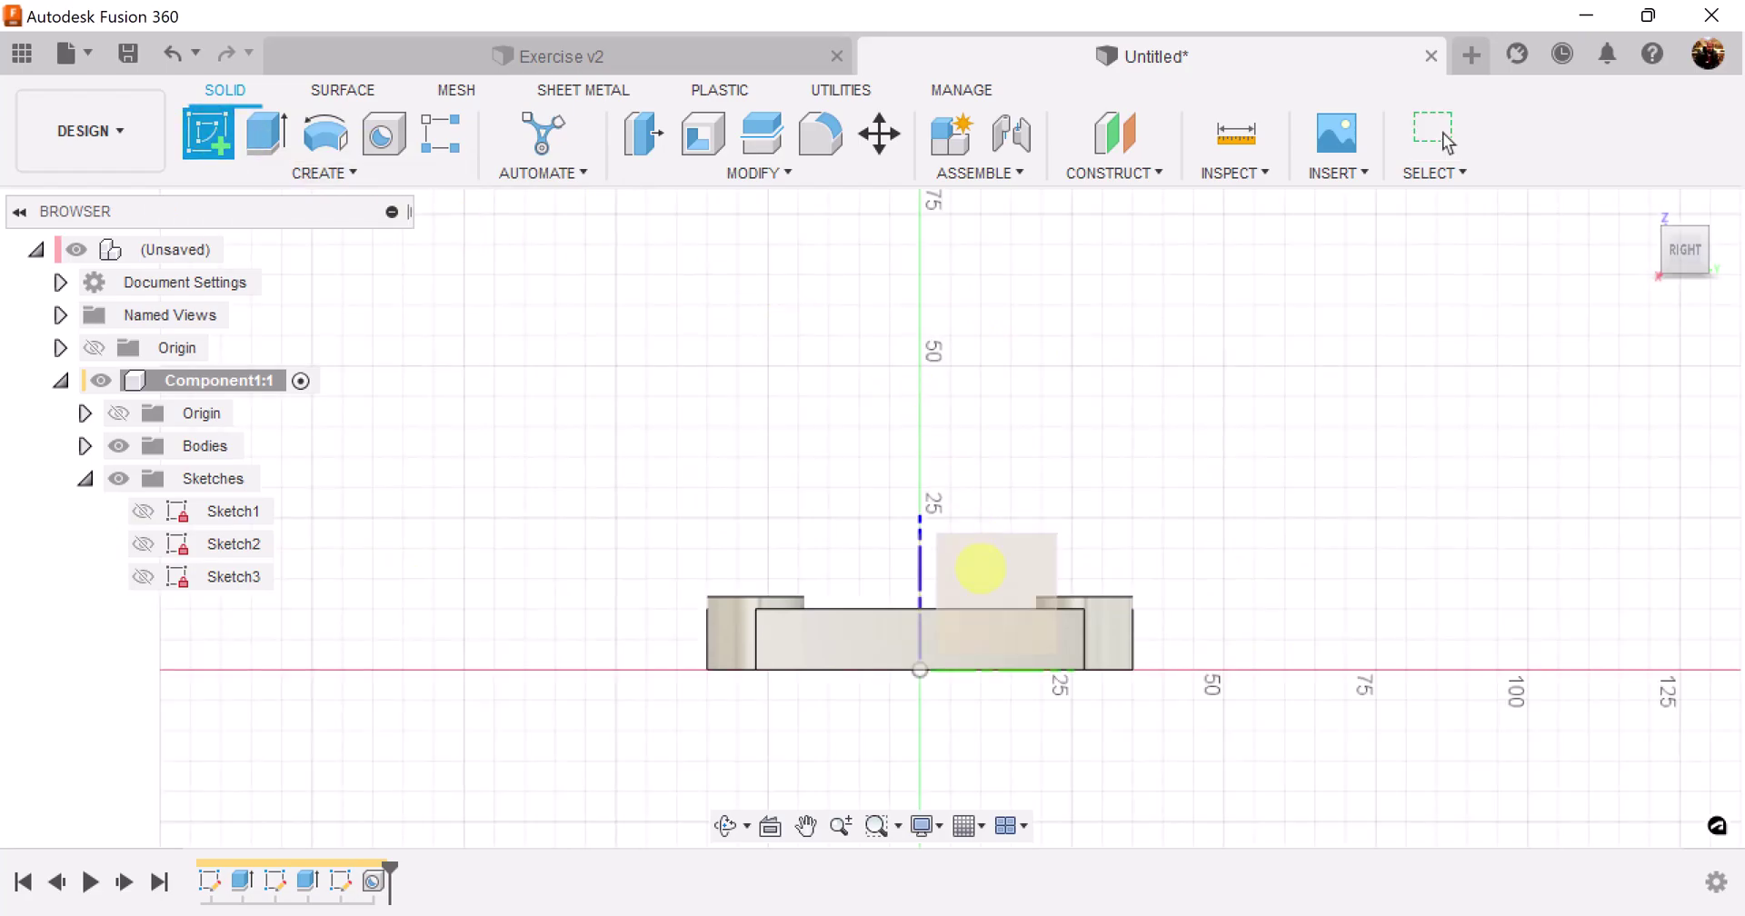
{"action": "left_click", "coordinate": [980, 569]}
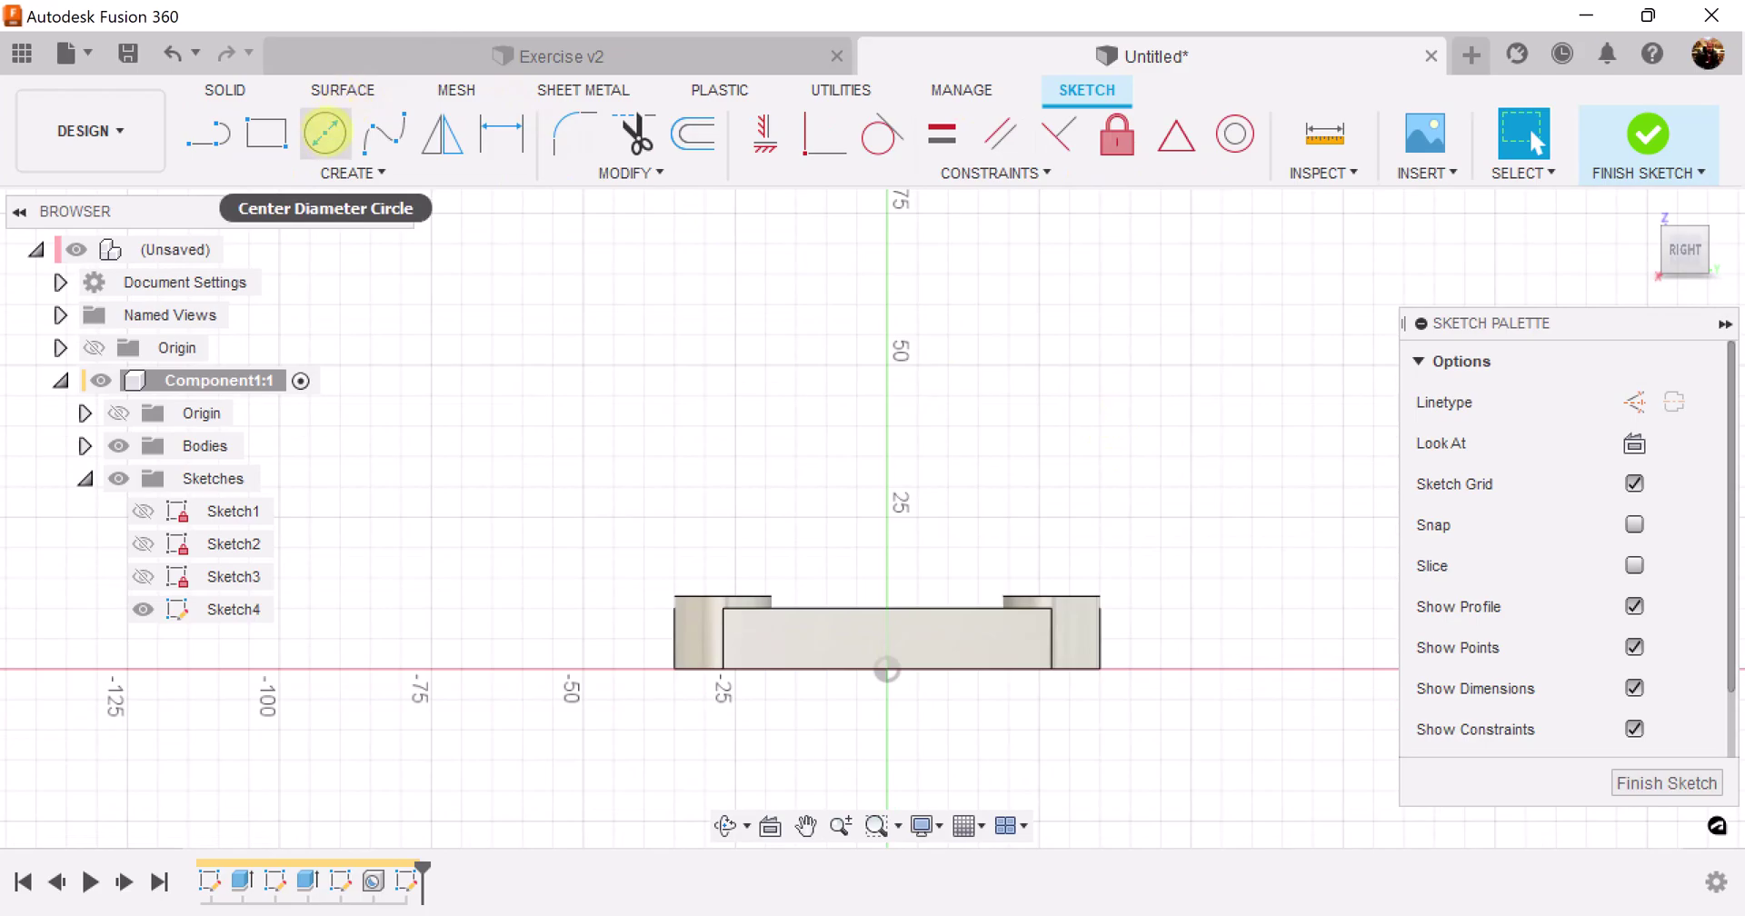
Step: Sketch two concentric centre-diameter circles of 38 mm and 50 mm above the middle of the base plate
{"action": "left_click", "coordinate": [325, 134]}
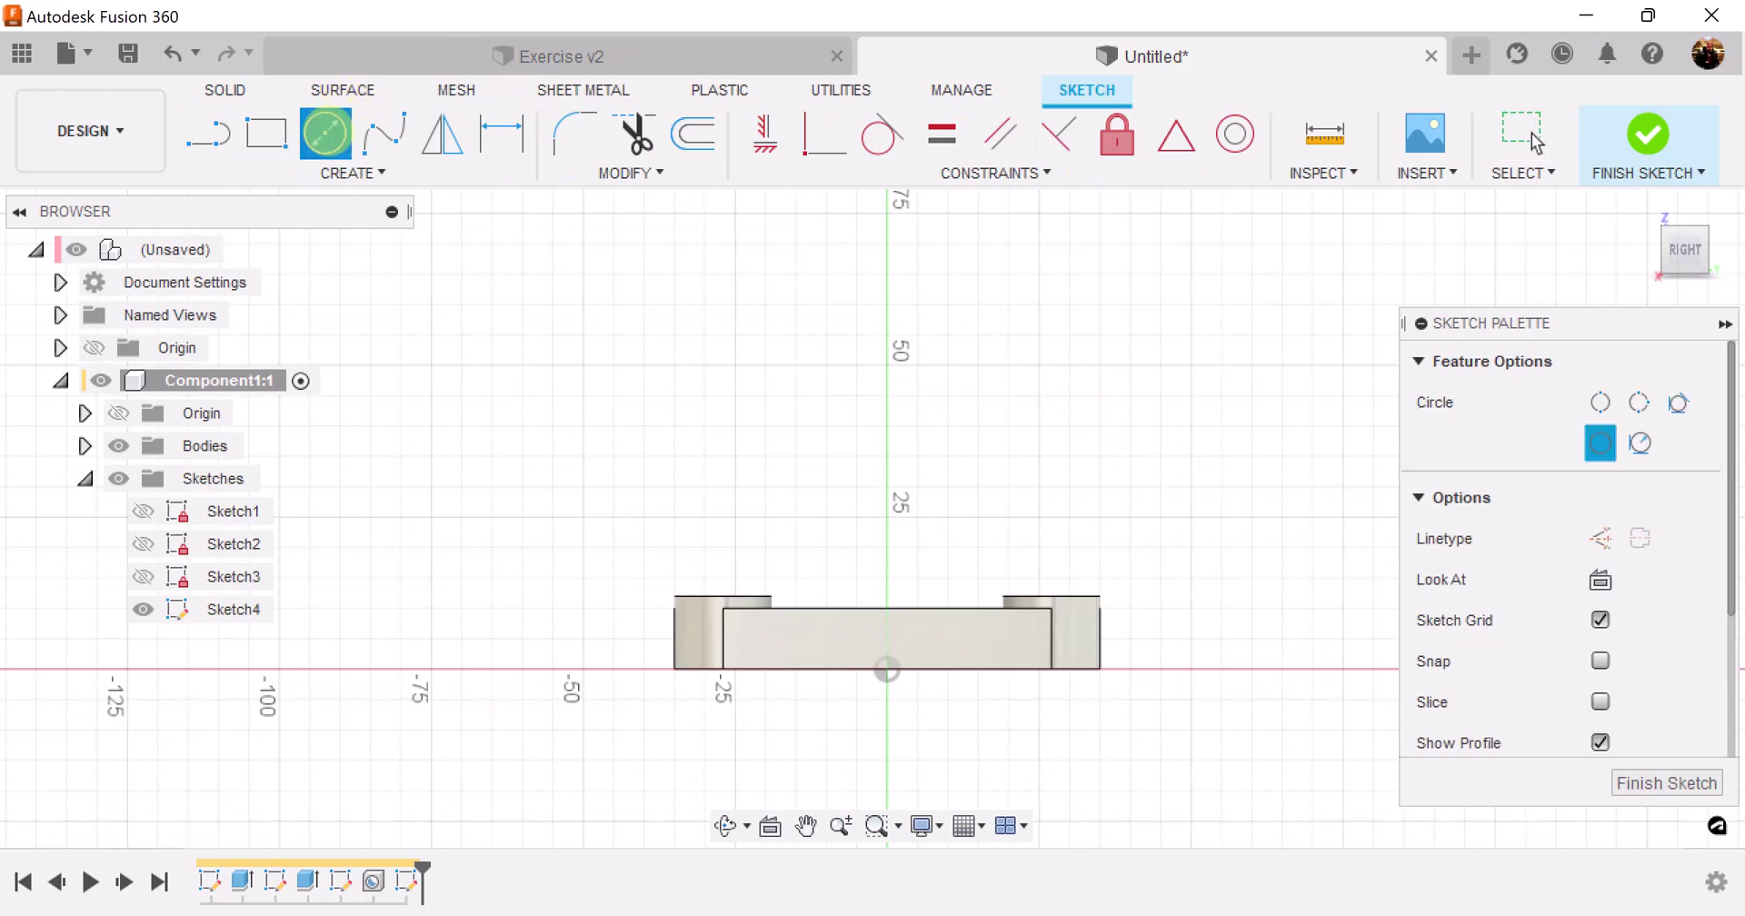
{"action": "left_click", "coordinate": [886, 297]}
{"action": "type", "text": "38"}
{"action": "key", "text": "Return"}
{"action": "scroll", "coordinate": [1110, 379], "scroll_direction": "down", "scroll_amount": 1}
{"action": "middle_click_drag", "start_coordinate": [1110, 378], "coordinate": [1009, 495]}
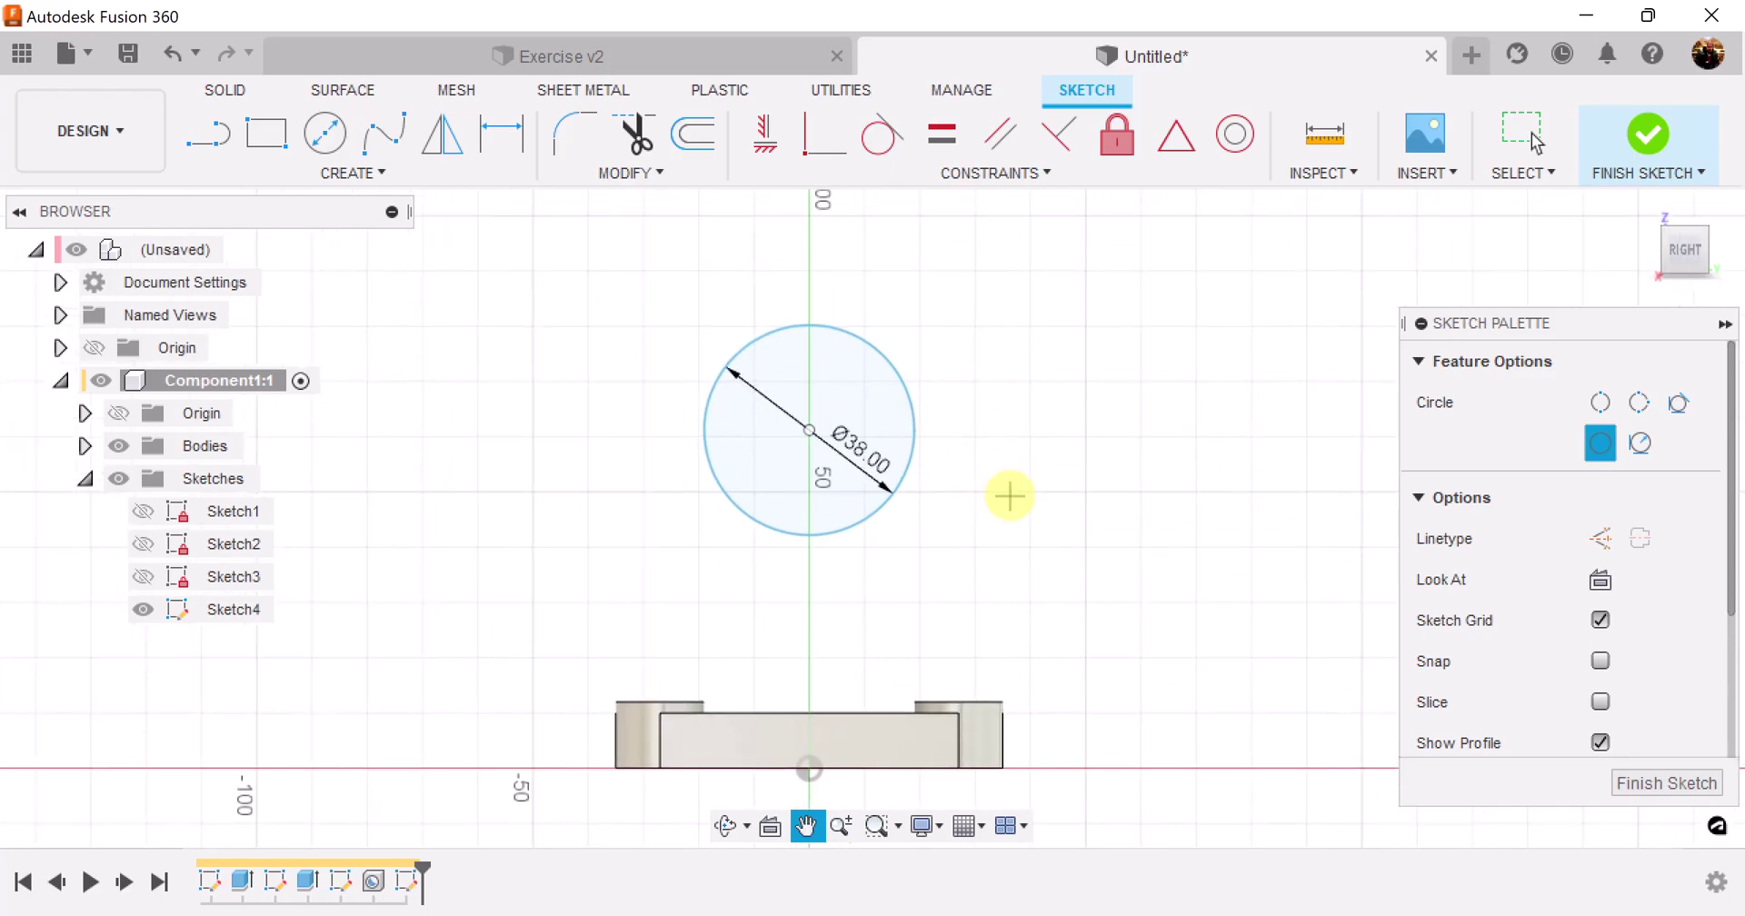
{"action": "left_click", "coordinate": [808, 430]}
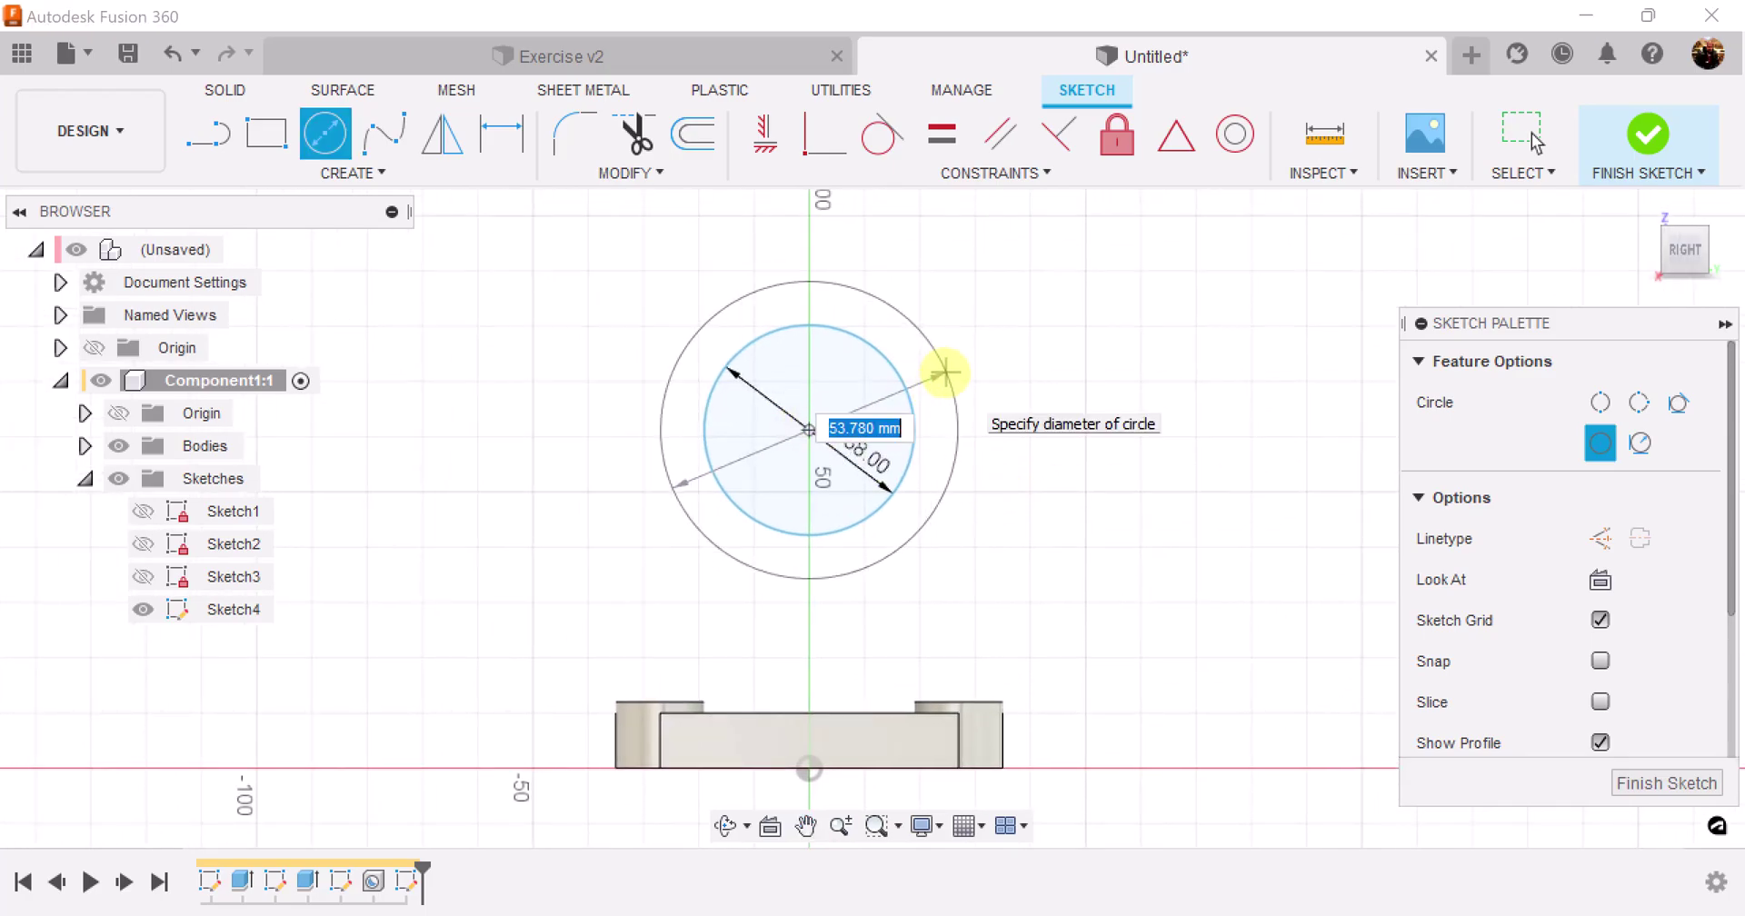
{"action": "key", "text": "Tab"}
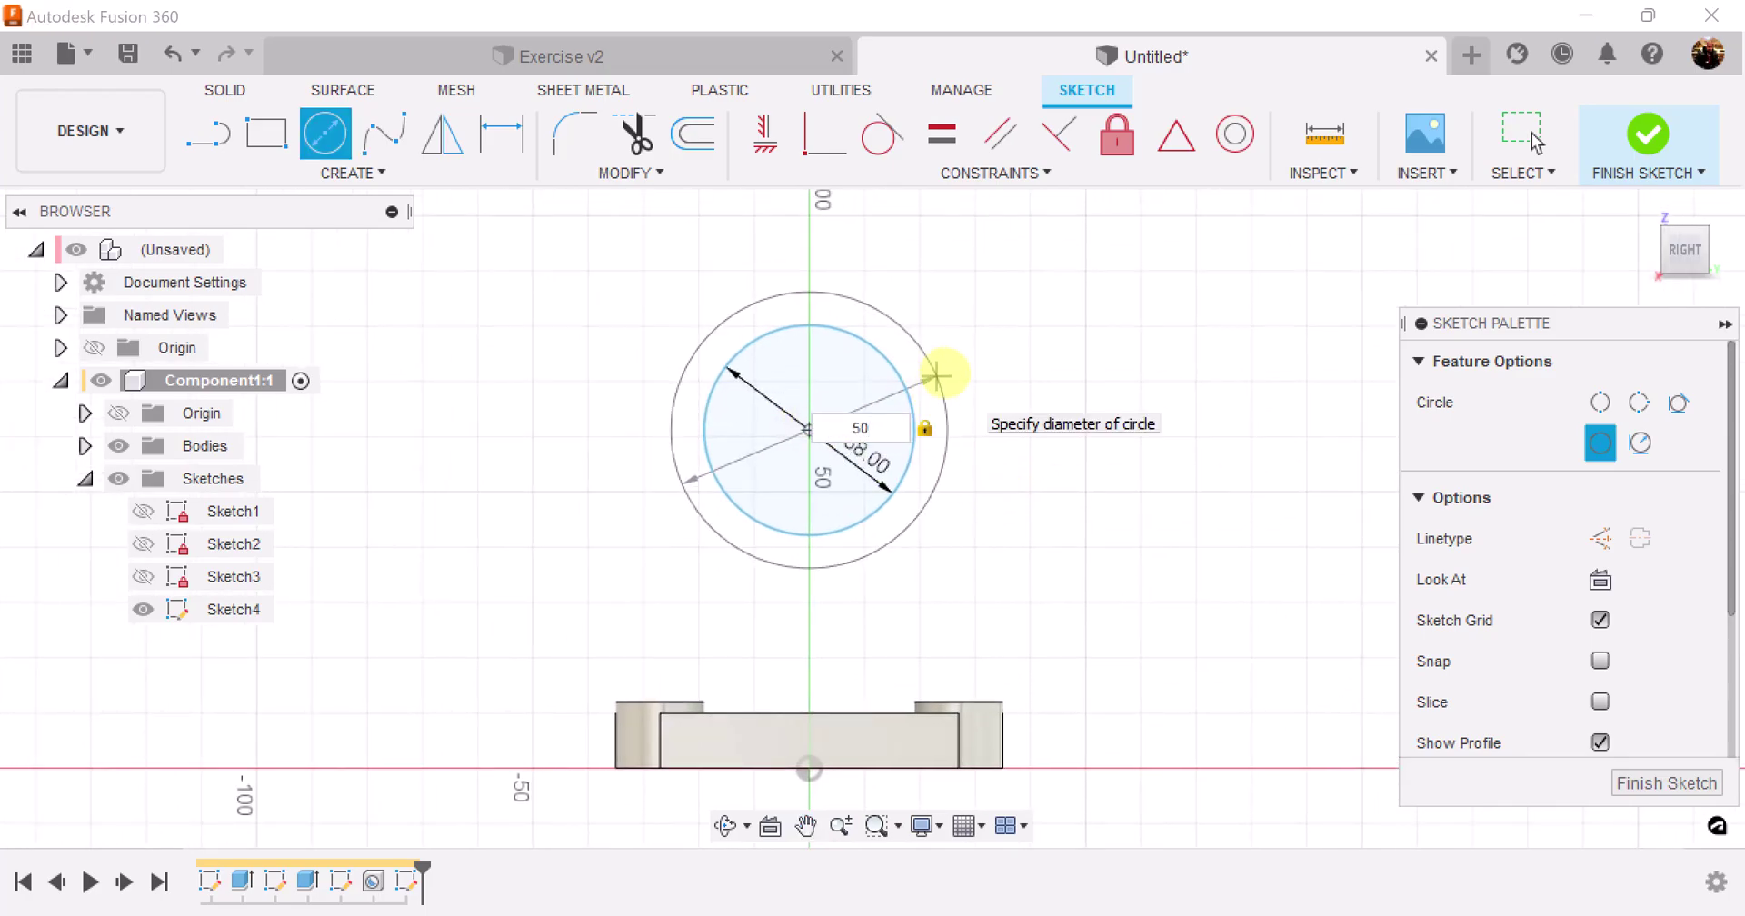
{"action": "key", "text": "Return"}
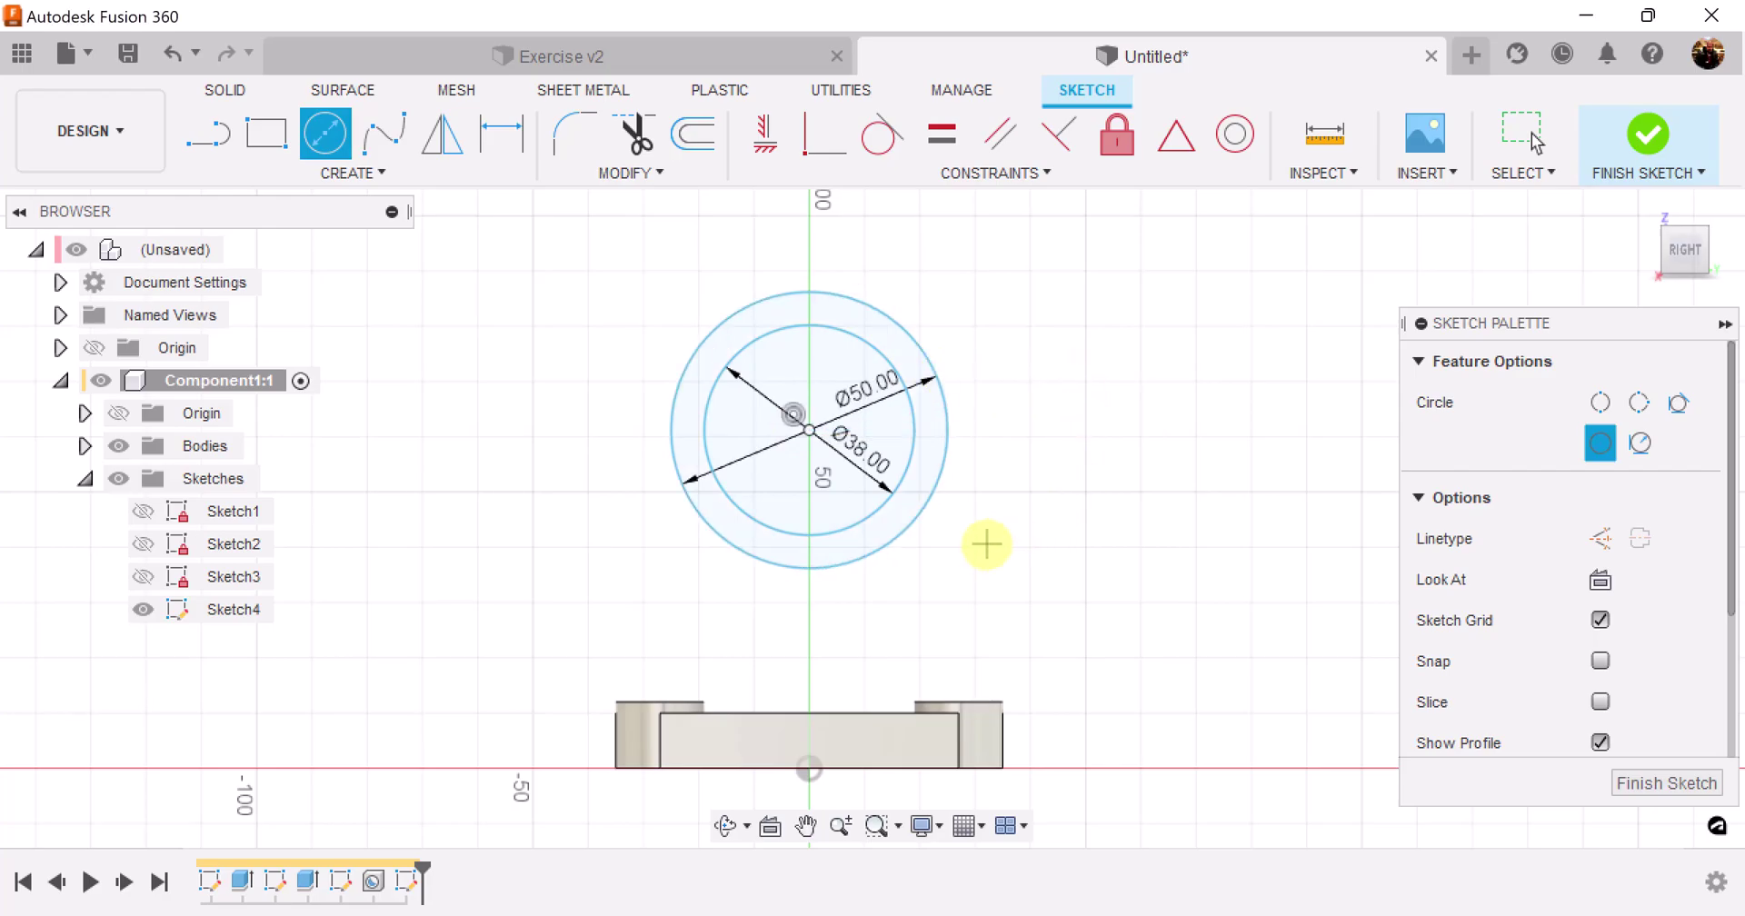
Step: Dimension the circles' centre at a height of 60 mm above the sketch origin
{"action": "middle_click_drag", "start_coordinate": [985, 569], "coordinate": [929, 511]}
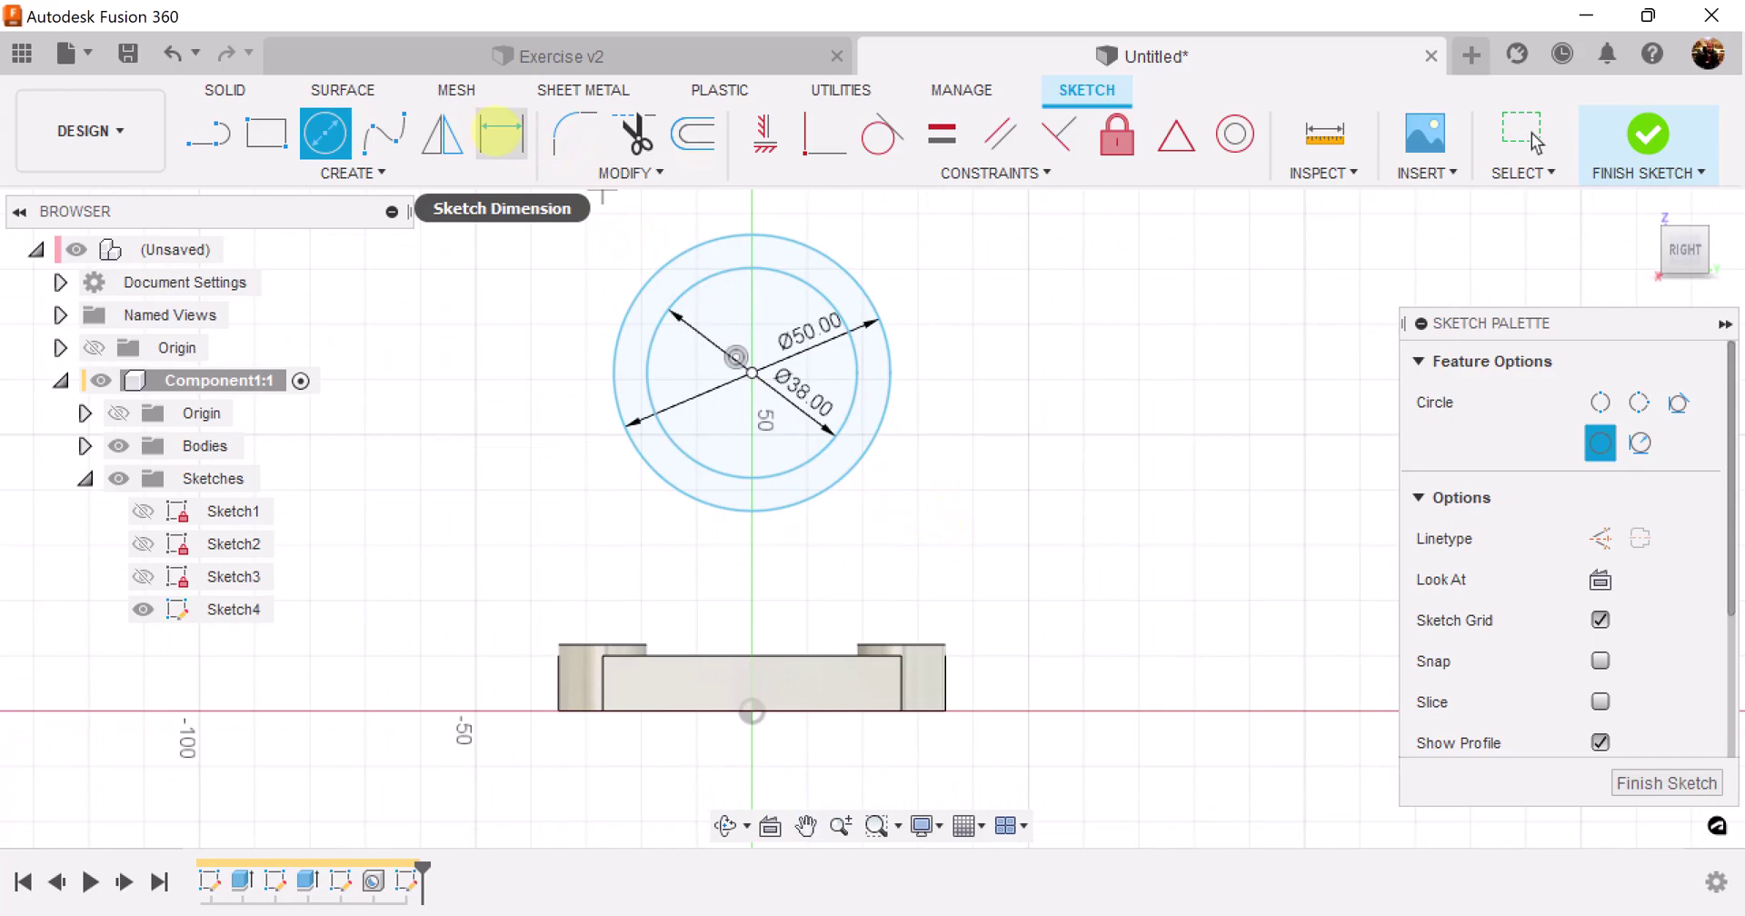
{"action": "left_click", "coordinate": [501, 133]}
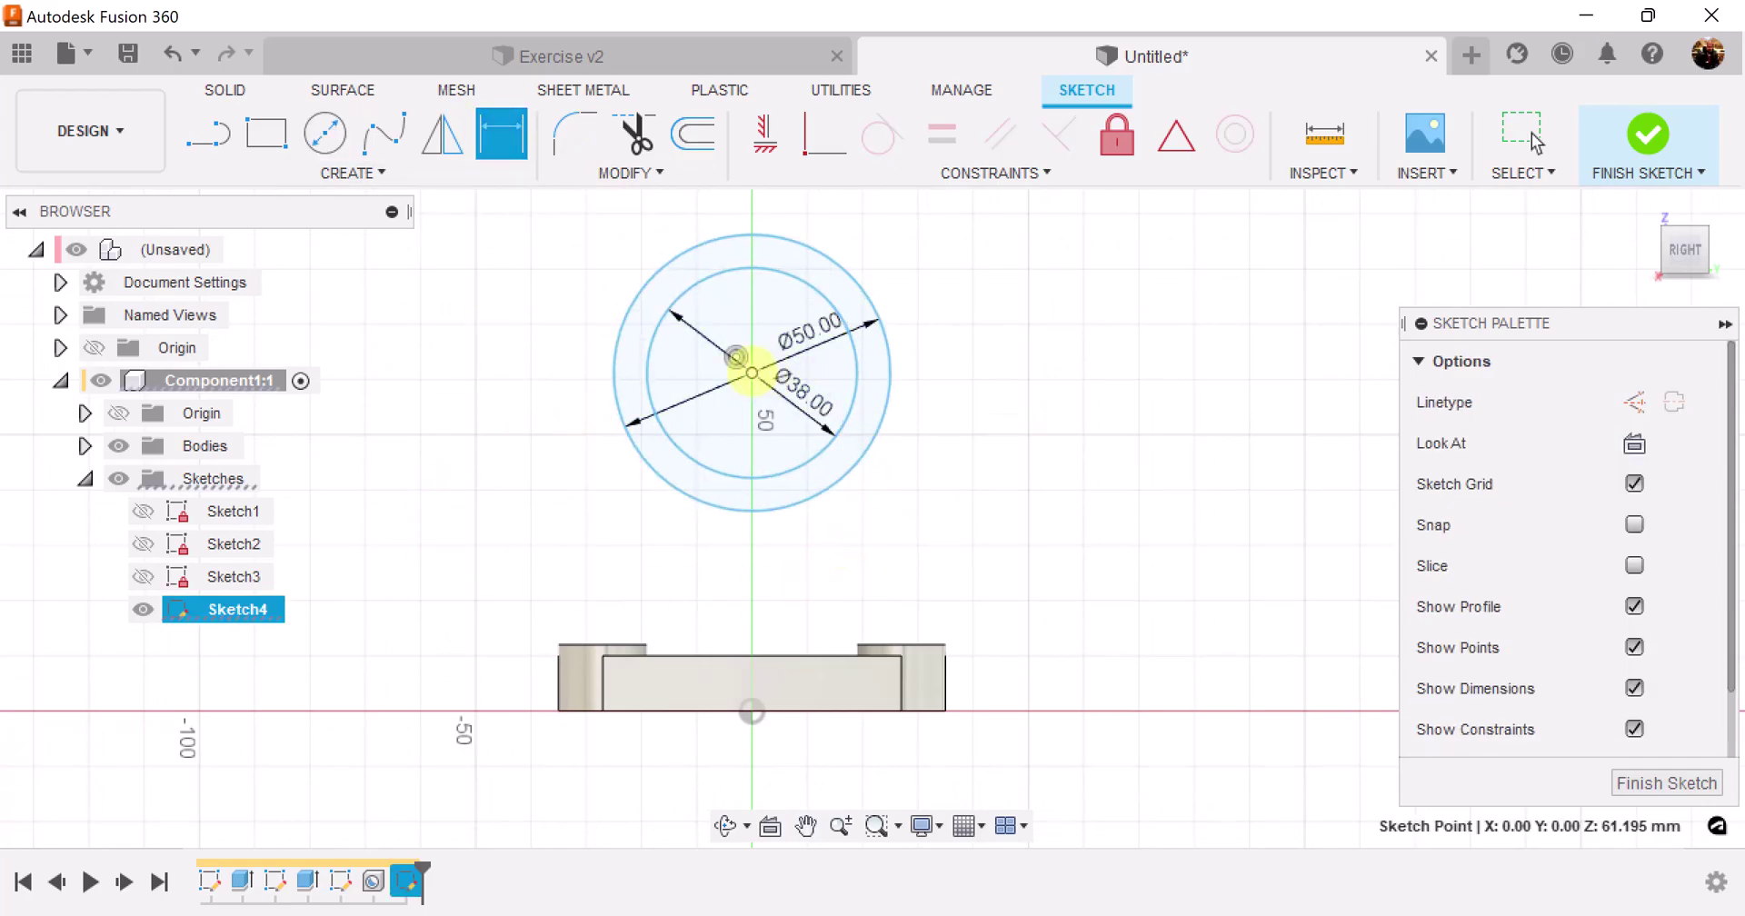
{"action": "left_click", "coordinate": [752, 711]}
{"action": "left_click", "coordinate": [1034, 523]}
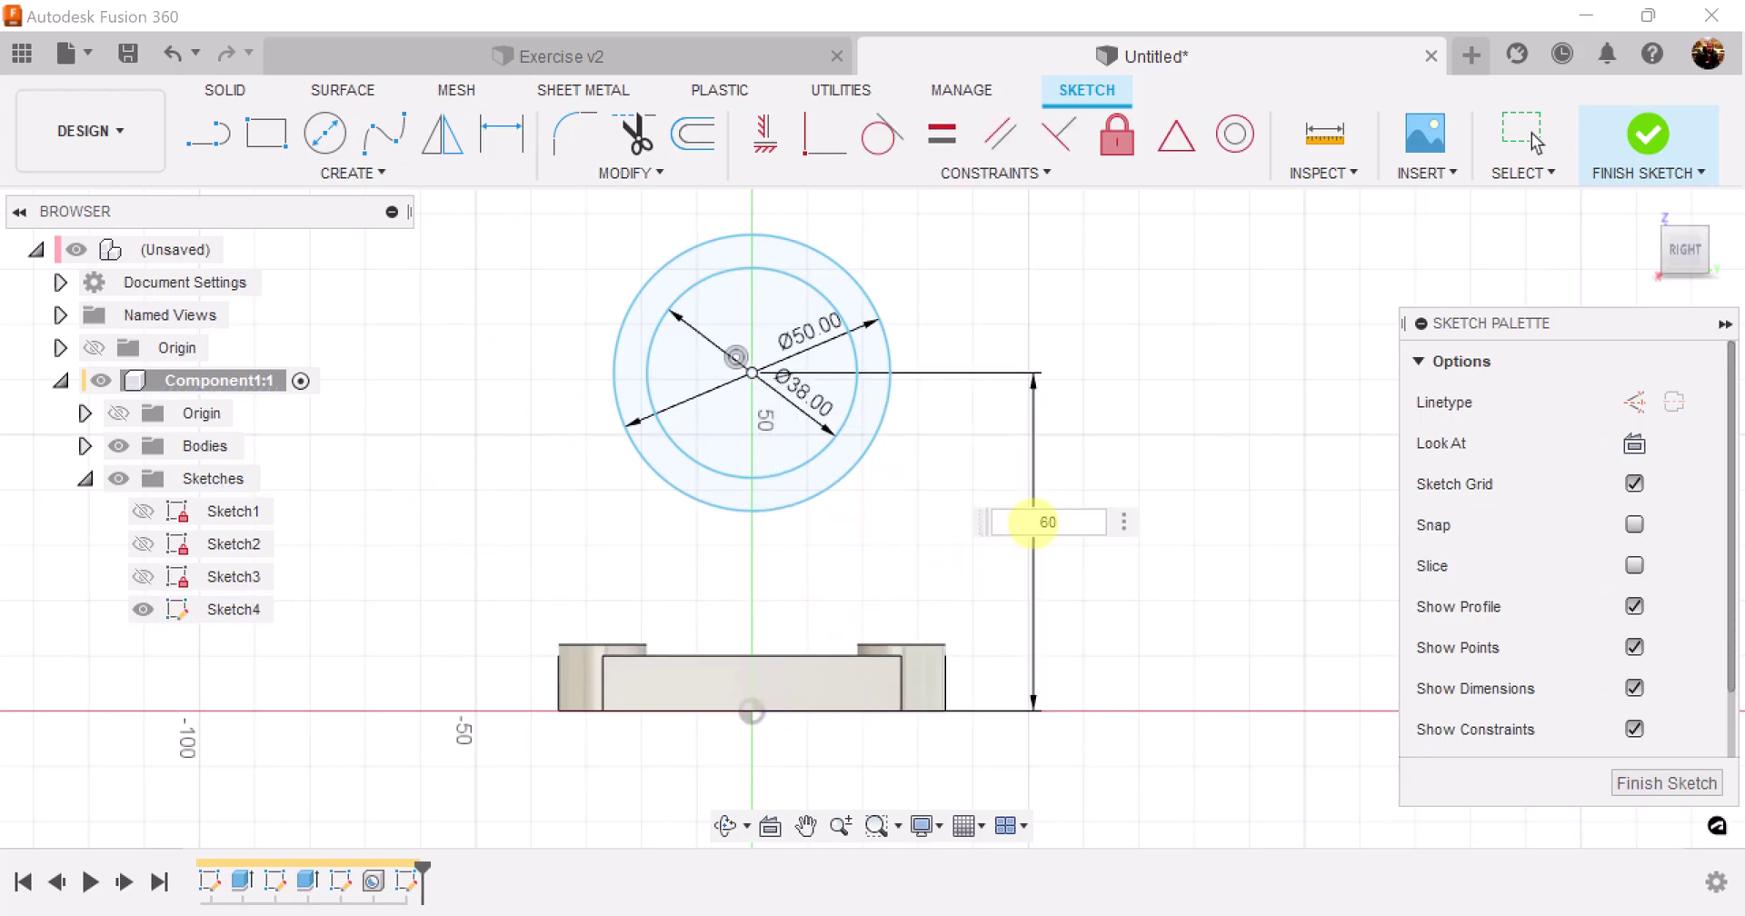
{"action": "key", "text": "Return"}
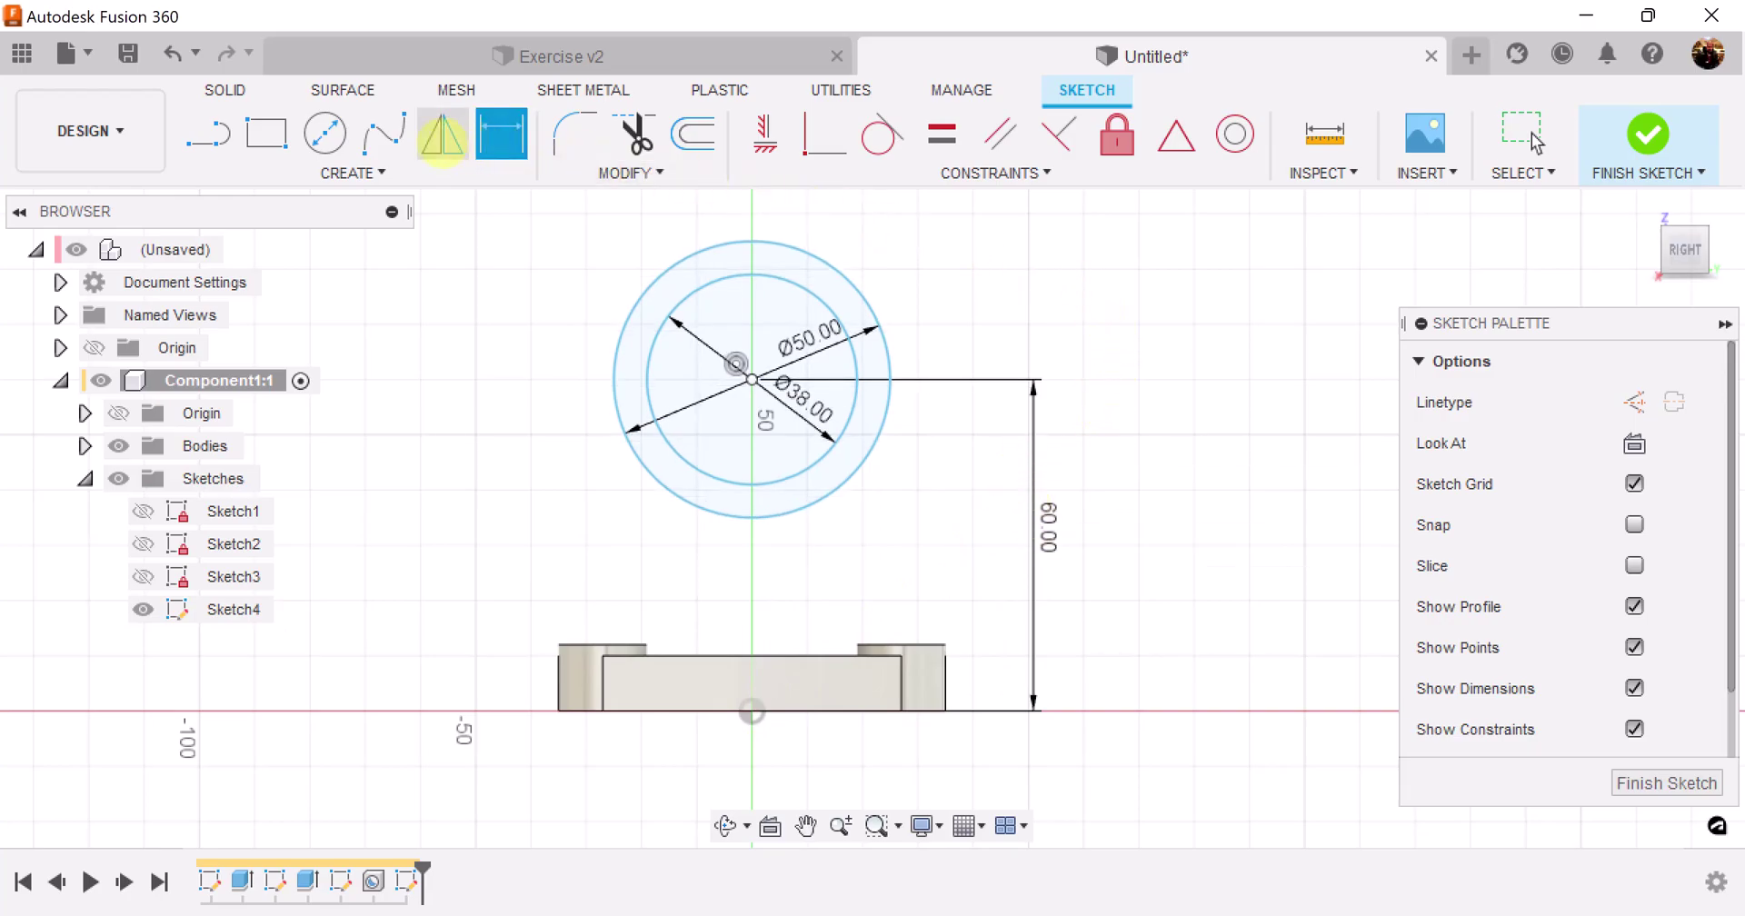
Step: Constrain the circles' centre vertically to the sketch origin and finish the sketch
{"action": "left_click", "coordinate": [780, 148]}
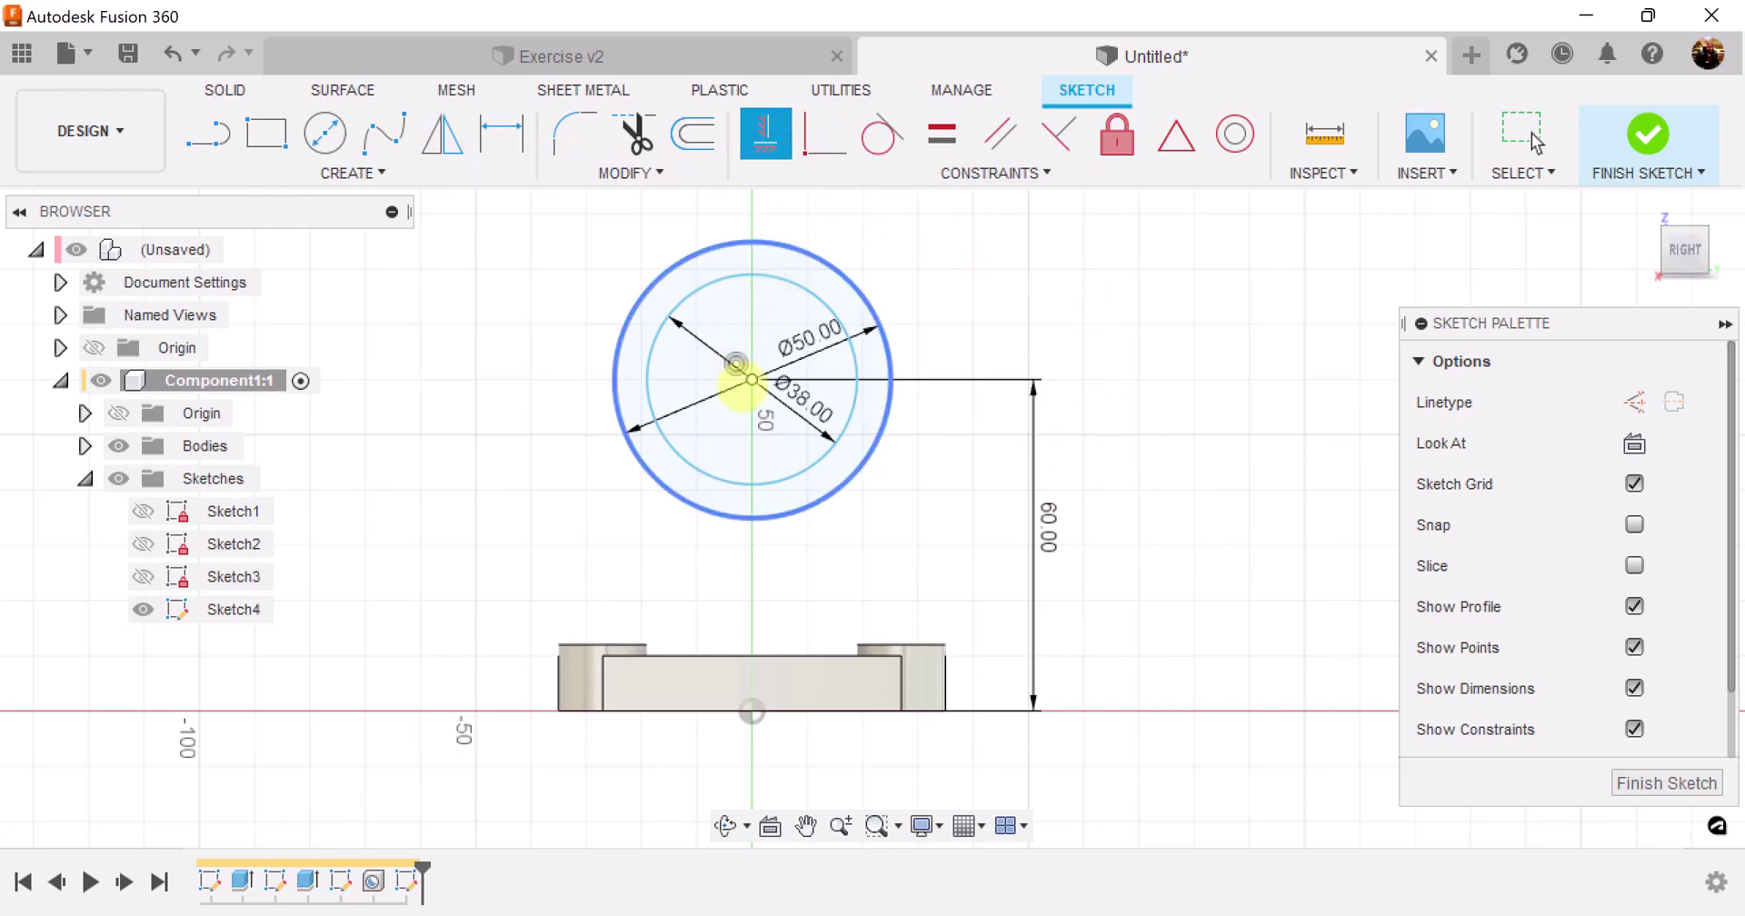
{"action": "left_click", "coordinate": [752, 379]}
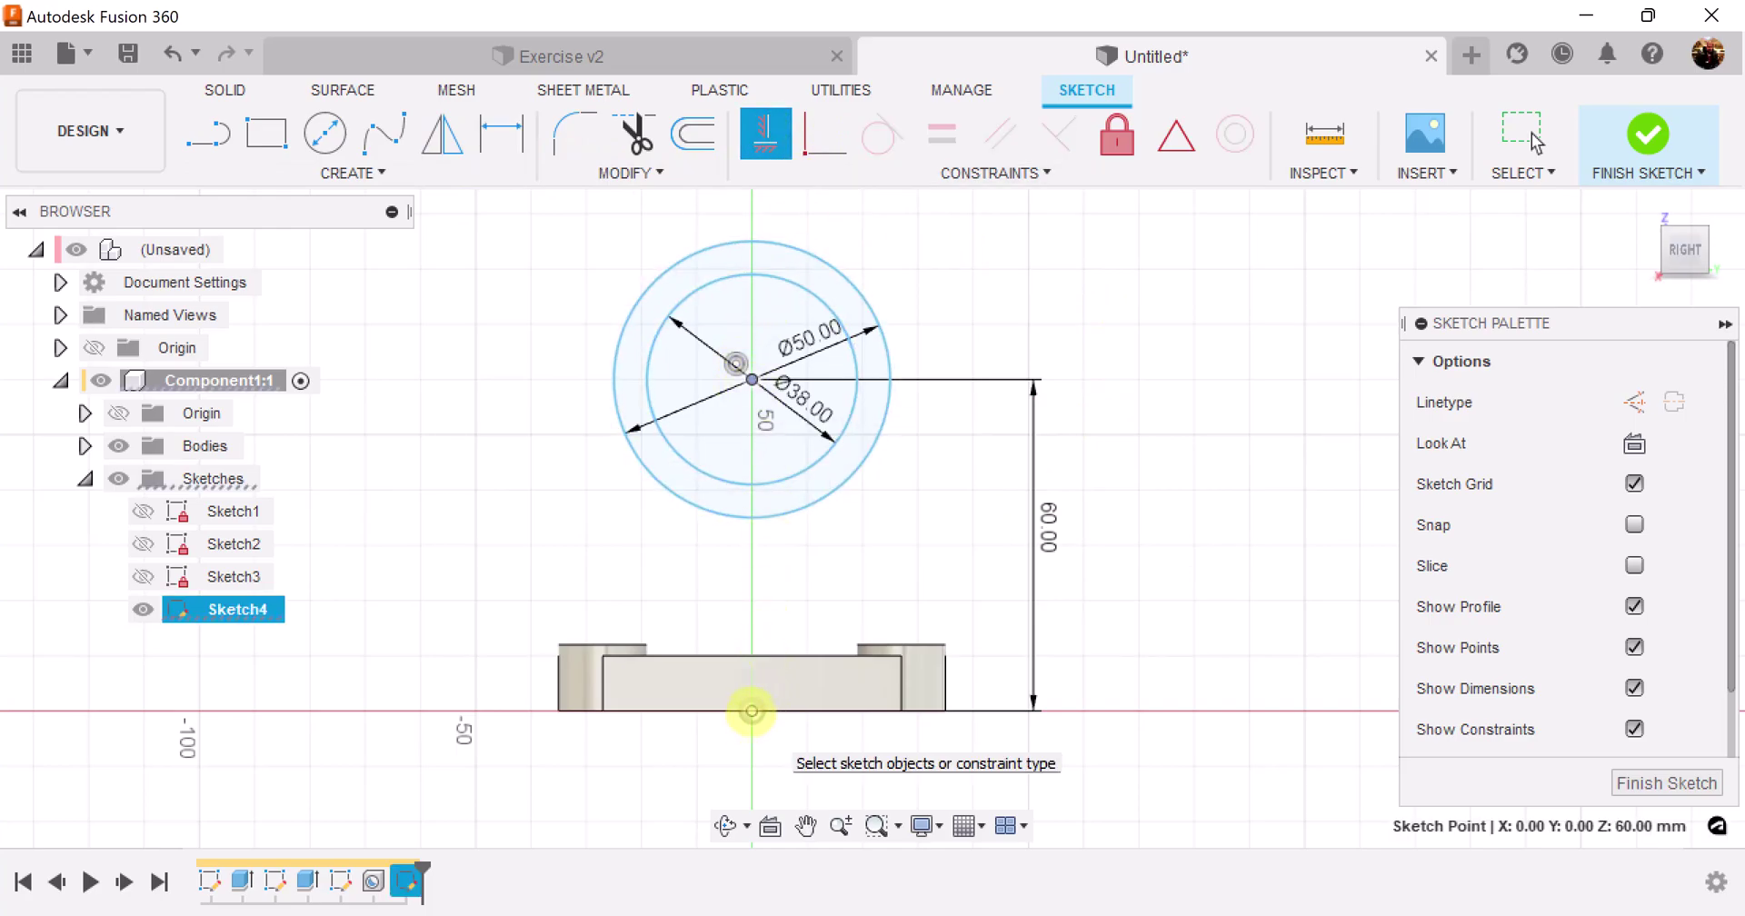
{"action": "left_click", "coordinate": [752, 710]}
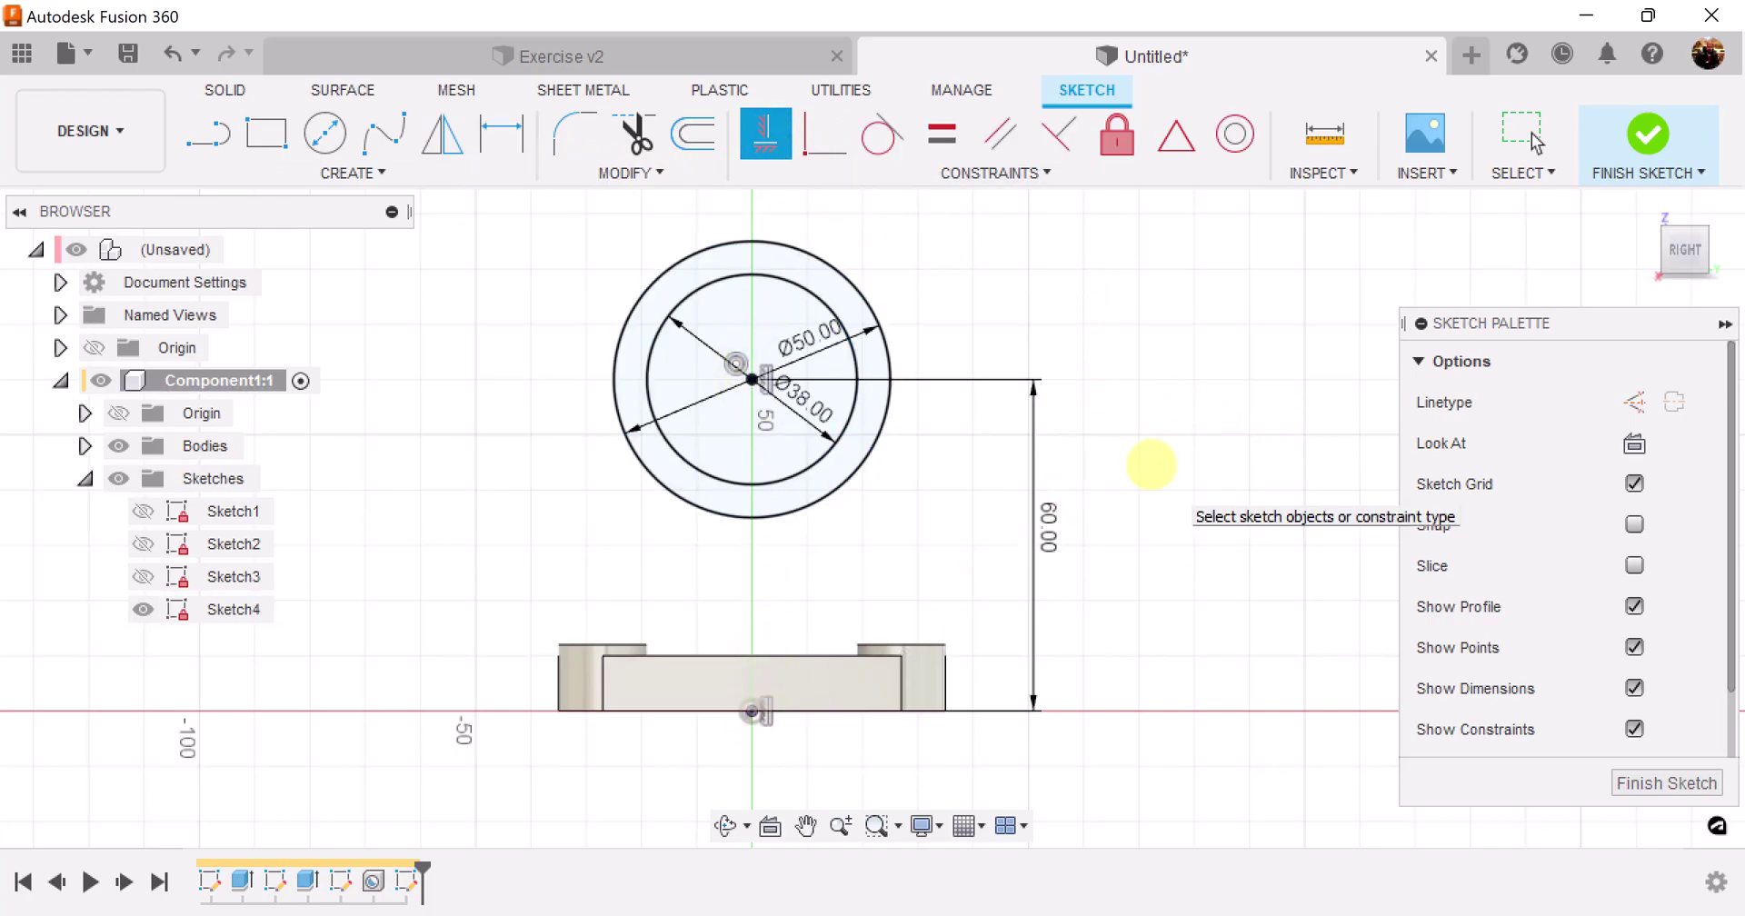
{"action": "left_click", "coordinate": [1667, 783]}
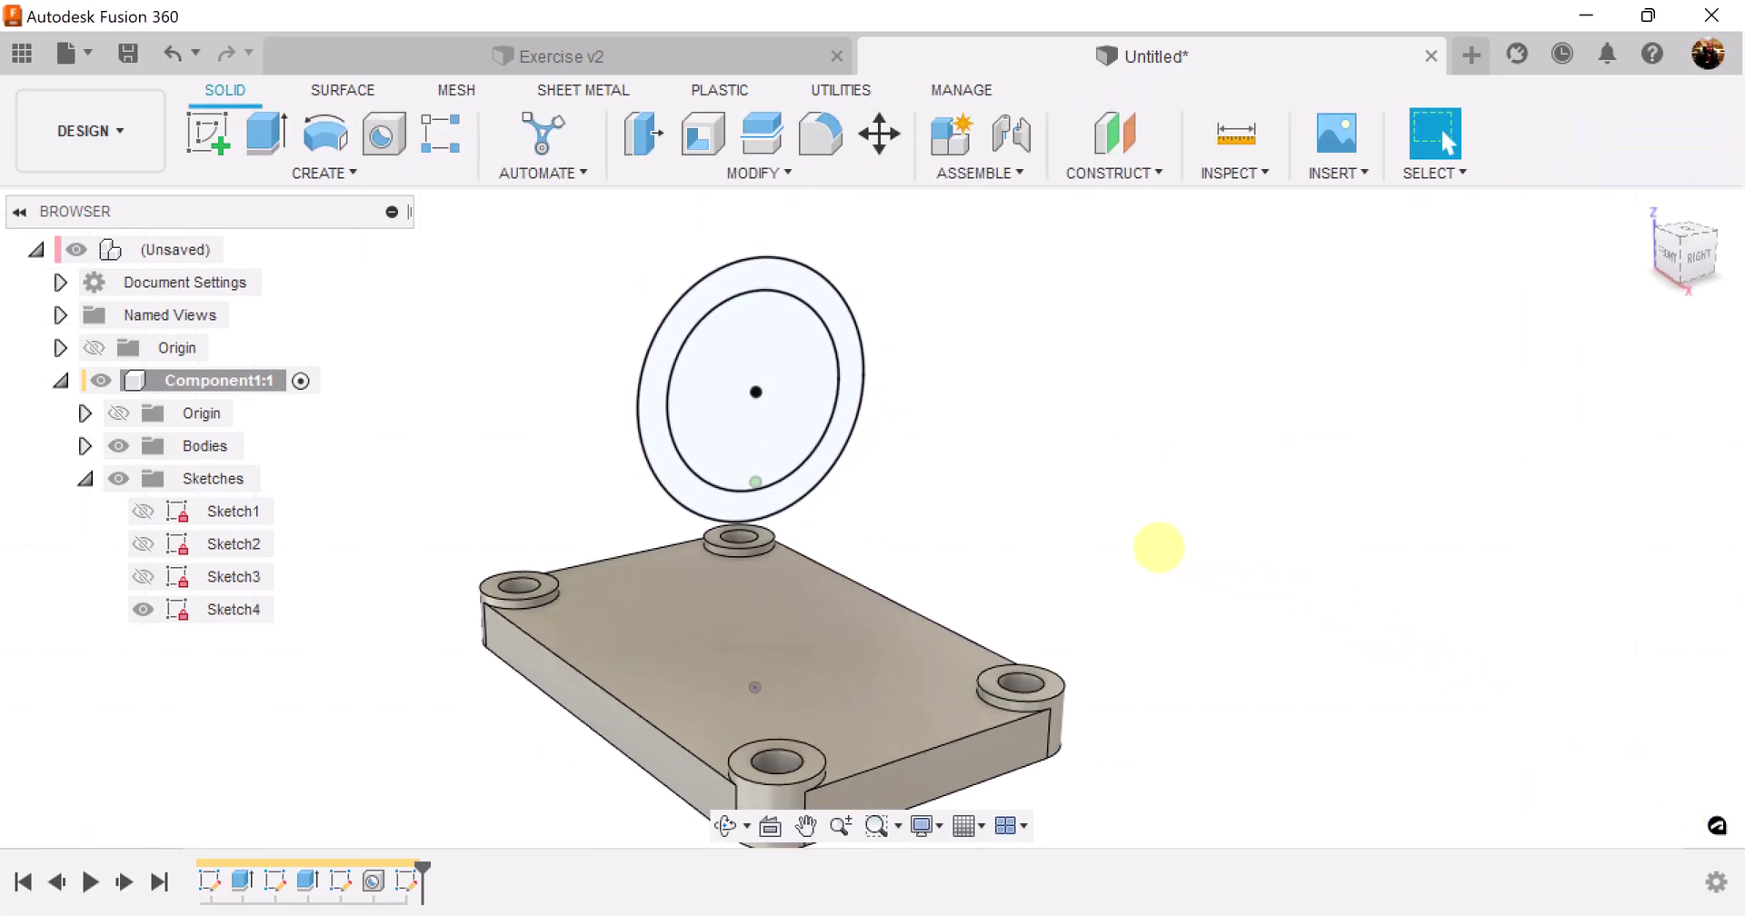
Step: Extrude the ring between the two circles symmetrically as a new body, with a whole length of 68 mm
{"action": "key", "text": "e"}
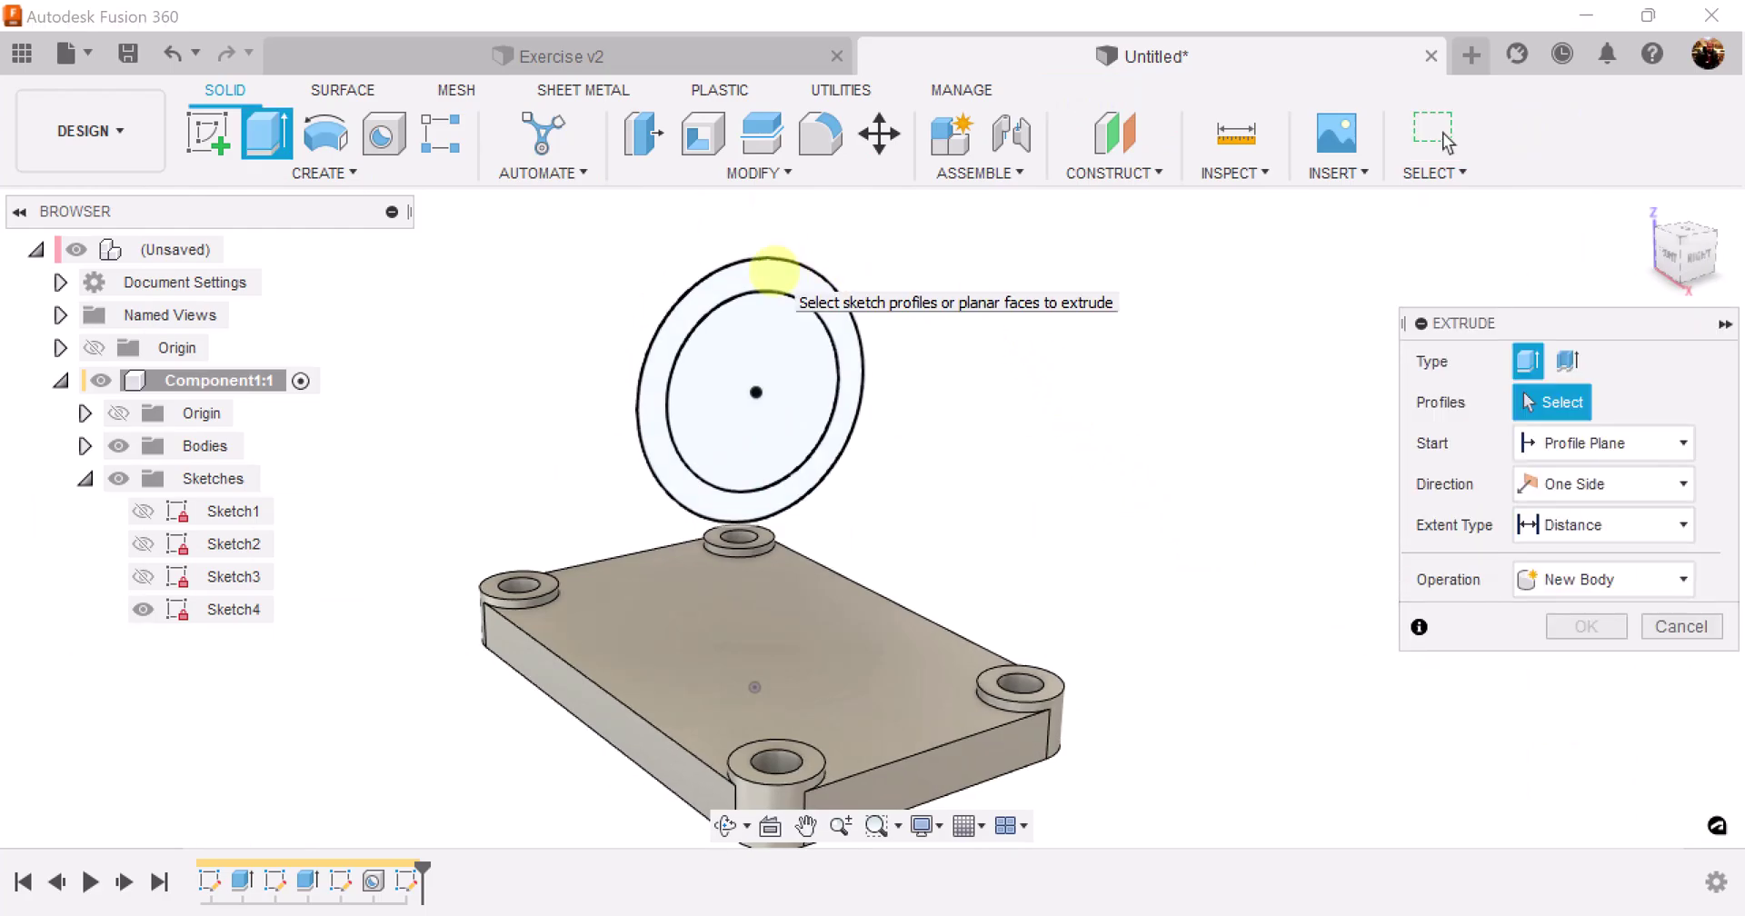
{"action": "left_click", "coordinate": [774, 270]}
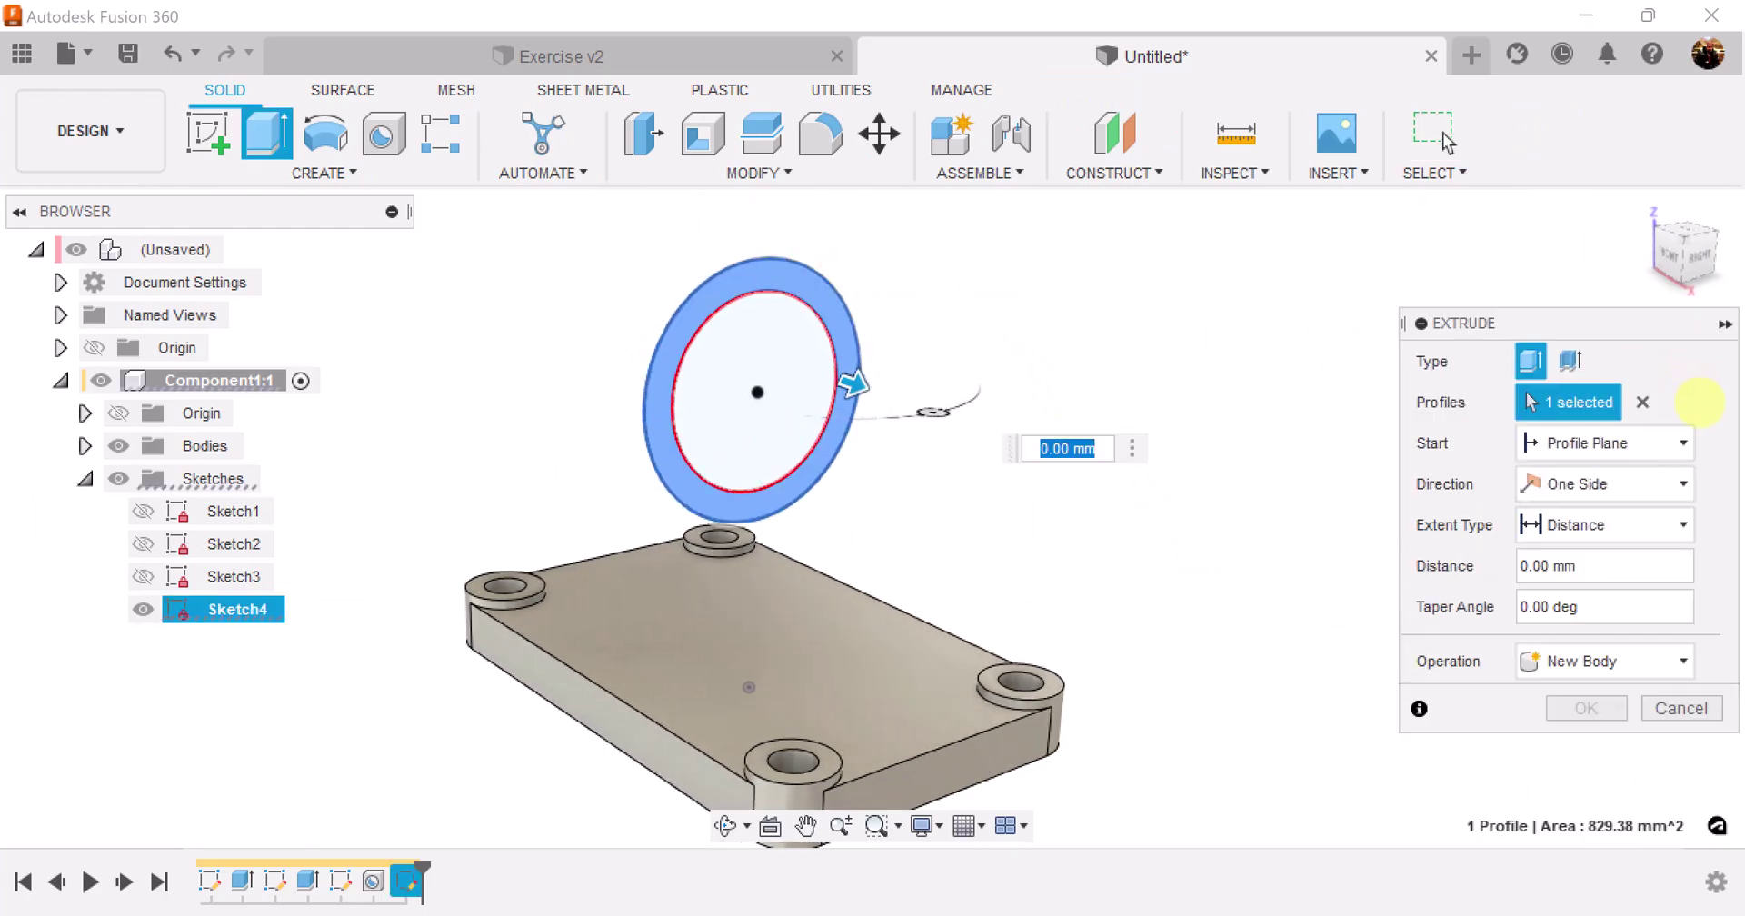
{"action": "left_click", "coordinate": [1670, 483]}
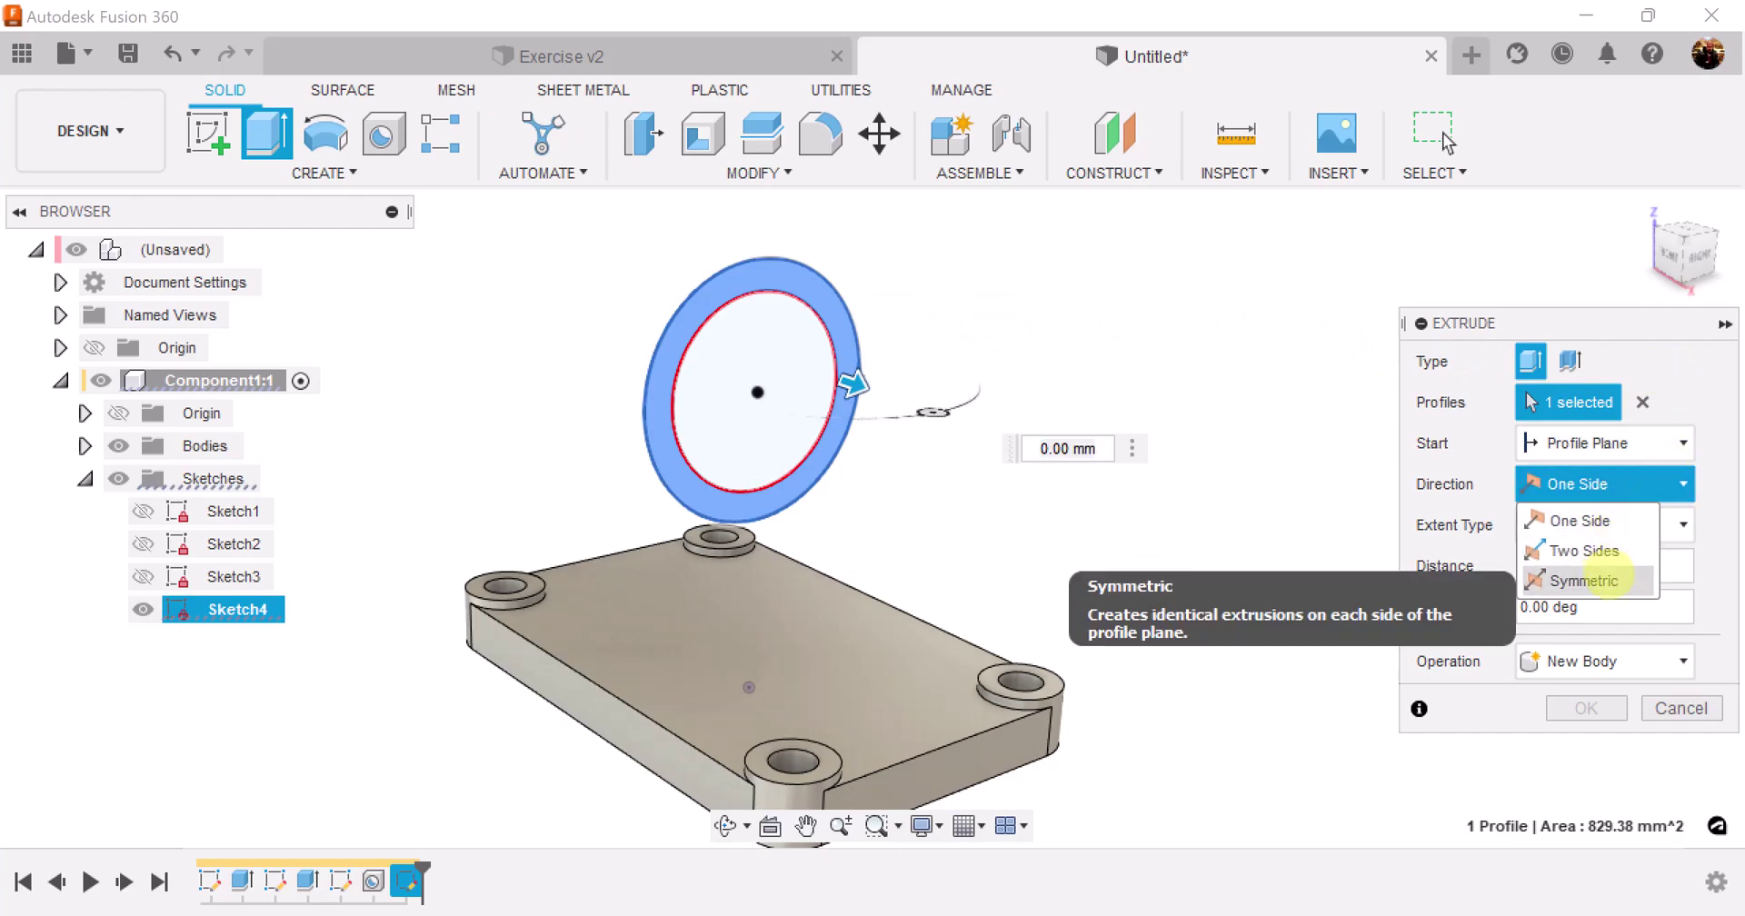
{"action": "left_click", "coordinate": [1602, 576]}
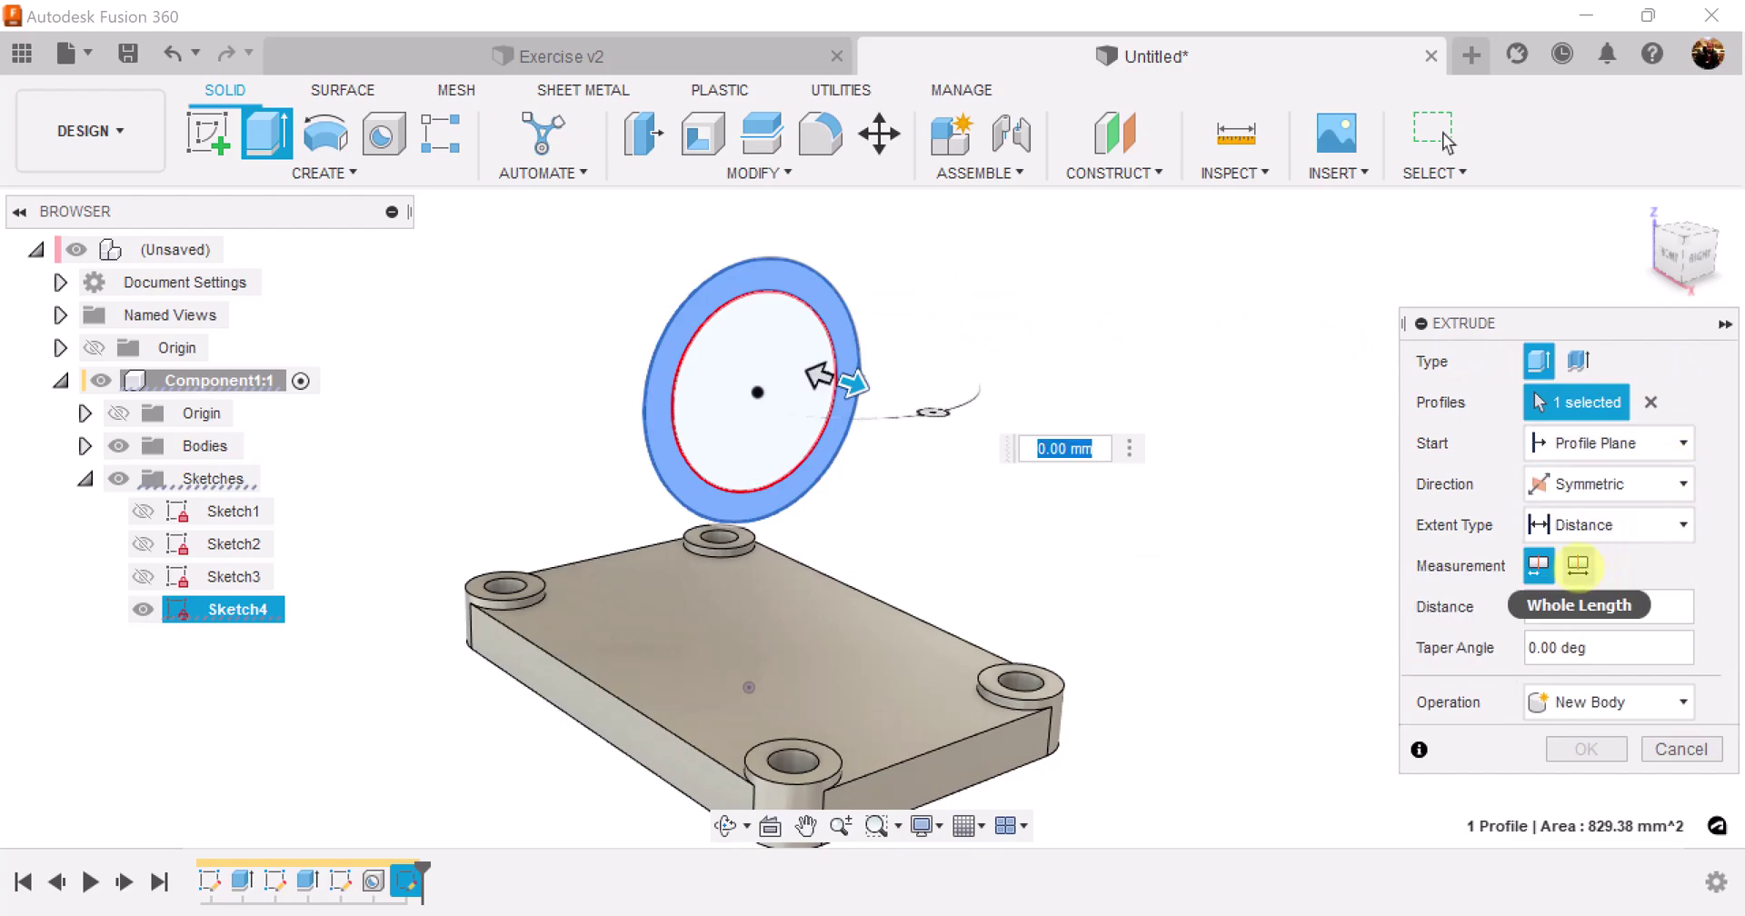
{"action": "left_click", "coordinate": [1580, 565]}
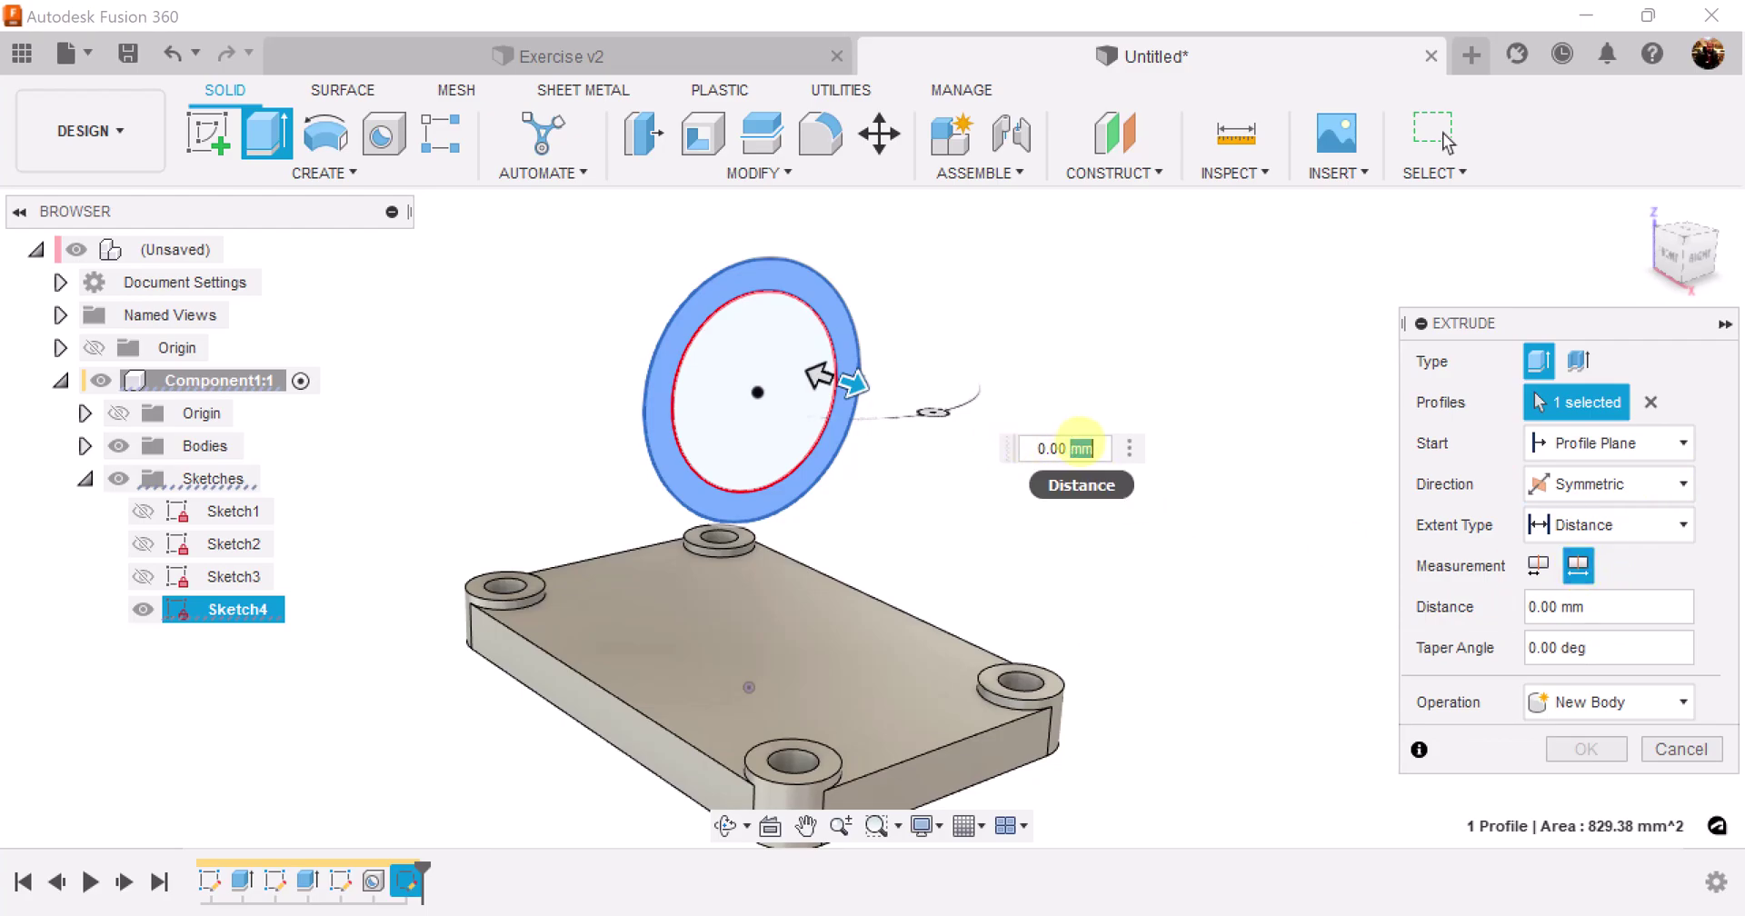
{"action": "key", "text": "Return"}
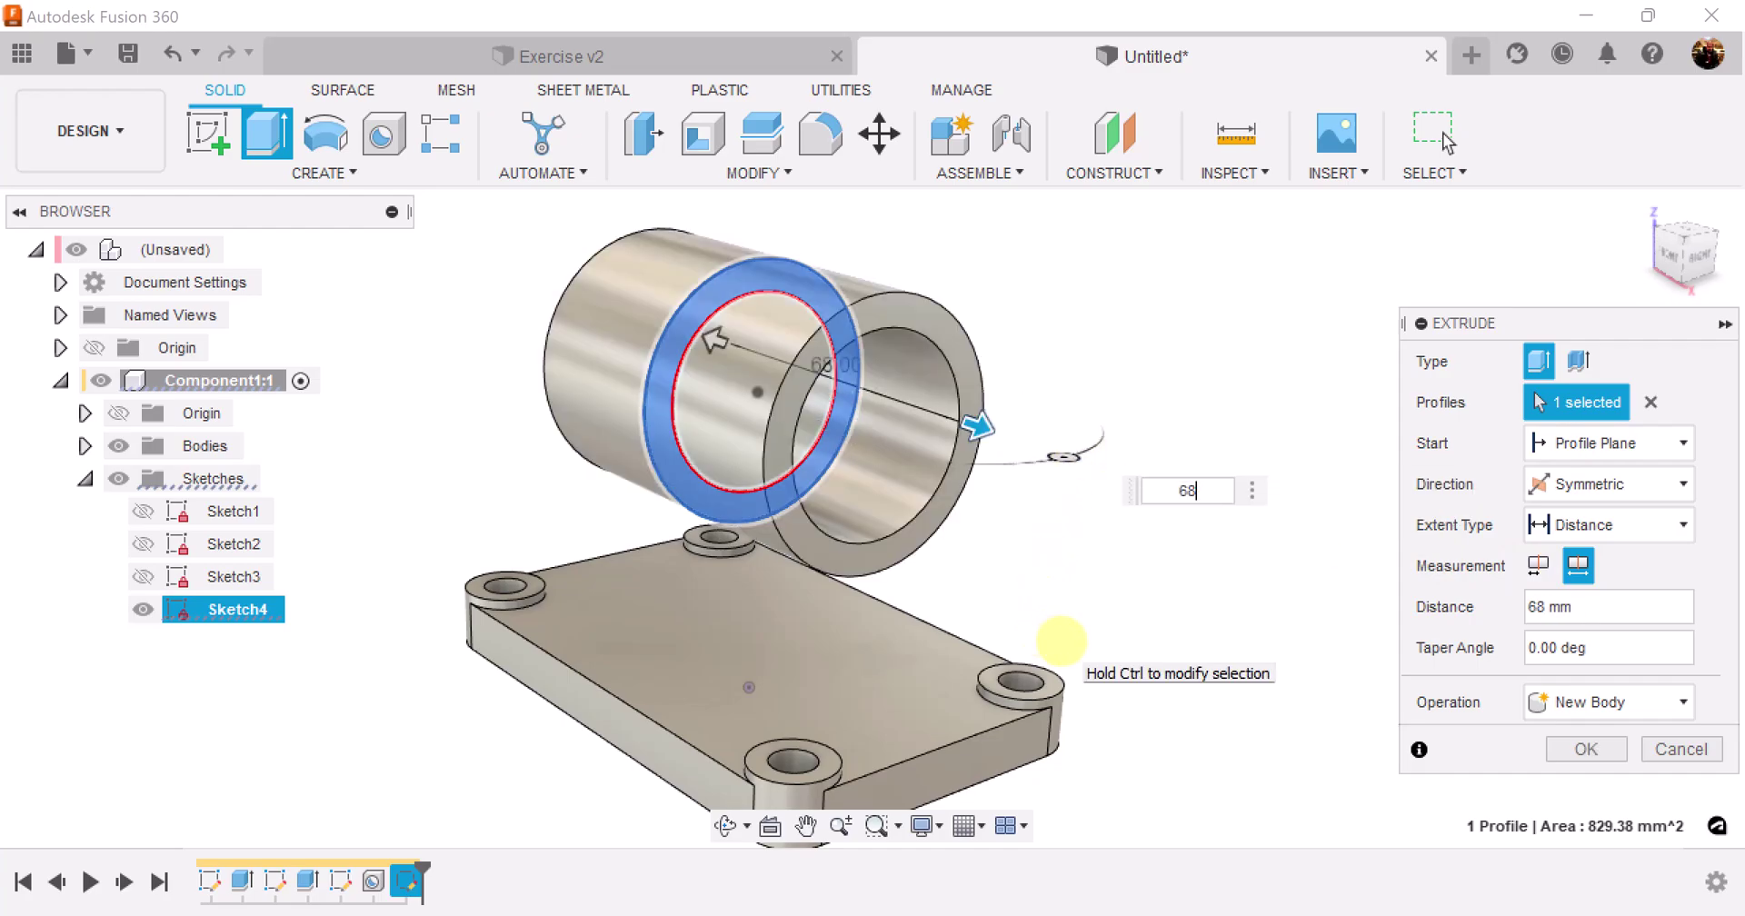
{"action": "left_click", "coordinate": [1587, 749]}
{"action": "mouse_move", "coordinate": [1298, 518]}
{"action": "middle_mouse_down", "text": "shift"}
{"action": "mouse_move", "coordinate": [694, 475]}
{"action": "mouse_move", "coordinate": [1134, 545]}
{"action": "mouse_move", "coordinate": [846, 546]}
{"action": "middle_mouse_up", "text": "shift"}
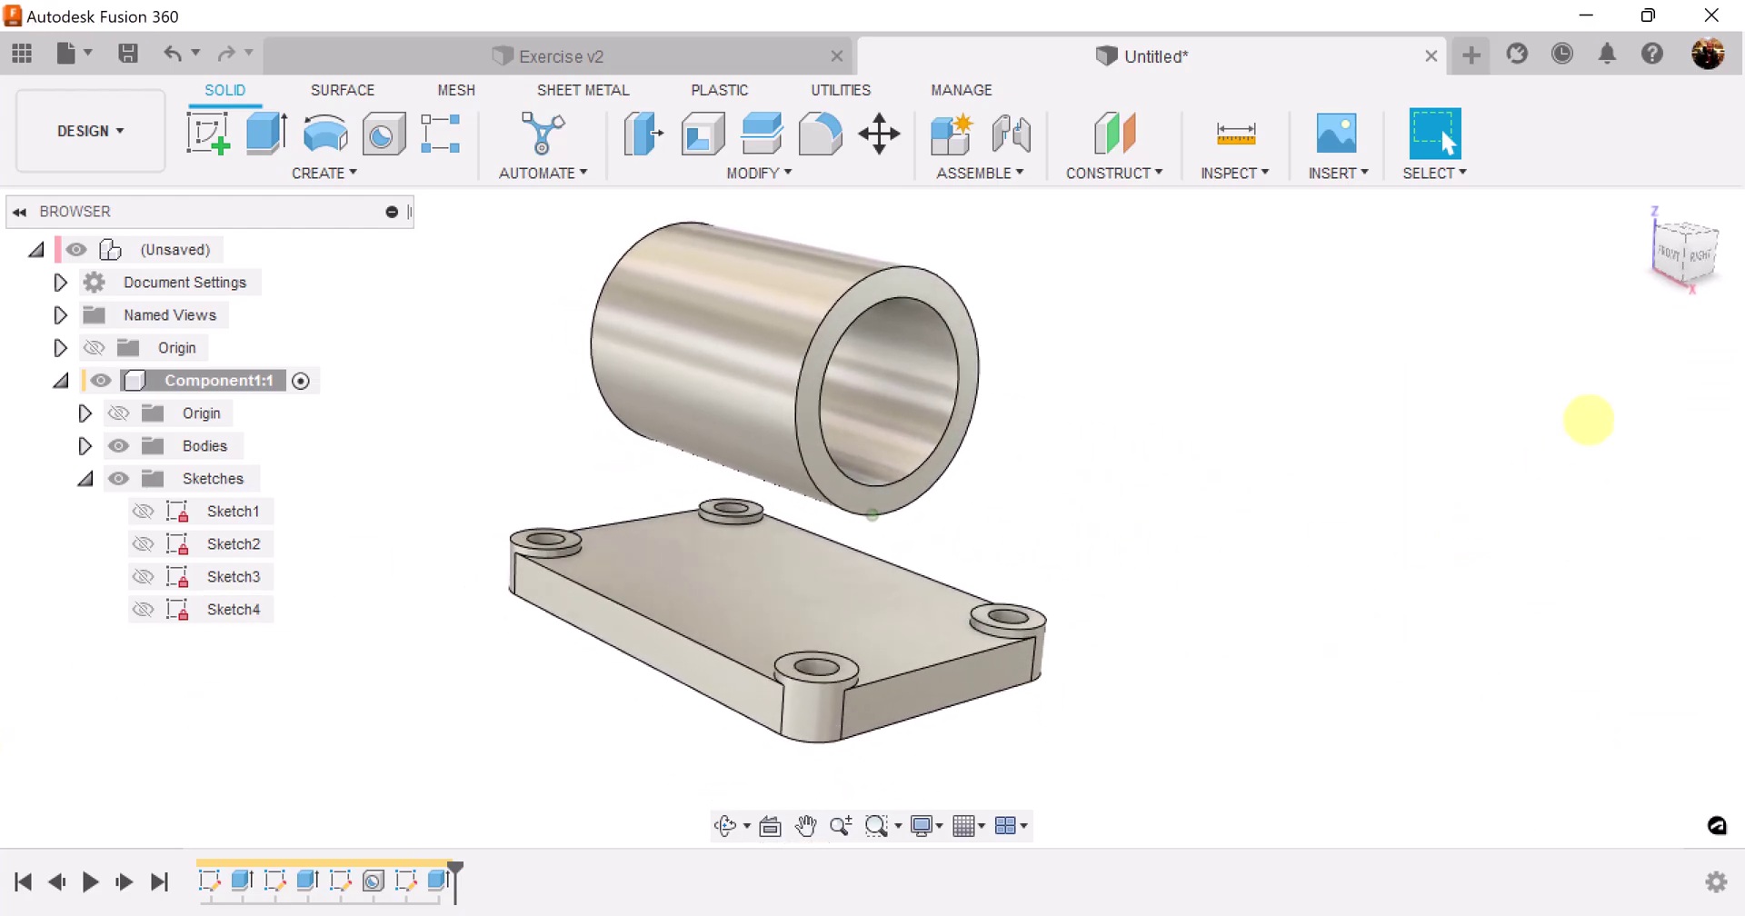
Step: On the vertical mid-plane across the cylinder, sketch a 60 mm diameter circle concentric with the cylinder's end circles
{"action": "key", "text": "ctrl+Tab"}
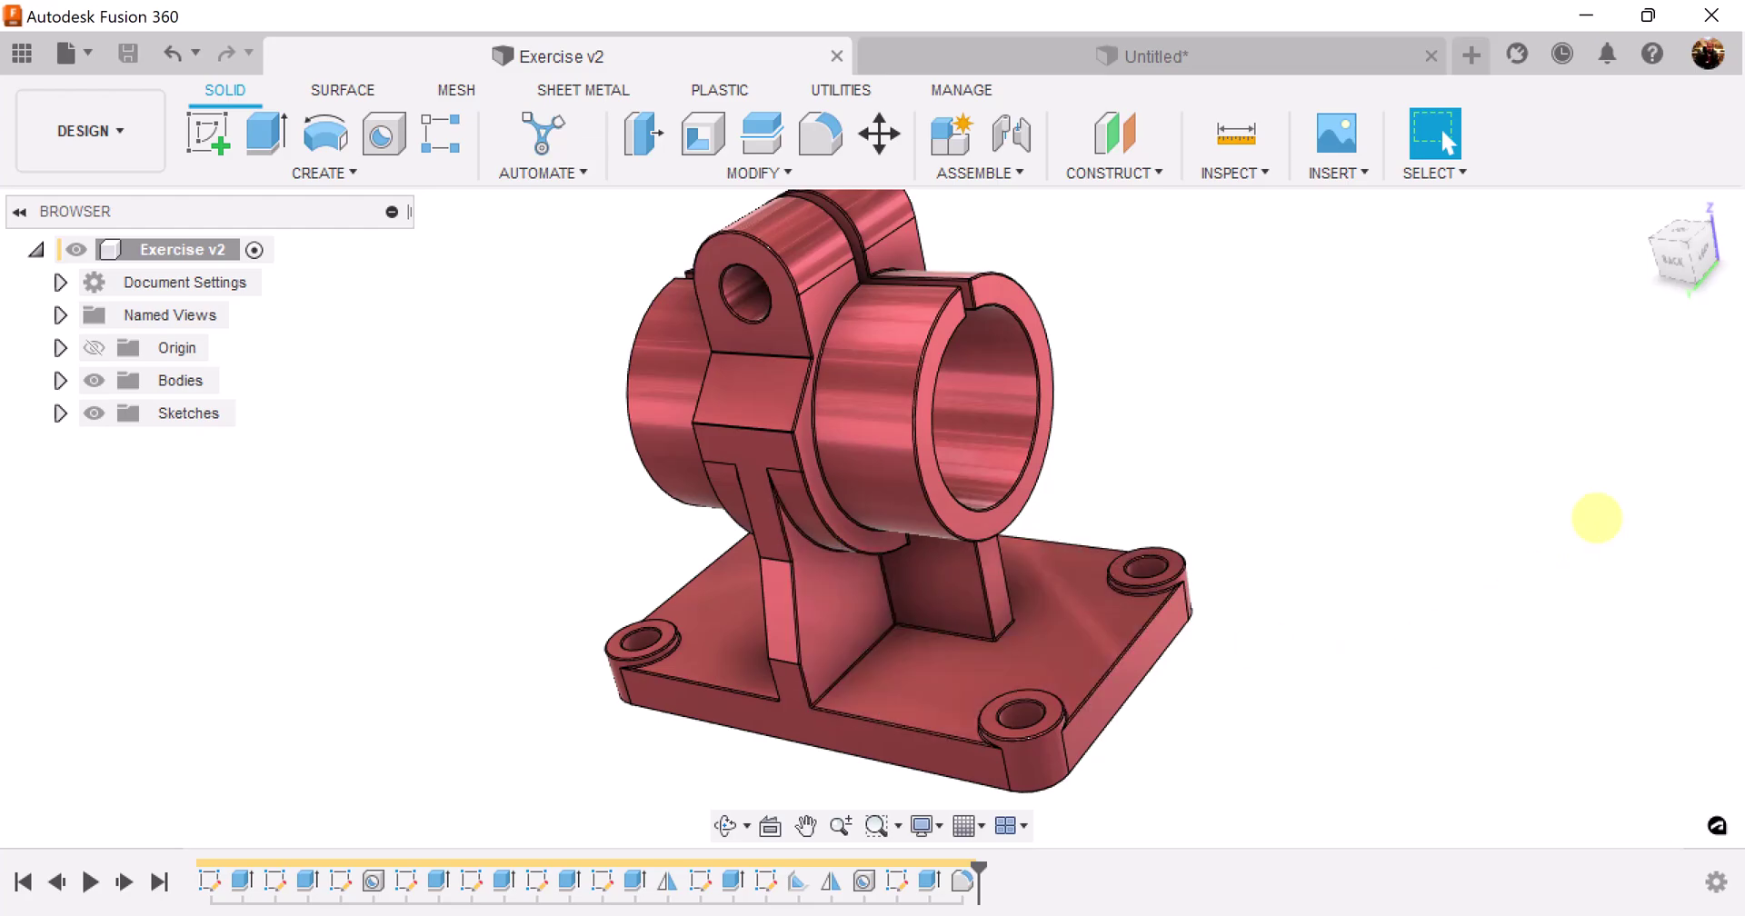
{"action": "left_click", "coordinate": [1218, 47]}
{"action": "middle_click_drag", "start_coordinate": [1256, 380], "coordinate": [1669, 272], "text": "shift"}
{"action": "left_click", "coordinate": [1692, 254]}
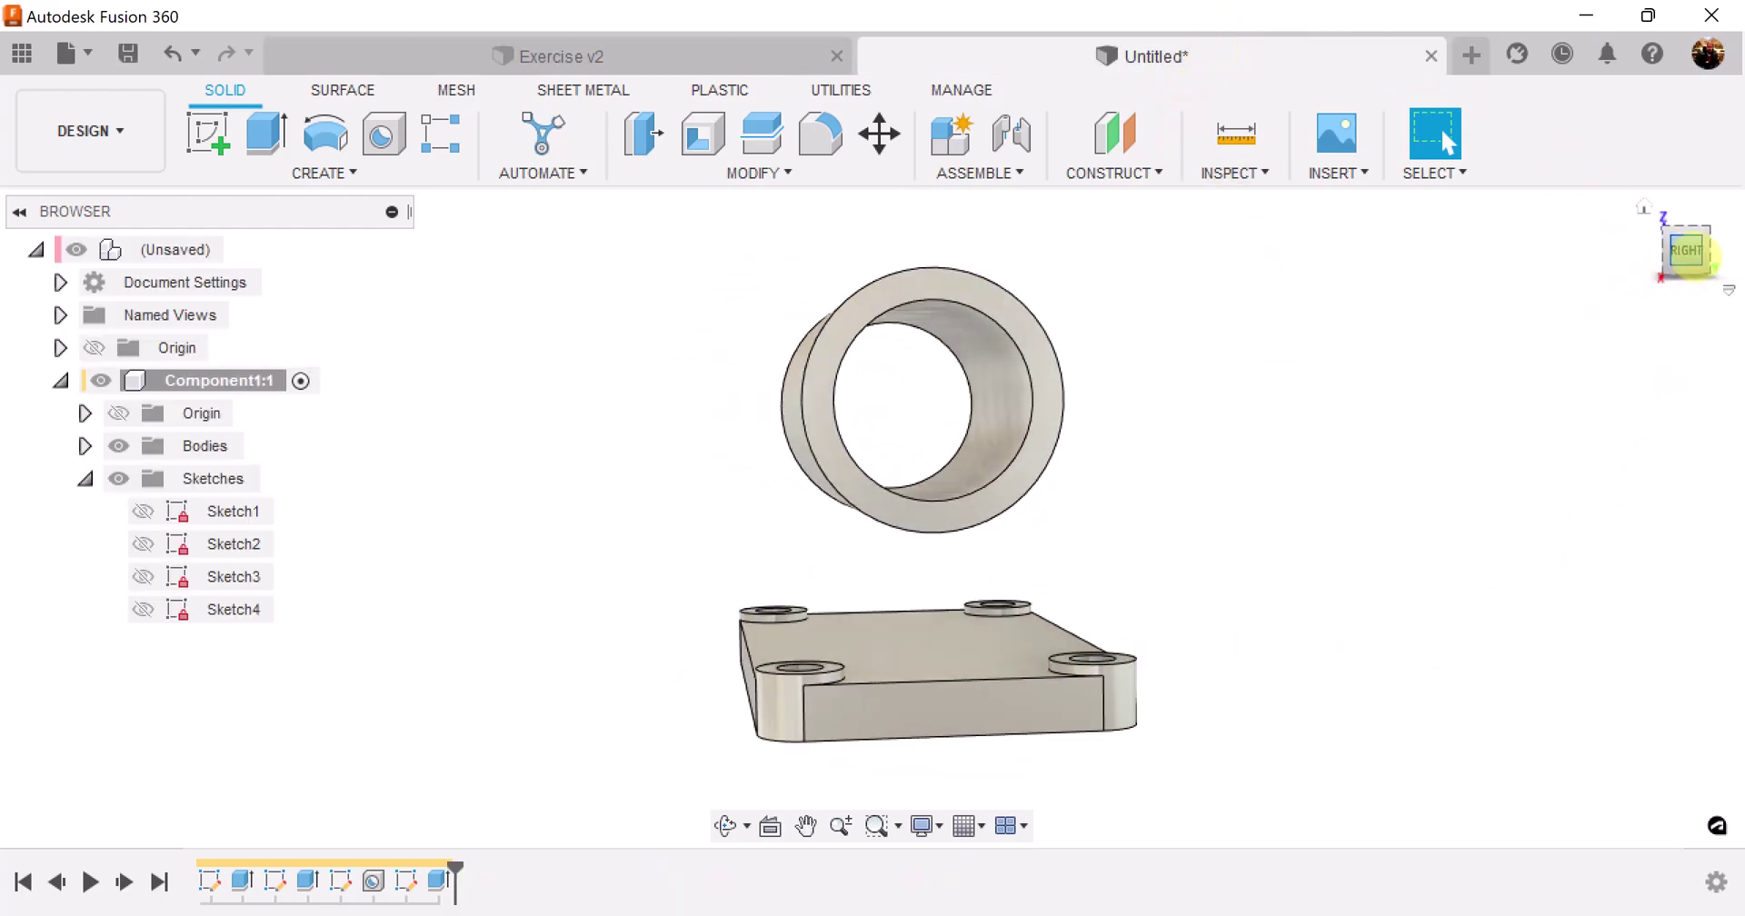
{"action": "middle_click_drag", "start_coordinate": [1382, 510], "coordinate": [1296, 507]}
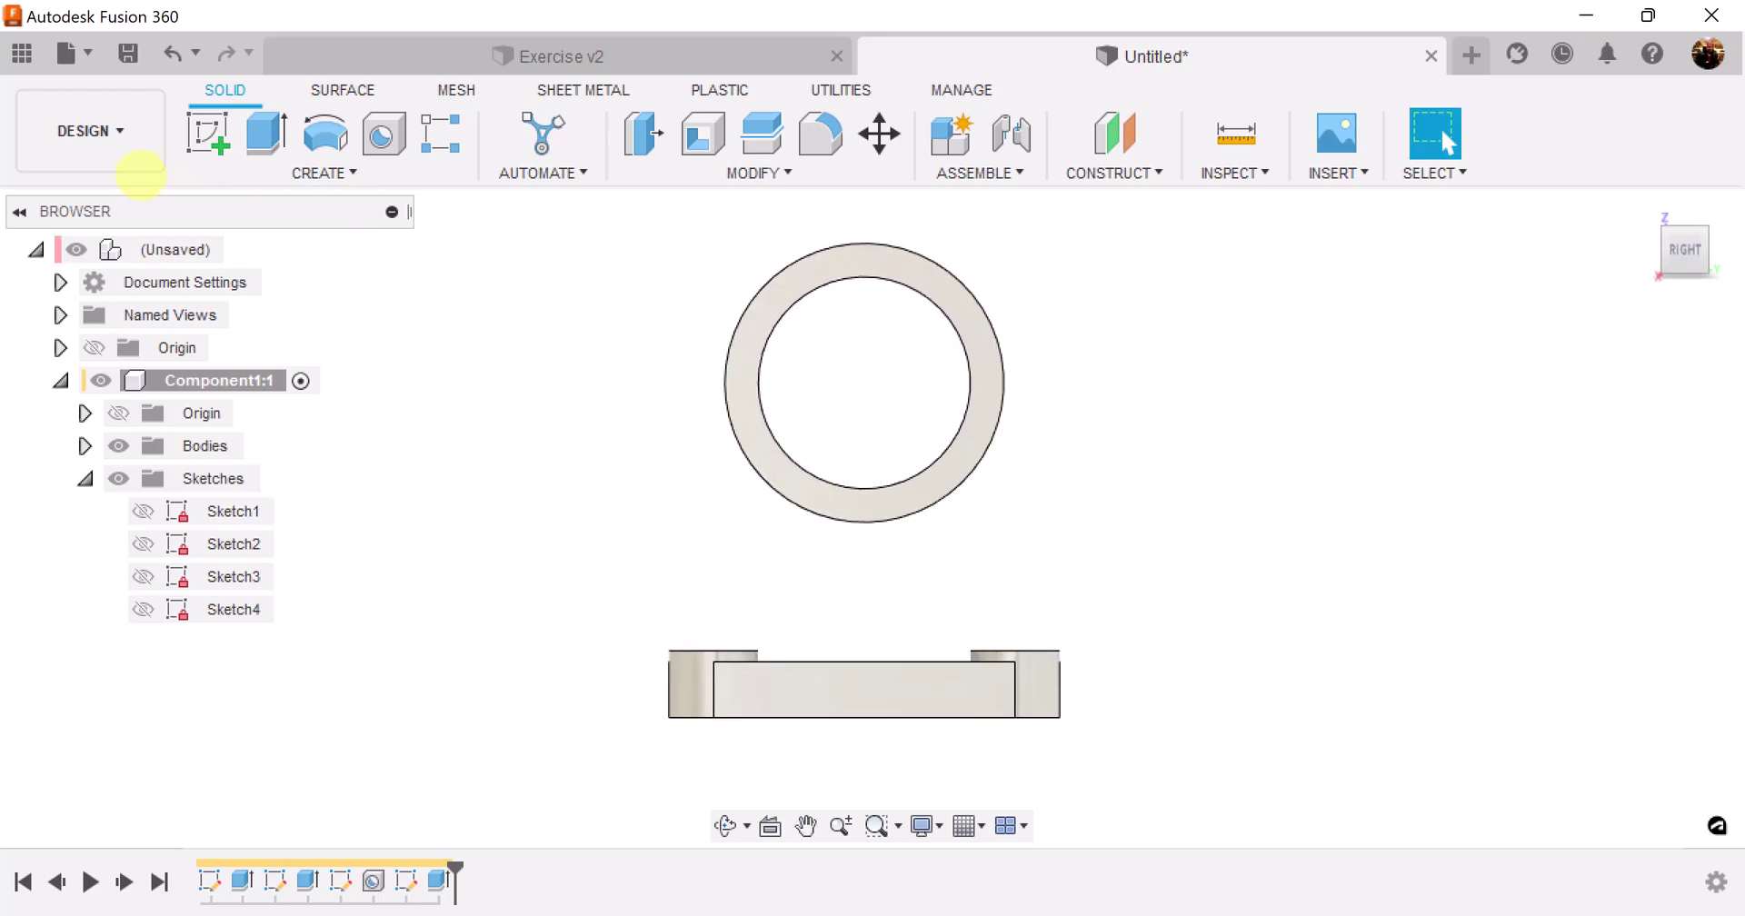
{"action": "left_click", "coordinate": [207, 133]}
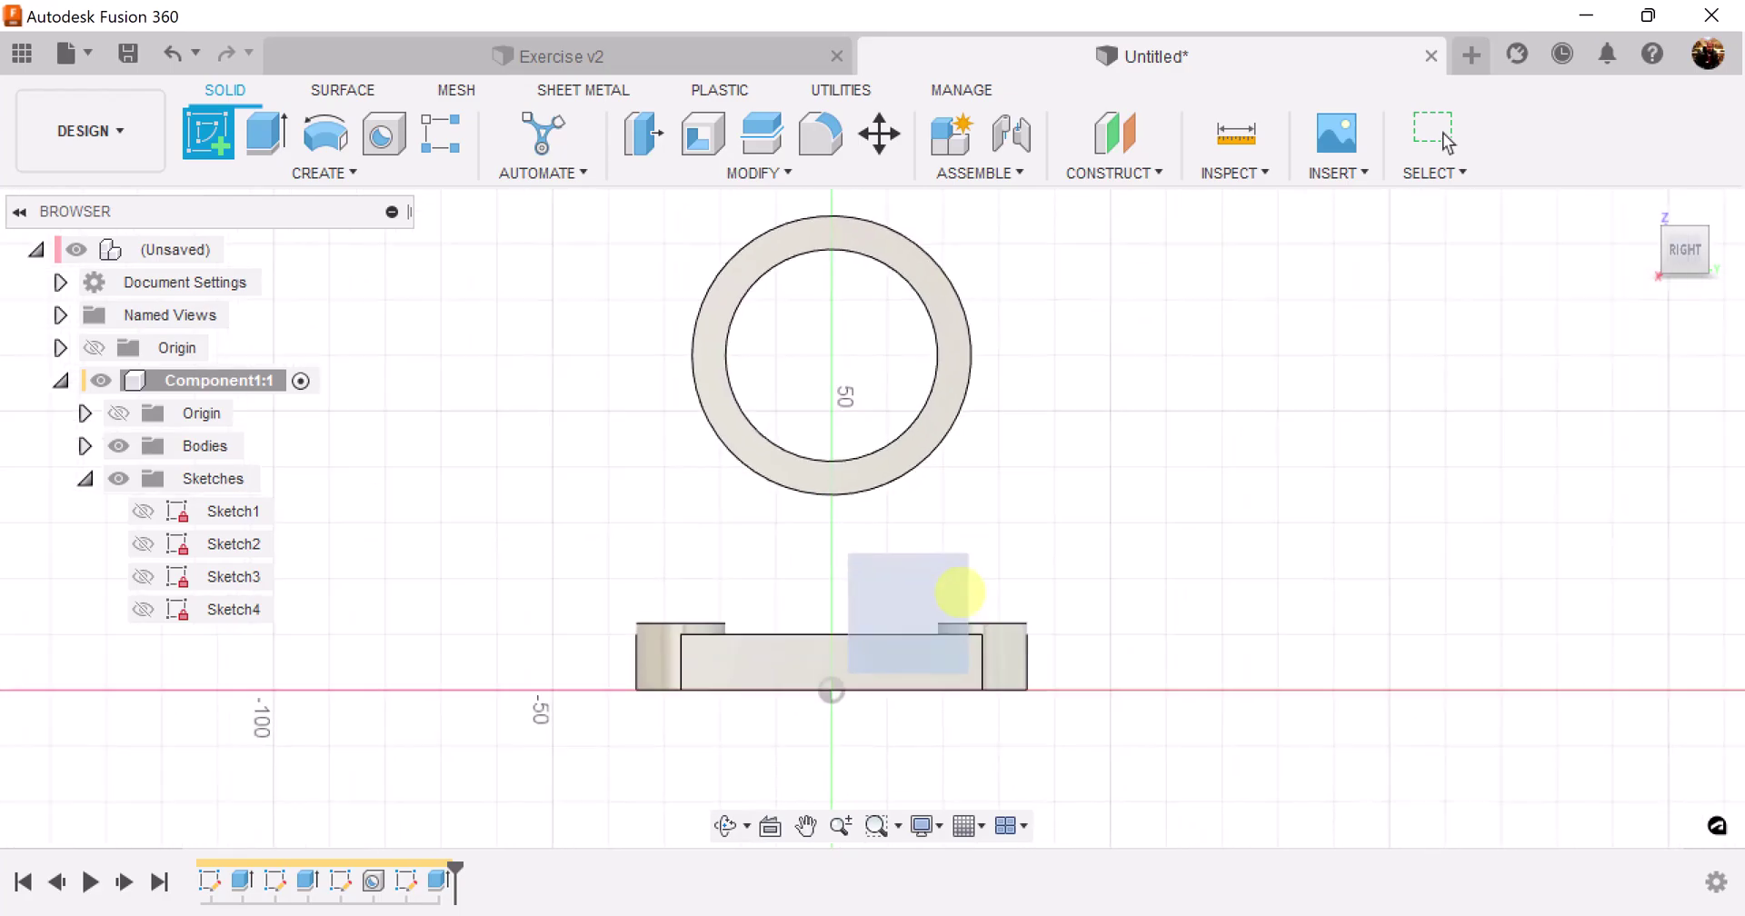
{"action": "left_click", "coordinate": [955, 587]}
{"action": "mouse_move", "coordinate": [1094, 479]}
{"action": "middle_mouse_down"}
{"action": "mouse_move", "coordinate": [1113, 569]}
{"action": "mouse_move", "coordinate": [1187, 586]}
{"action": "middle_mouse_up"}
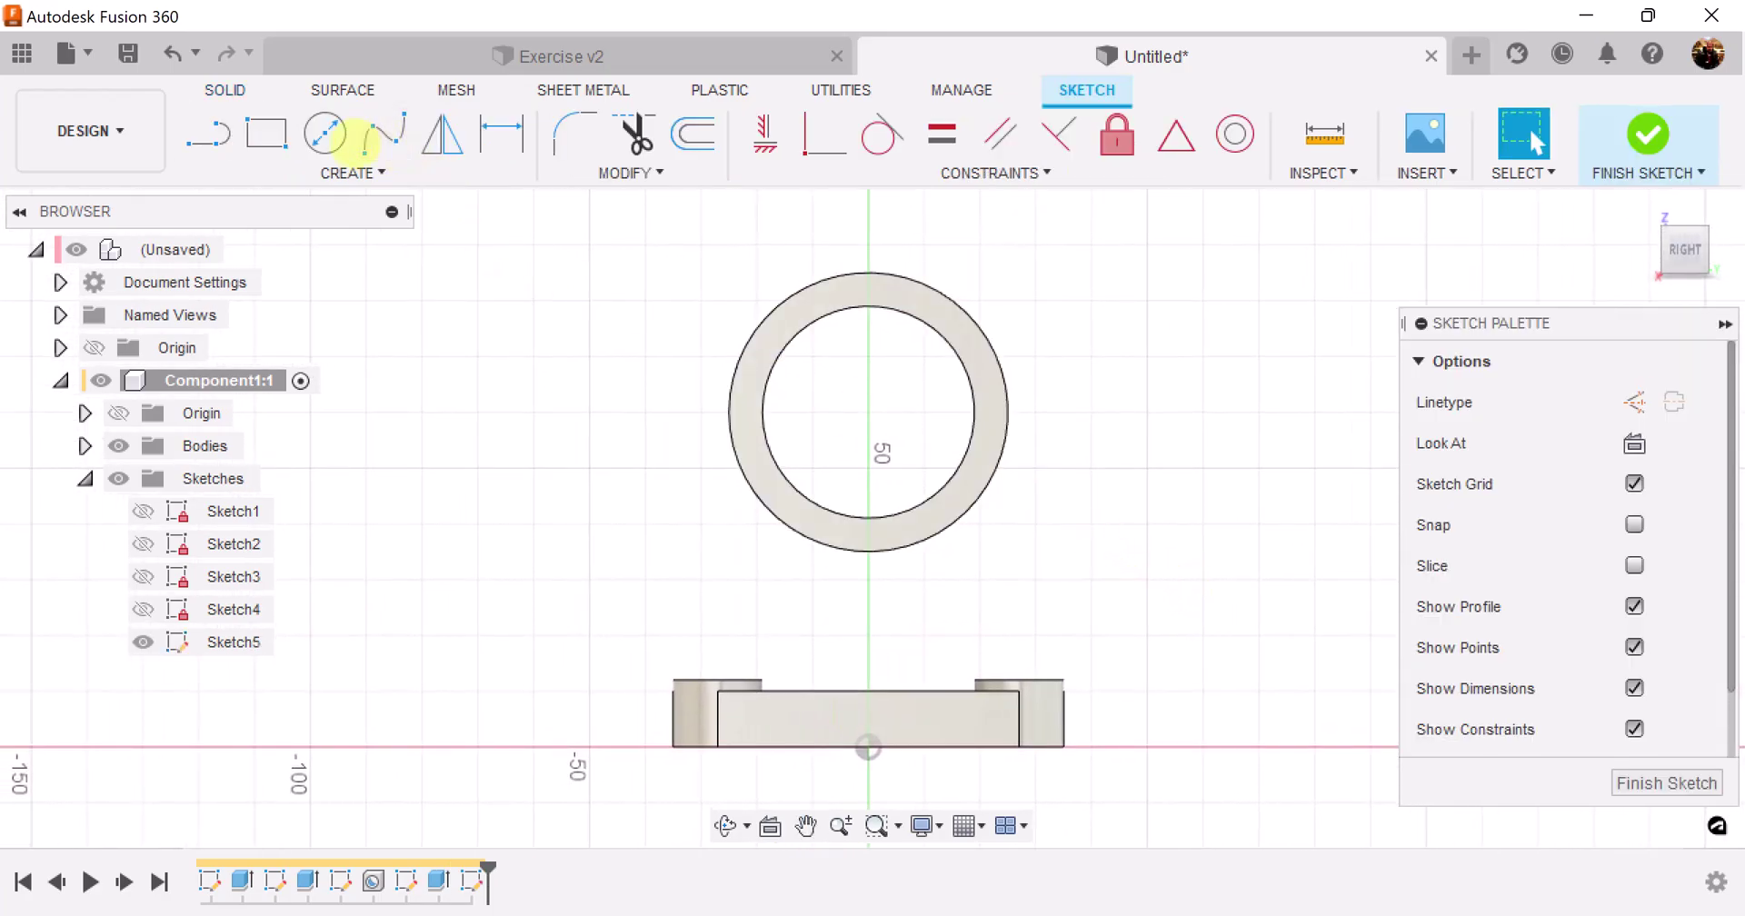
{"action": "left_click", "coordinate": [324, 133]}
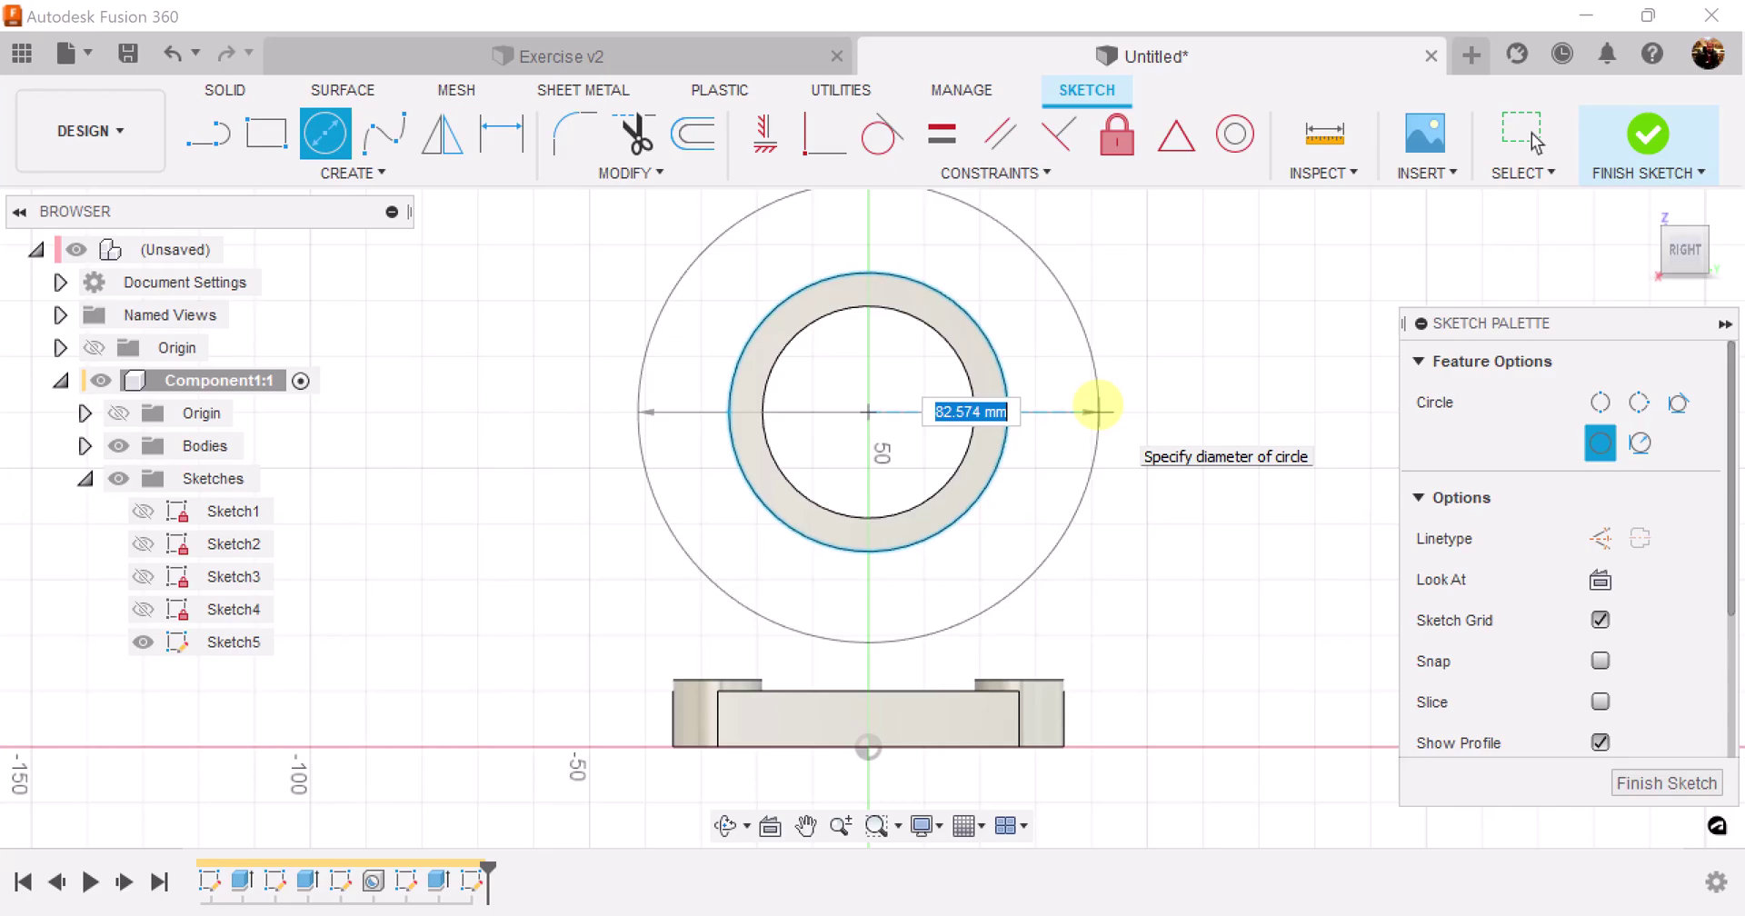
{"action": "key", "text": "Tab"}
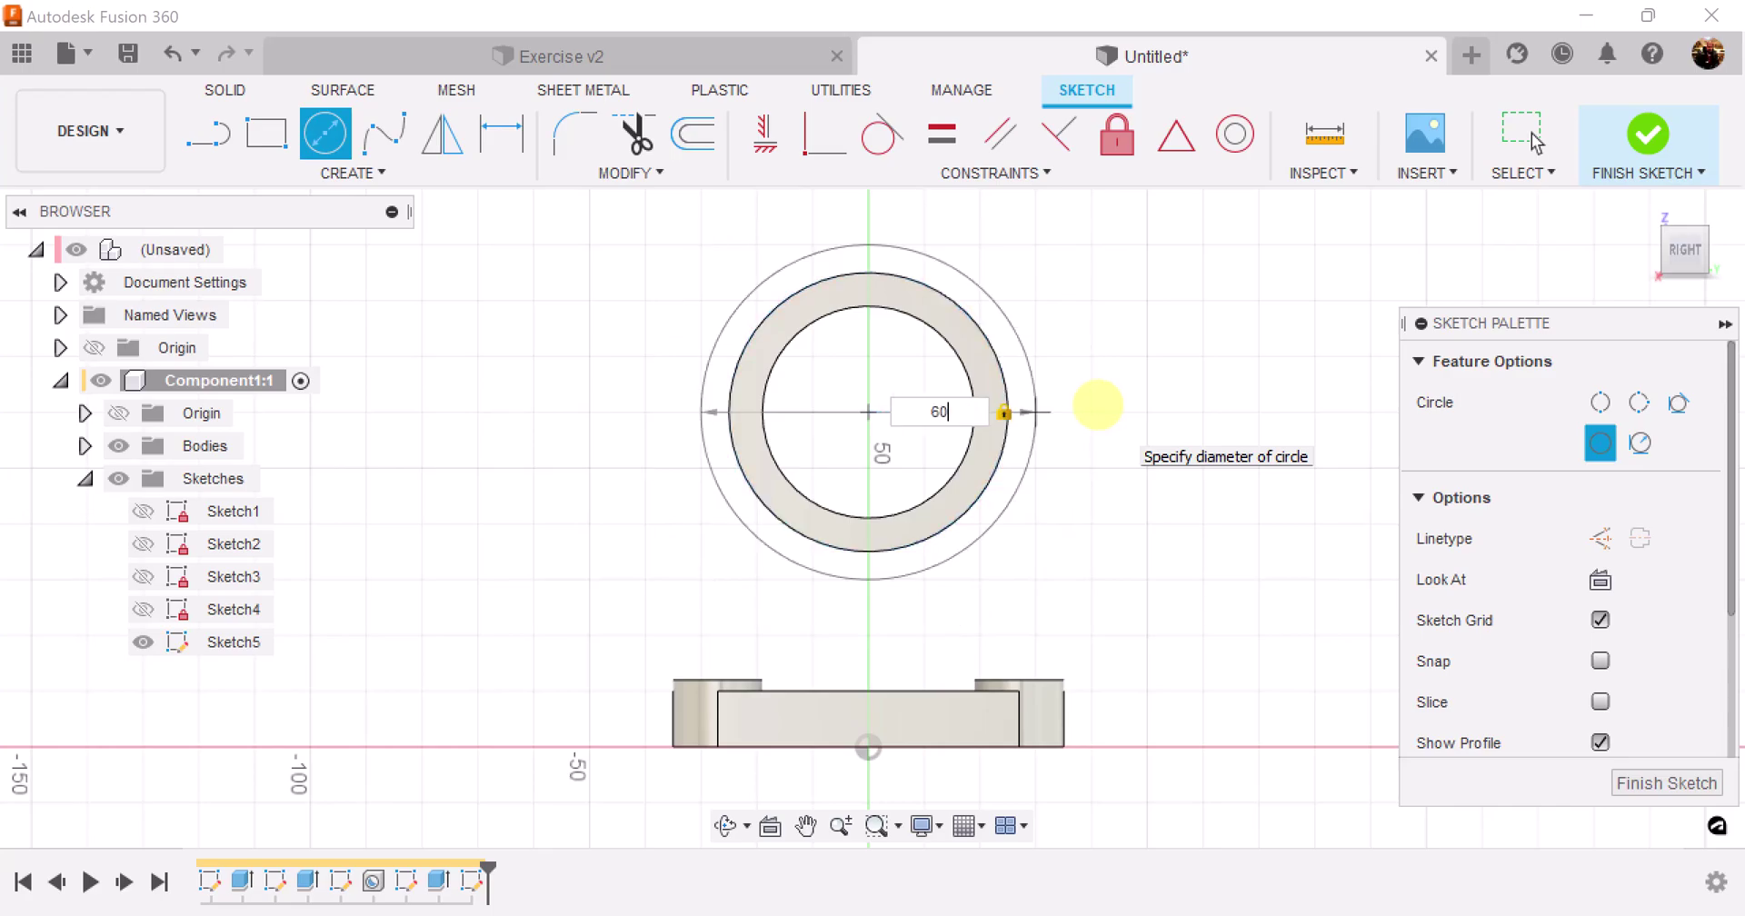
{"action": "key", "text": "Return"}
{"action": "key", "text": "Escape"}
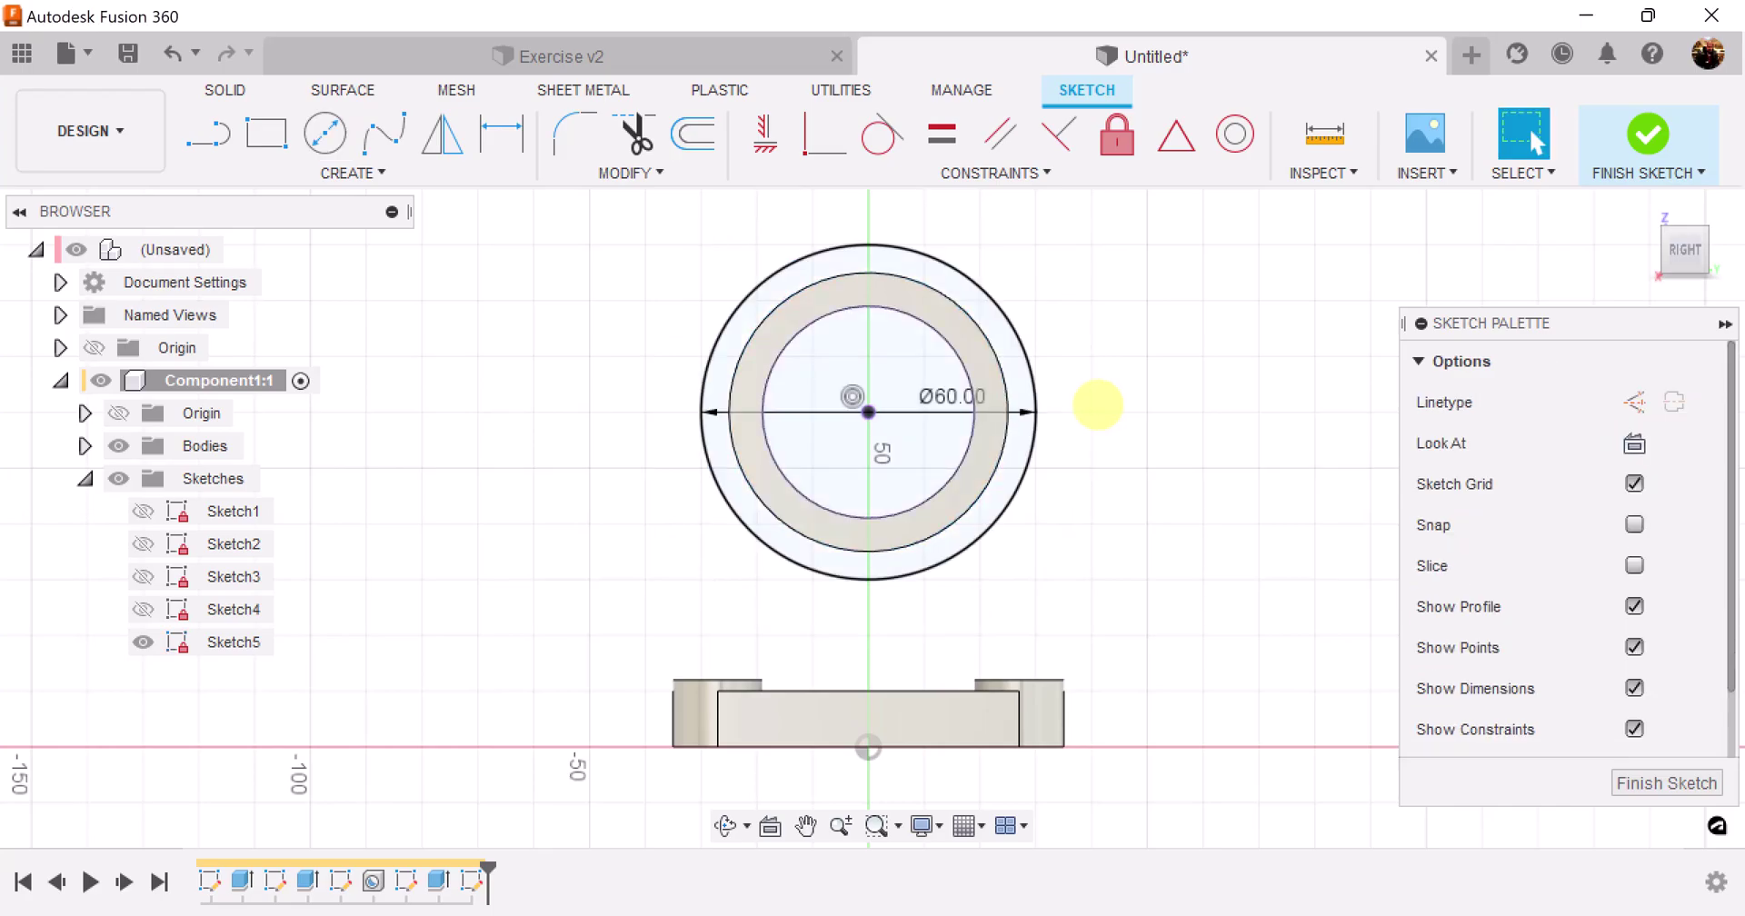
Step: Sketch a rectangle about 93 mm wide and 31 mm high over the upper half of the 60 mm circle
{"action": "middle_click_drag", "start_coordinate": [878, 275], "coordinate": [875, 316]}
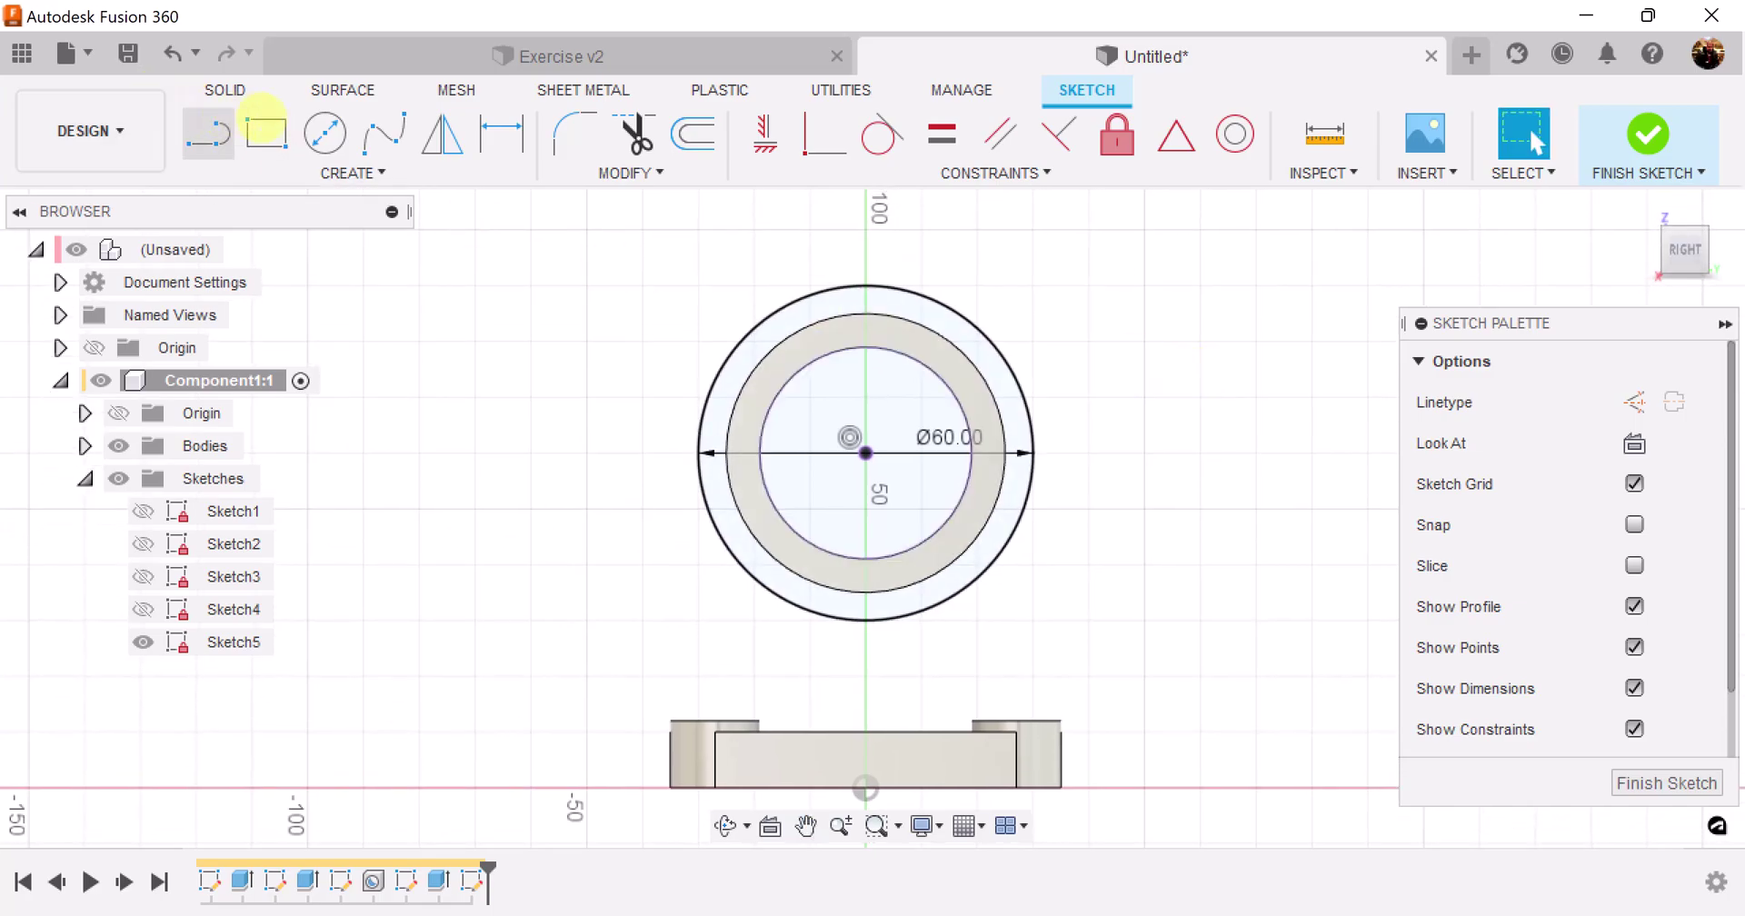
{"action": "left_click", "coordinate": [268, 132]}
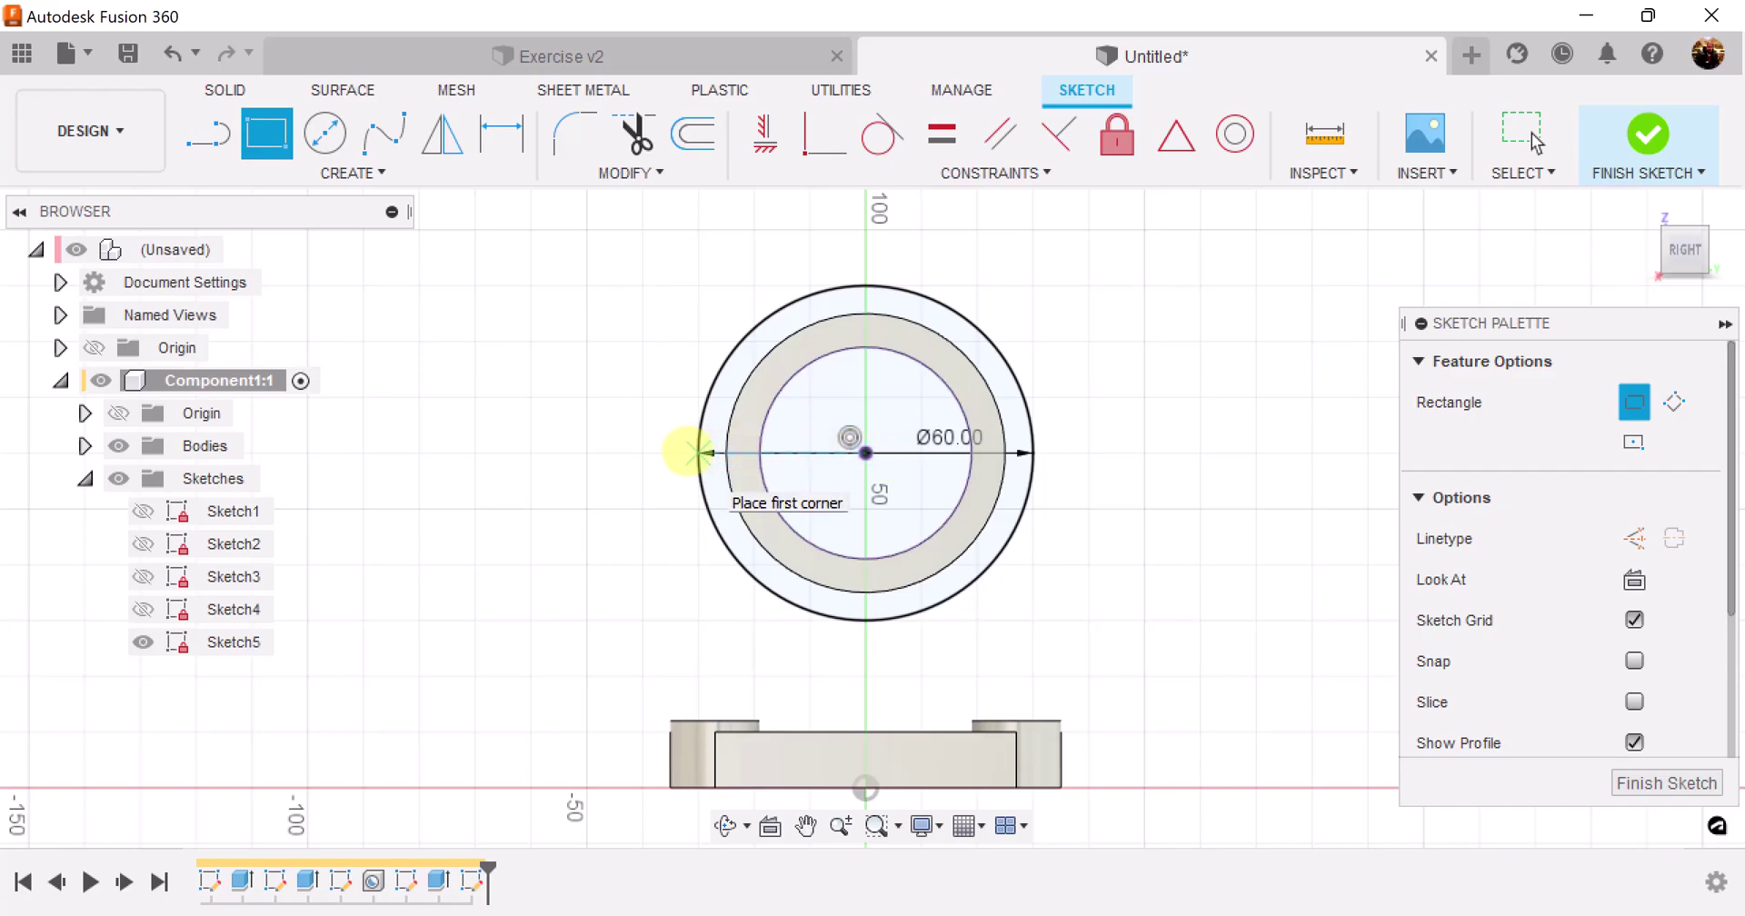
{"action": "left_click", "coordinate": [624, 281]}
{"action": "key", "text": "Tab"}
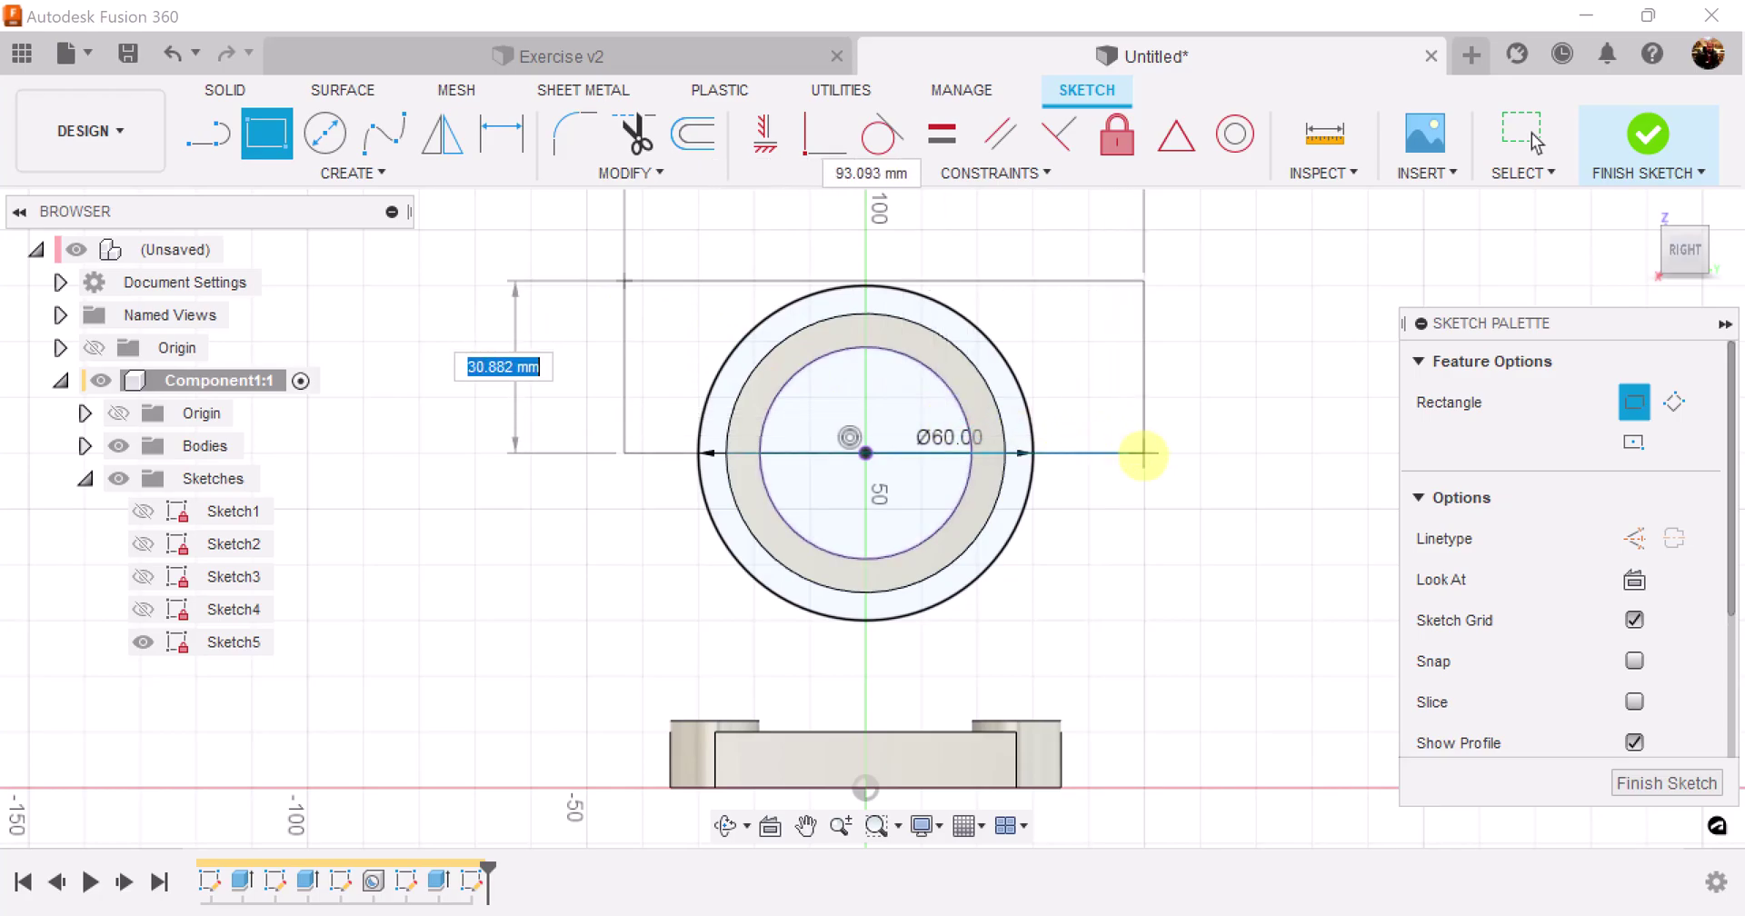
{"action": "left_click", "coordinate": [1144, 453]}
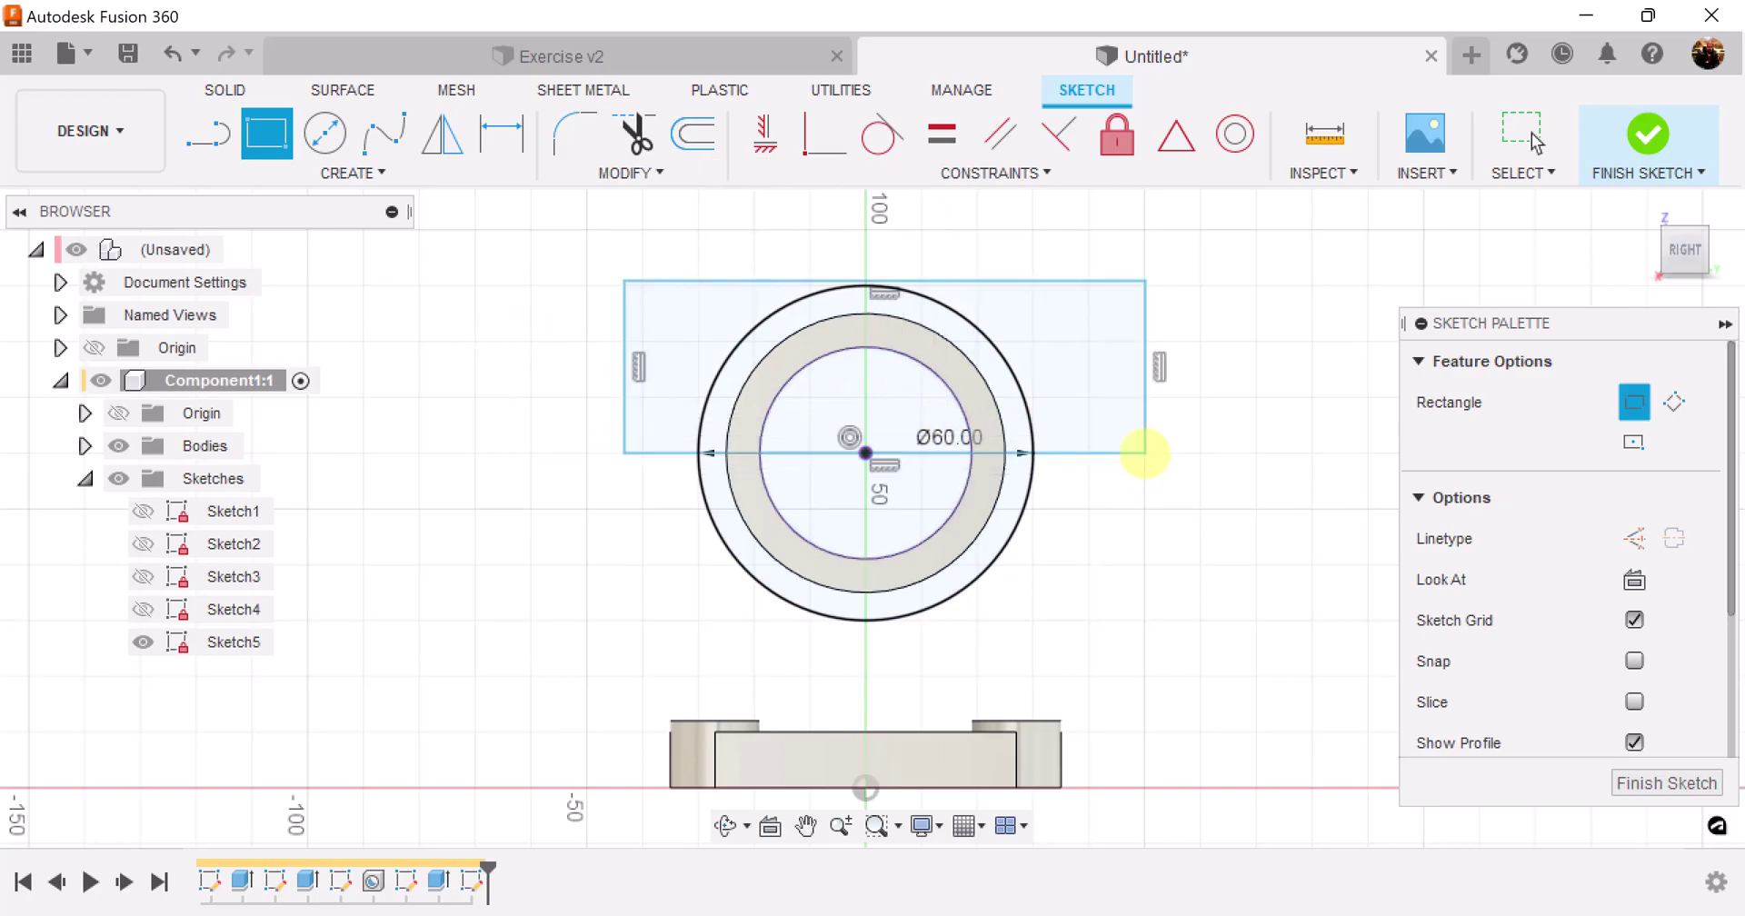
{"action": "scroll", "coordinate": [1208, 389], "scroll_direction": "up", "scroll_amount": 4}
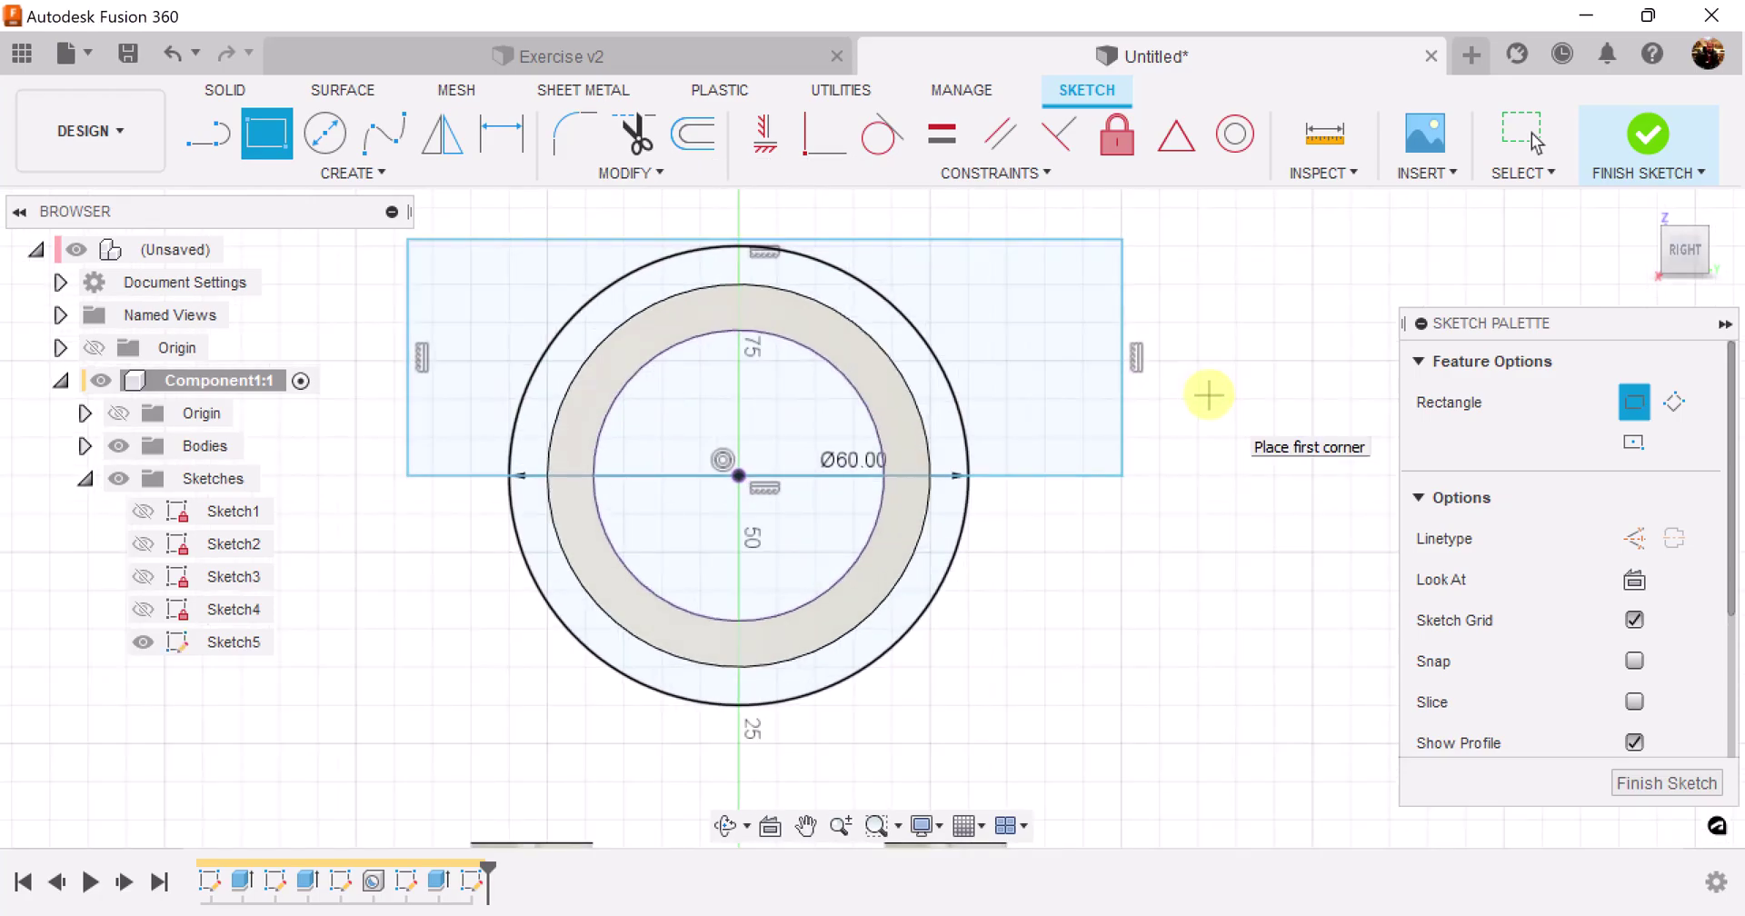
{"action": "middle_click_drag", "start_coordinate": [1169, 499], "coordinate": [1219, 522]}
{"action": "key", "text": "r"}
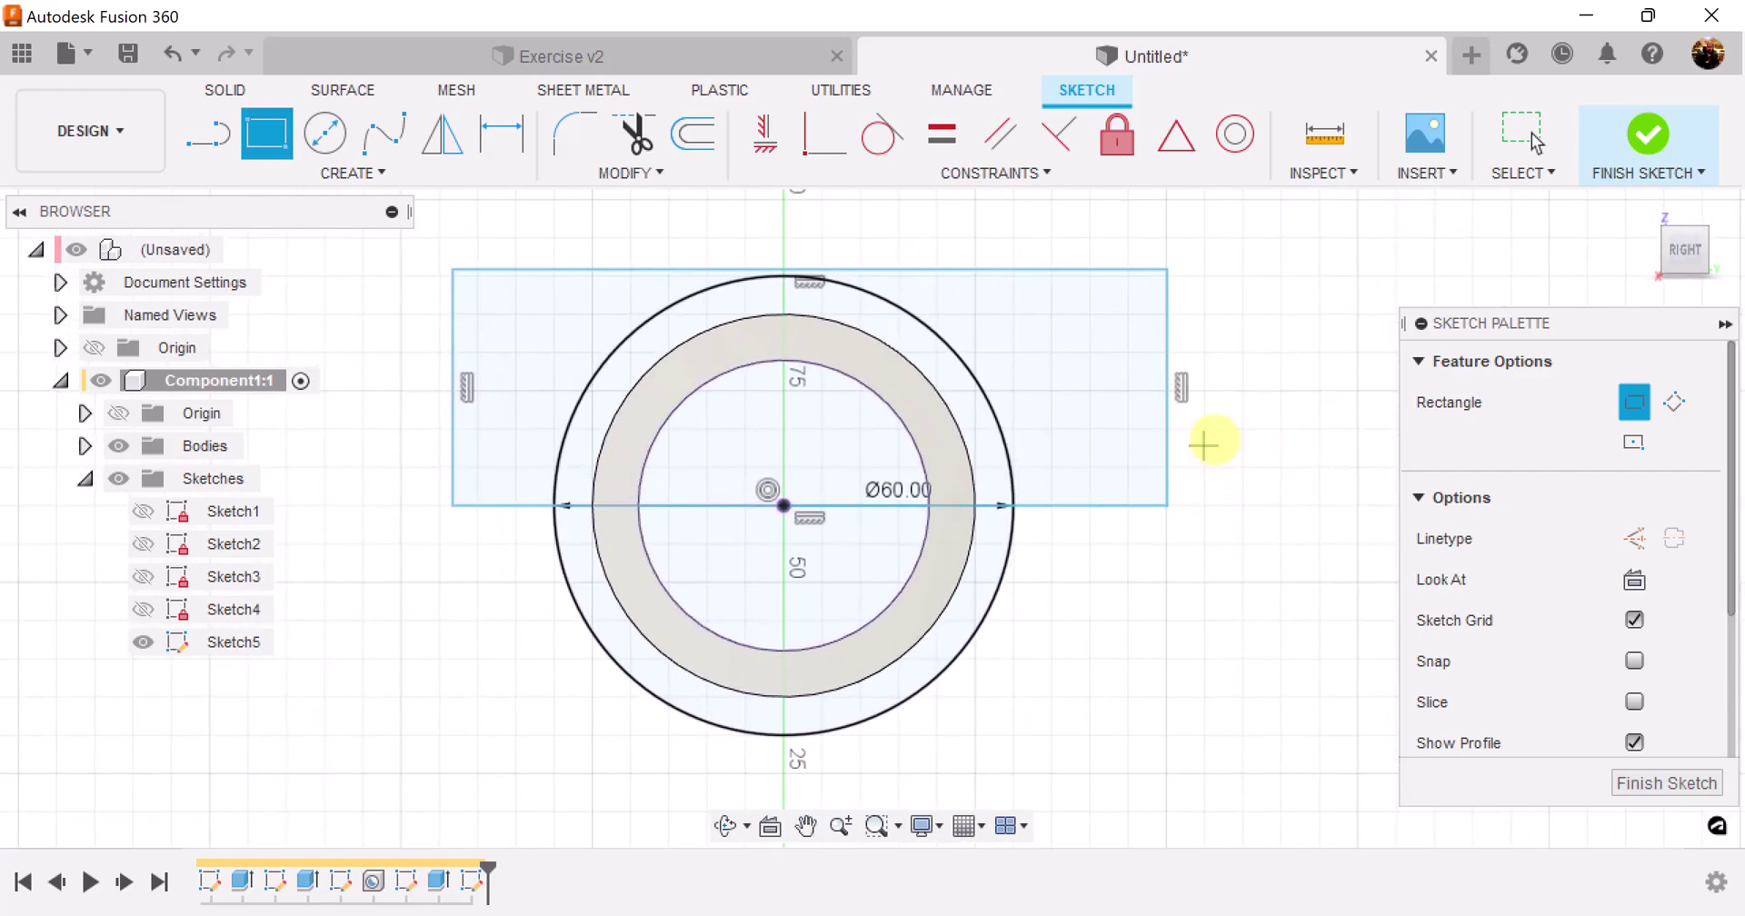
Step: Constrain the rectangle's lower edge coincident with the centre of the 60 mm circle
{"action": "left_click", "coordinate": [822, 134]}
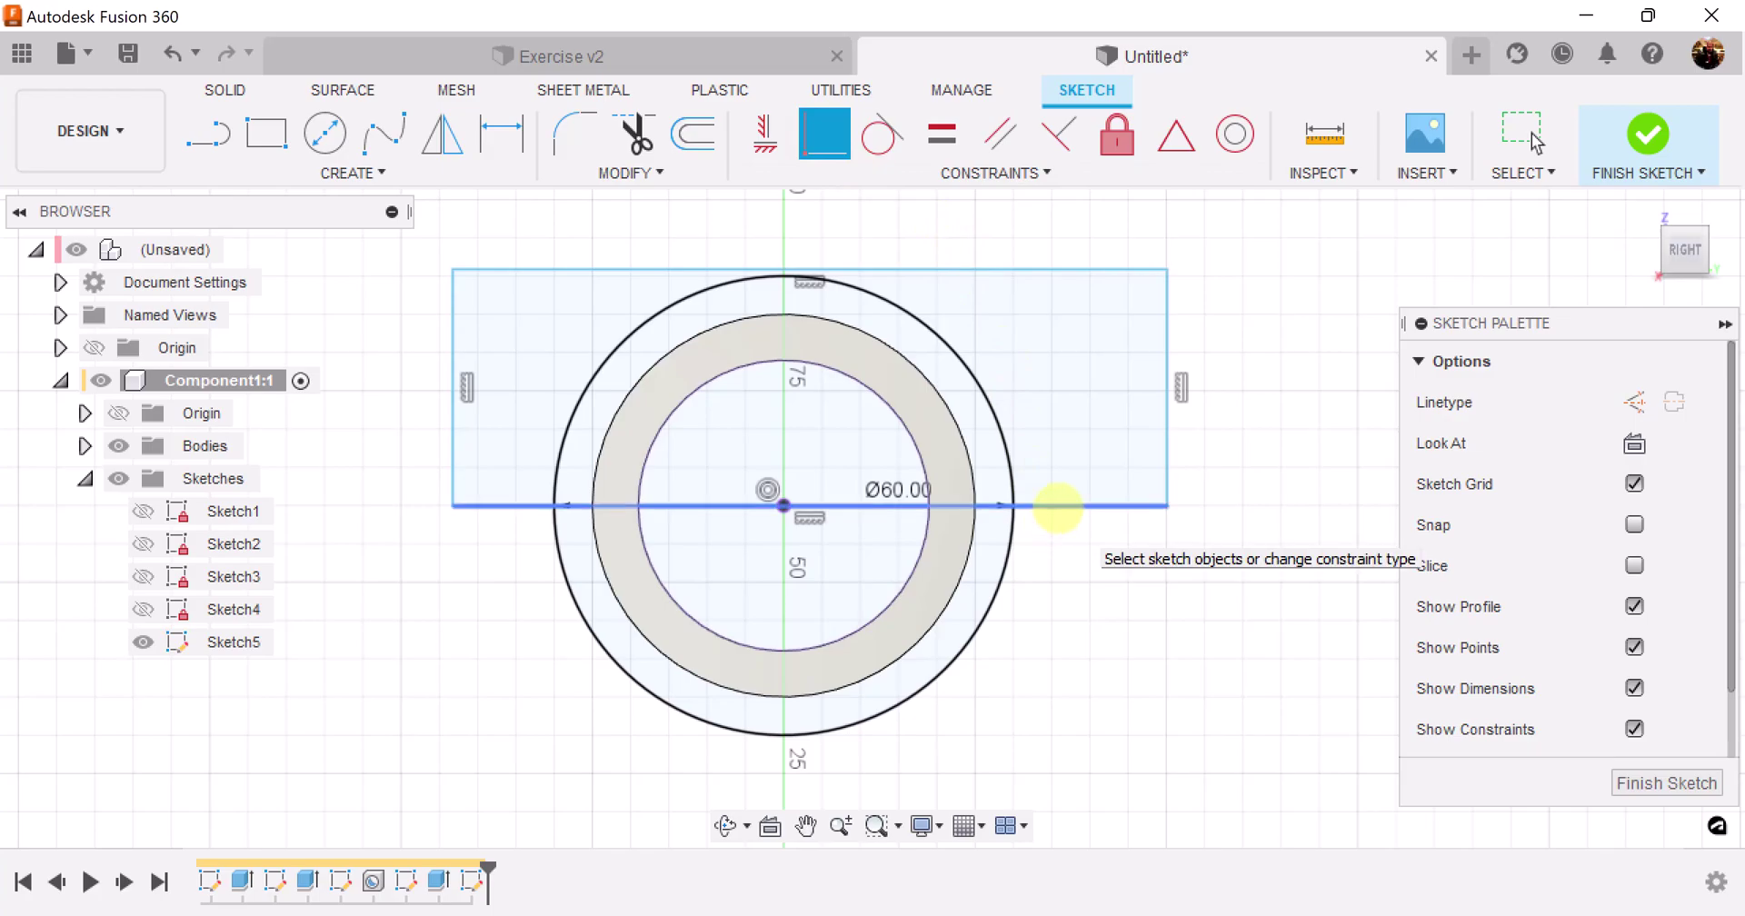
{"action": "left_click", "coordinate": [1057, 506]}
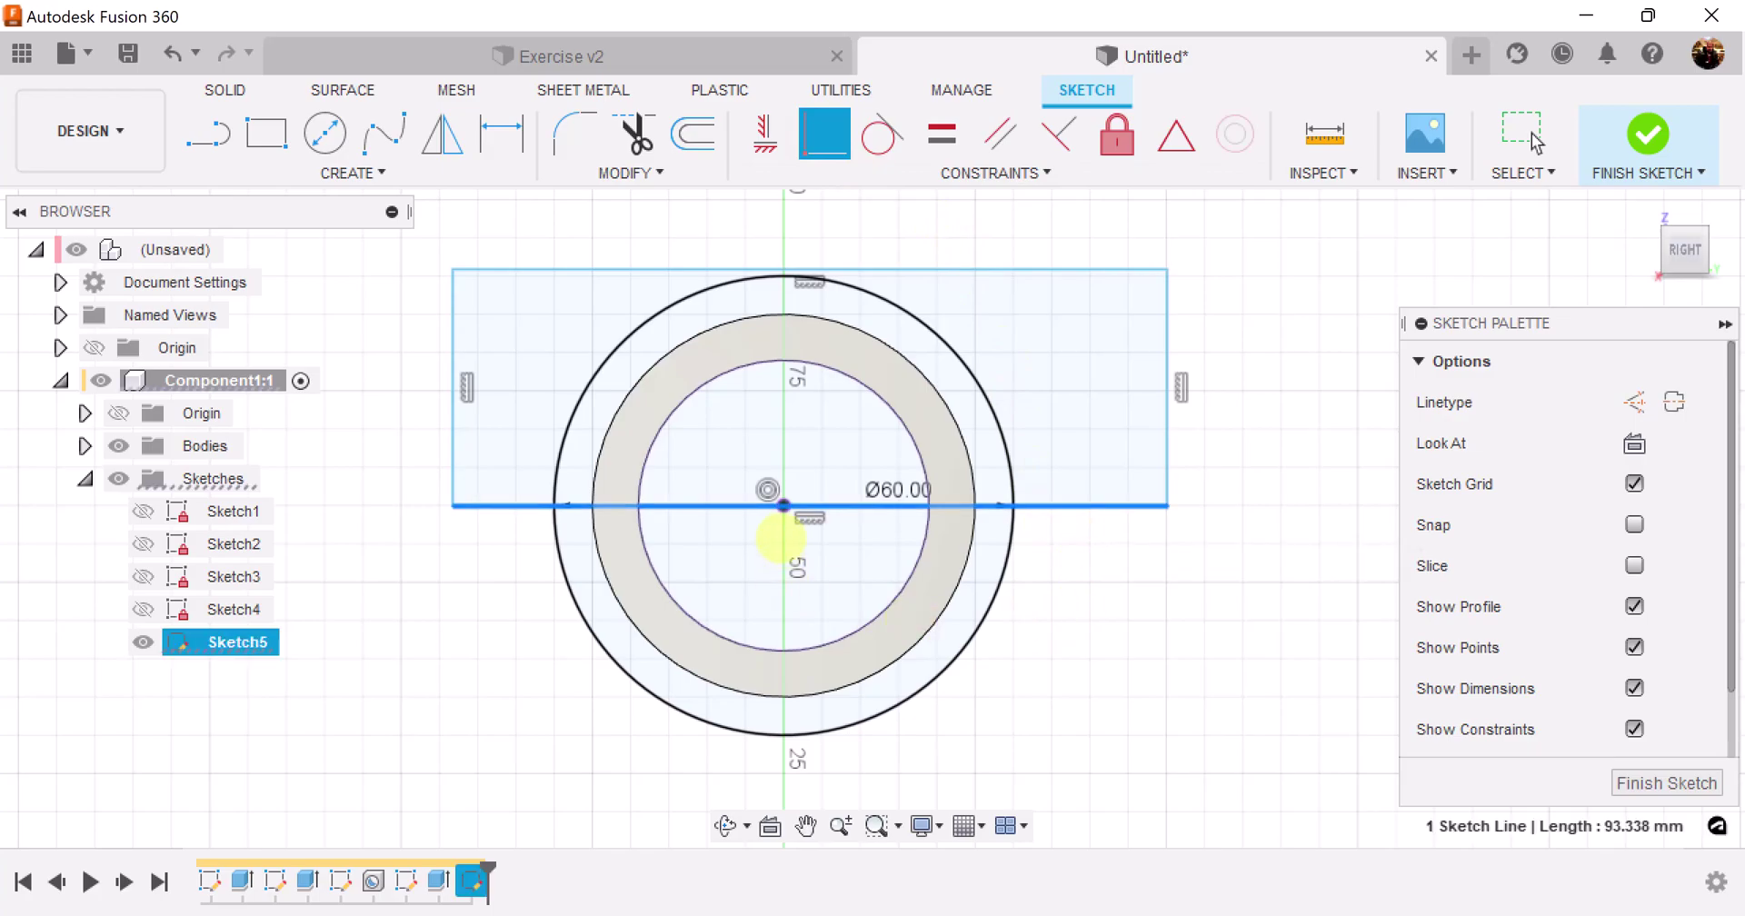
{"action": "left_click", "coordinate": [783, 506]}
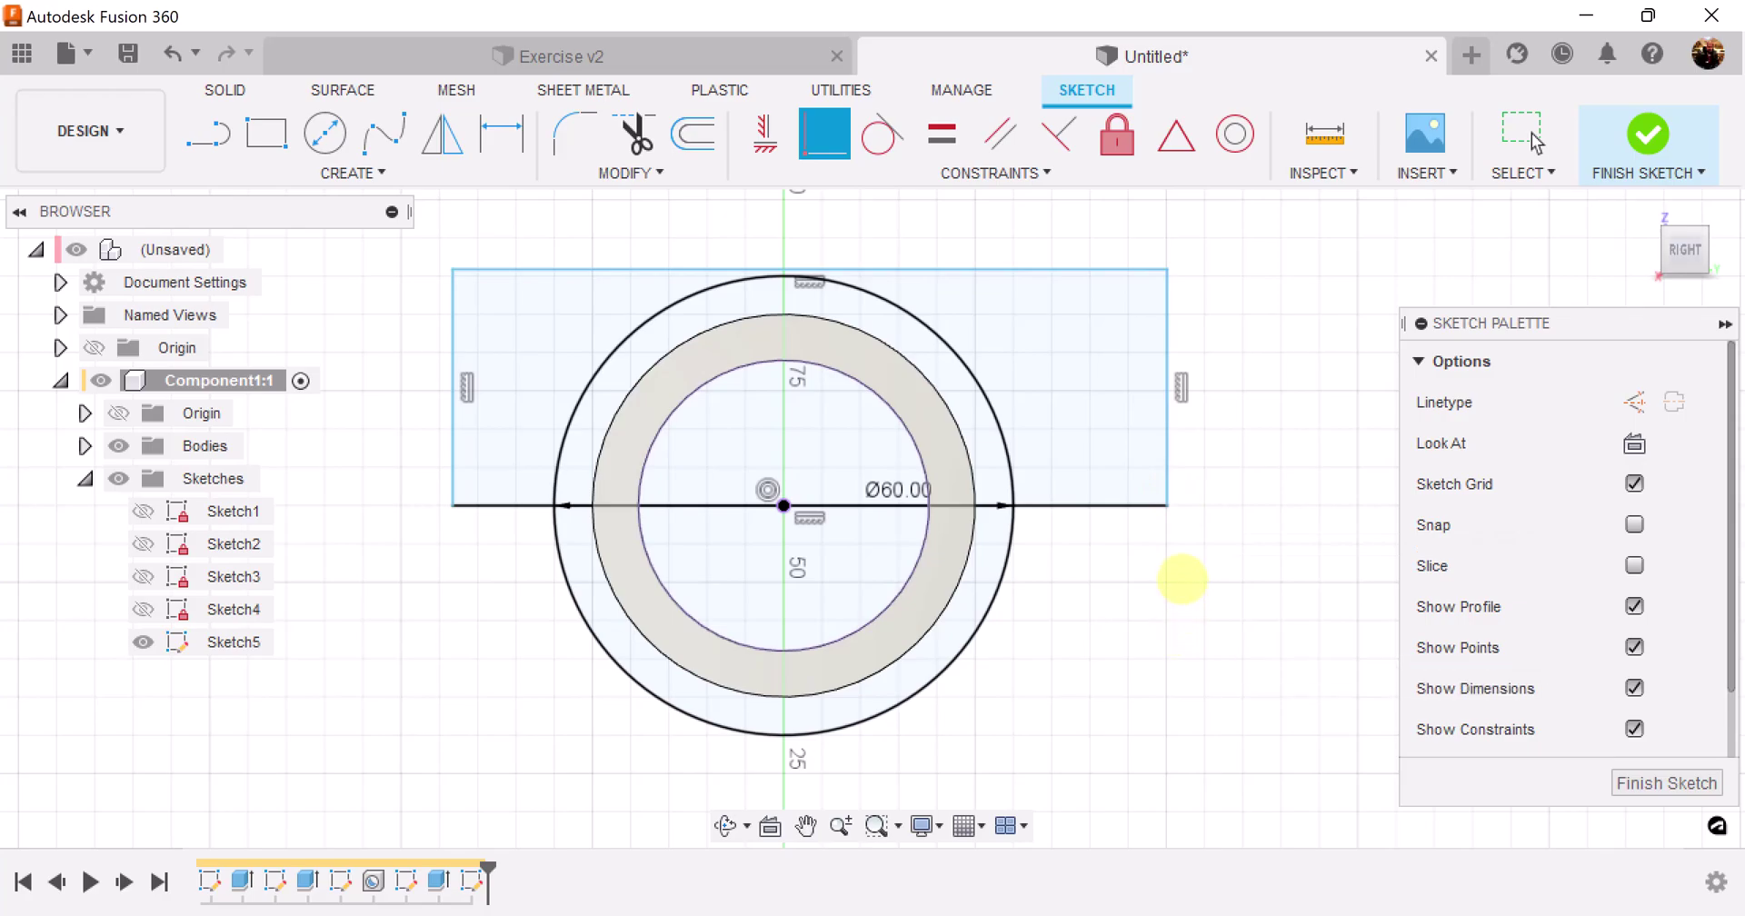
{"action": "key", "text": "Escape"}
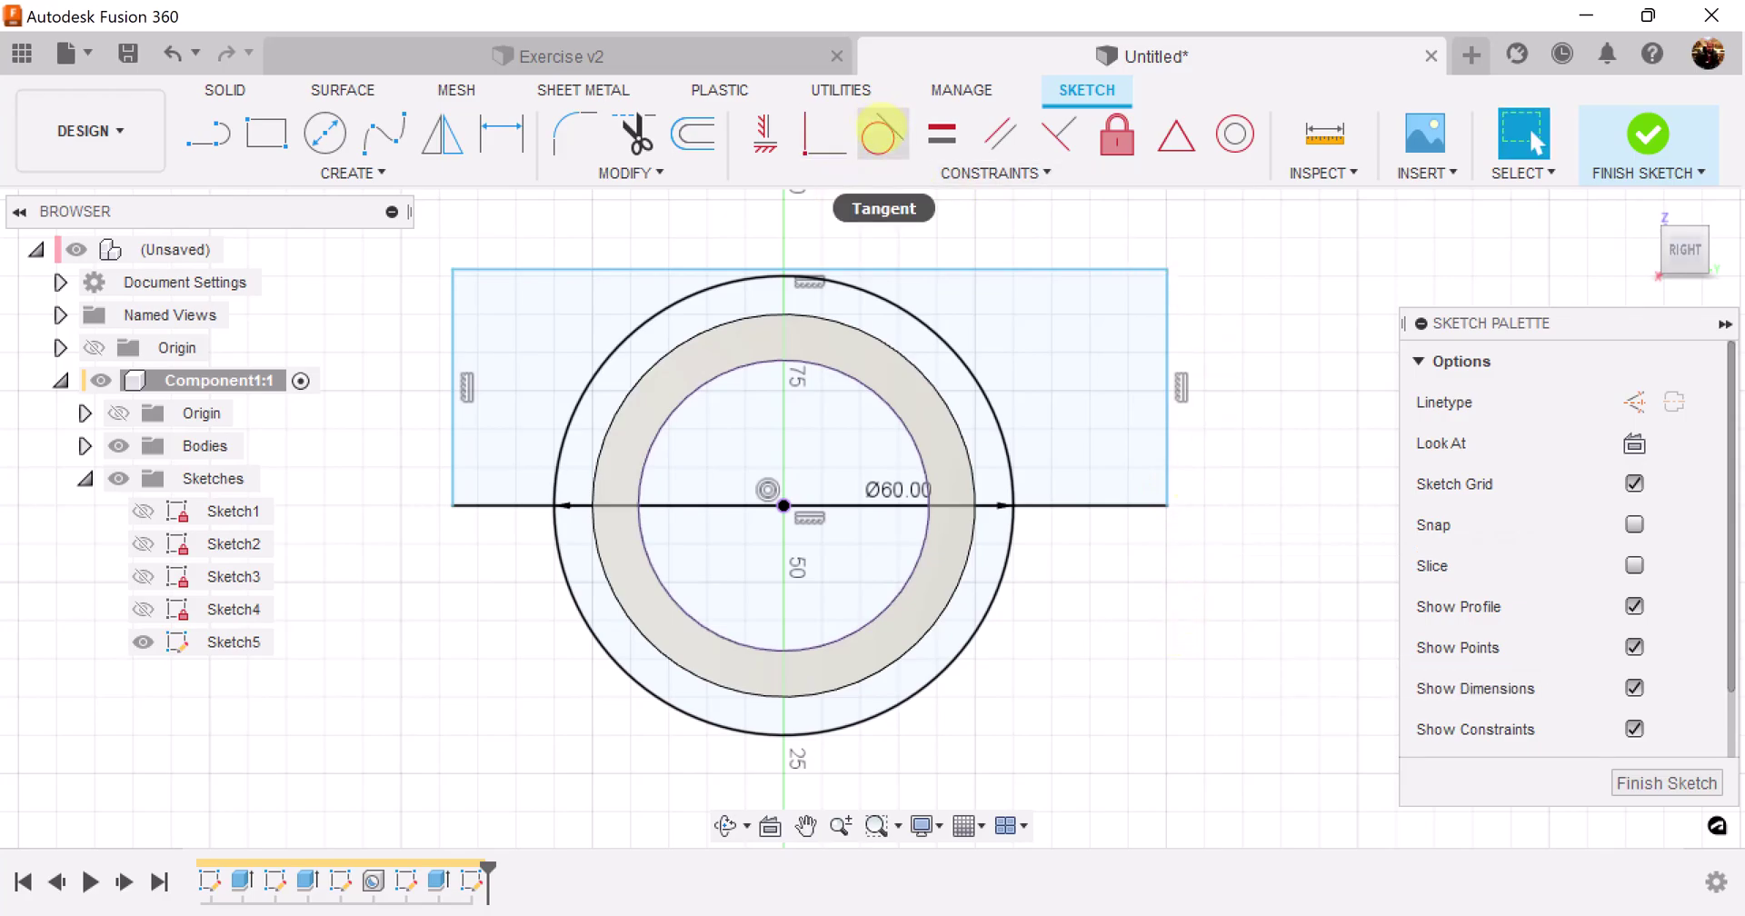
Step: Make the rectangle's upper edge tangent to the 60 mm circle and snap its lower corners to the ends of the circle's horizontal diameter
{"action": "left_click", "coordinate": [879, 135]}
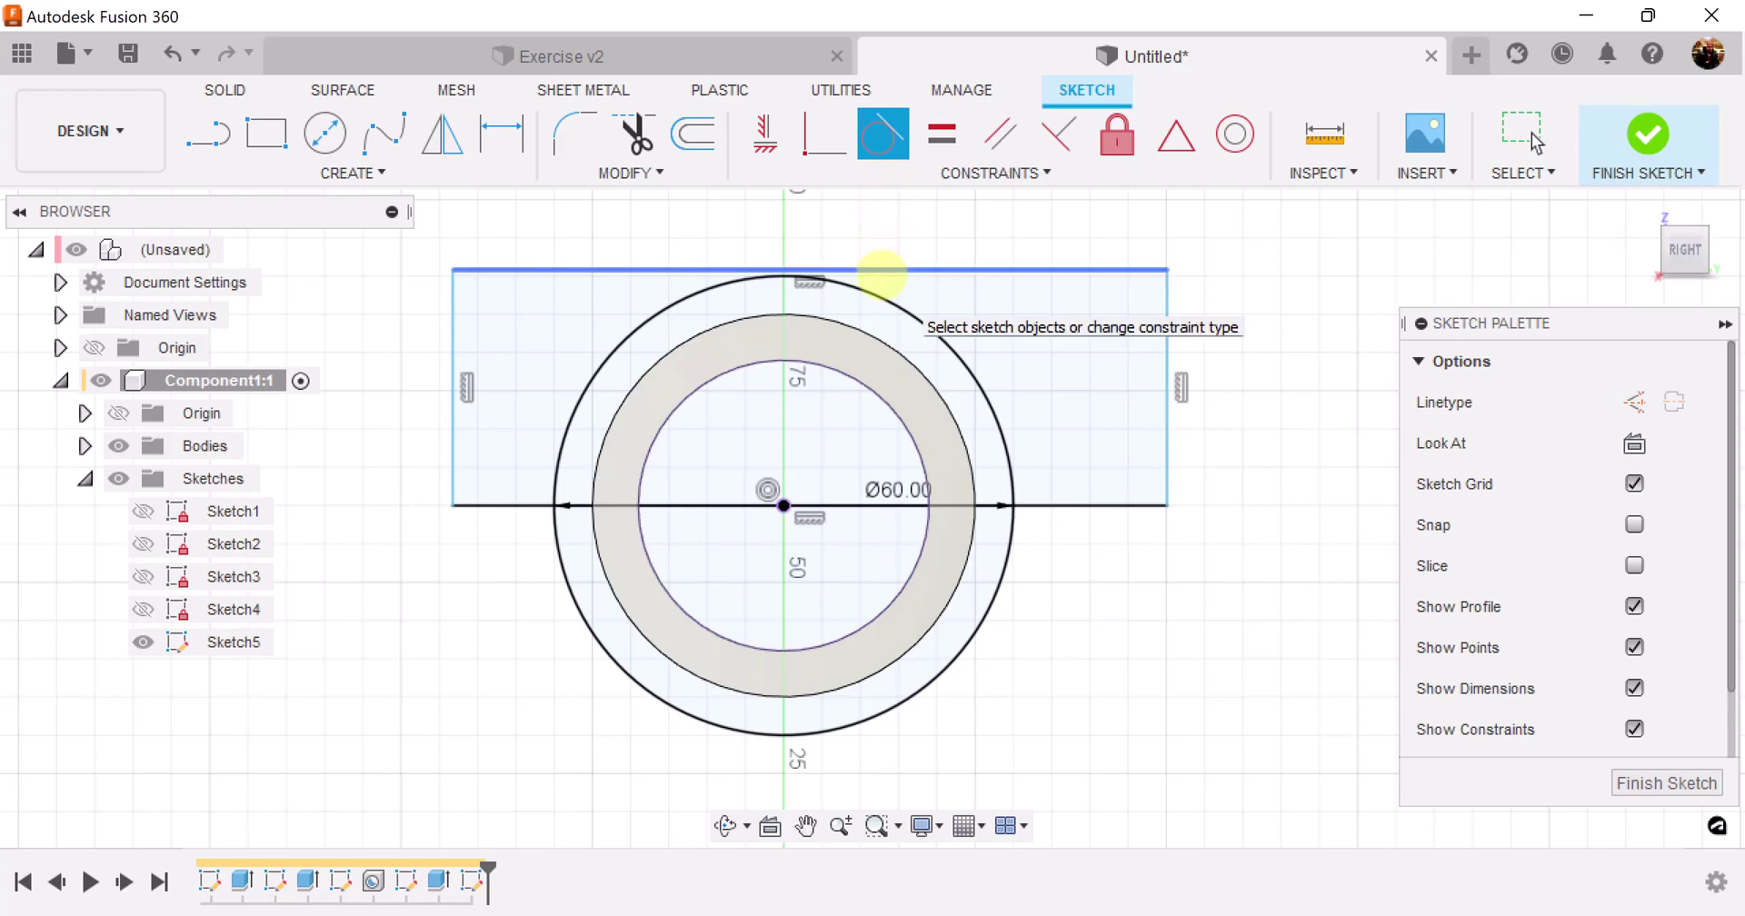
{"action": "left_click", "coordinate": [880, 271]}
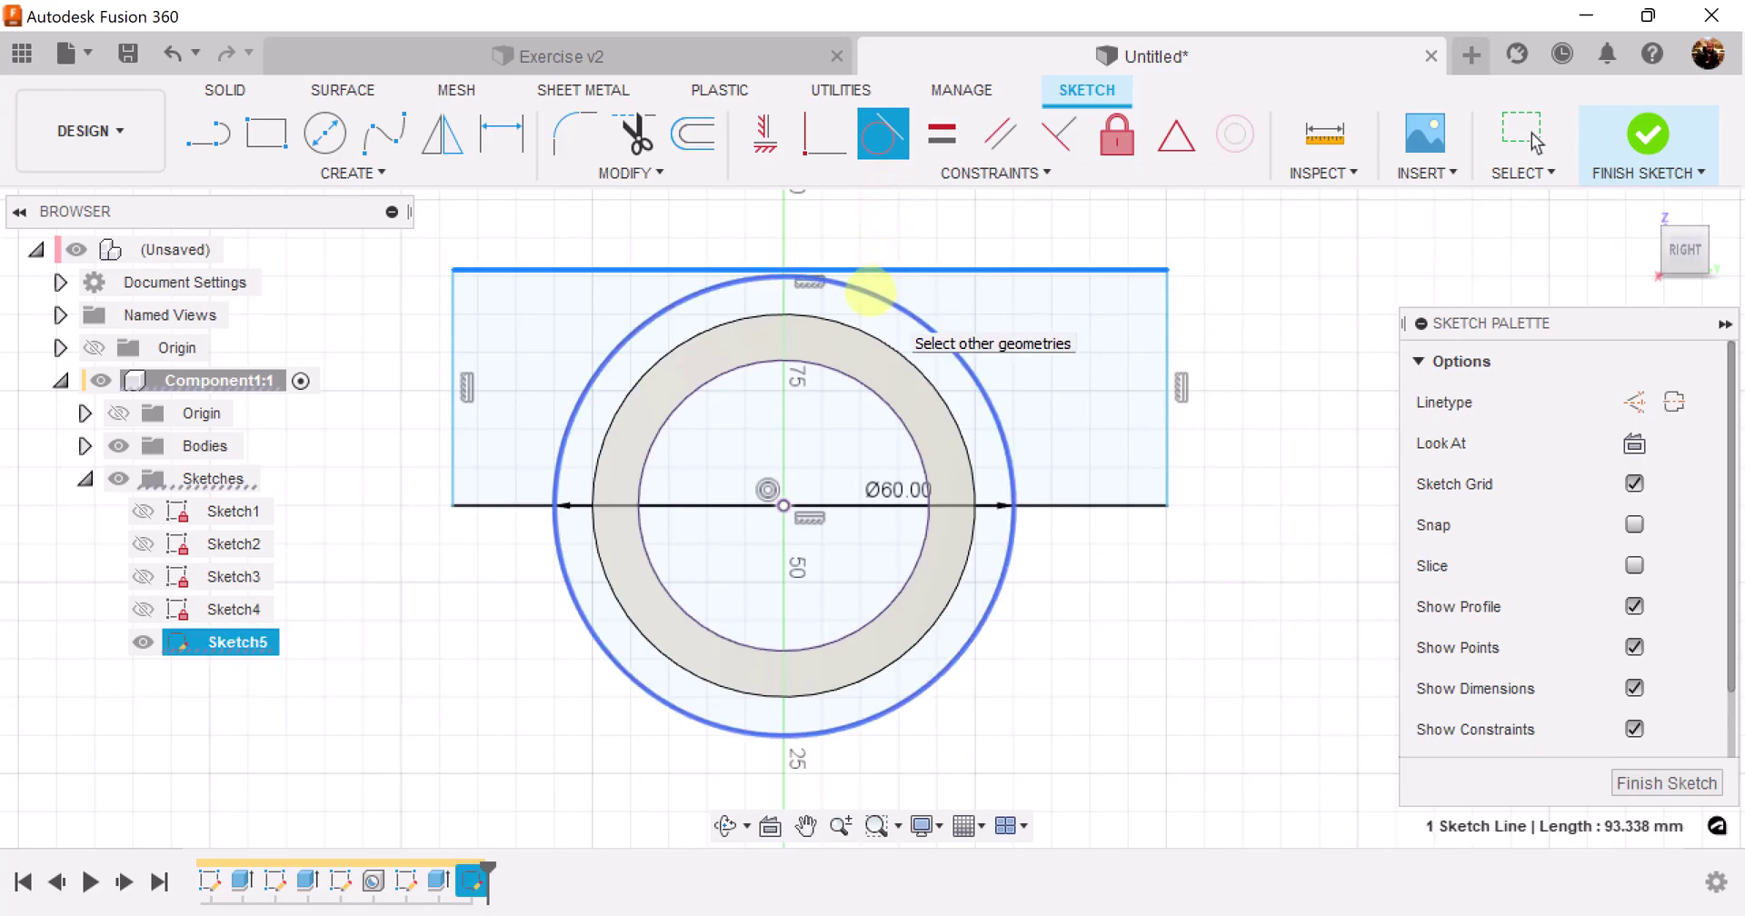
{"action": "left_click", "coordinate": [871, 290]}
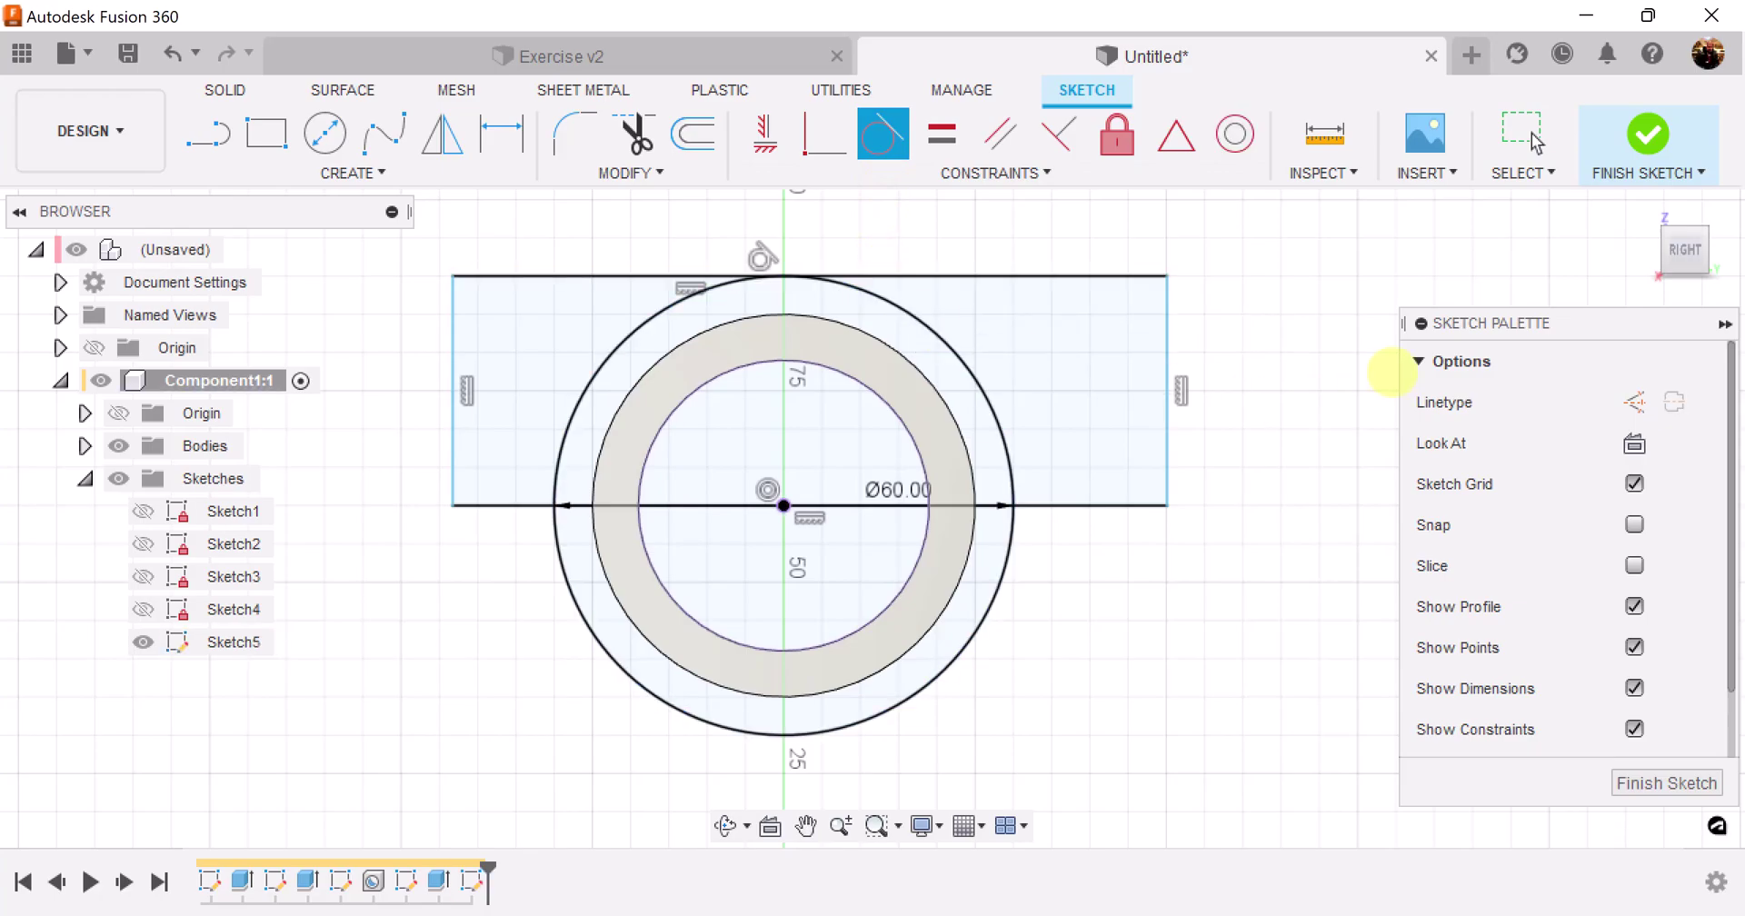
{"action": "key", "text": "Escape"}
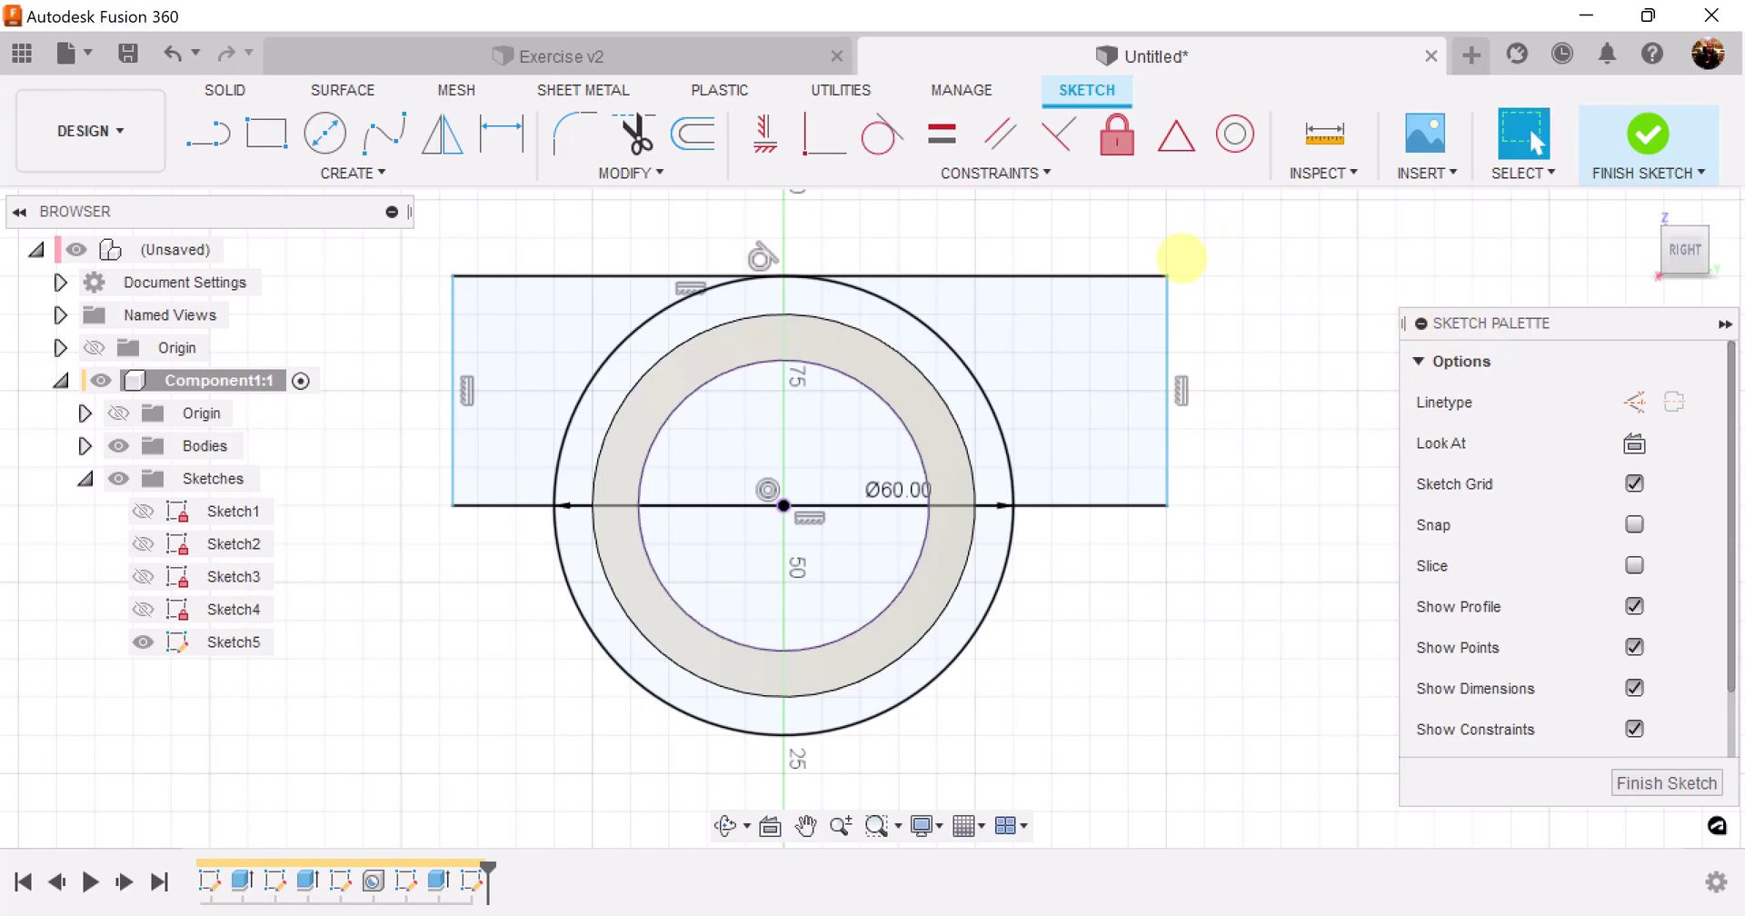
{"action": "left_click_drag", "start_coordinate": [1167, 505], "coordinate": [1013, 506]}
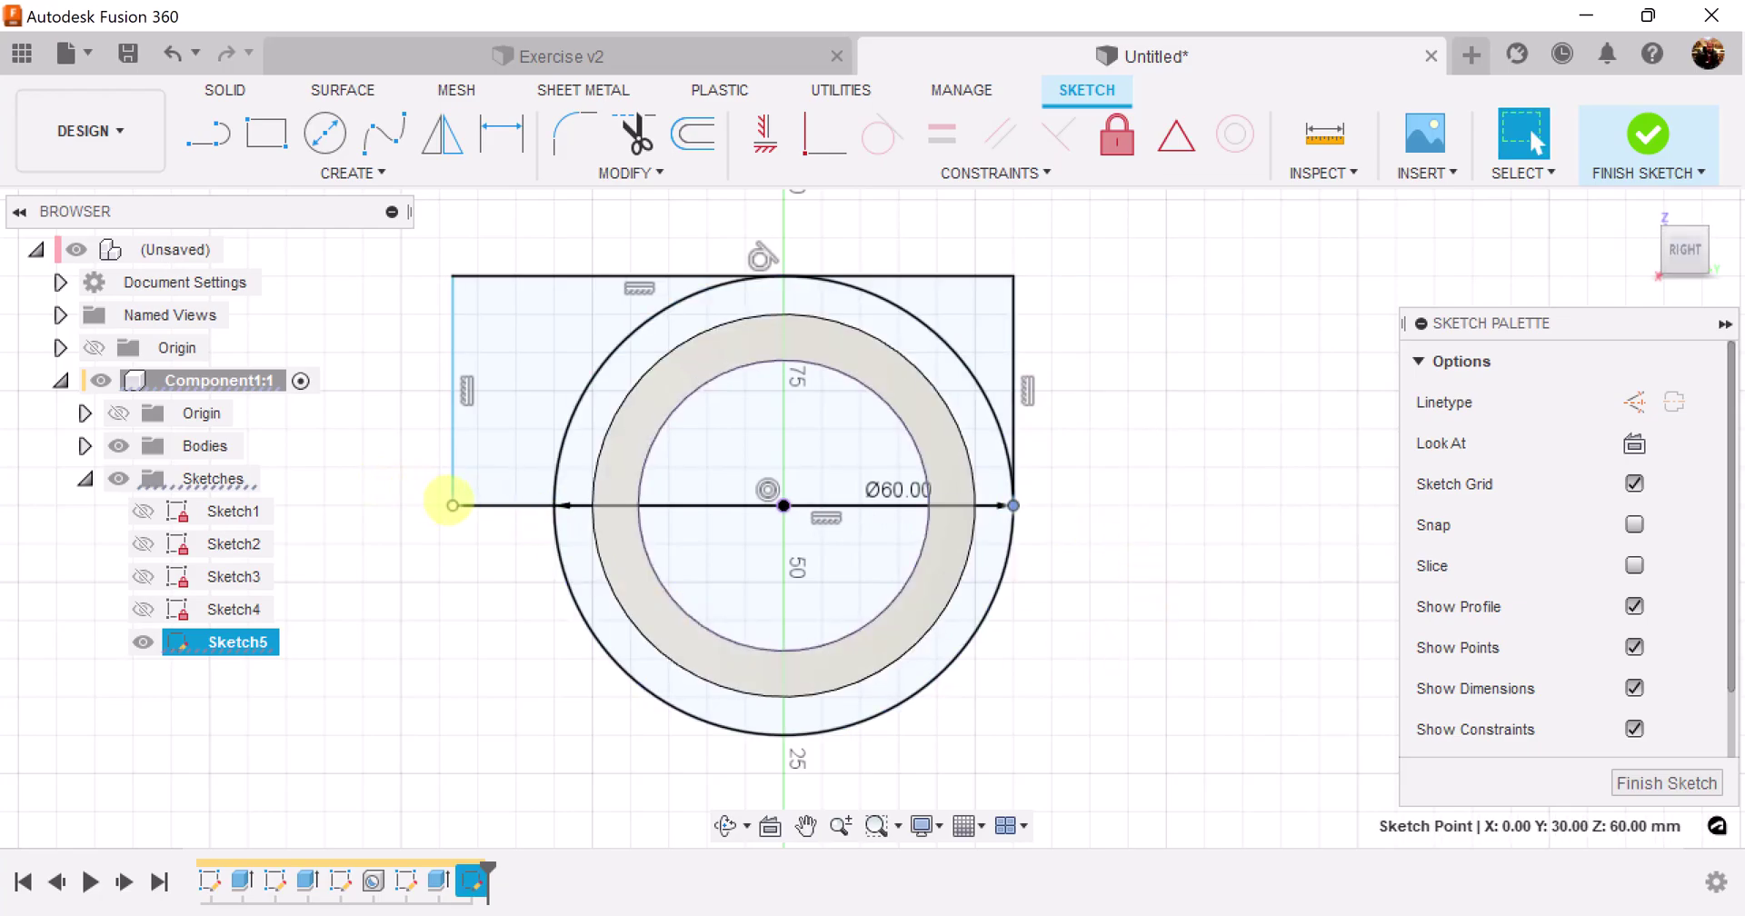
{"action": "left_click_drag", "start_coordinate": [452, 505], "coordinate": [554, 505]}
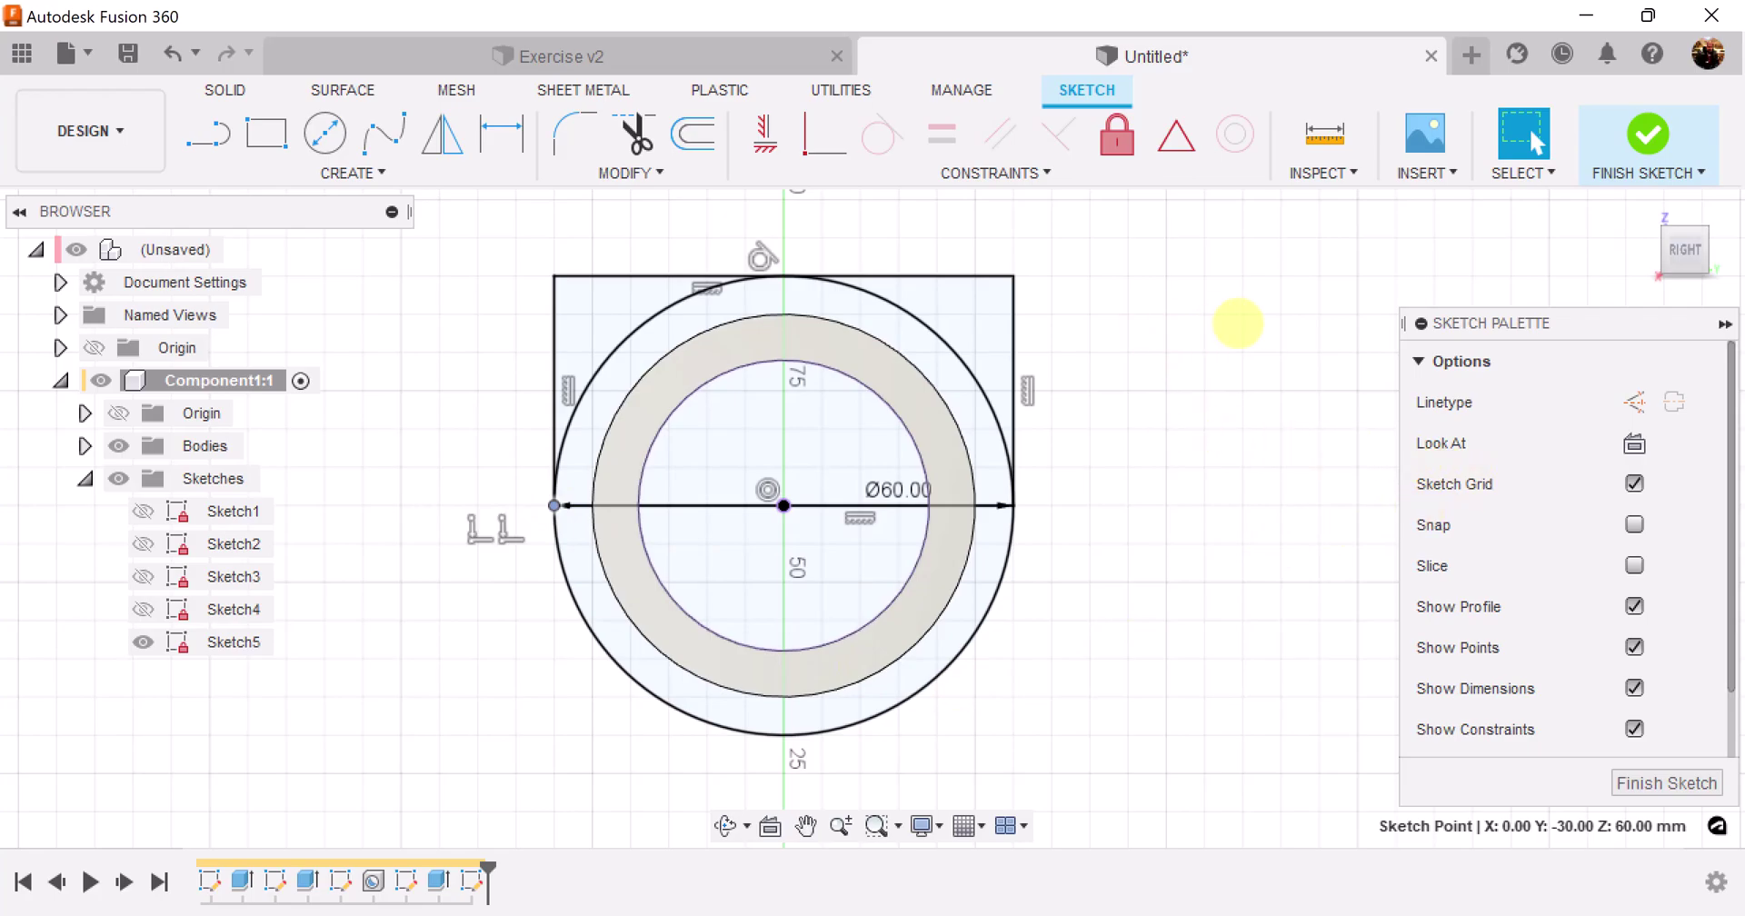
Step: Convert the rectangle's lower edge to a construction line and finish the sketch
{"action": "left_click", "coordinate": [816, 504]}
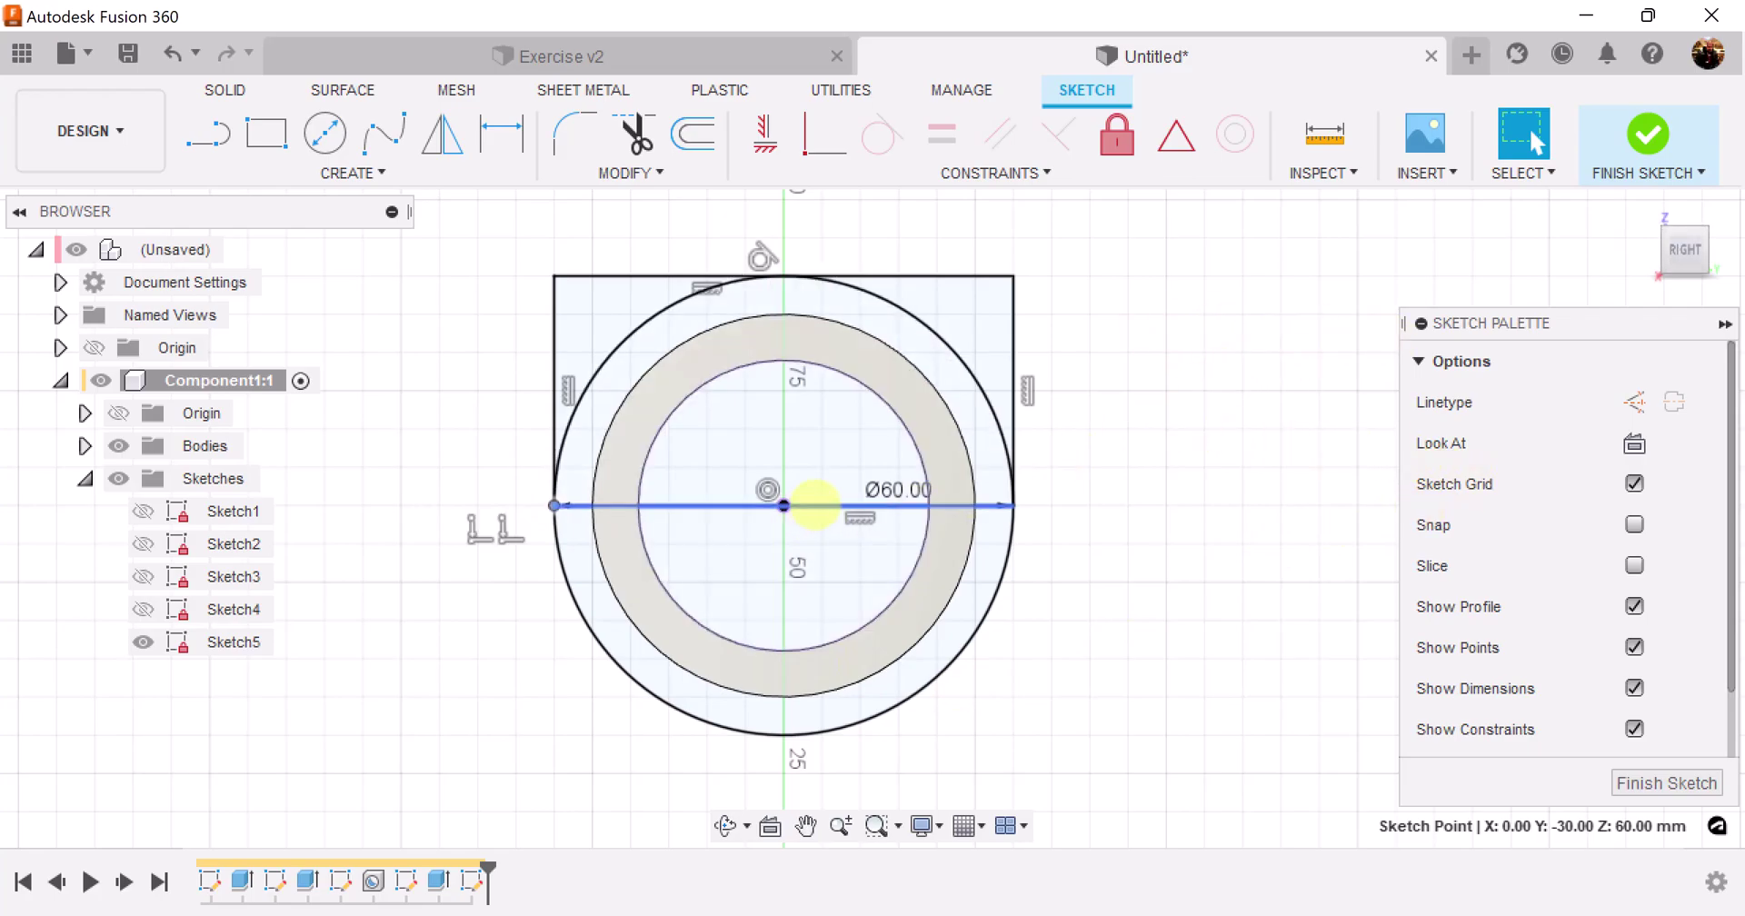
{"action": "left_click", "coordinate": [815, 505]}
{"action": "left_click", "coordinate": [1634, 401]}
{"action": "left_click", "coordinate": [1091, 543]}
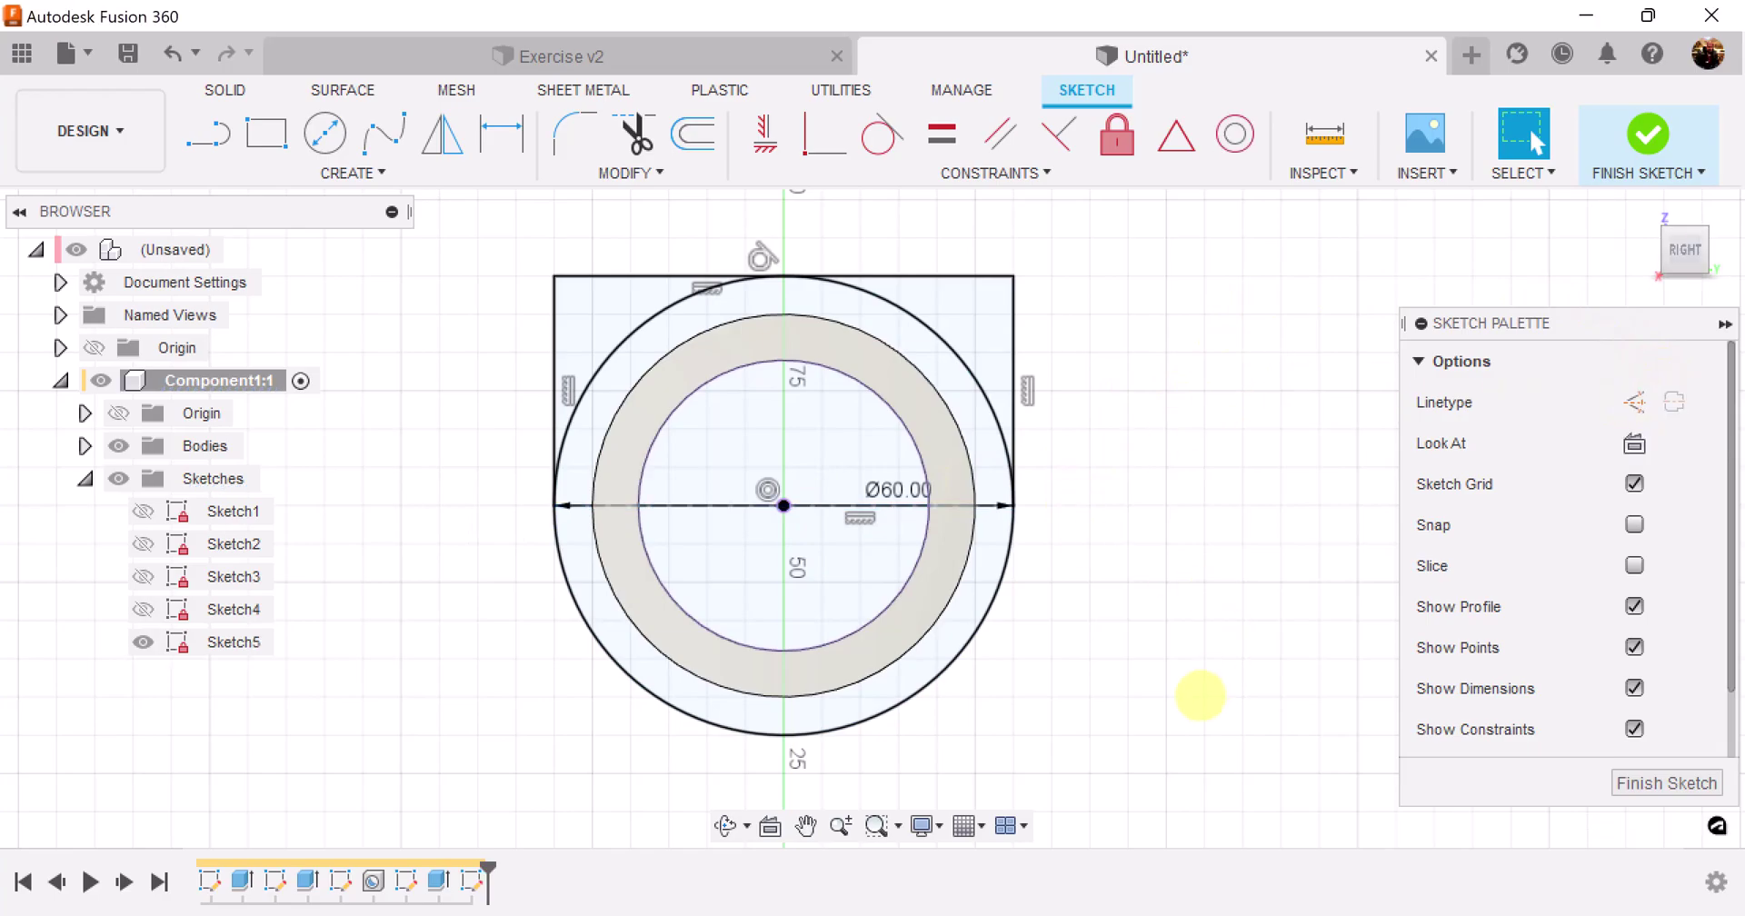
{"action": "scroll", "coordinate": [1147, 659], "scroll_direction": "down", "scroll_amount": 2}
{"action": "scroll", "coordinate": [1147, 659], "scroll_direction": "up", "scroll_amount": 2}
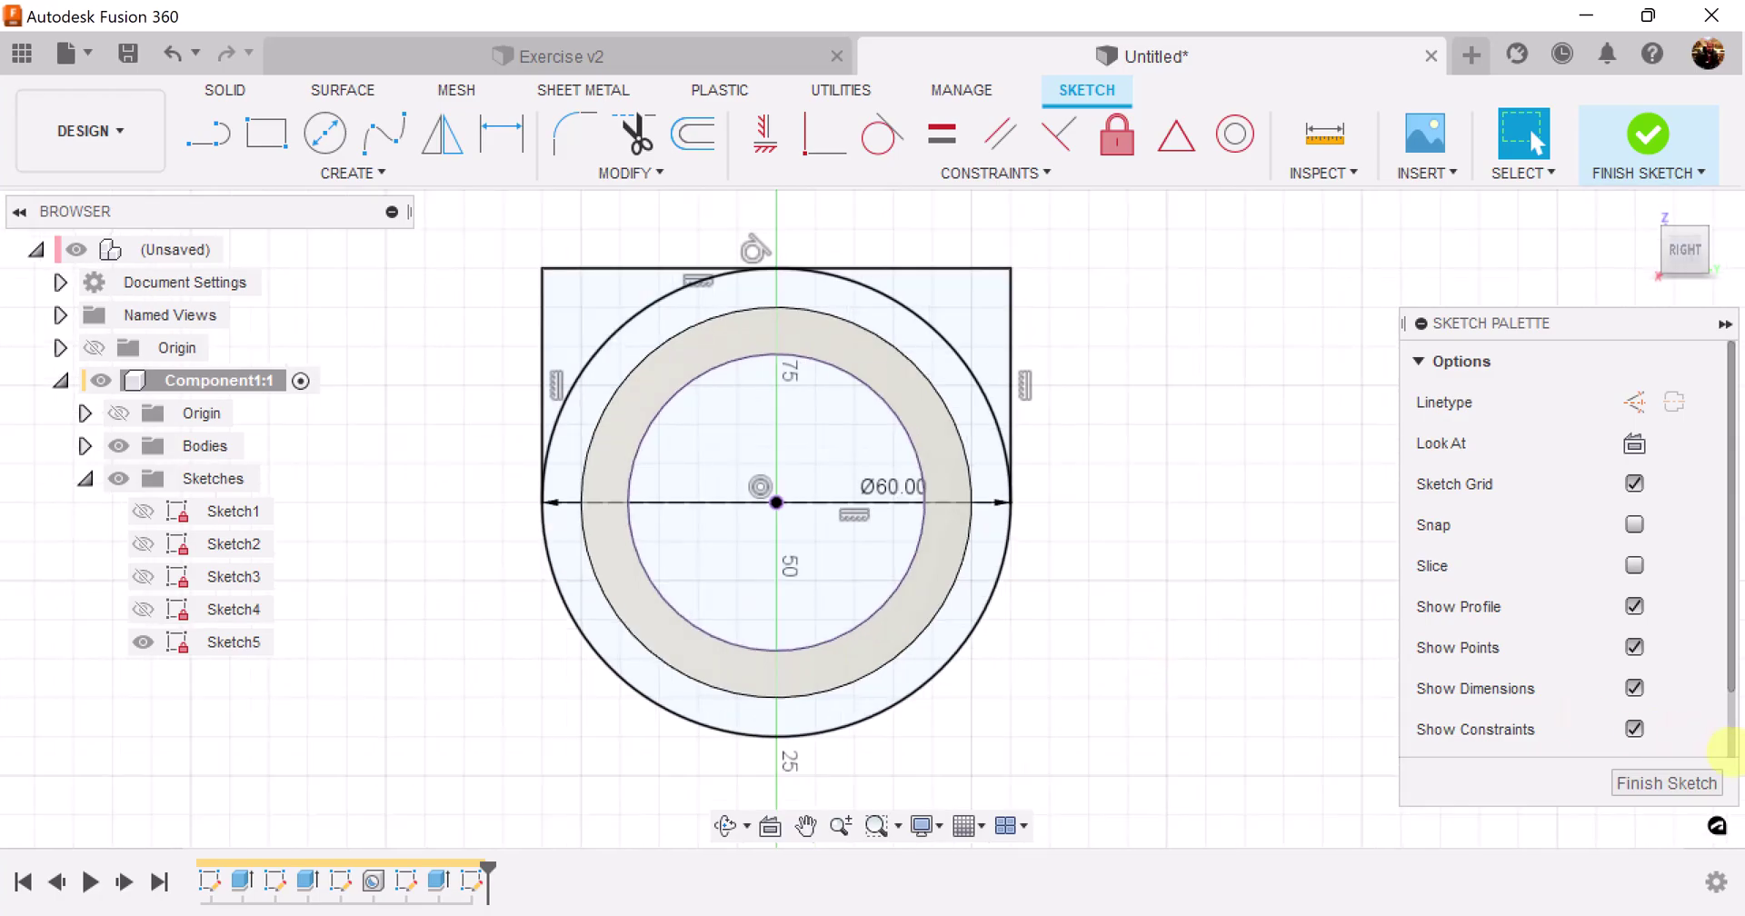
{"action": "left_click", "coordinate": [1702, 782]}
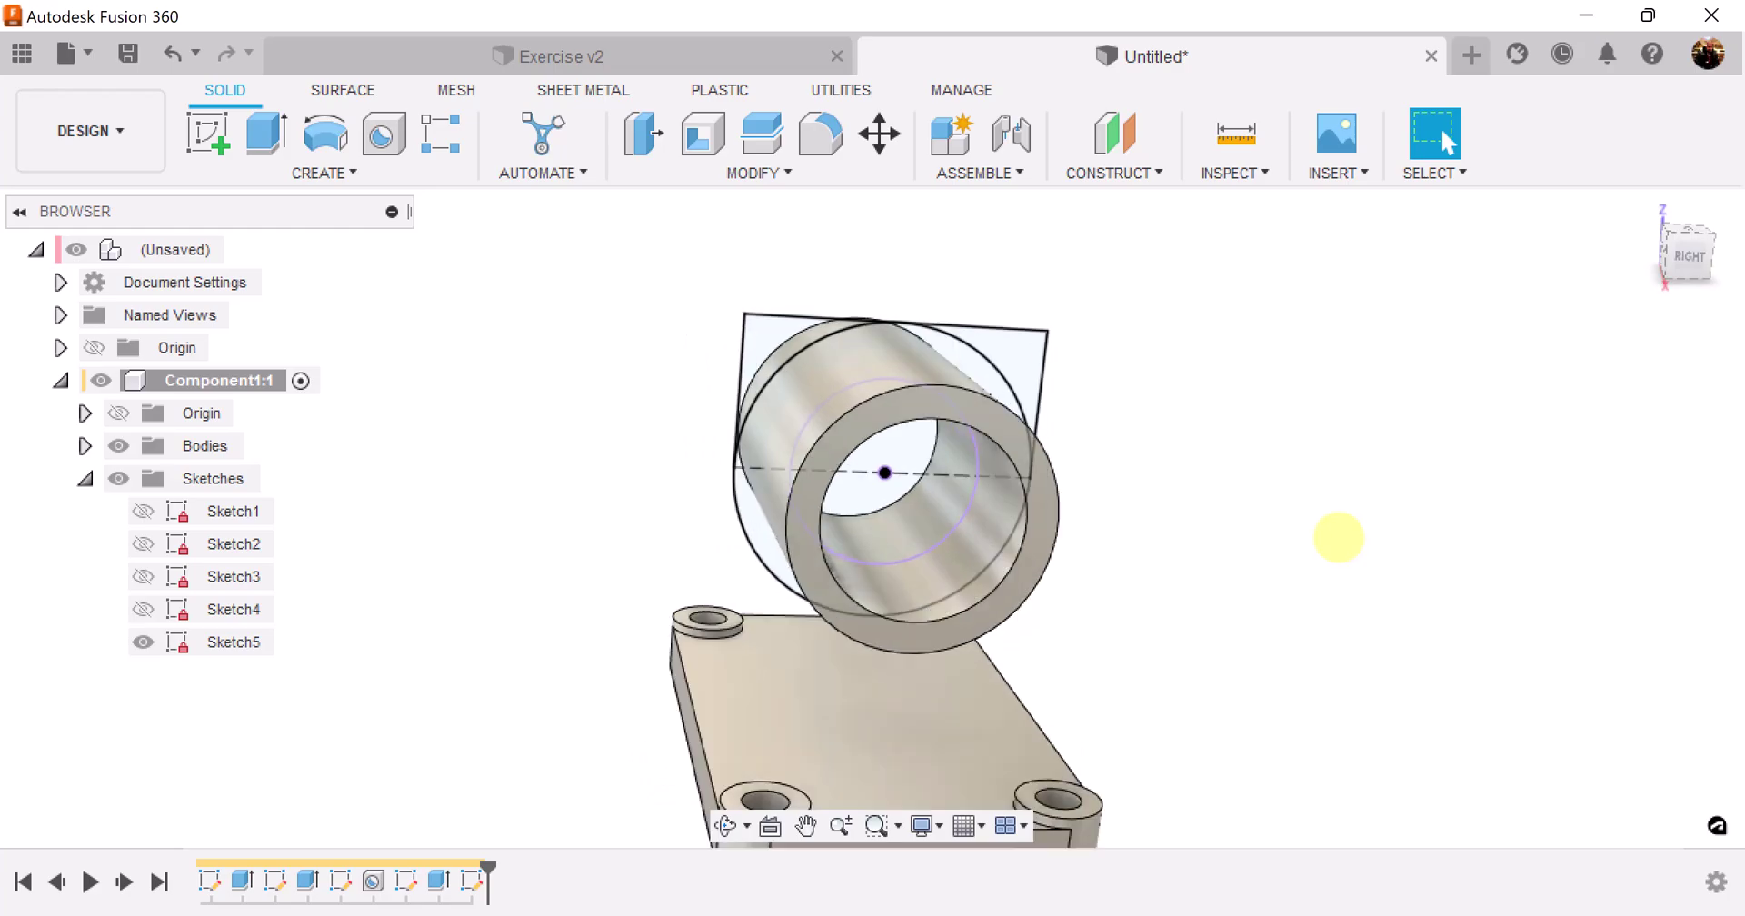
Step: Extrude the ring profile and both upper corner profiles symmetrically to a 24 mm whole length, joined to the cylinder
{"action": "key", "text": "e"}
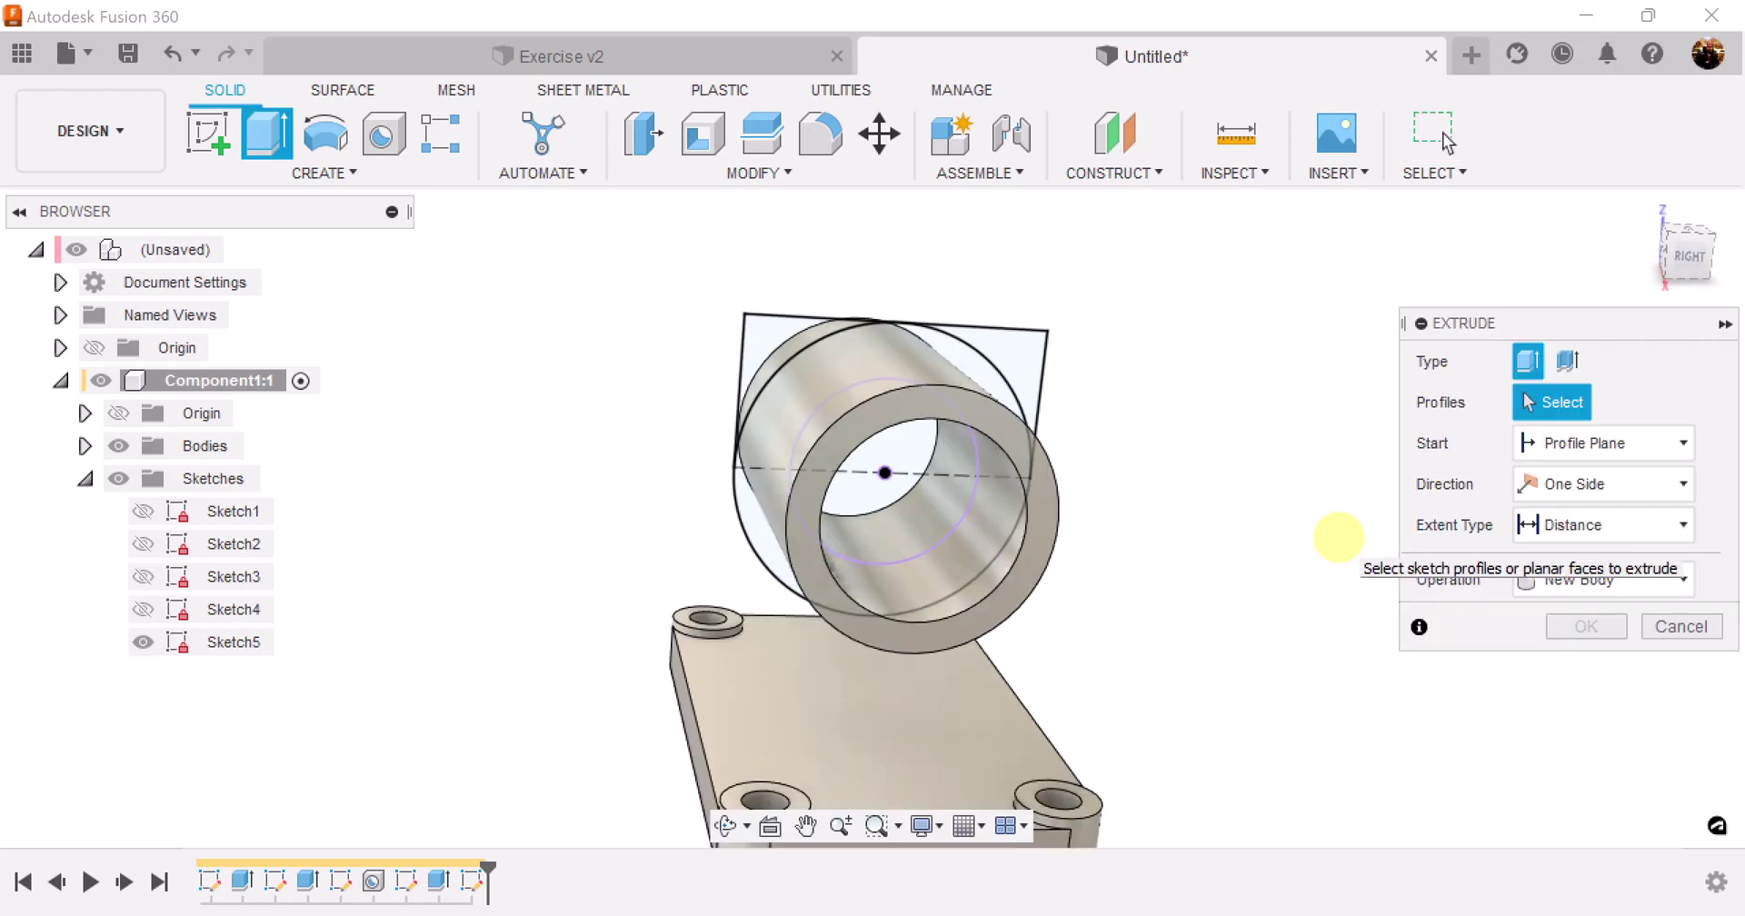
{"action": "left_click", "coordinate": [1021, 351]}
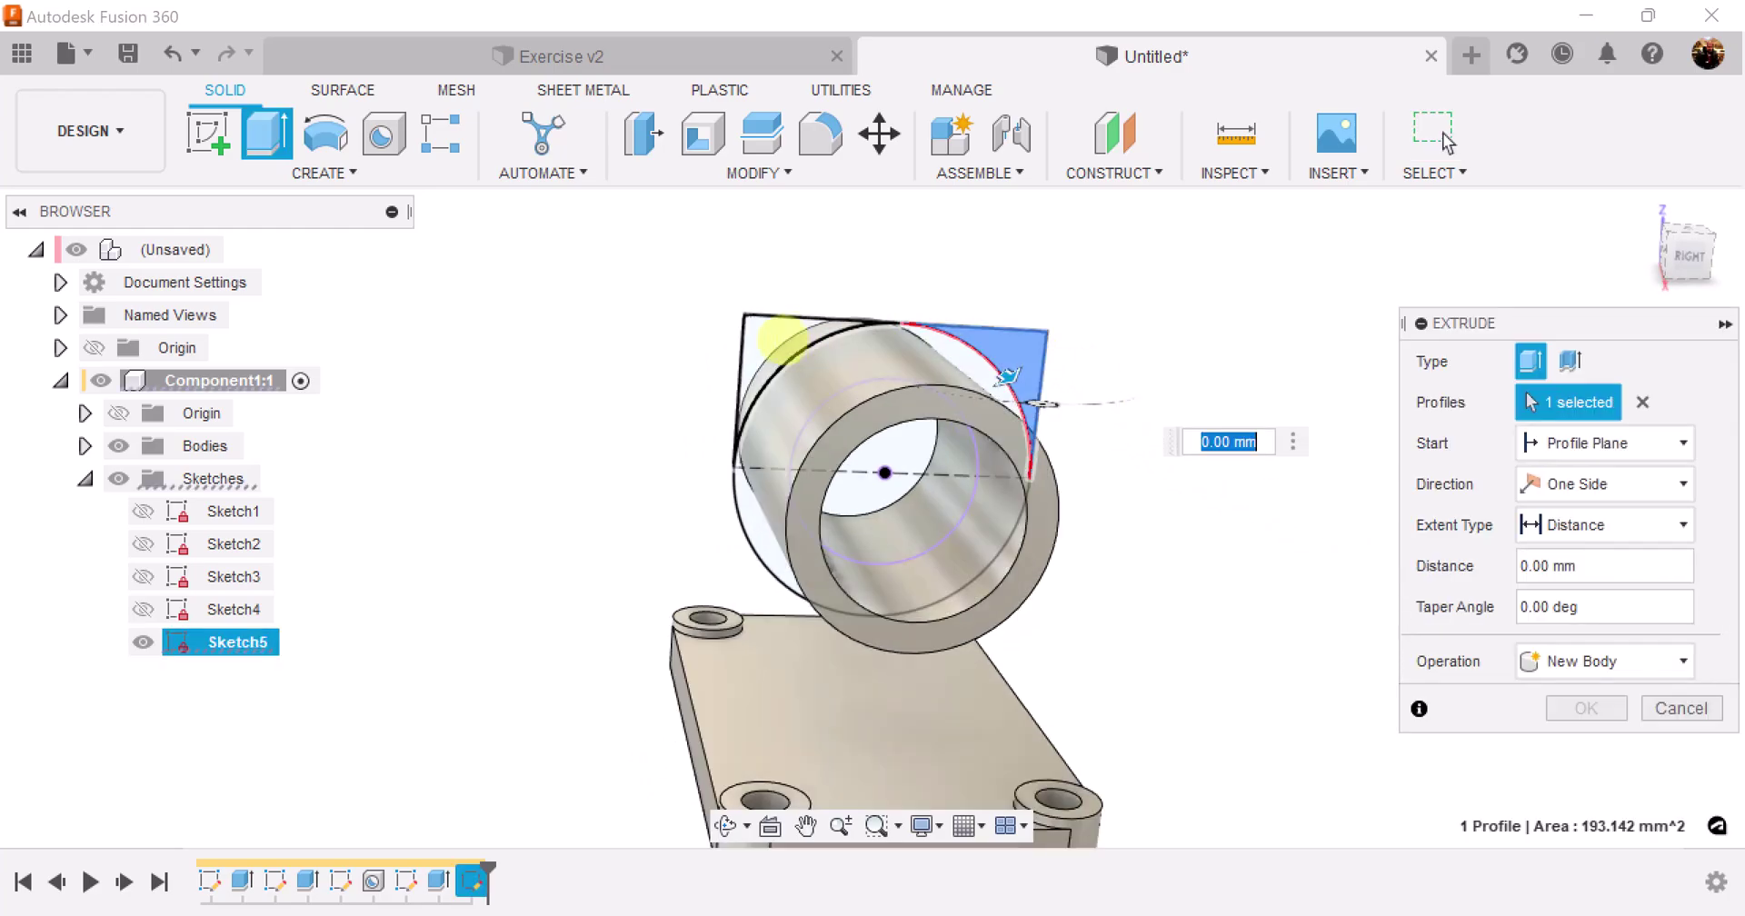
{"action": "left_click", "coordinate": [786, 344]}
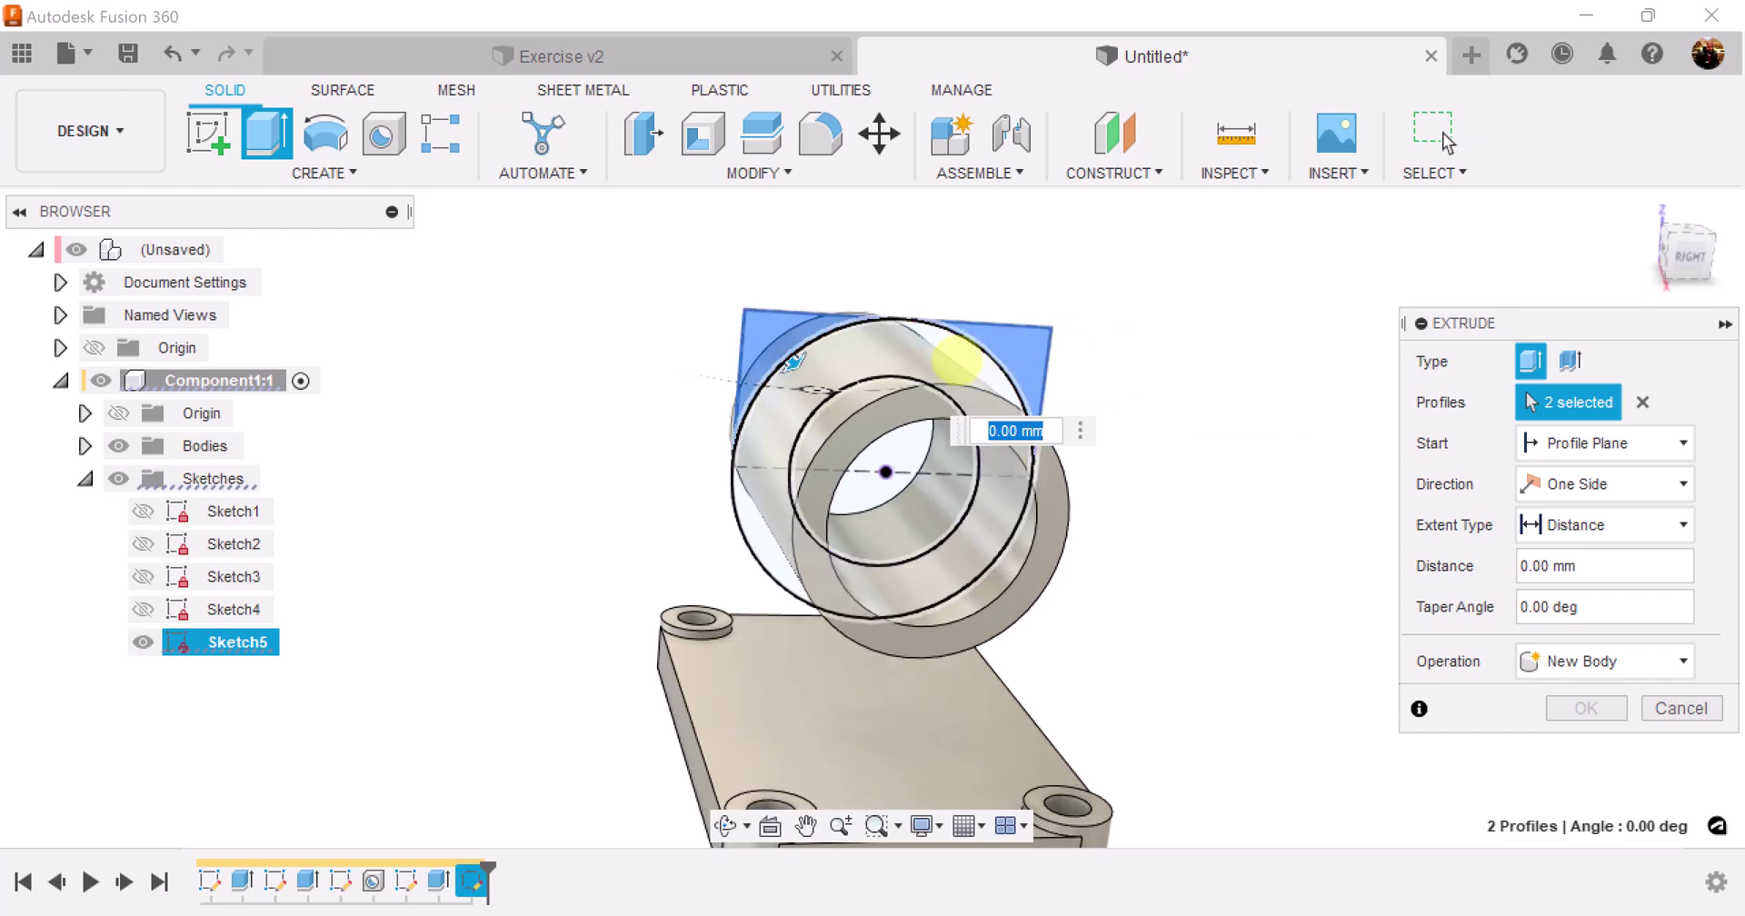
{"action": "left_click", "coordinate": [957, 359]}
{"action": "middle_click_drag", "start_coordinate": [956, 359], "coordinate": [1233, 542], "text": "shift"}
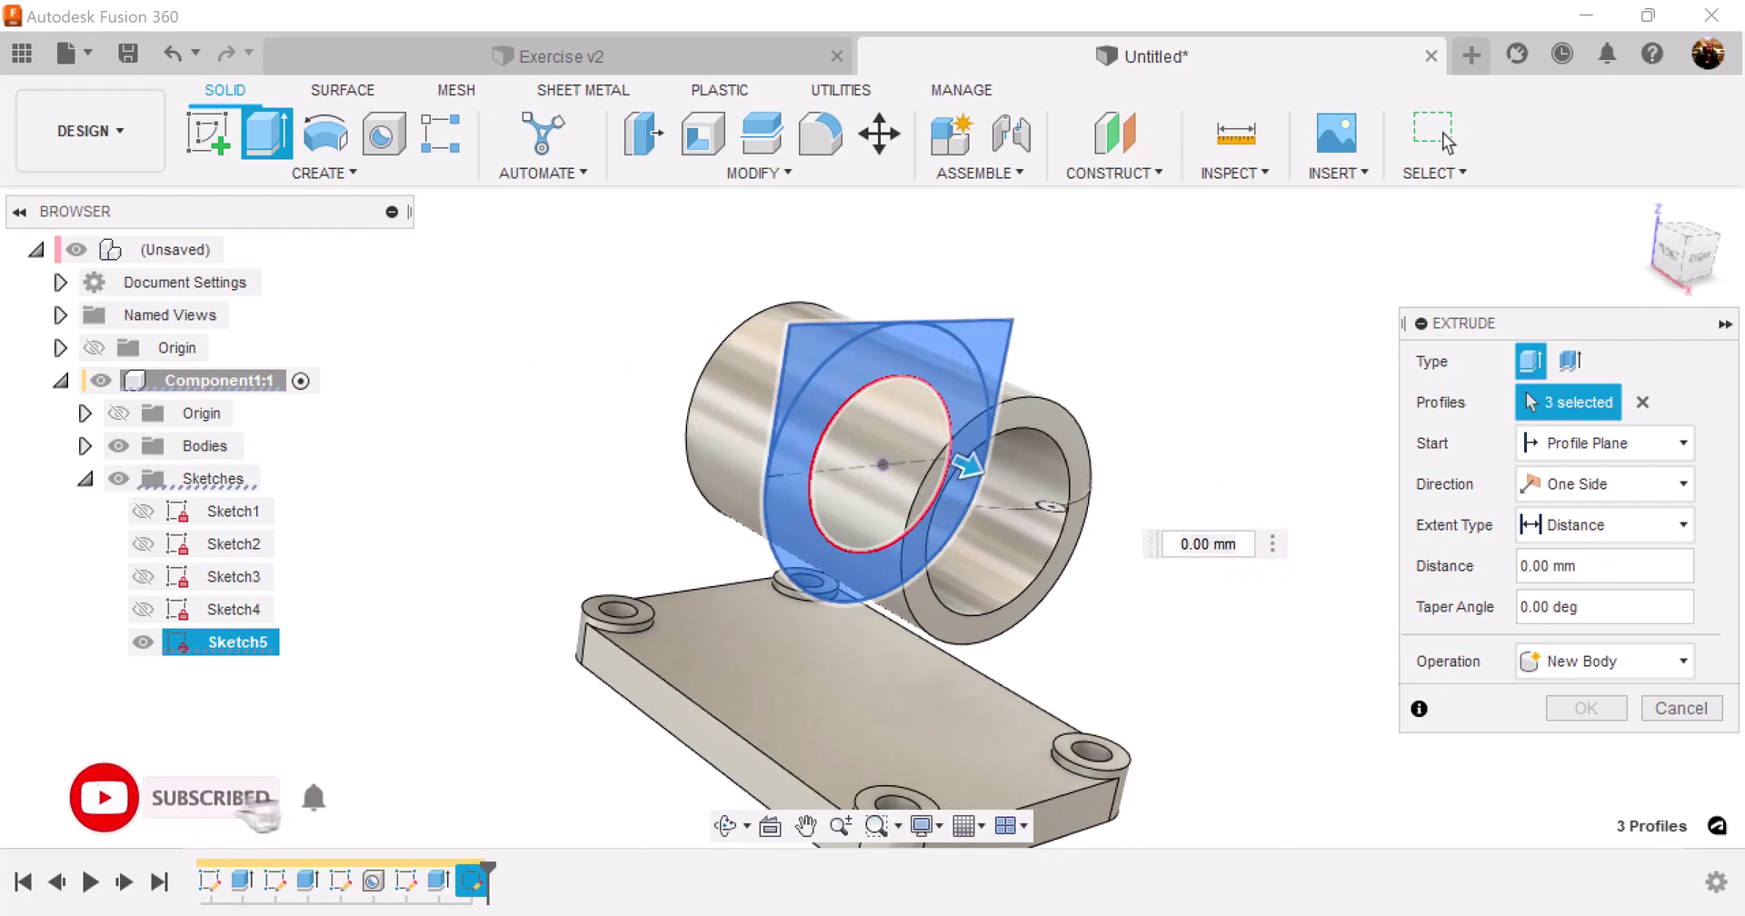
{"action": "left_click", "coordinate": [1652, 484]}
{"action": "left_click", "coordinate": [1624, 575]}
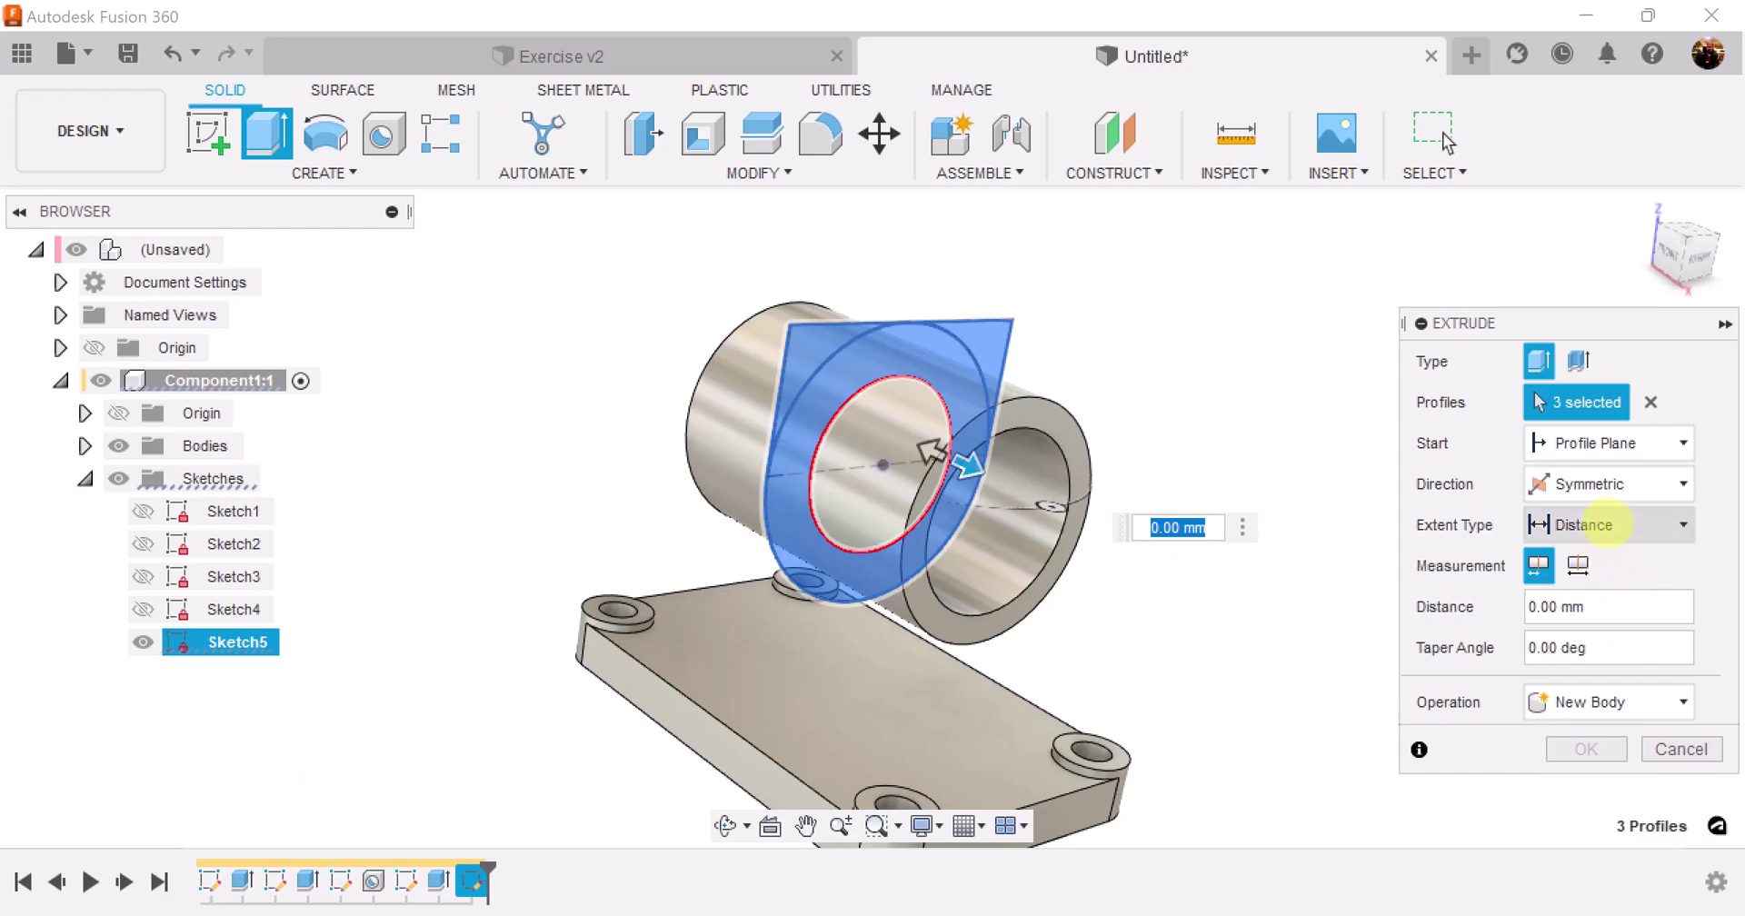
{"action": "left_click", "coordinate": [1578, 565]}
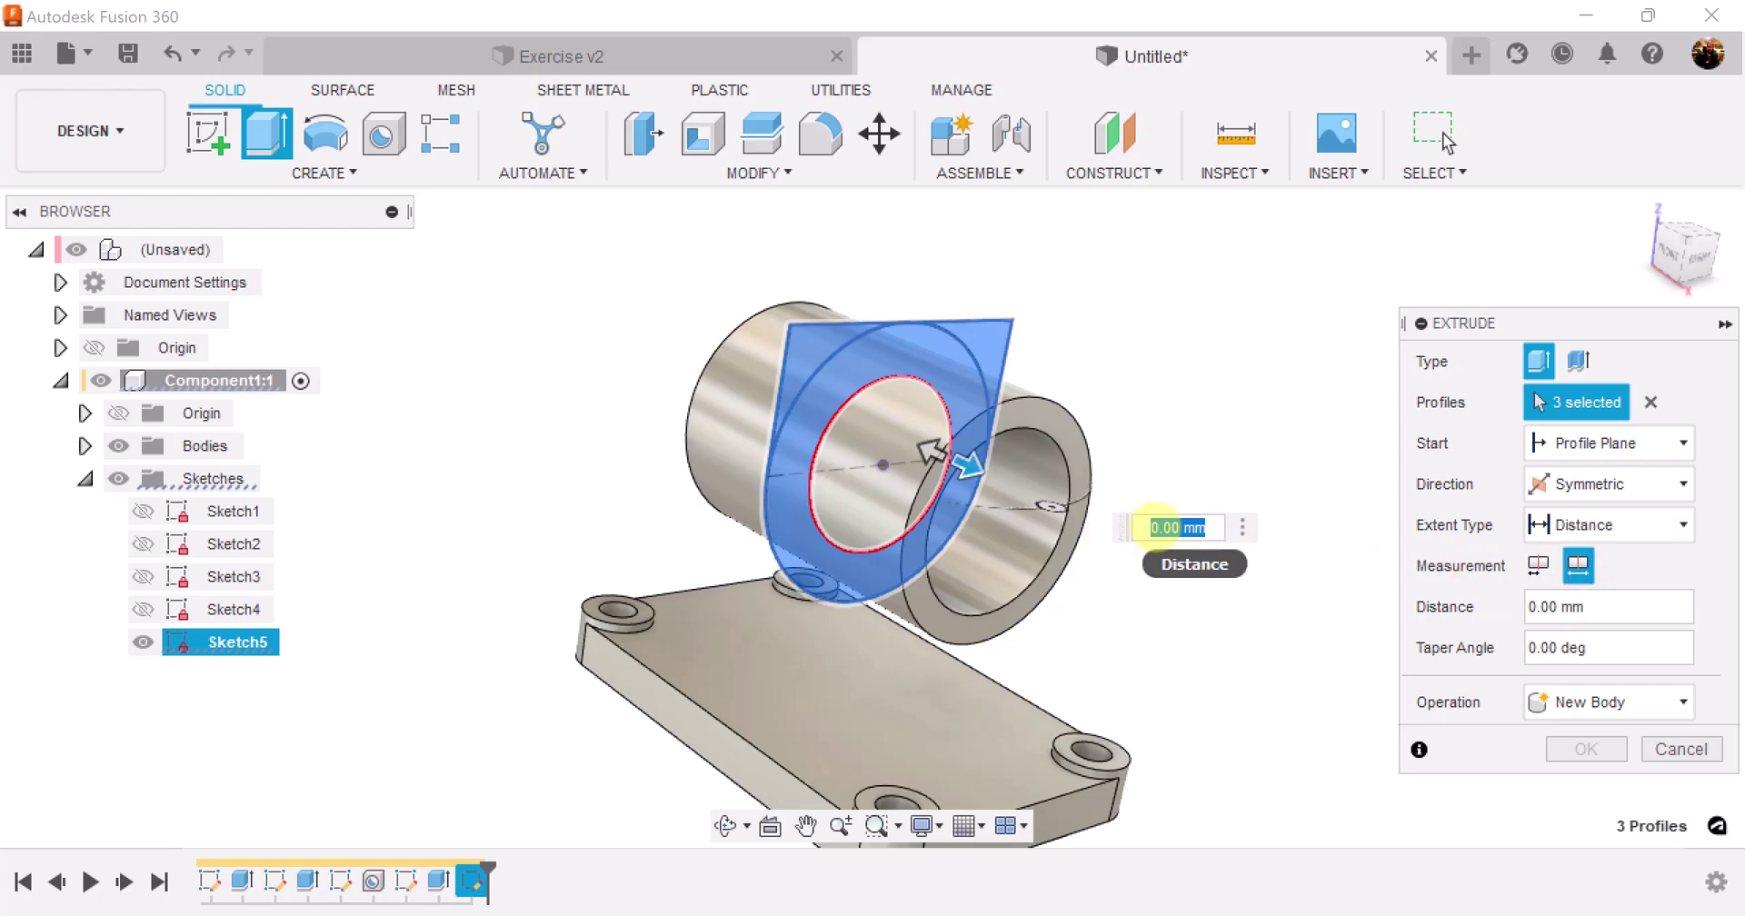
{"action": "left_click", "coordinate": [1155, 527]}
{"action": "type", "text": "24"}
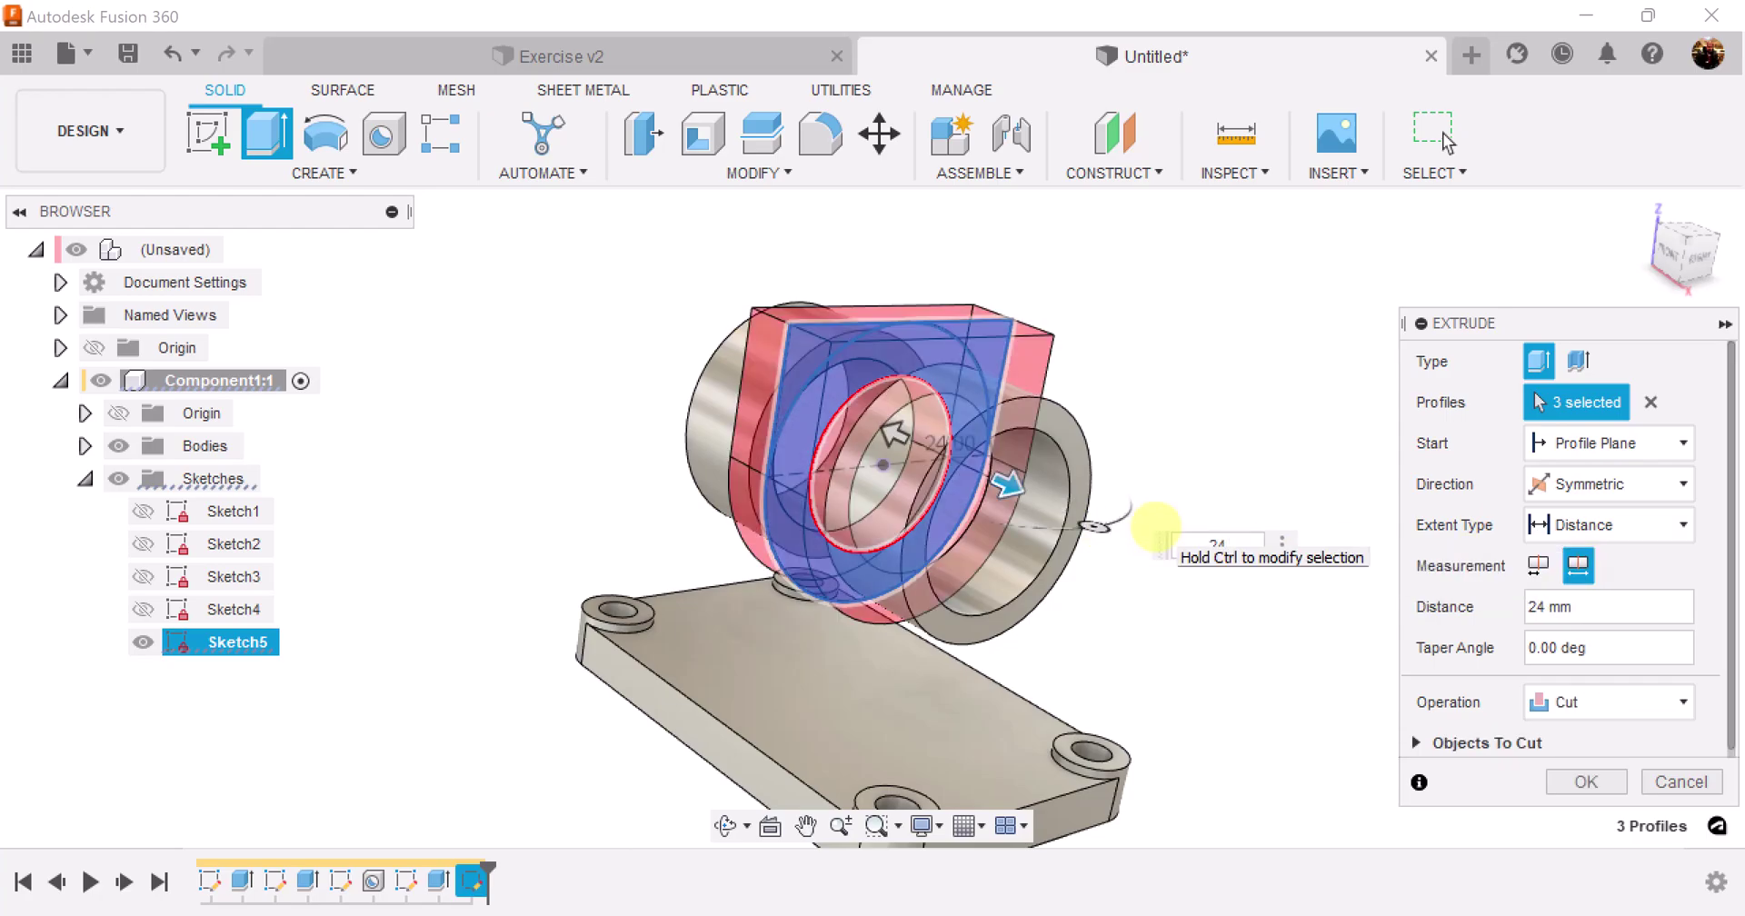
{"action": "left_click", "coordinate": [1635, 709]}
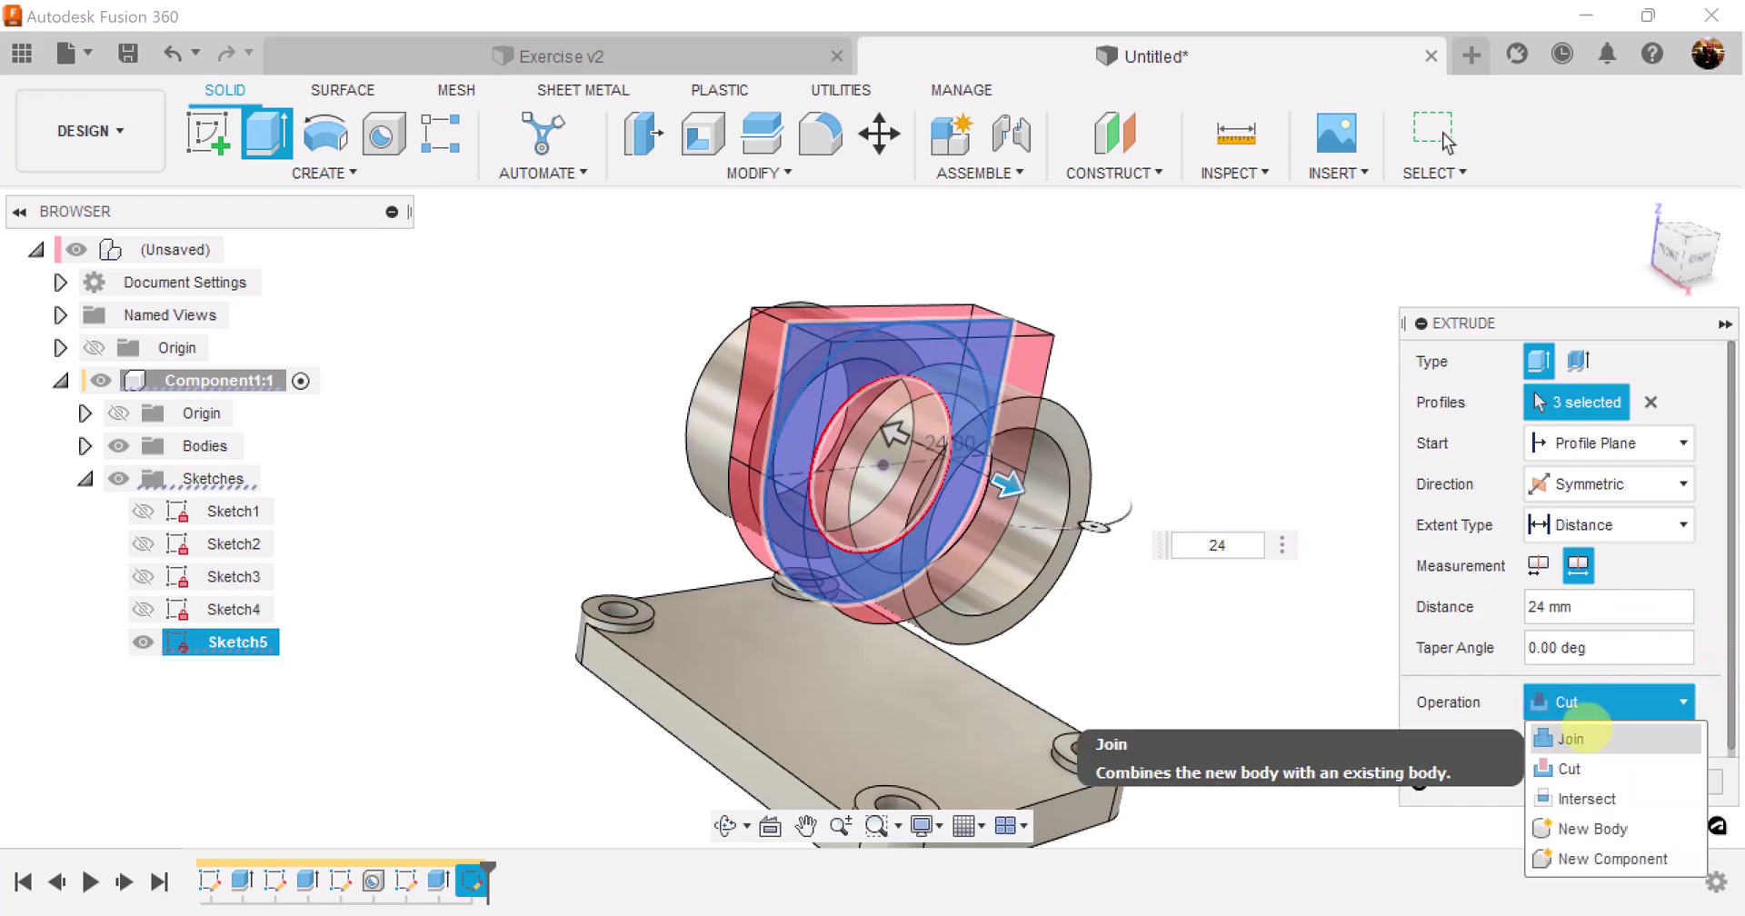
{"action": "left_click", "coordinate": [1580, 733]}
{"action": "middle_click_drag", "start_coordinate": [1273, 641], "coordinate": [1231, 604], "text": "shift"}
{"action": "left_click", "coordinate": [1587, 748]}
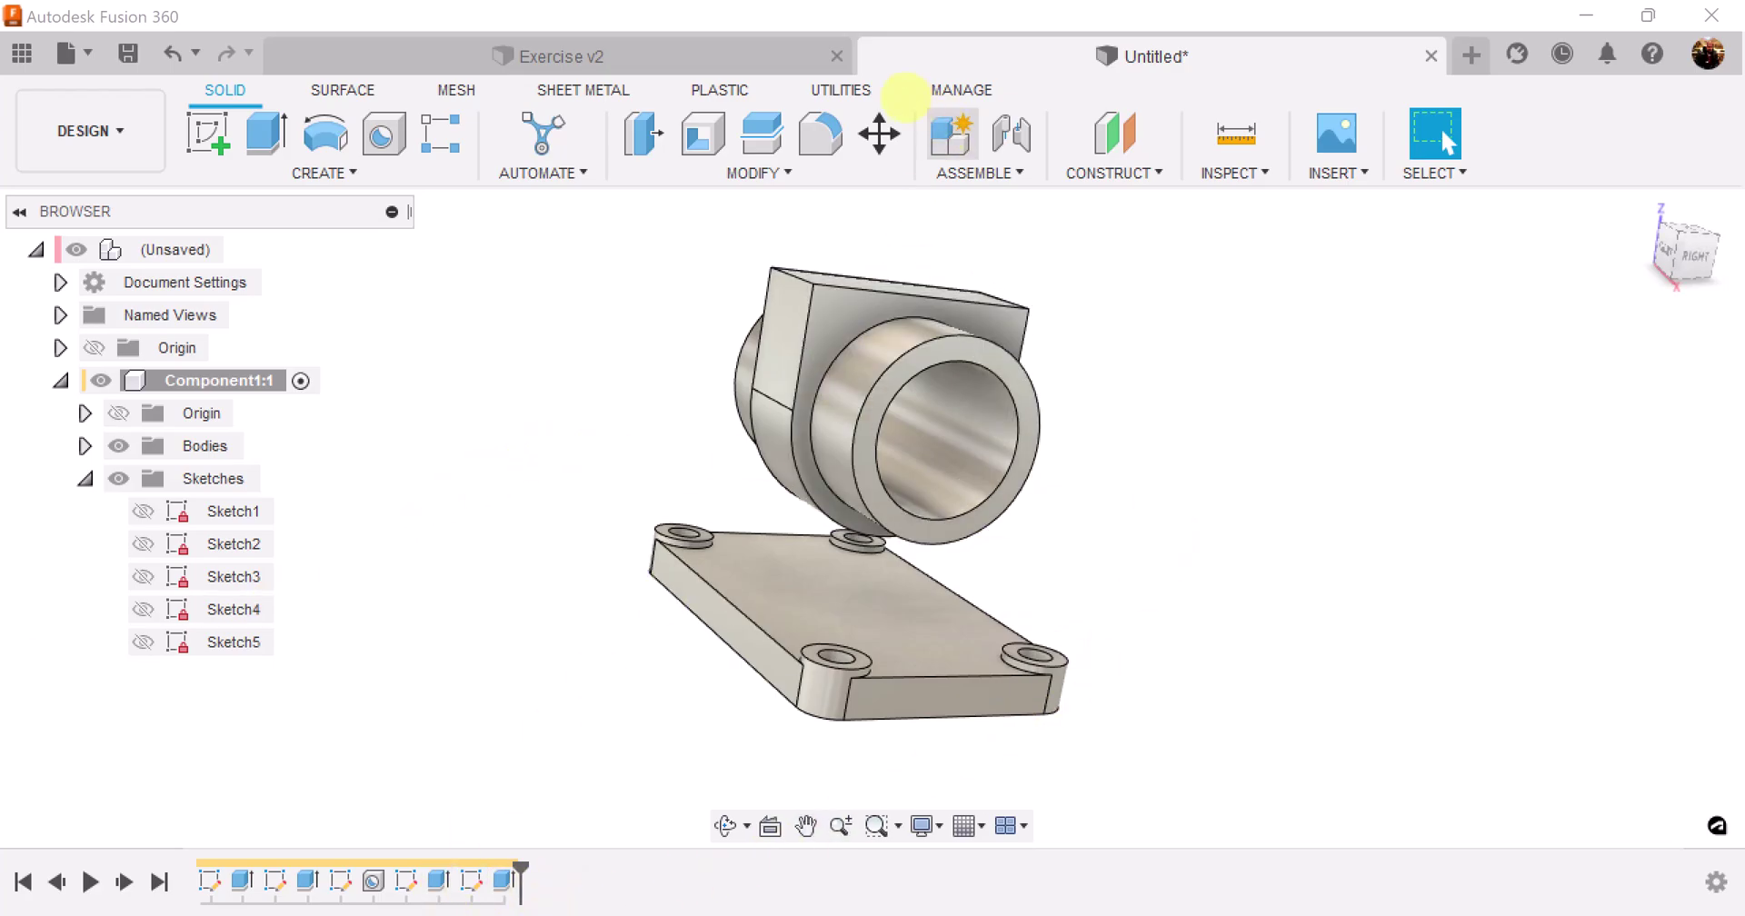
Step: Check the clamp lug in the Exercise v2 design, return to the untitled design and start a sketch on the front XZ plane
{"action": "left_click", "coordinate": [618, 57]}
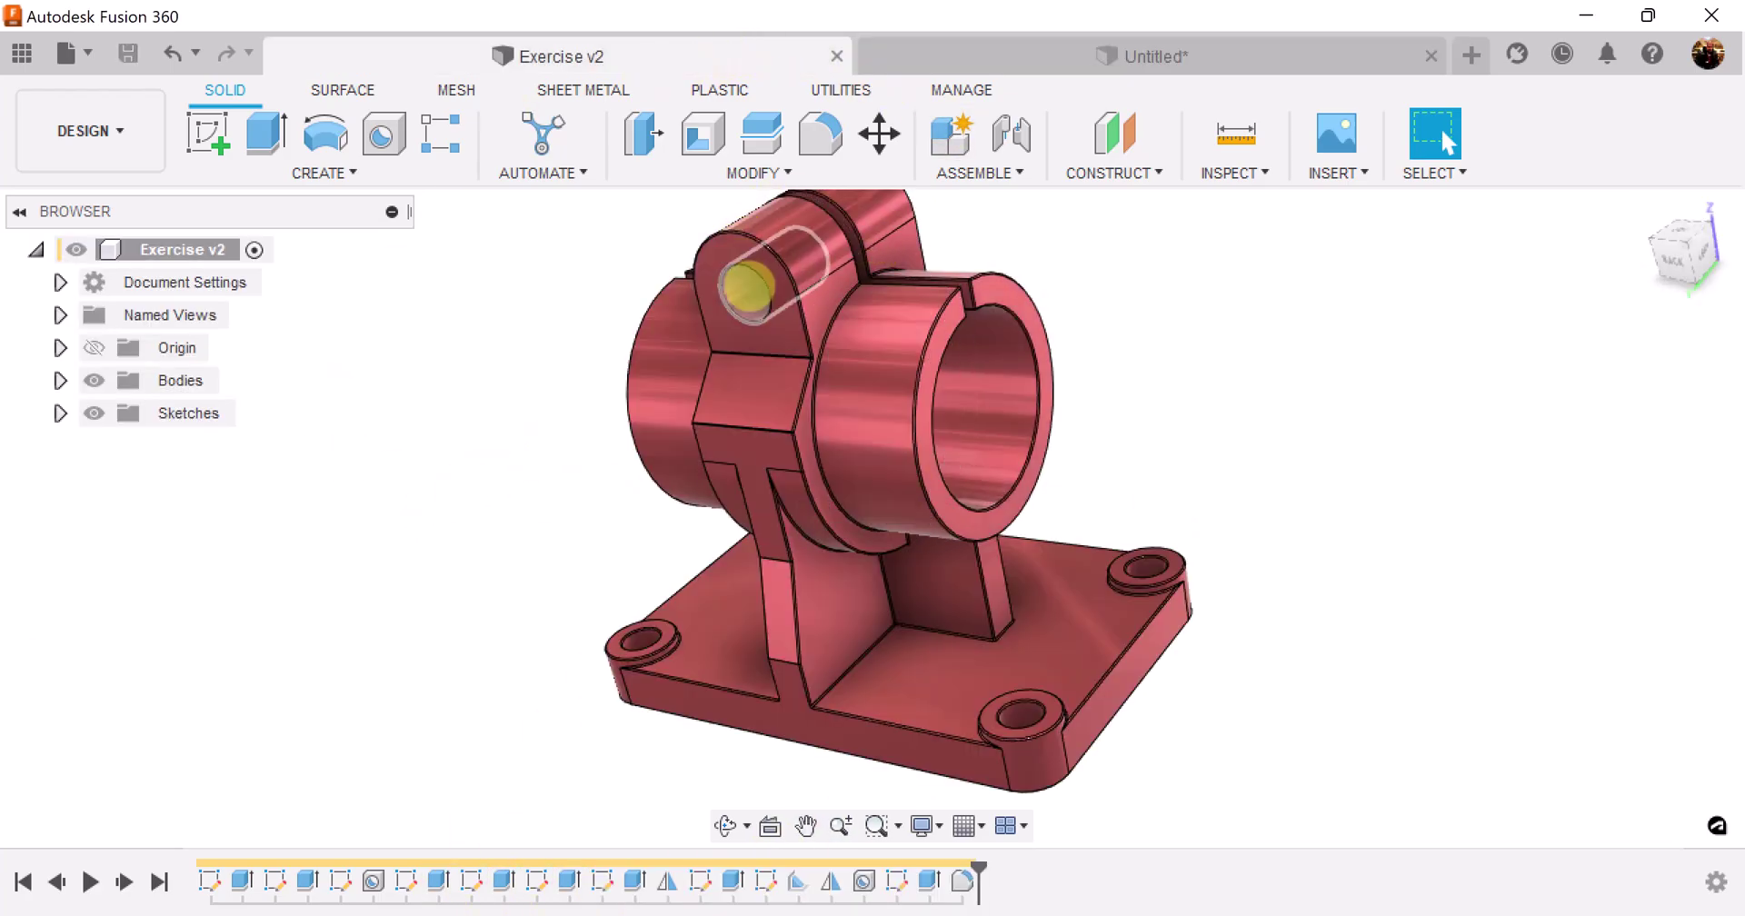
{"action": "middle_click_drag", "start_coordinate": [791, 222], "coordinate": [824, 257], "text": "shift"}
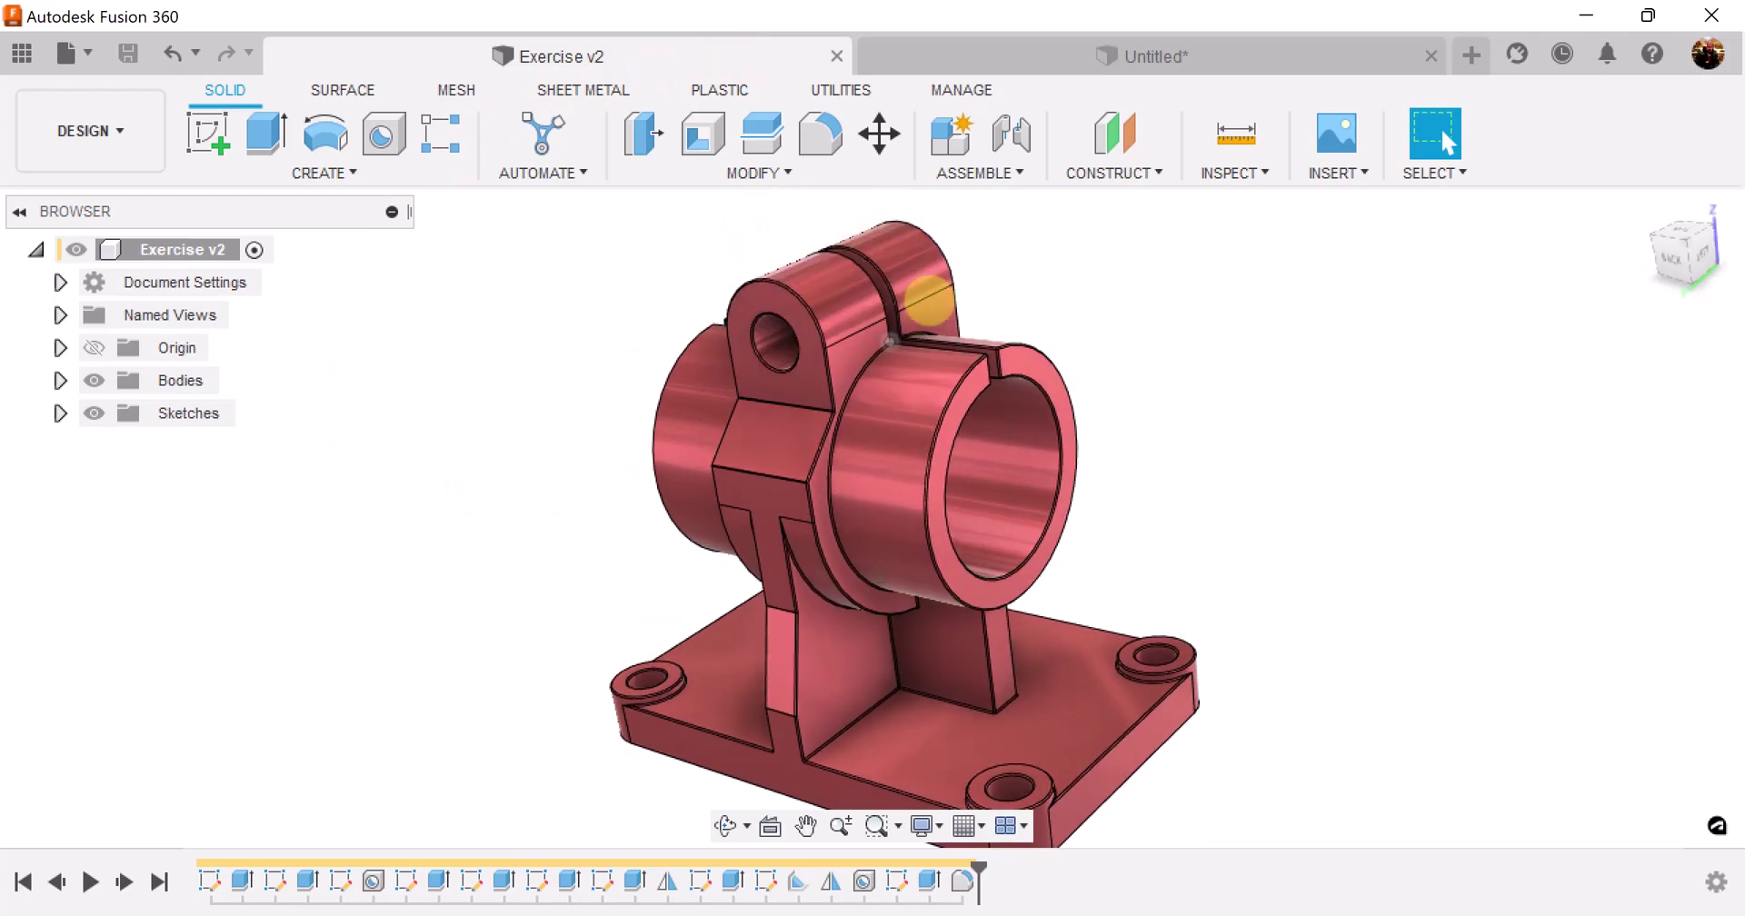
{"action": "left_click", "coordinate": [1333, 53]}
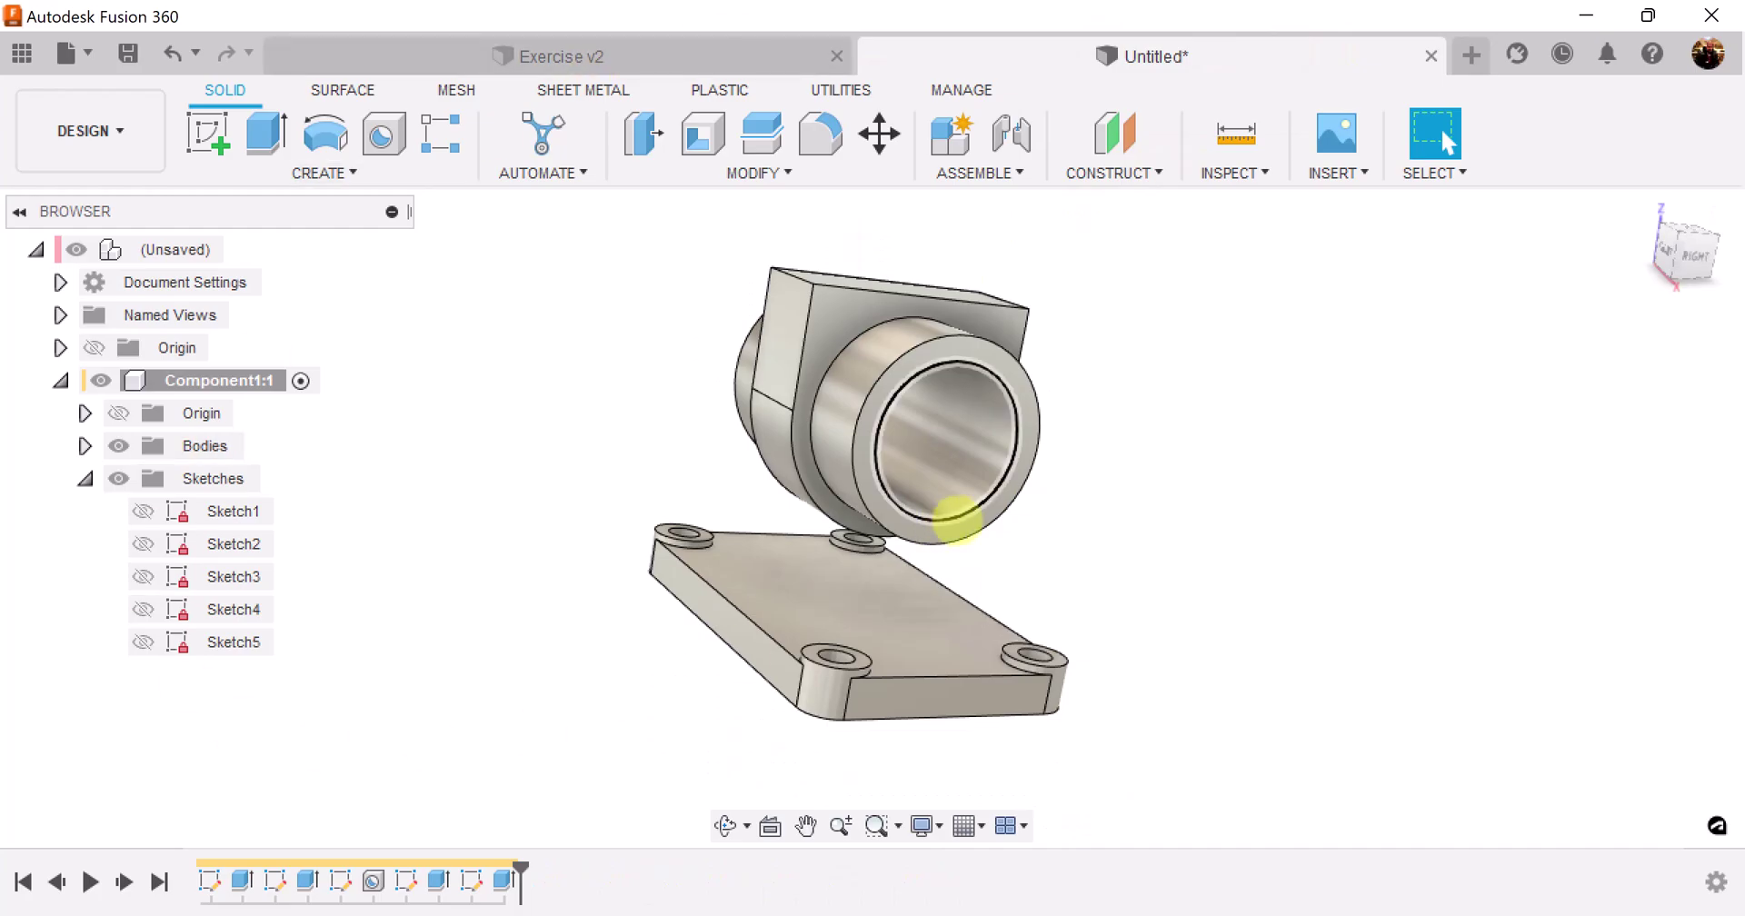
{"action": "middle_click_drag", "start_coordinate": [1236, 421], "coordinate": [1600, 282], "text": "shift"}
{"action": "left_click", "coordinate": [1682, 253]}
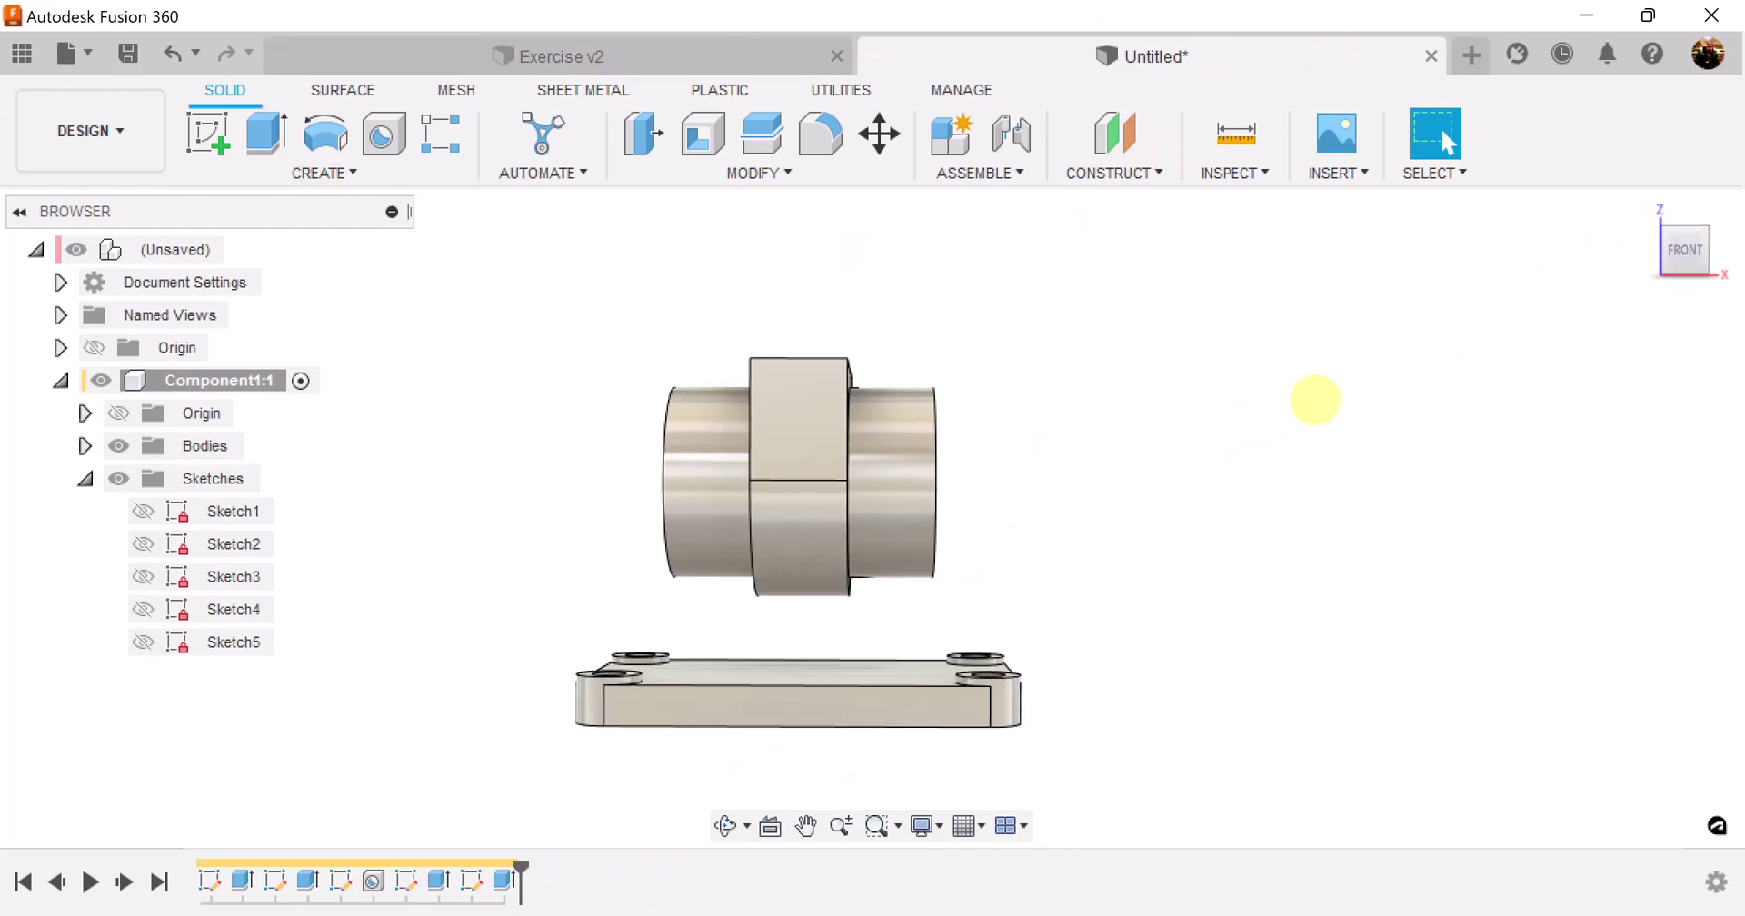
{"action": "left_click", "coordinate": [207, 134]}
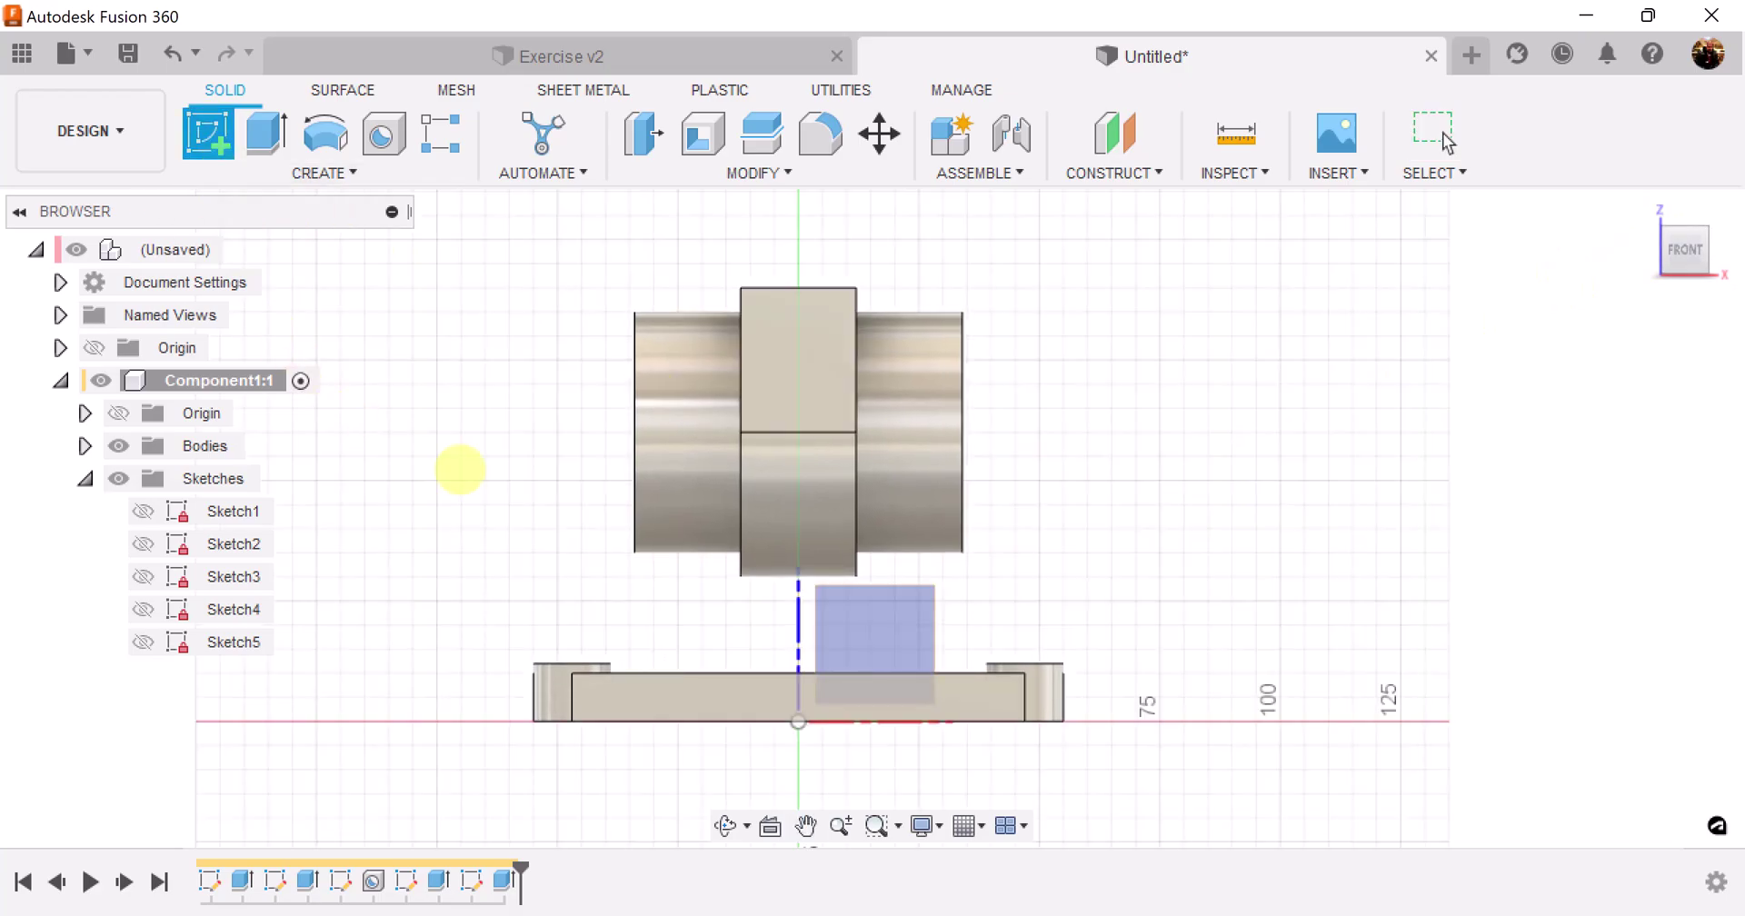
{"action": "left_click", "coordinate": [908, 609]}
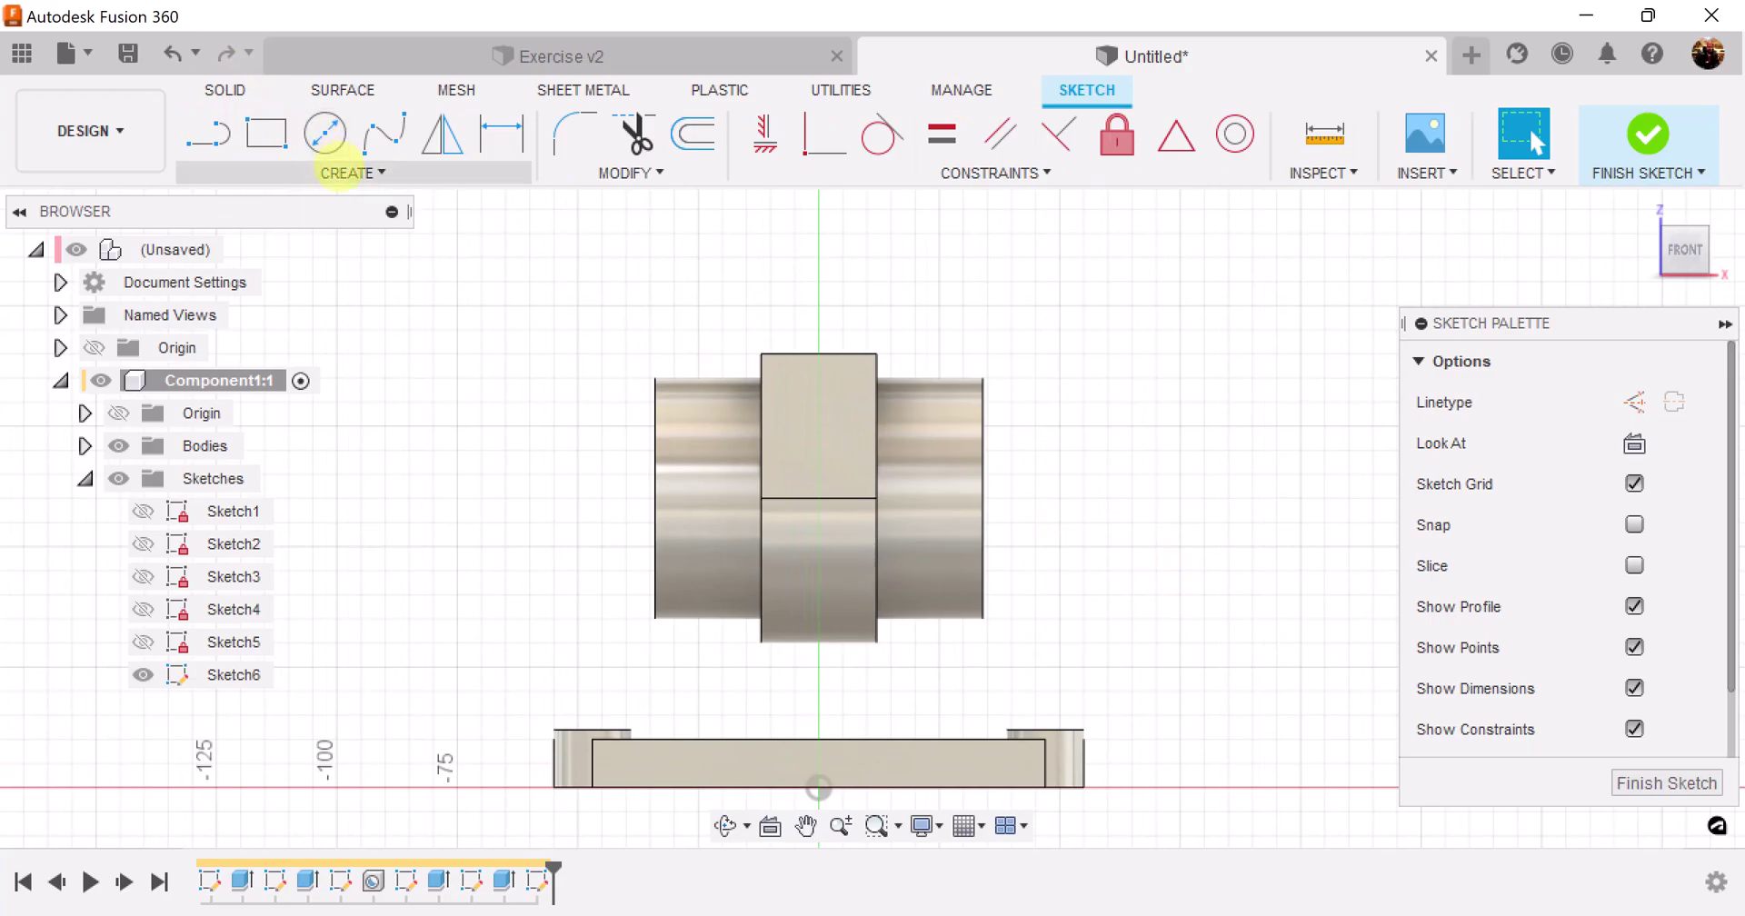
Step: Draw a 12 mm radius centre-point semicircle above the clamp block, centred on its upper edge and ending at both corners, and finish the sketch
{"action": "left_click", "coordinate": [346, 173]}
{"action": "mouse_move", "coordinate": [309, 293]}
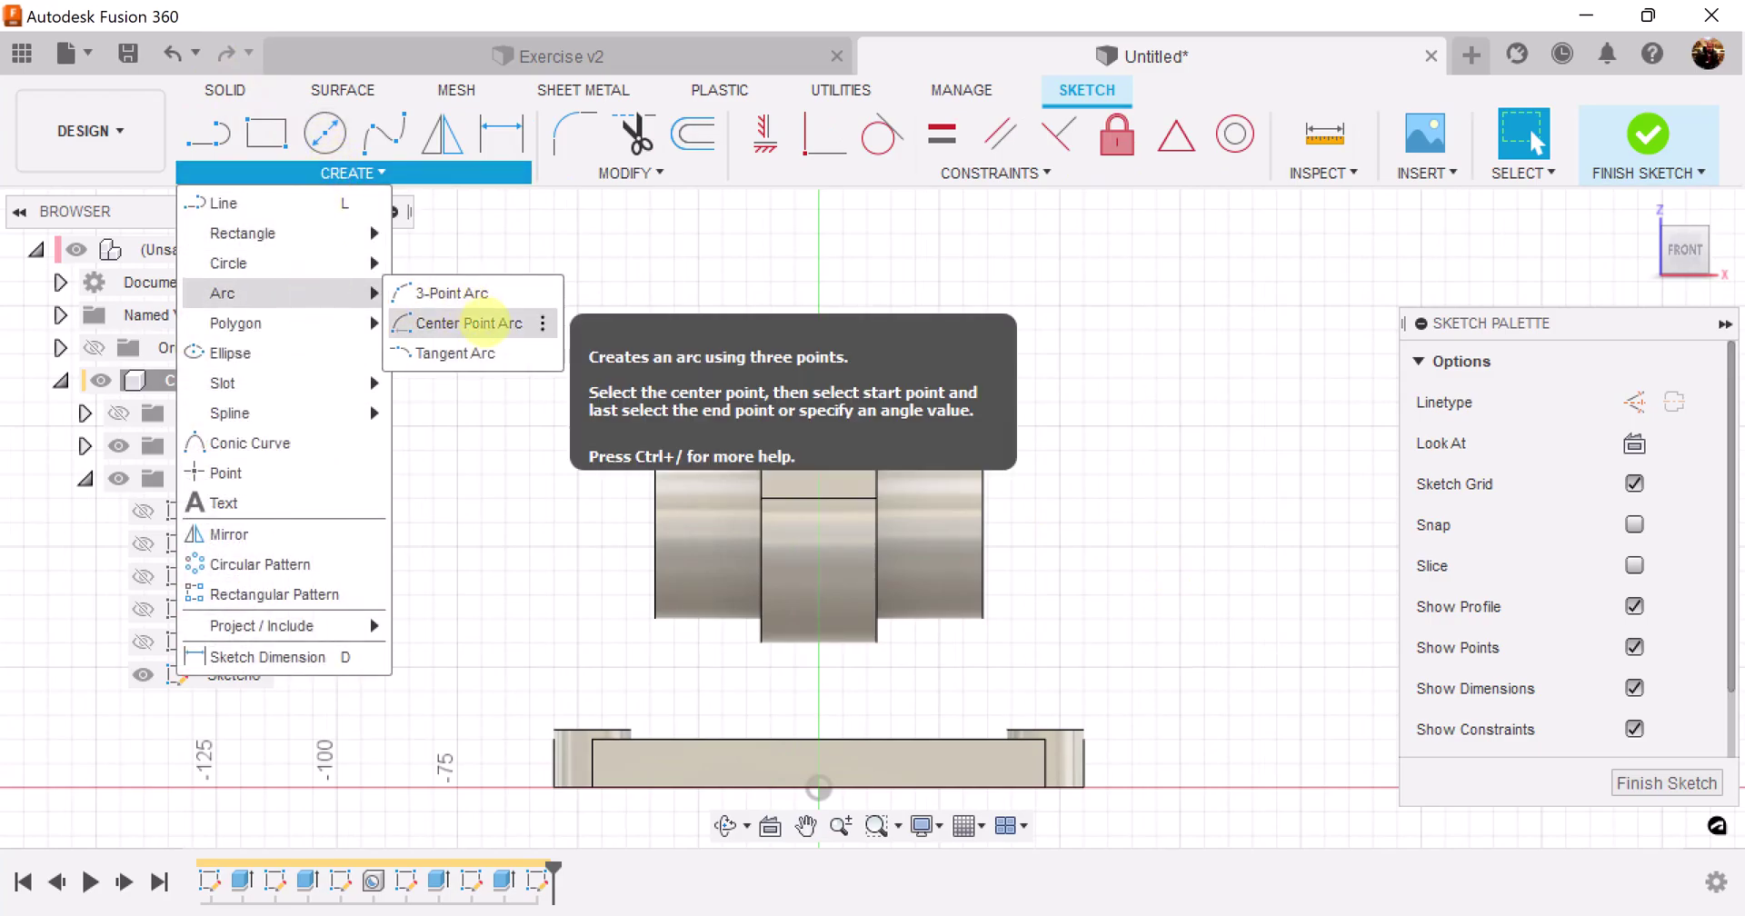
{"action": "left_click", "coordinate": [468, 323]}
{"action": "scroll", "coordinate": [826, 321], "scroll_direction": "up", "scroll_amount": 5}
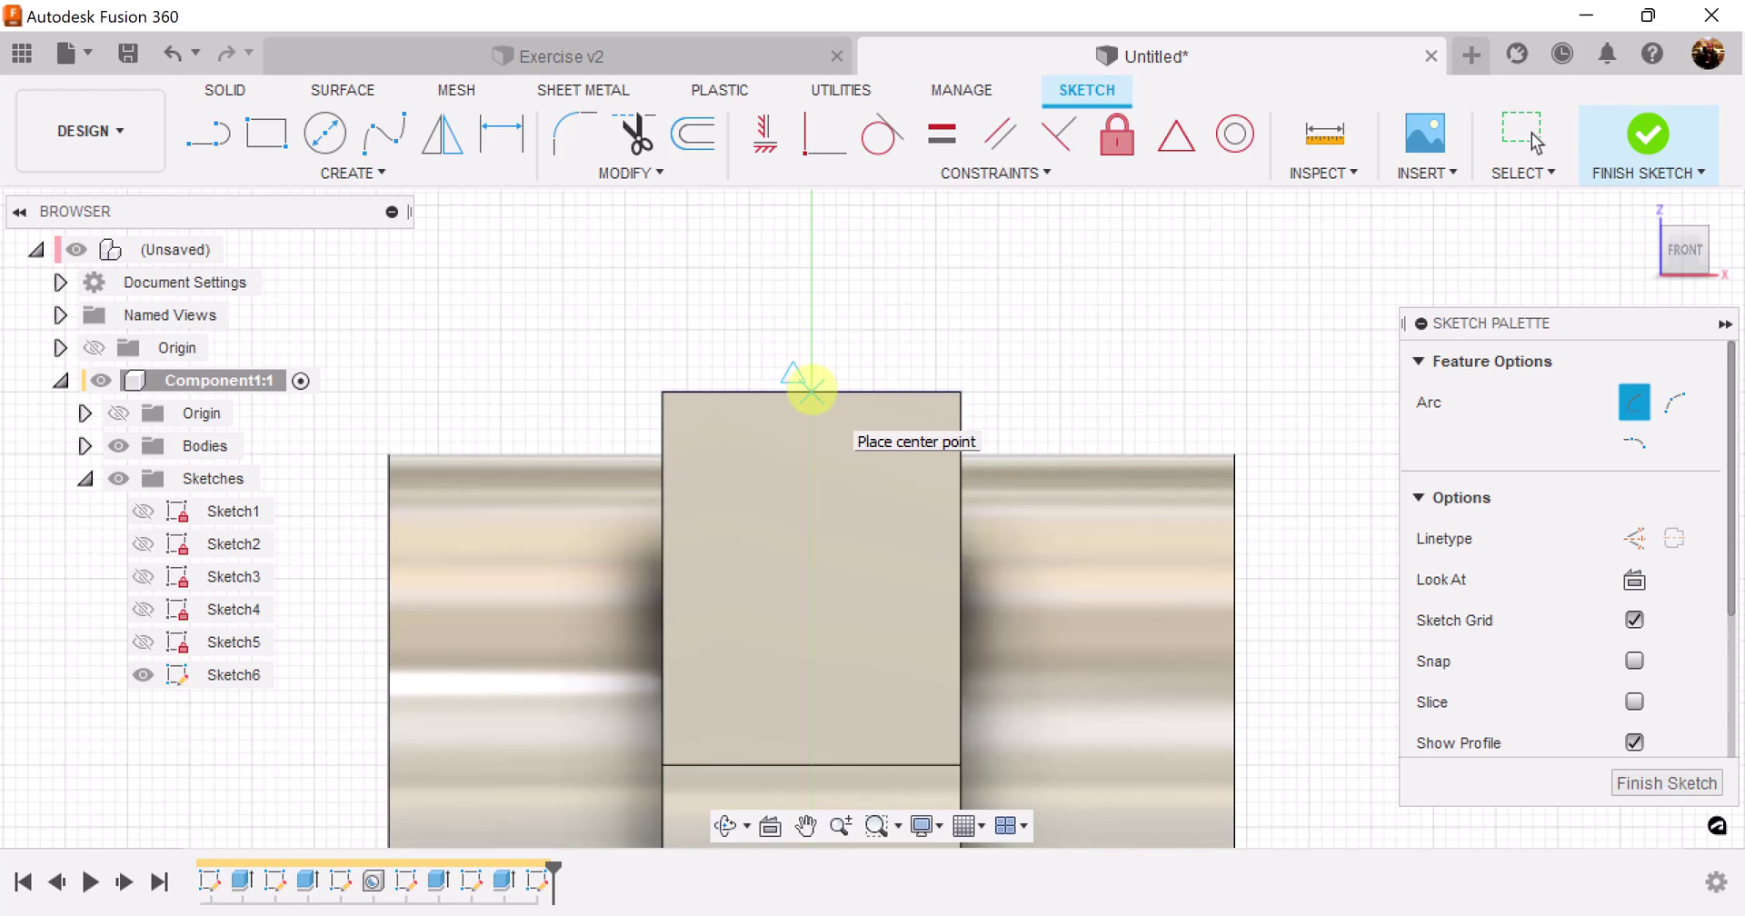
{"action": "left_click", "coordinate": [814, 391]}
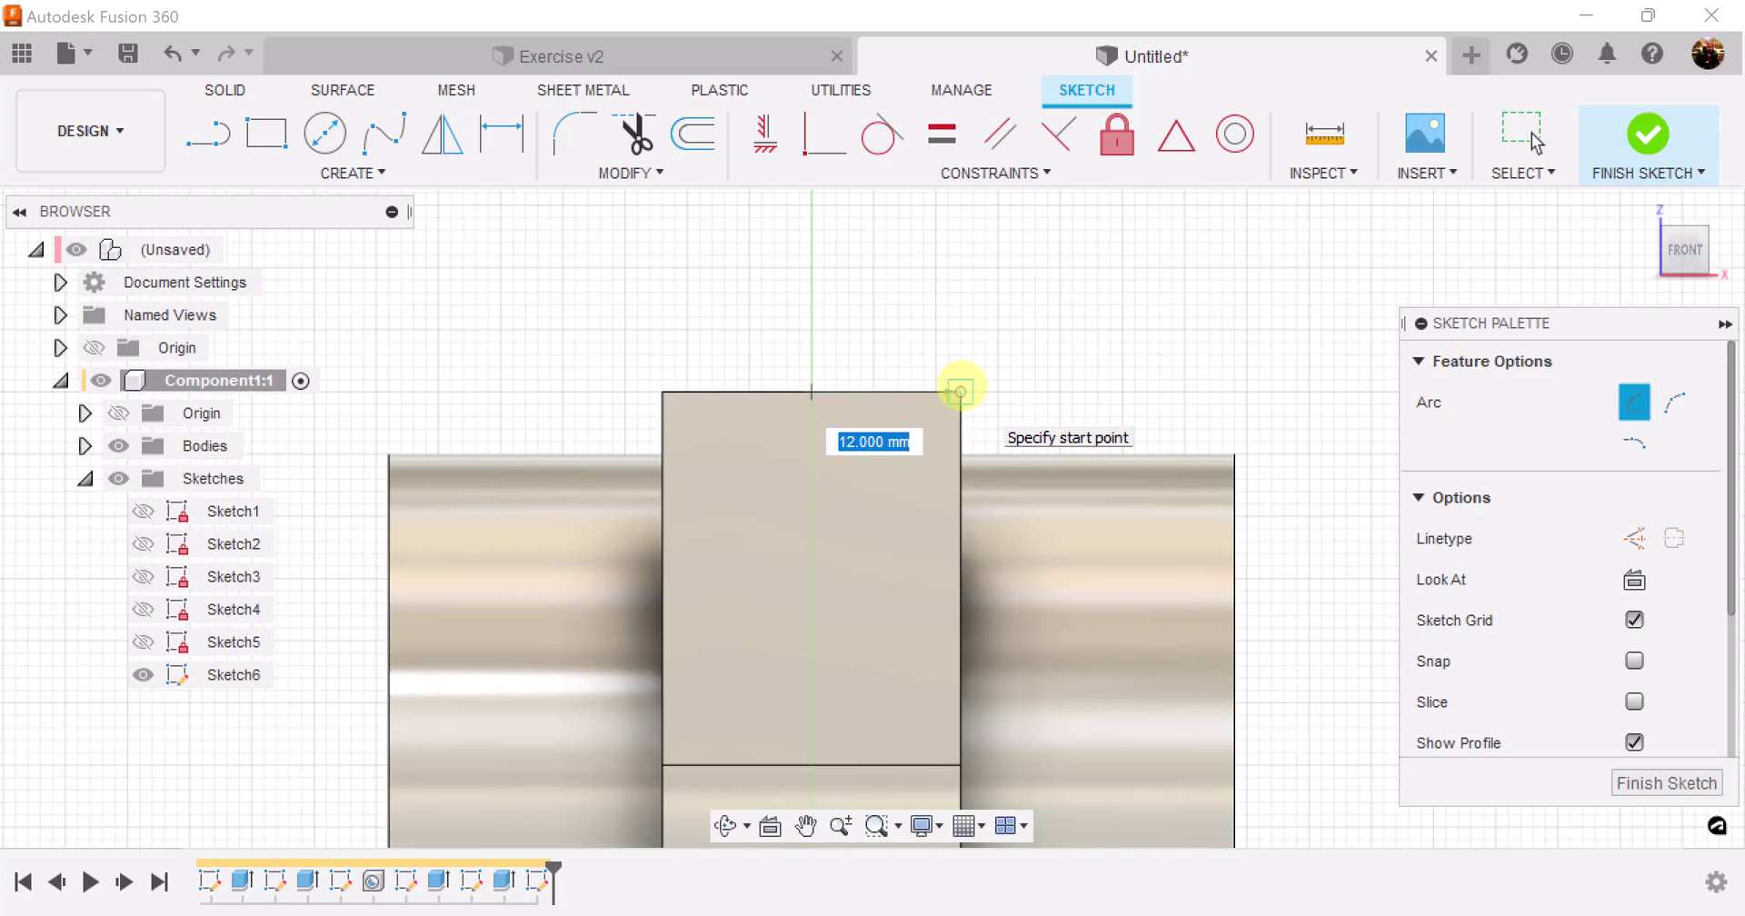
{"action": "left_click", "coordinate": [961, 391]}
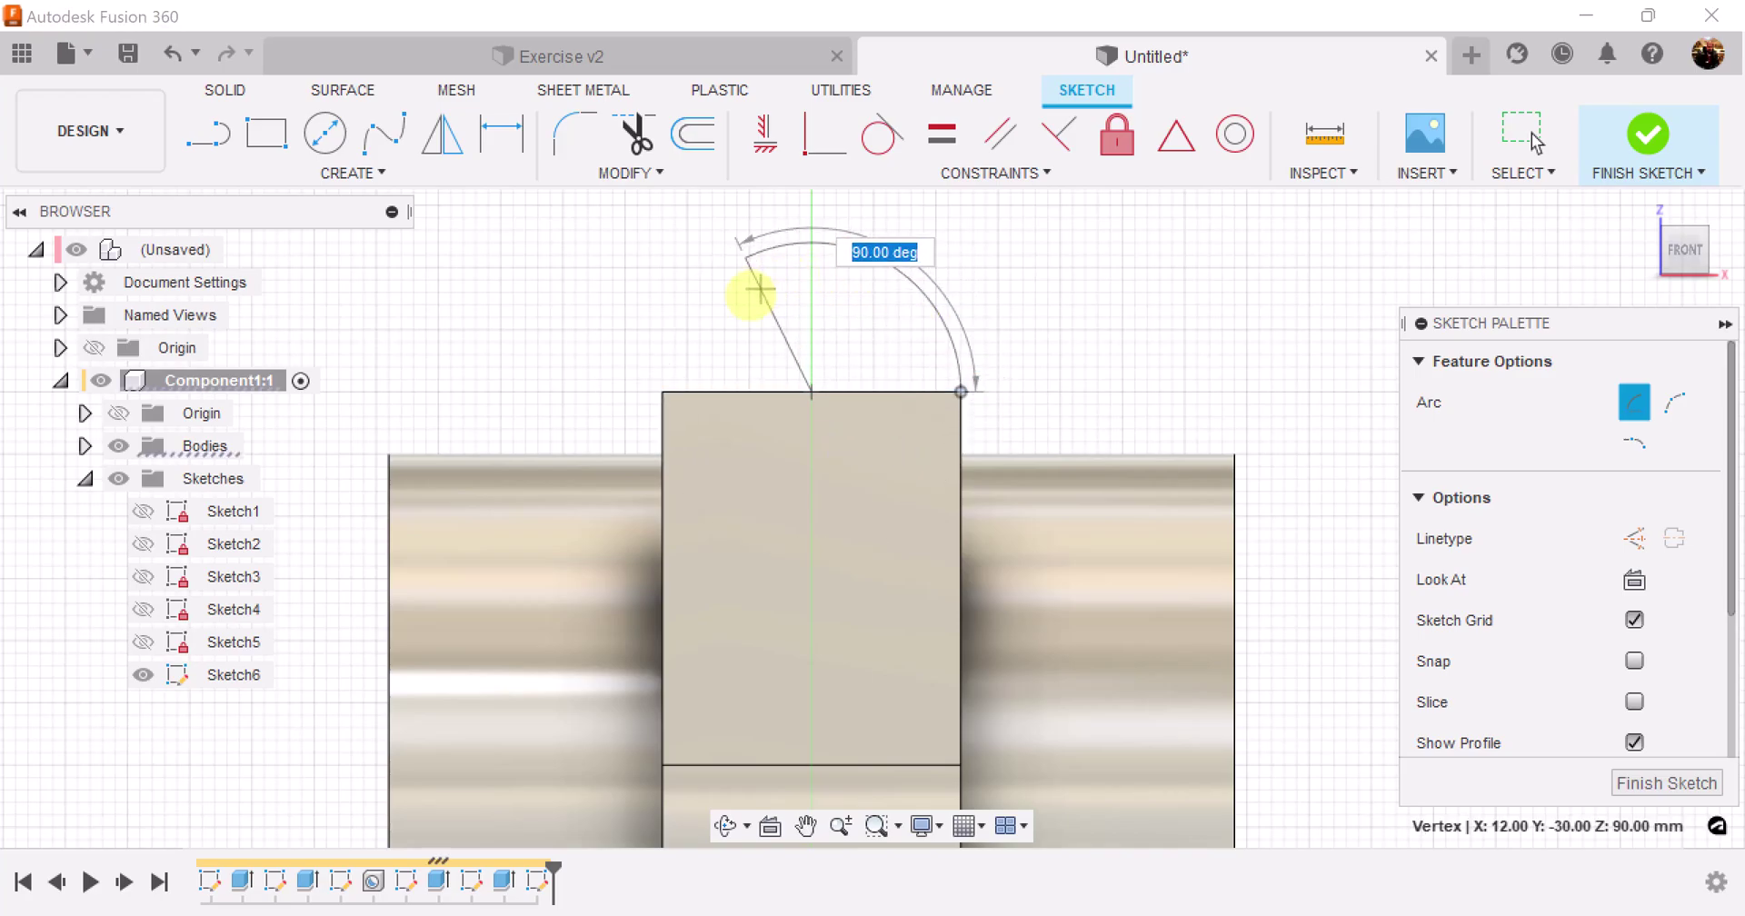
{"action": "left_click", "coordinate": [661, 393]}
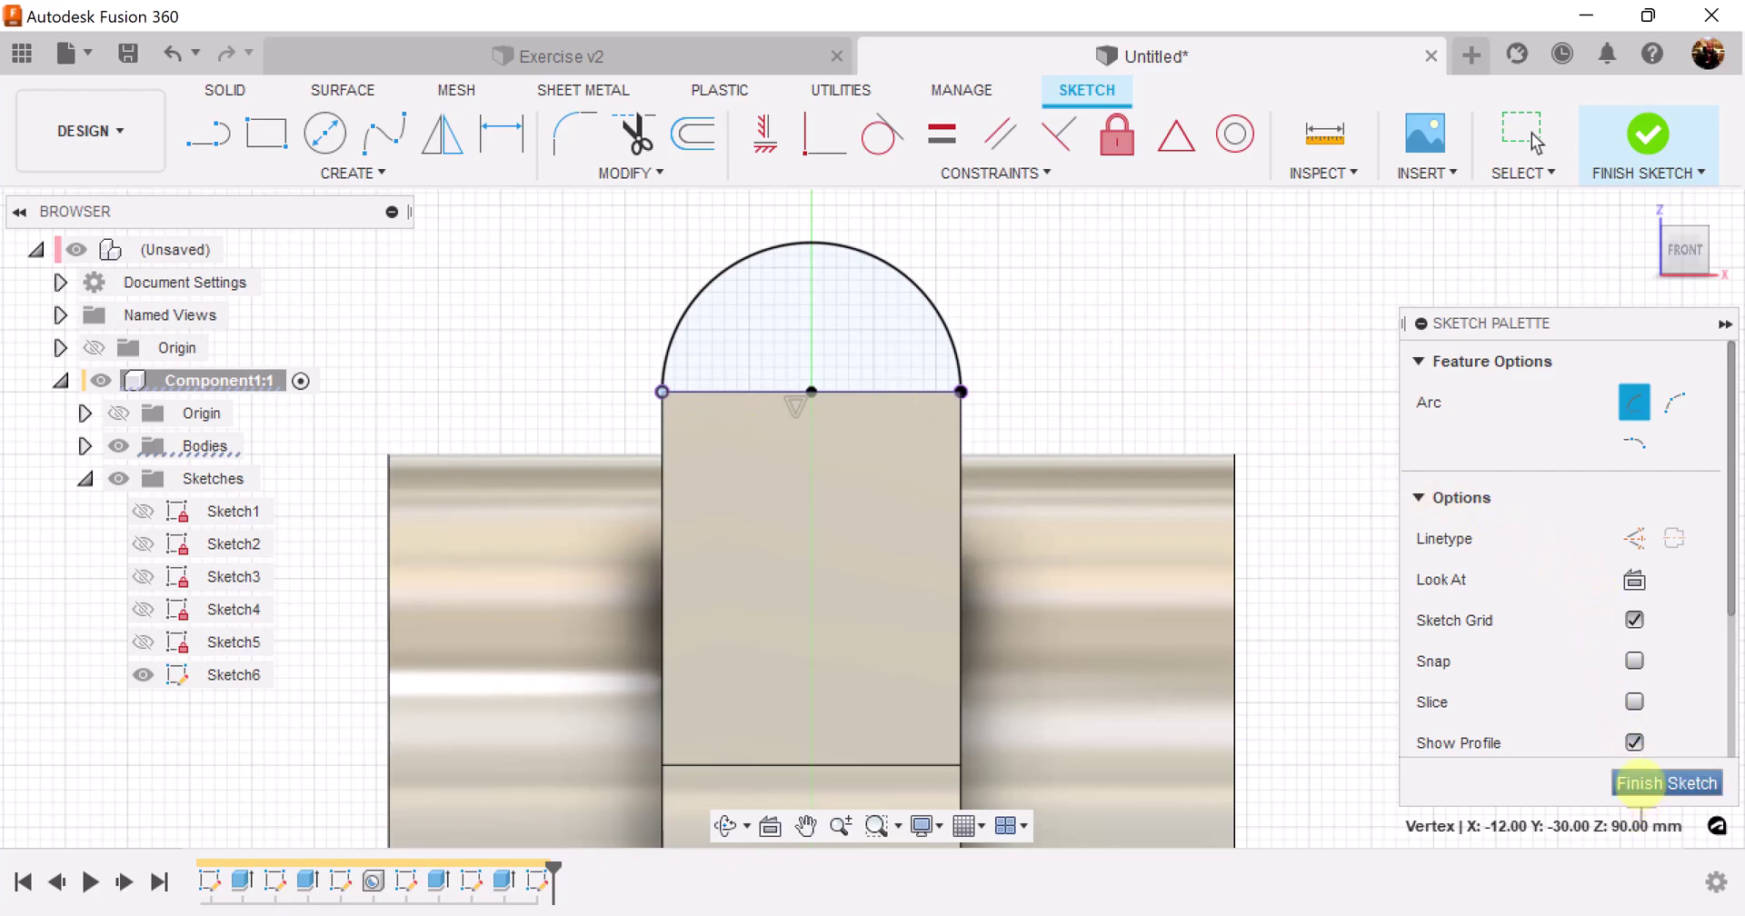
{"action": "left_click", "coordinate": [1639, 784]}
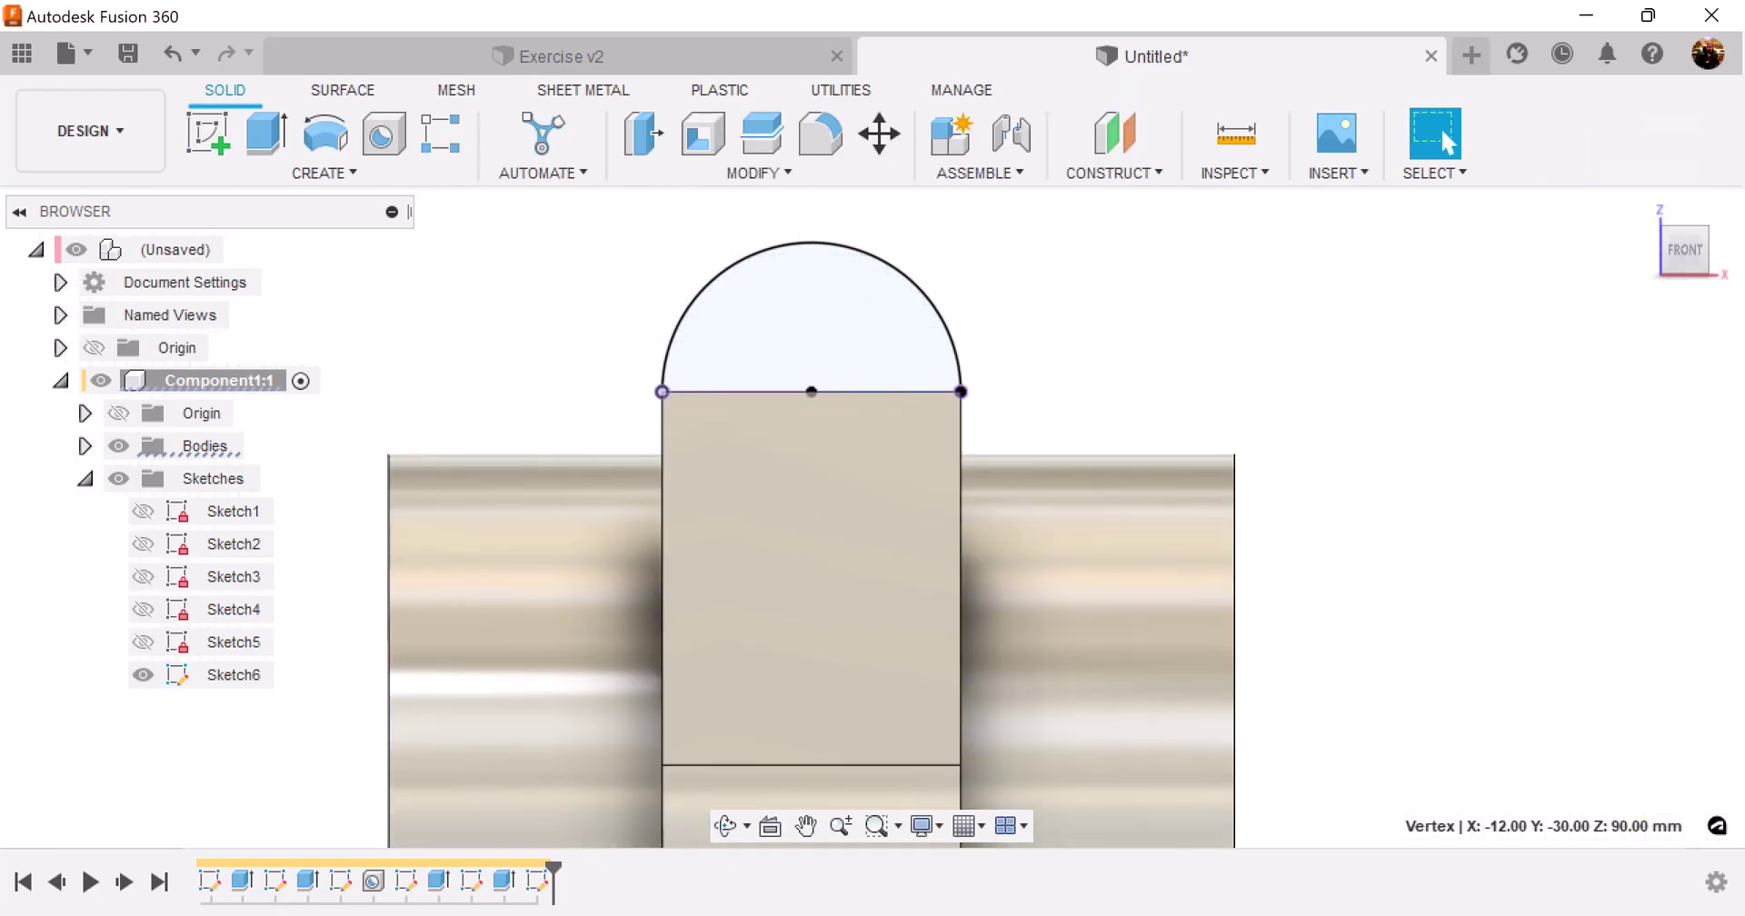
Step: Extrude the semicircle symmetrically to a 40 mm whole length, joined to the top of the clamp block
{"action": "middle_click_drag", "start_coordinate": [873, 521], "coordinate": [873, 524], "text": "shift"}
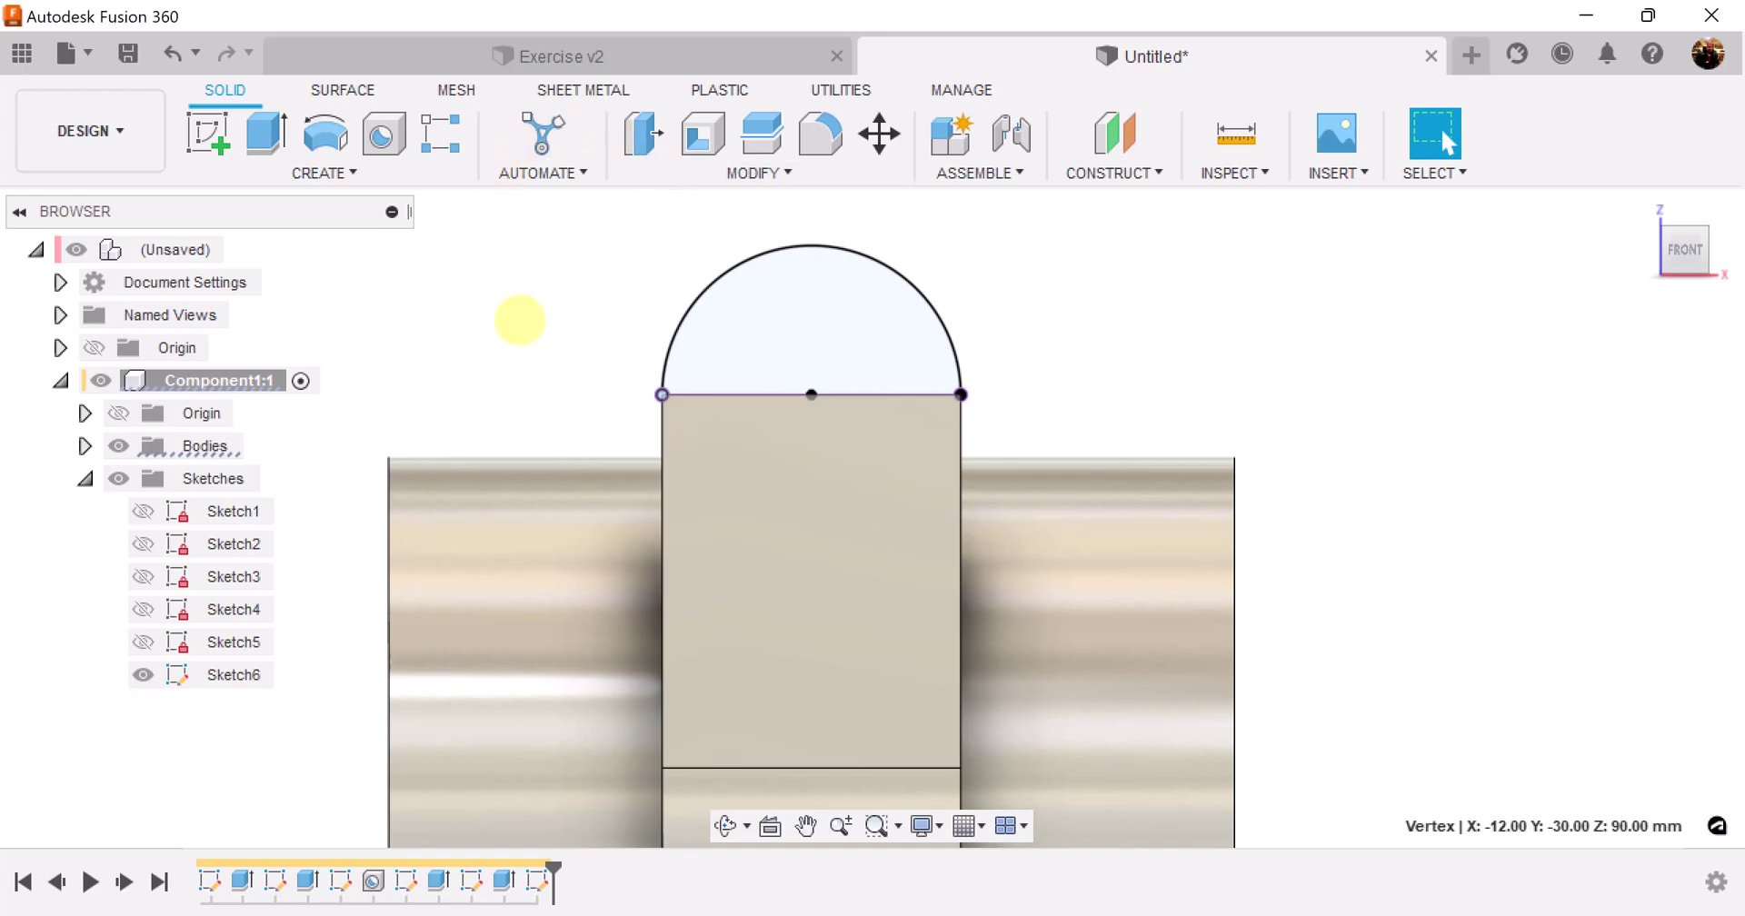
{"action": "key", "text": "e"}
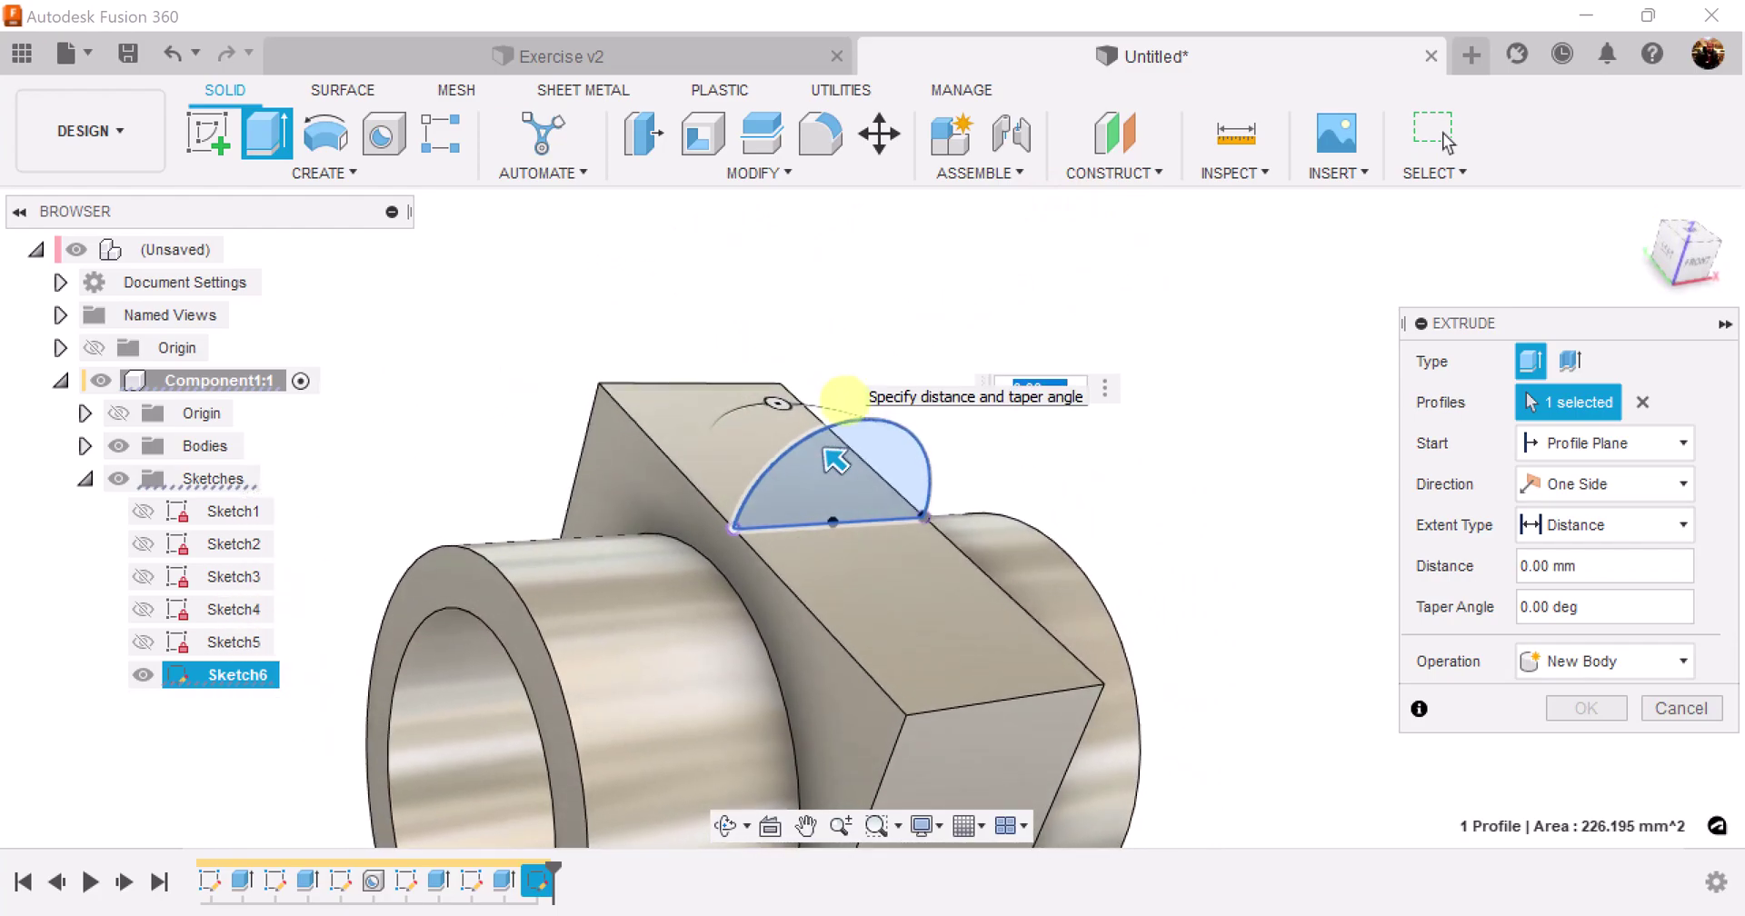
{"action": "left_click", "coordinate": [1645, 484]}
{"action": "left_click", "coordinate": [1599, 580]}
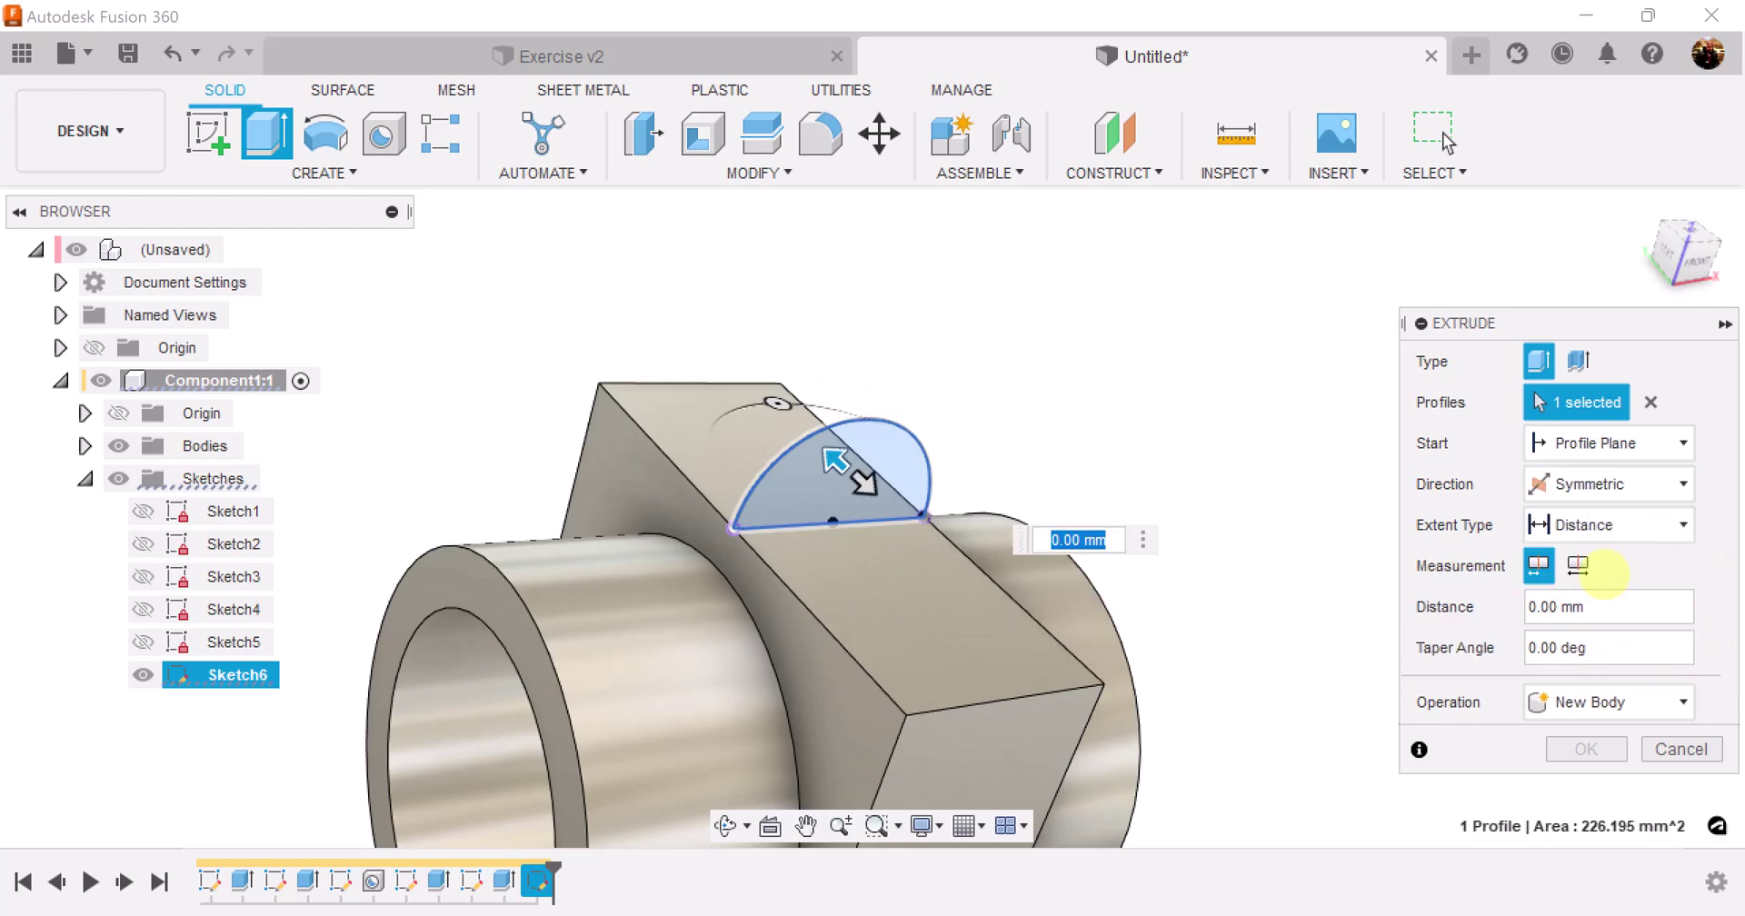
{"action": "left_click", "coordinate": [1579, 565]}
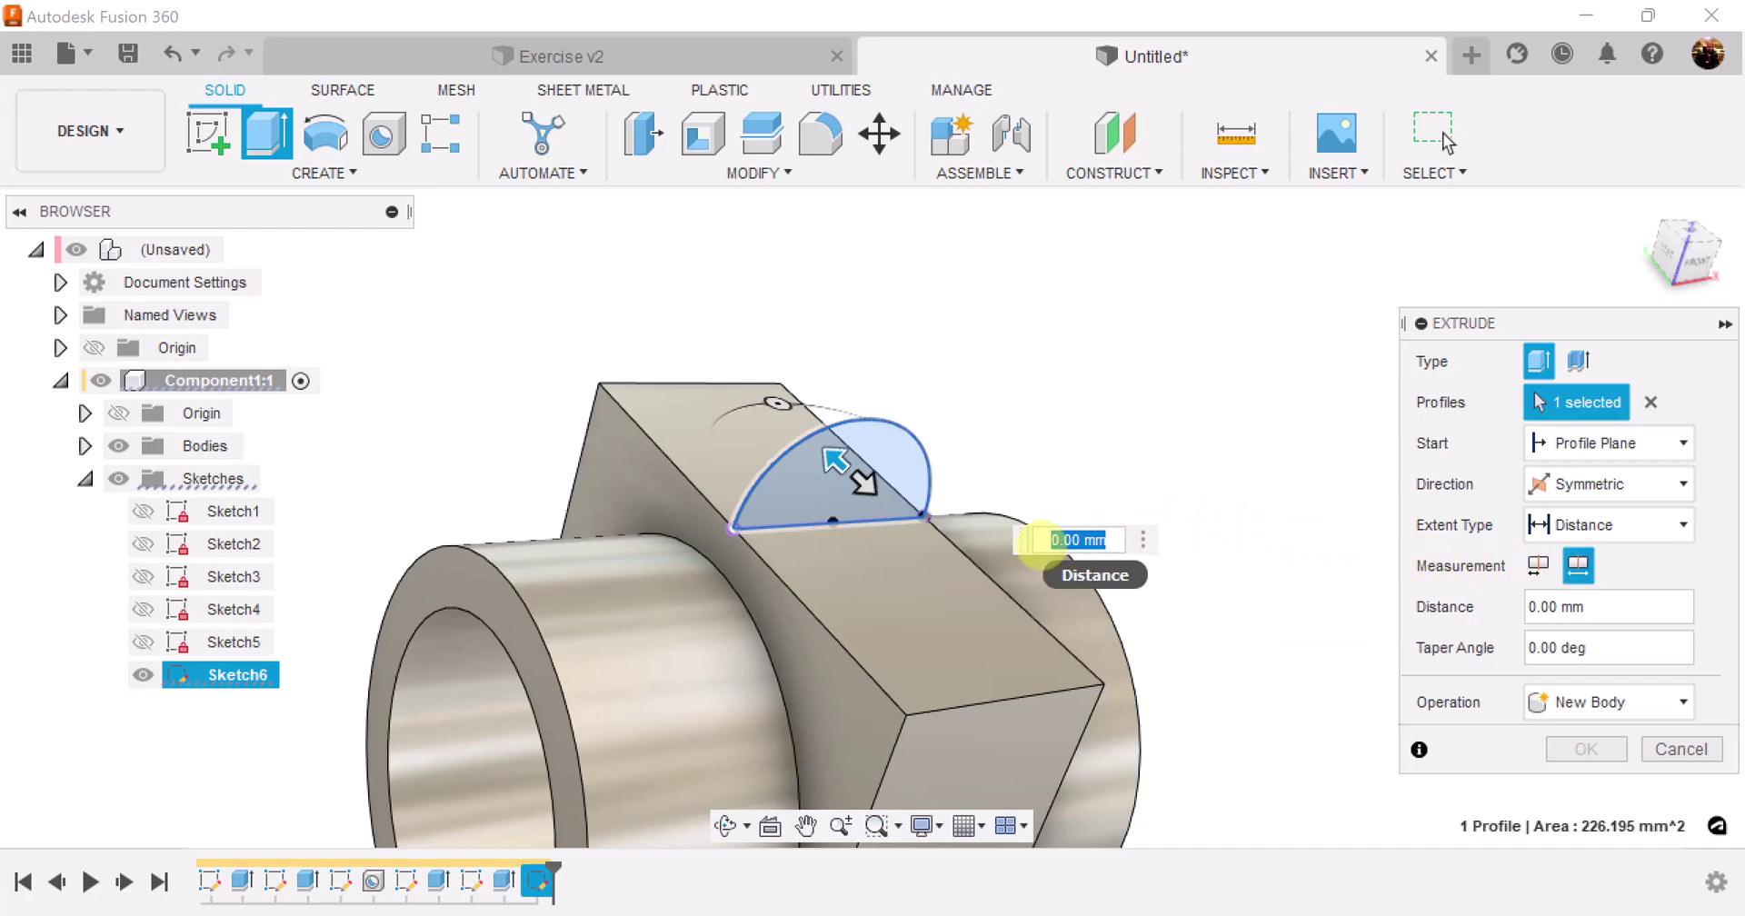
{"action": "type", "text": "0"}
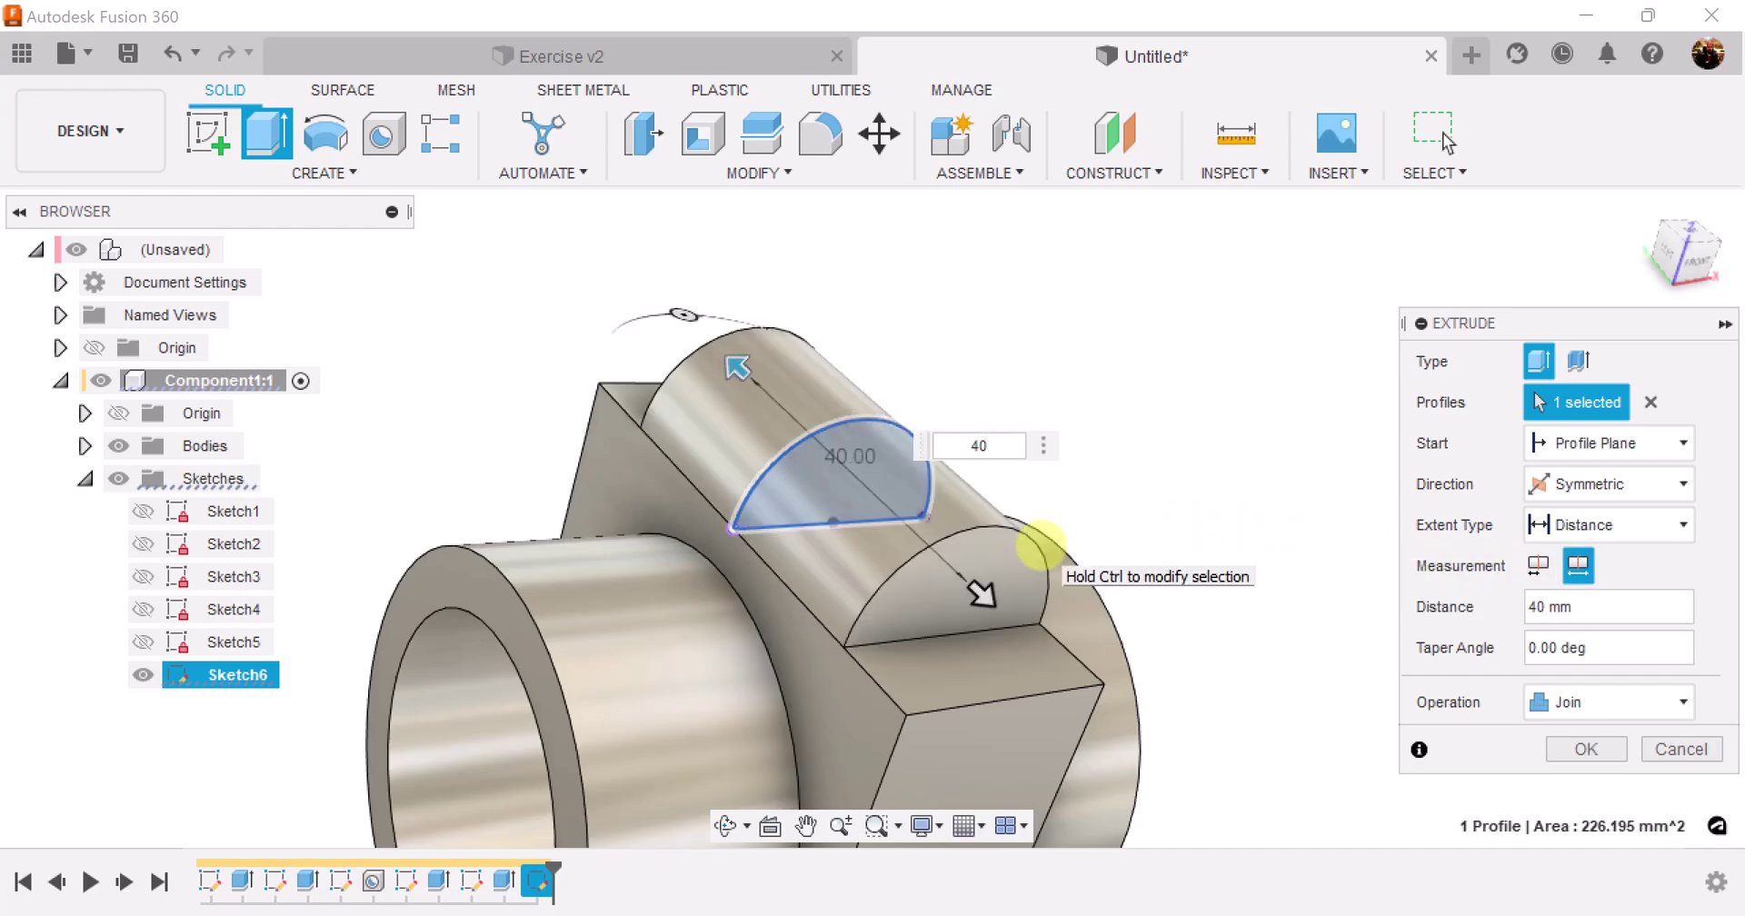
{"action": "key", "text": "Return"}
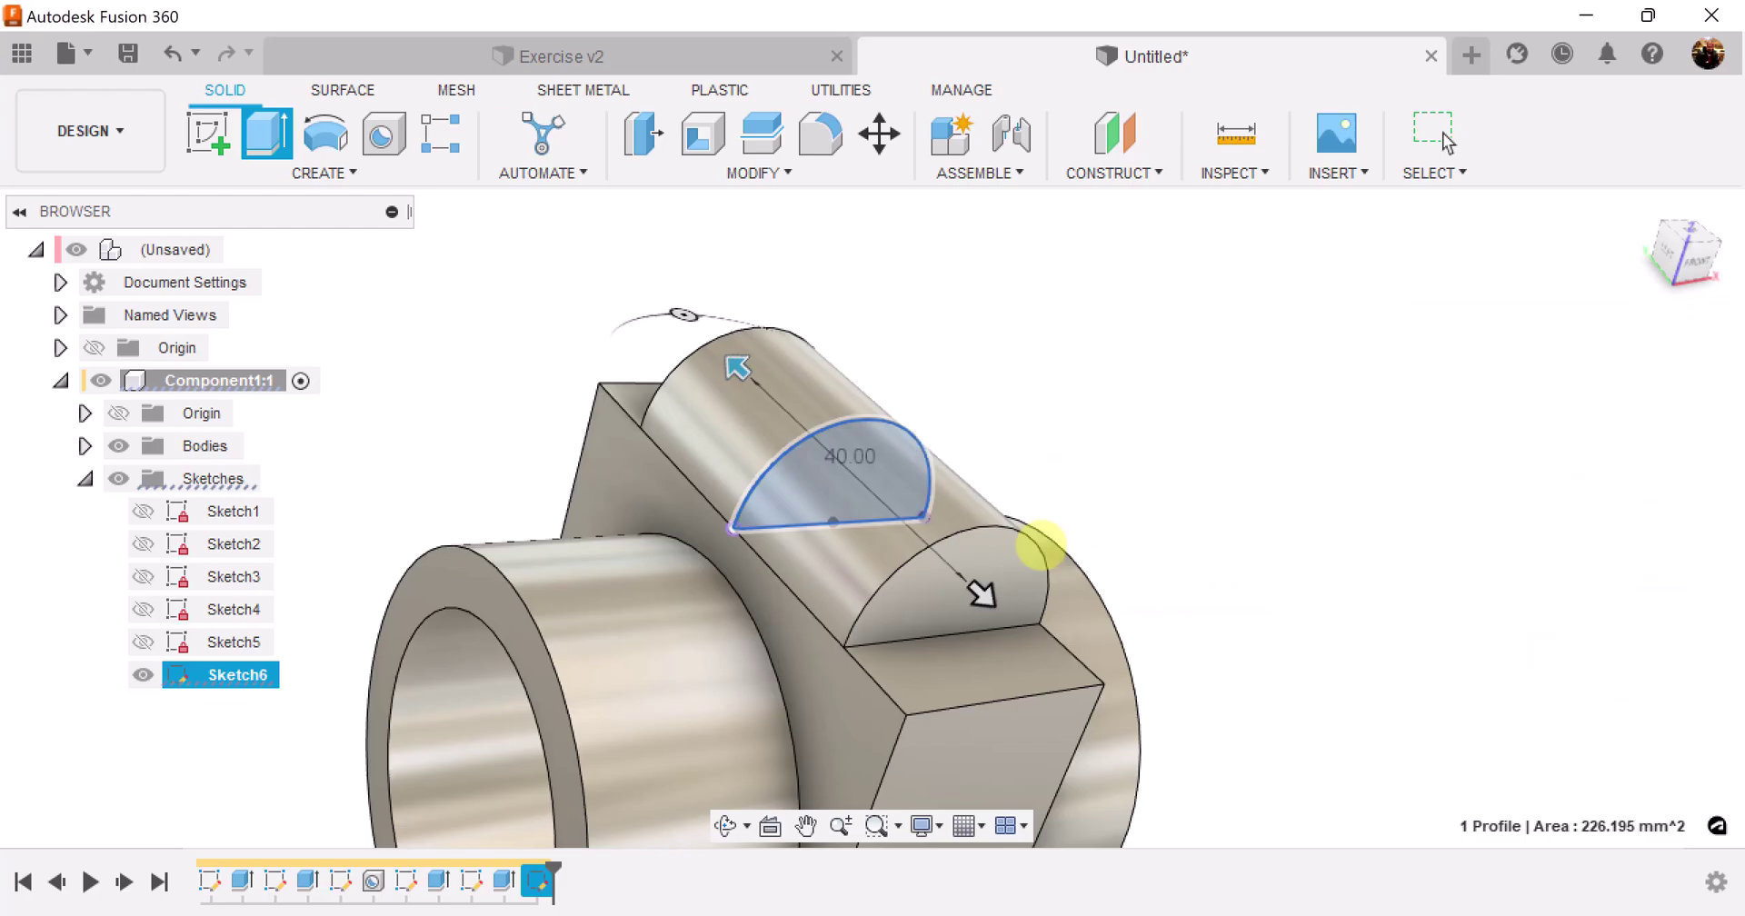
{"action": "mouse_move", "coordinate": [1256, 479]}
{"action": "middle_mouse_down", "text": "shift"}
{"action": "mouse_move", "coordinate": [1239, 487]}
{"action": "mouse_move", "coordinate": [921, 299]}
{"action": "mouse_move", "coordinate": [891, 304]}
{"action": "middle_mouse_up", "text": "shift"}
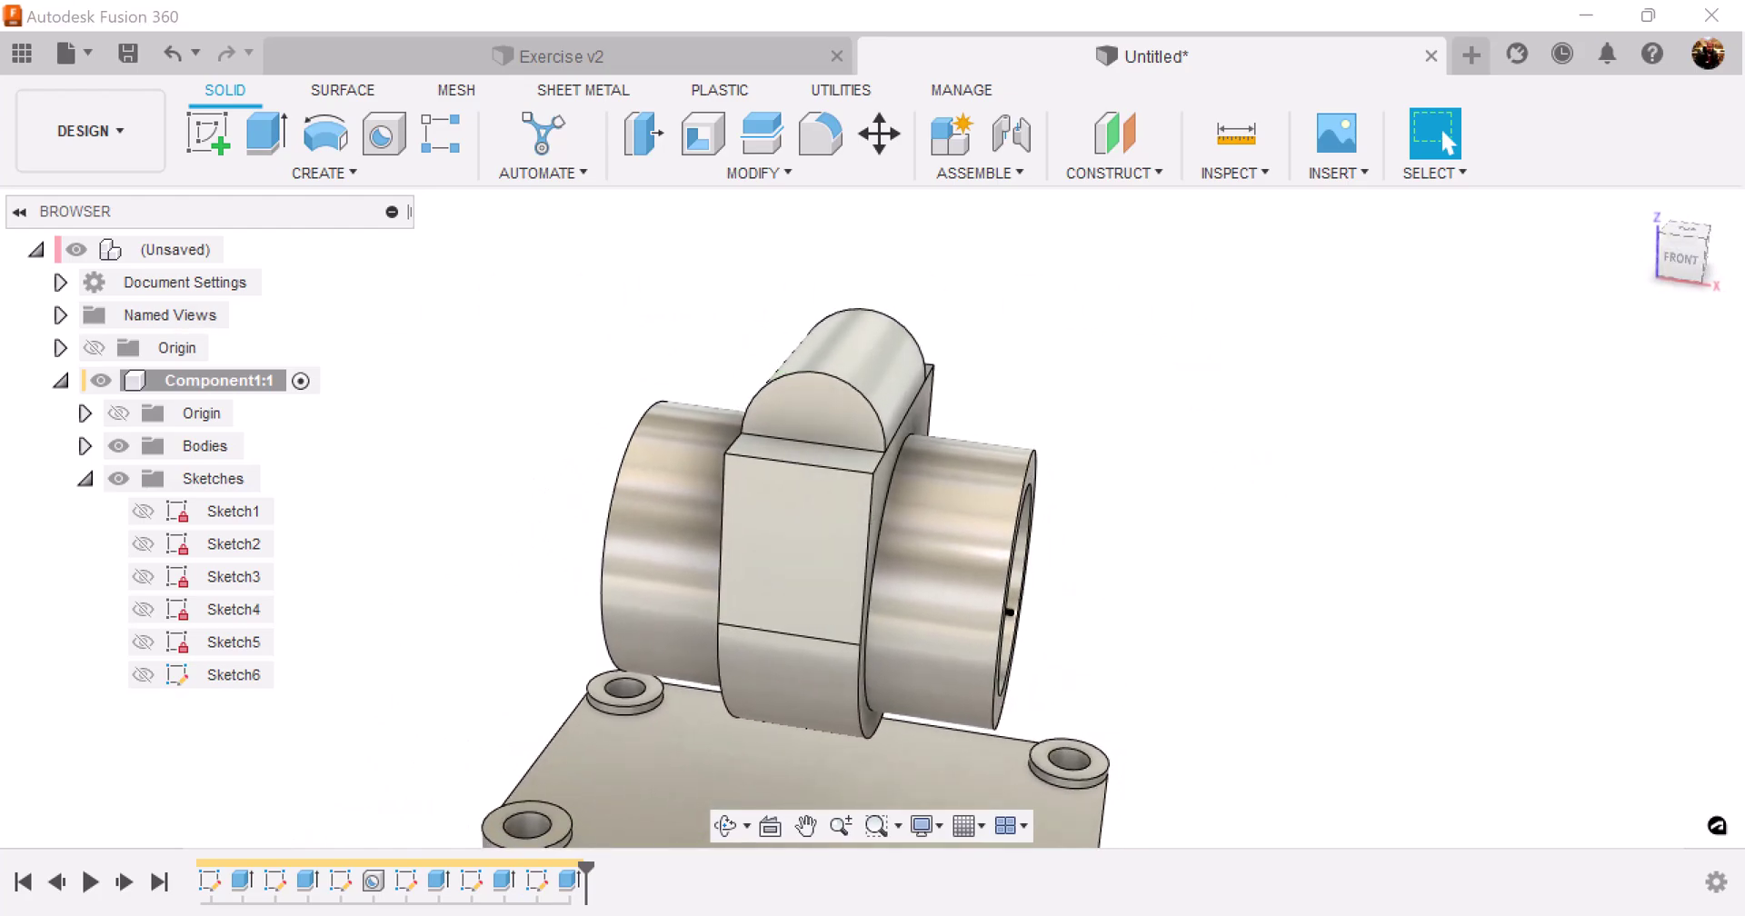
{"action": "middle_click_drag", "start_coordinate": [954, 577], "coordinate": [1255, 370], "text": "shift"}
Step: Check the angled cuts beside the clamp lug in the Exercise v2 design and return to the untitled design
{"action": "left_click", "coordinate": [760, 48]}
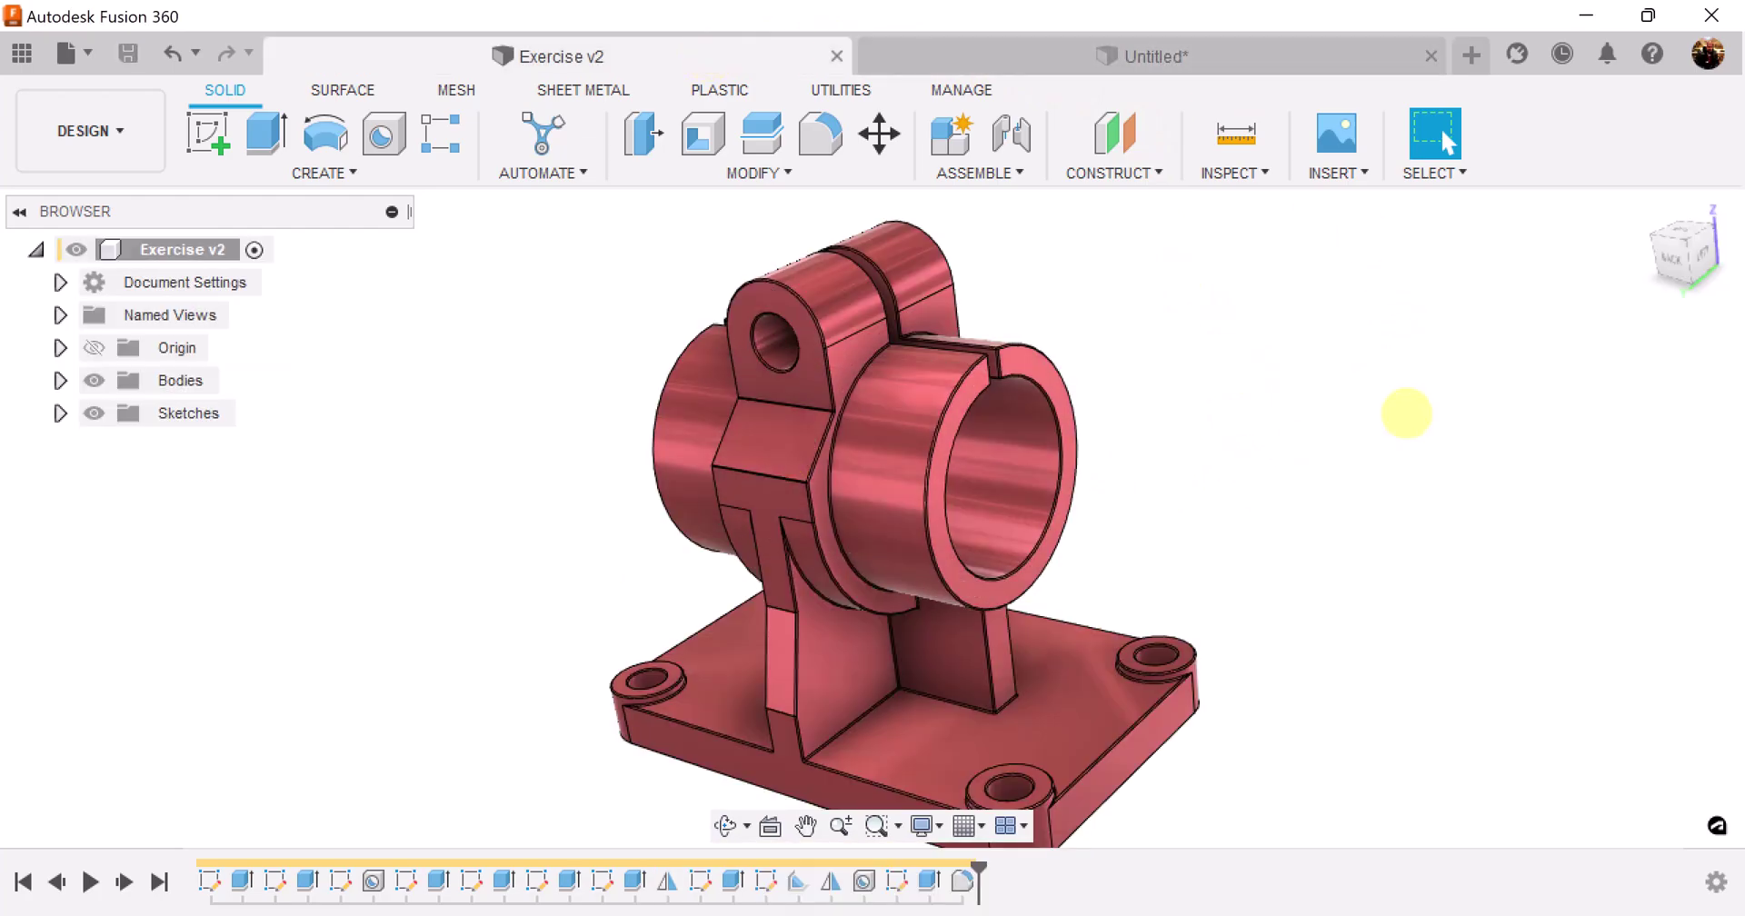
{"action": "scroll", "coordinate": [1235, 210], "scroll_direction": "up", "scroll_amount": 4}
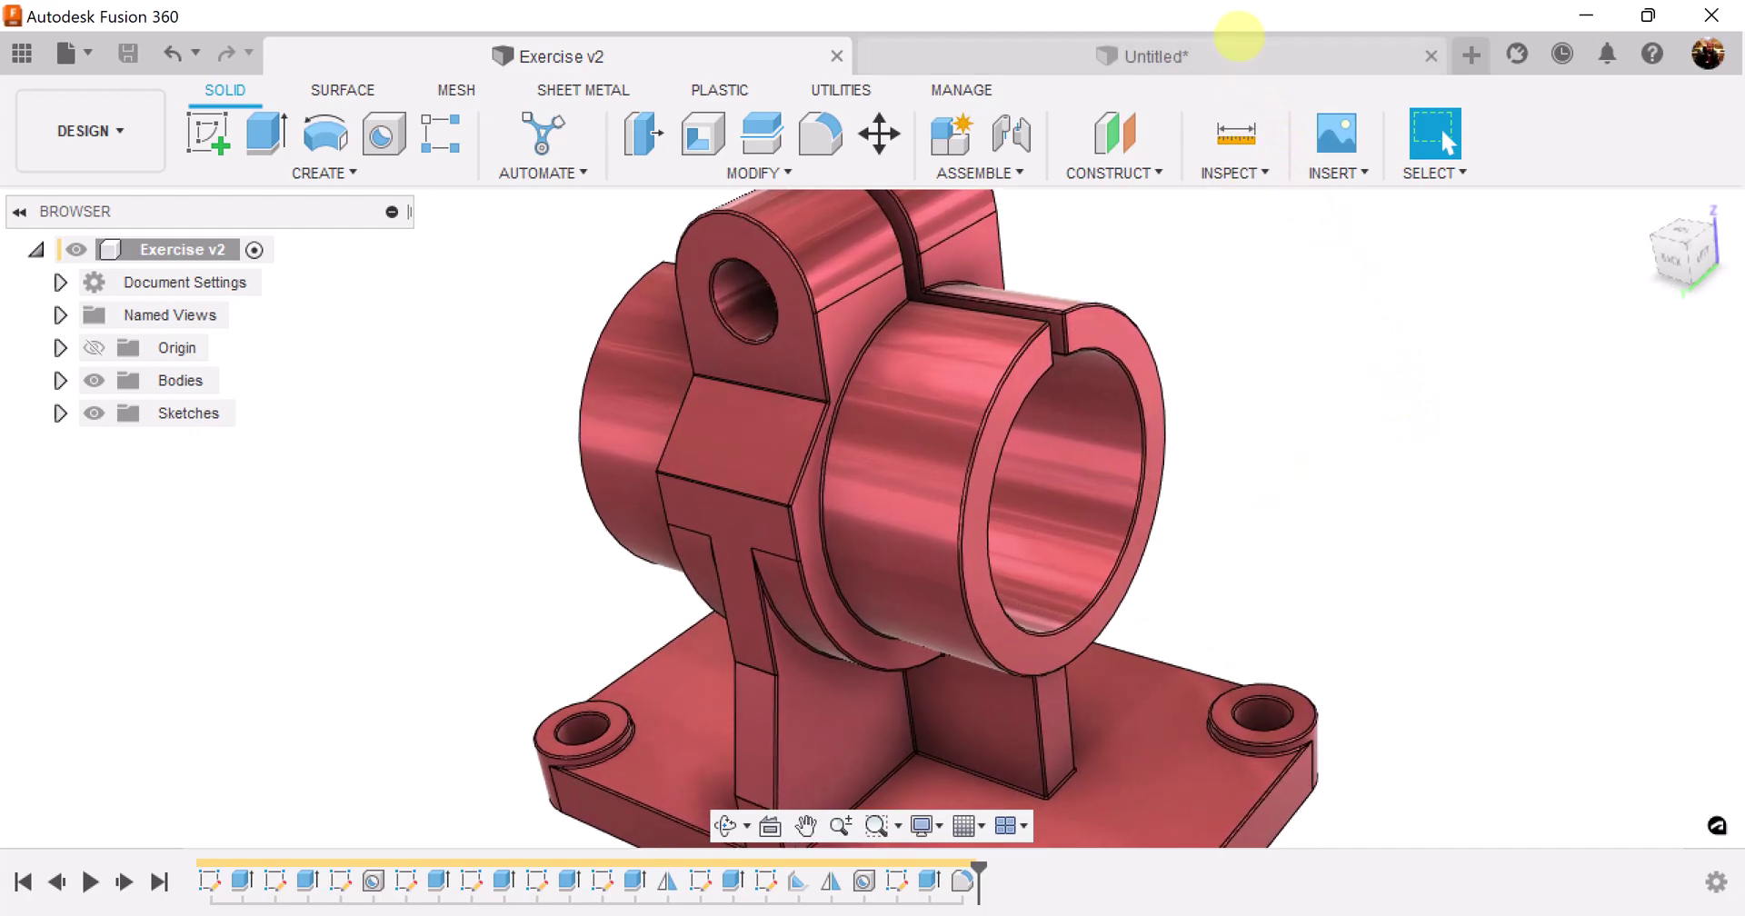
{"action": "left_click", "coordinate": [1238, 41]}
{"action": "middle_click_drag", "start_coordinate": [1355, 437], "coordinate": [1298, 373], "text": "shift"}
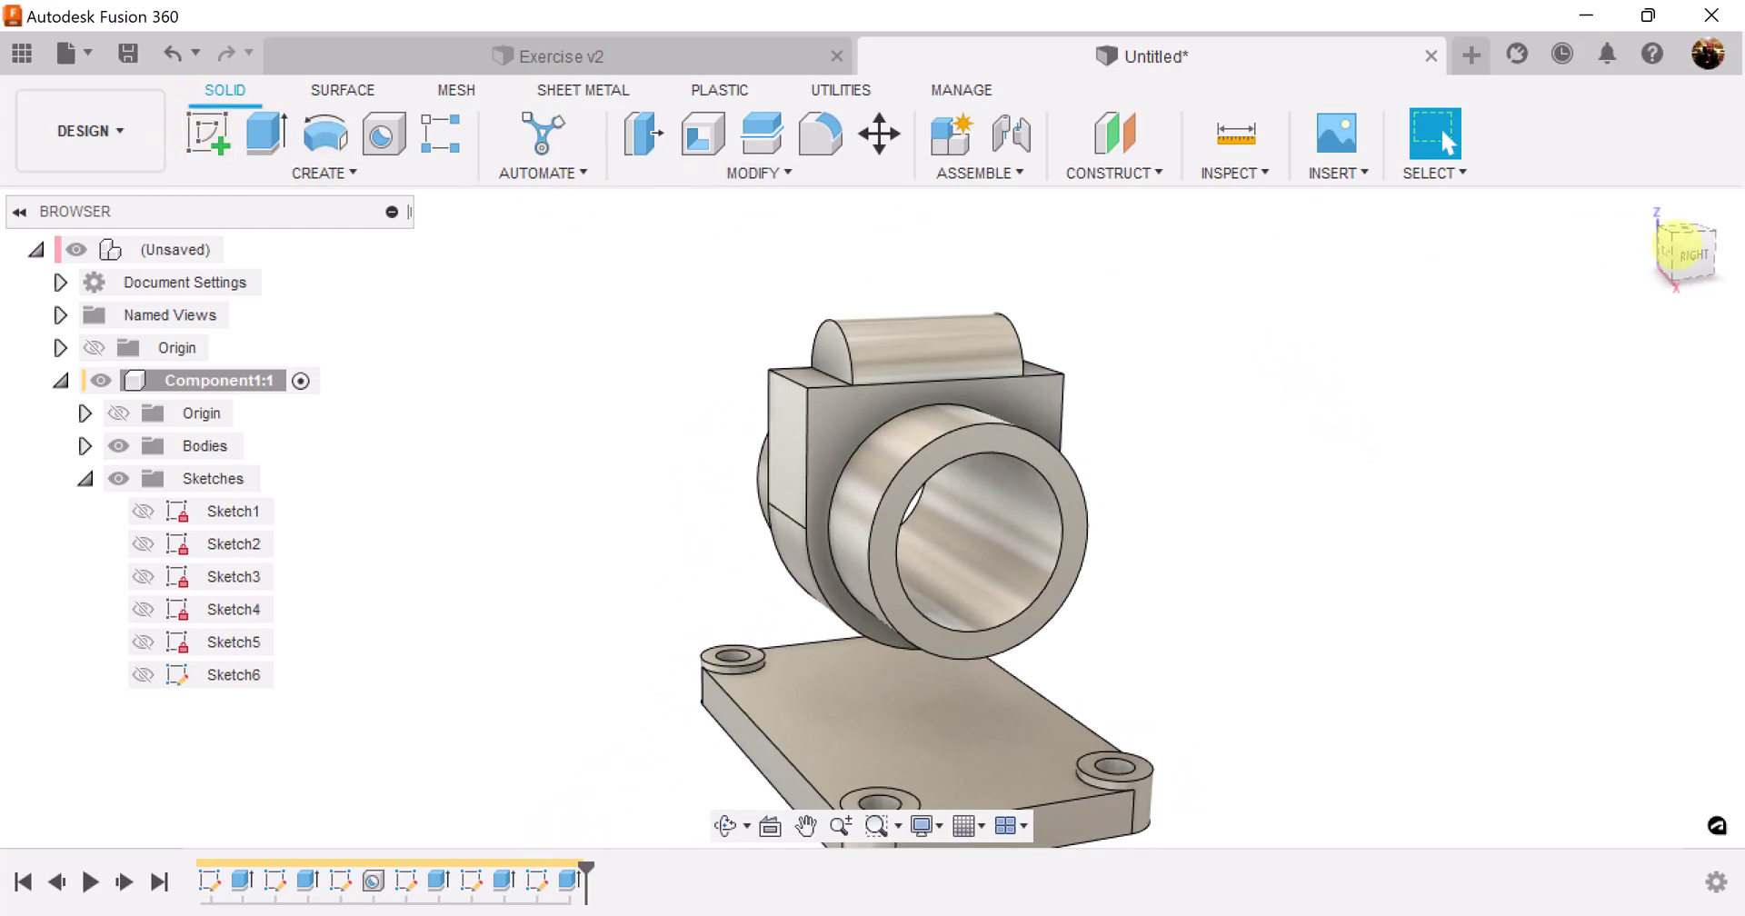
Step: Face the bracket from the right side and start a sketch on the YZ plane
{"action": "left_click", "coordinate": [1693, 256]}
{"action": "scroll", "coordinate": [1270, 469], "scroll_direction": "up", "scroll_amount": 3}
{"action": "middle_click_drag", "start_coordinate": [1270, 468], "coordinate": [561, 68]}
{"action": "key", "text": "Escape"}
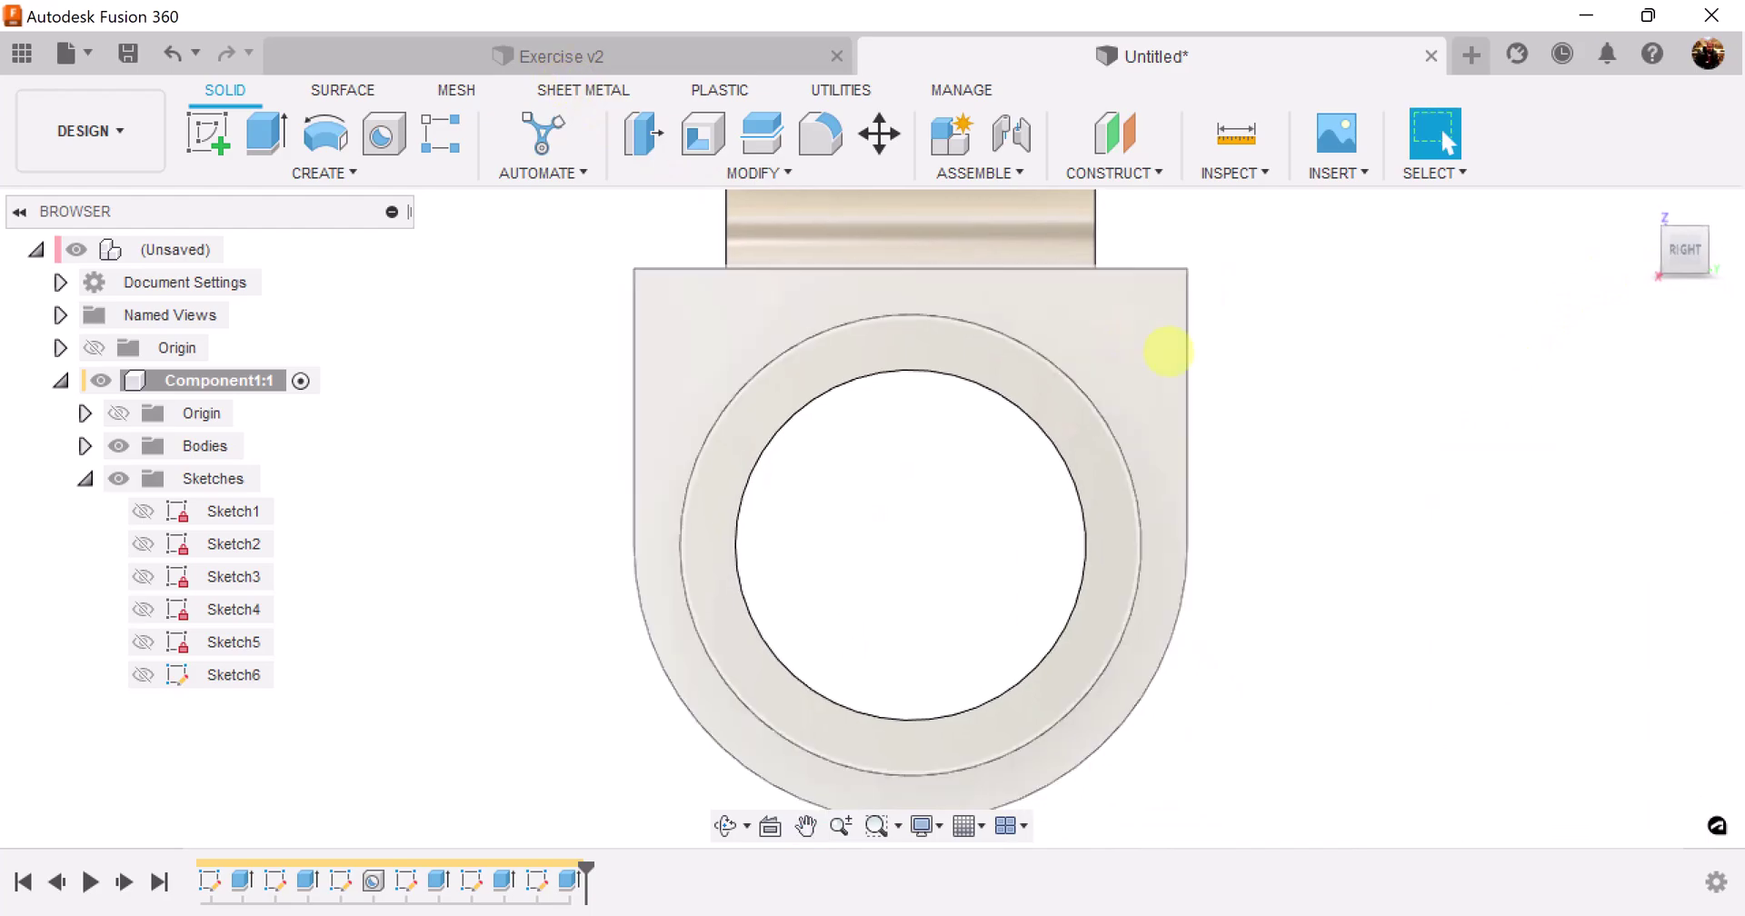
{"action": "scroll", "coordinate": [1410, 508], "scroll_direction": "down", "scroll_amount": 4}
{"action": "mouse_move", "coordinate": [1416, 514]}
{"action": "middle_mouse_down"}
{"action": "mouse_move", "coordinate": [1189, 433]}
{"action": "mouse_move", "coordinate": [1154, 450]}
{"action": "middle_mouse_up"}
{"action": "left_click", "coordinate": [209, 134]}
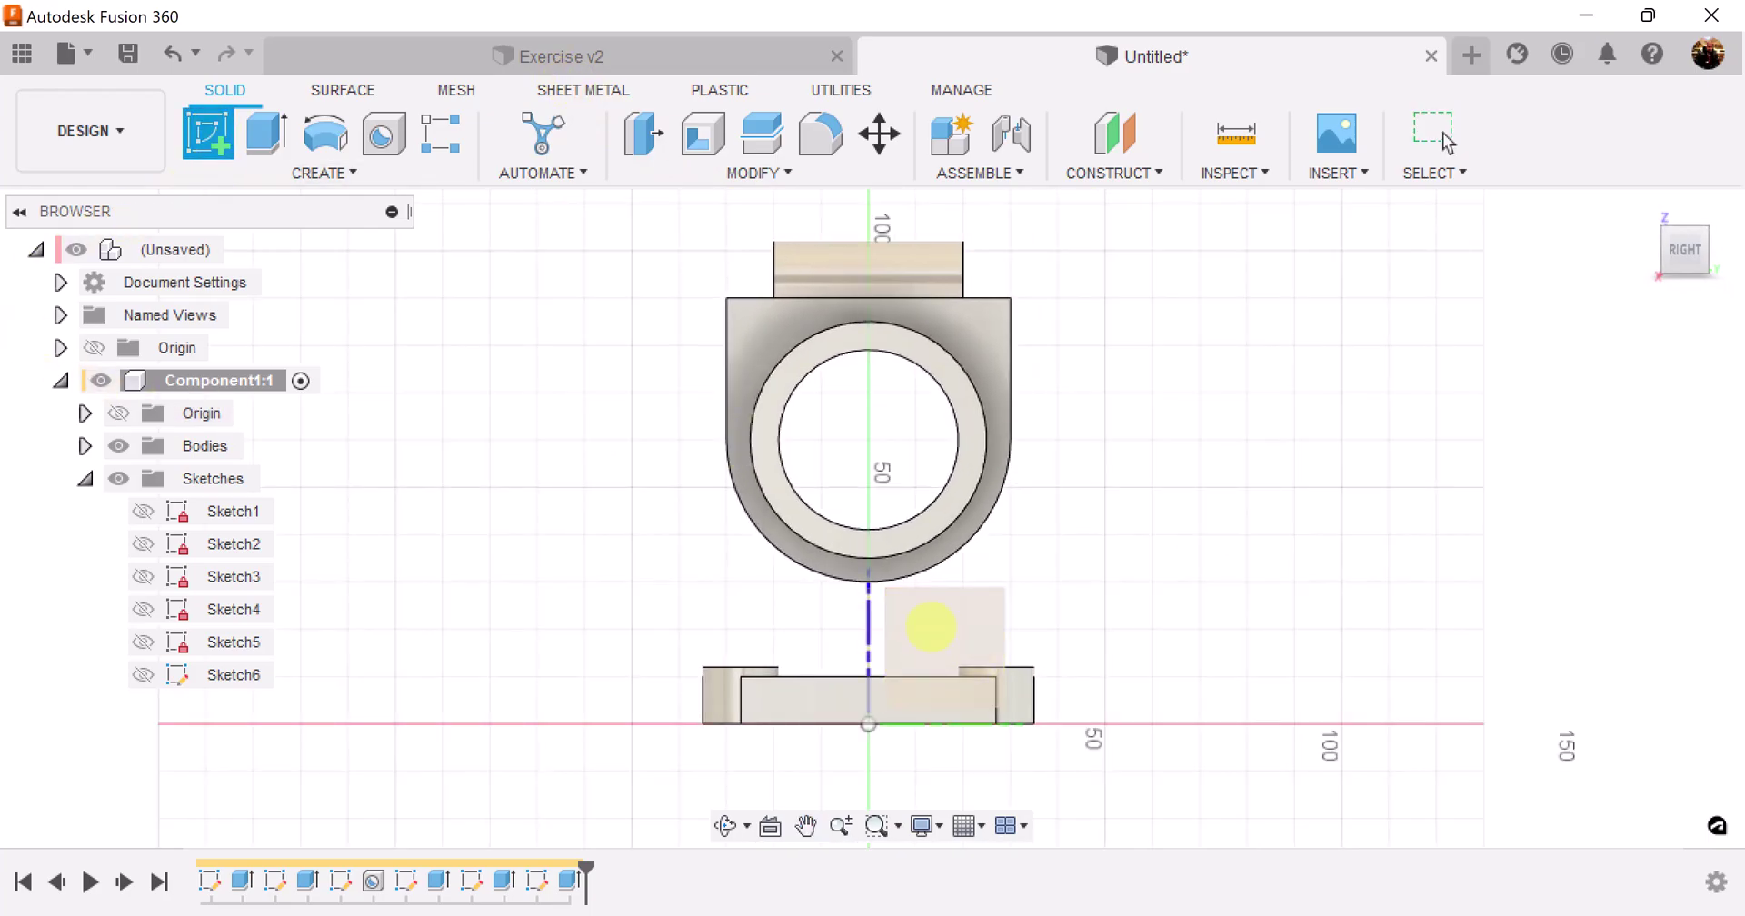
{"action": "left_click", "coordinate": [923, 625]}
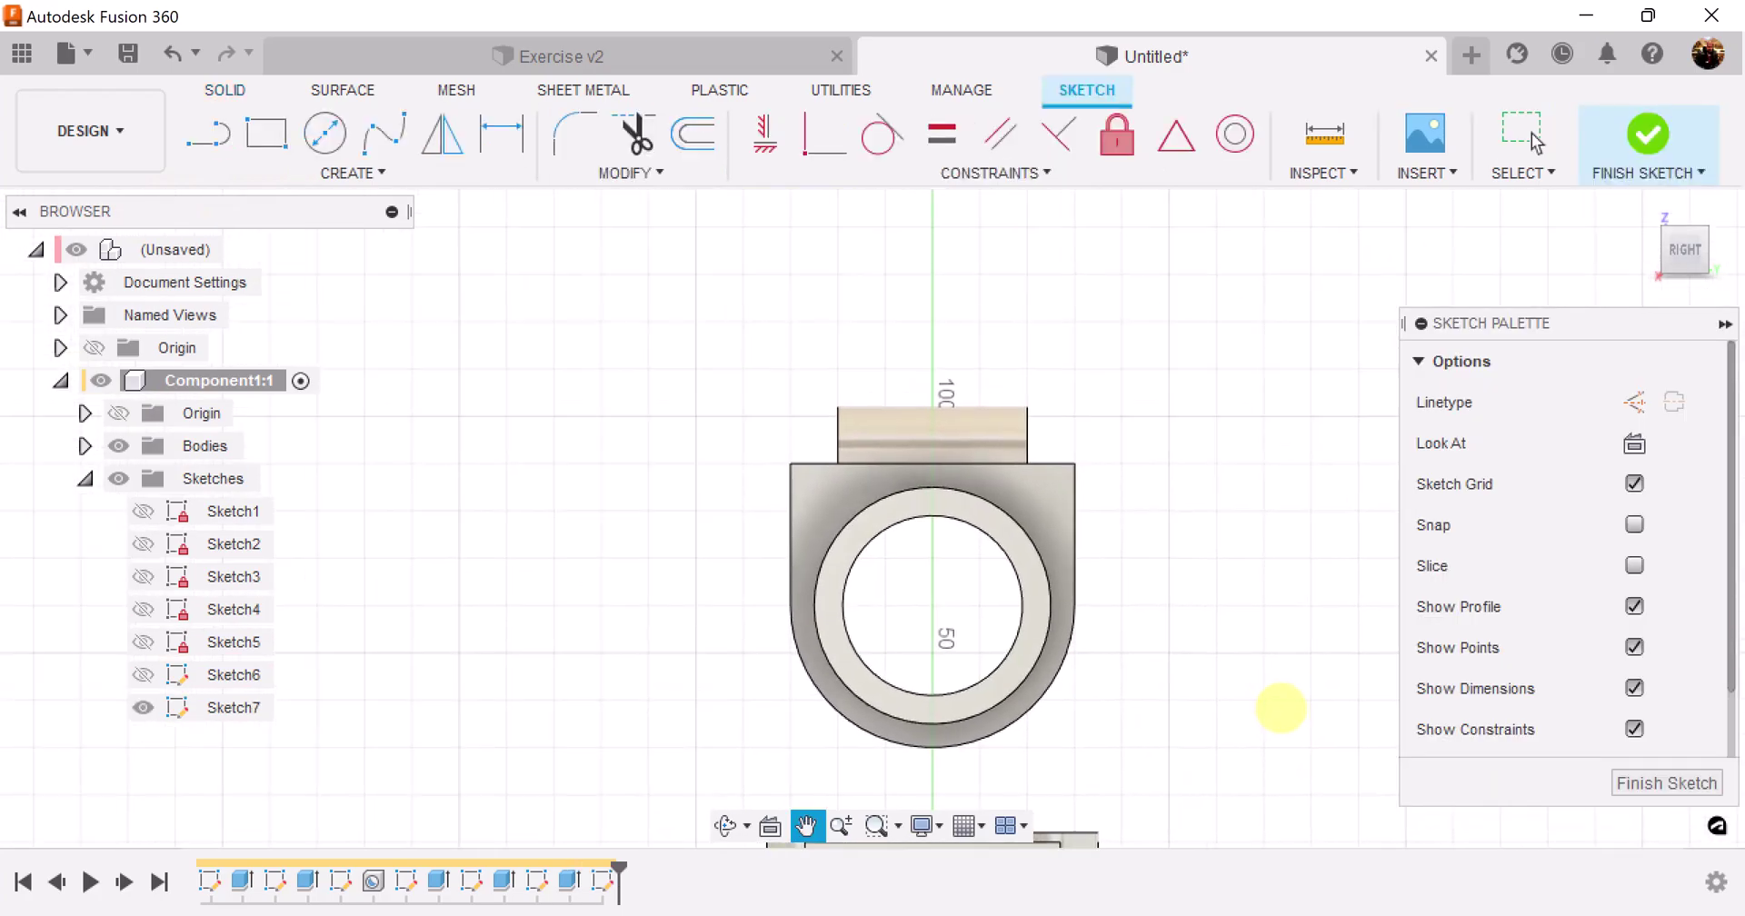
Step: Draw a closed line profile over the clamp block's upper corner: down from the lug's base, diagonally to the outer edge, and back along the block edges
{"action": "scroll", "coordinate": [836, 463], "scroll_direction": "up", "scroll_amount": 3}
{"action": "mouse_move", "coordinate": [974, 537]}
{"action": "middle_mouse_down"}
{"action": "mouse_move", "coordinate": [1001, 455]}
{"action": "mouse_move", "coordinate": [994, 477]}
{"action": "middle_mouse_up"}
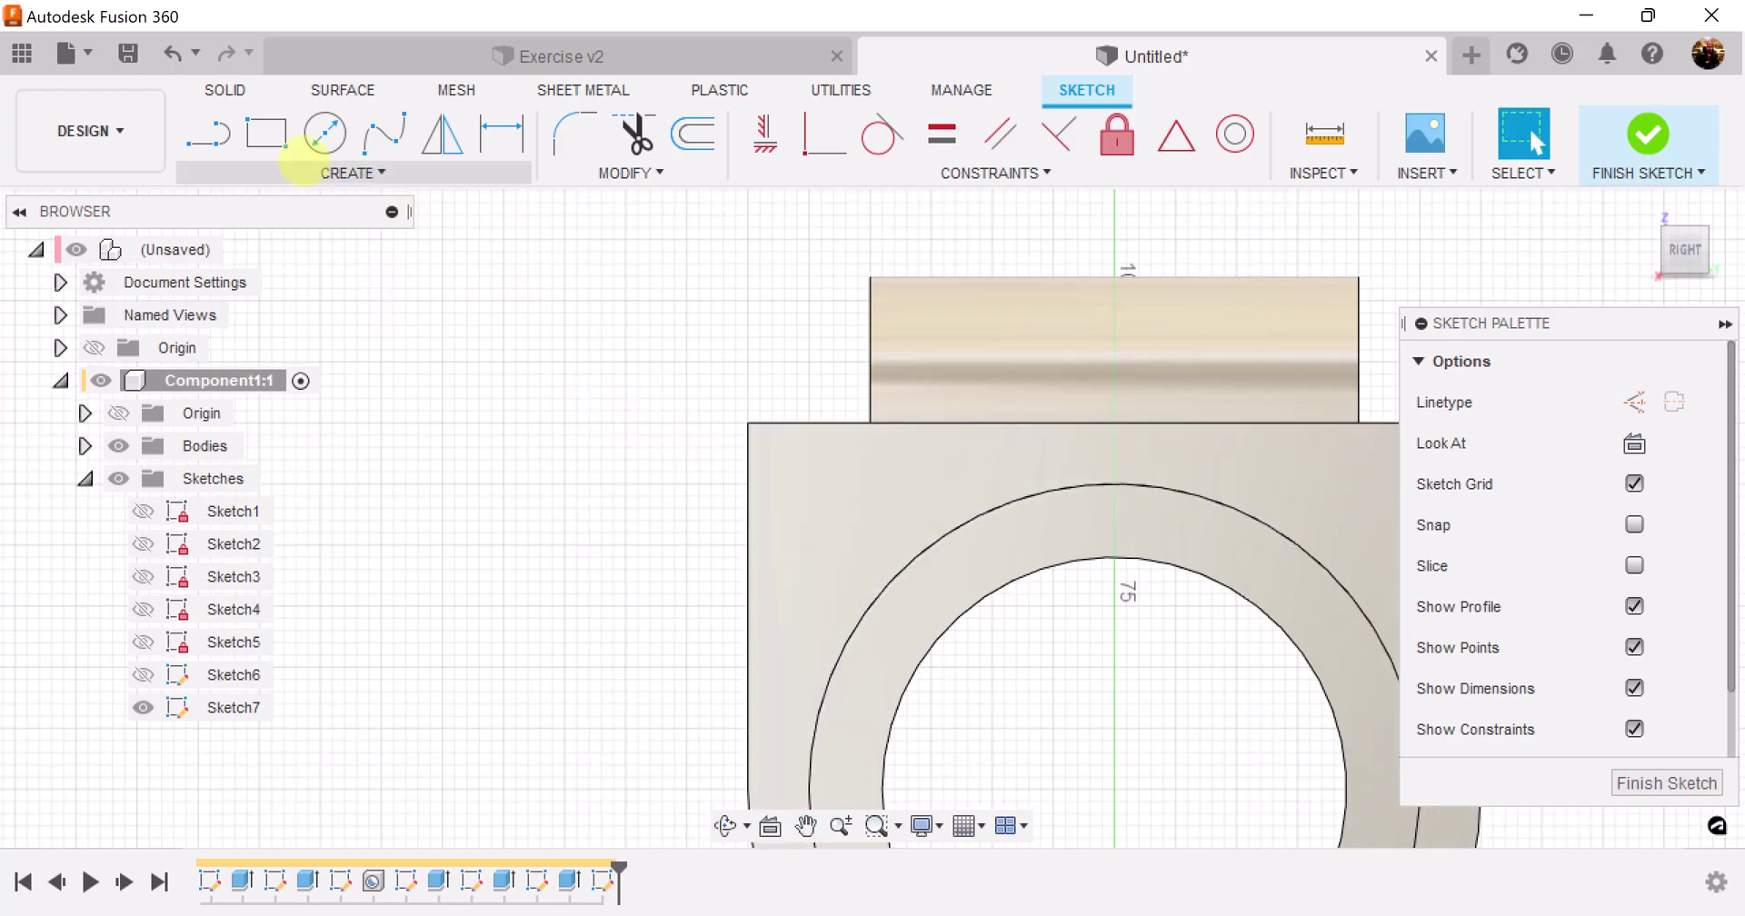
{"action": "left_click", "coordinate": [207, 134]}
{"action": "left_click", "coordinate": [768, 423]}
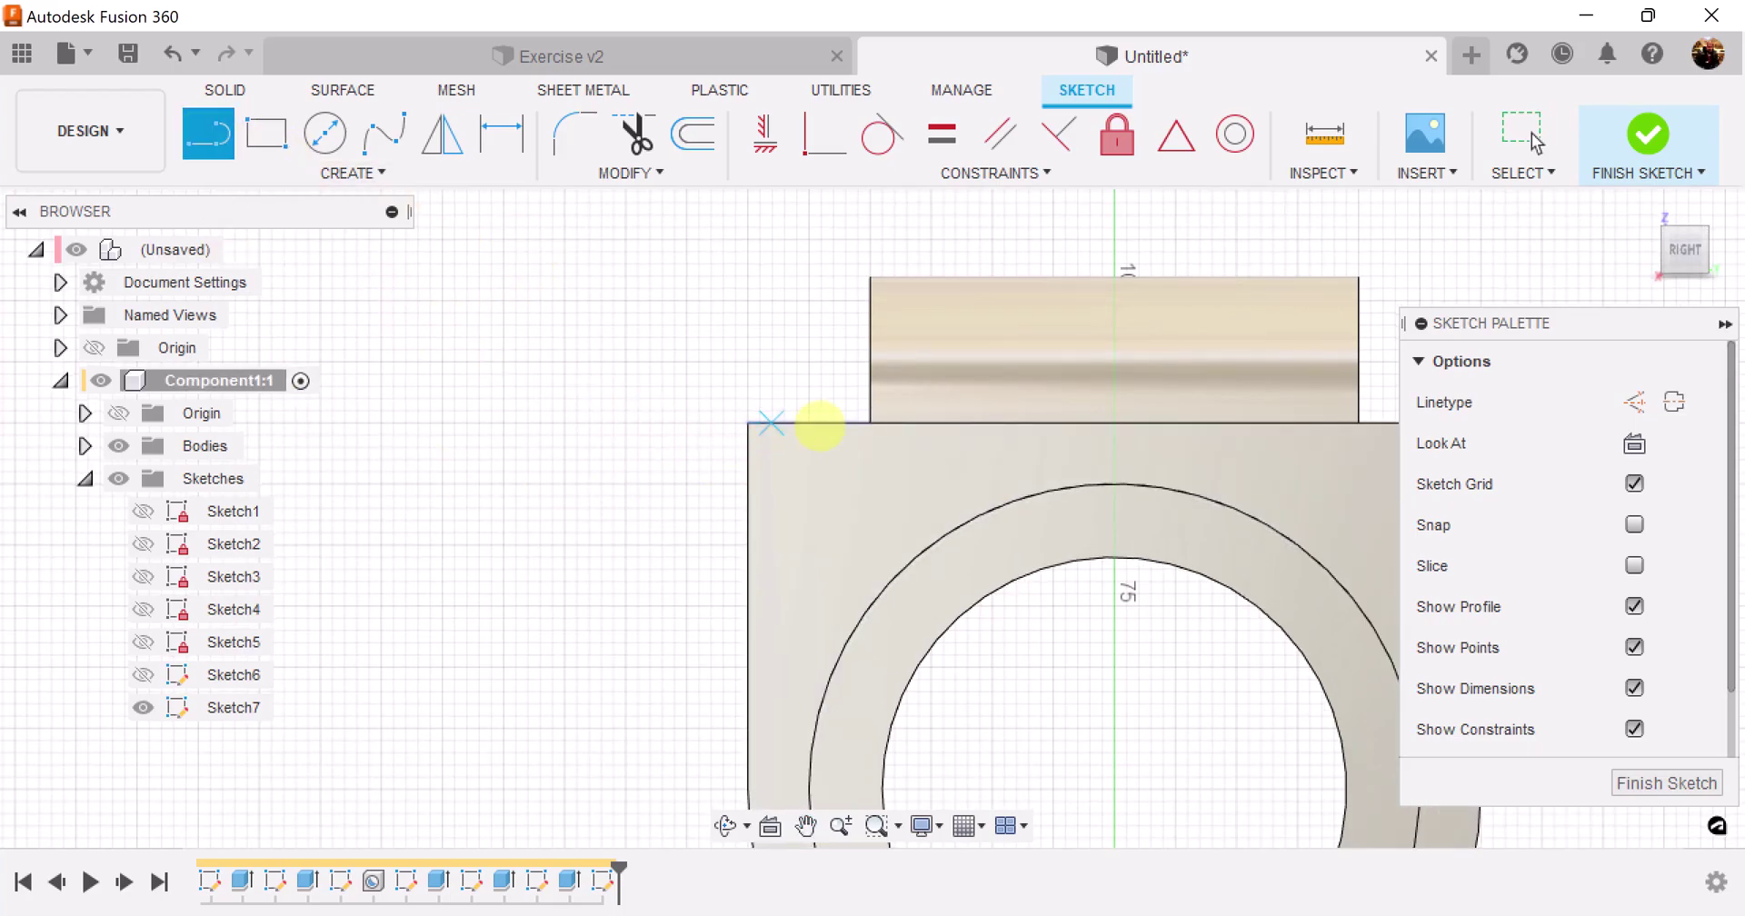
{"action": "left_click", "coordinate": [871, 423]}
{"action": "left_click", "coordinate": [870, 550]}
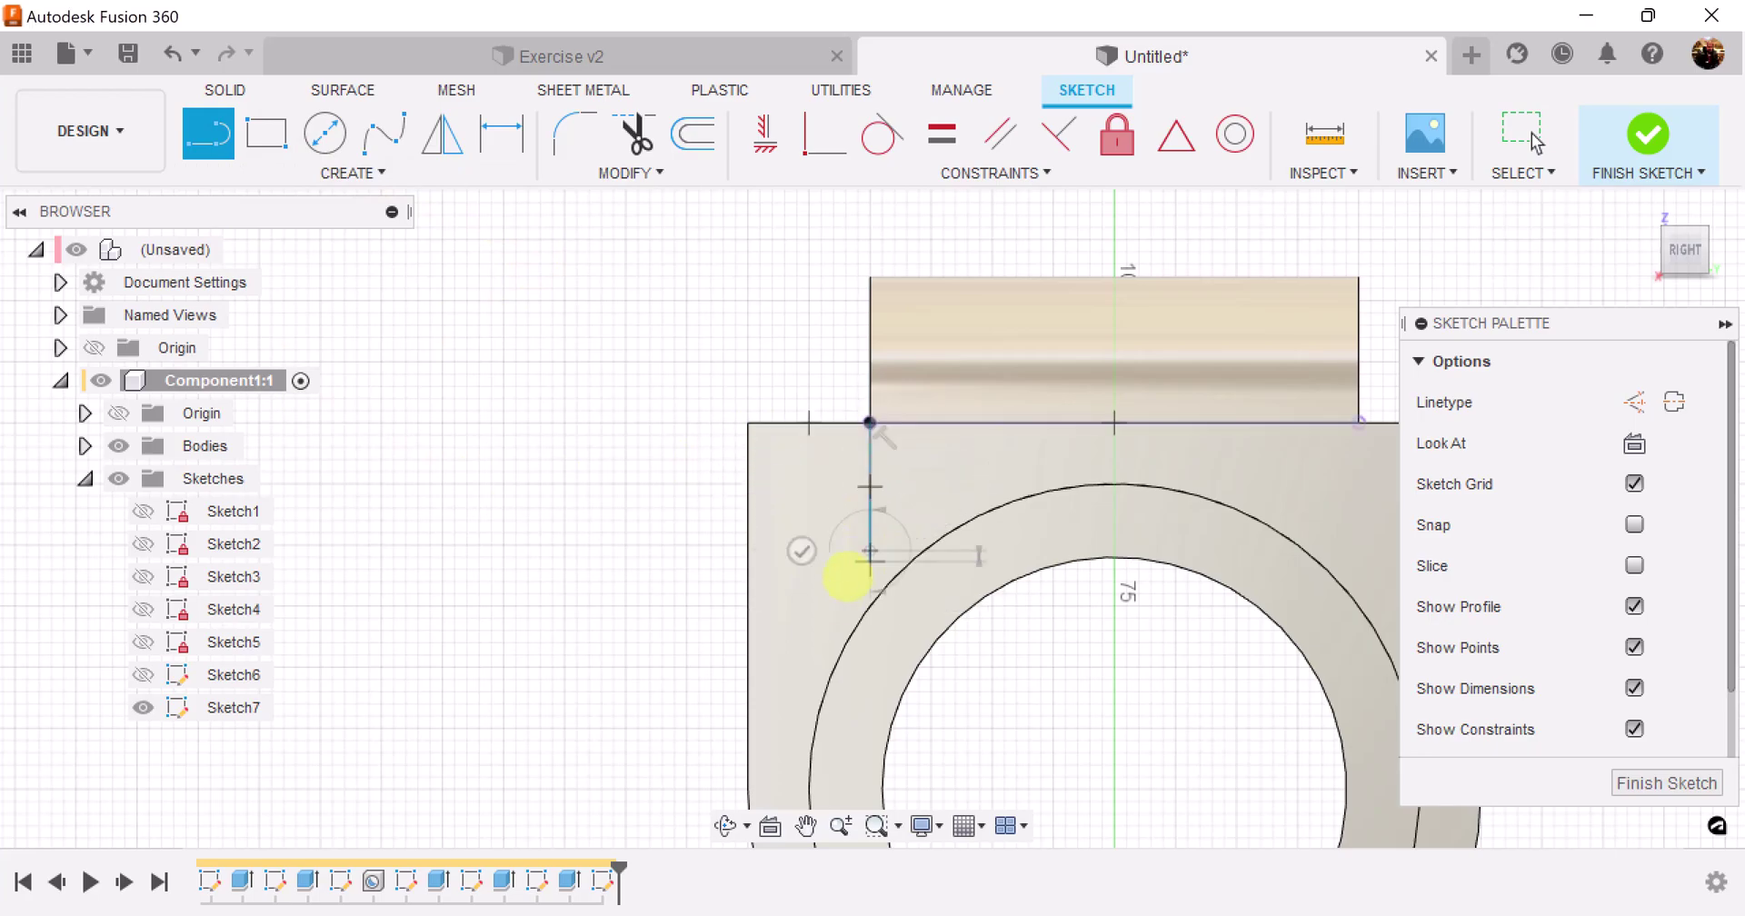
{"action": "left_click", "coordinate": [745, 686]}
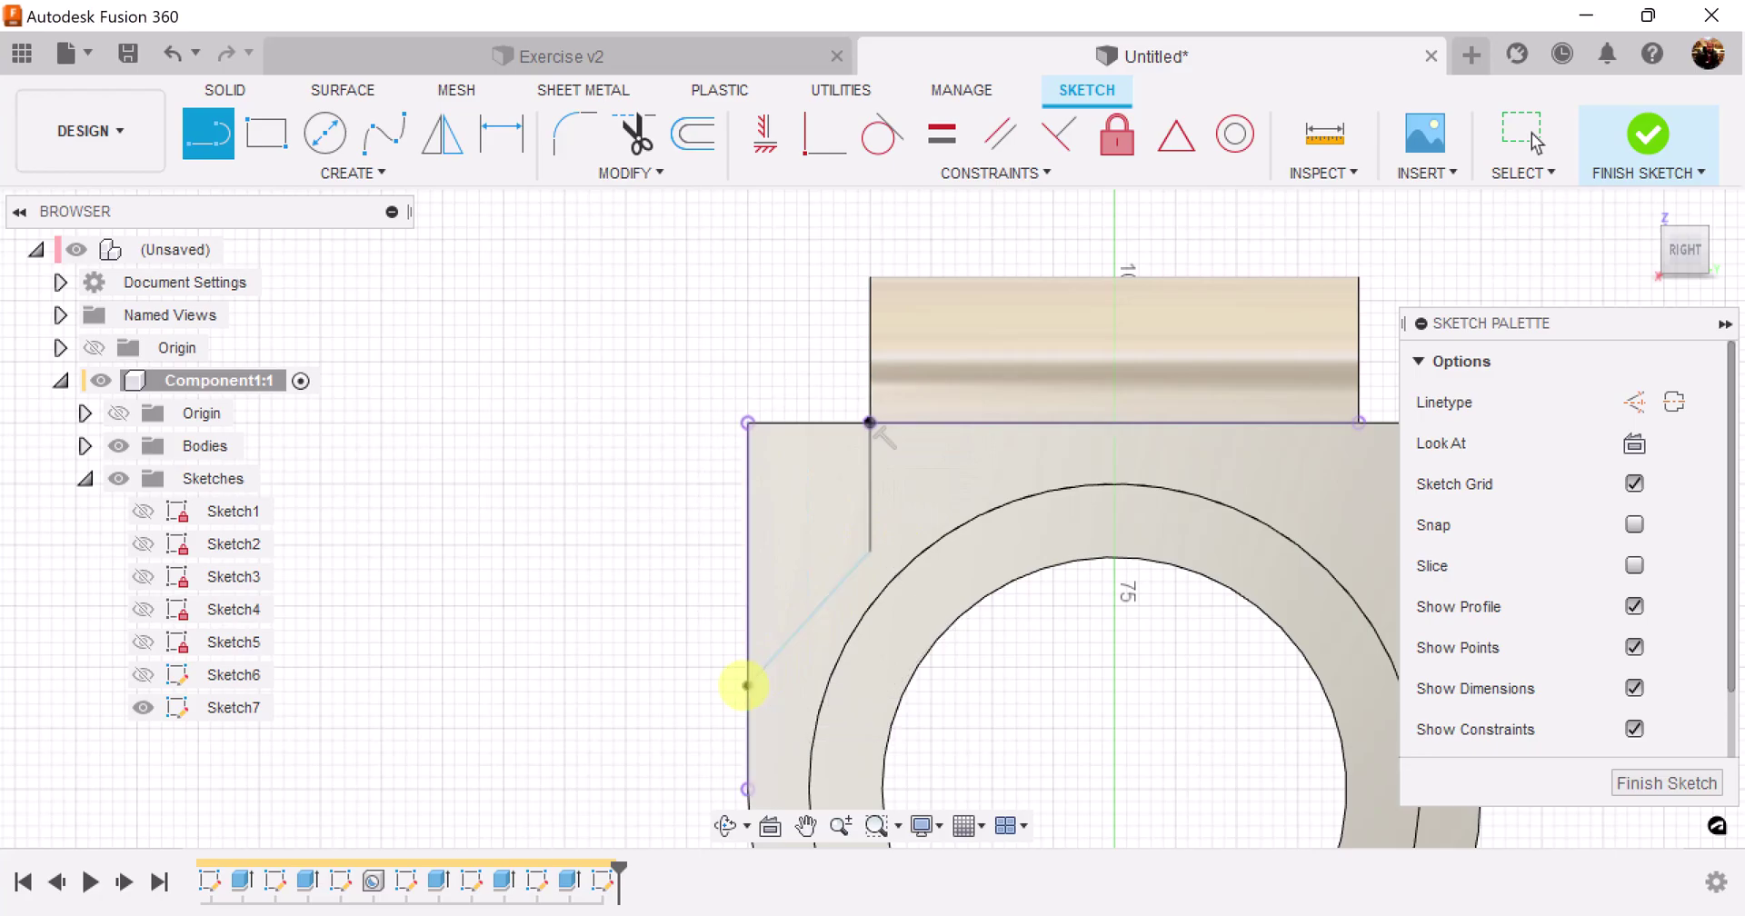
{"action": "left_click", "coordinate": [747, 686]}
{"action": "left_click", "coordinate": [747, 422]}
{"action": "left_click", "coordinate": [747, 421]}
{"action": "left_click", "coordinate": [870, 422]}
Step: Dimension the profile's inner vertical line below the lug to 12 mm
{"action": "middle_click_drag", "start_coordinate": [1134, 462], "coordinate": [1120, 398]}
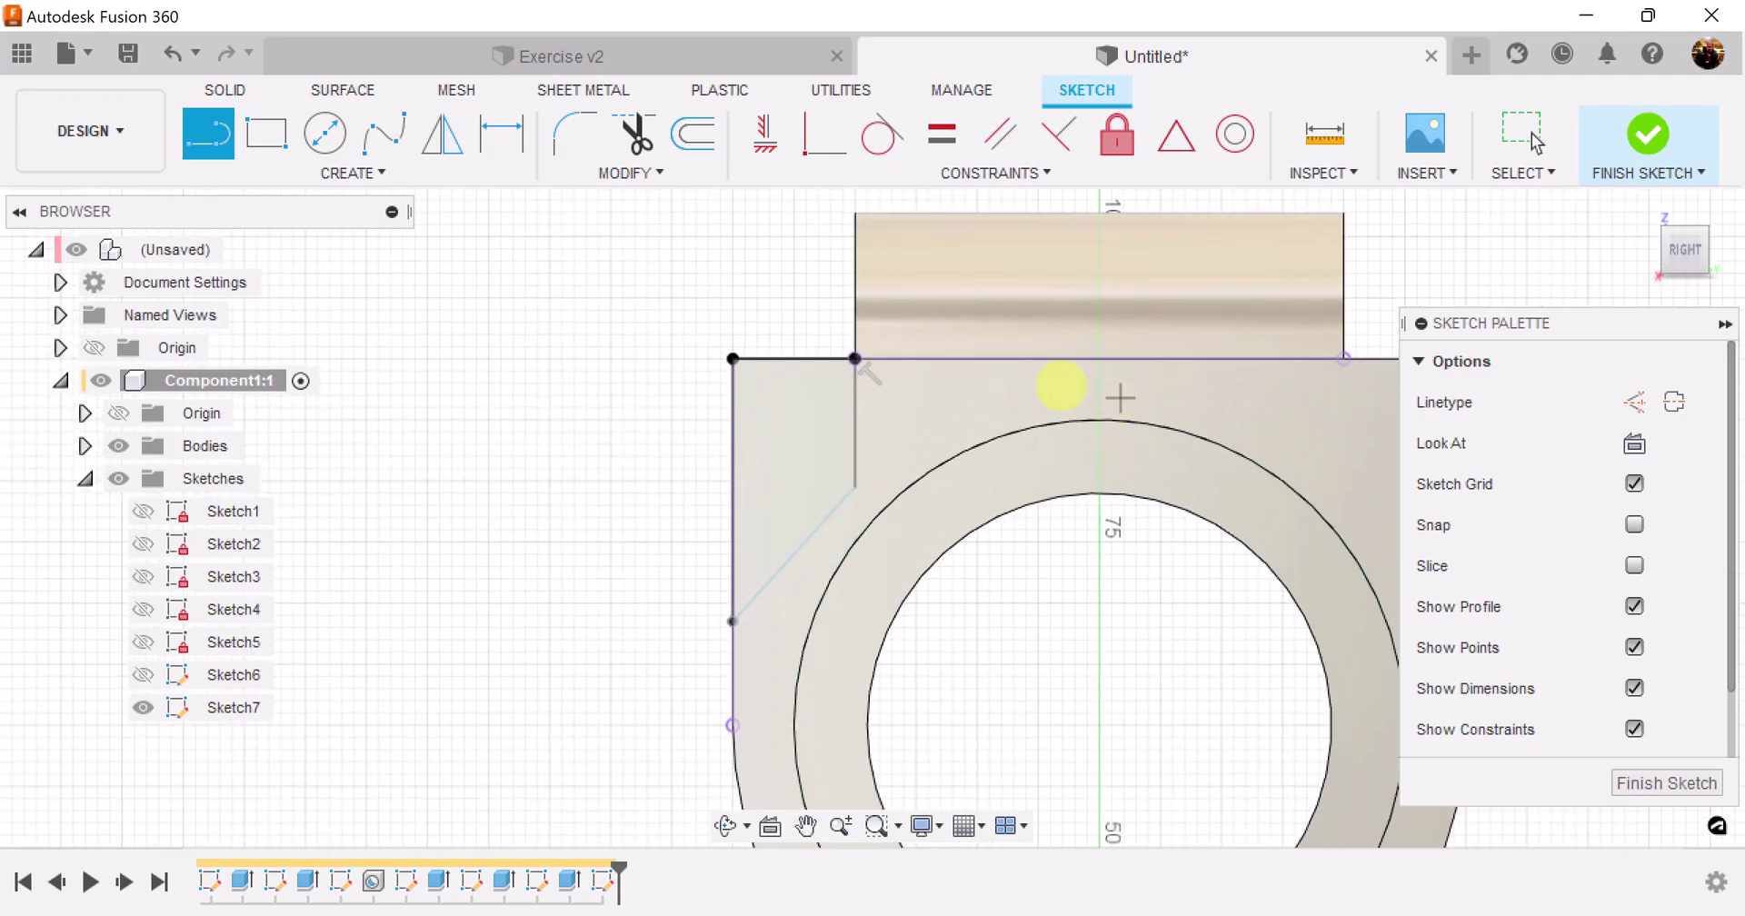
{"action": "left_click", "coordinate": [502, 134]}
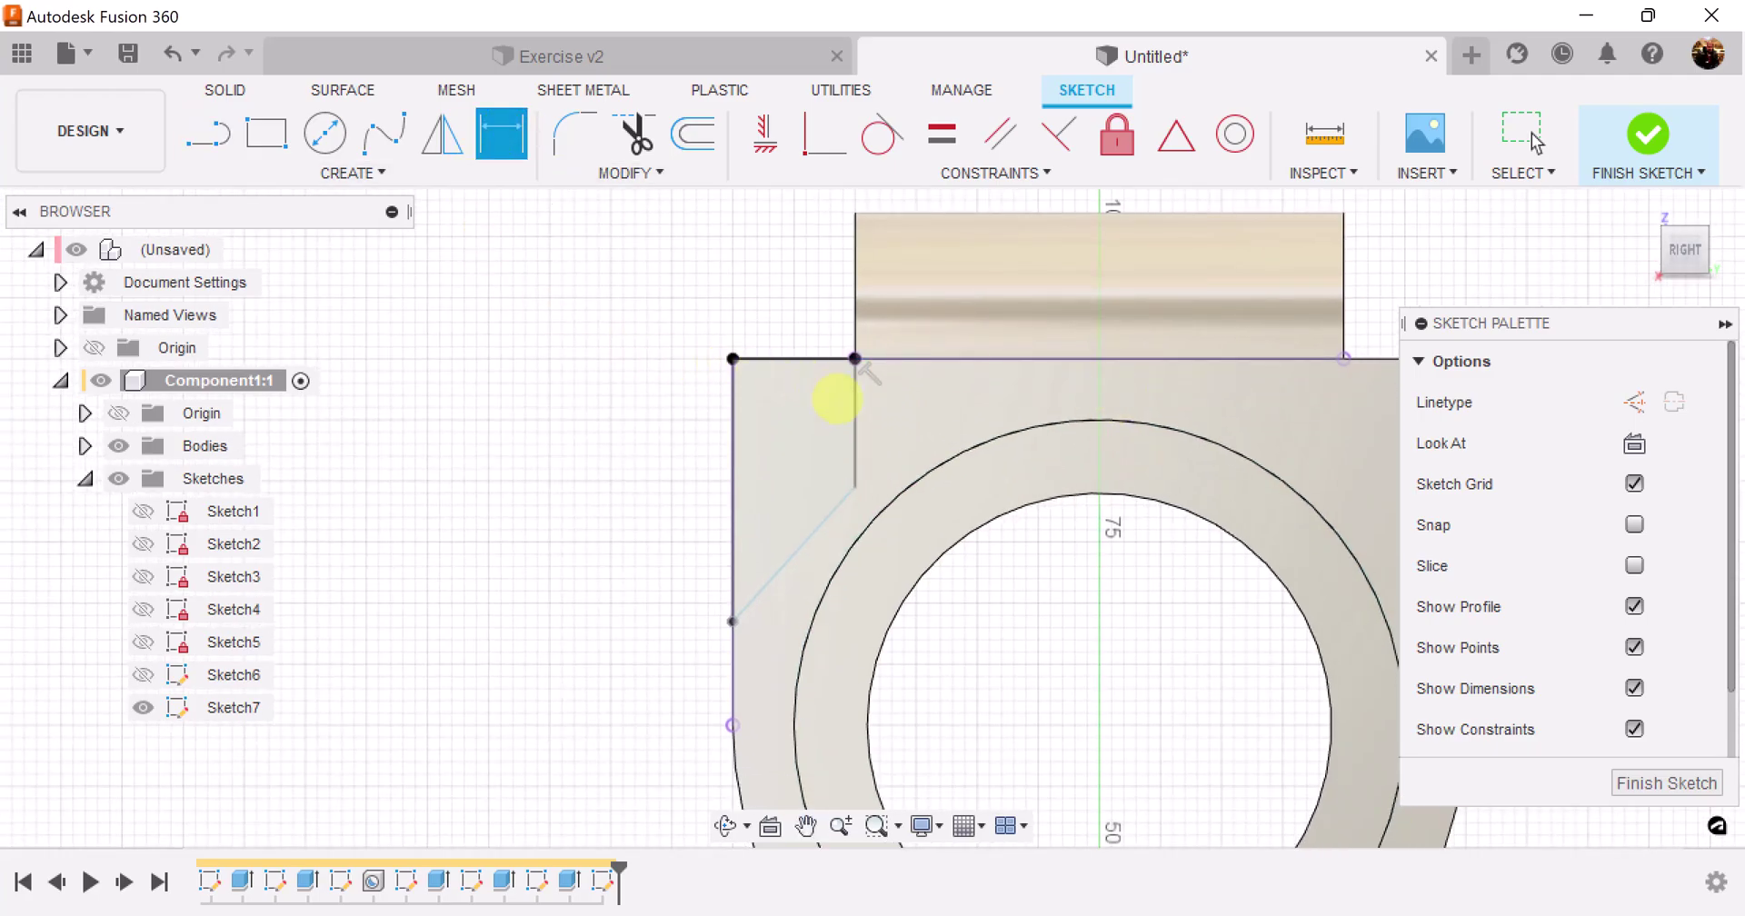
{"action": "left_click", "coordinate": [854, 409]}
{"action": "left_click", "coordinate": [626, 400]}
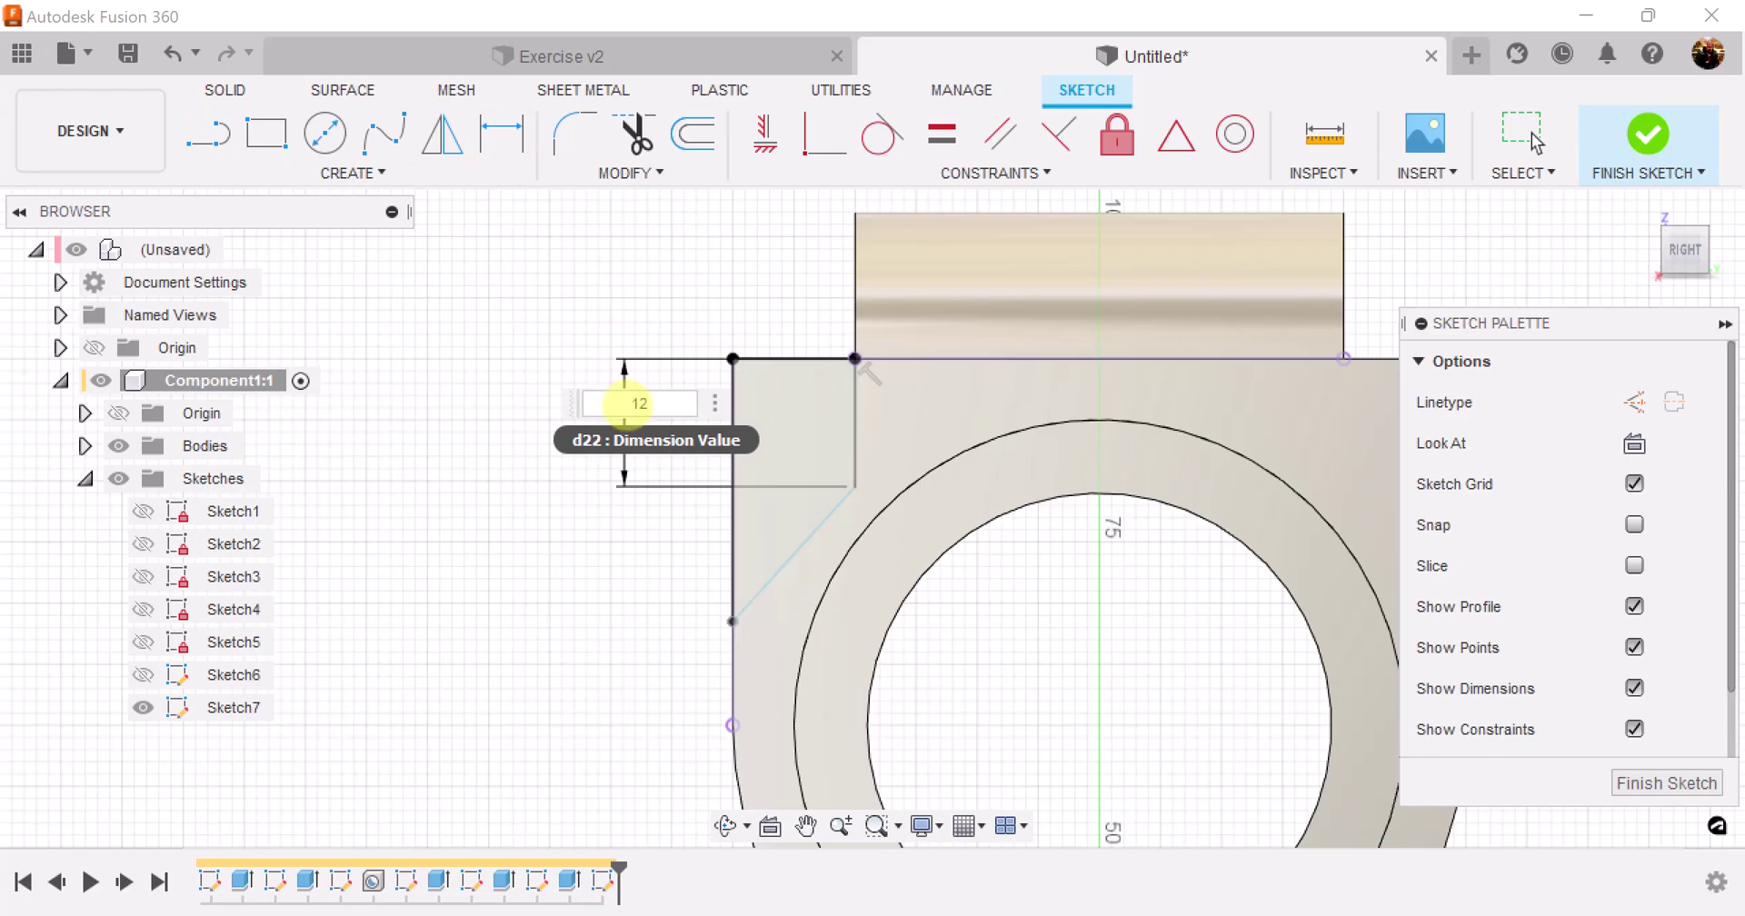
{"action": "key", "text": "Return"}
Step: Set the distance from the diagonal's lower end to the start of the block's rounded part to 8 mm, and finish the sketch
{"action": "middle_click_drag", "start_coordinate": [696, 649], "coordinate": [698, 579]}
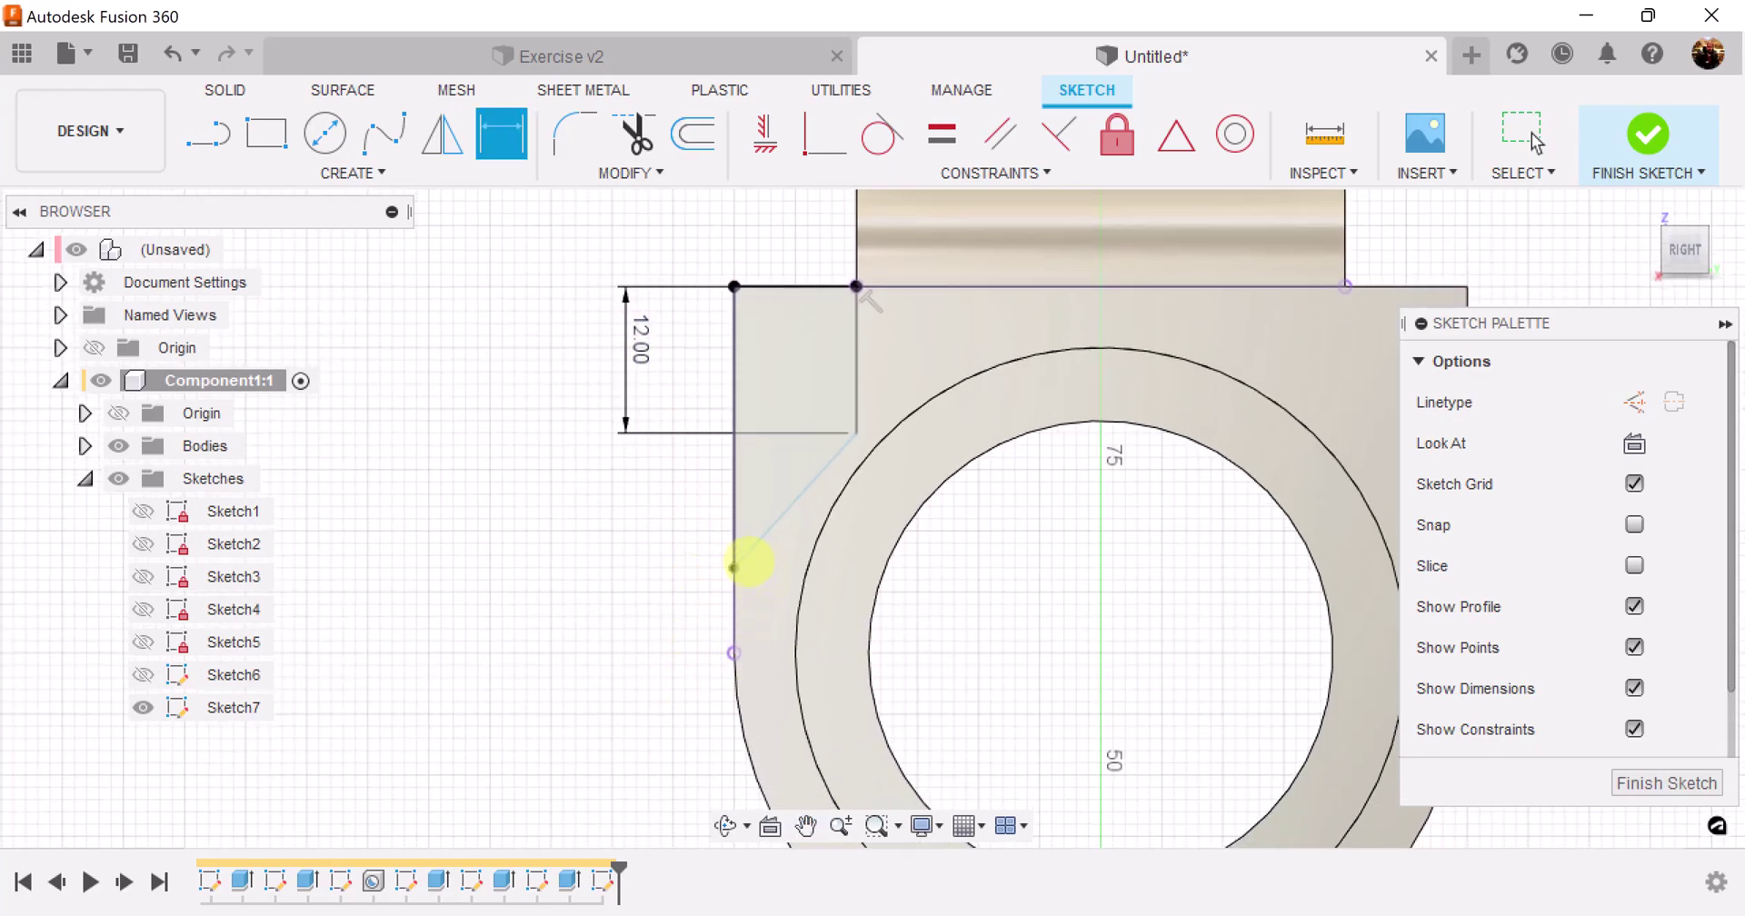
{"action": "left_click", "coordinate": [735, 568]}
{"action": "left_click", "coordinate": [735, 653]}
{"action": "left_click", "coordinate": [661, 603]}
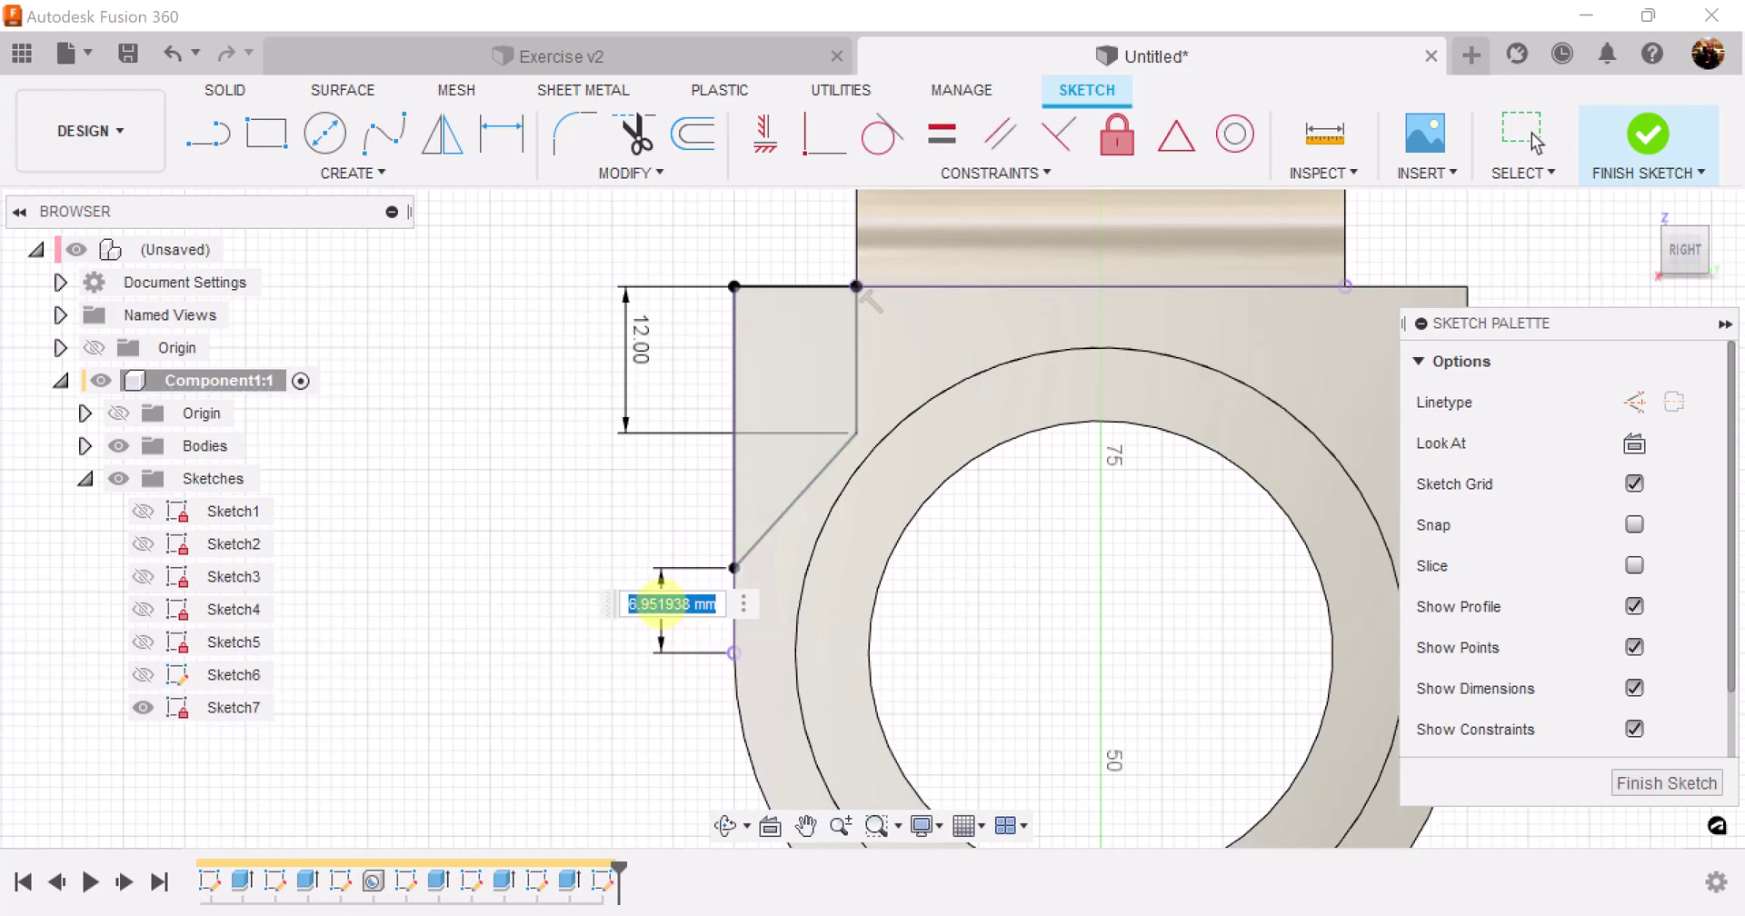
{"action": "key", "text": "Return"}
{"action": "scroll", "coordinate": [1204, 592], "scroll_direction": "down", "scroll_amount": 3}
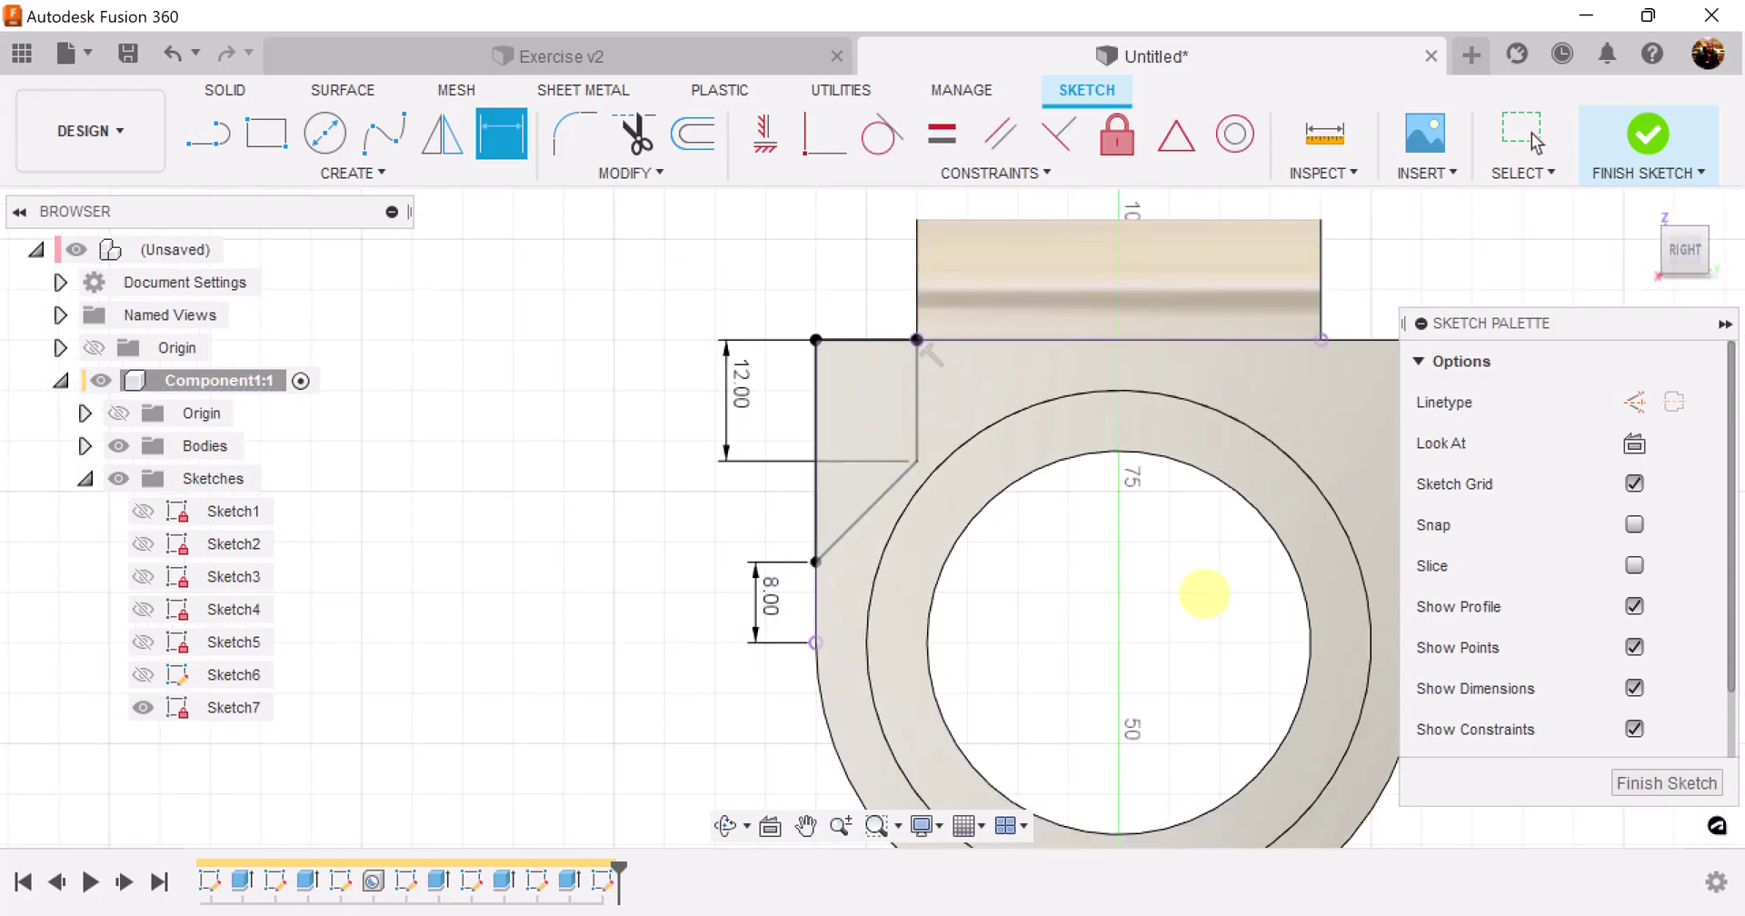
{"action": "scroll", "coordinate": [1204, 592], "scroll_direction": "down", "scroll_amount": 1}
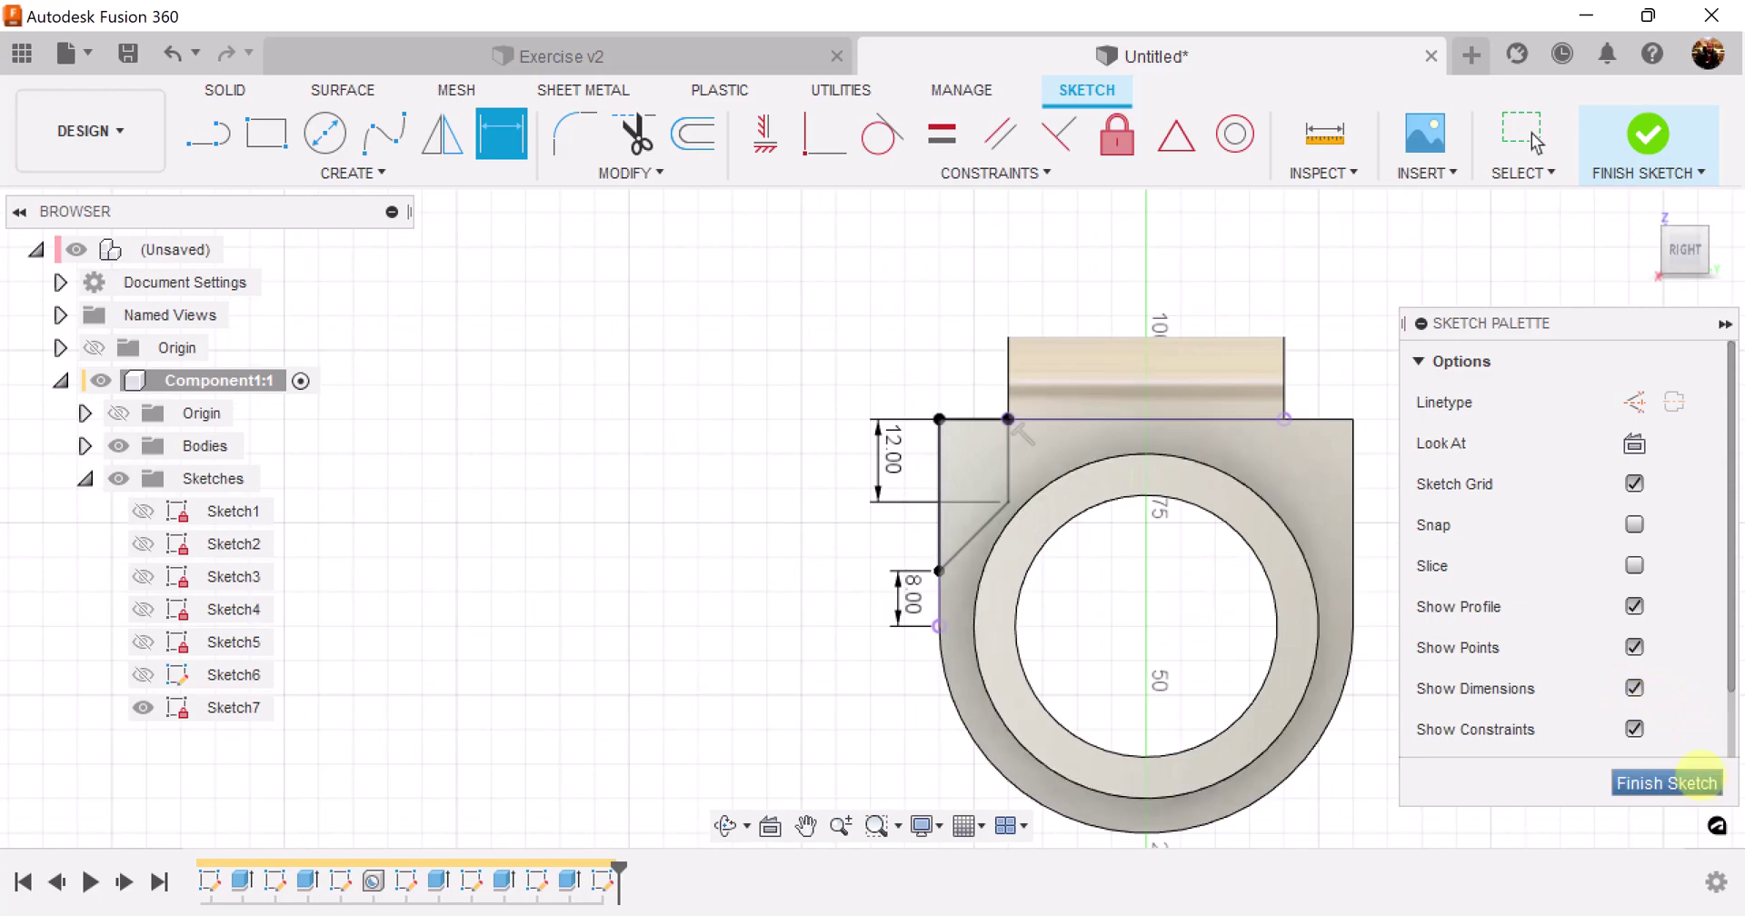
{"action": "left_click", "coordinate": [1673, 783]}
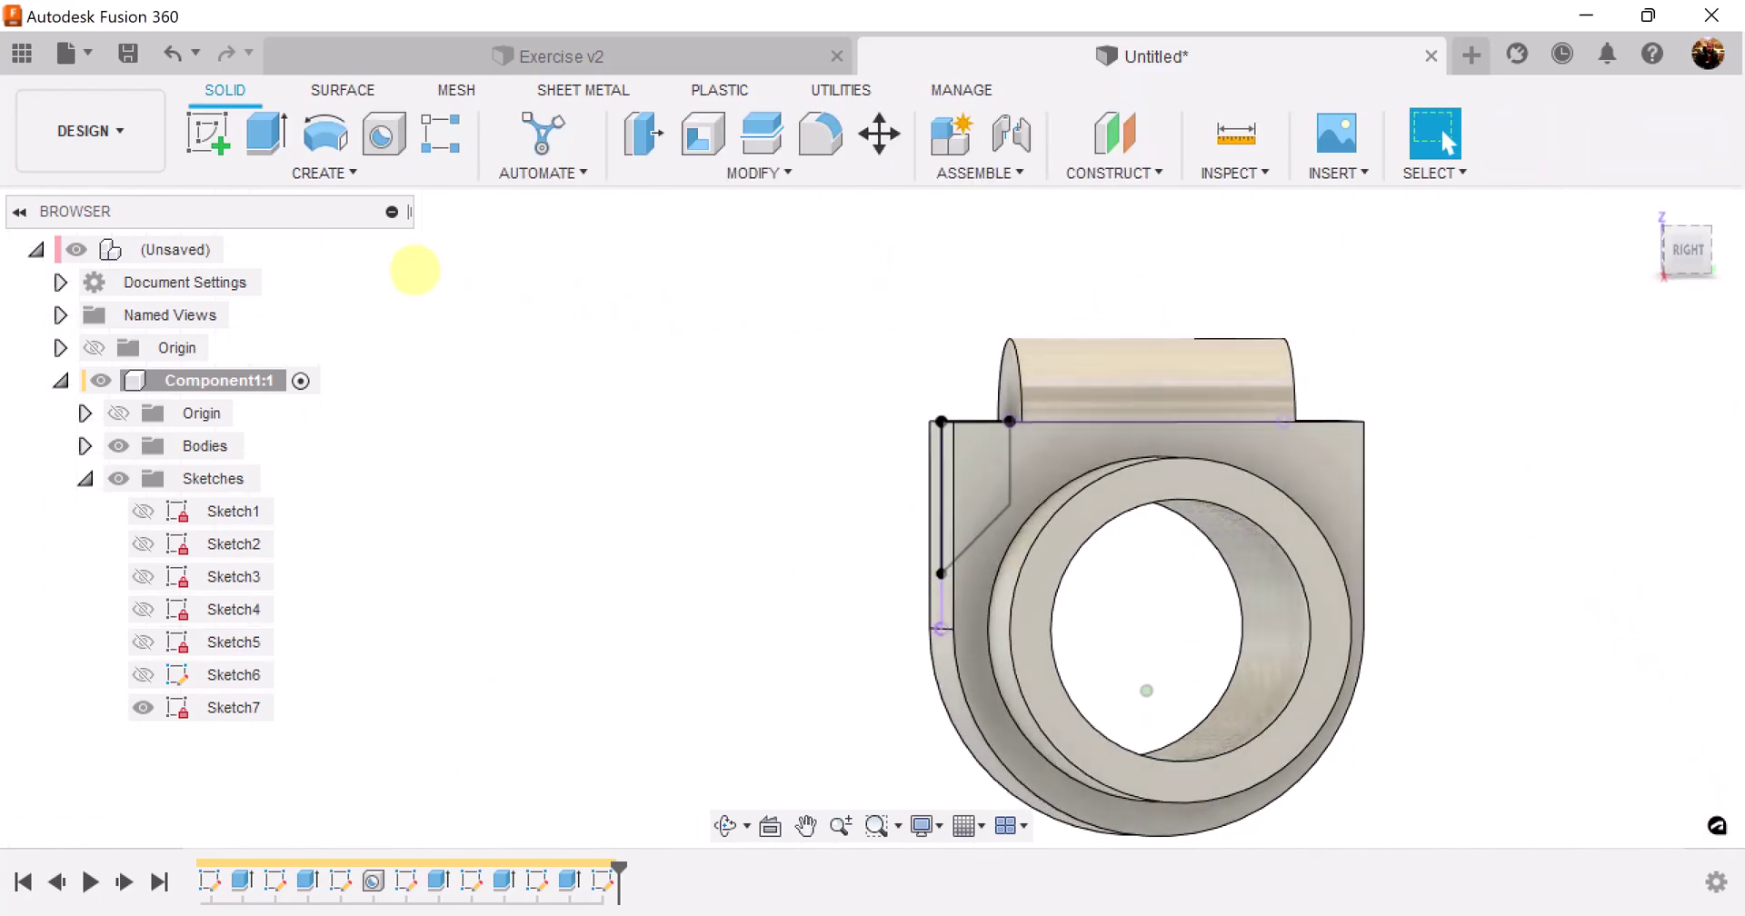
Step: Extrude the corner profile symmetrically with extent All as a cut through the clamp block
{"action": "left_click", "coordinate": [266, 133]}
{"action": "middle_click_drag", "start_coordinate": [678, 376], "coordinate": [1312, 433], "text": "shift"}
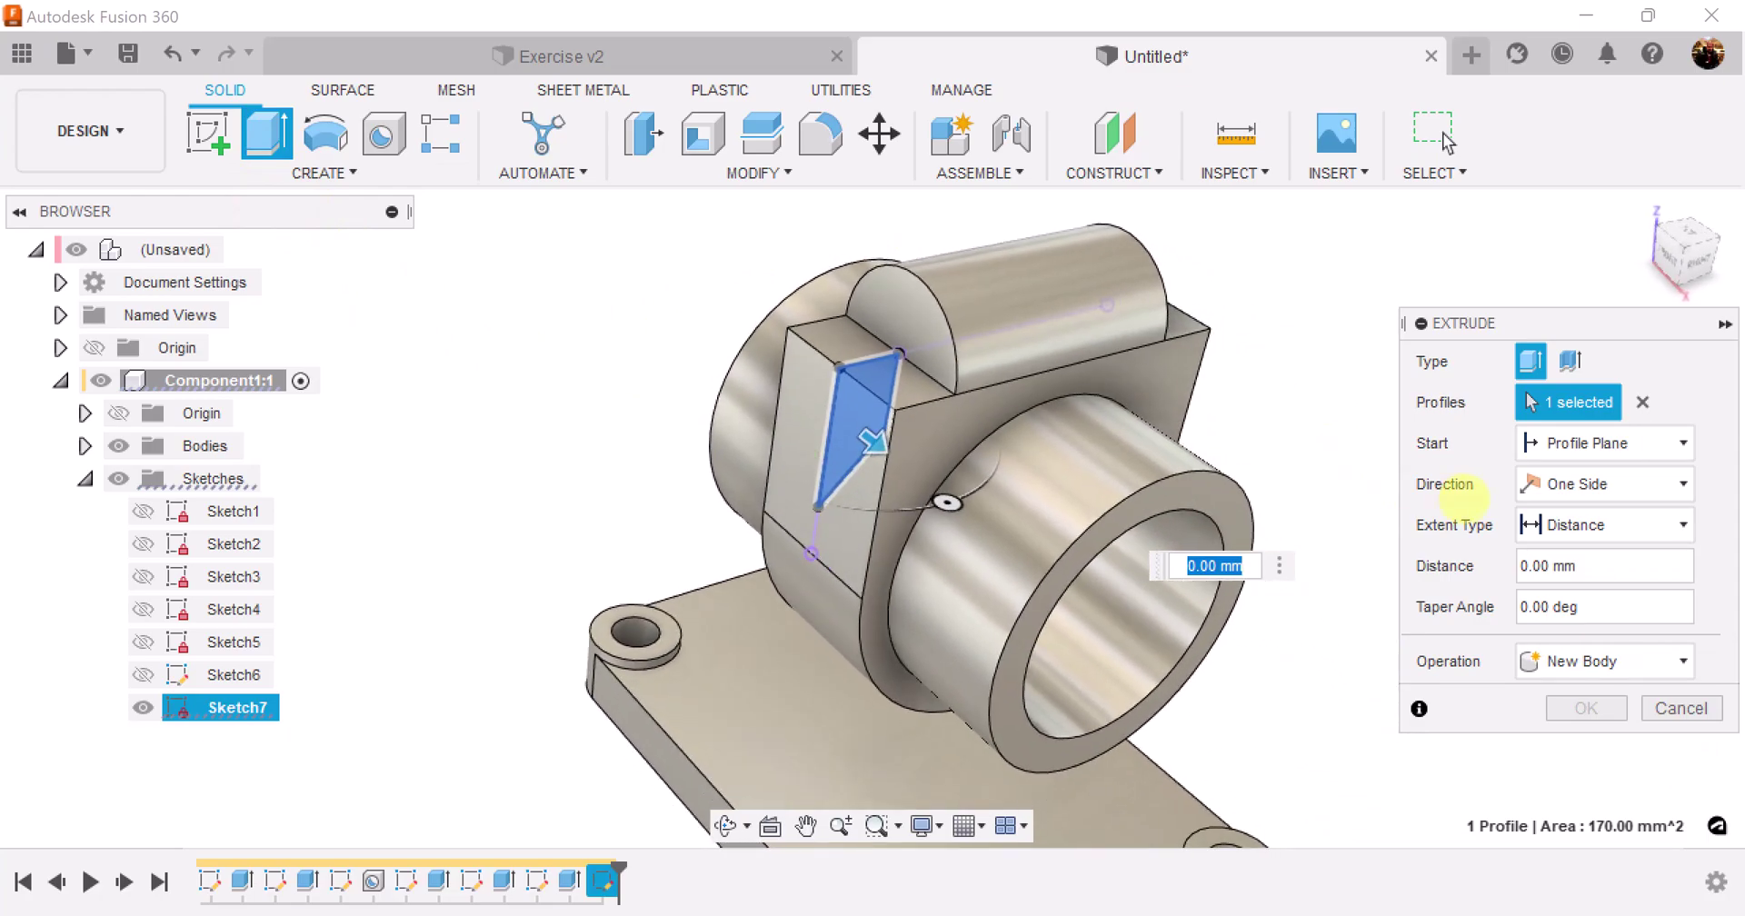
{"action": "left_click", "coordinate": [1593, 485]}
{"action": "left_click", "coordinate": [1586, 580]}
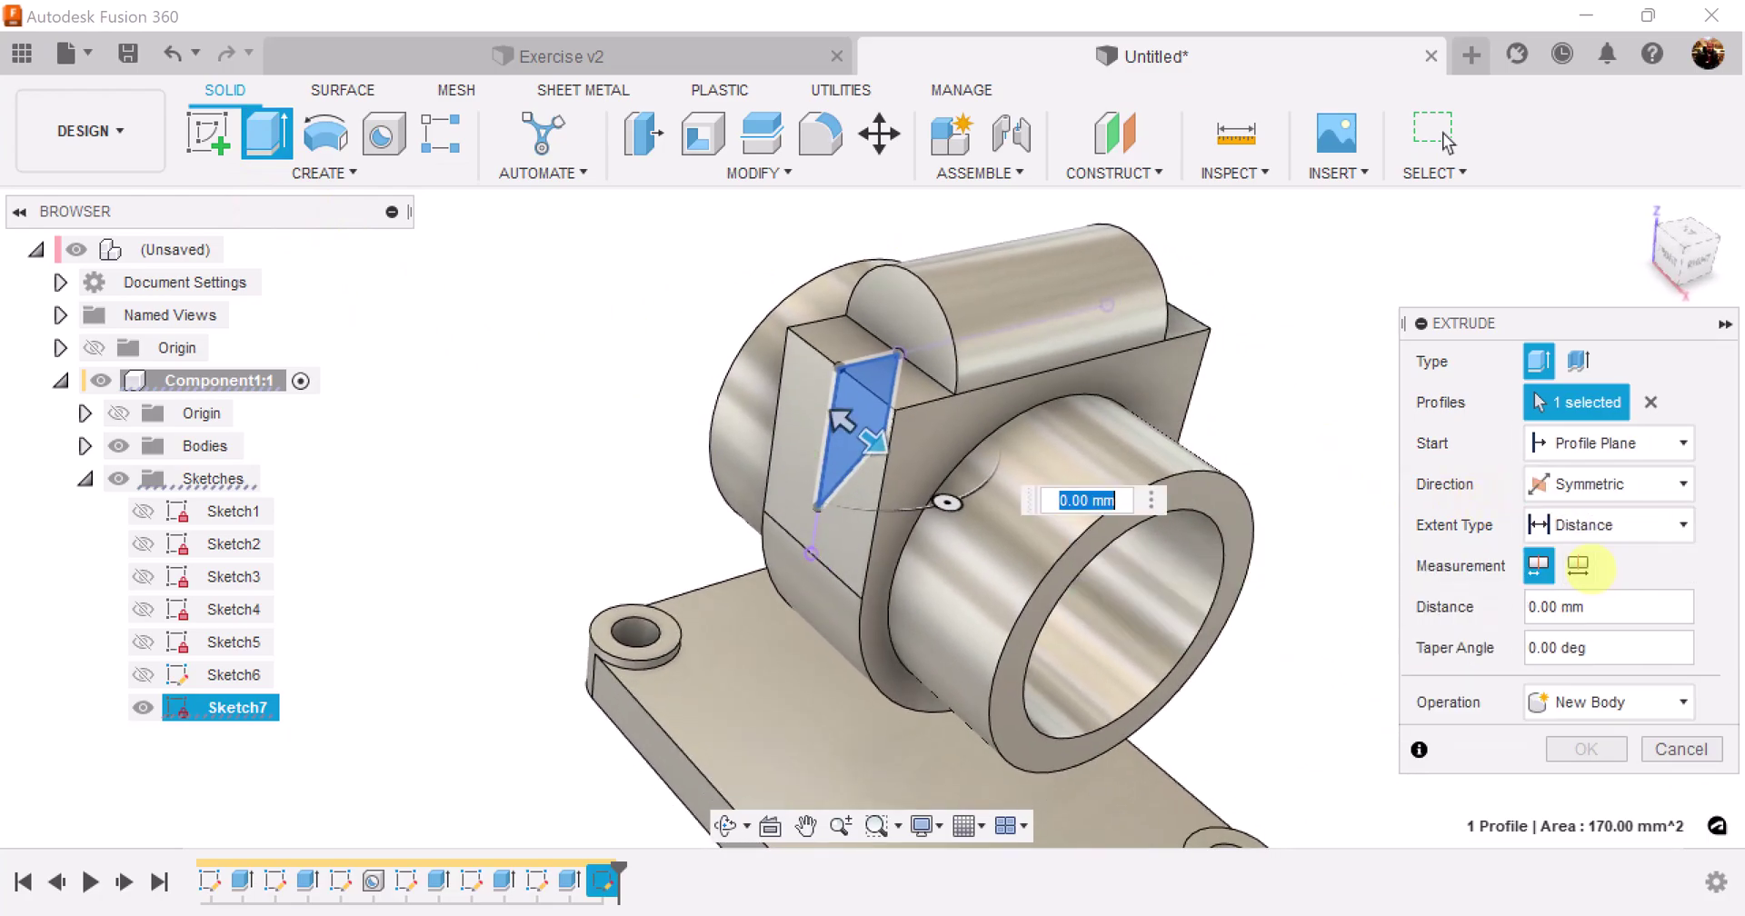
{"action": "left_click", "coordinate": [1616, 525]}
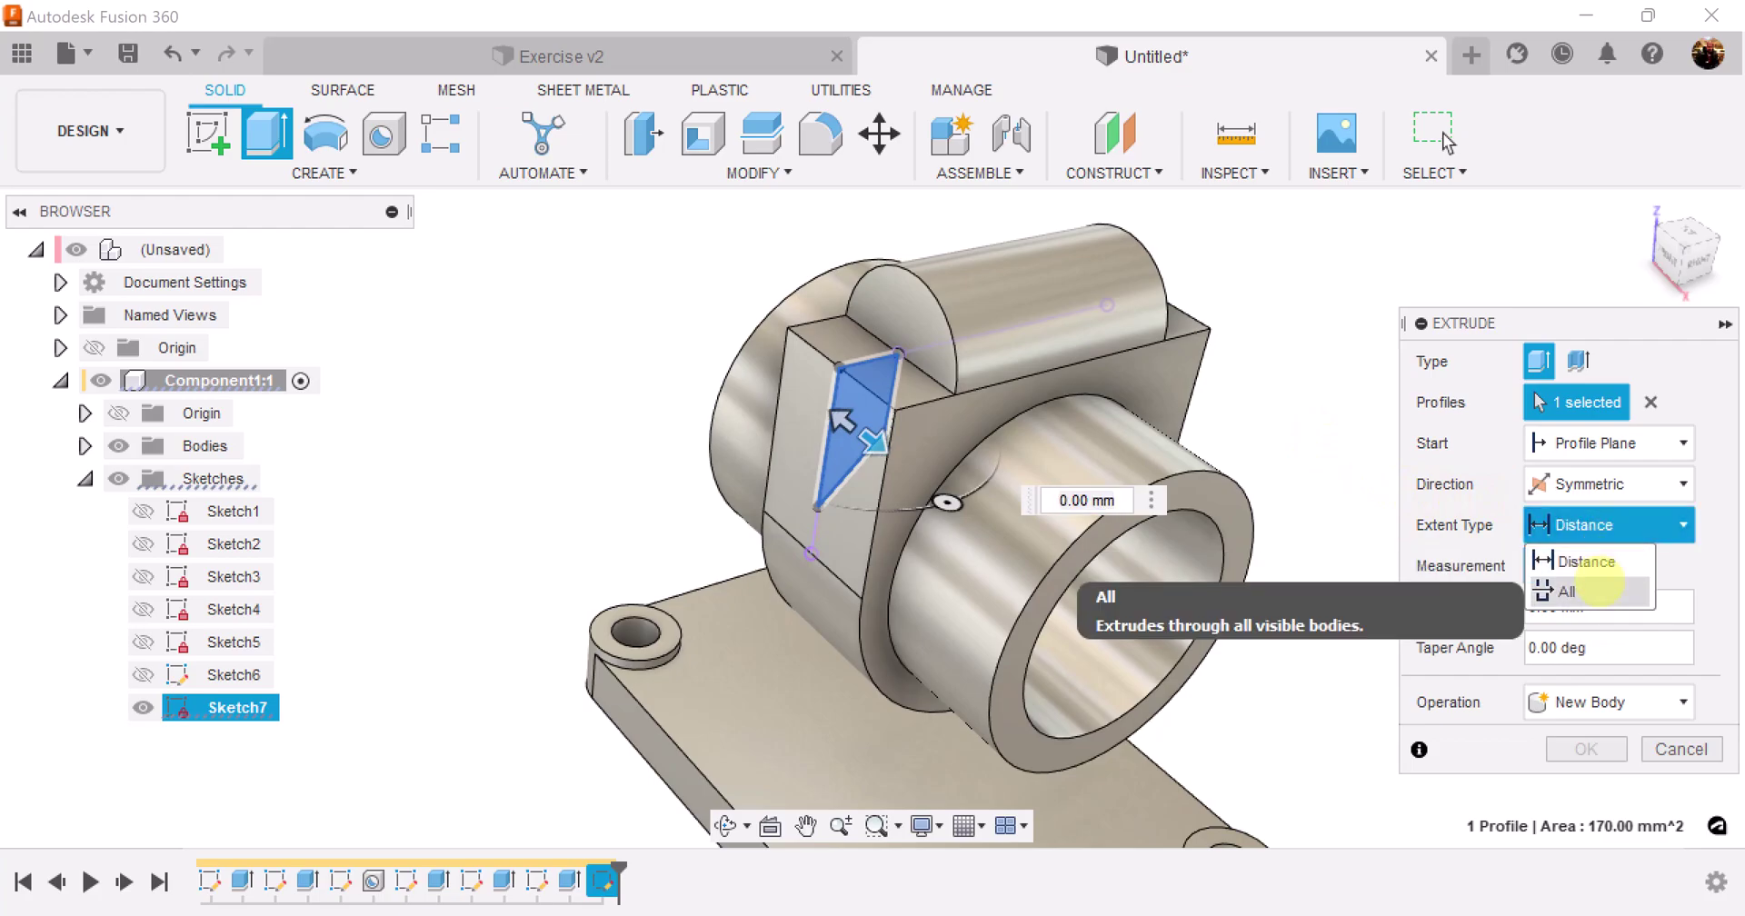
{"action": "left_click", "coordinate": [1582, 591]}
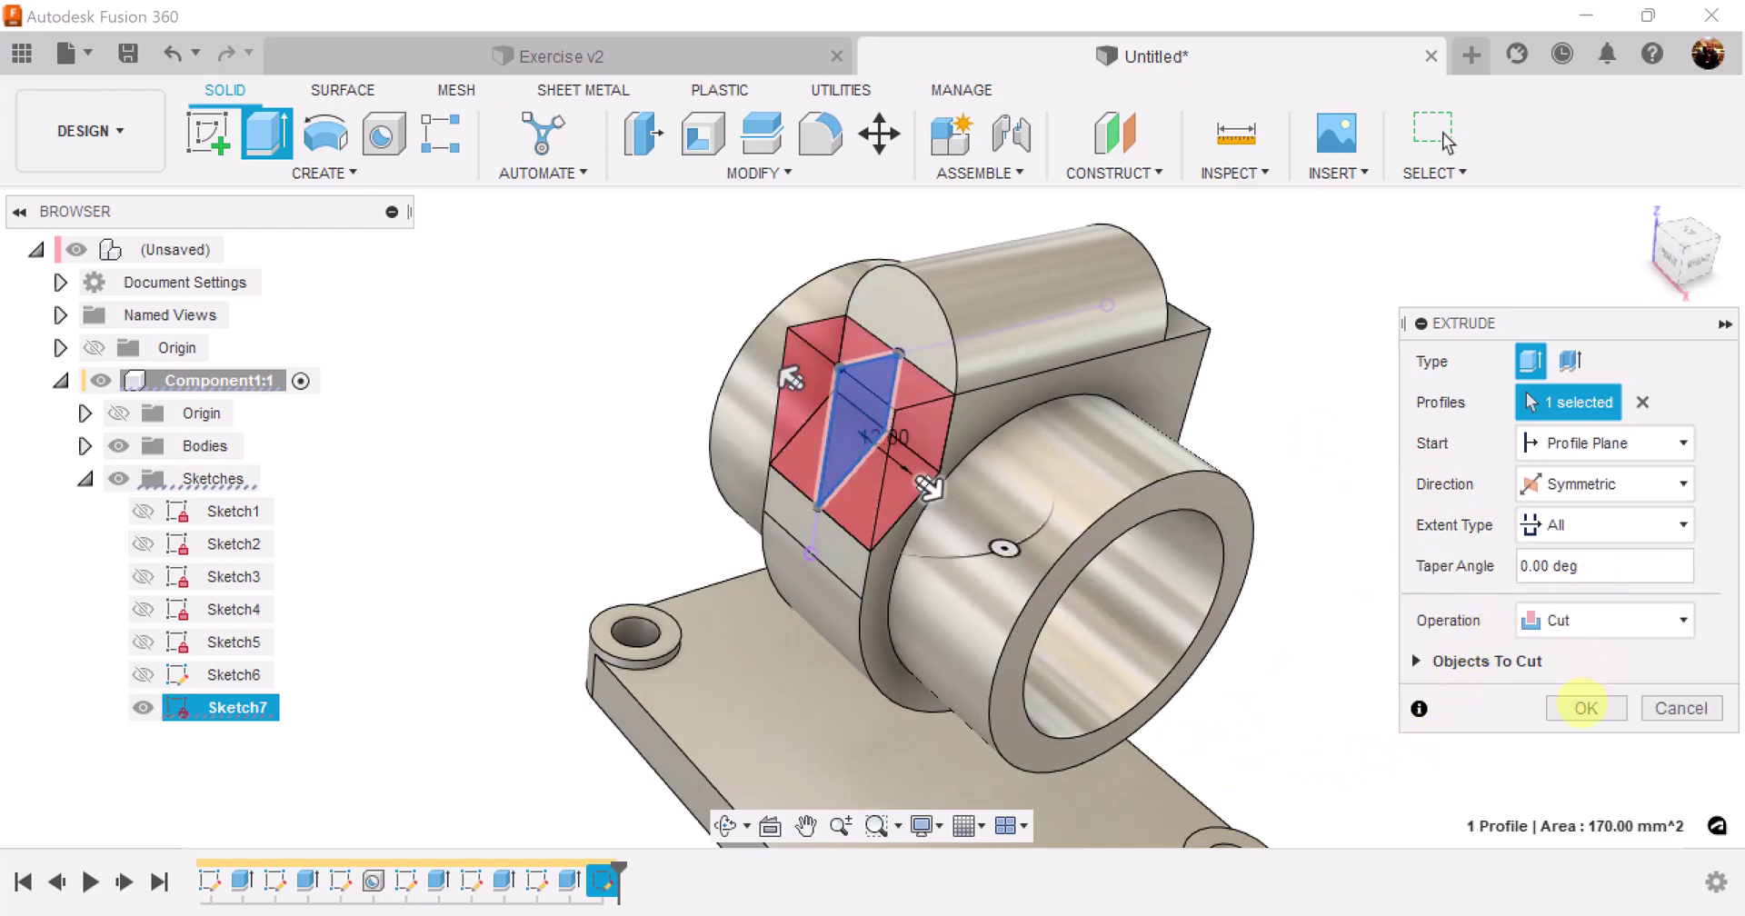
{"action": "left_click", "coordinate": [1587, 707]}
Step: Mirror the corner cut feature about the XZ plane with the Optimized compute option
{"action": "middle_click_drag", "start_coordinate": [1493, 545], "coordinate": [1313, 460], "text": "shift"}
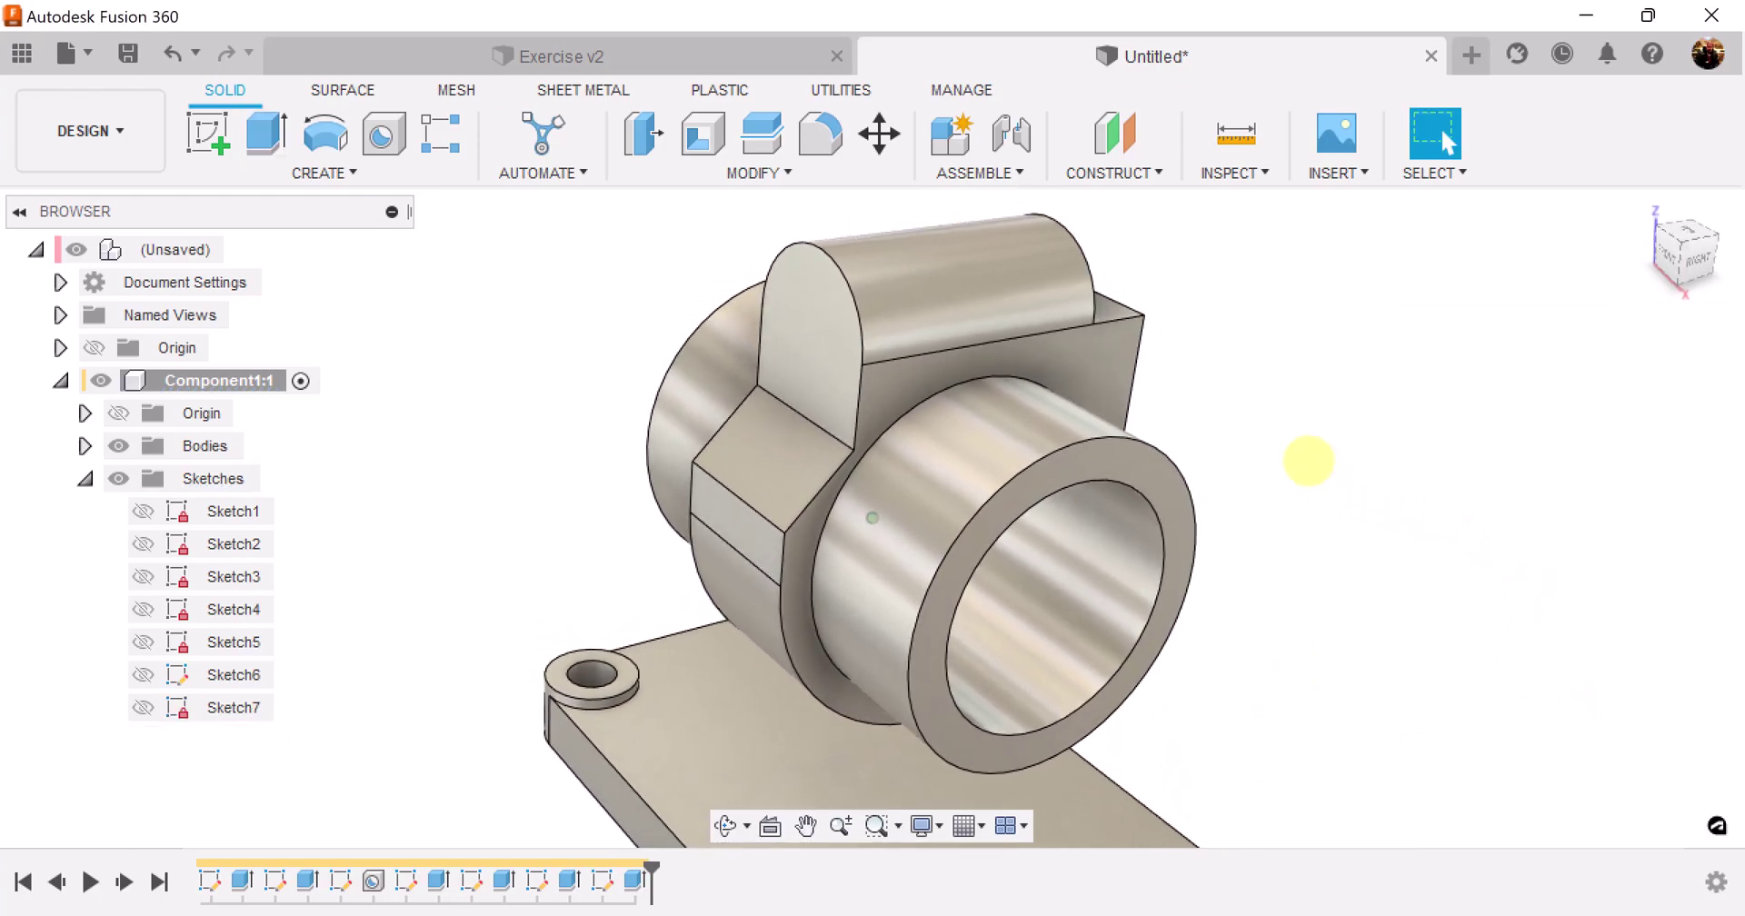
{"action": "left_click", "coordinate": [318, 173]}
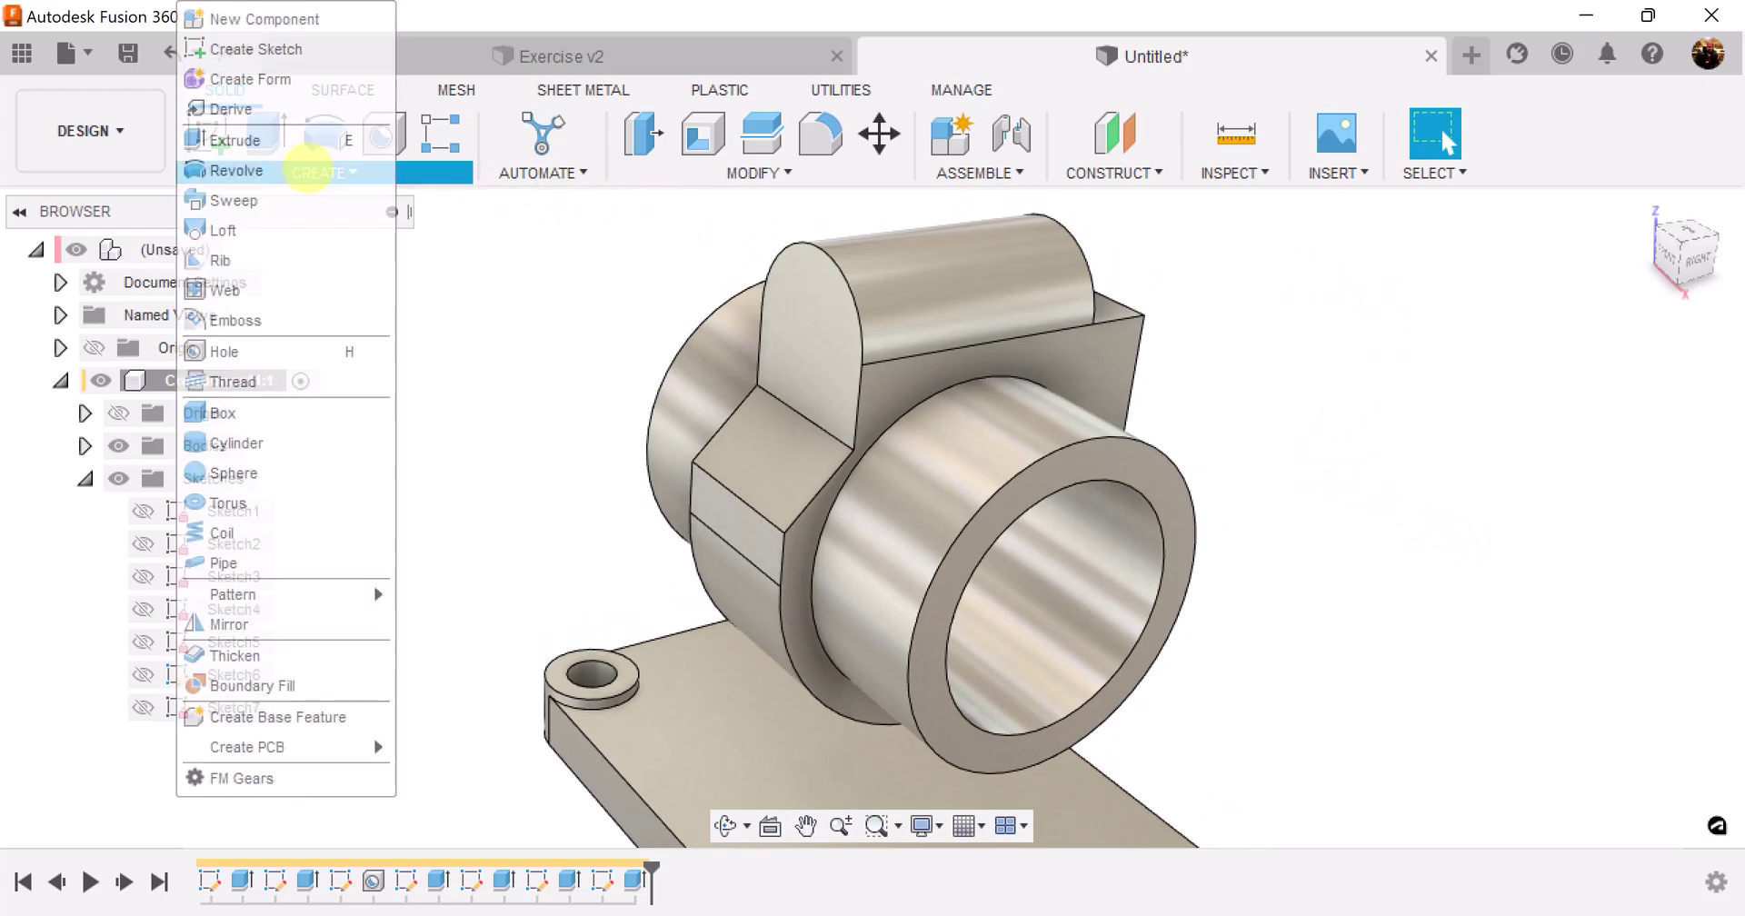
{"action": "left_click", "coordinate": [272, 625]}
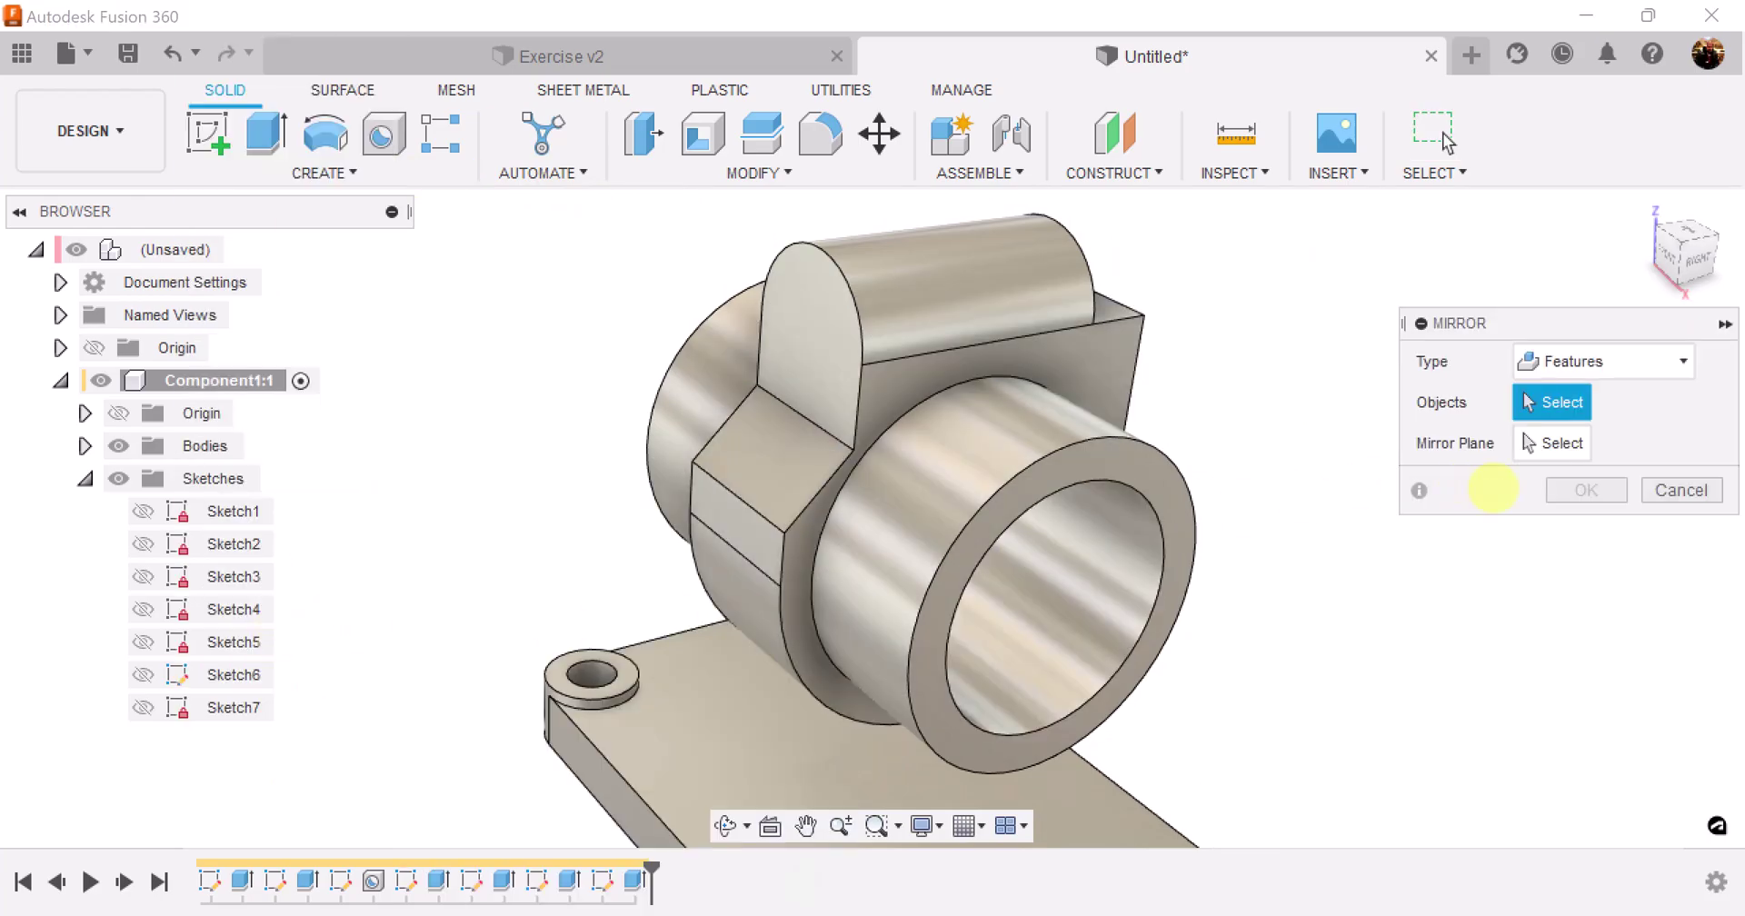
{"action": "middle_click_drag", "start_coordinate": [1415, 649], "coordinate": [1573, 356], "text": "shift"}
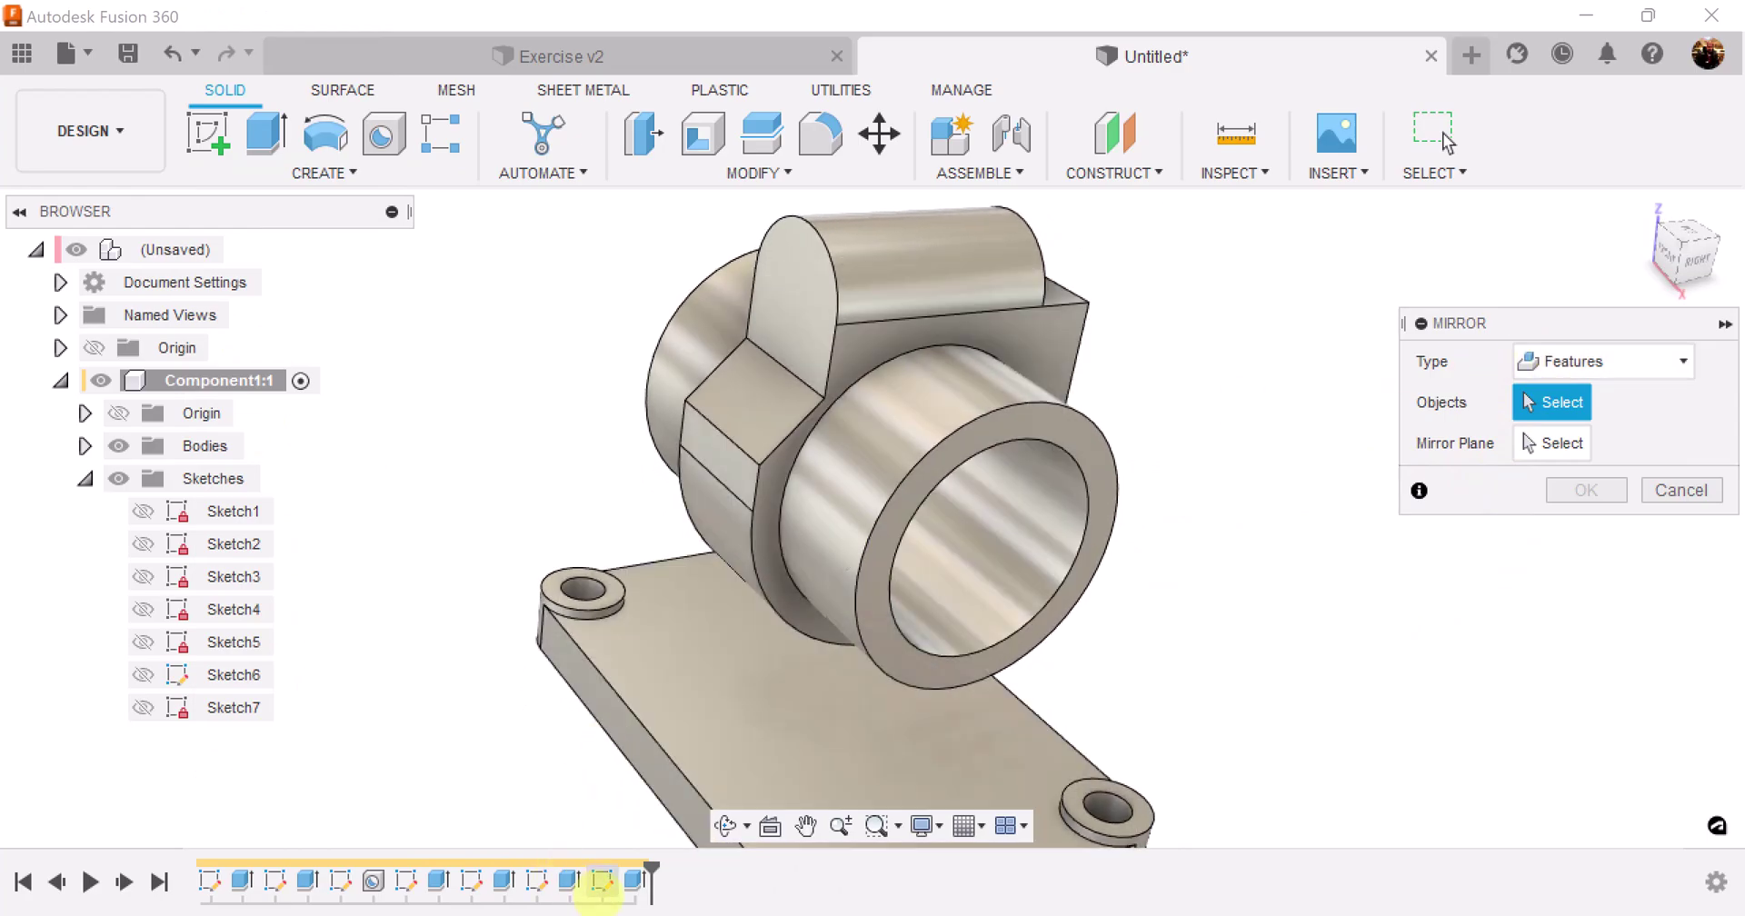
{"action": "left_click", "coordinate": [634, 880]}
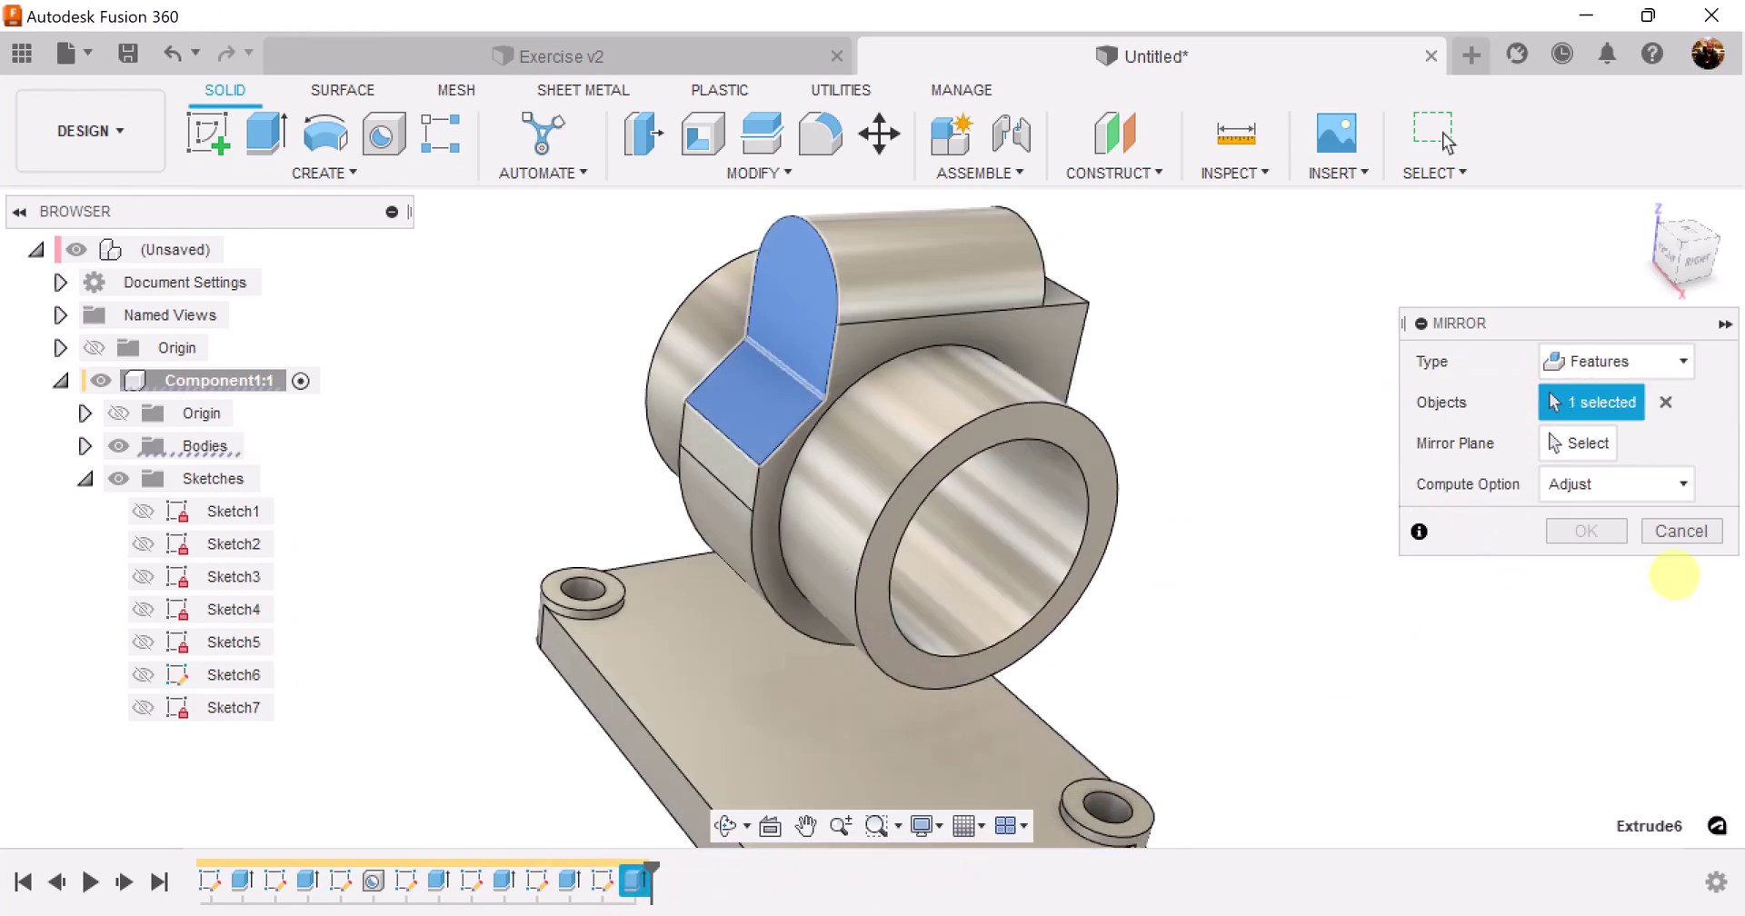
{"action": "left_click", "coordinate": [1605, 443]}
{"action": "middle_click_drag", "start_coordinate": [1604, 443], "coordinate": [1001, 589], "text": "shift"}
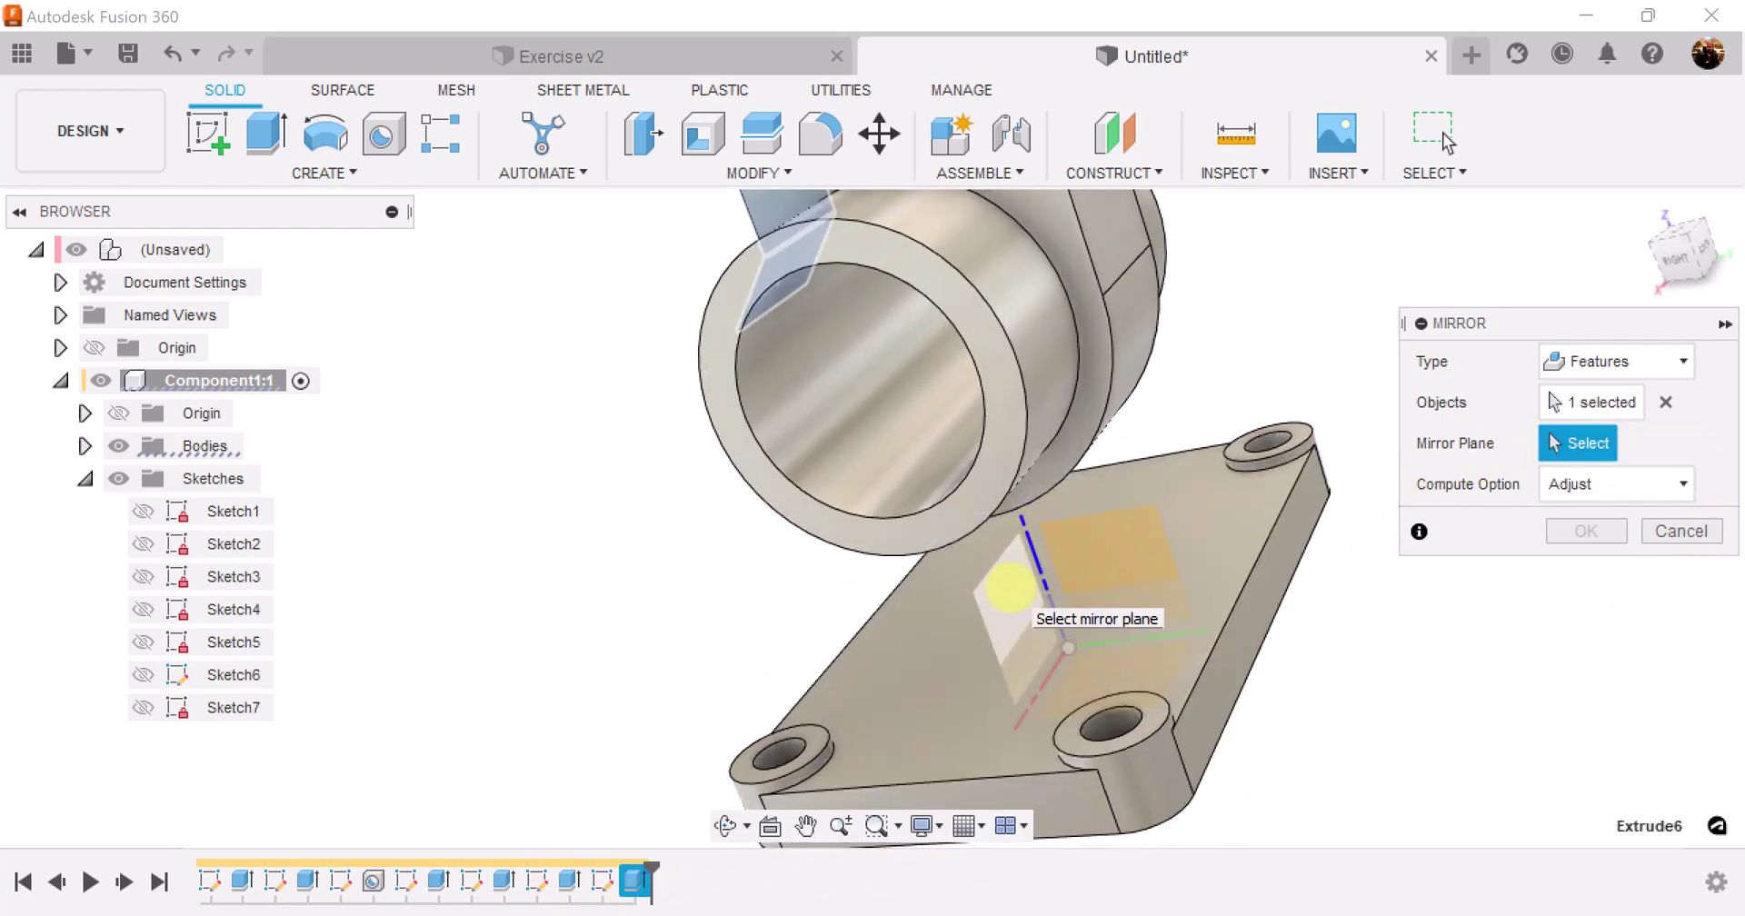
{"action": "left_click", "coordinate": [1009, 586]}
{"action": "middle_click_drag", "start_coordinate": [1667, 604], "coordinate": [1618, 484], "text": "shift"}
{"action": "left_click", "coordinate": [1618, 484]}
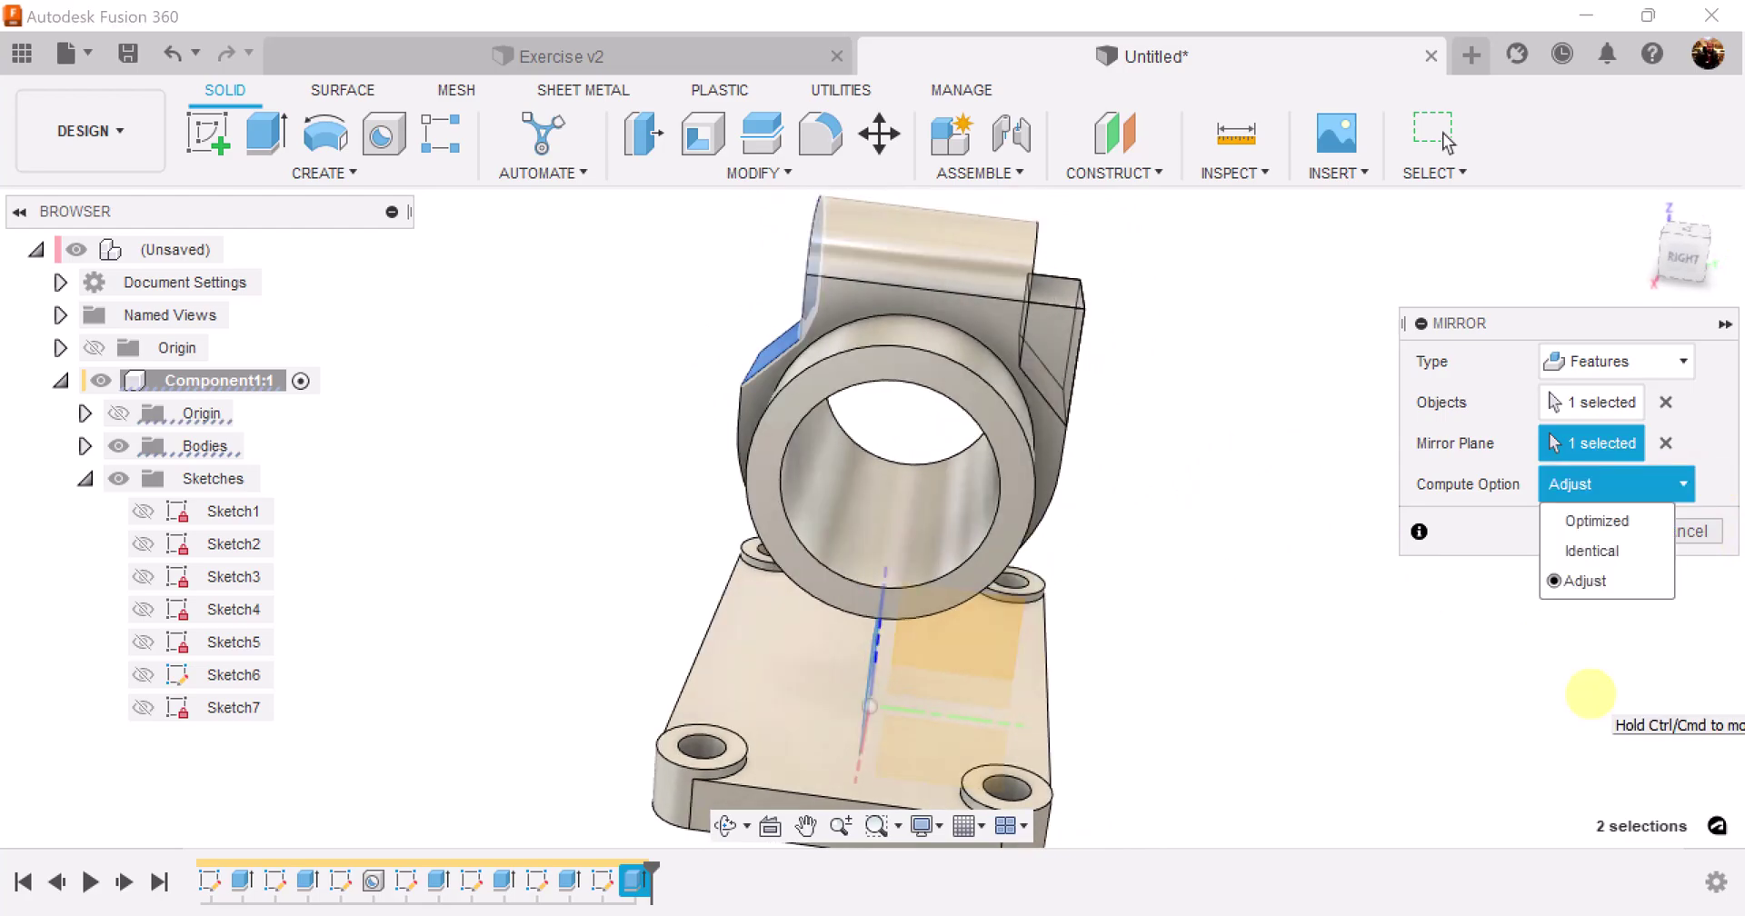
{"action": "left_click", "coordinate": [1597, 520]}
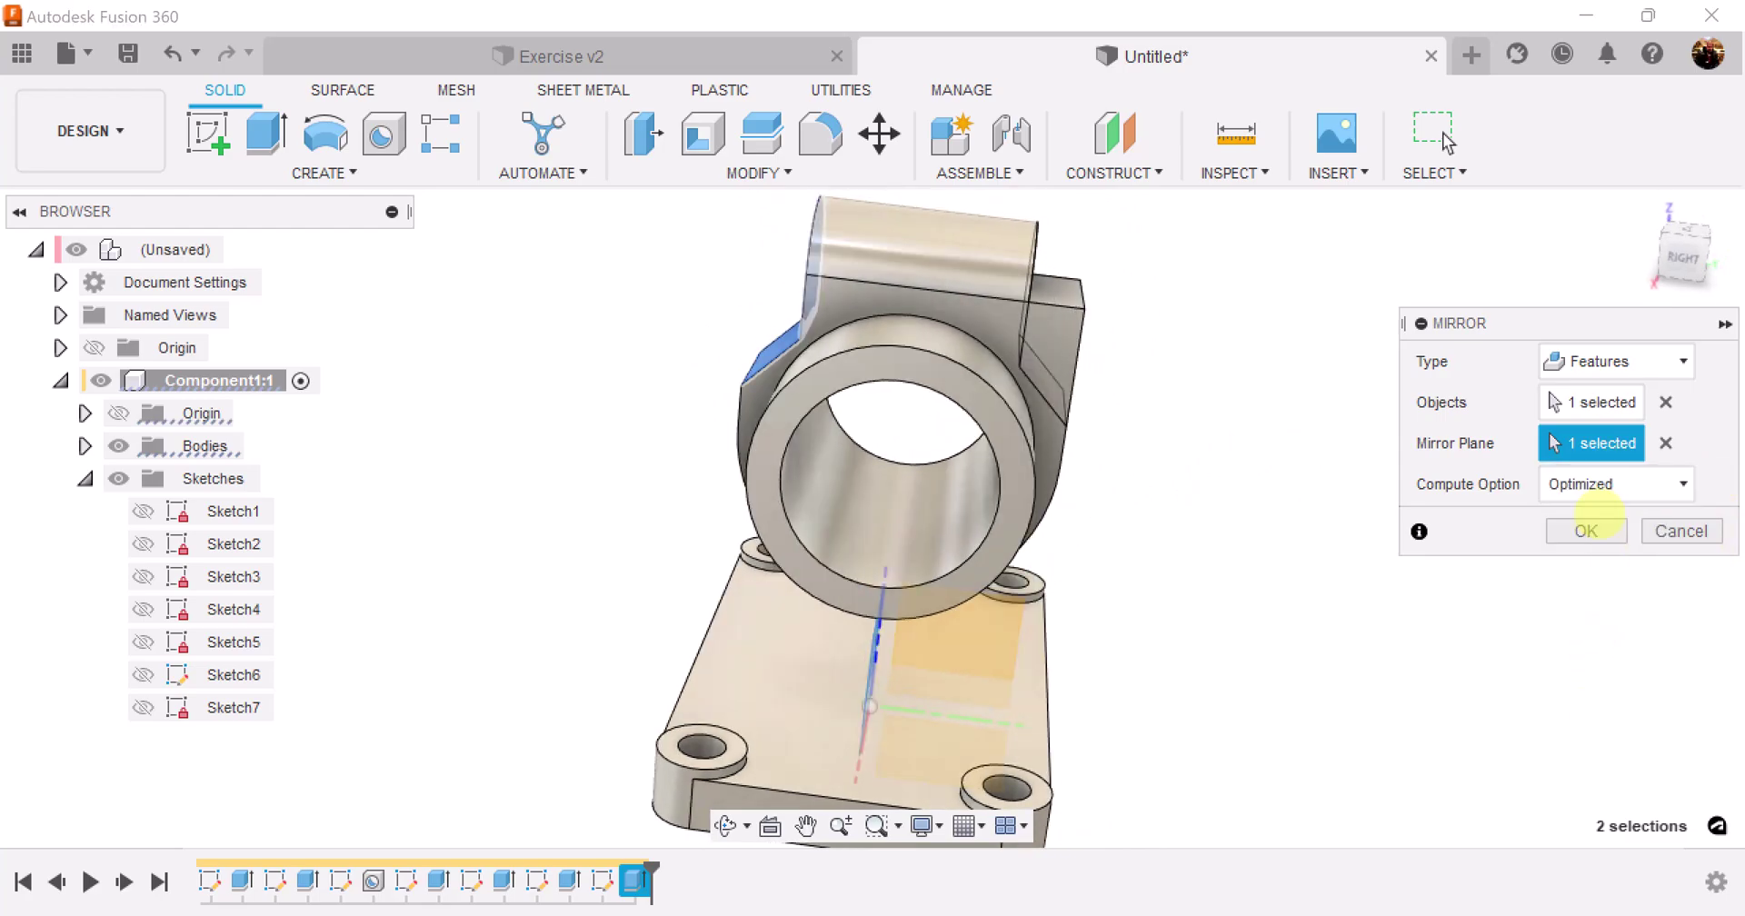
{"action": "left_click", "coordinate": [1591, 531]}
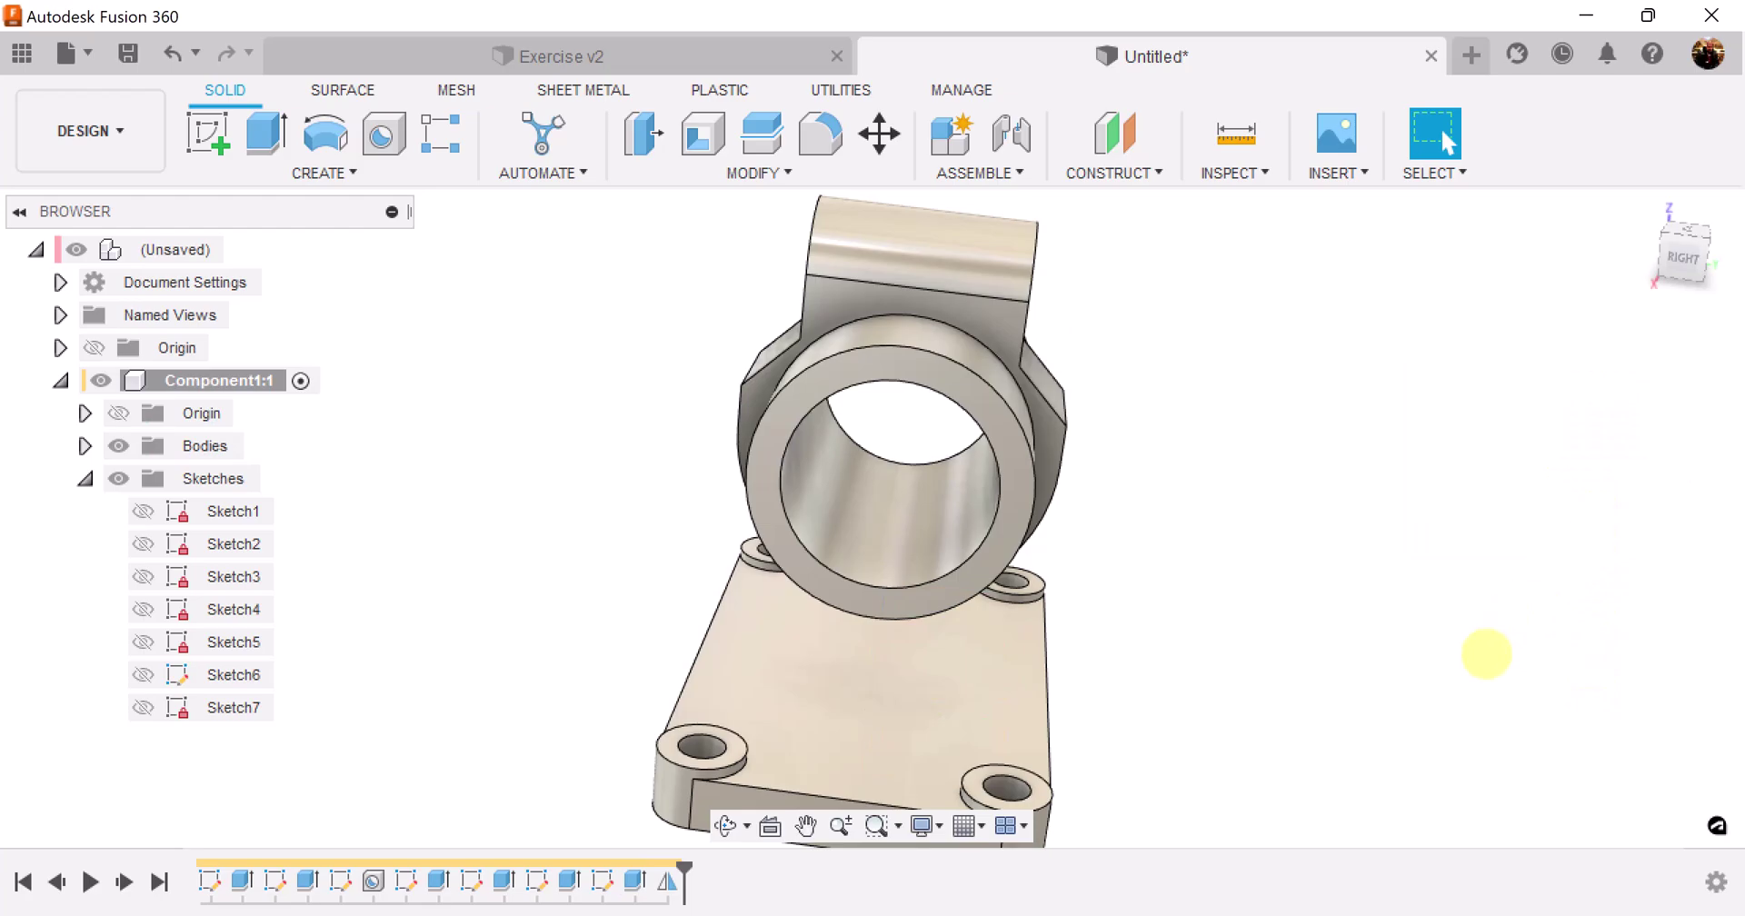
Step: Compare the clamp with the Exercise v2 design, examine its support ribs above the base, and return to the untitled design
{"action": "middle_click_drag", "start_coordinate": [1487, 655], "coordinate": [1170, 509], "text": "shift"}
{"action": "left_click", "coordinate": [682, 53]}
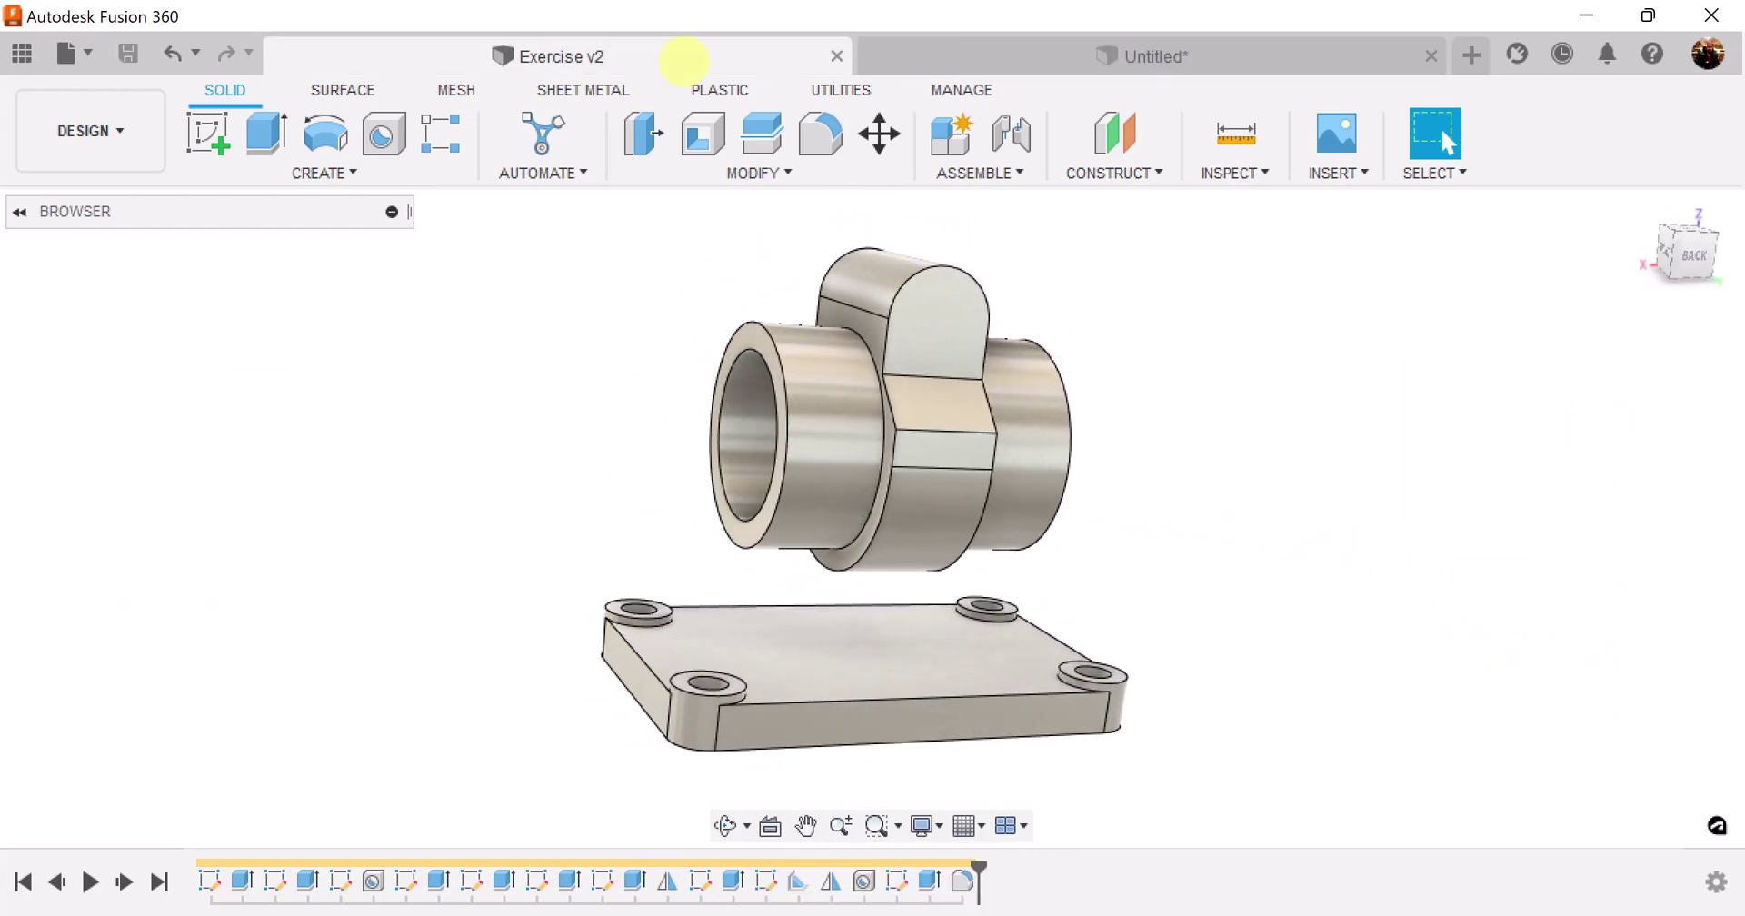
{"action": "scroll", "coordinate": [1714, 657], "scroll_direction": "down", "scroll_amount": 3}
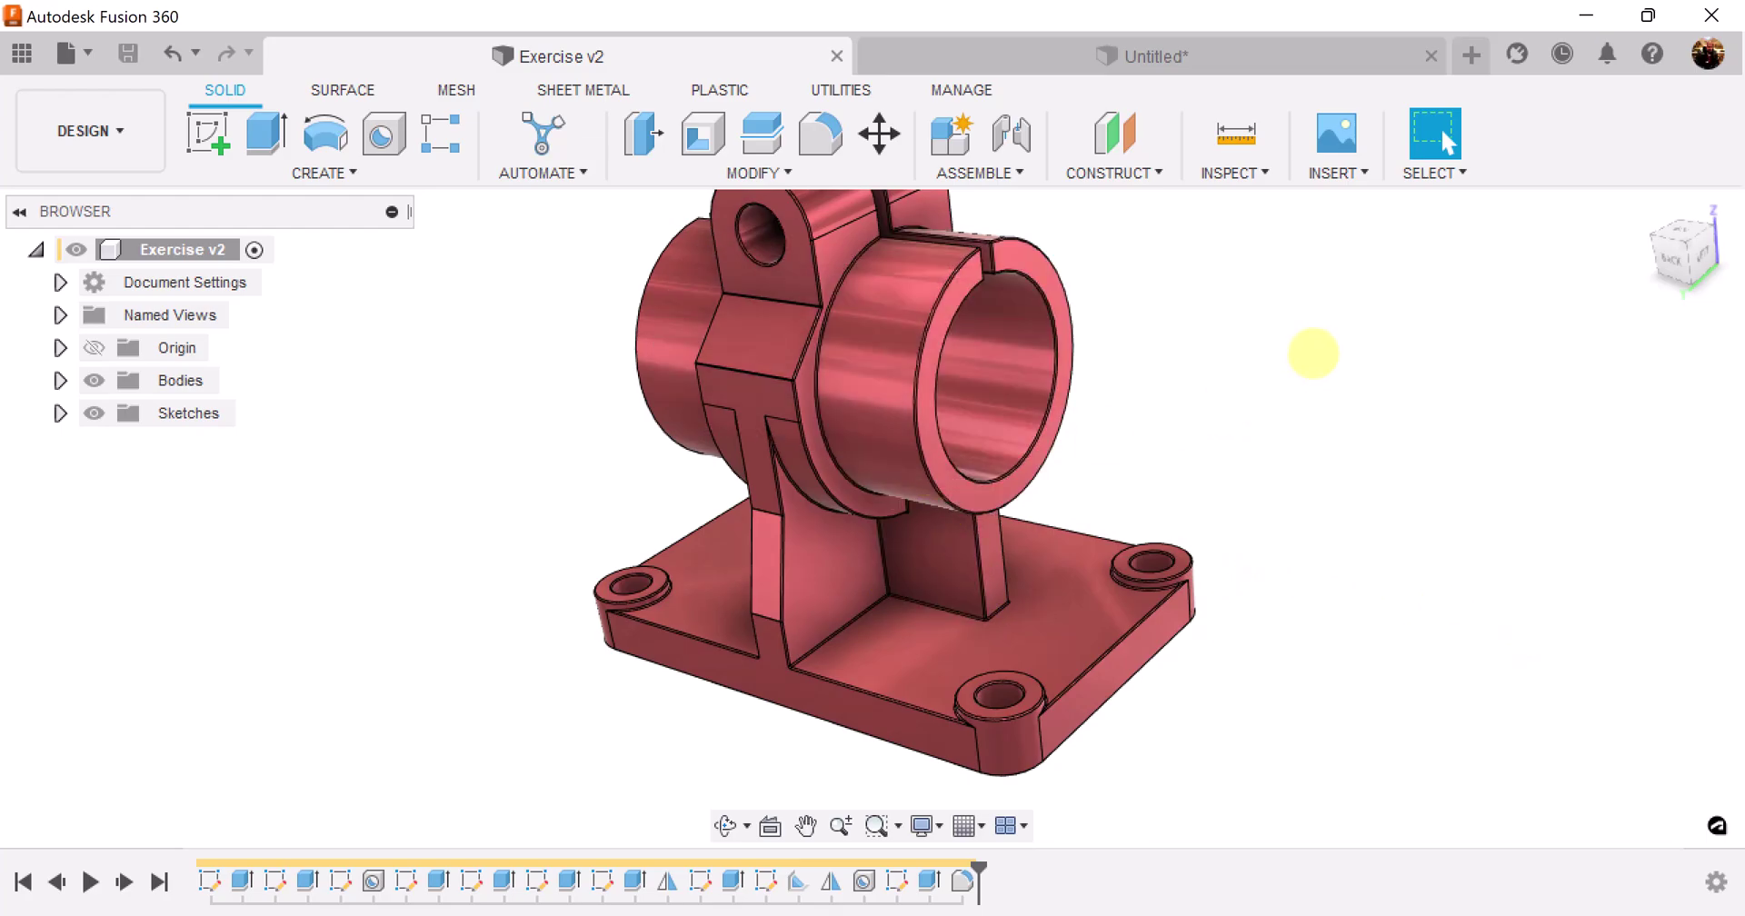
{"action": "left_click", "coordinate": [1191, 55]}
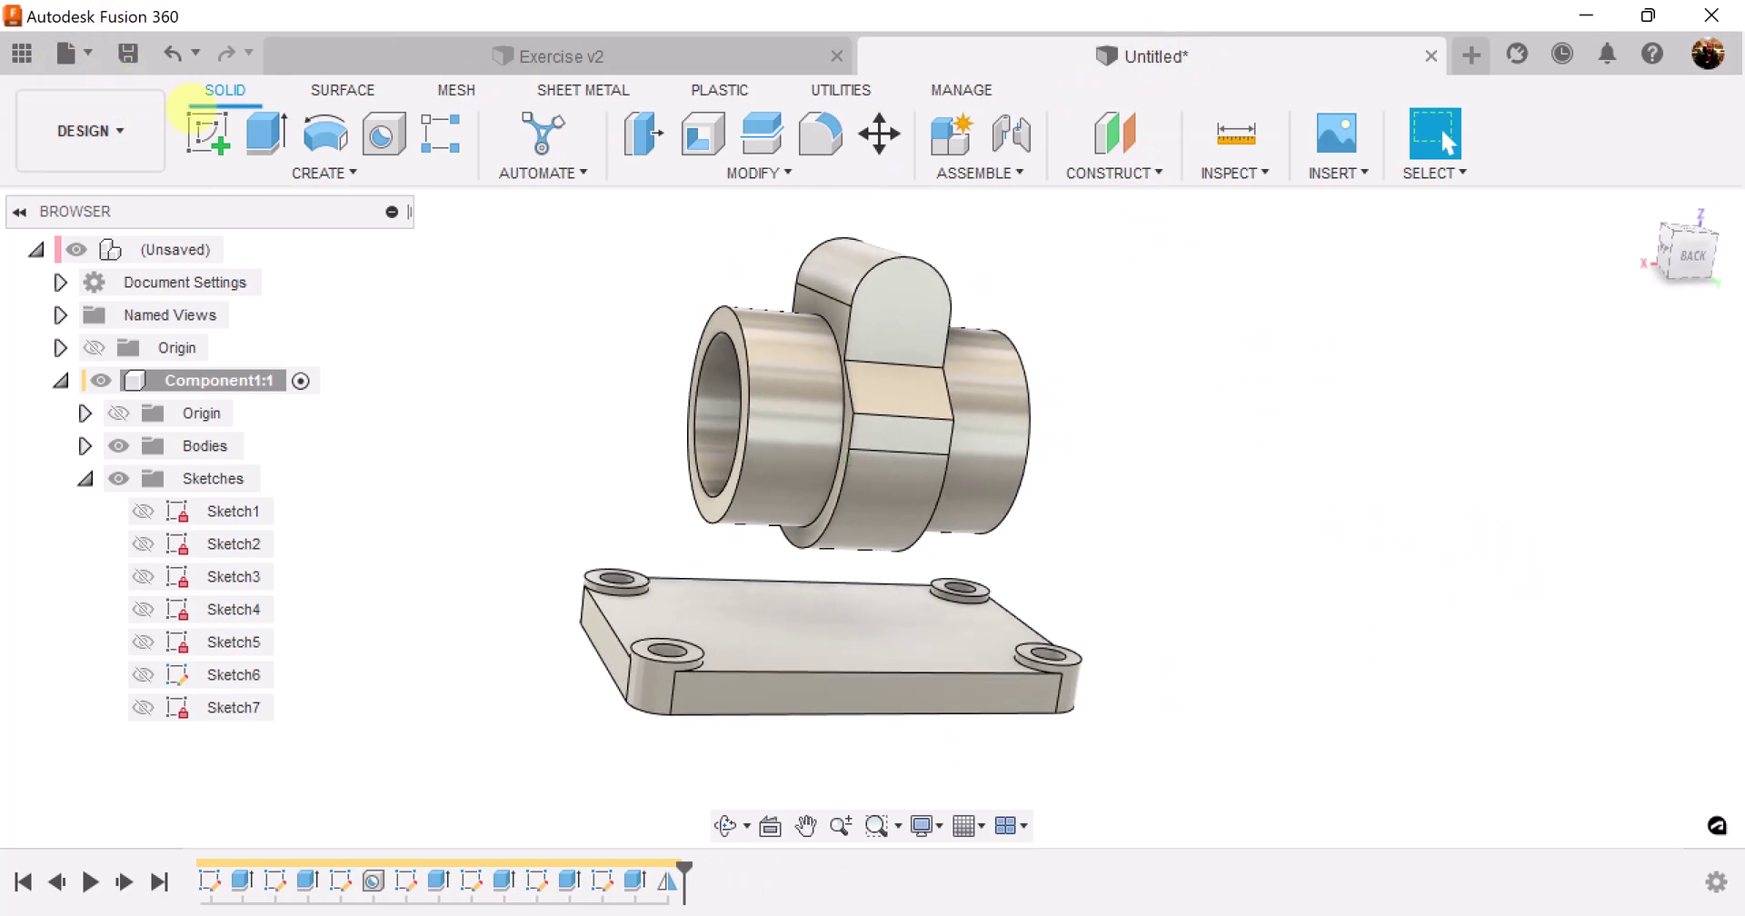
Step: Start a sketch on the upper face of the base plate
{"action": "left_click", "coordinate": [195, 110]}
{"action": "left_click", "coordinate": [951, 629]}
{"action": "left_click_drag", "start_coordinate": [1173, 569], "coordinate": [1060, 533]}
{"action": "key", "text": "Escape"}
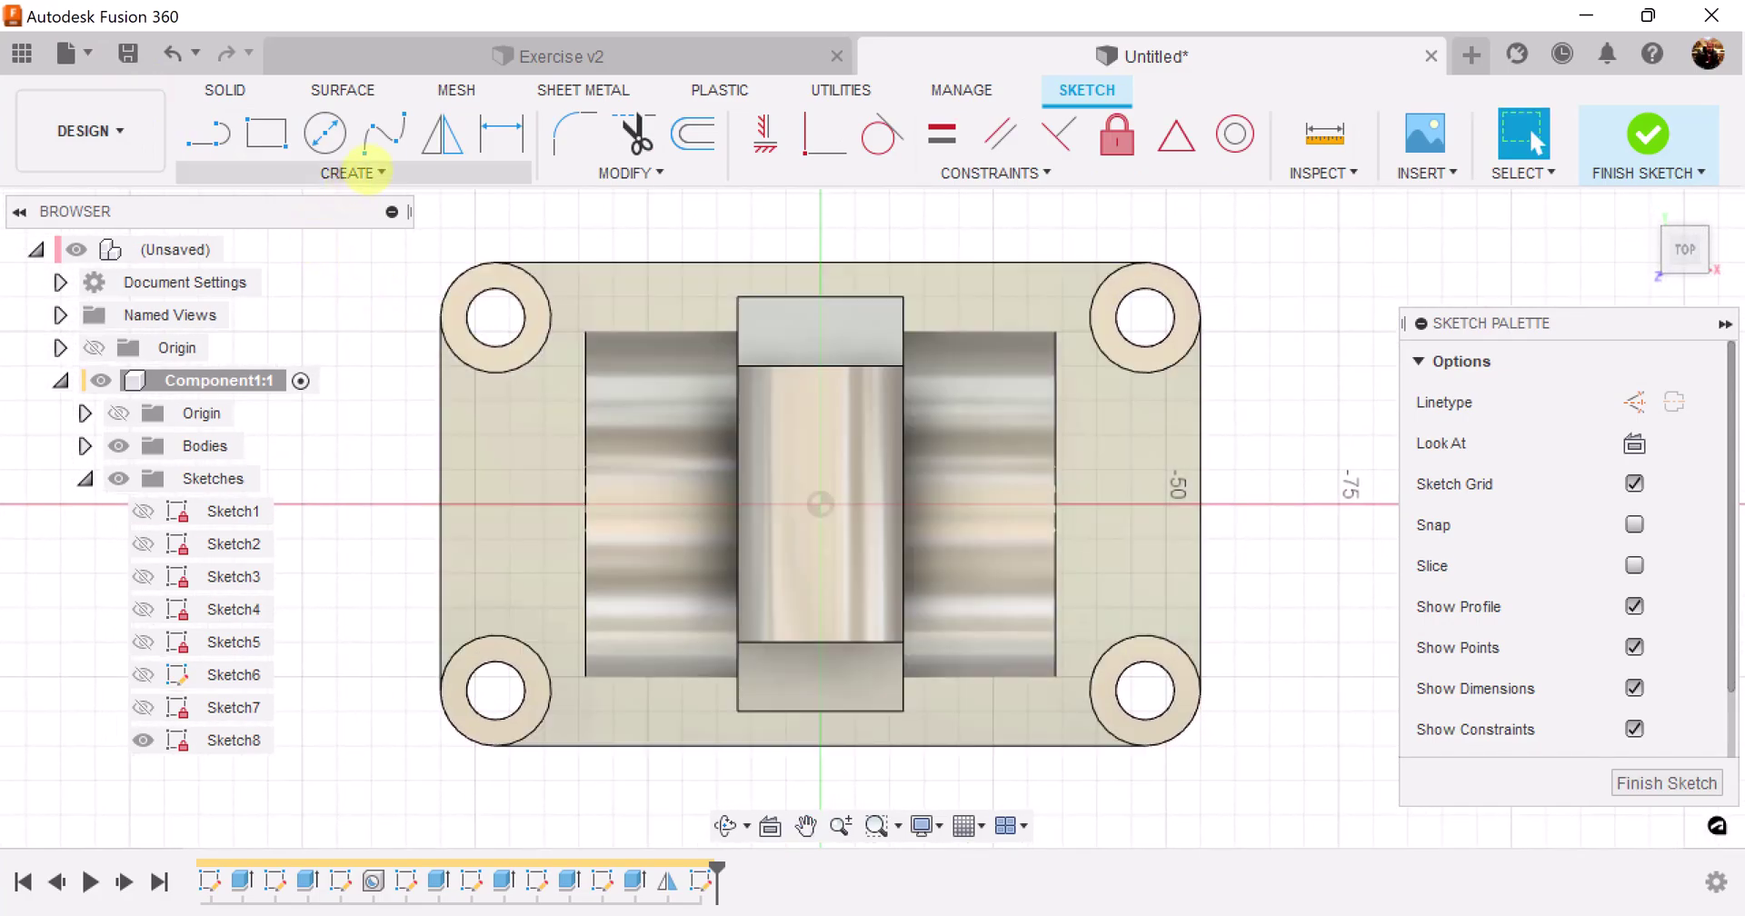
Step: Draw a center rectangle 56 mm wide and 8 mm high at the sketch origin and finish the sketch
{"action": "left_click", "coordinate": [366, 169]}
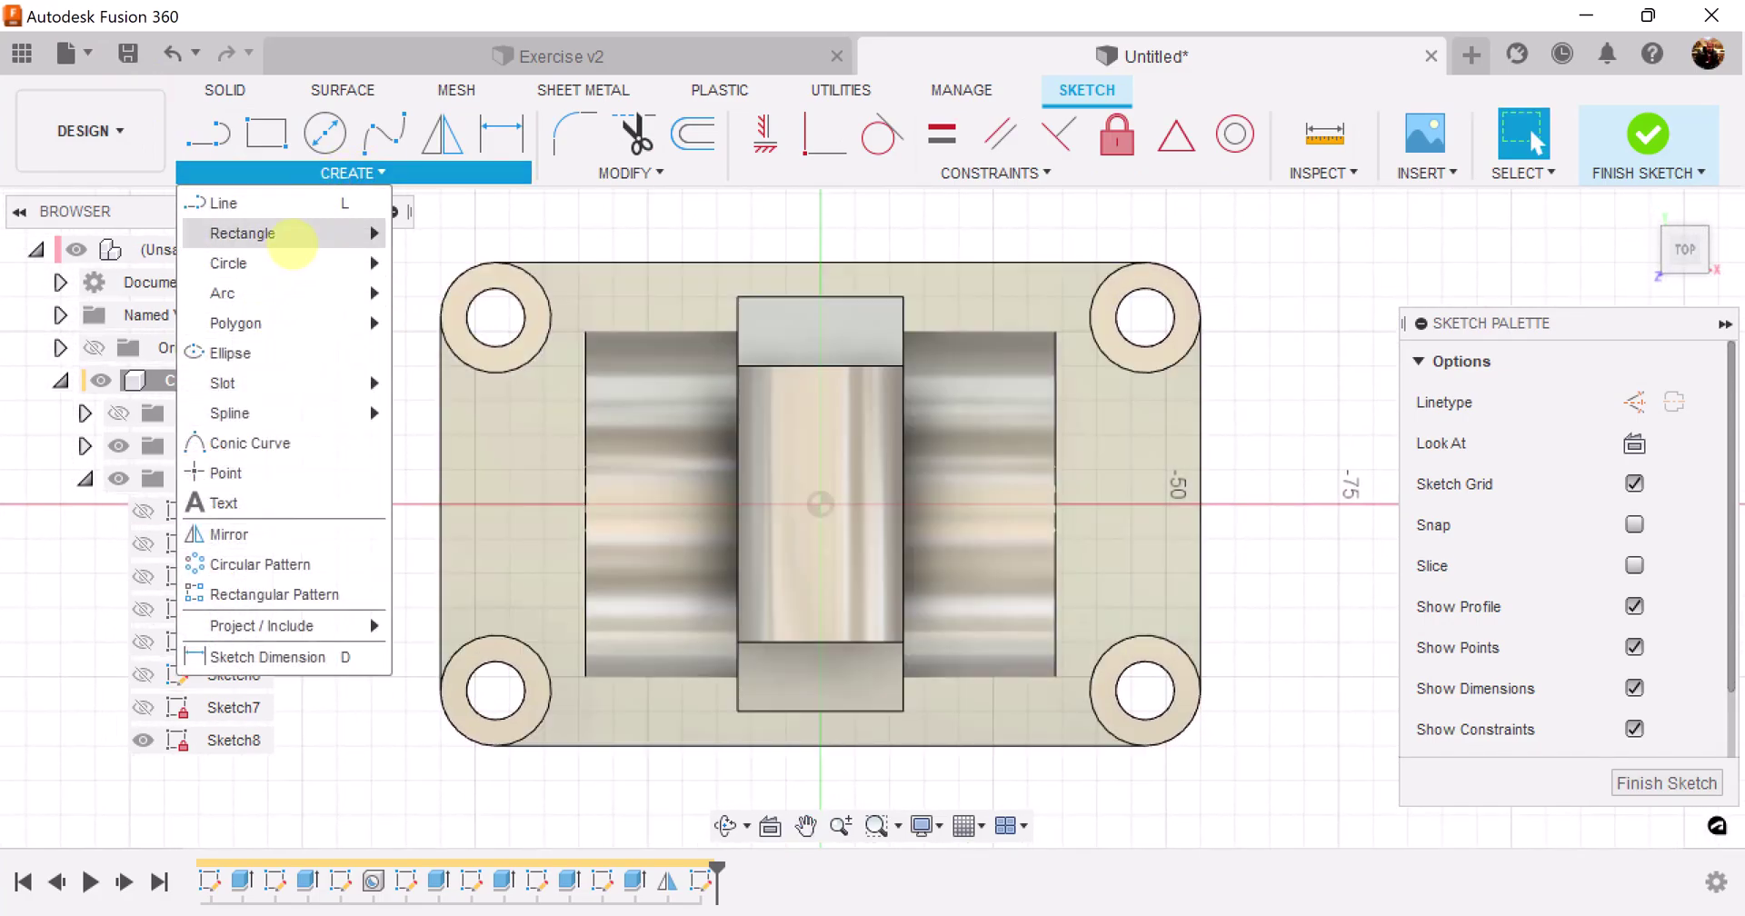
{"action": "mouse_move", "coordinate": [291, 240]}
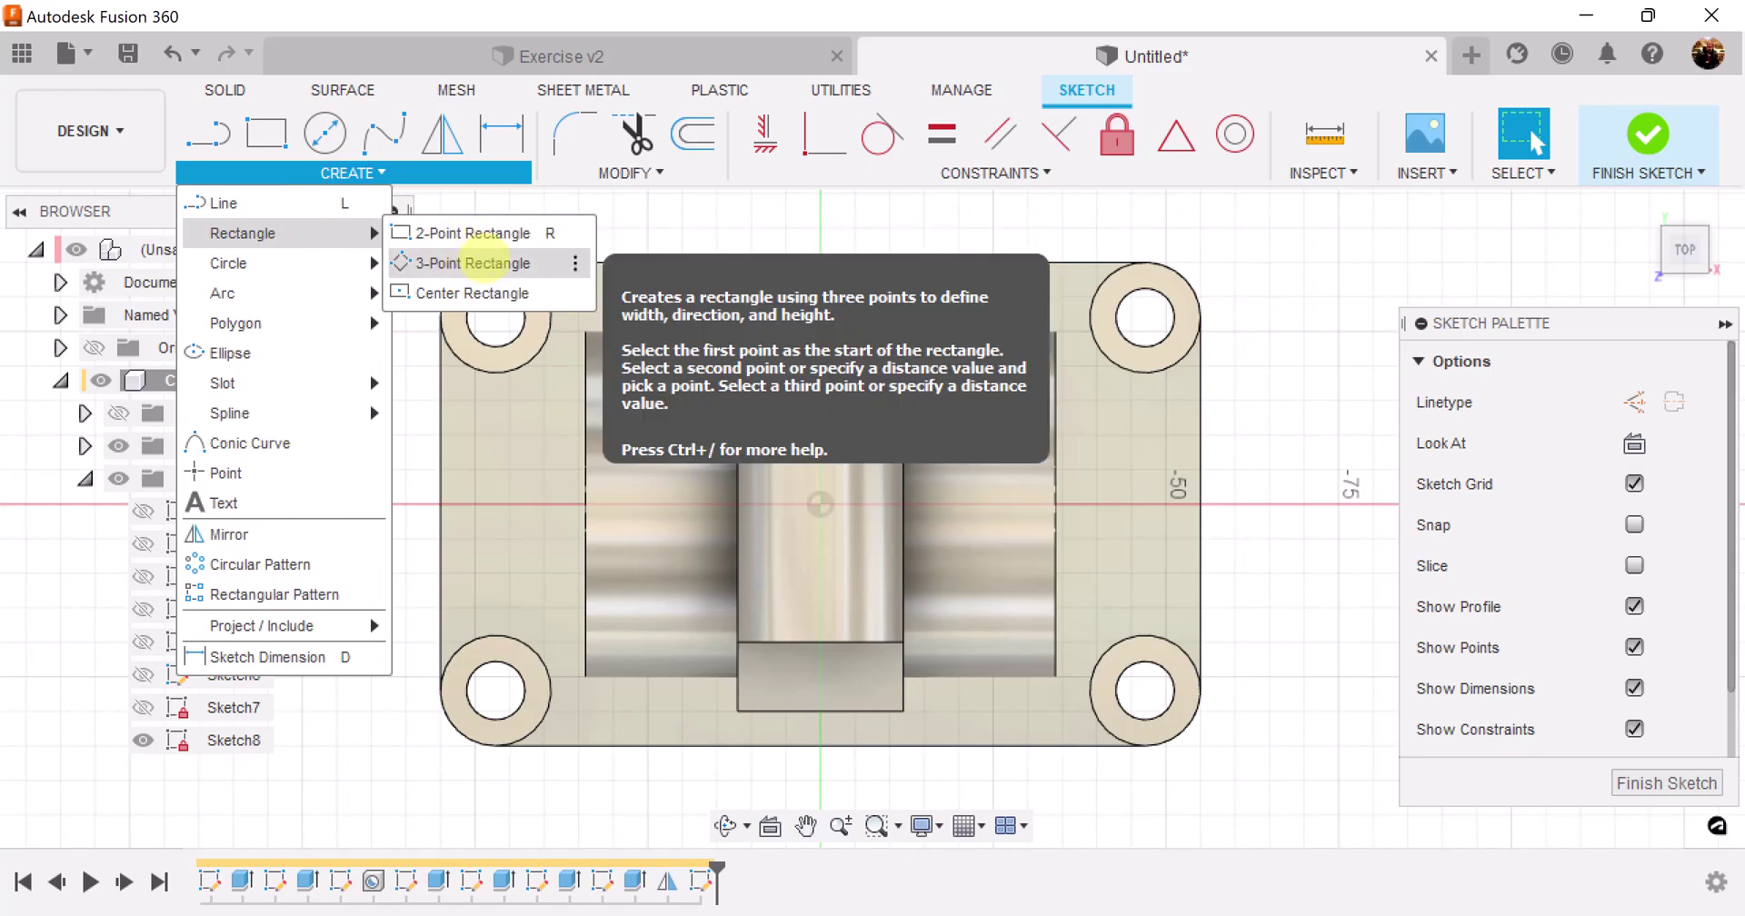
{"action": "left_click", "coordinate": [486, 294]}
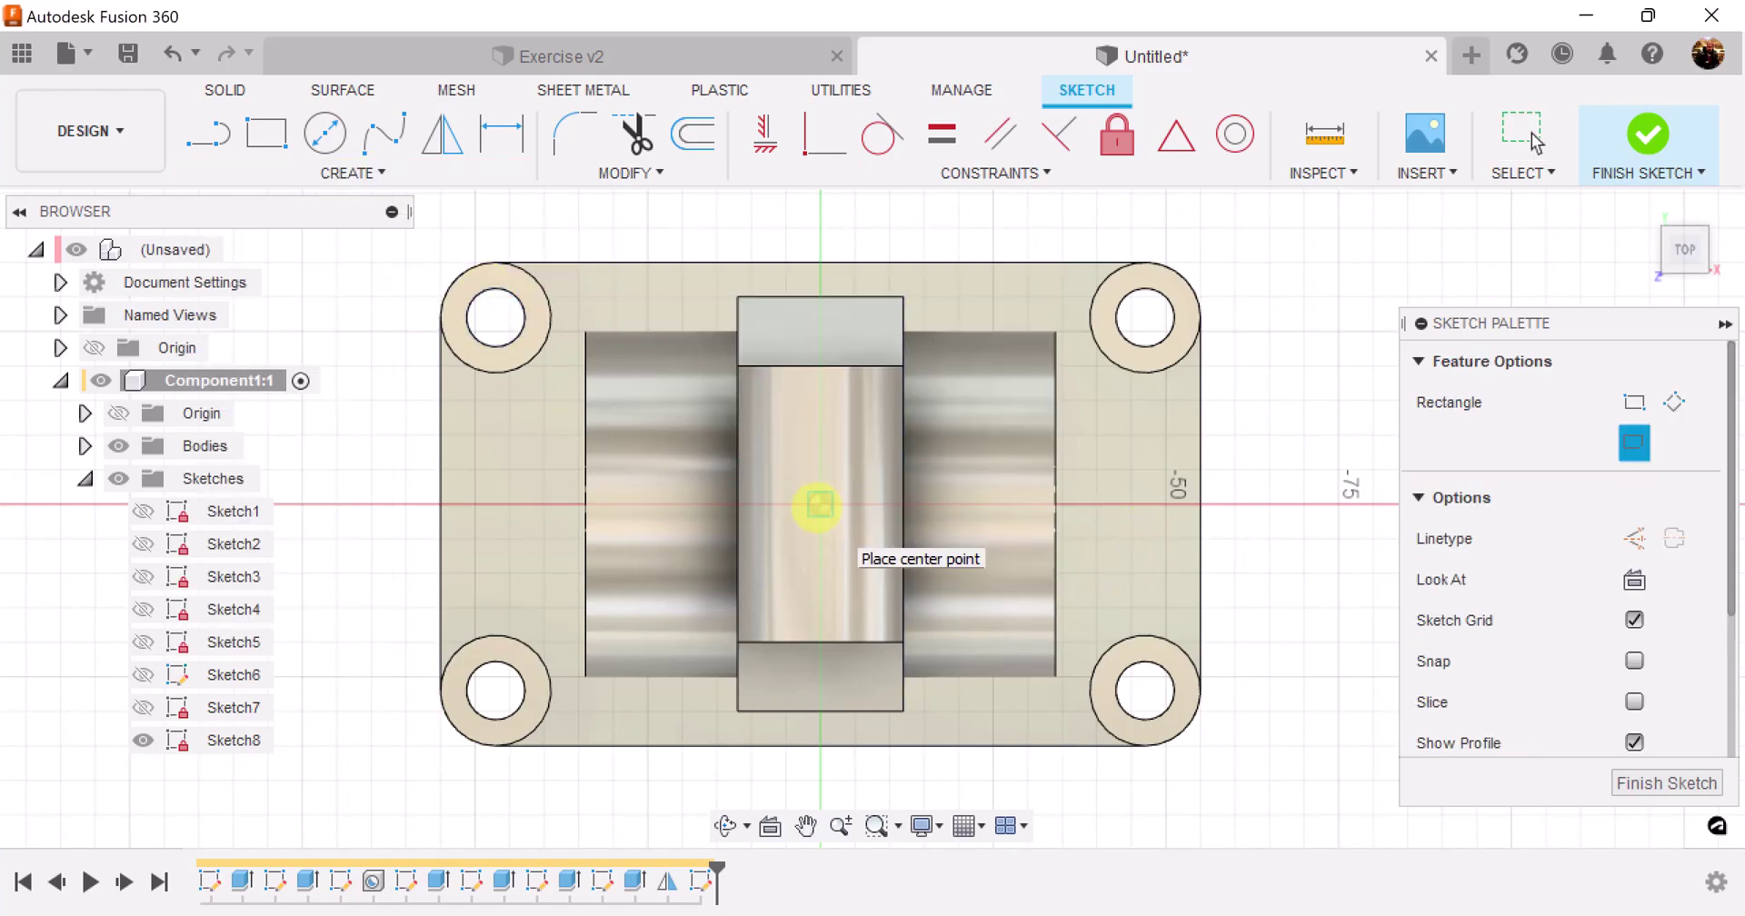
{"action": "left_click", "coordinate": [818, 505]}
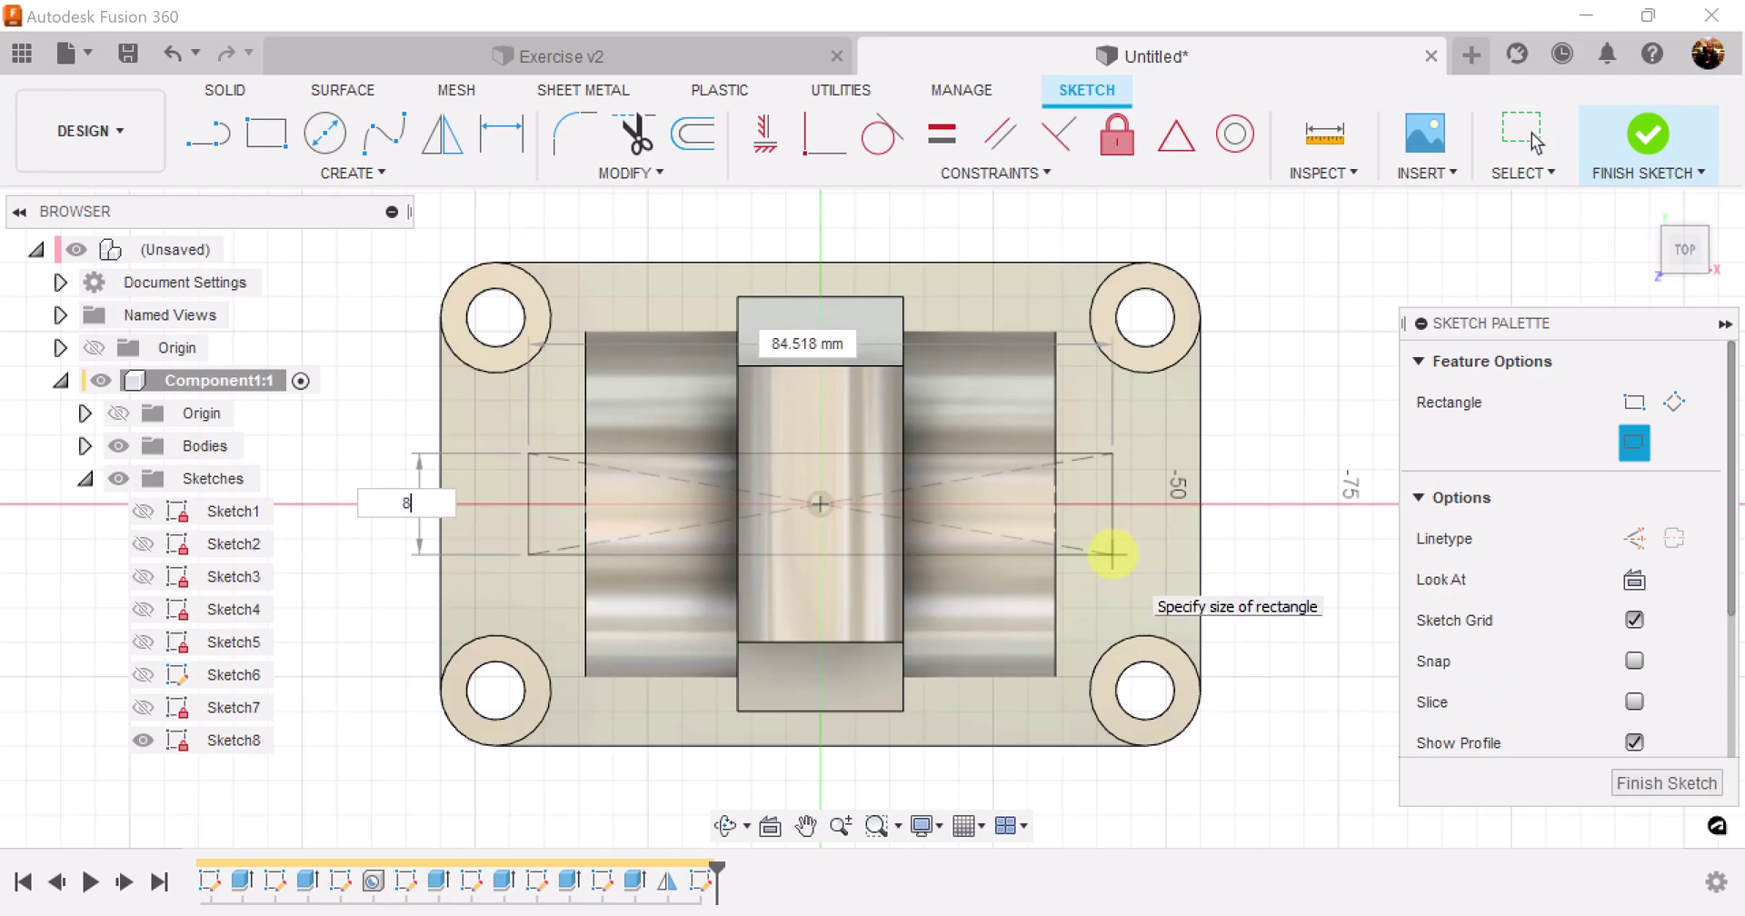
{"action": "type", "text": "8"}
{"action": "key", "text": "Tab"}
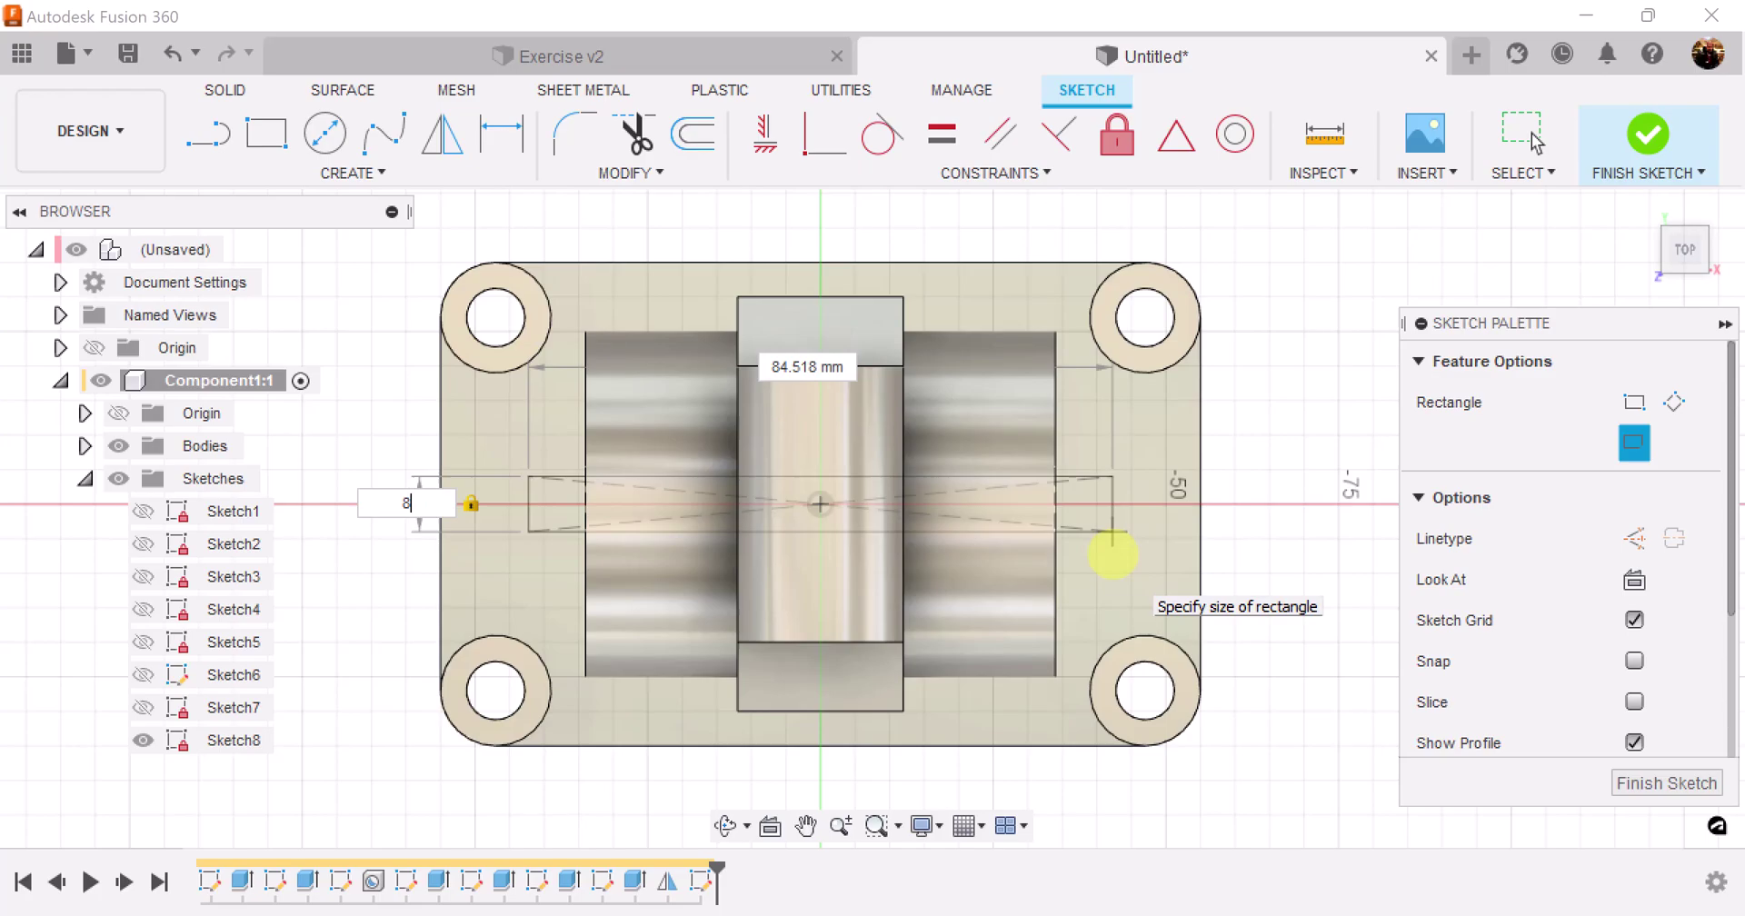
{"action": "key", "text": "Tab"}
{"action": "type", "text": "56"}
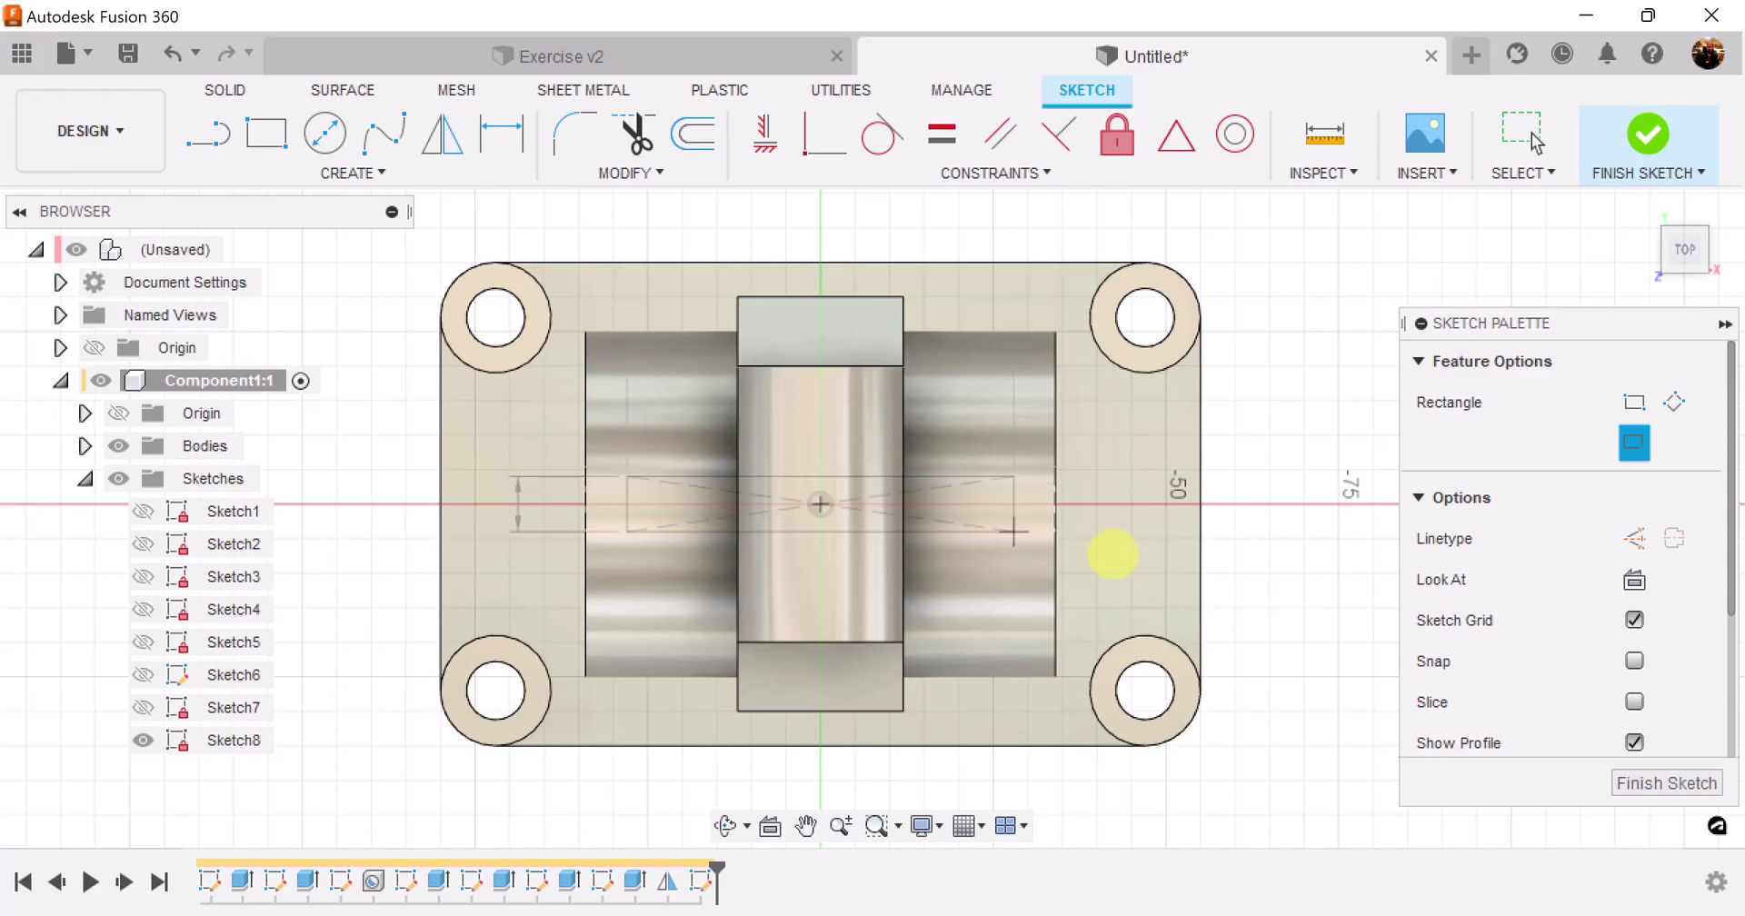
{"action": "key", "text": "Return"}
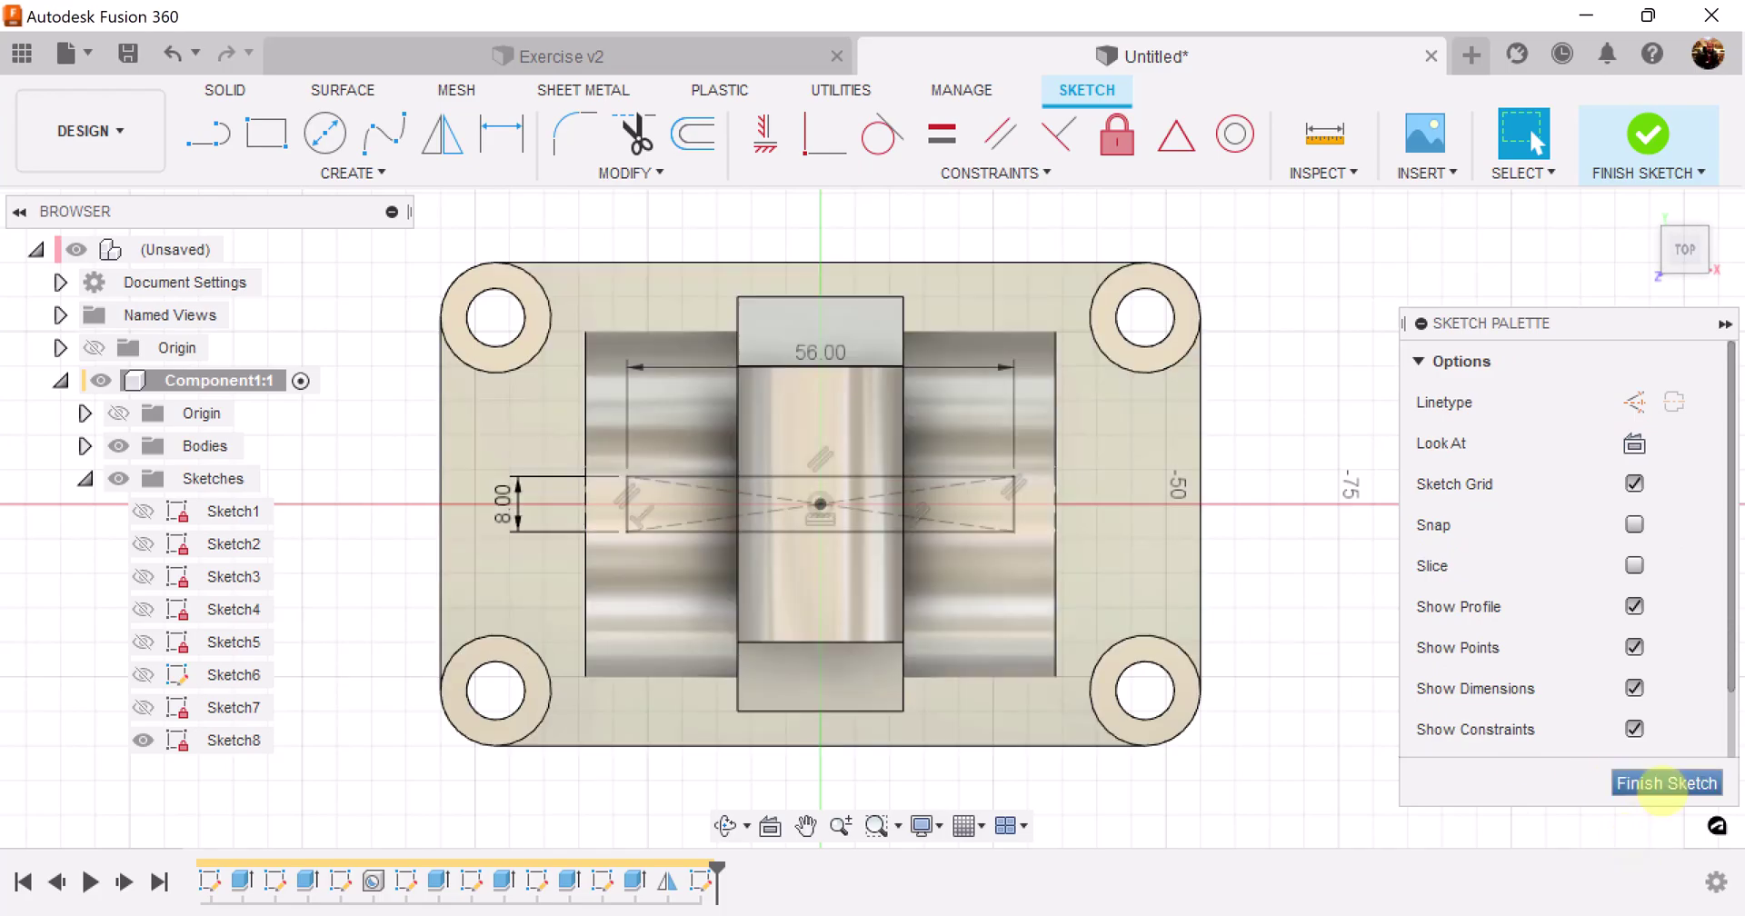
{"action": "left_click", "coordinate": [1667, 782]}
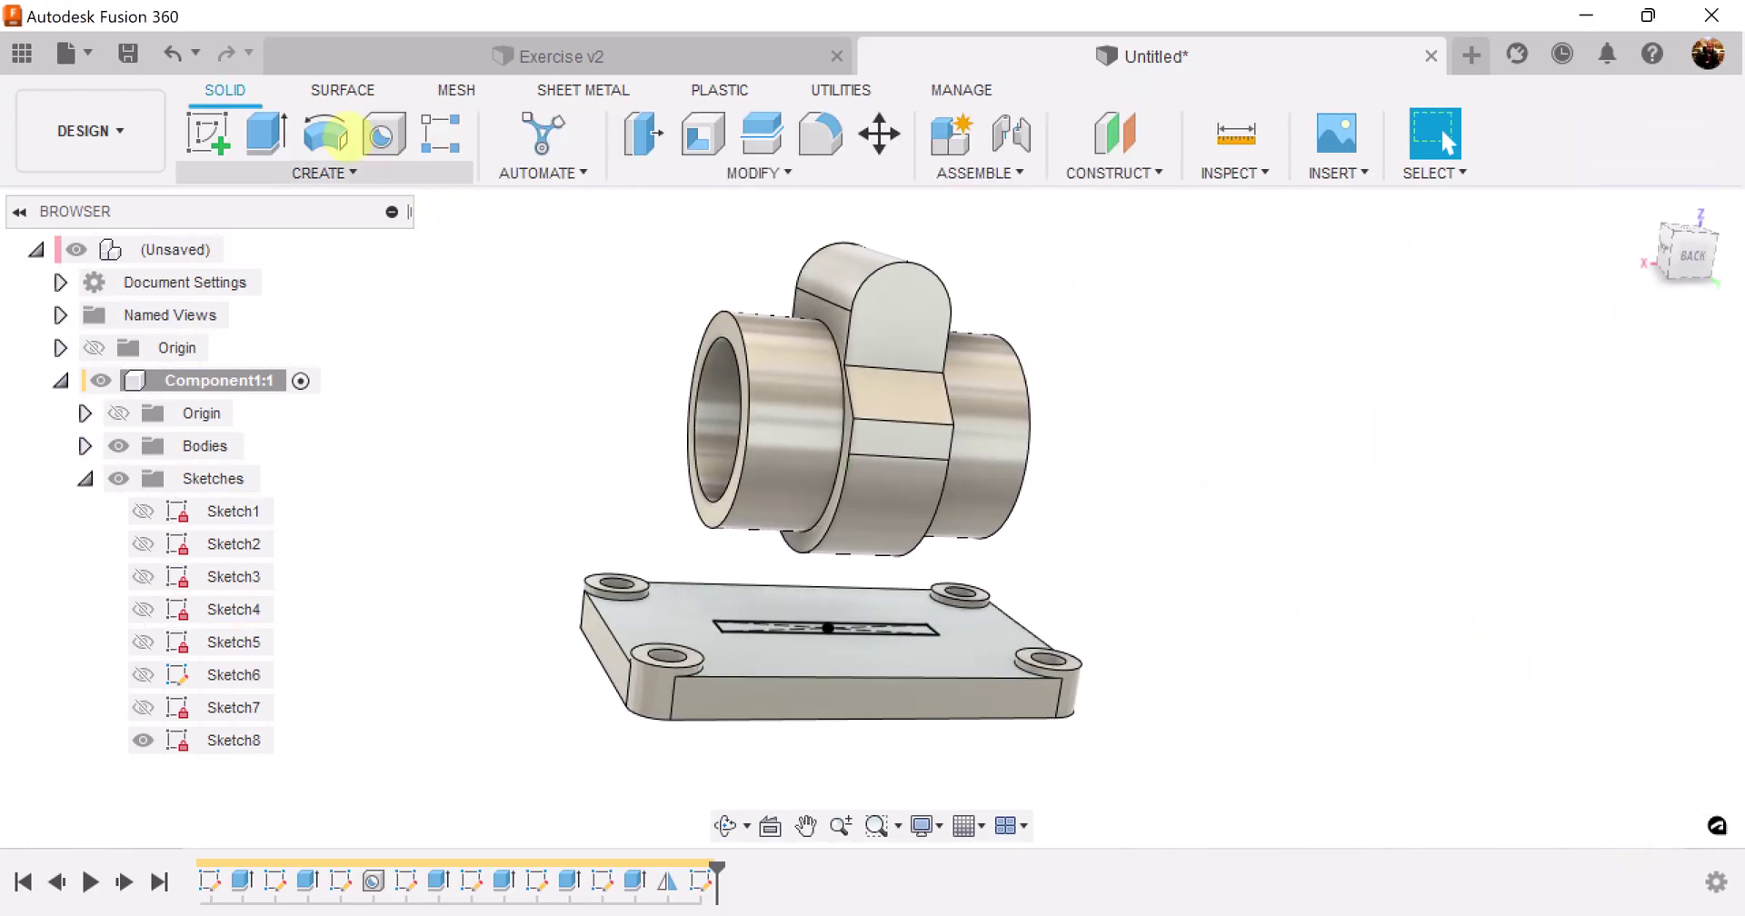
Step: Extrude the rectangle from the base plate up to the cylinder's outer face with extent To Object, using the Join operation
{"action": "left_click", "coordinate": [266, 135]}
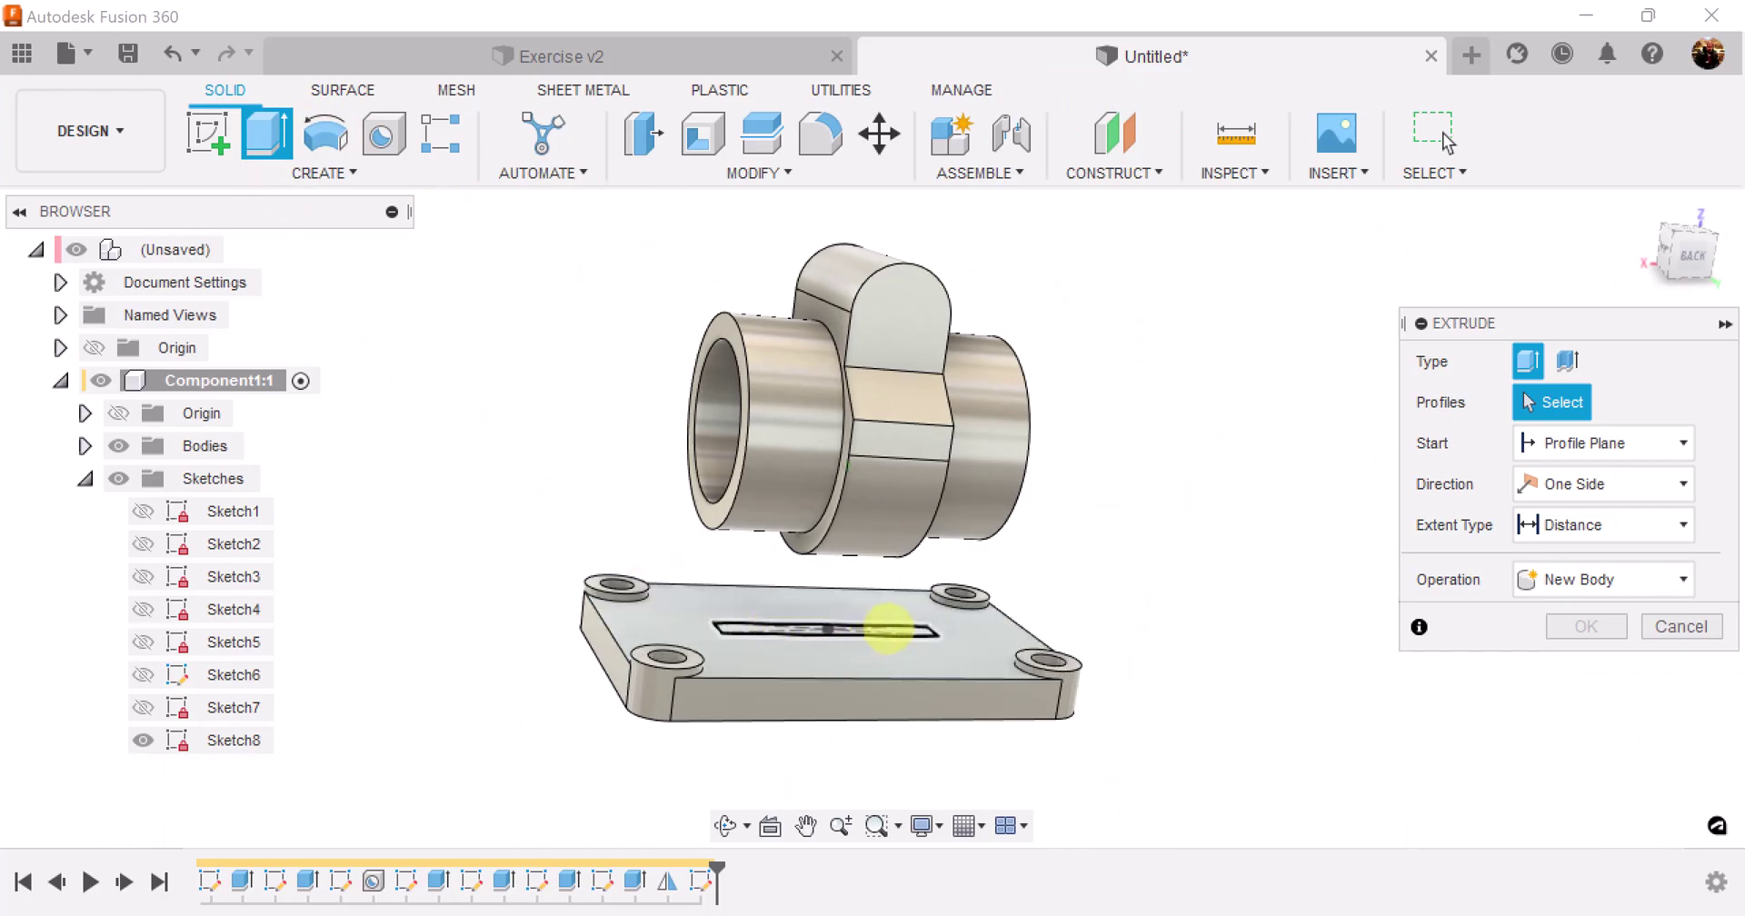
{"action": "left_click", "coordinate": [877, 628]}
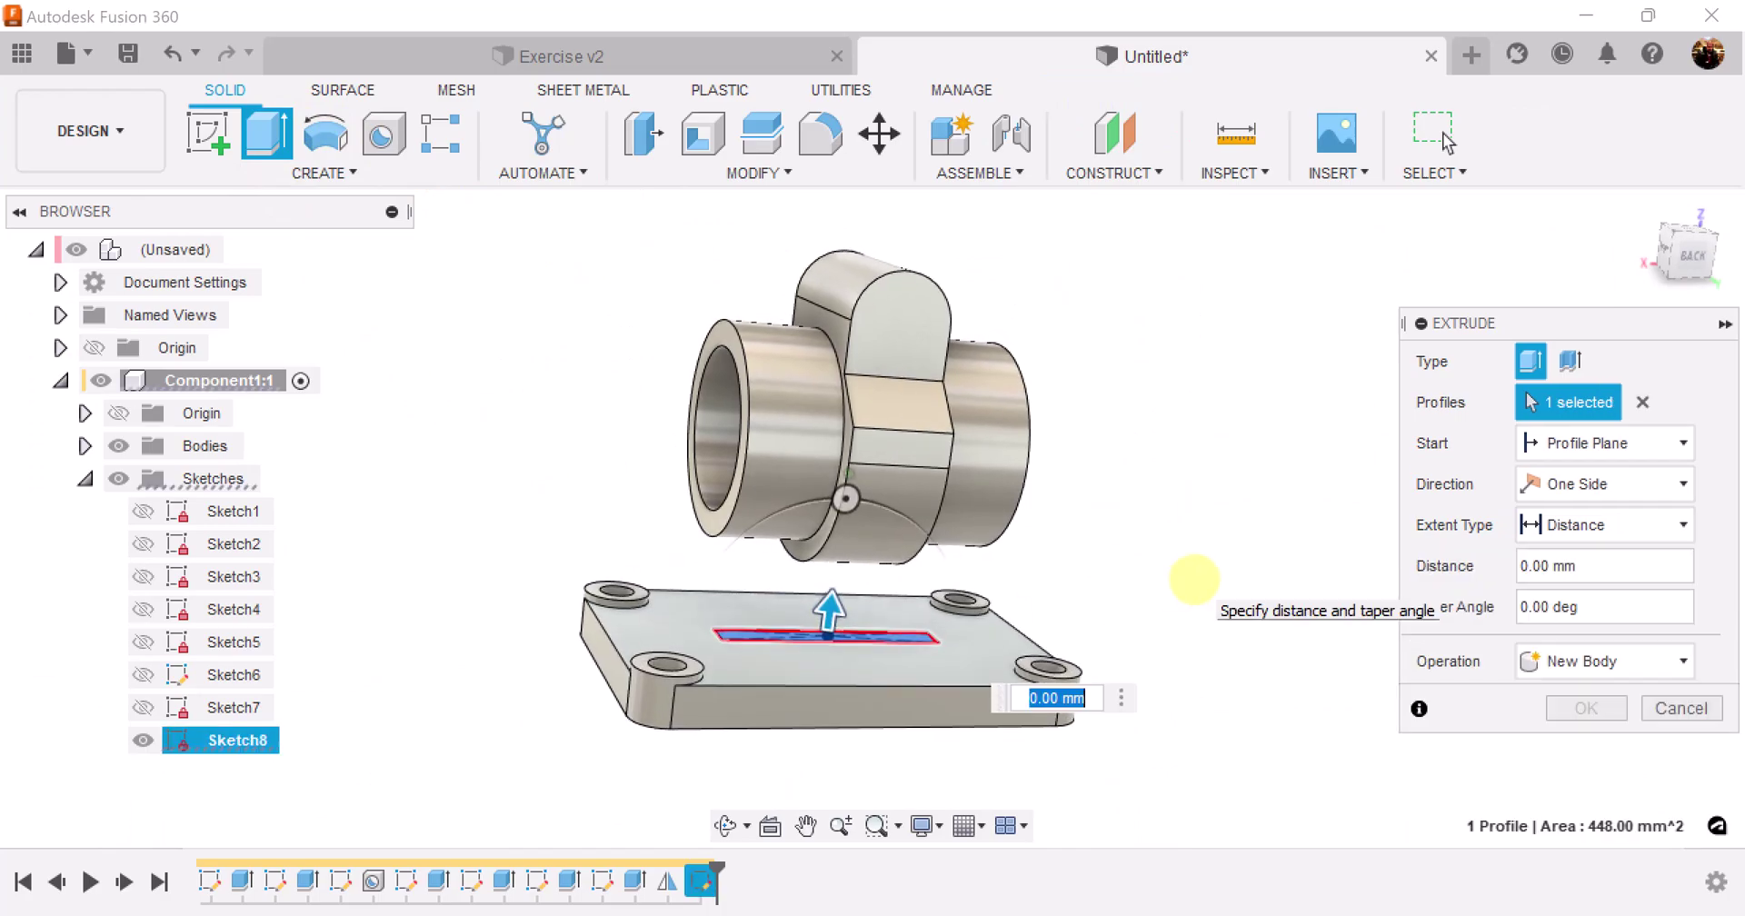
{"action": "middle_click_drag", "start_coordinate": [1194, 579], "coordinate": [1576, 524], "text": "shift"}
{"action": "left_click", "coordinate": [1597, 525]}
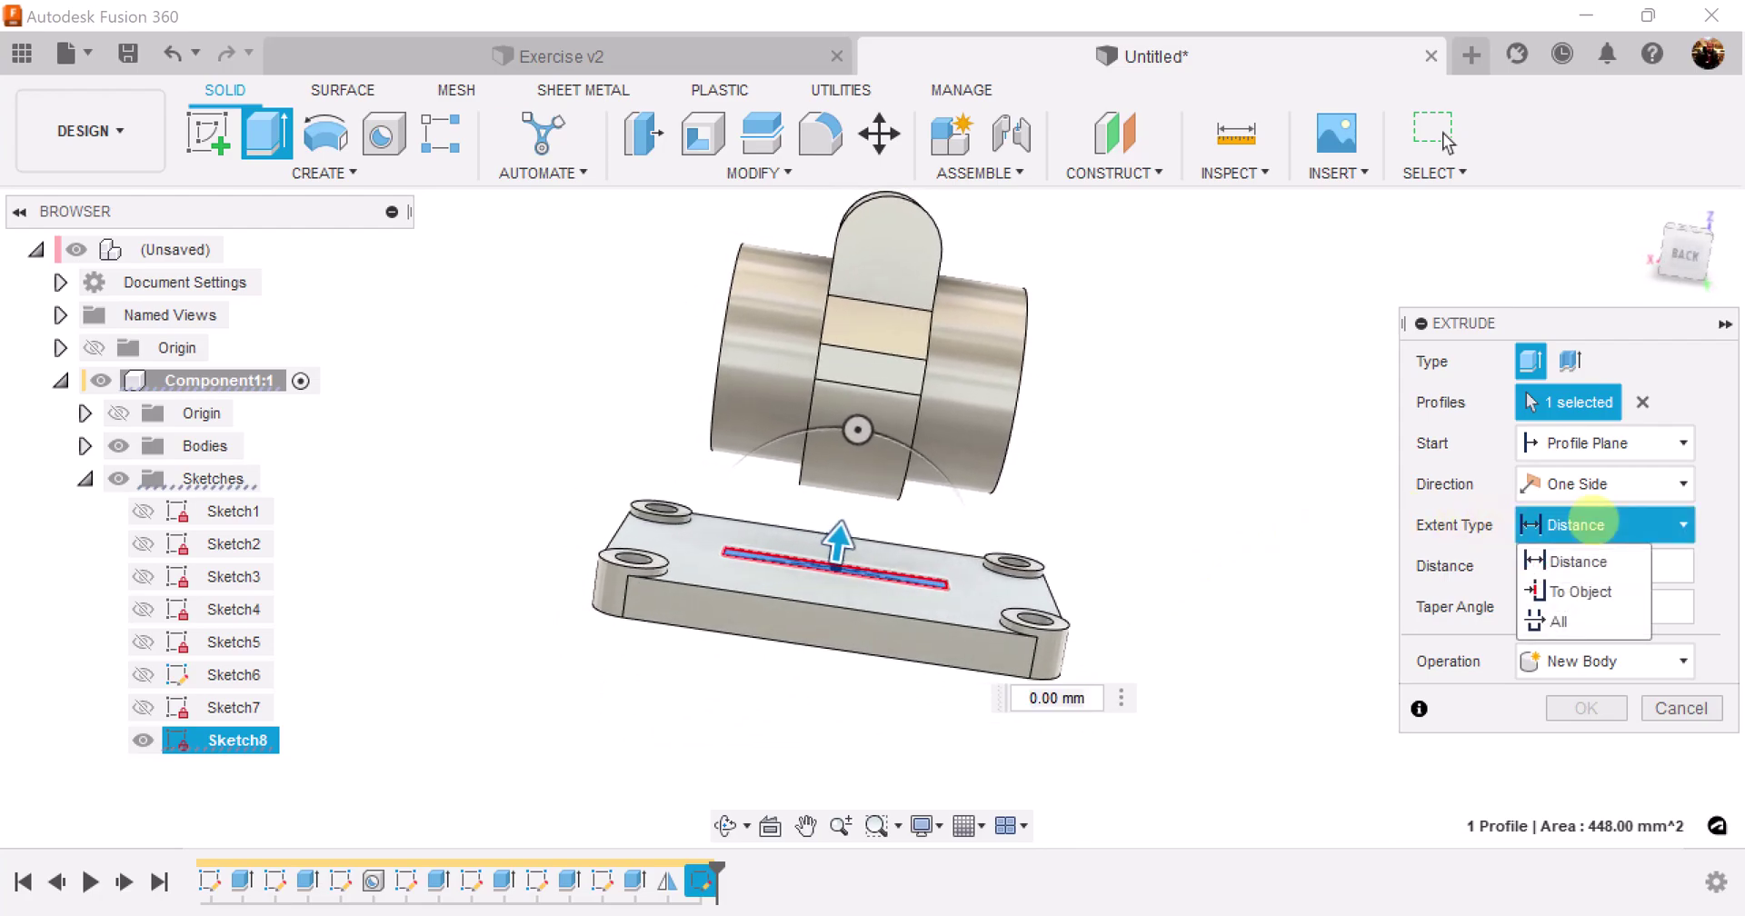
{"action": "left_click", "coordinate": [1527, 593]}
{"action": "middle_click_drag", "start_coordinate": [1396, 604], "coordinate": [957, 424], "text": "shift"}
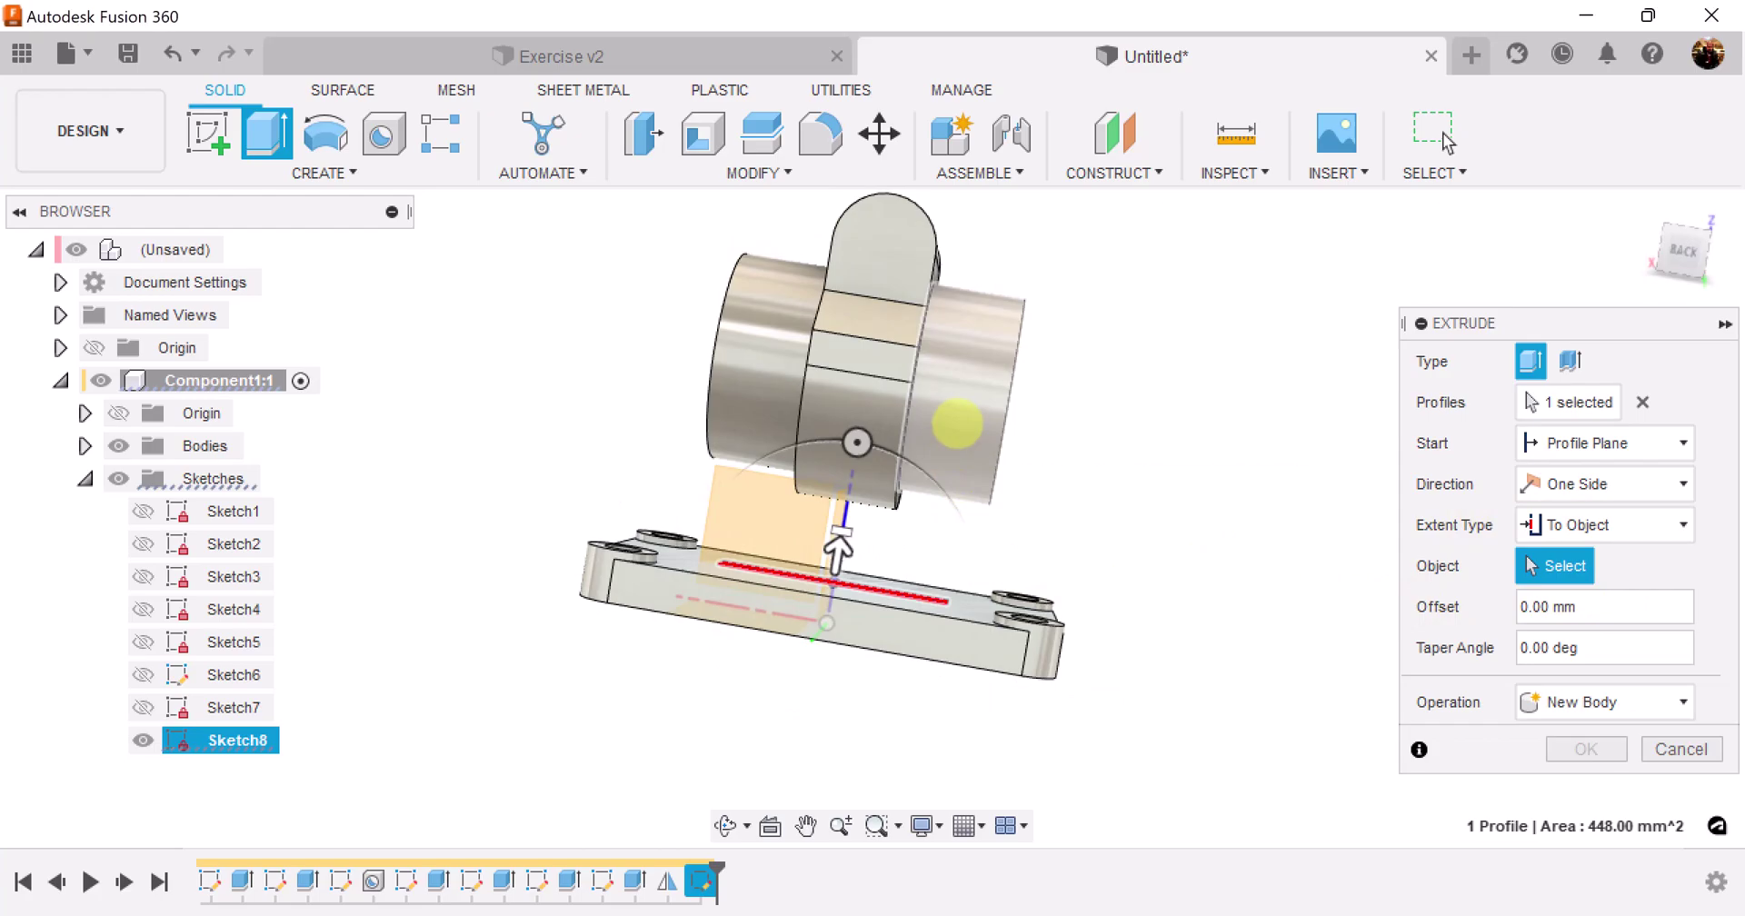
{"action": "left_click", "coordinate": [957, 424]}
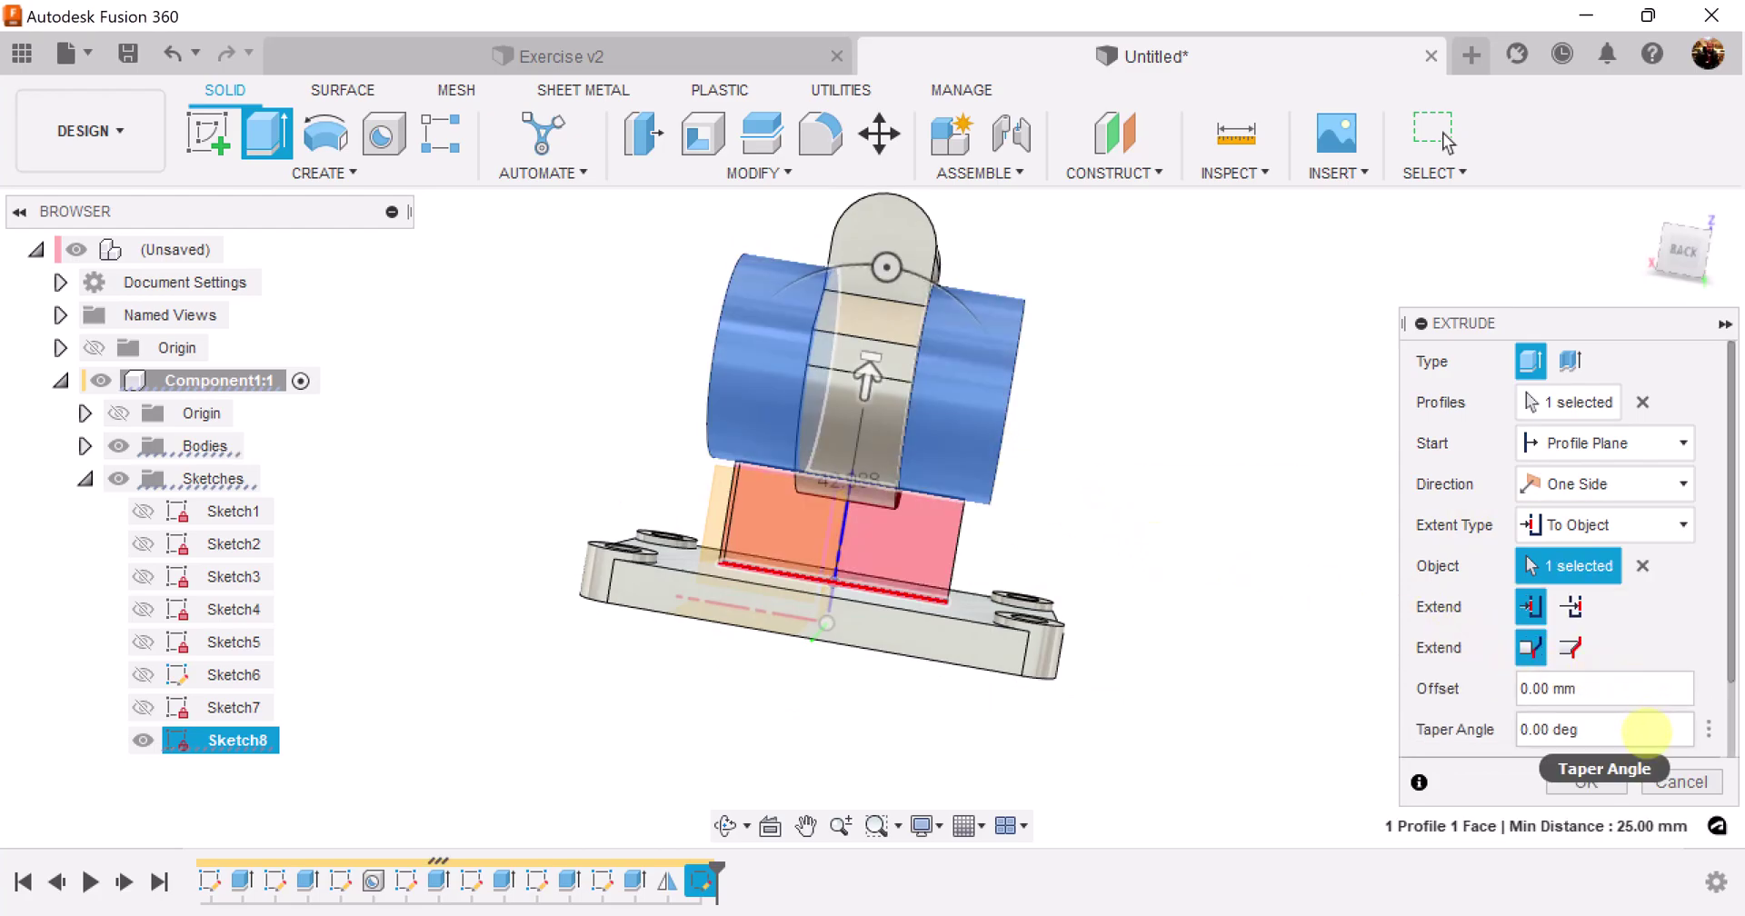
{"action": "scroll", "coordinate": [1659, 695], "scroll_direction": "down", "scroll_amount": 2}
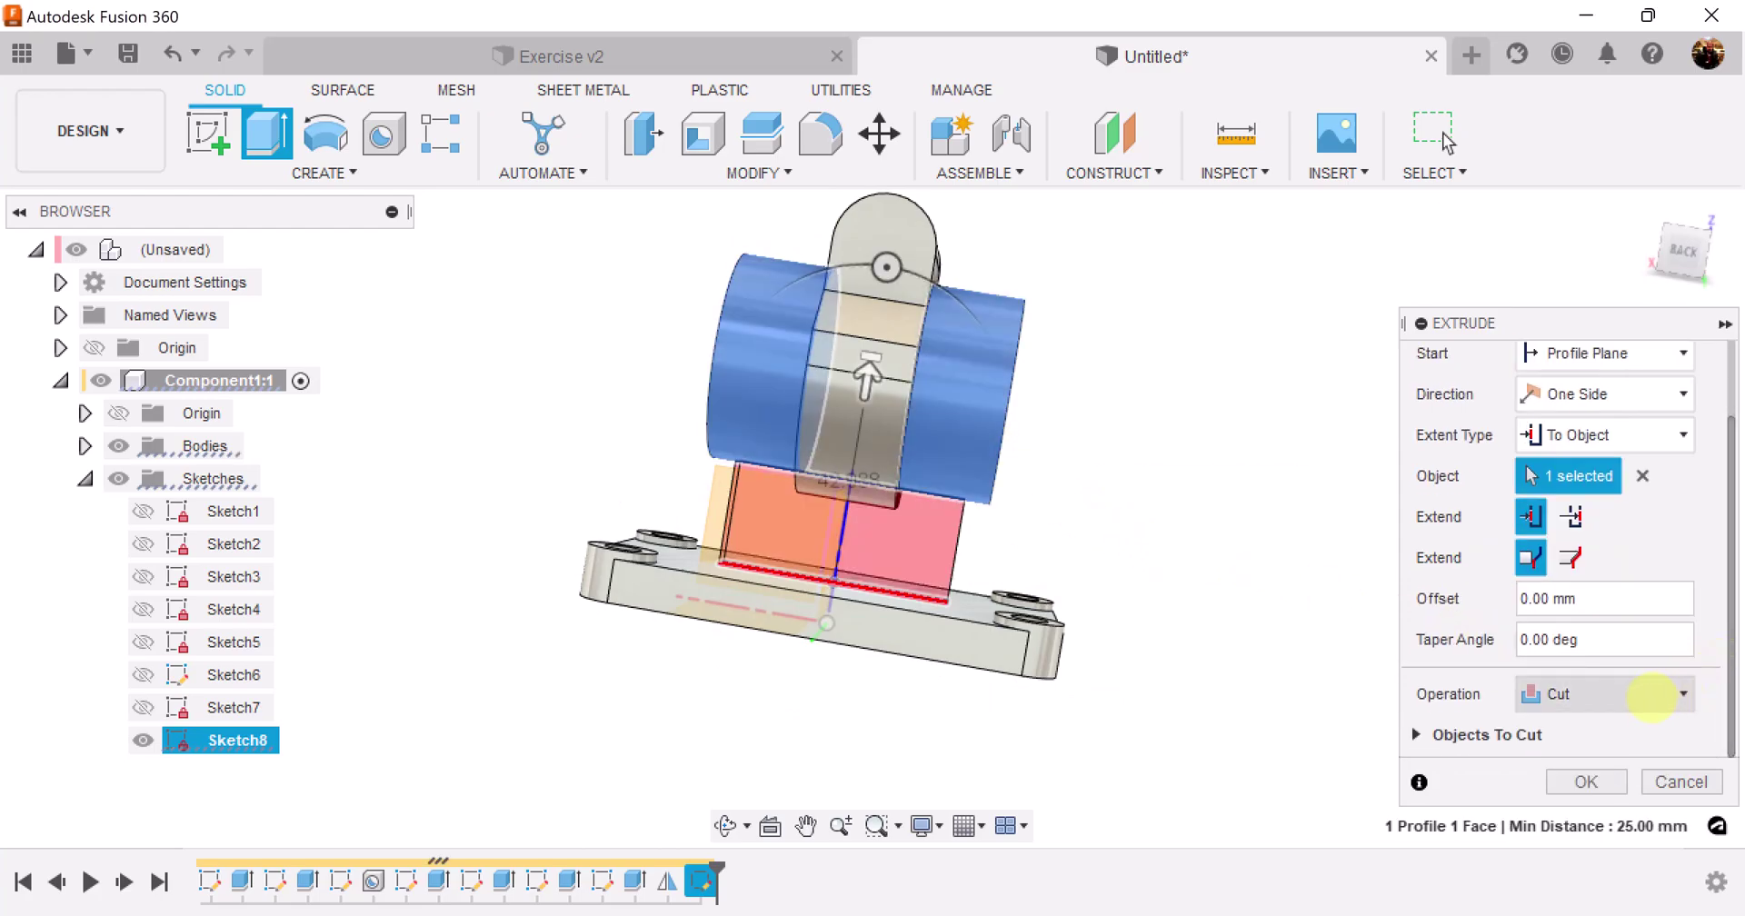
{"action": "left_click", "coordinate": [1645, 694]}
{"action": "left_click", "coordinate": [1611, 724]}
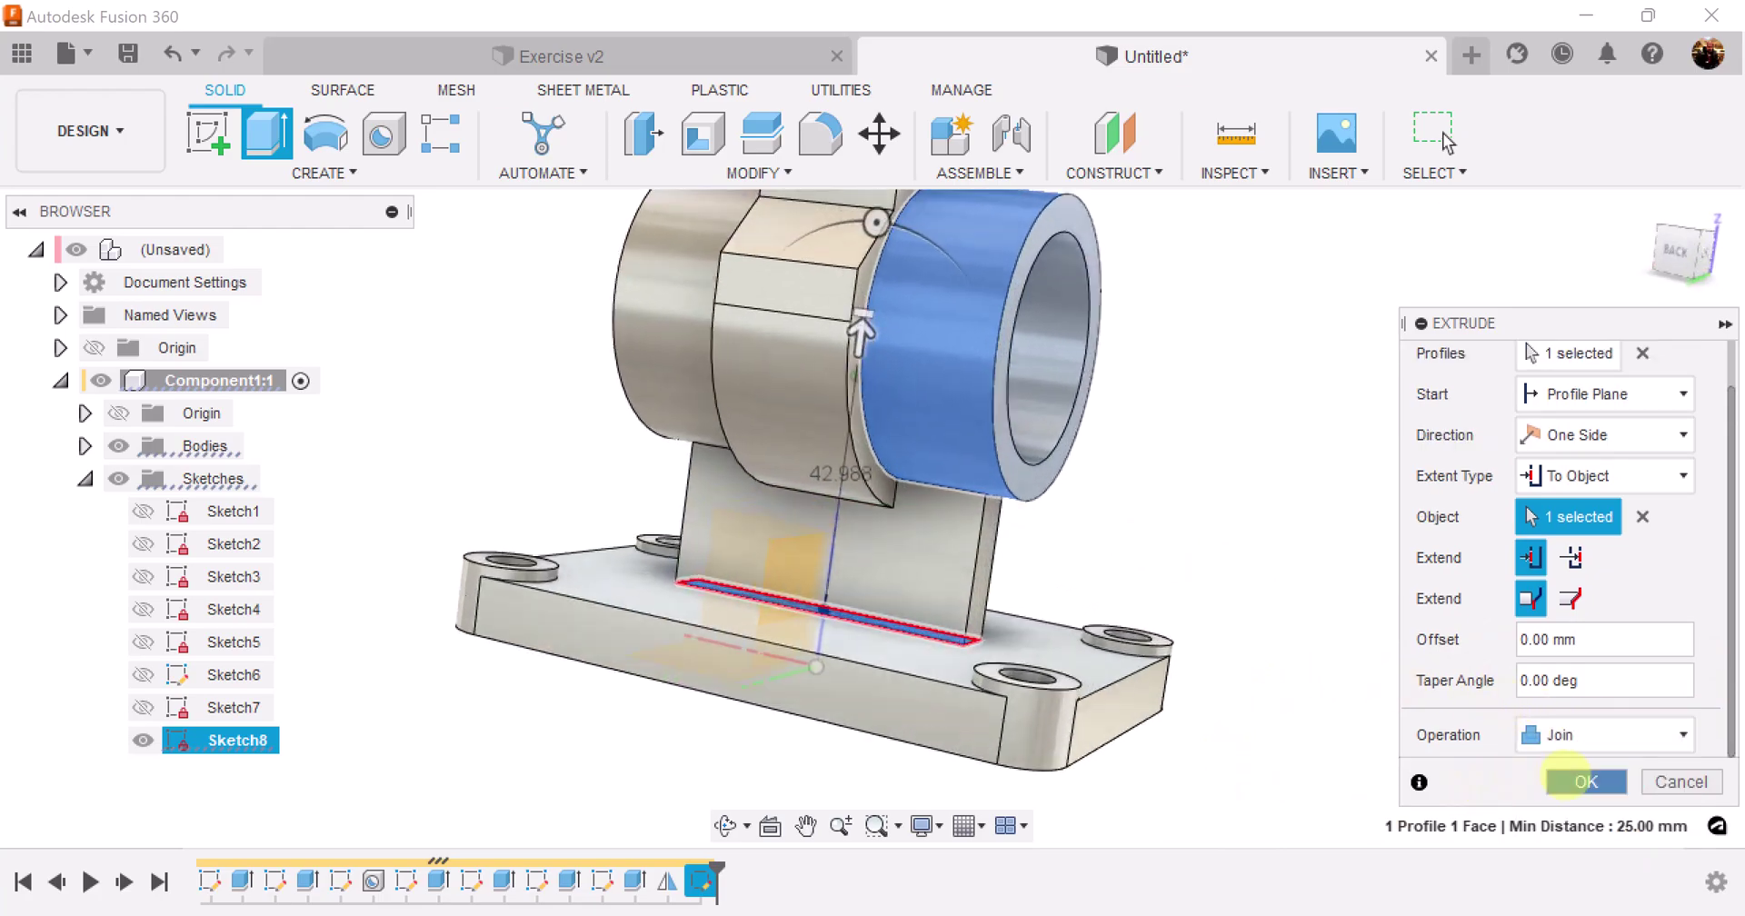
{"action": "left_click", "coordinate": [1587, 780]}
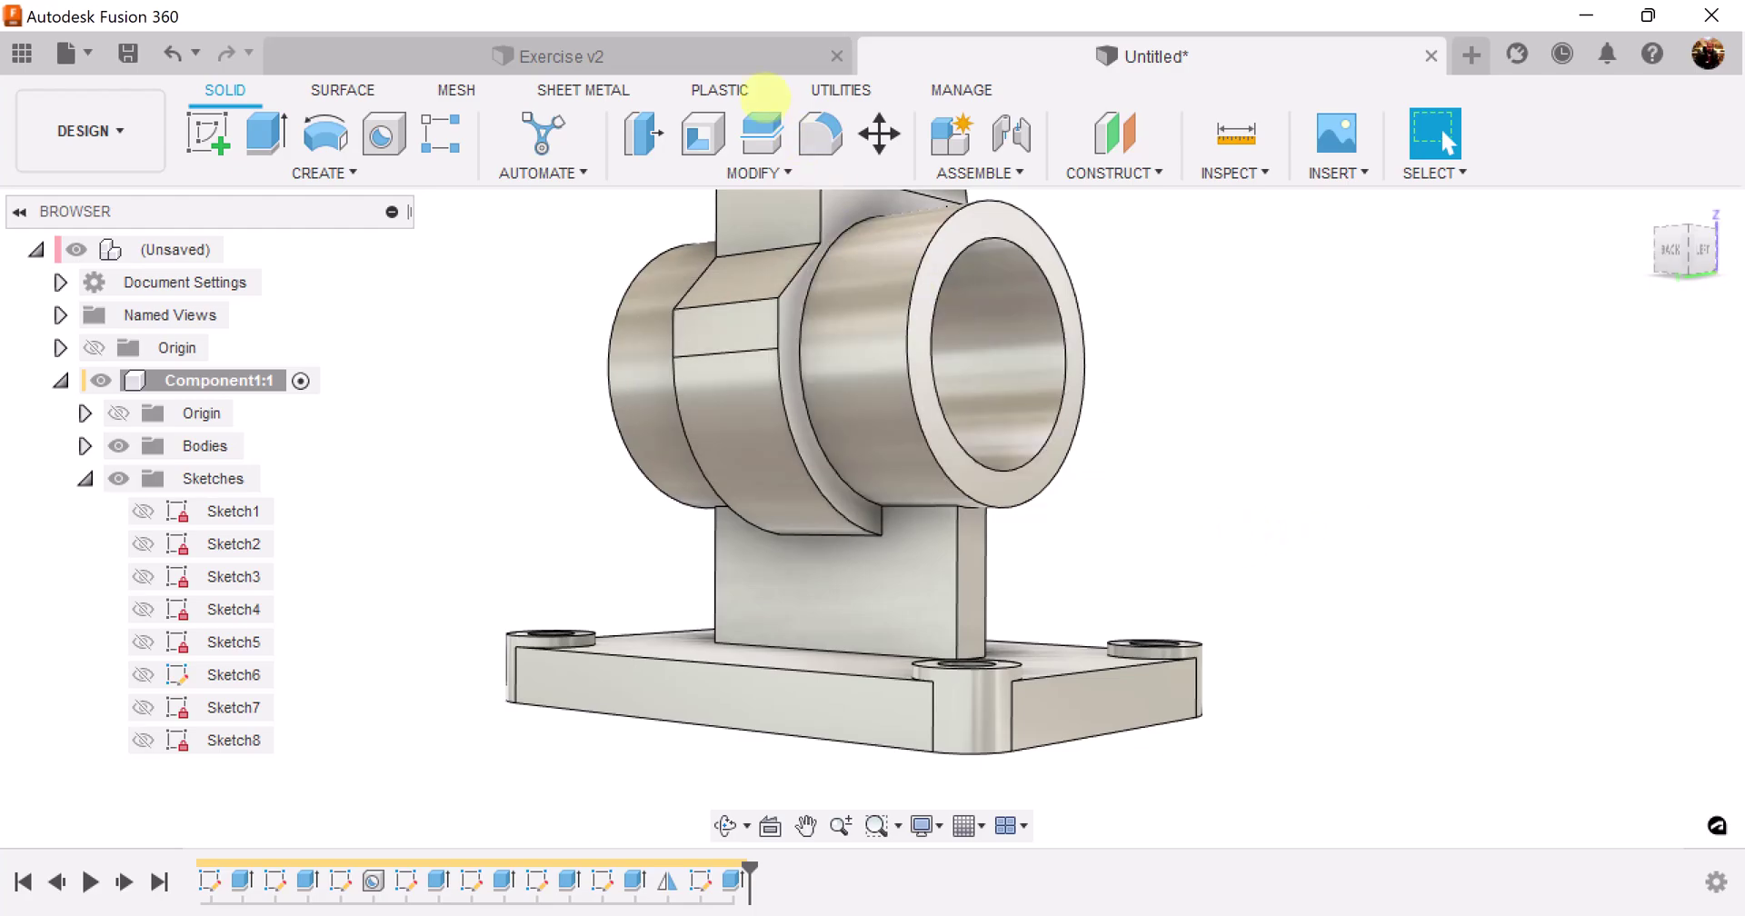
Step: Consult the side rib in the Exercise v2 design and start a sketch on the YZ plane of the untitled design
{"action": "left_click", "coordinate": [713, 50]}
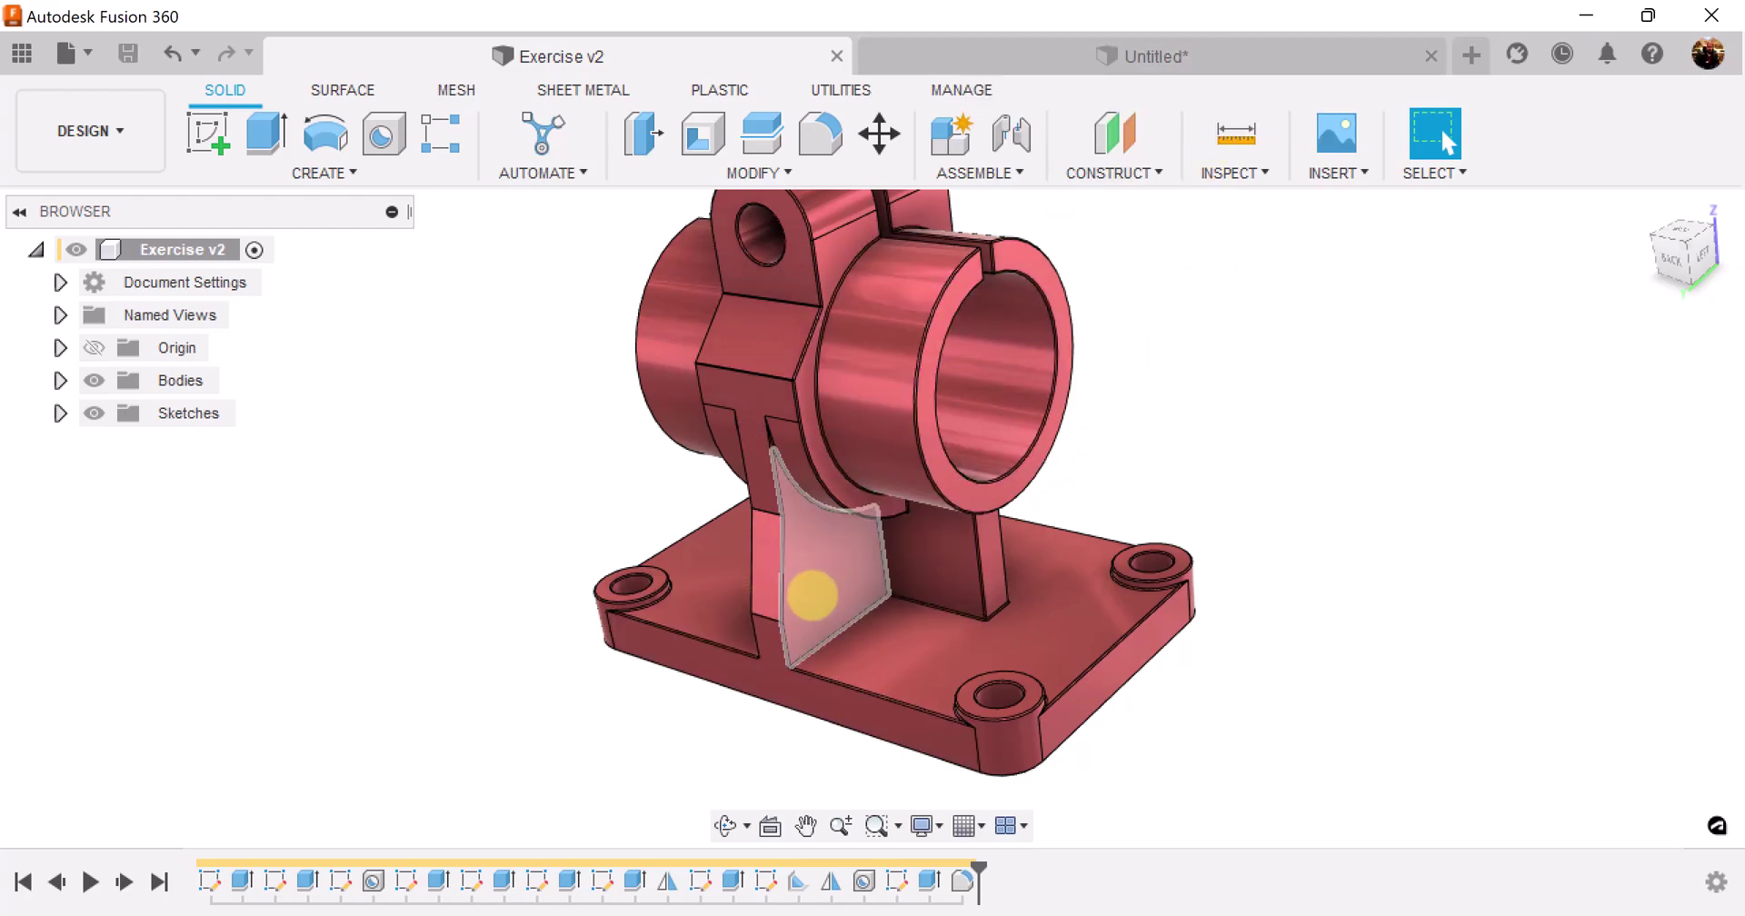
{"action": "left_click", "coordinate": [1232, 39]}
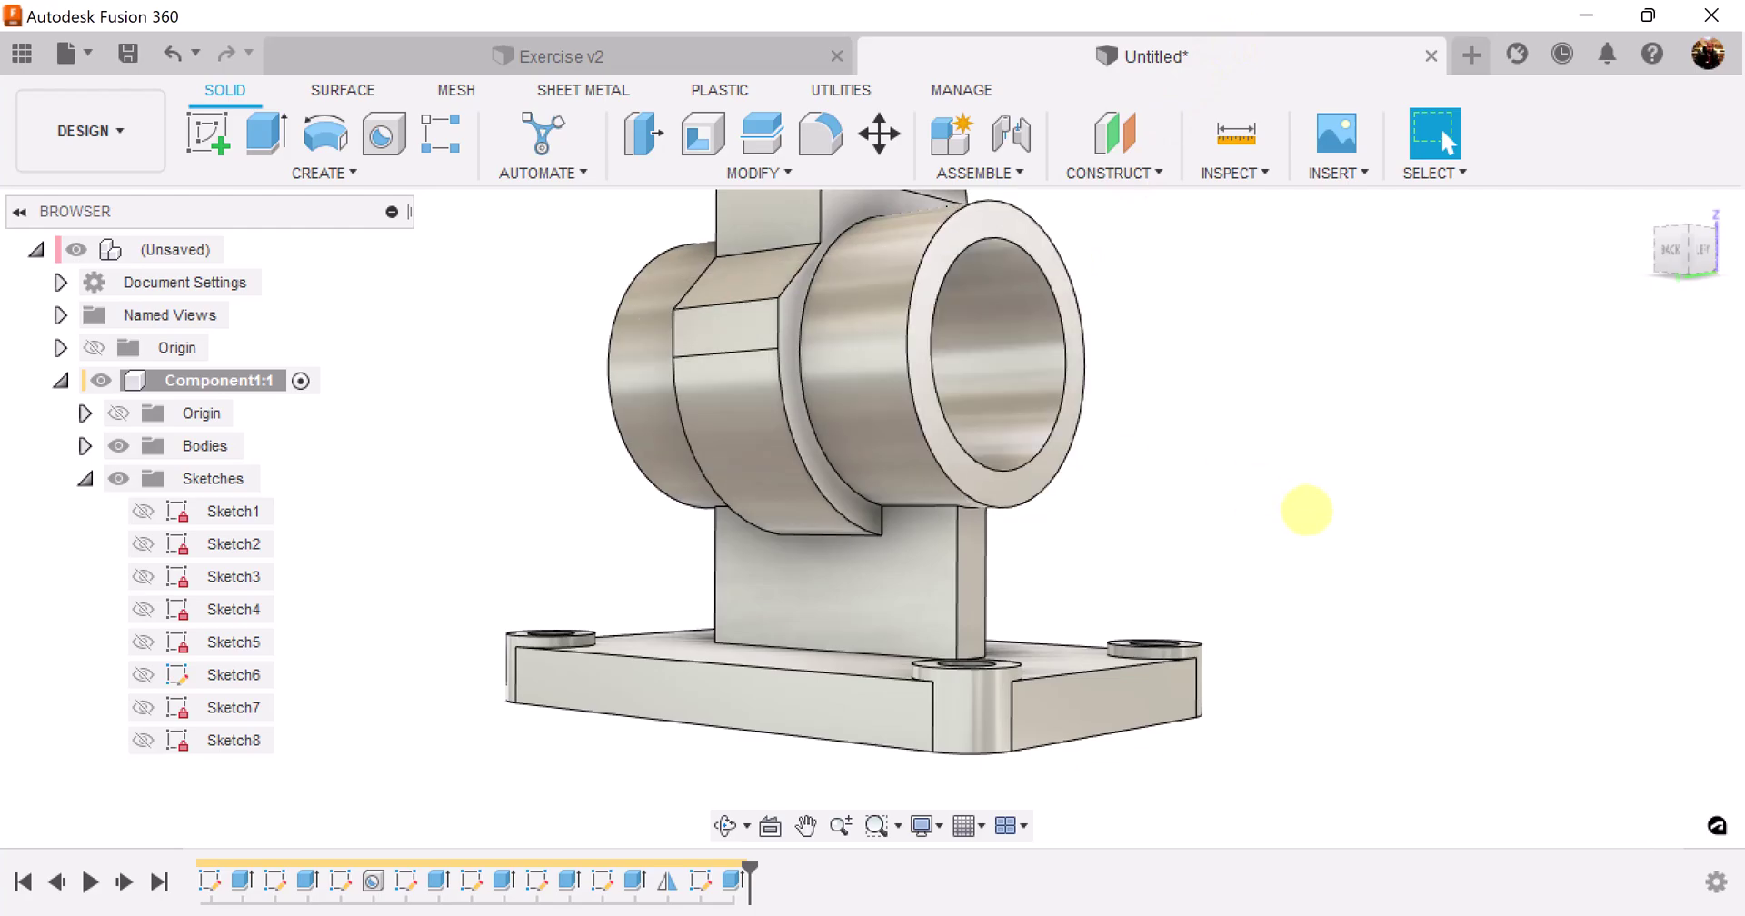
{"action": "middle_click_drag", "start_coordinate": [1332, 509], "coordinate": [1333, 505], "text": "shift"}
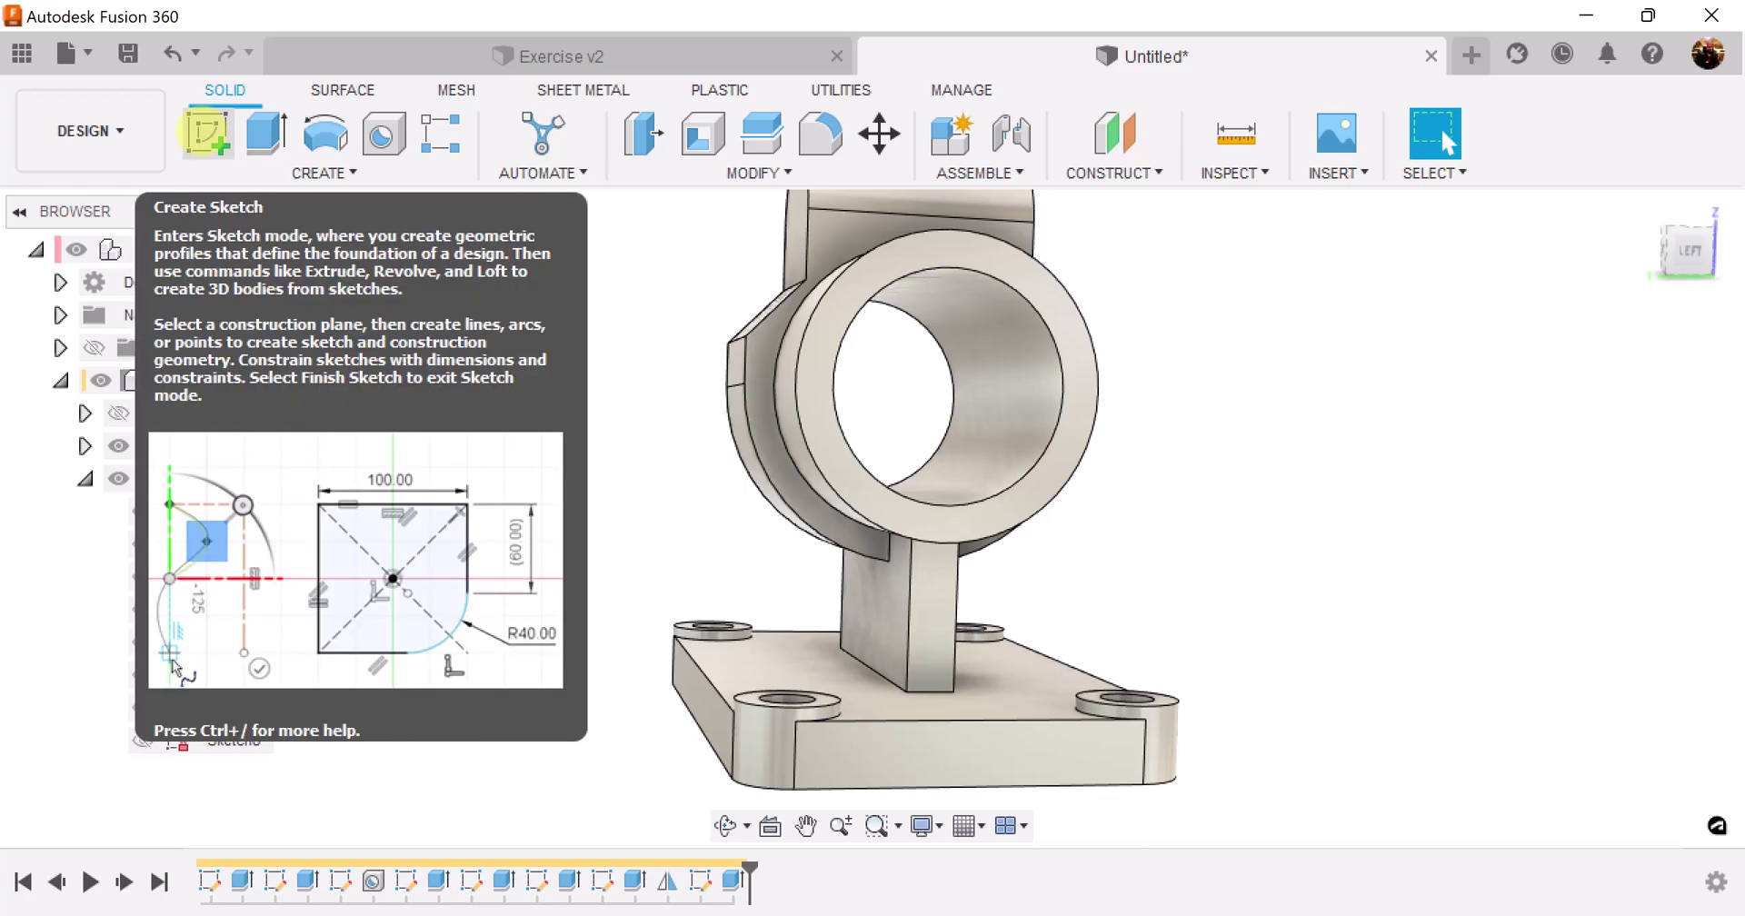
{"action": "left_click", "coordinate": [1646, 247]}
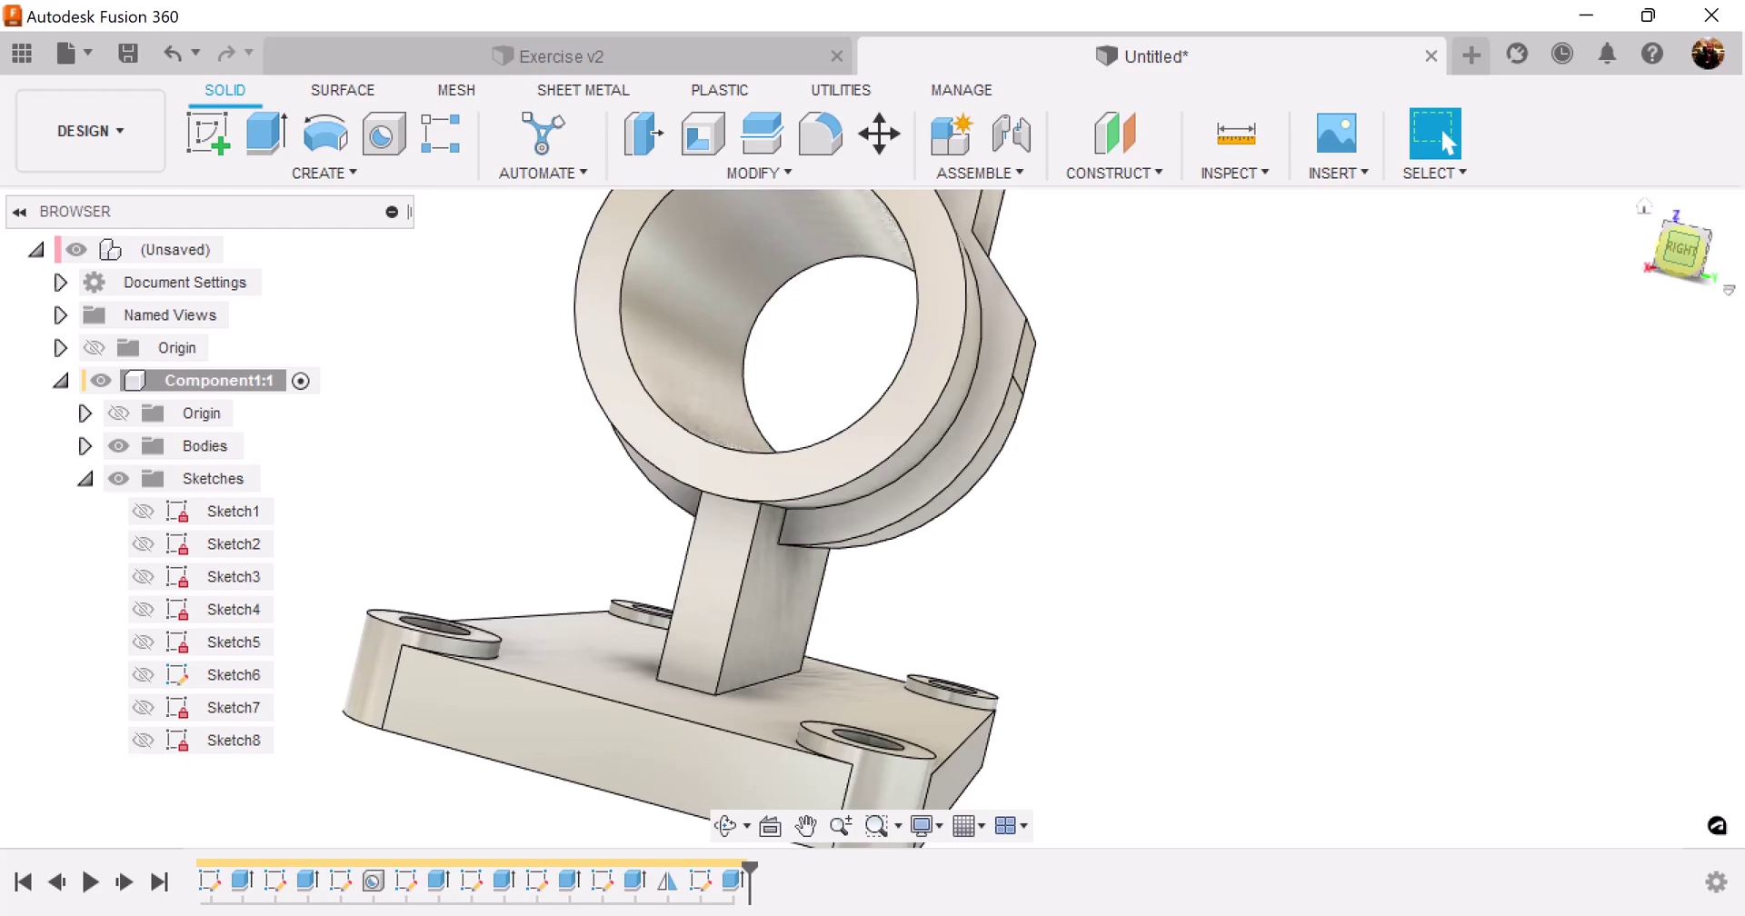
{"action": "left_click", "coordinate": [1680, 248]}
{"action": "left_click", "coordinate": [209, 133]}
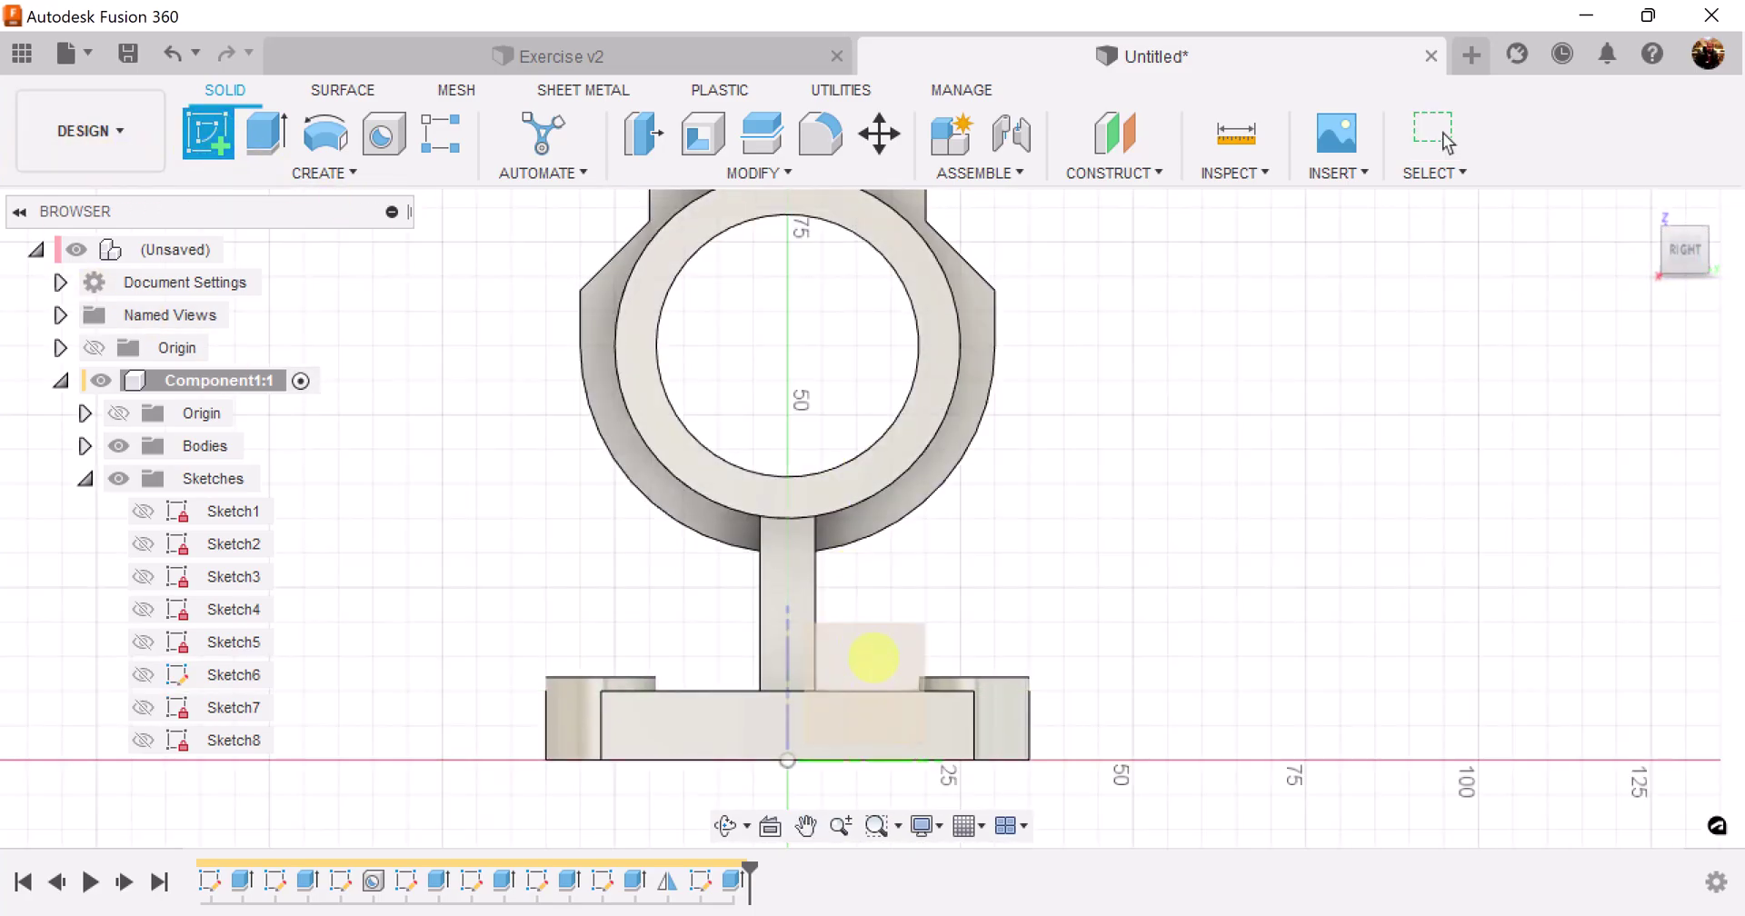
{"action": "left_click", "coordinate": [868, 657]}
{"action": "mouse_move", "coordinate": [1121, 429]}
{"action": "middle_mouse_down"}
{"action": "mouse_move", "coordinate": [1275, 606]}
{"action": "mouse_move", "coordinate": [1336, 624]}
{"action": "mouse_move", "coordinate": [1238, 548]}
{"action": "middle_mouse_up"}
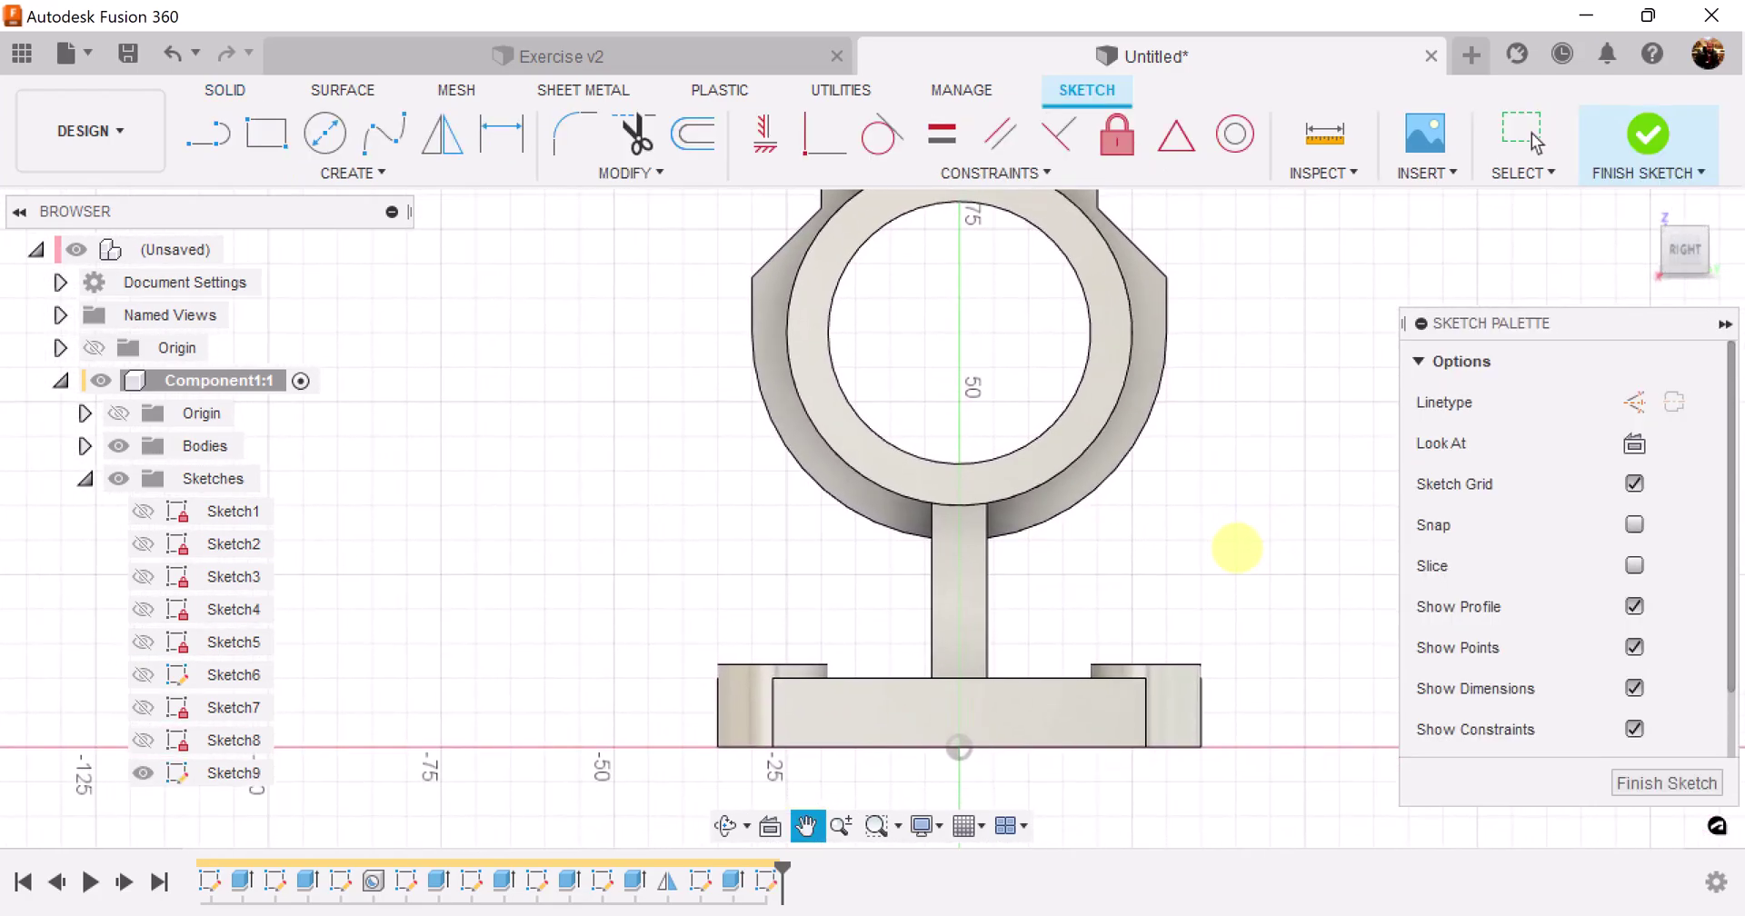
Step: Sketch a vertical line about 22 mm long from the clamp's side vertex, a slanted segment outward, and a vertical line to the base plate's upper edge
{"action": "left_click", "coordinate": [209, 137]}
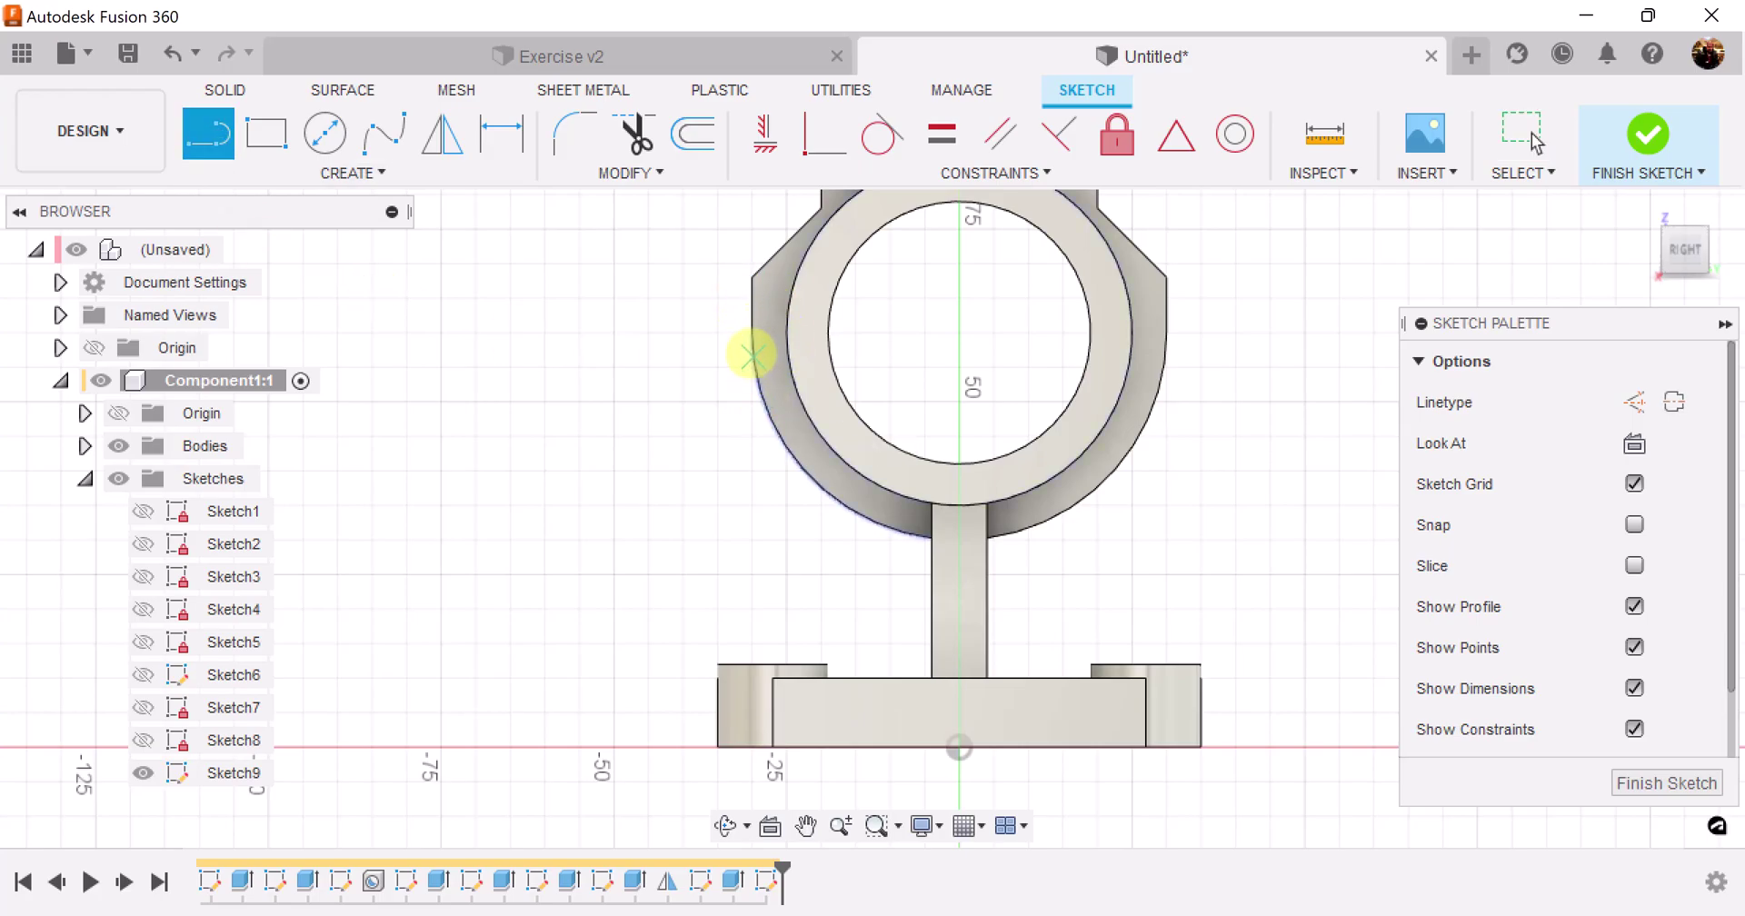
{"action": "left_click", "coordinate": [752, 334]}
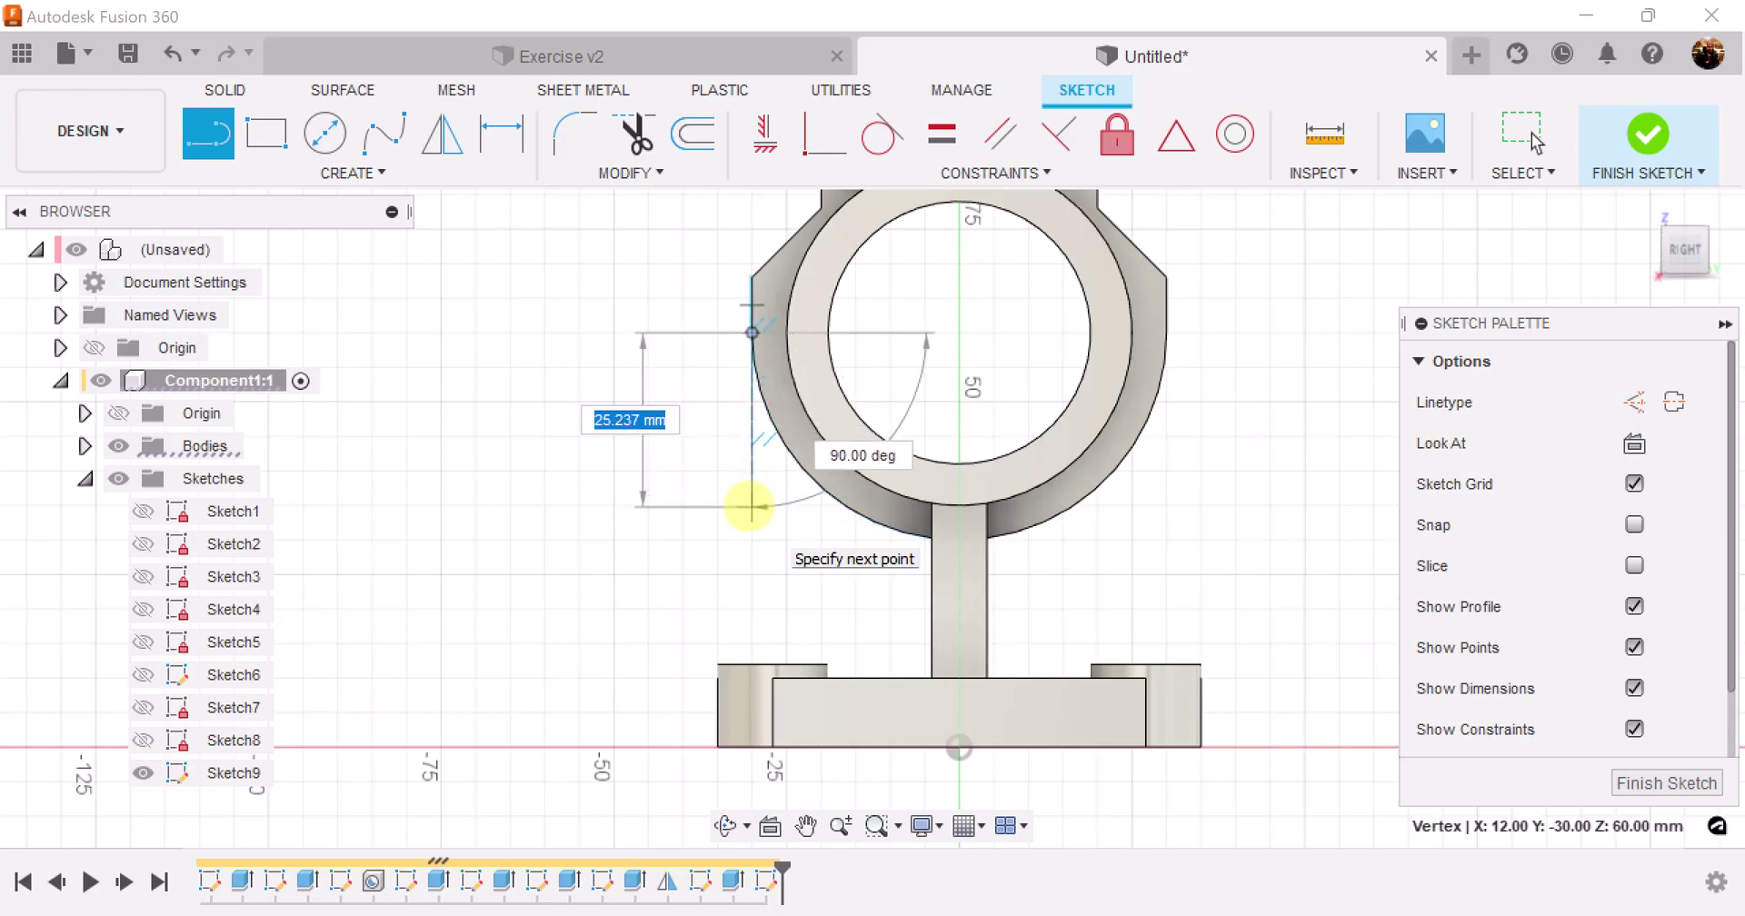
{"action": "left_click", "coordinate": [752, 487]}
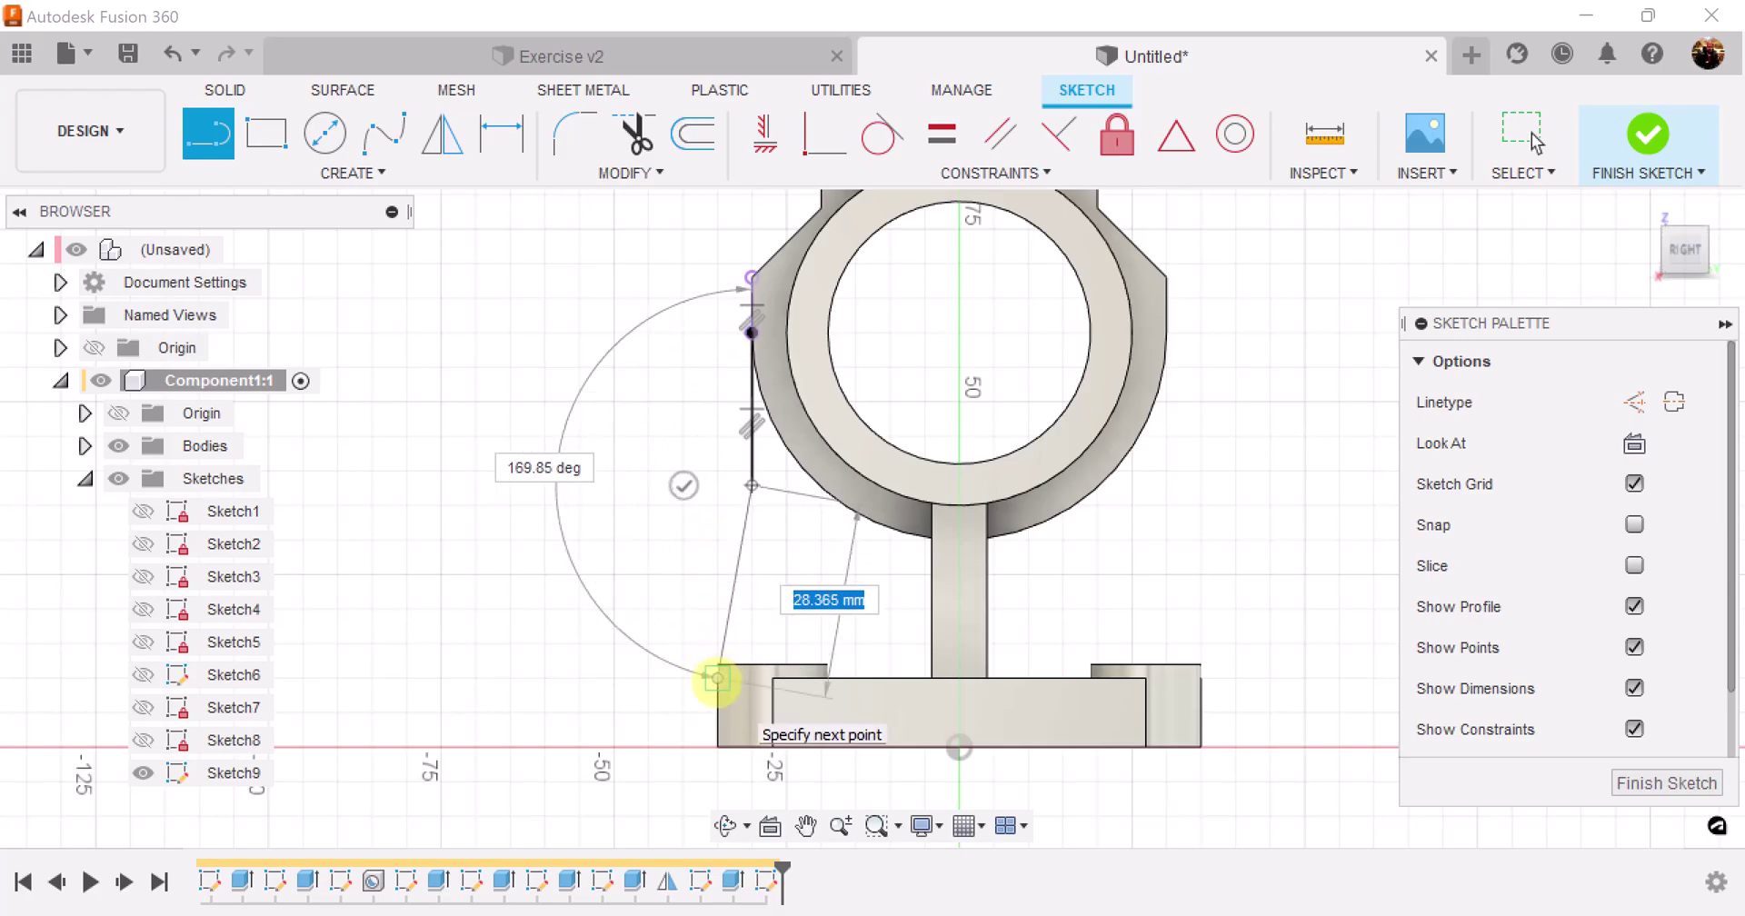
{"action": "left_click", "coordinate": [716, 558]}
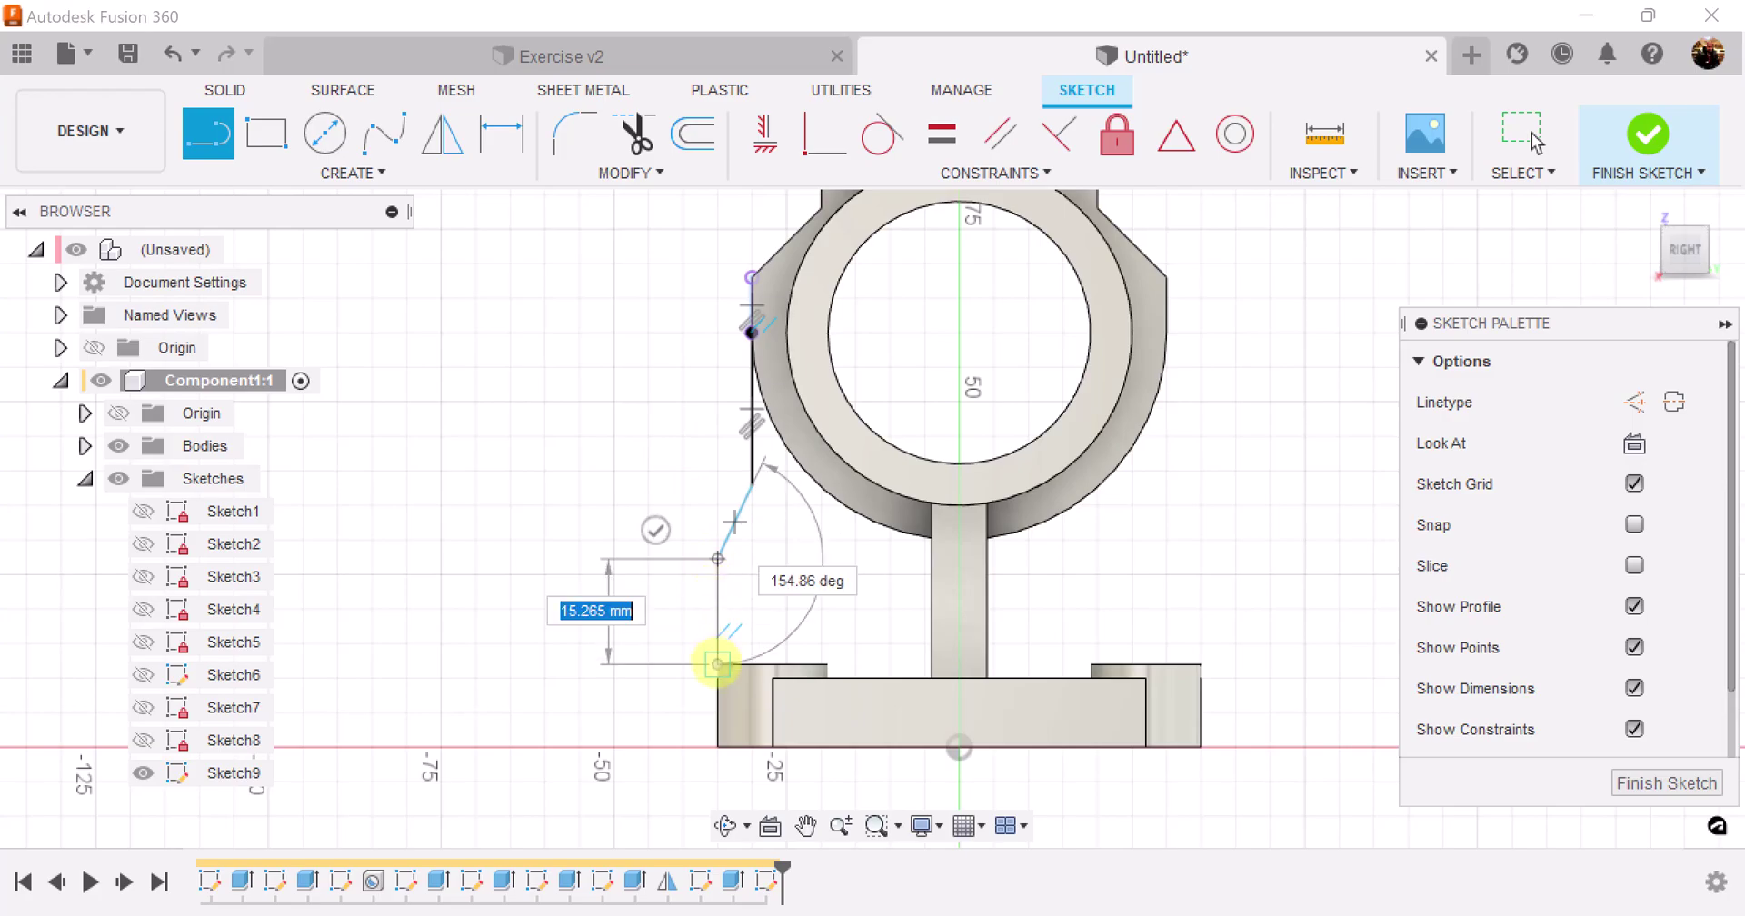
{"action": "scroll", "coordinate": [717, 663], "scroll_direction": "up", "scroll_amount": 2}
{"action": "scroll", "coordinate": [718, 663], "scroll_direction": "up", "scroll_amount": 3}
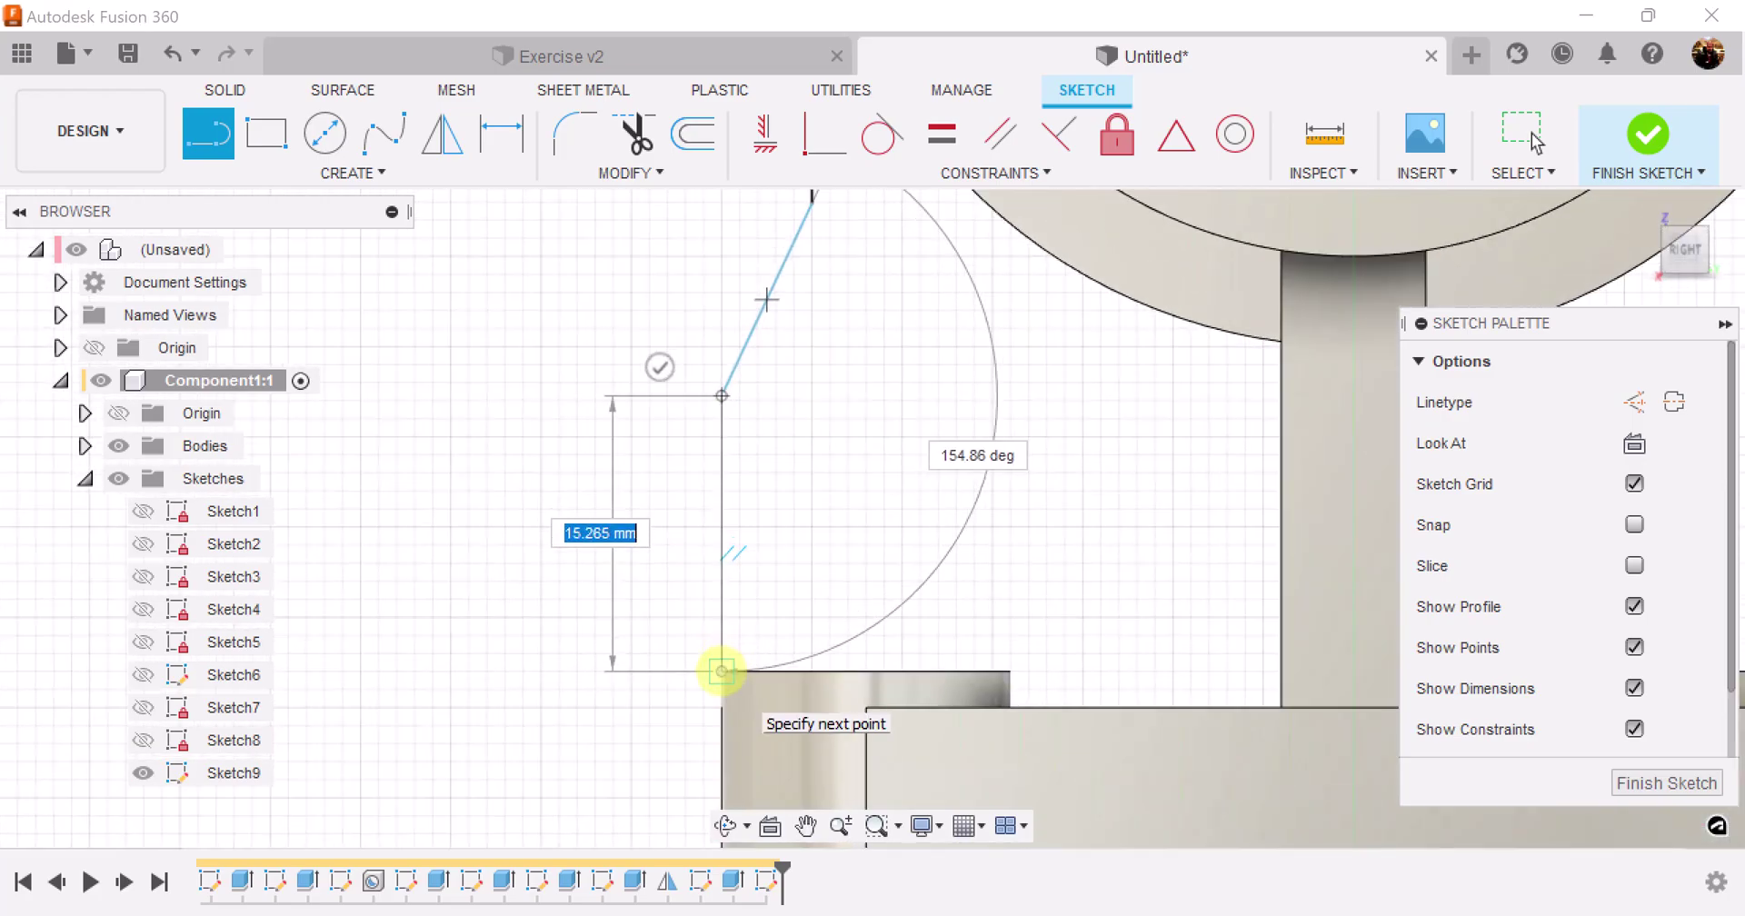
{"action": "left_click", "coordinate": [723, 708]}
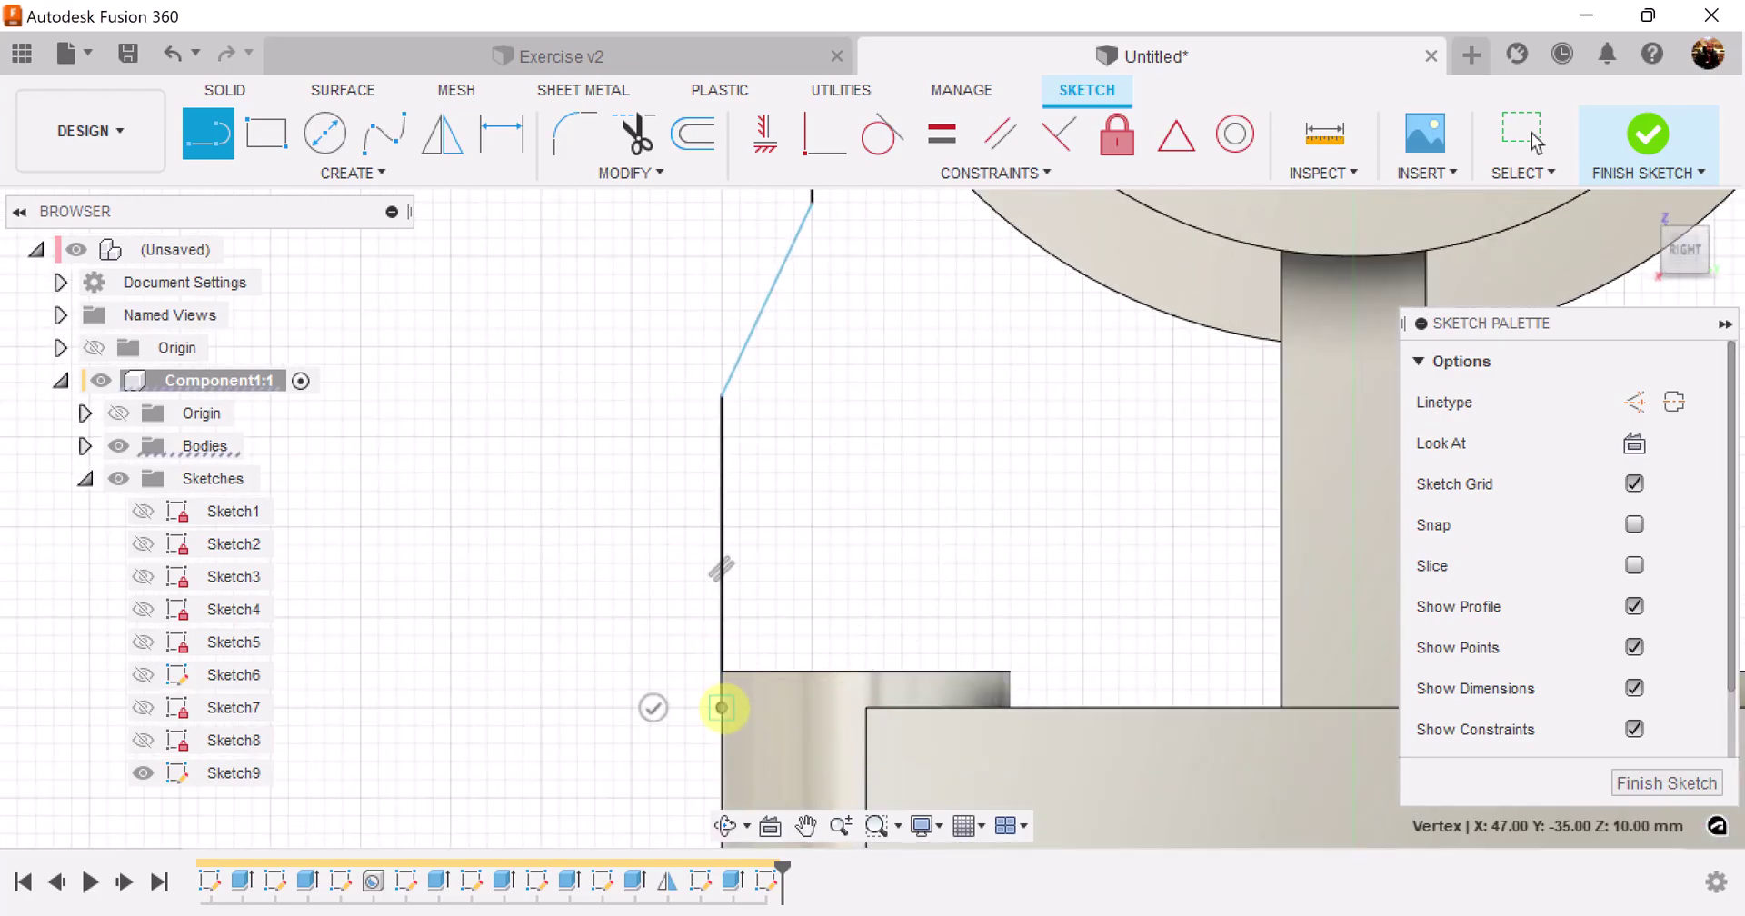
{"action": "double_click", "coordinate": [655, 705]}
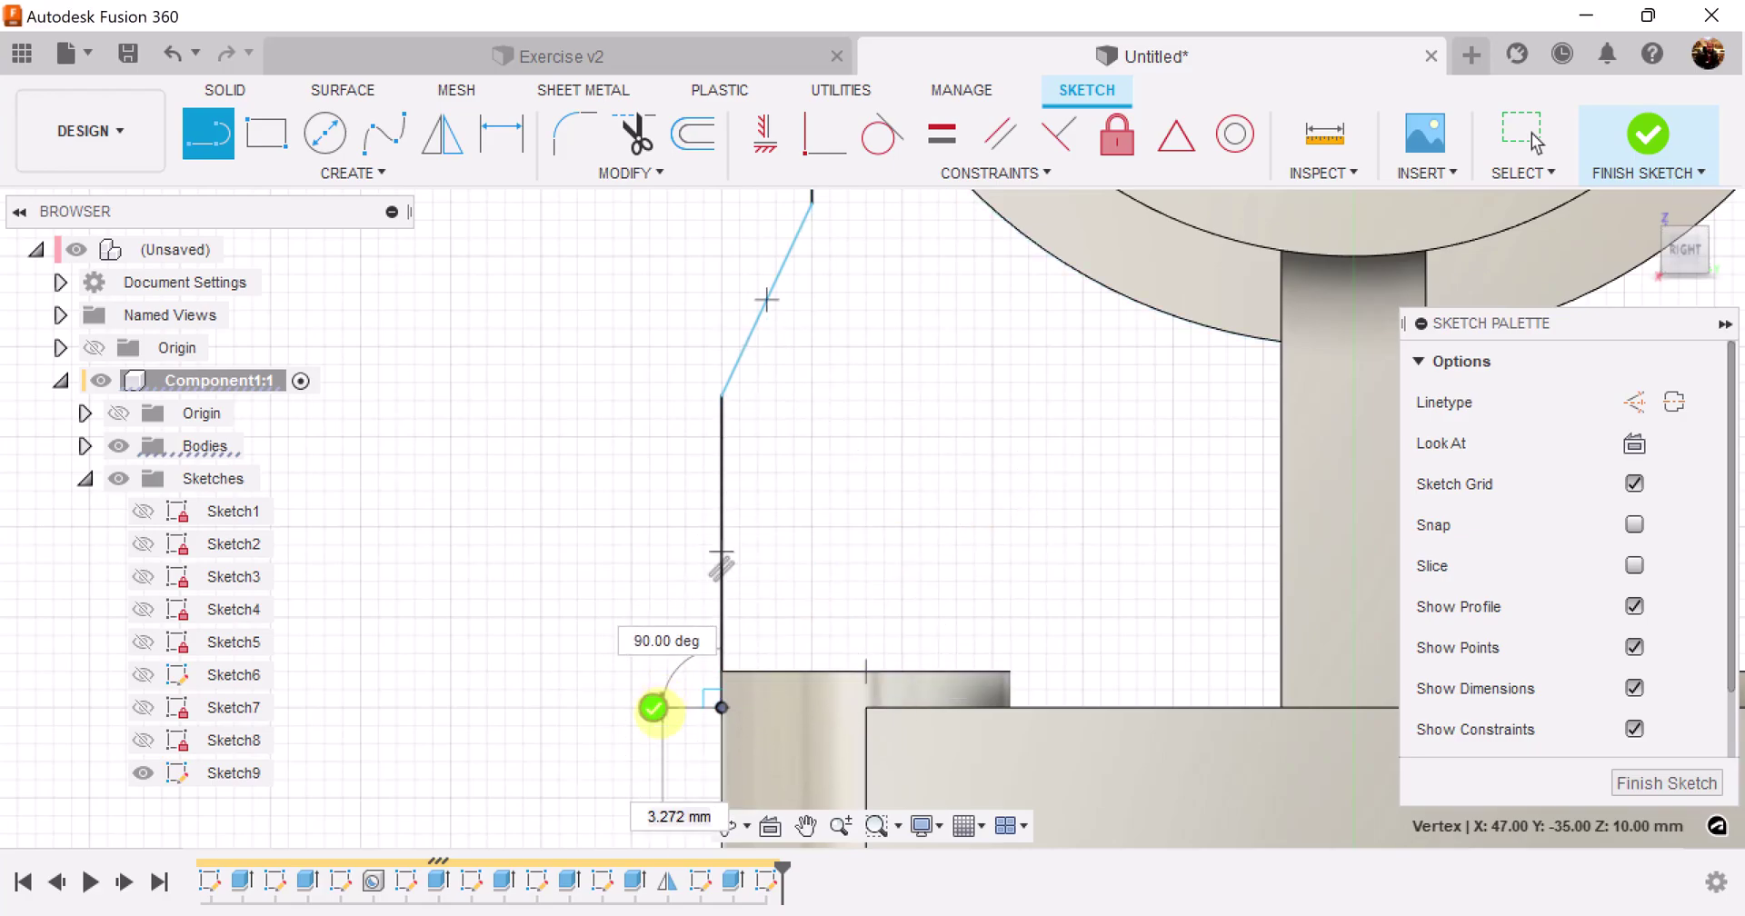
{"action": "middle_click_drag", "start_coordinate": [1075, 503], "coordinate": [1087, 541], "text": "shift"}
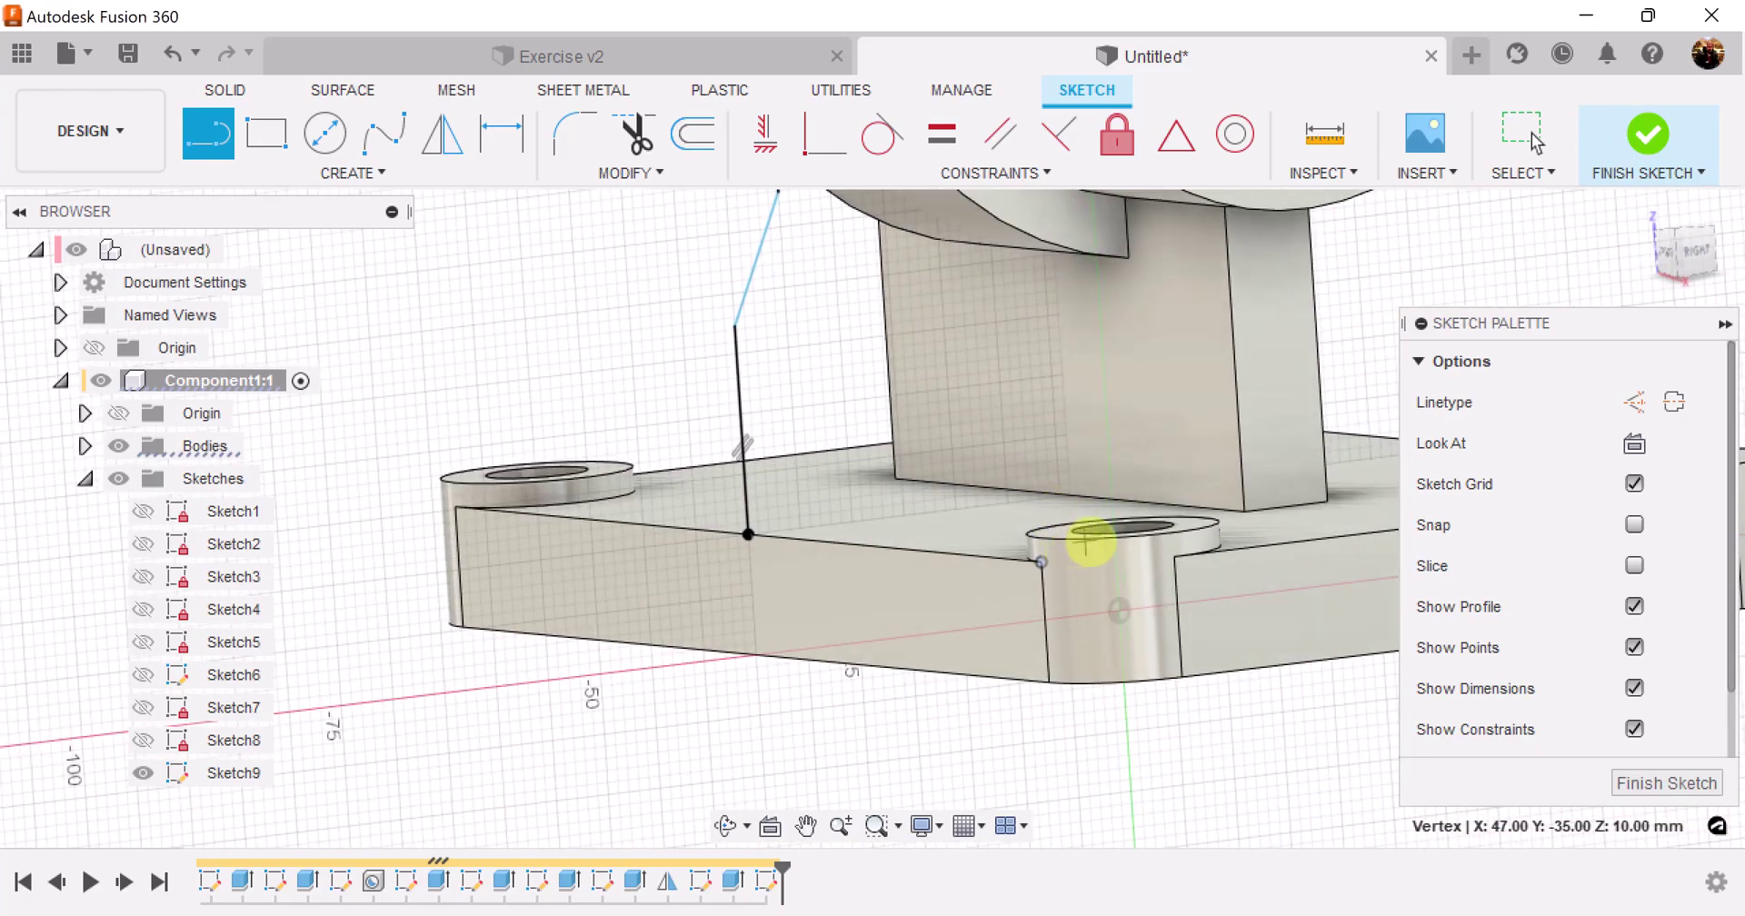
{"action": "middle_click_drag", "start_coordinate": [1275, 414], "coordinate": [1276, 415], "text": "shift"}
{"action": "middle_click_drag", "start_coordinate": [1287, 402], "coordinate": [1694, 241], "text": "shift"}
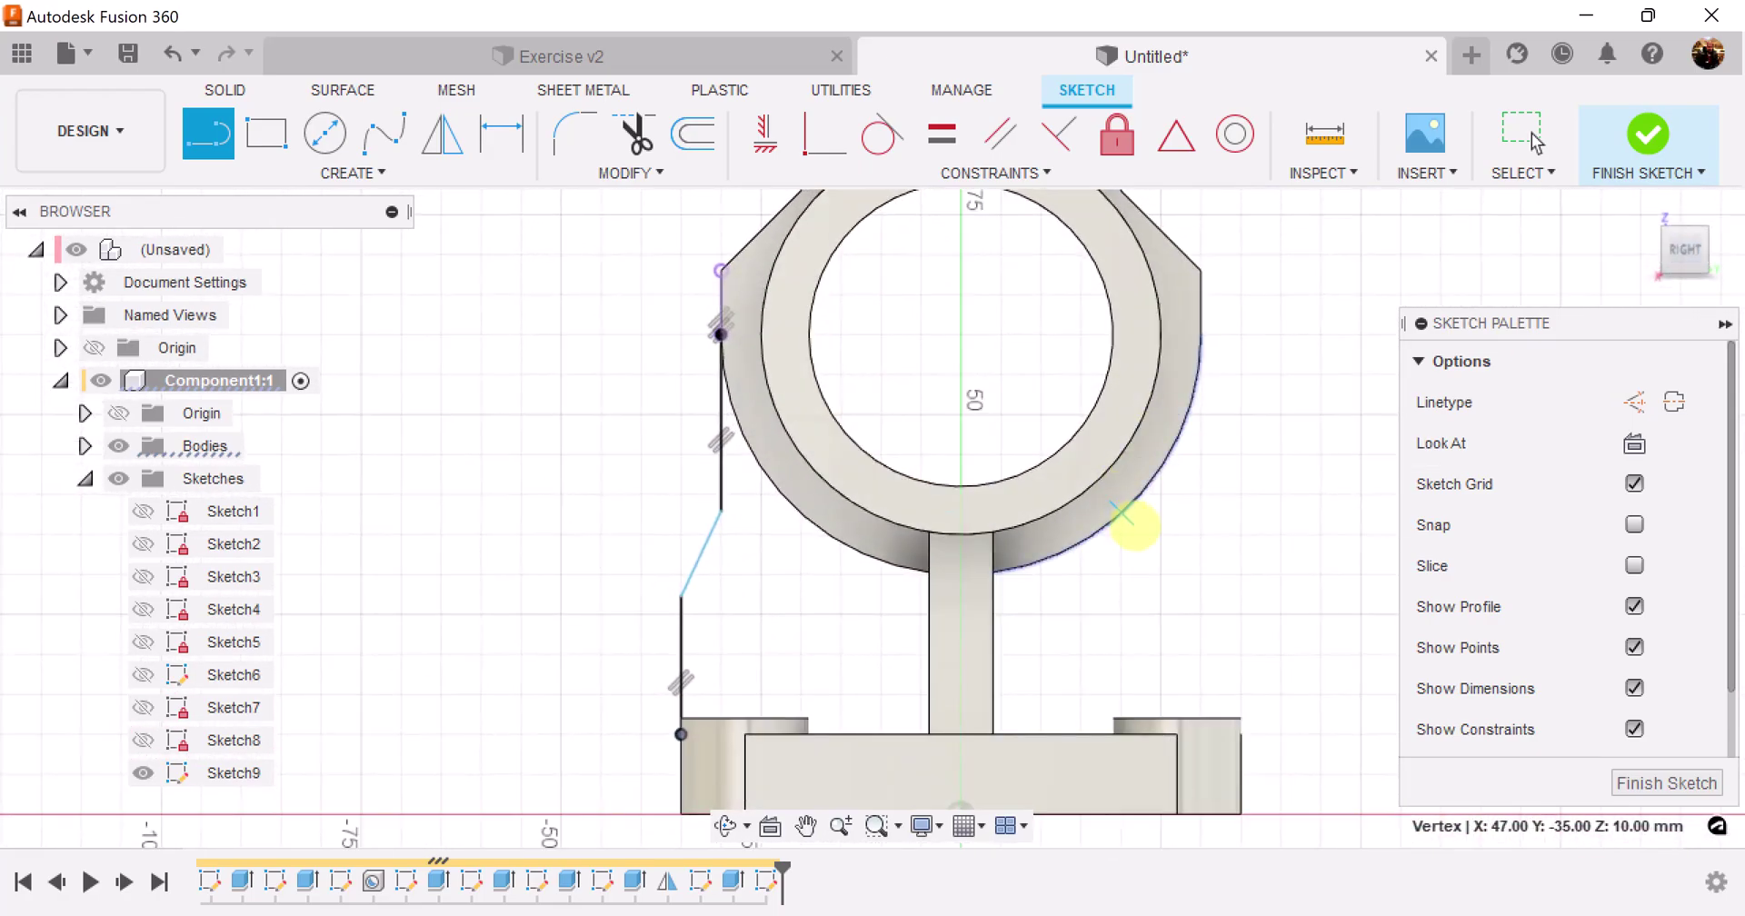
Step: Dimension the upper vertical line of the rib profile to 20 mm
{"action": "left_click", "coordinate": [501, 134]}
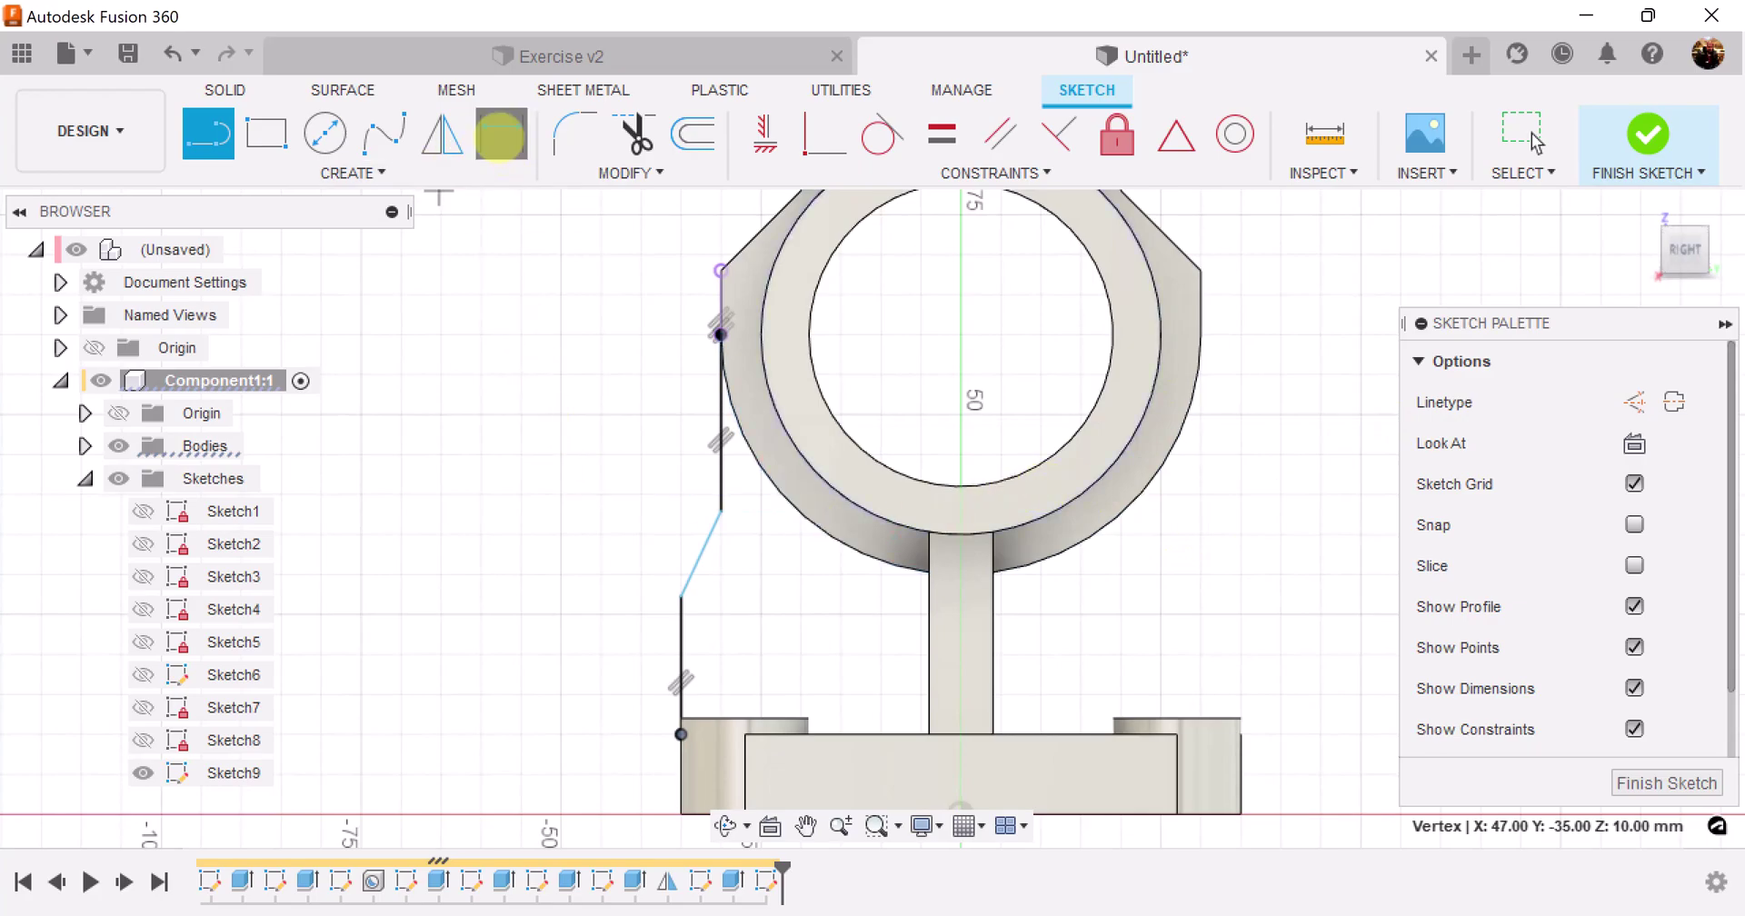
{"action": "left_click", "coordinate": [722, 414]}
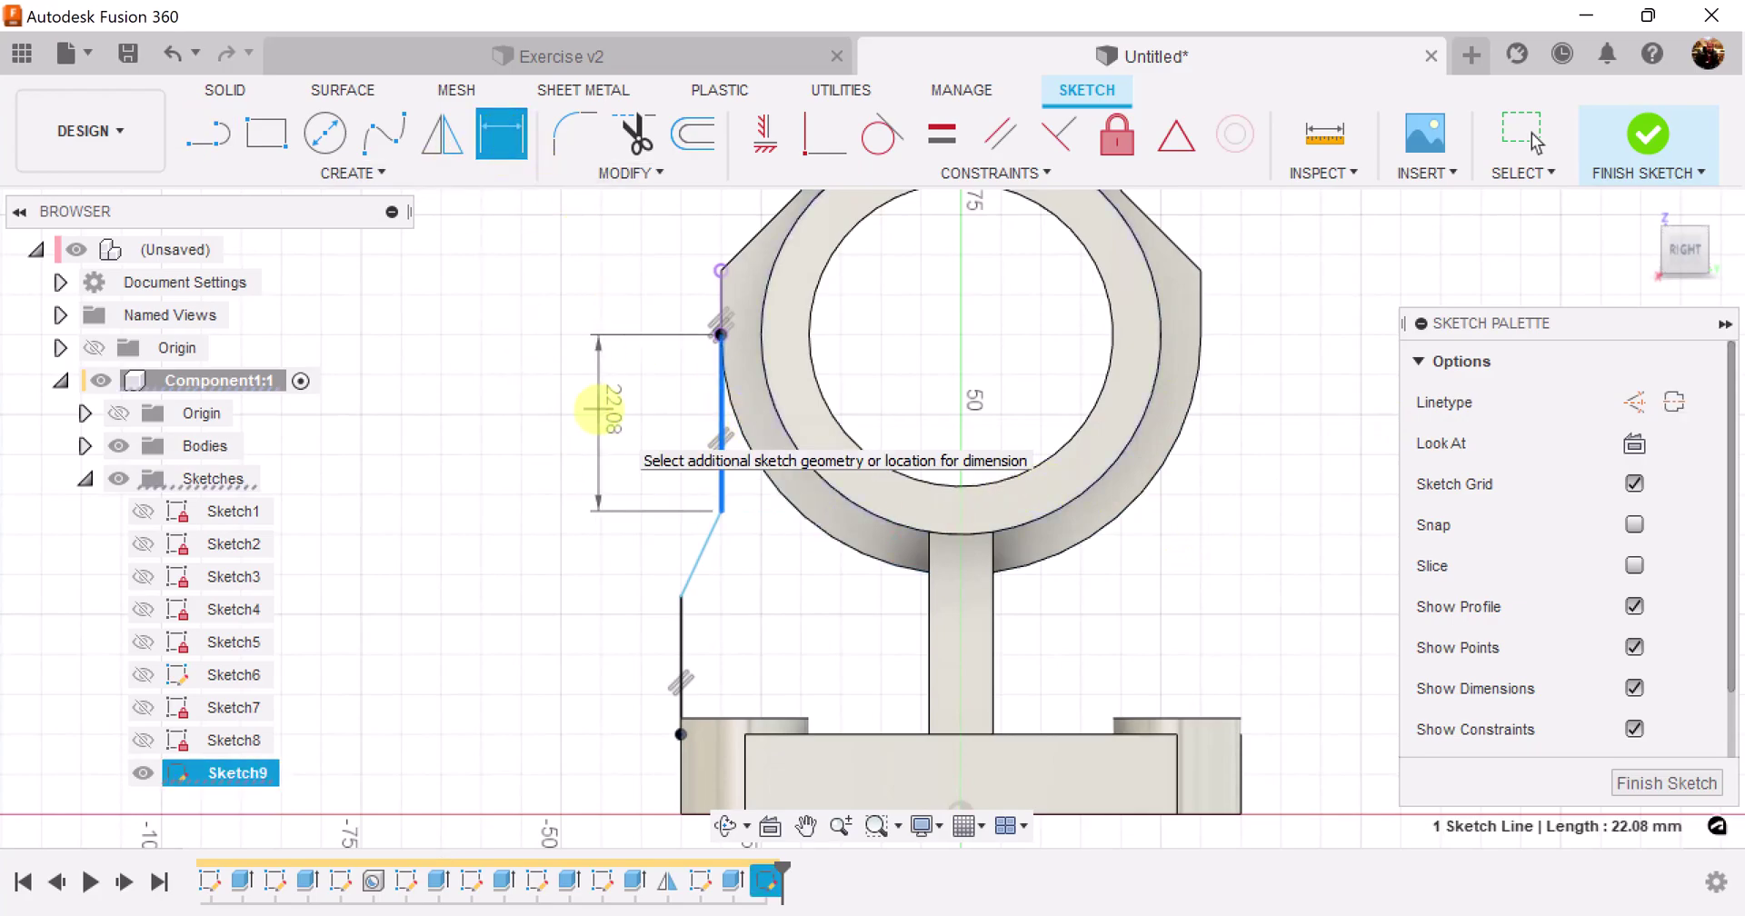
{"action": "left_click", "coordinate": [597, 409]}
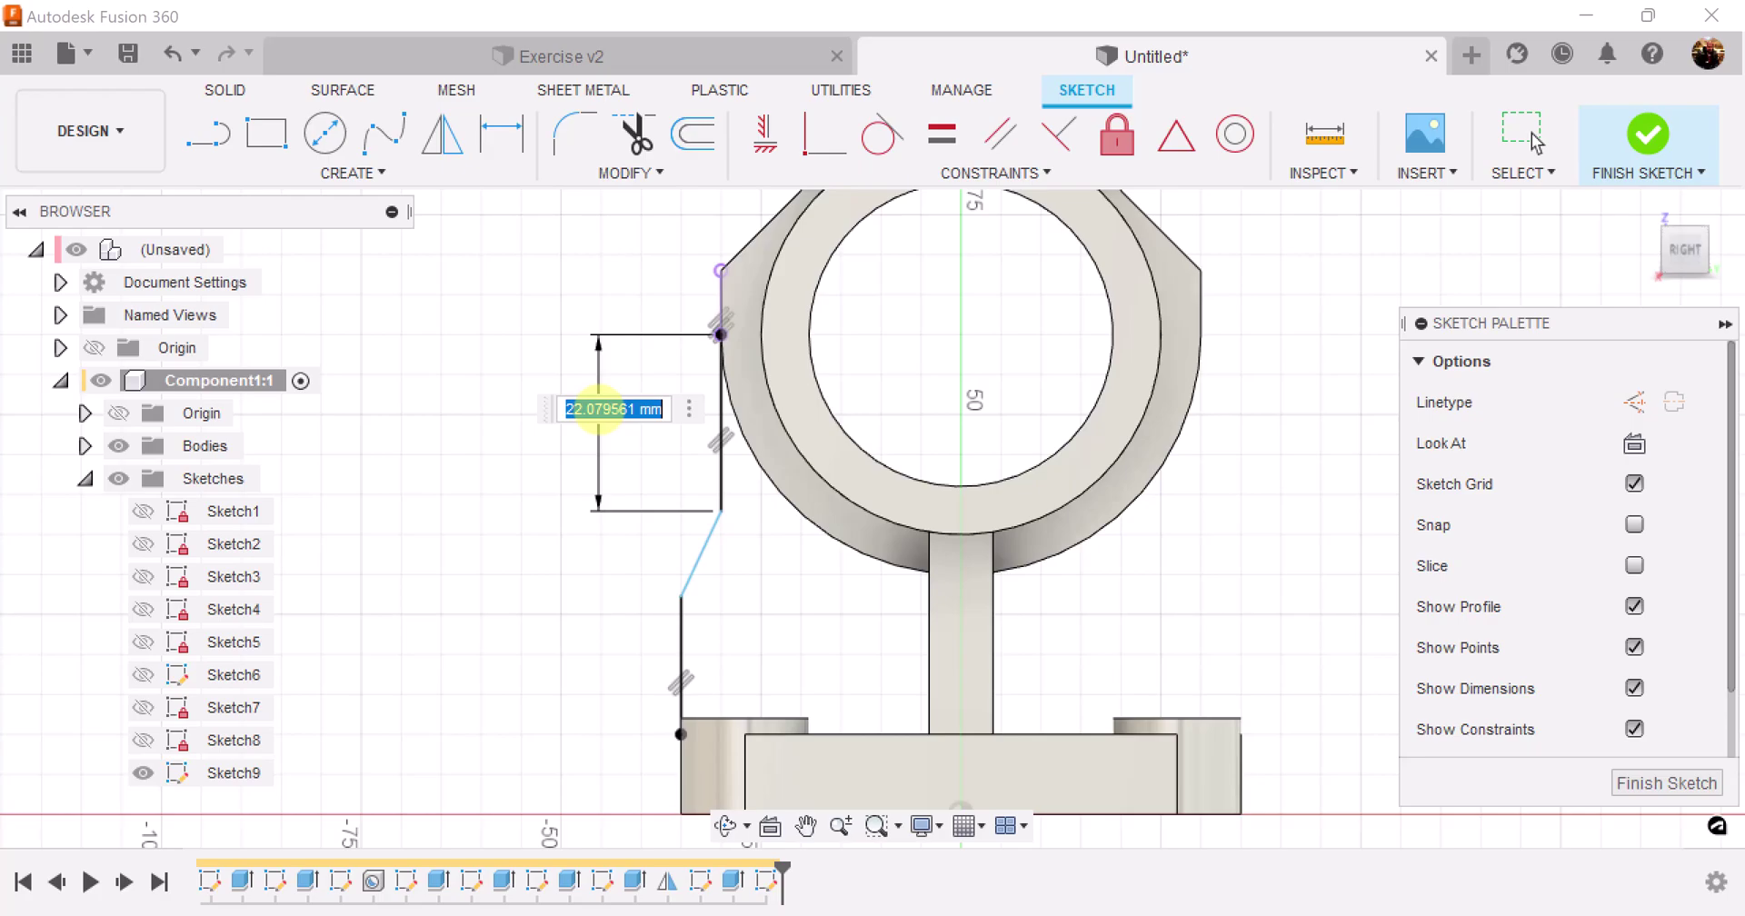
{"action": "key", "text": "Return"}
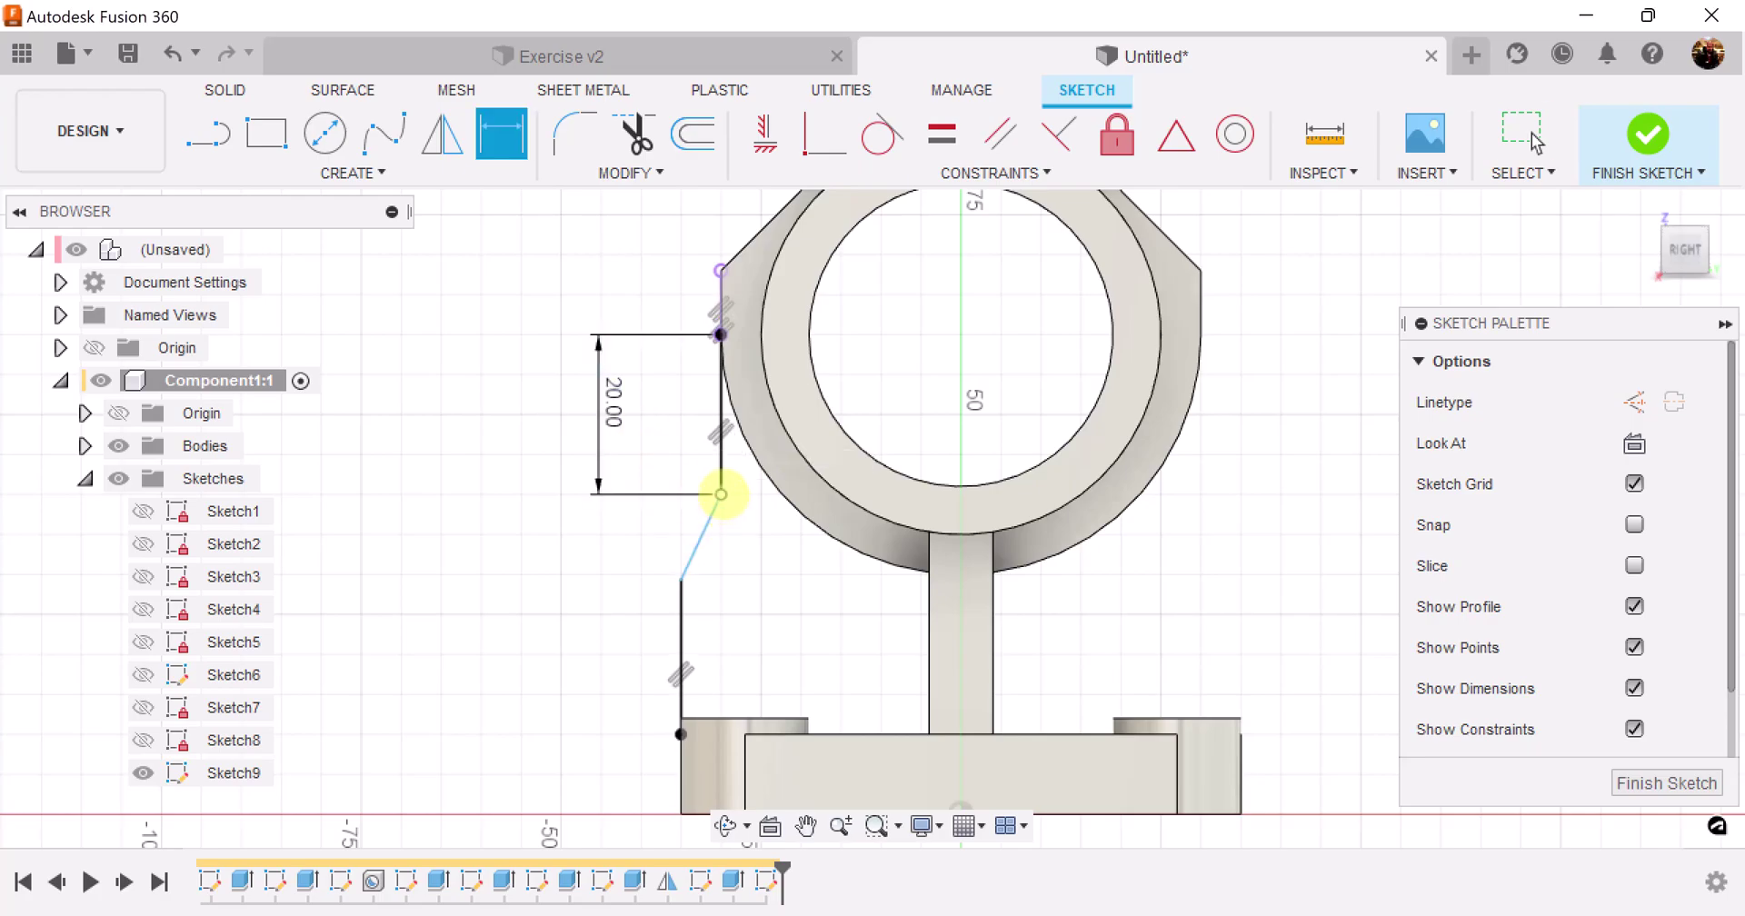
Step: Dimension the vertical height of the rib profile's slanted segment to 20 mm and finish the sketch
{"action": "left_click", "coordinate": [721, 495]}
{"action": "left_click", "coordinate": [681, 579]}
{"action": "left_click", "coordinate": [541, 556]}
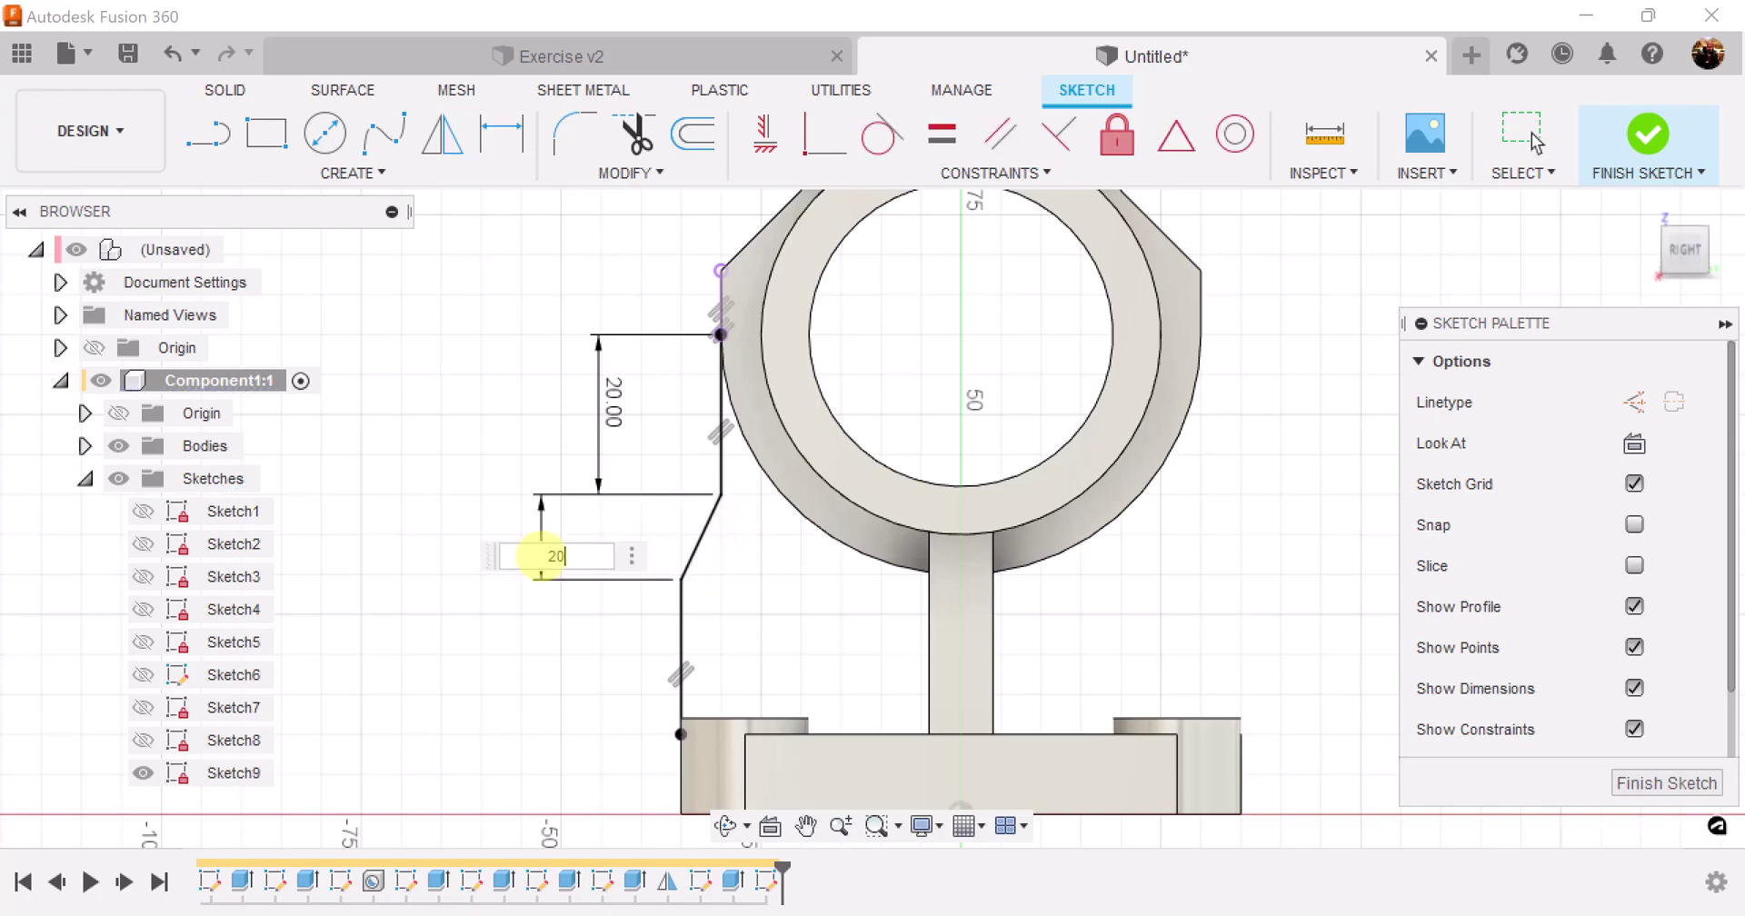
{"action": "key", "text": "Return"}
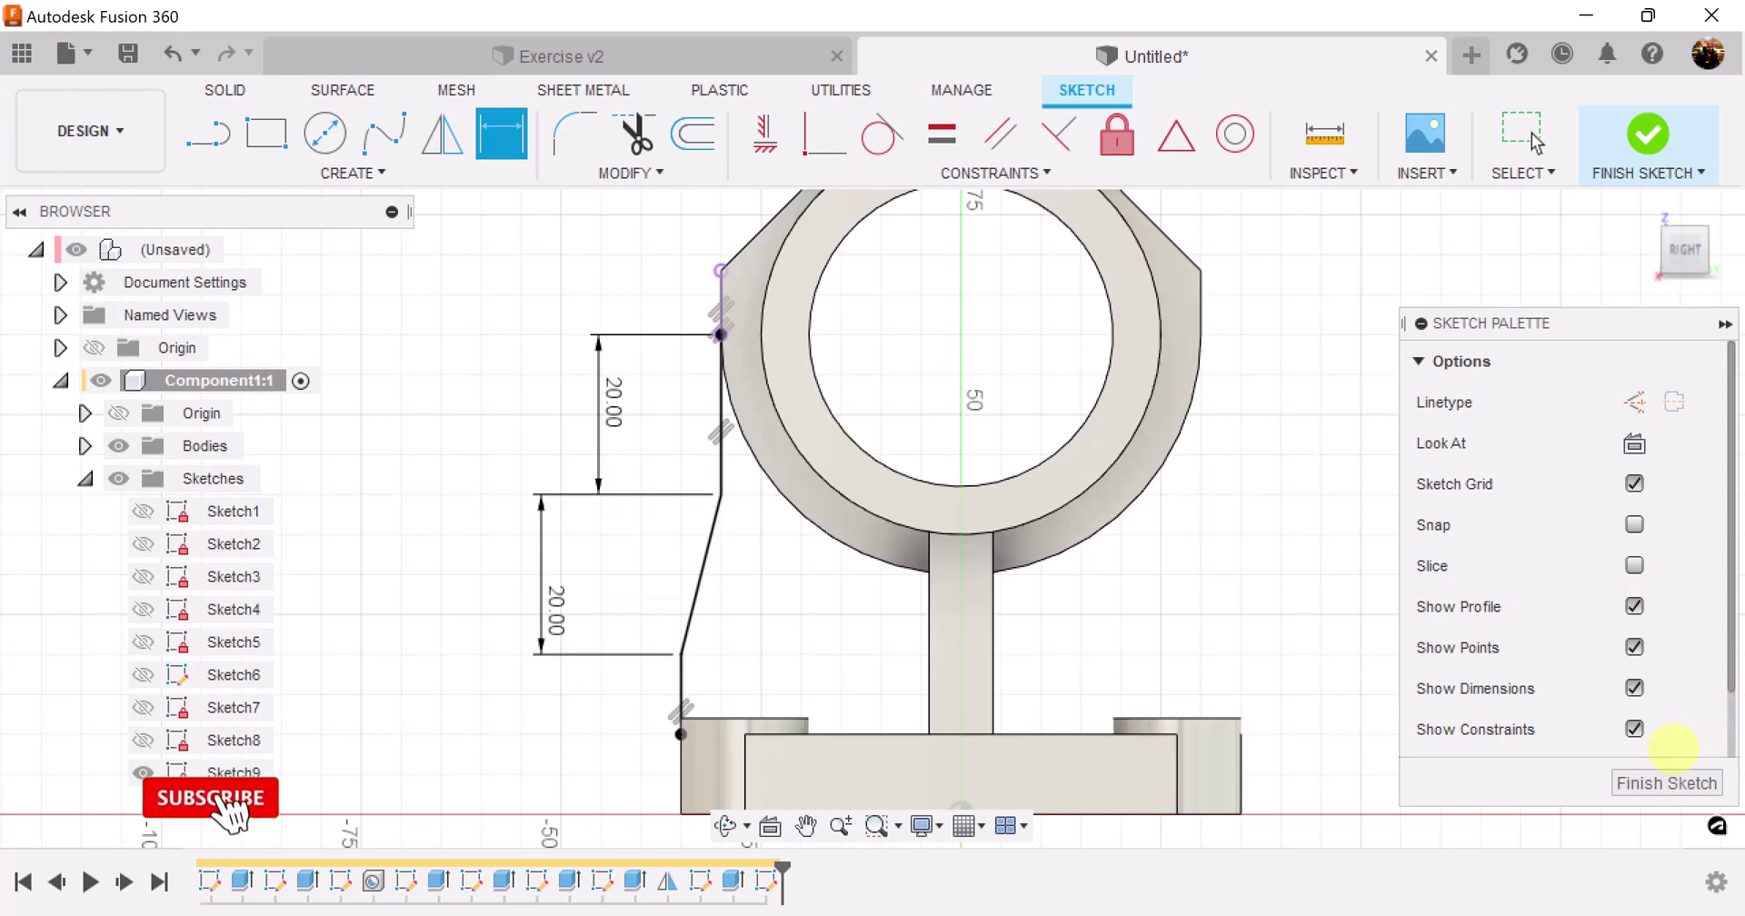
{"action": "left_click", "coordinate": [1647, 781]}
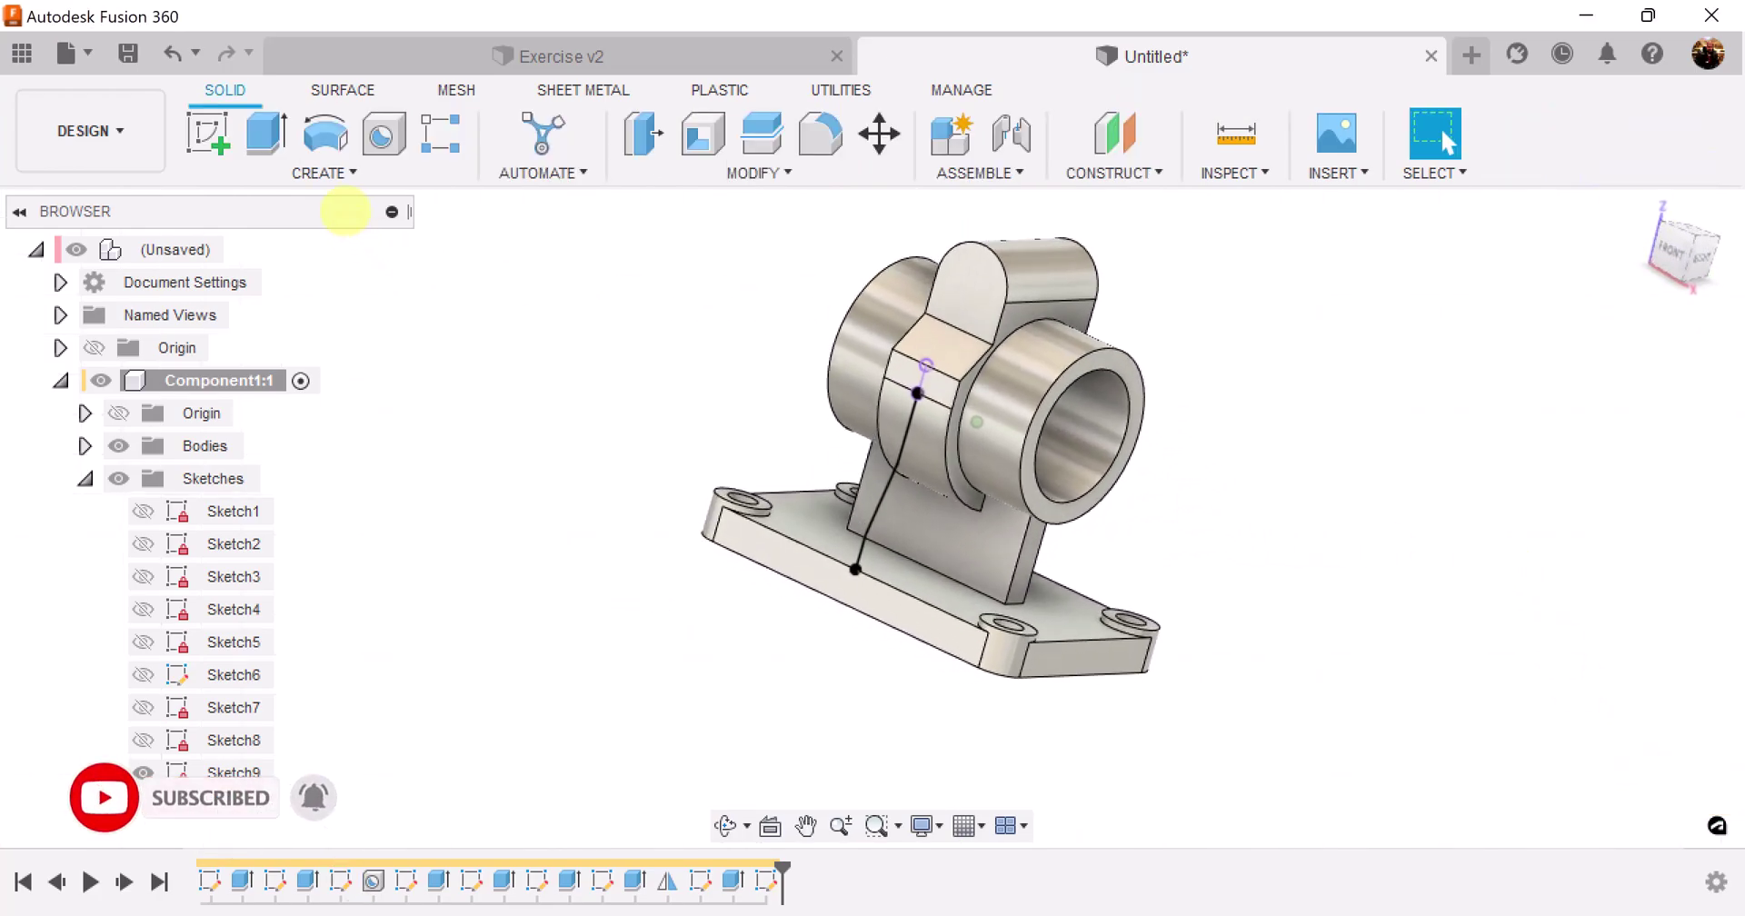
Step: Create a rib from the side profile with 8 mm thickness and extent To Next, directed toward the central support
{"action": "left_click", "coordinate": [329, 172]}
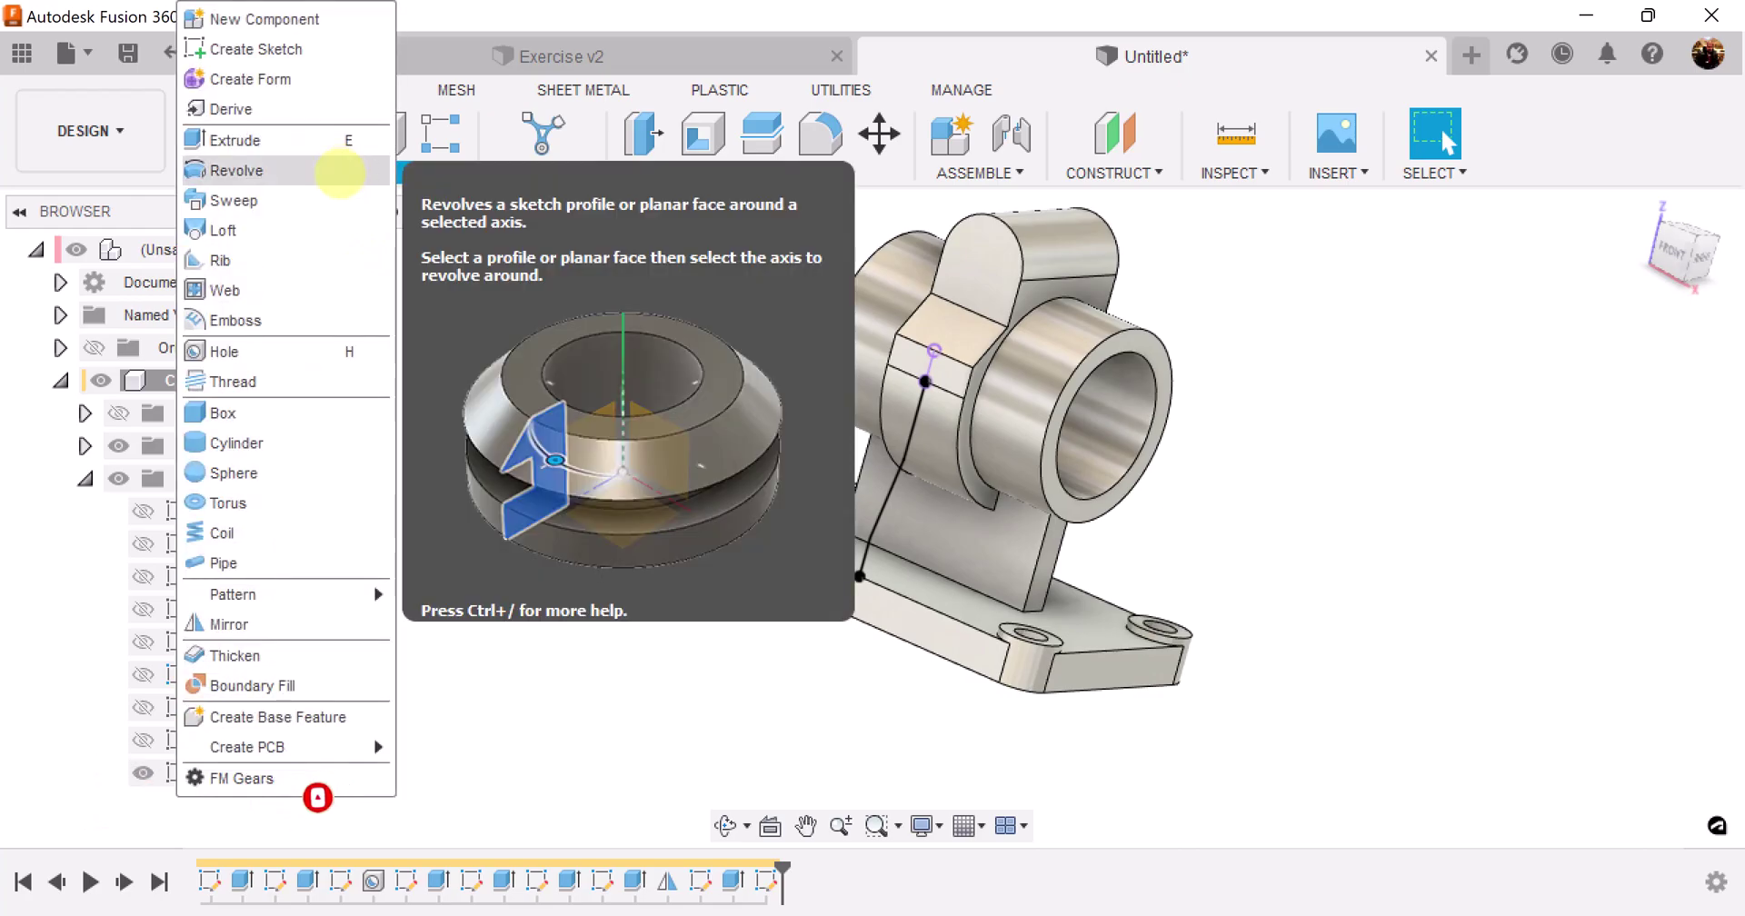
{"action": "left_click", "coordinate": [354, 260]}
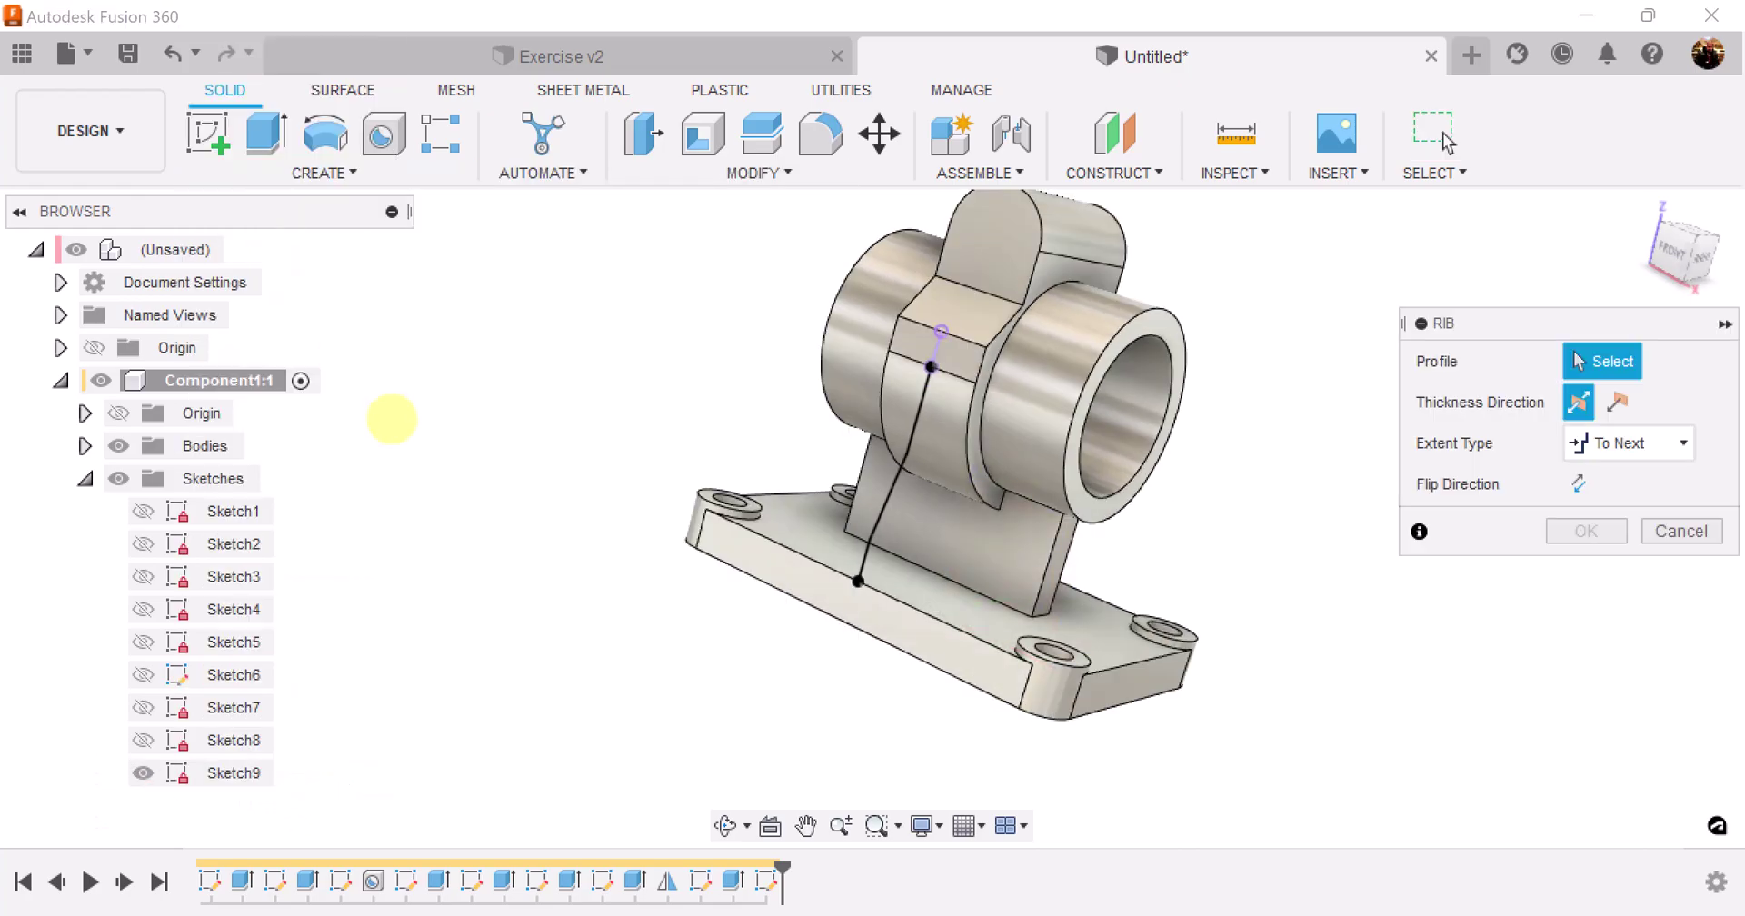
{"action": "left_click", "coordinate": [886, 494]}
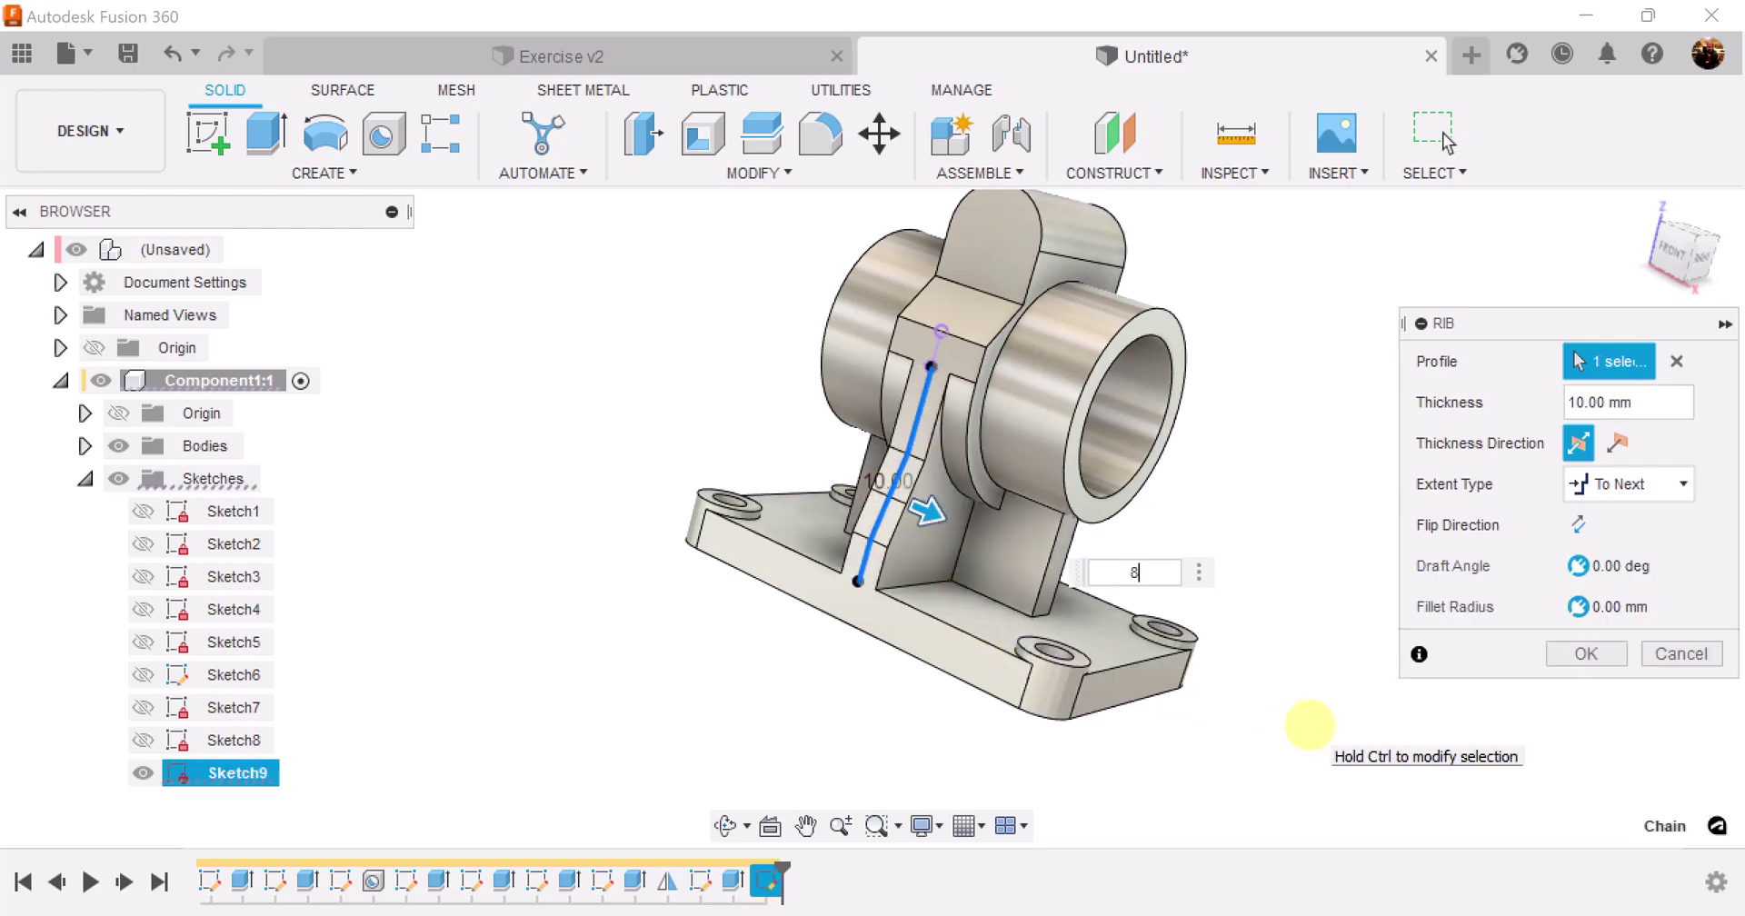
{"action": "key", "text": "Return"}
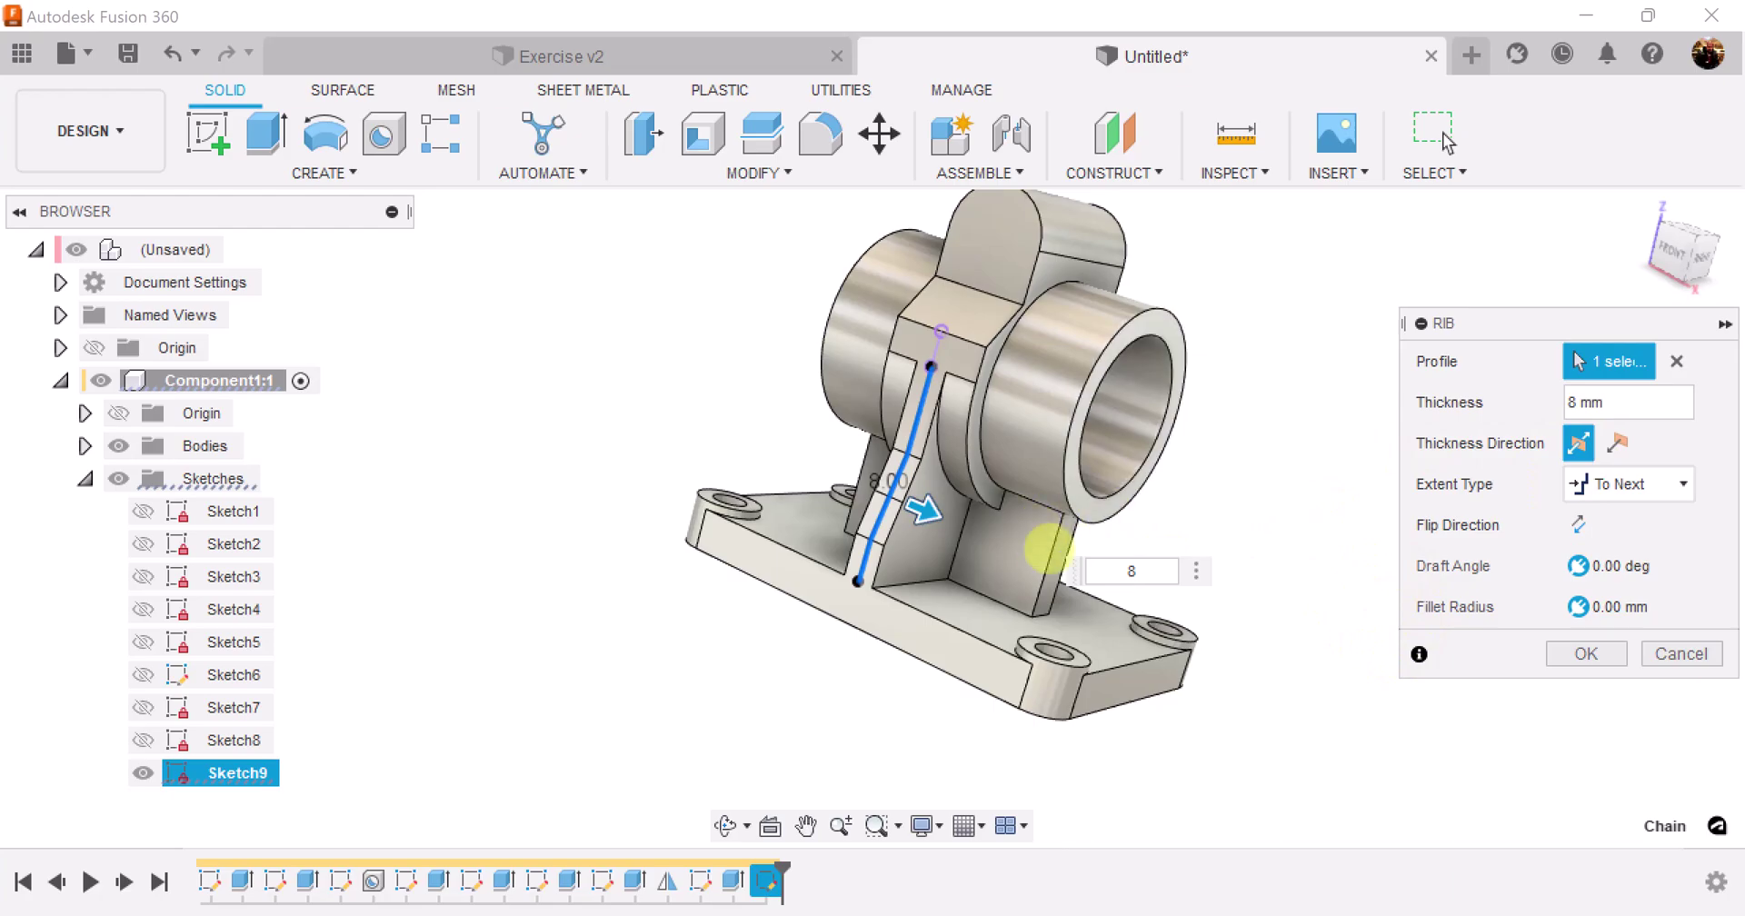
{"action": "left_click", "coordinate": [1579, 525]}
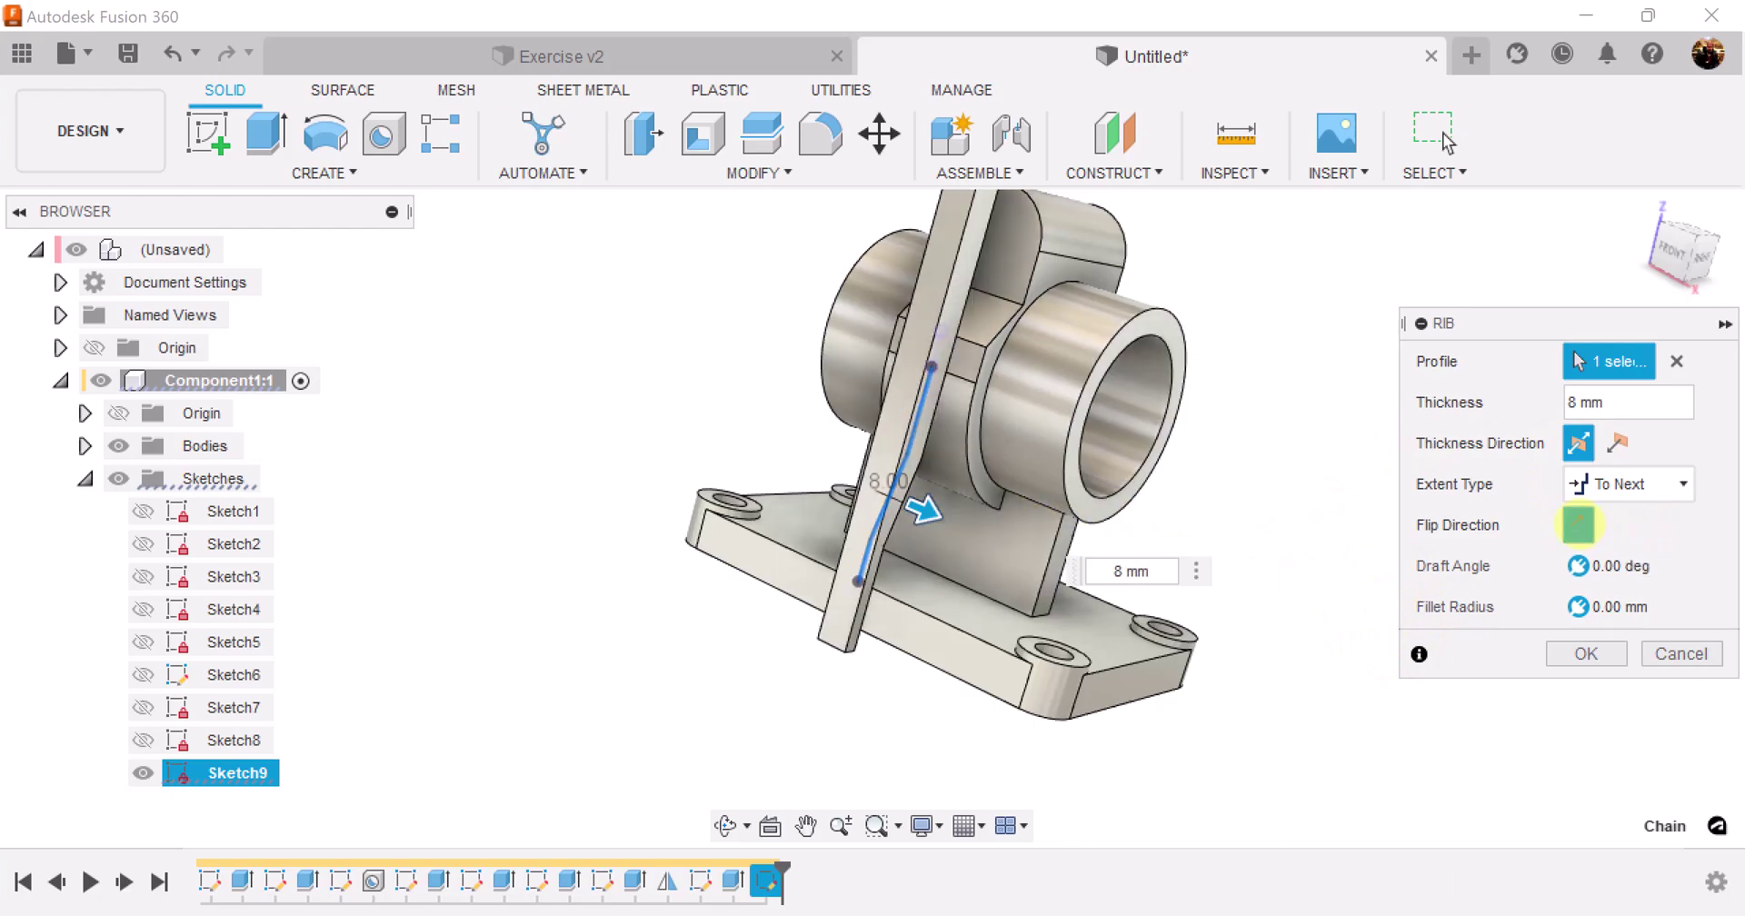
{"action": "left_click", "coordinate": [1578, 524]}
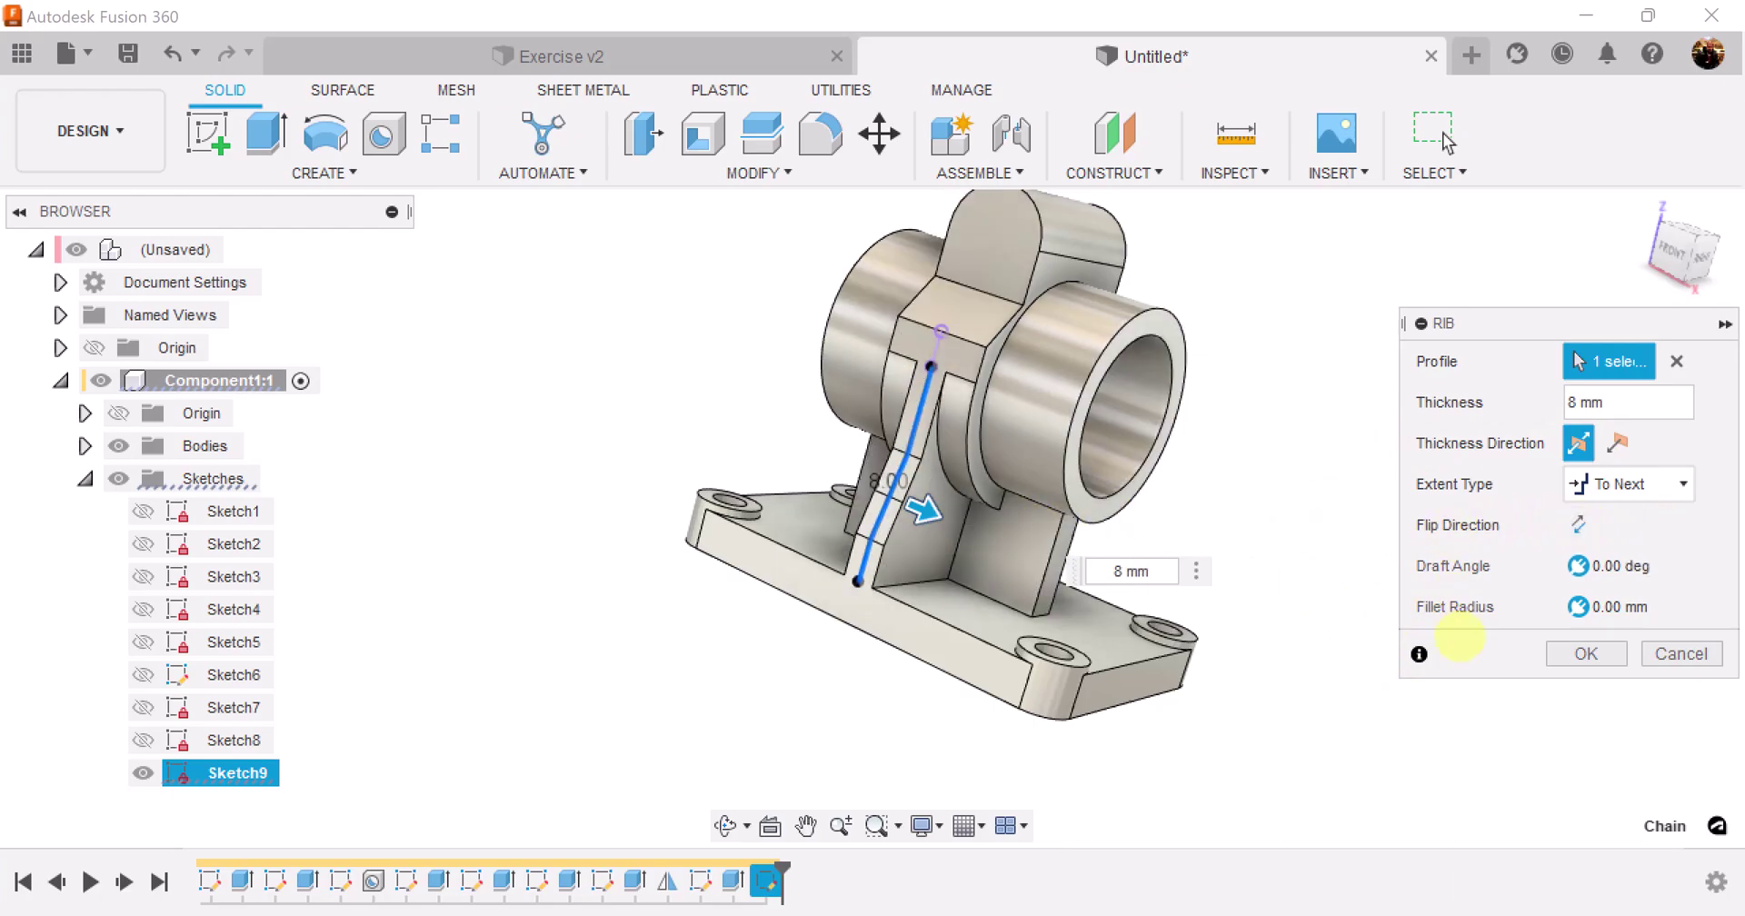
{"action": "left_click", "coordinate": [1573, 654]}
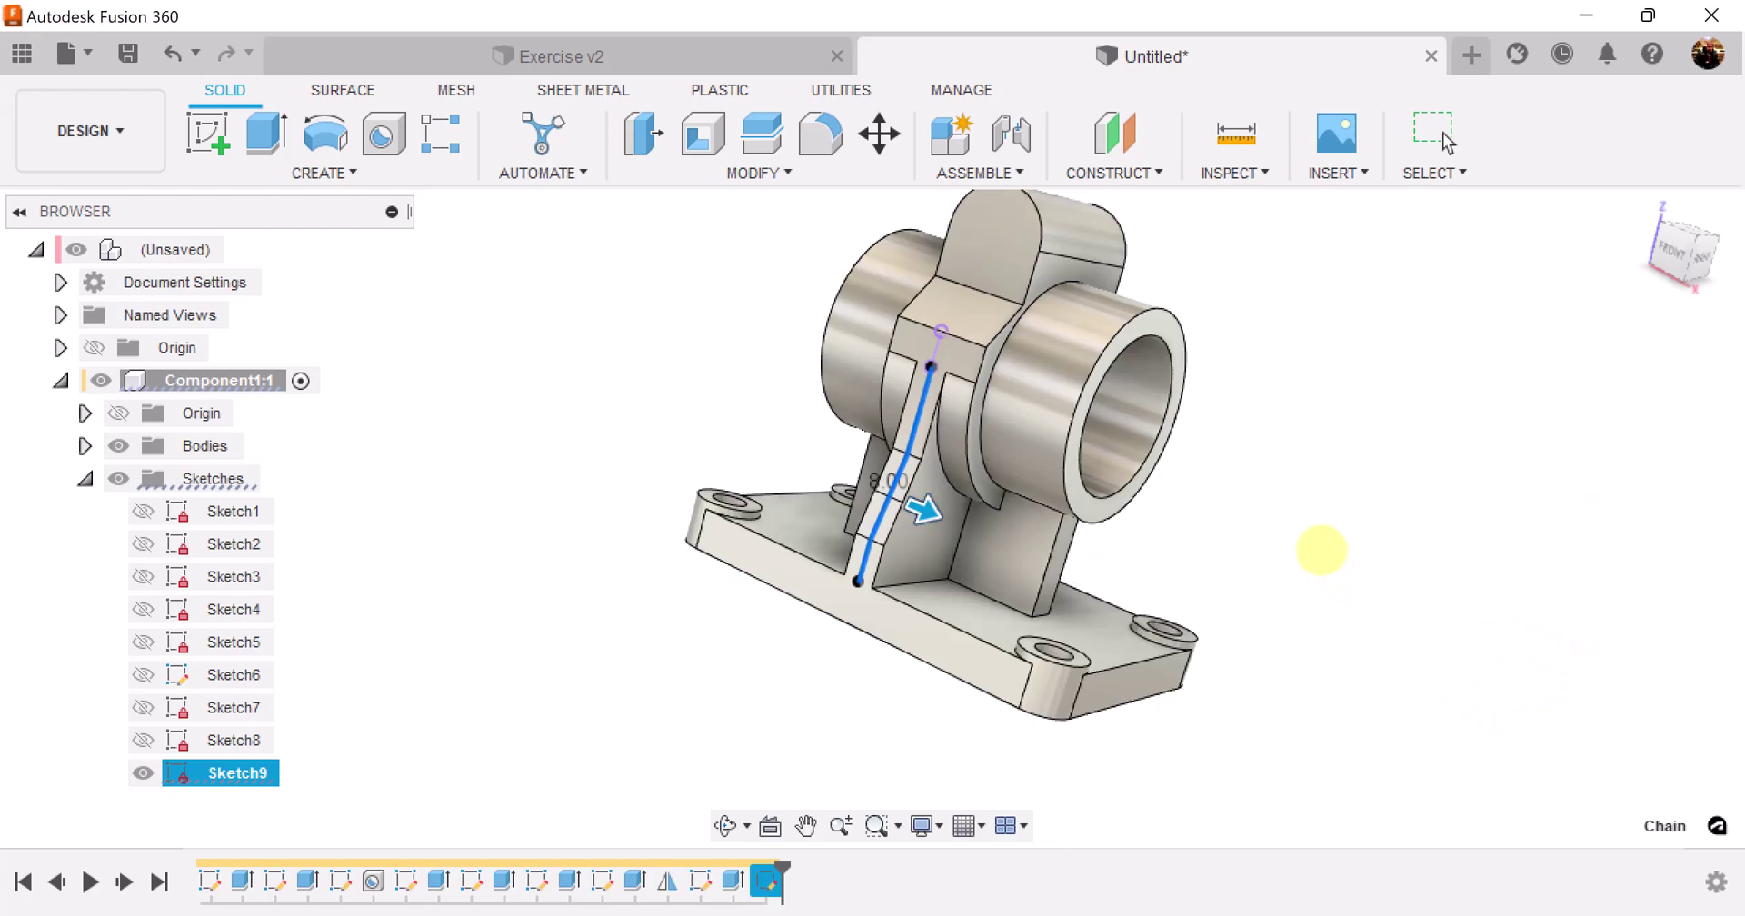
Step: Mirror the rib feature about the XZ plane using the Adjust compute option
{"action": "mouse_move", "coordinate": [1322, 550]}
{"action": "middle_mouse_down", "text": "shift"}
{"action": "mouse_move", "coordinate": [1157, 538]}
{"action": "mouse_move", "coordinate": [858, 560]}
{"action": "mouse_move", "coordinate": [1043, 538]}
{"action": "mouse_move", "coordinate": [830, 319]}
{"action": "mouse_move", "coordinate": [818, 509]}
{"action": "middle_mouse_up", "text": "shift"}
{"action": "left_click", "coordinate": [300, 173]}
{"action": "left_click", "coordinate": [254, 624]}
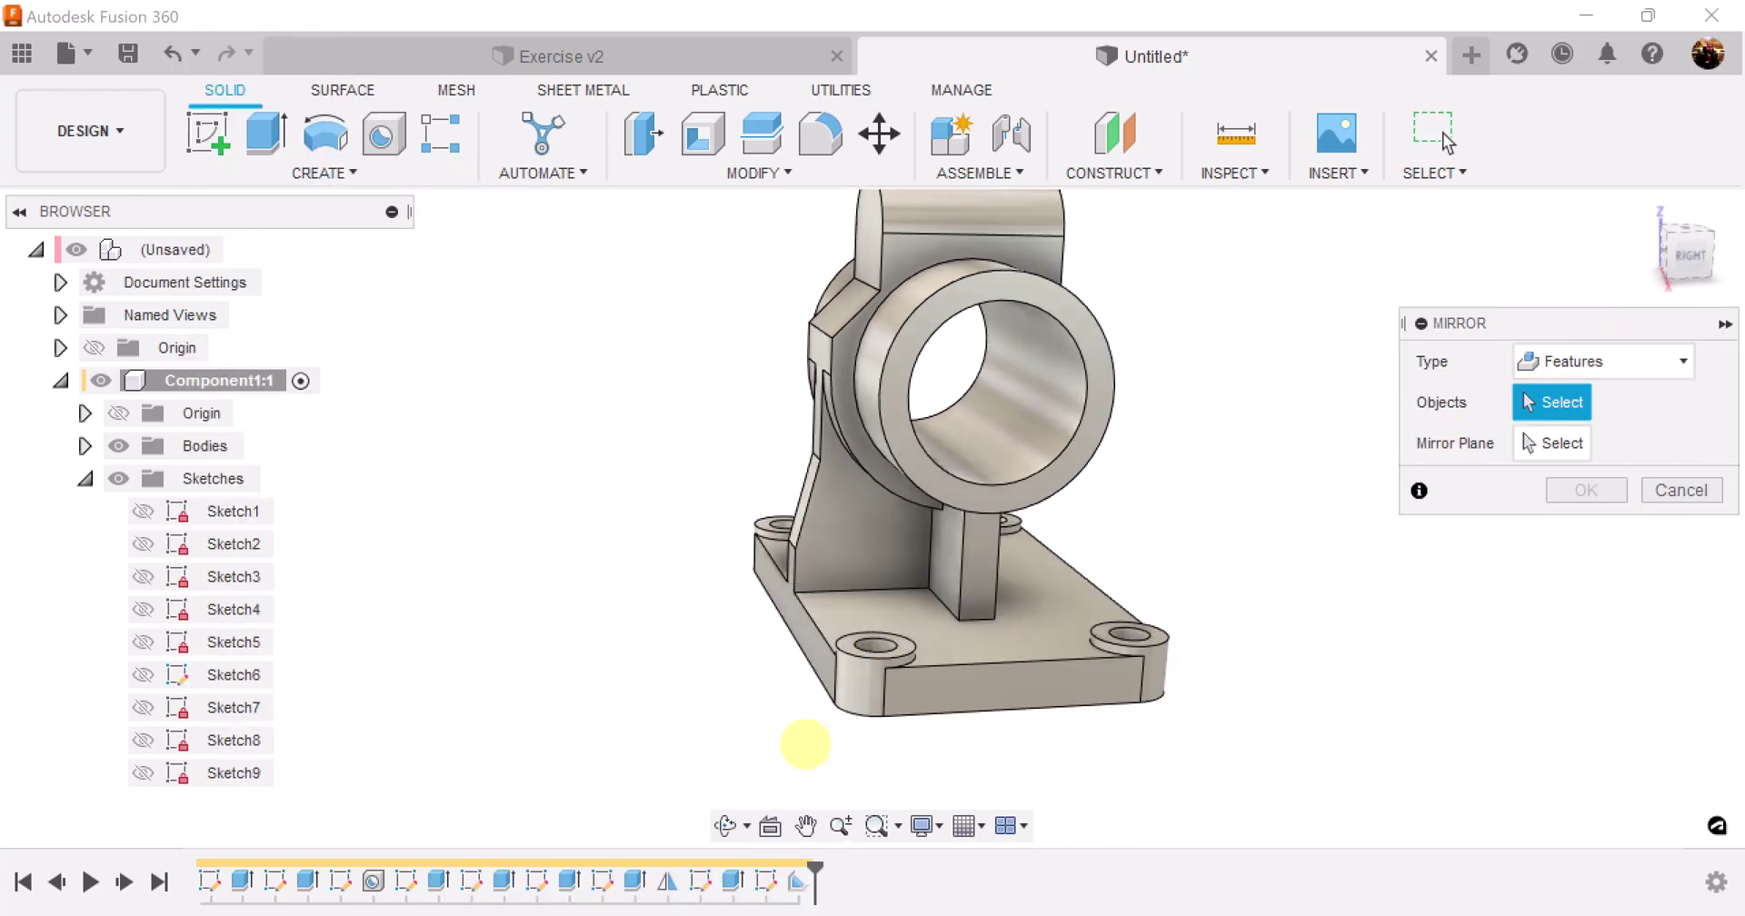
{"action": "left_click", "coordinate": [795, 881]}
{"action": "middle_click_drag", "start_coordinate": [1361, 673], "coordinate": [1588, 443], "text": "shift"}
{"action": "left_click", "coordinate": [1588, 443]}
{"action": "middle_click_drag", "start_coordinate": [1239, 440], "coordinate": [927, 488], "text": "shift"}
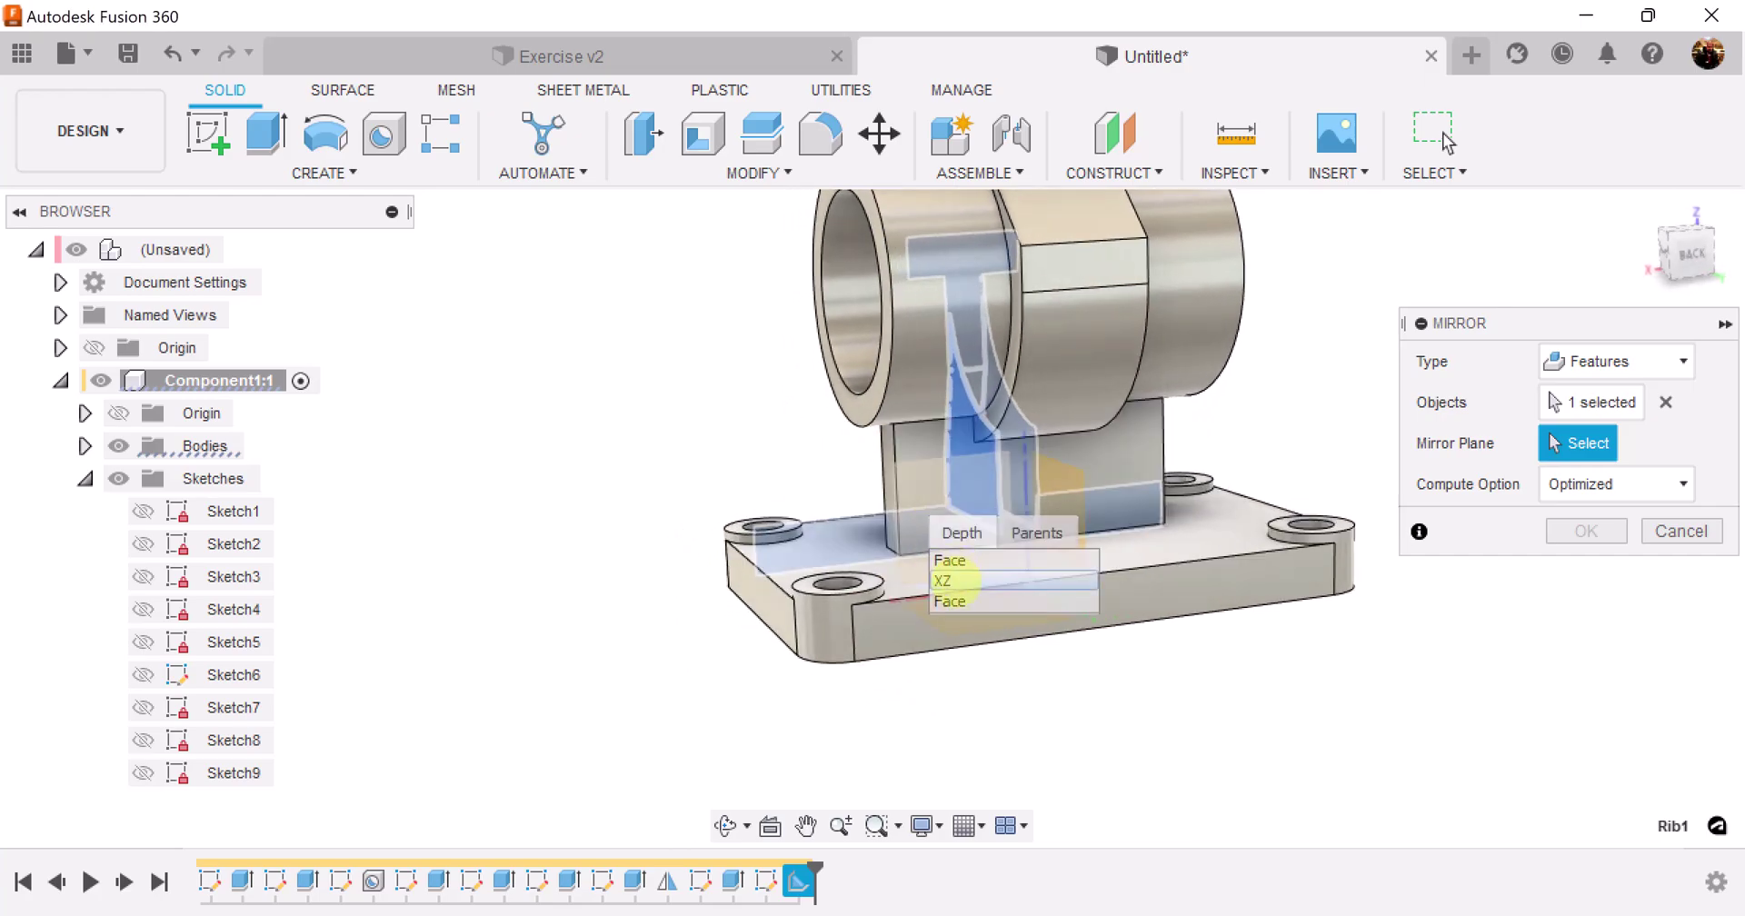
{"action": "left_click", "coordinate": [950, 581]}
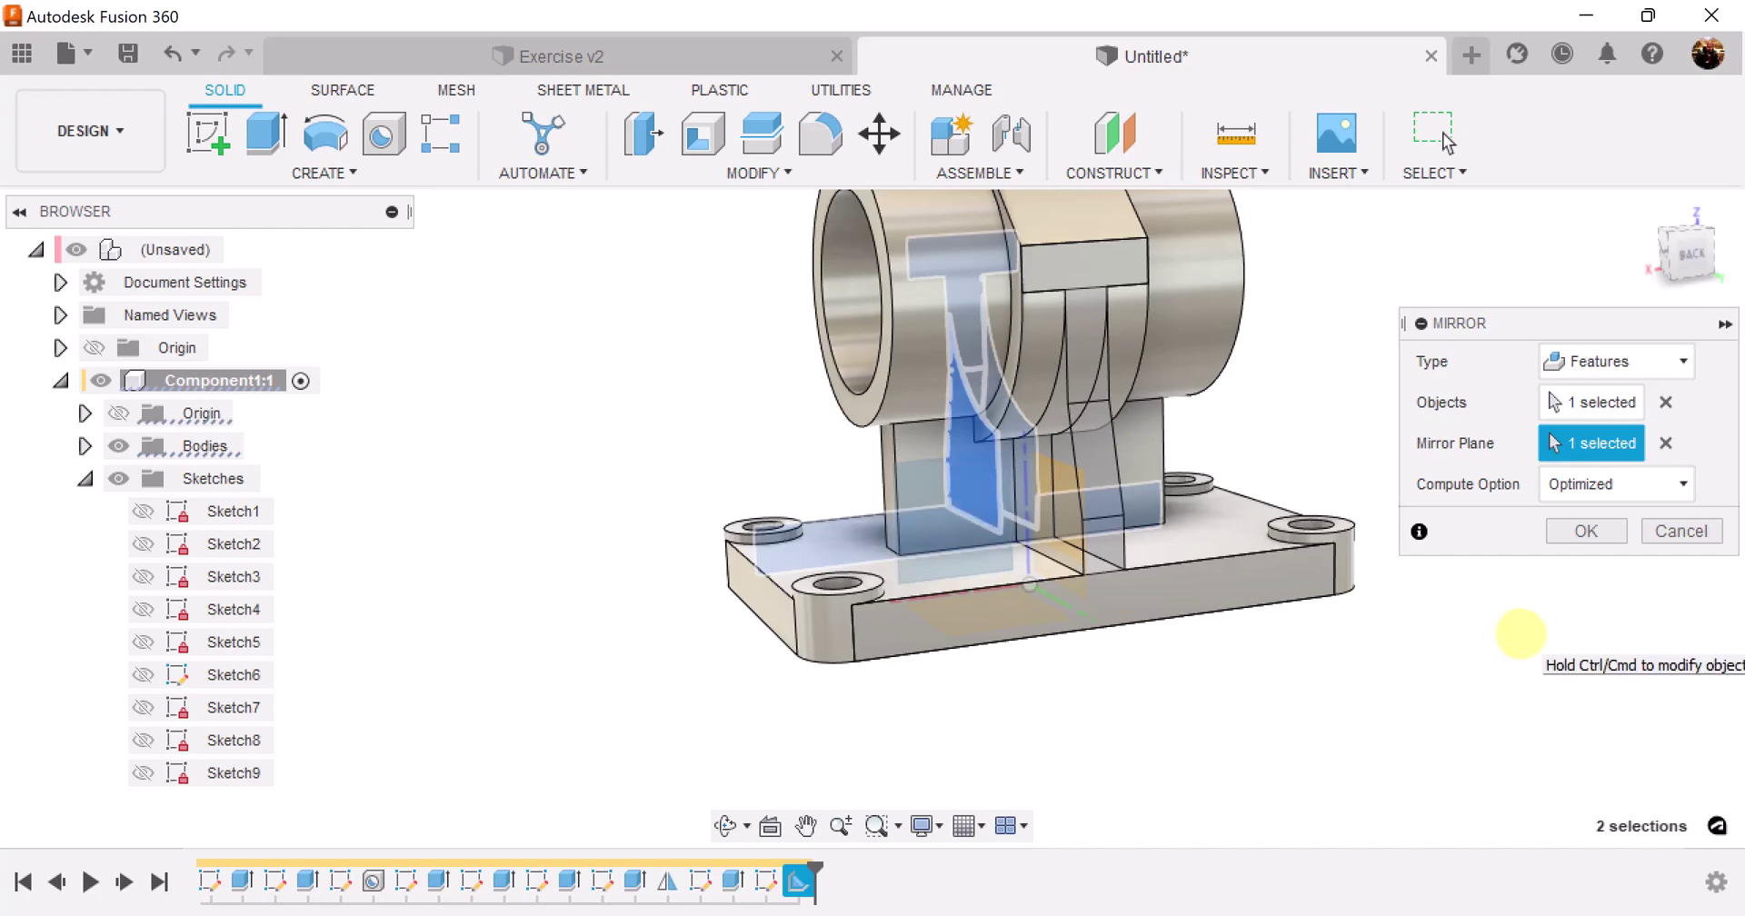
{"action": "left_click", "coordinate": [1664, 483]}
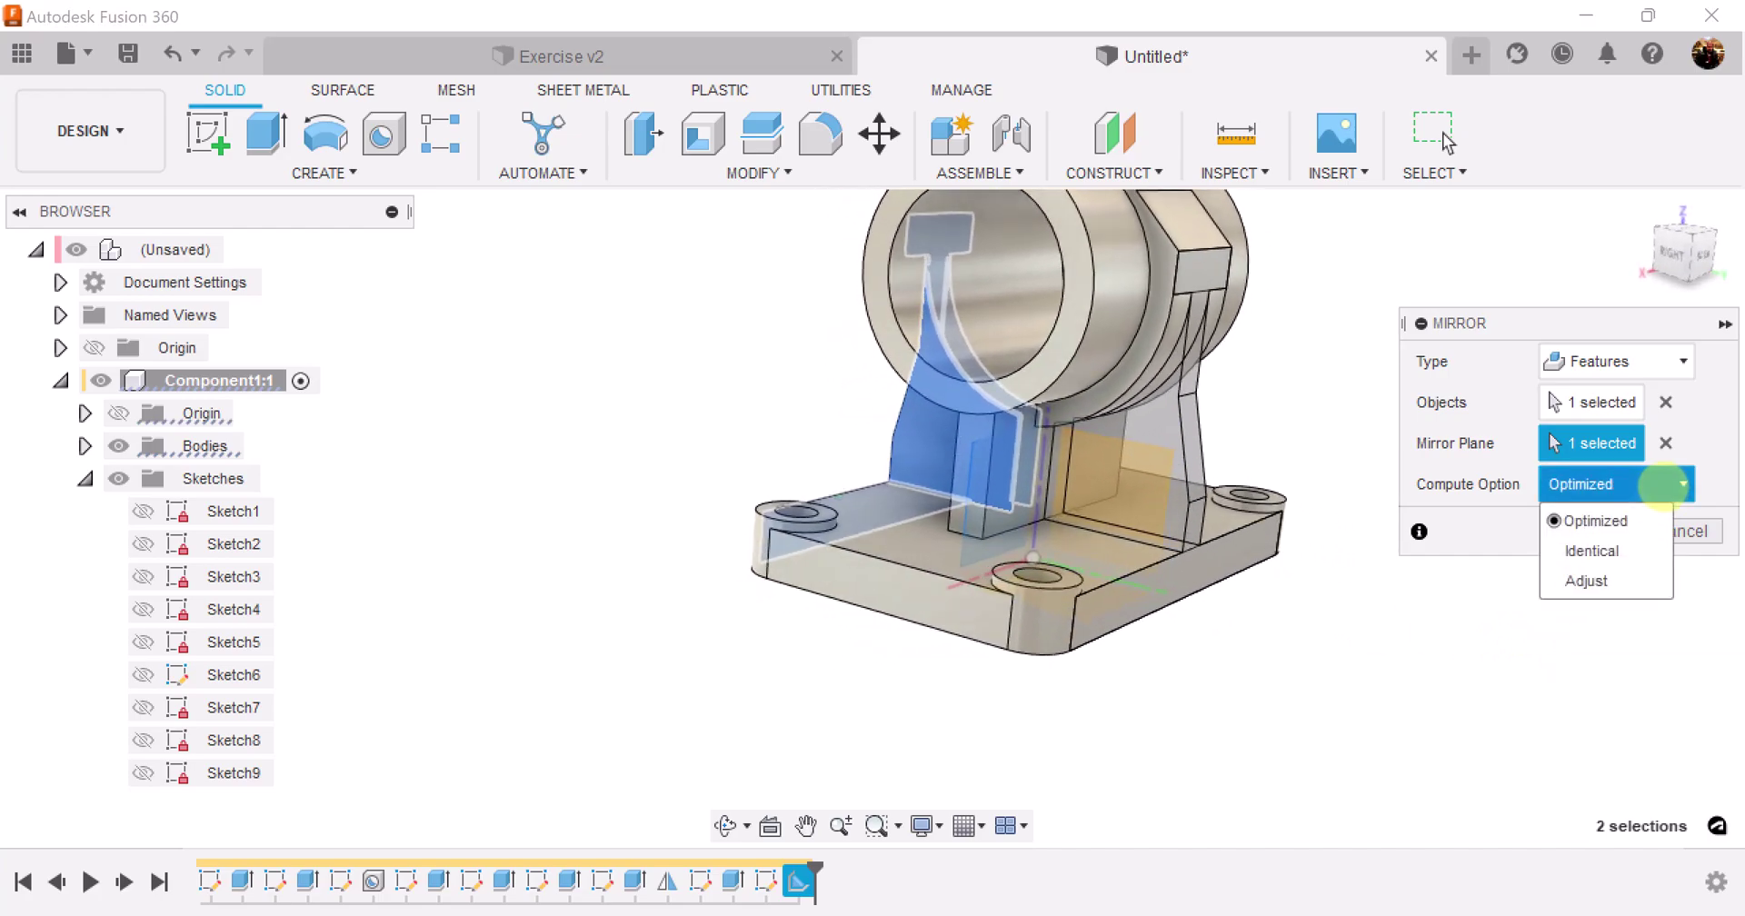
{"action": "left_click", "coordinate": [1600, 581]}
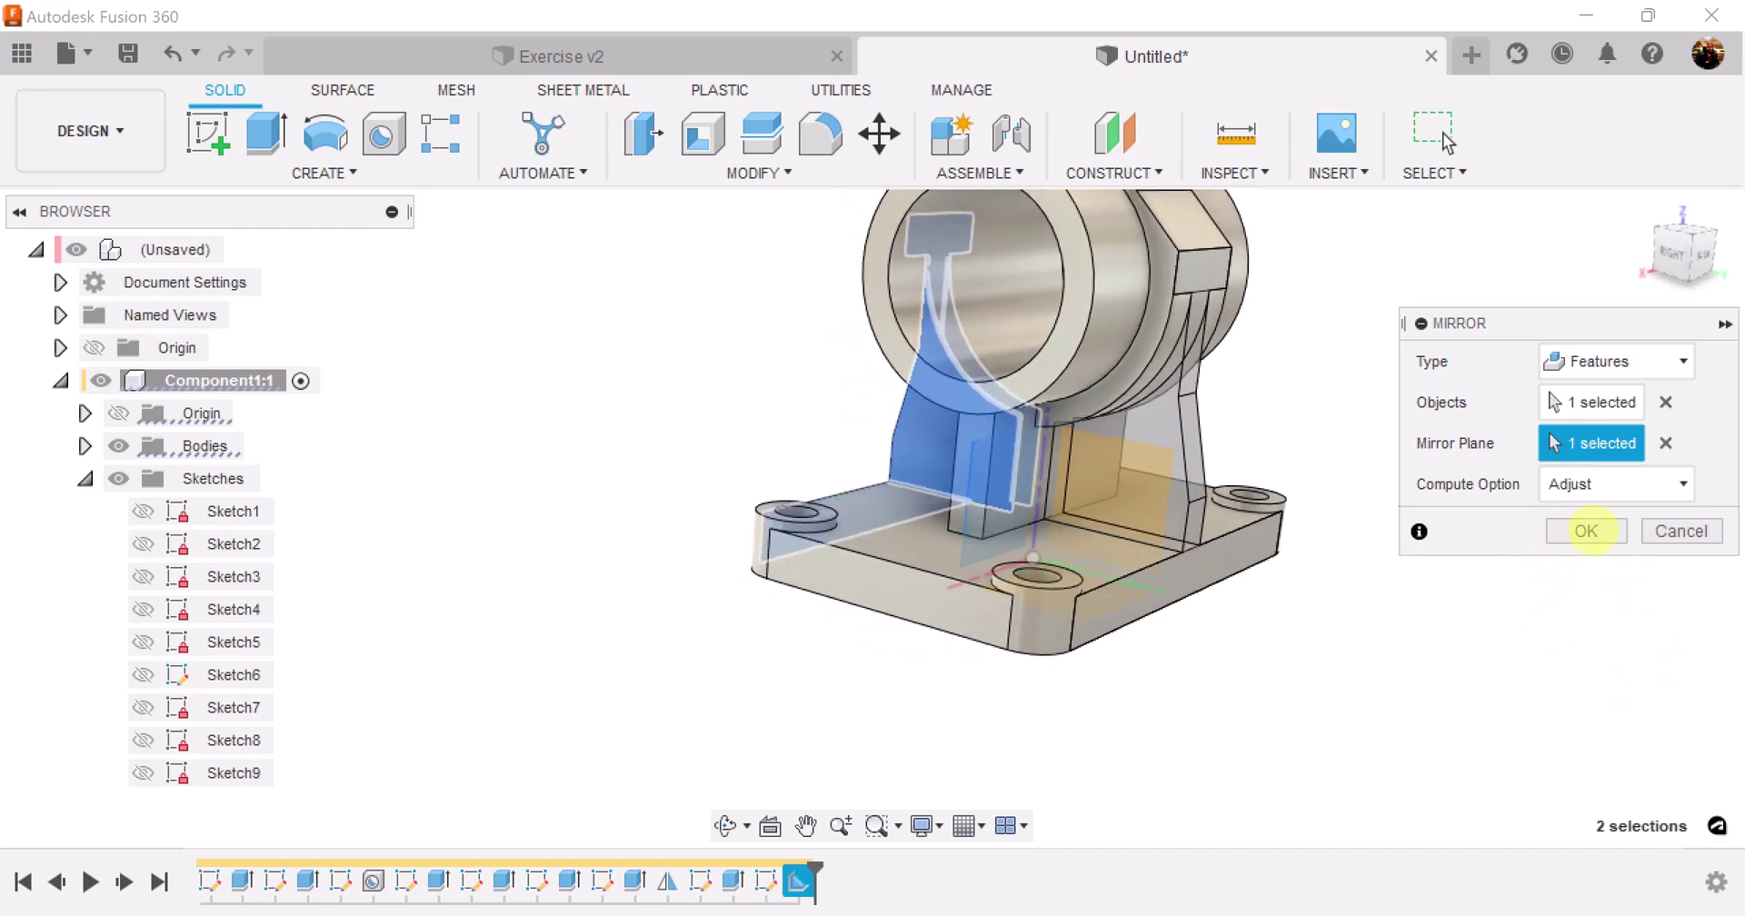
{"action": "left_click", "coordinate": [1587, 531]}
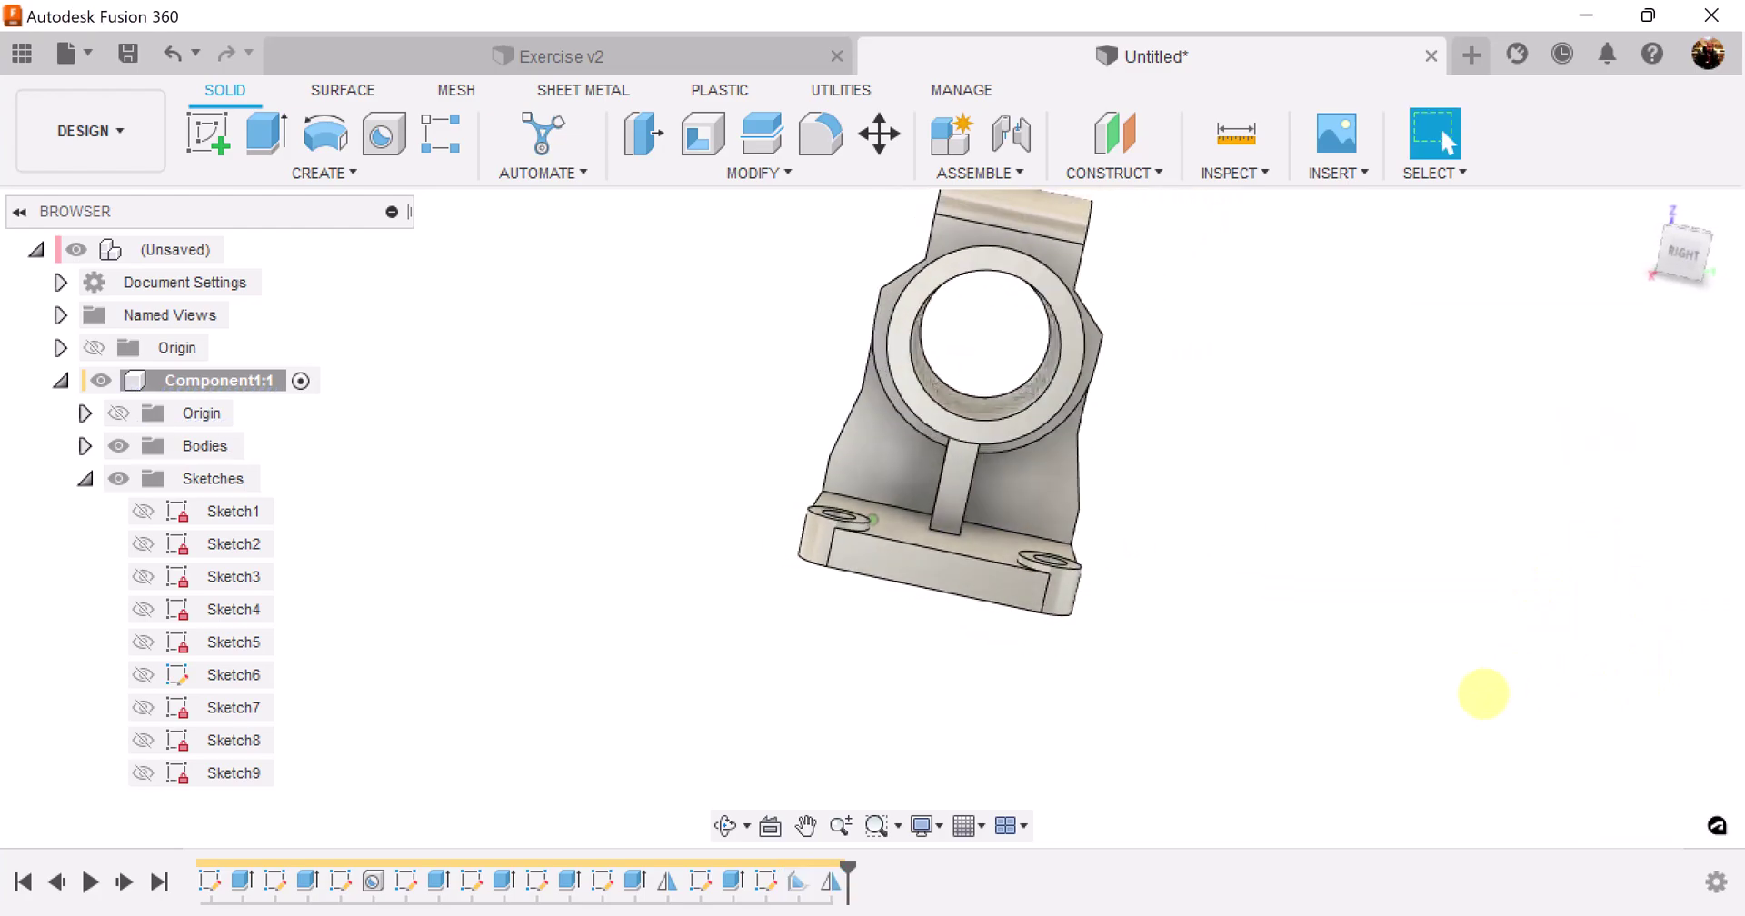
{"action": "middle_click_drag", "start_coordinate": [1483, 693], "coordinate": [1307, 565], "text": "shift"}
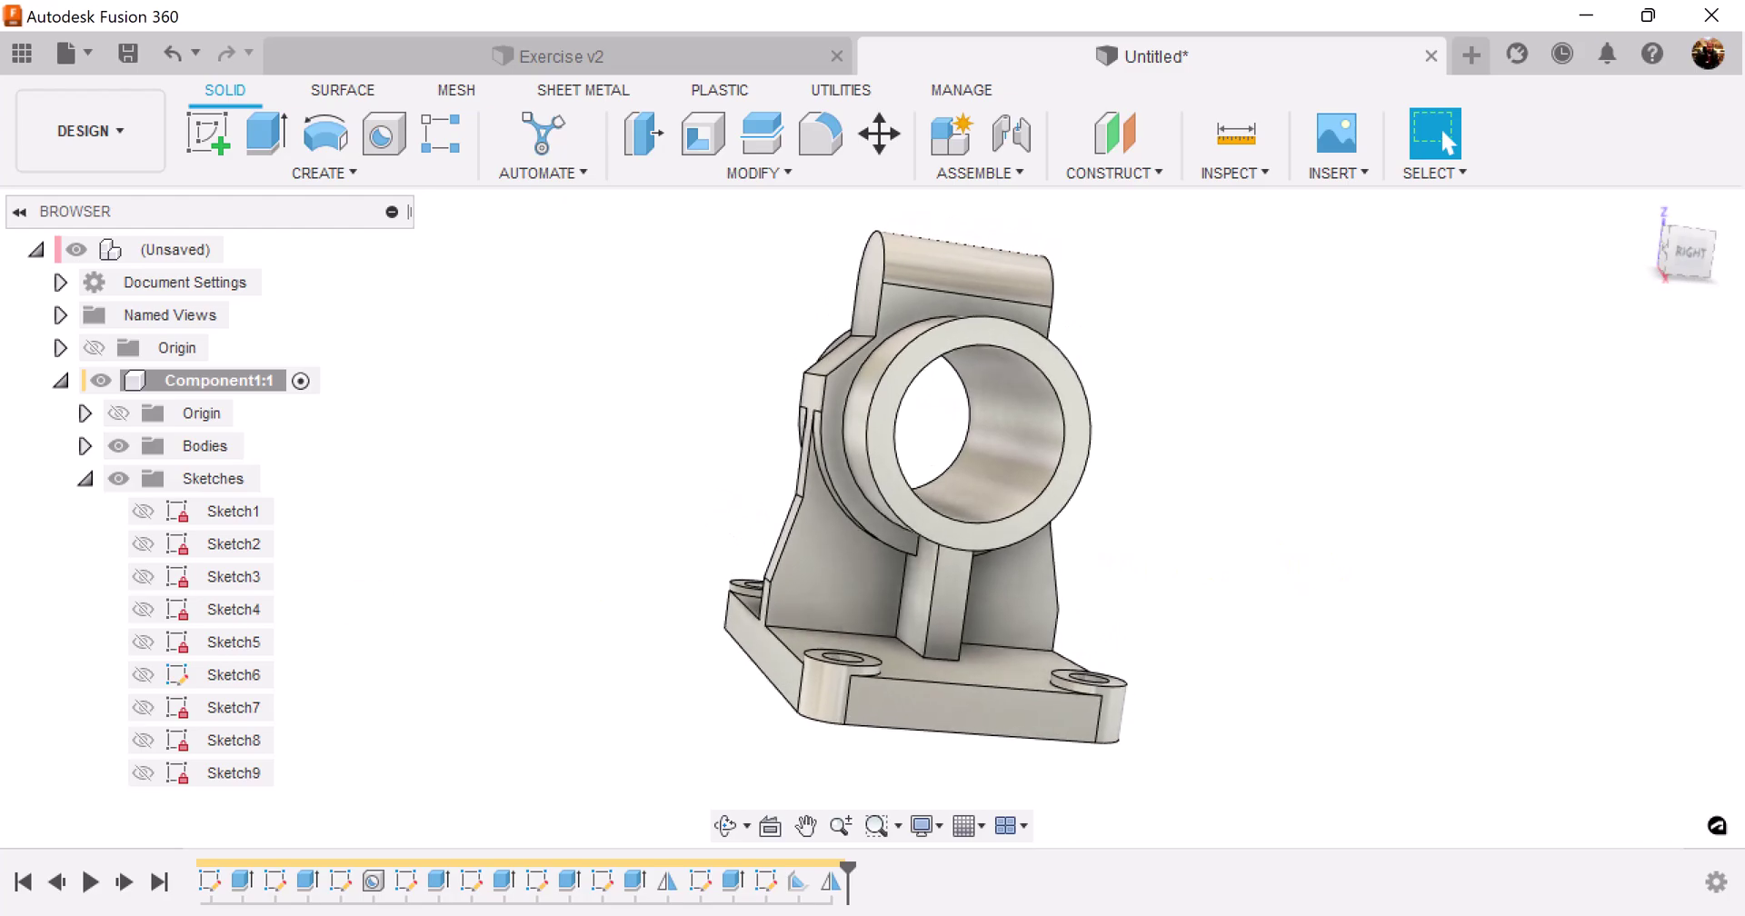
Step: Consult the upper lug in the Exercise v2 design and place a hole at the arc centre of the untitled design's front lug face
{"action": "left_click", "coordinate": [751, 42]}
{"action": "middle_click_drag", "start_coordinate": [1325, 382], "coordinate": [1205, 349], "text": "shift"}
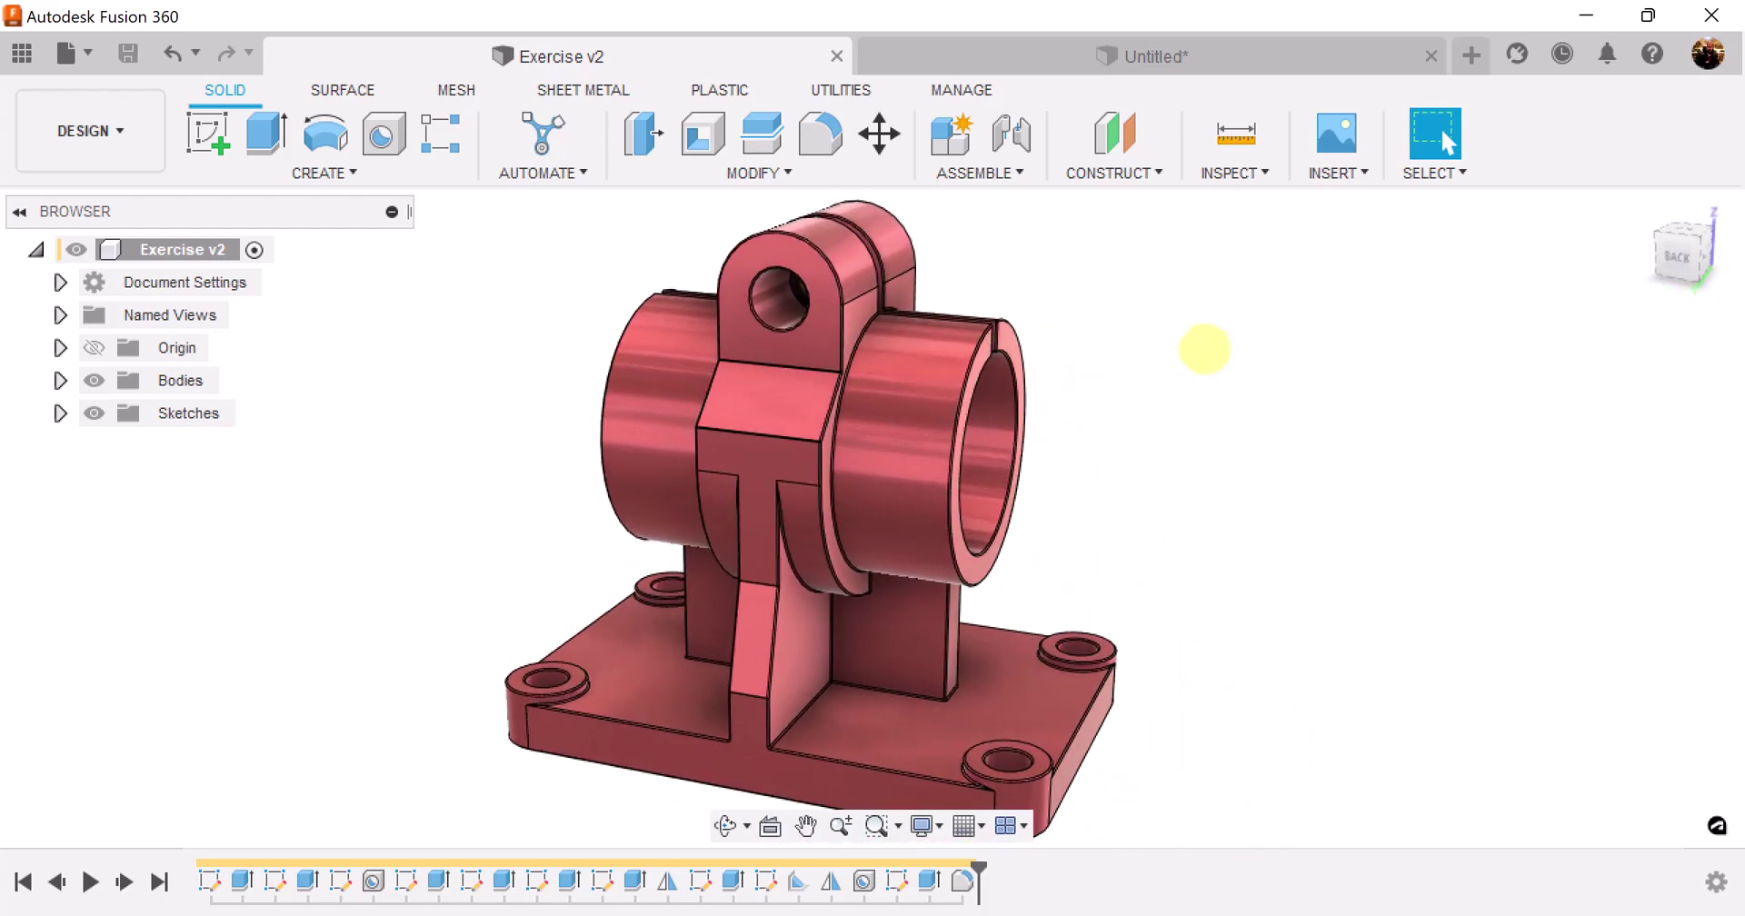
{"action": "left_click", "coordinate": [1216, 57]}
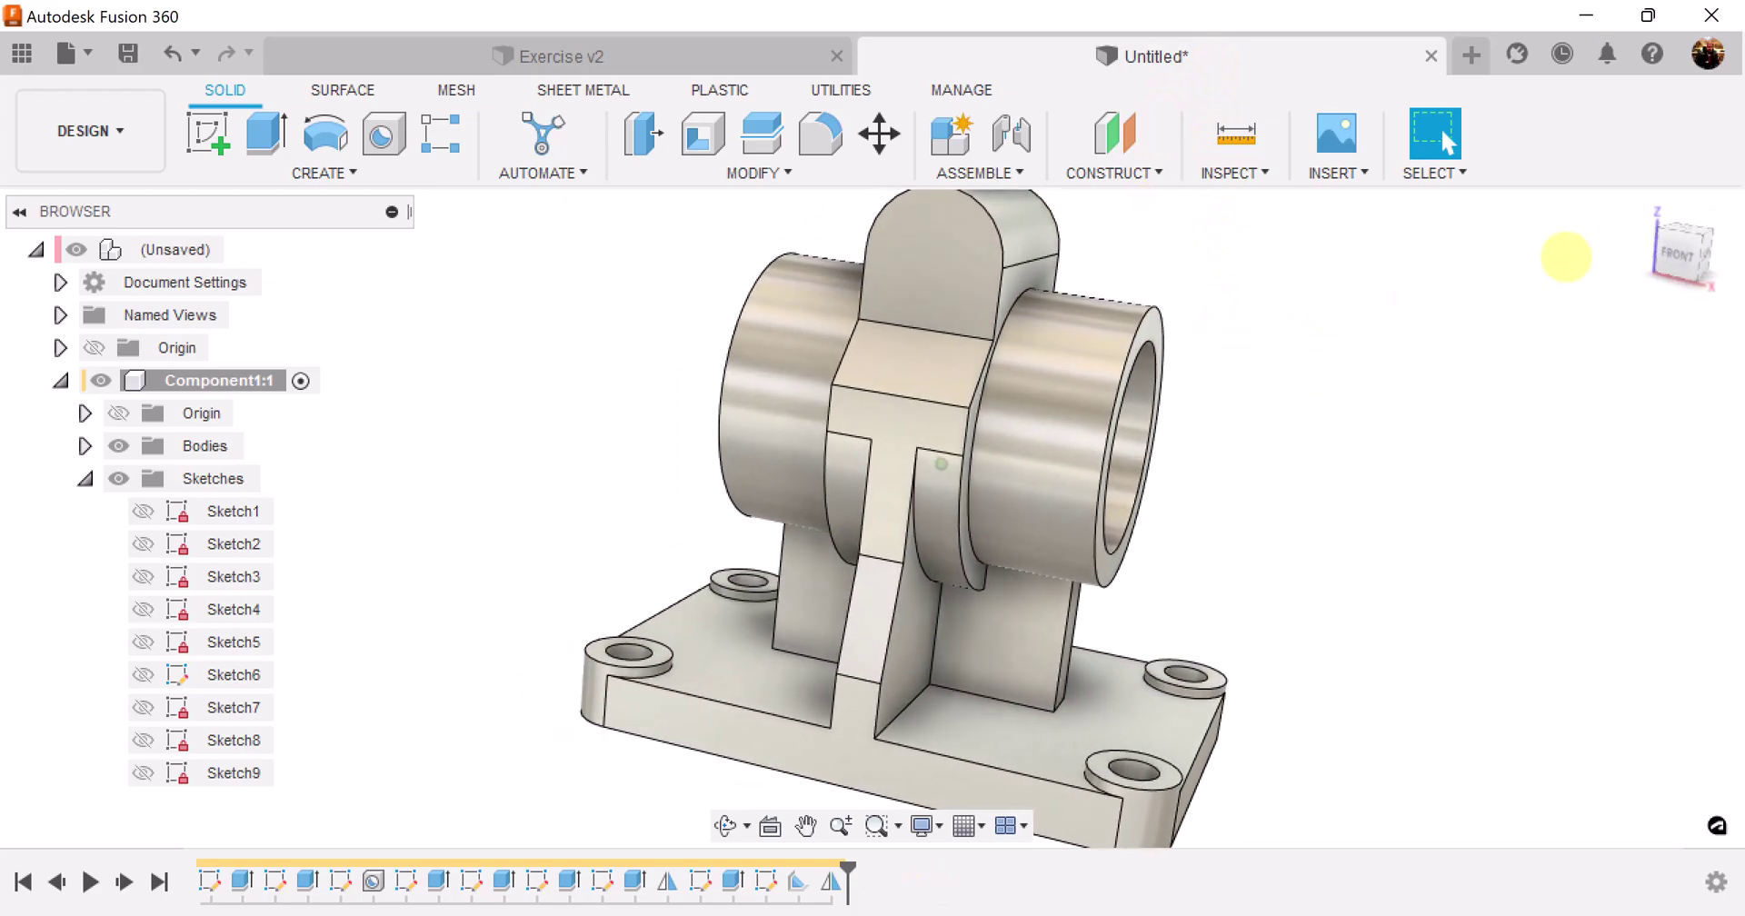
{"action": "left_click", "coordinate": [1680, 253]}
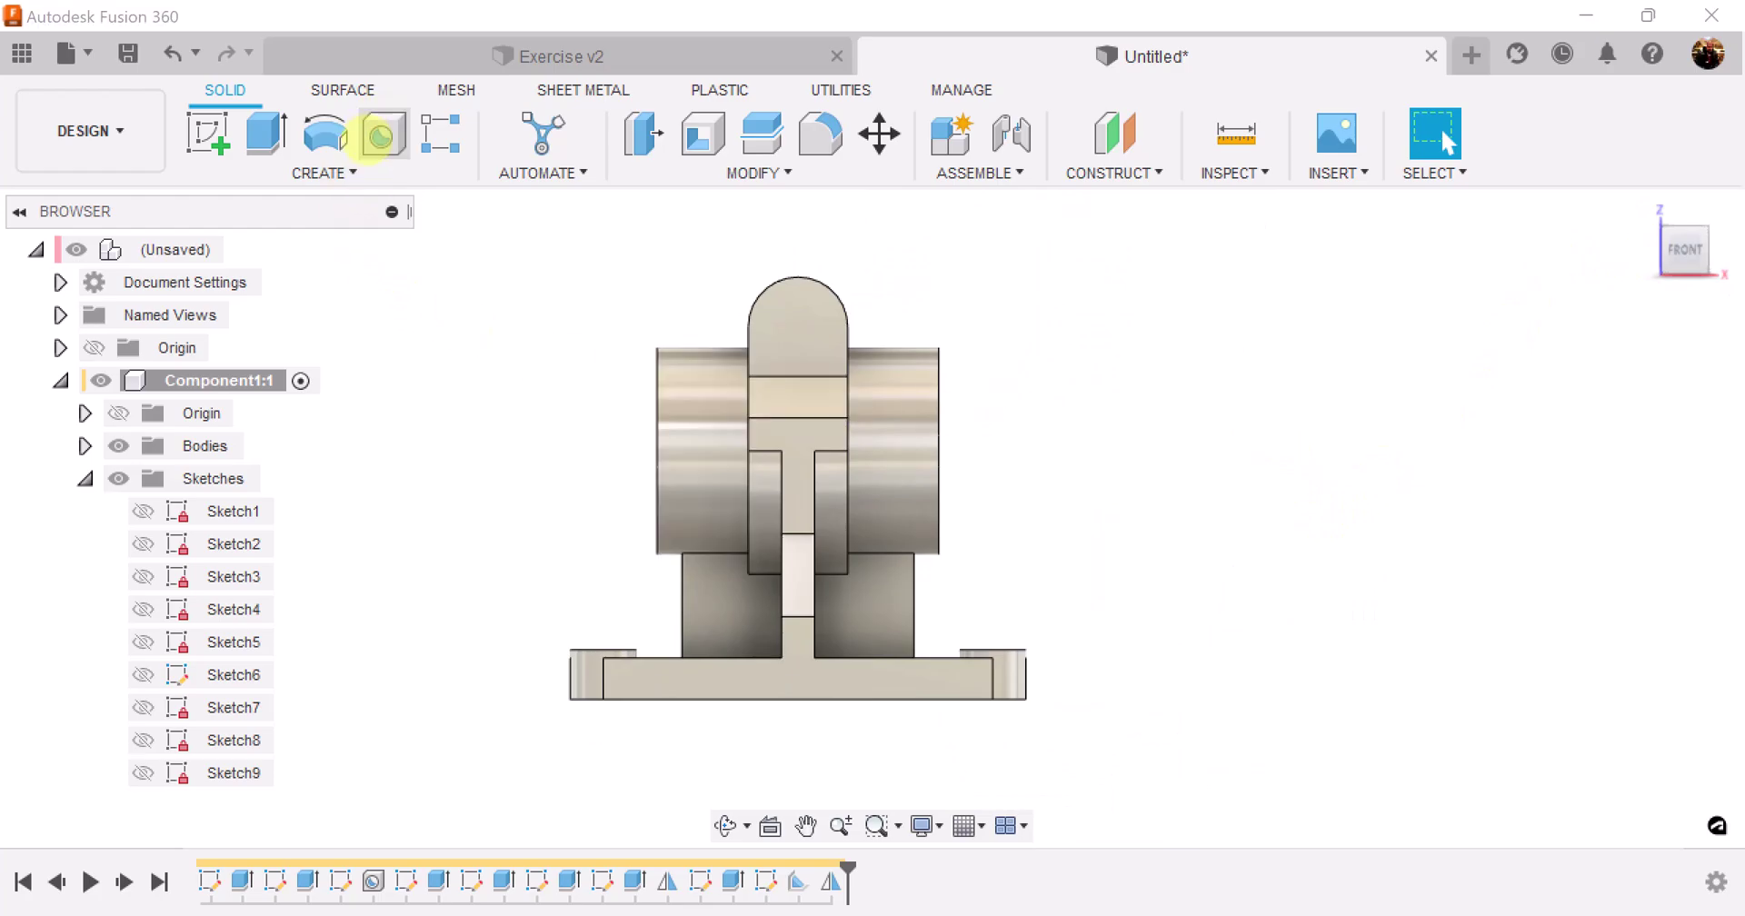
{"action": "left_click", "coordinate": [380, 135]}
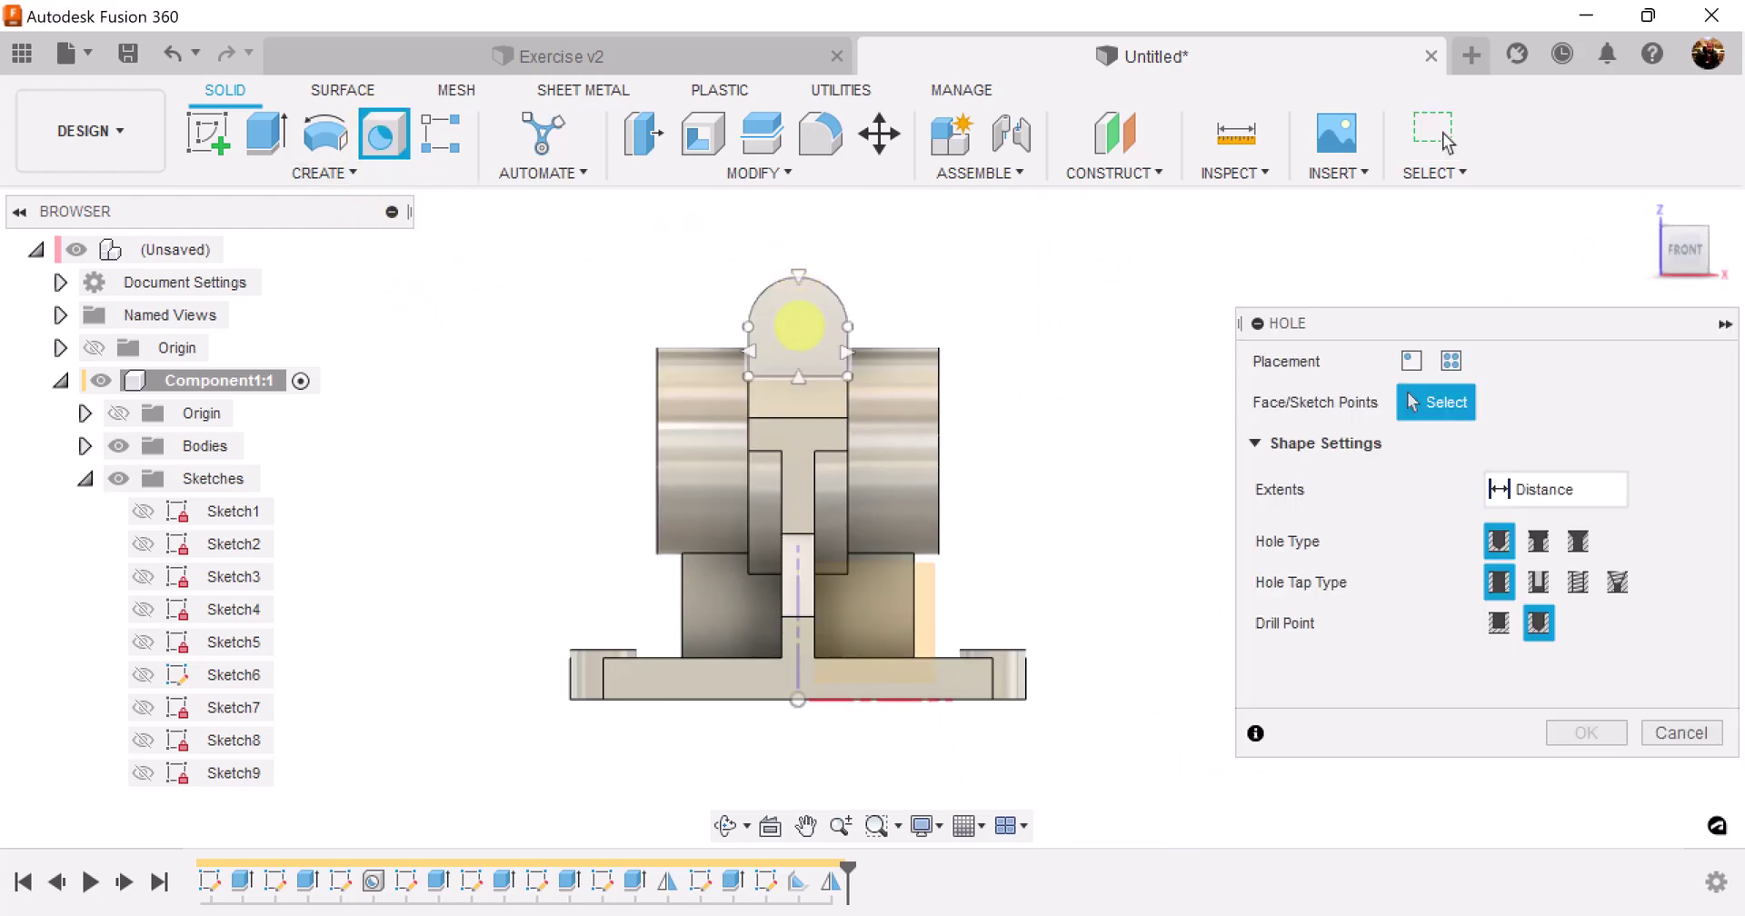
{"action": "left_click", "coordinate": [799, 326]}
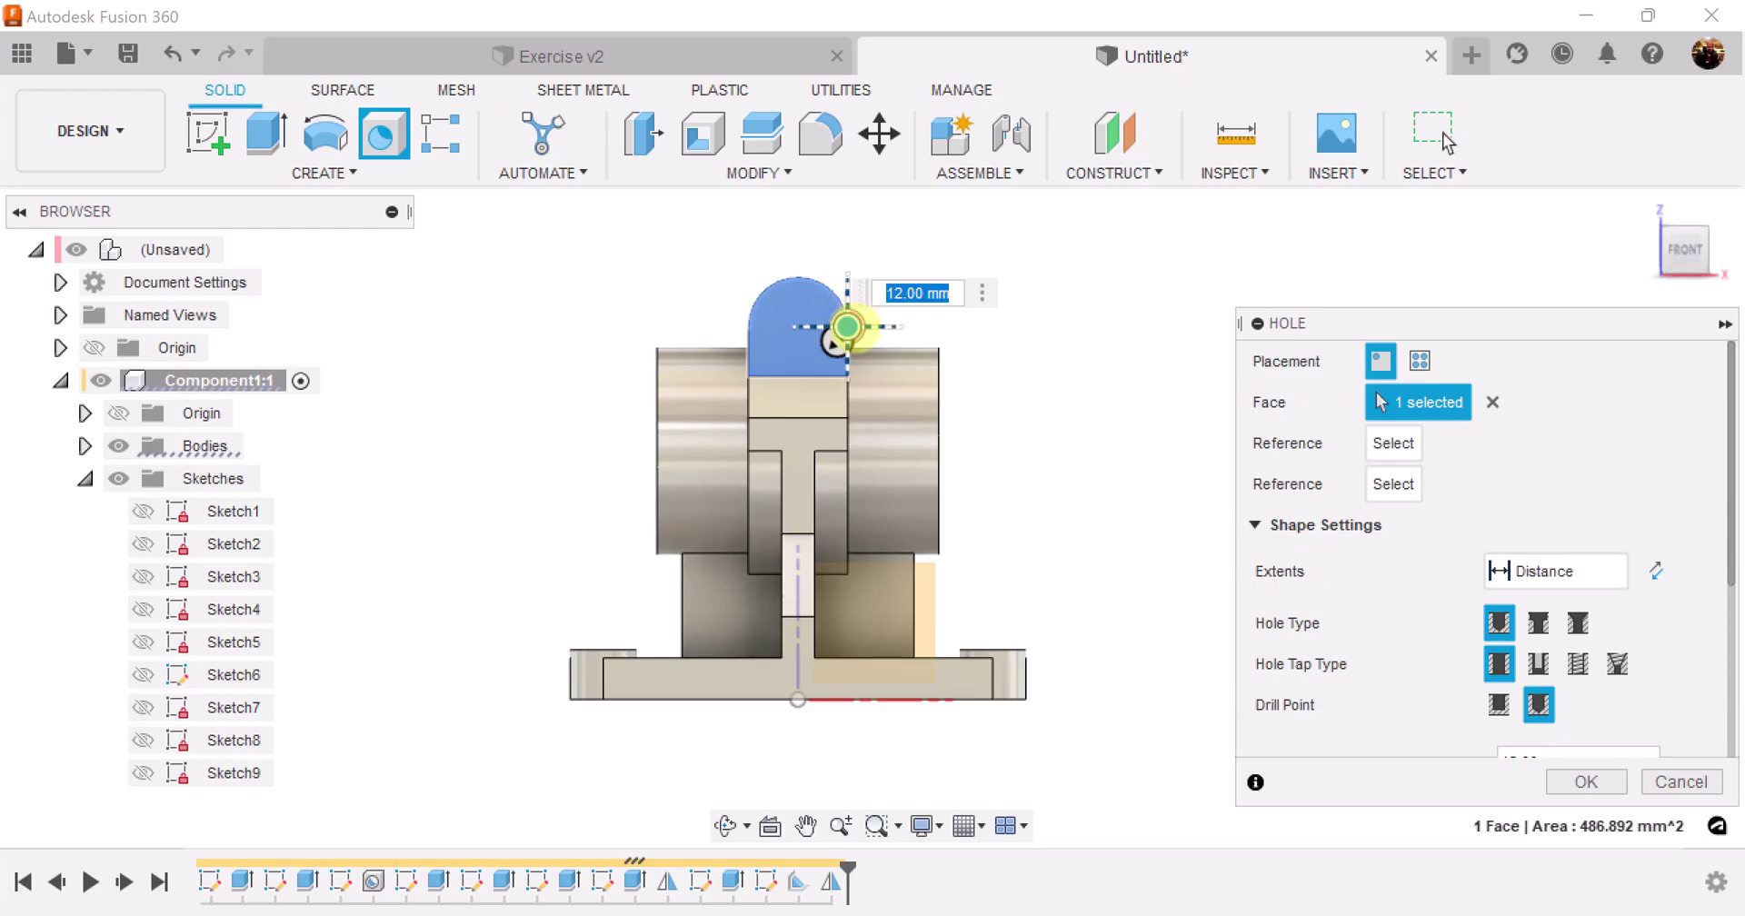
{"action": "left_click_drag", "start_coordinate": [830, 342], "coordinate": [780, 340]}
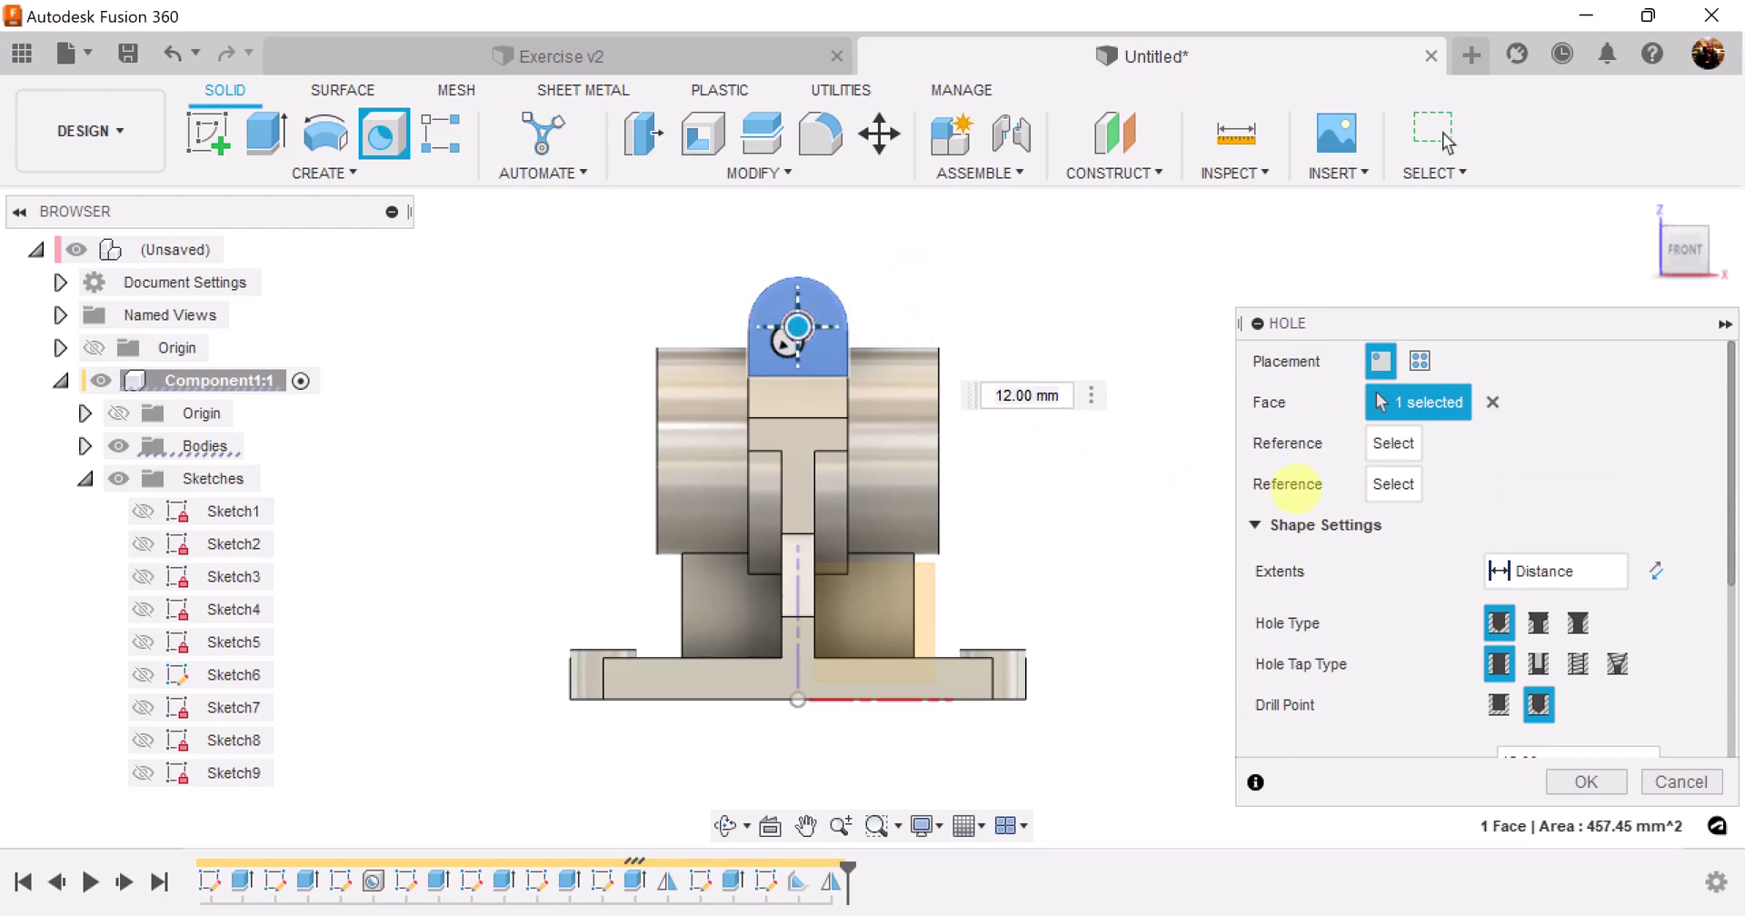
Step: Set the lug hole's extent to All and its diameter to 11 mm, and create the hole
{"action": "scroll", "coordinate": [1645, 508], "scroll_direction": "down", "scroll_amount": 3}
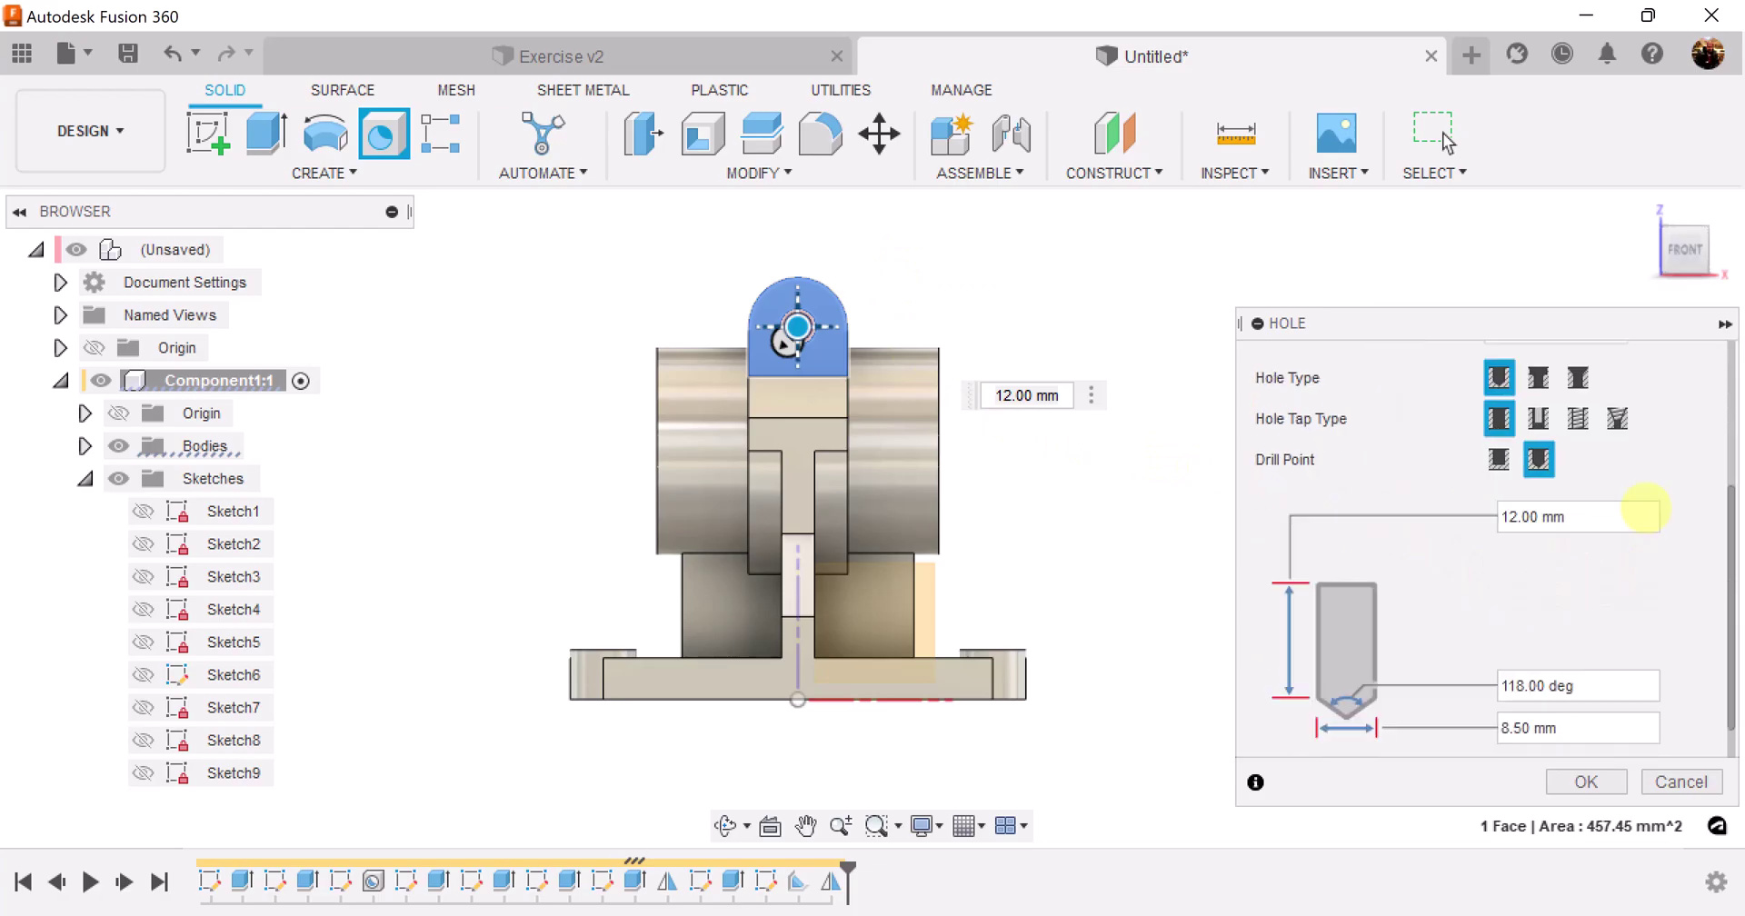
{"action": "scroll", "coordinate": [1616, 568], "scroll_direction": "down", "scroll_amount": 1}
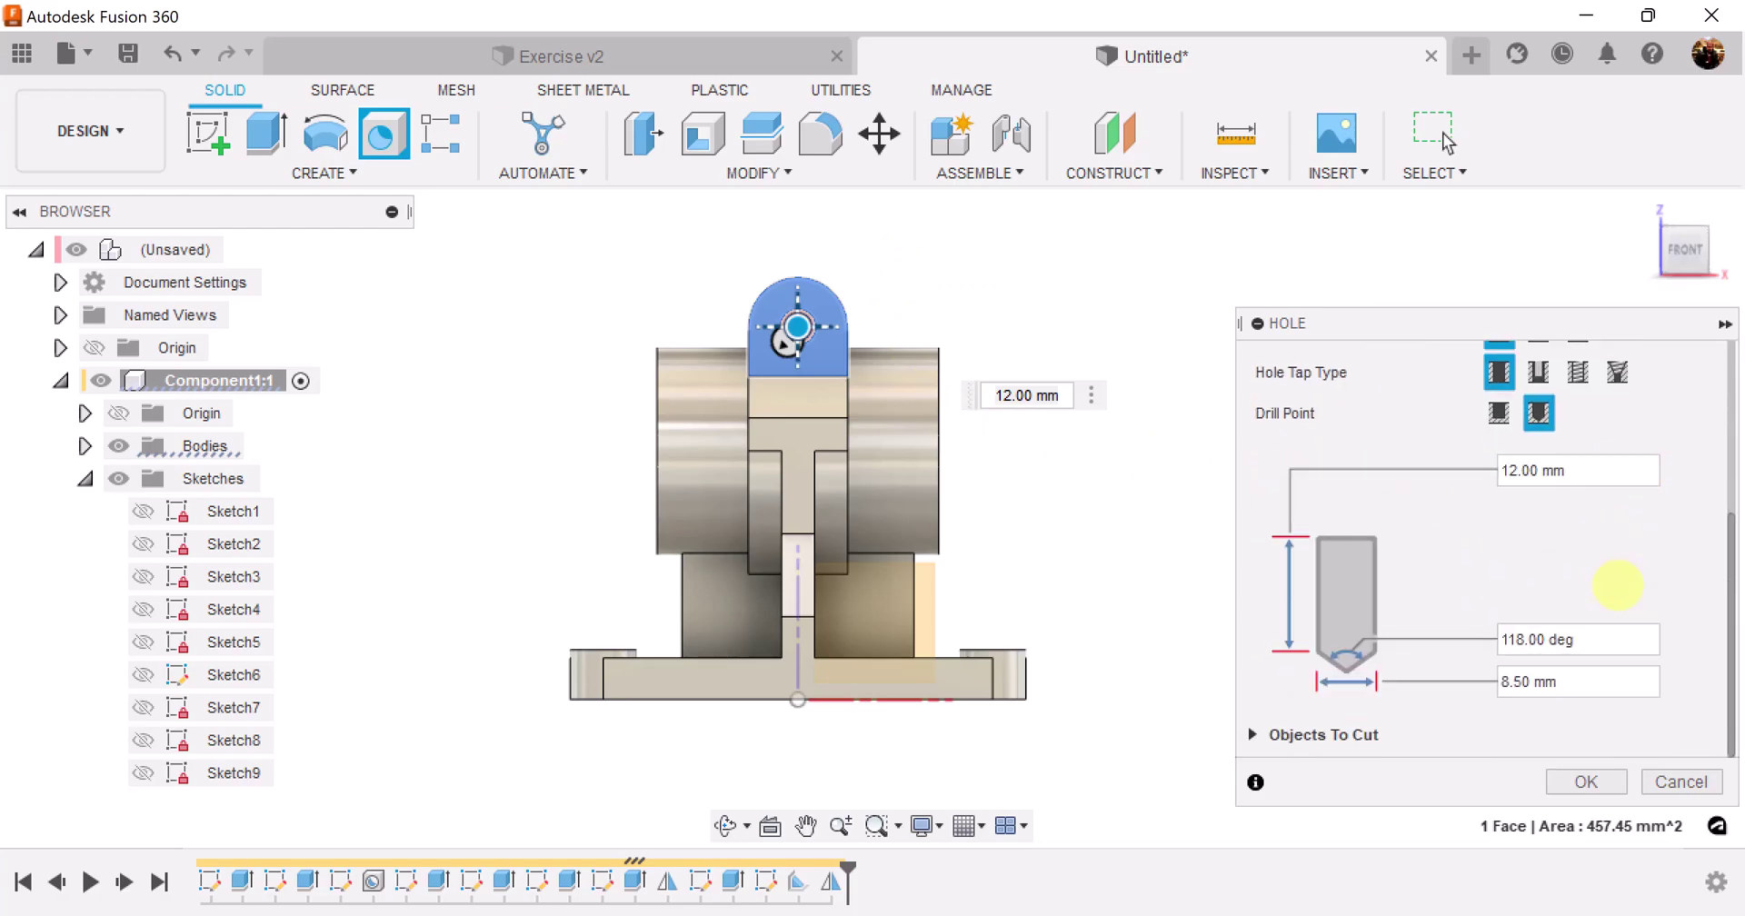
{"action": "scroll", "coordinate": [1623, 537], "scroll_direction": "up", "scroll_amount": 1}
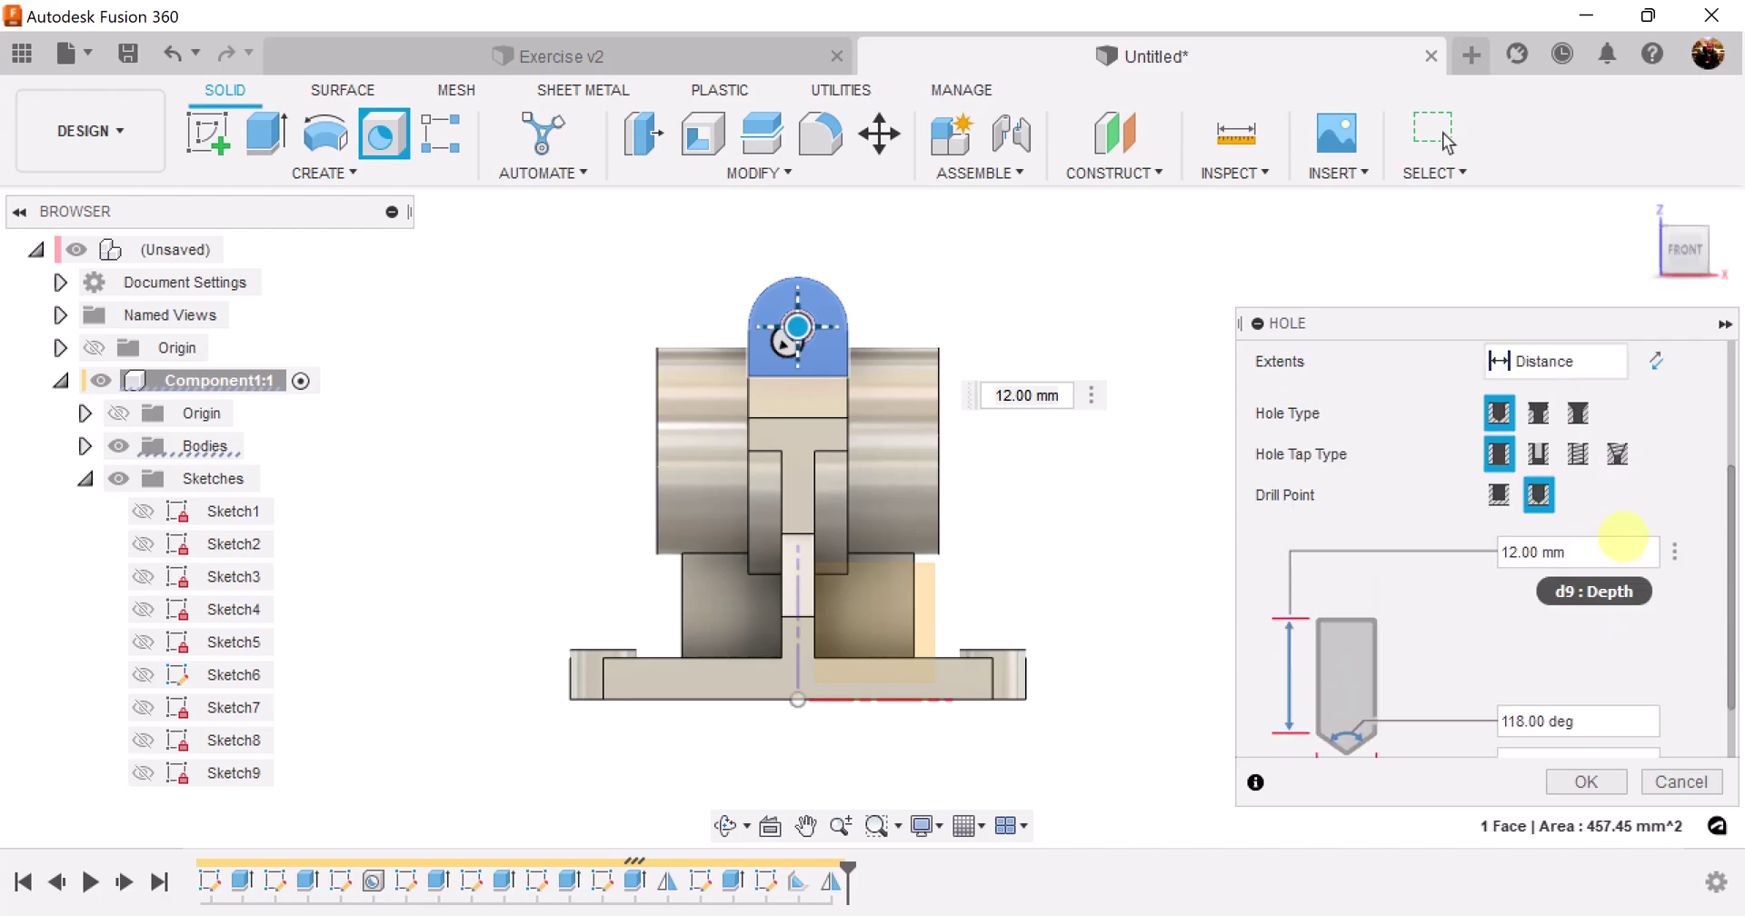
{"action": "left_click", "coordinate": [1596, 361]}
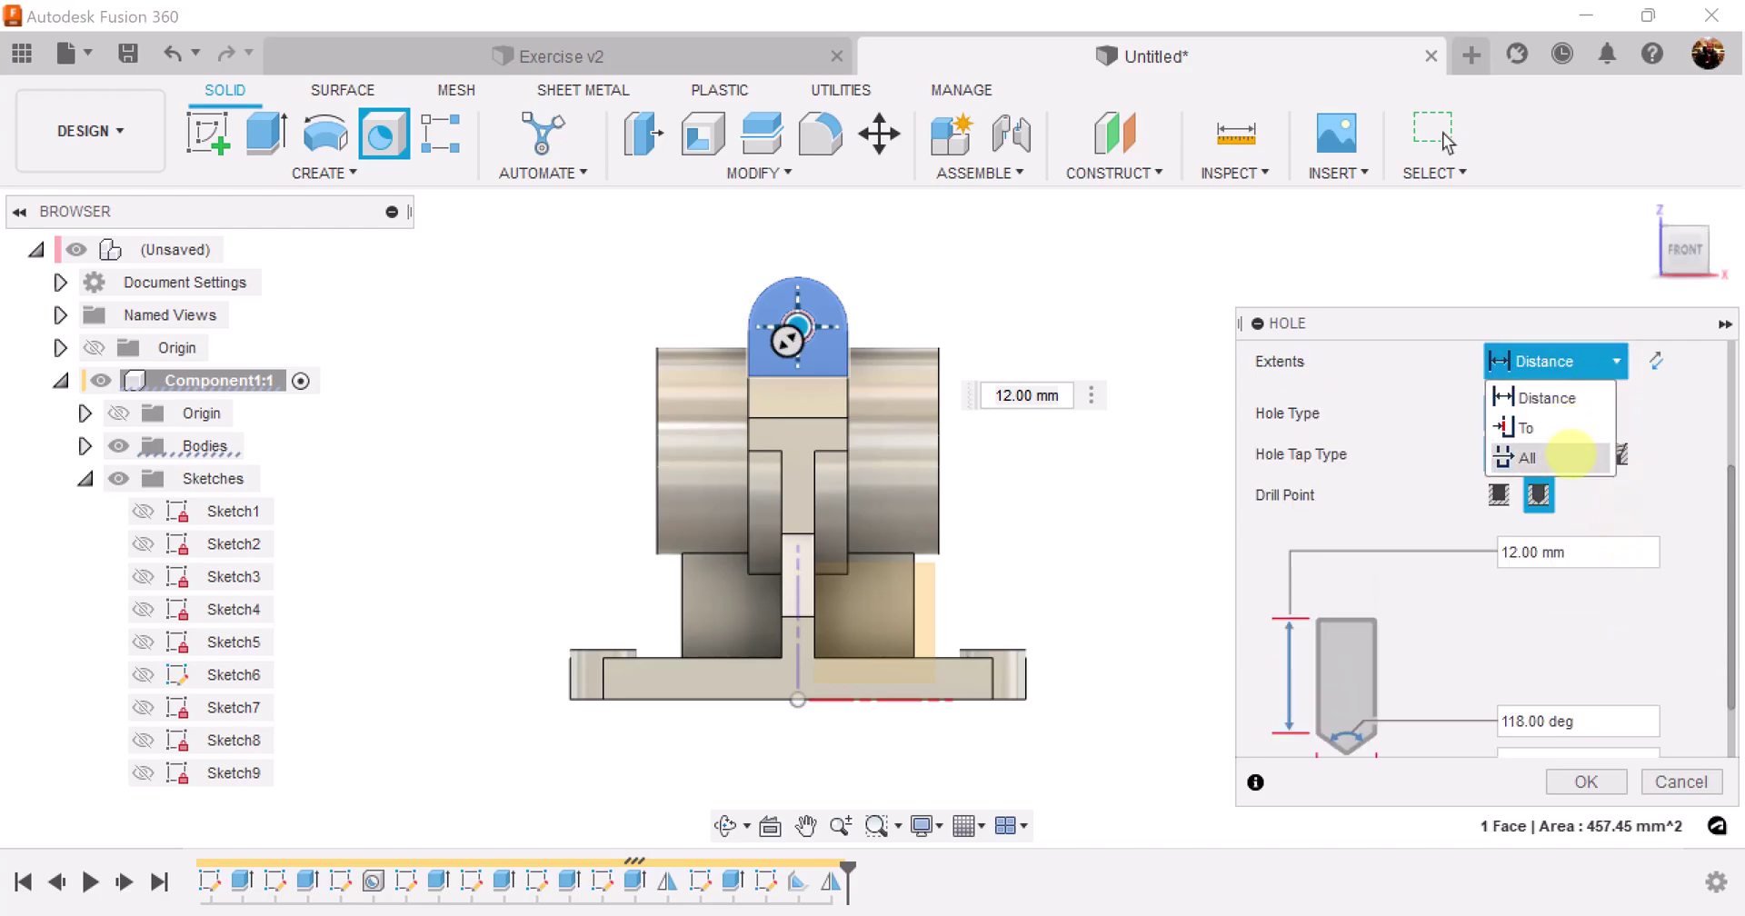
{"action": "left_click", "coordinate": [1577, 457]}
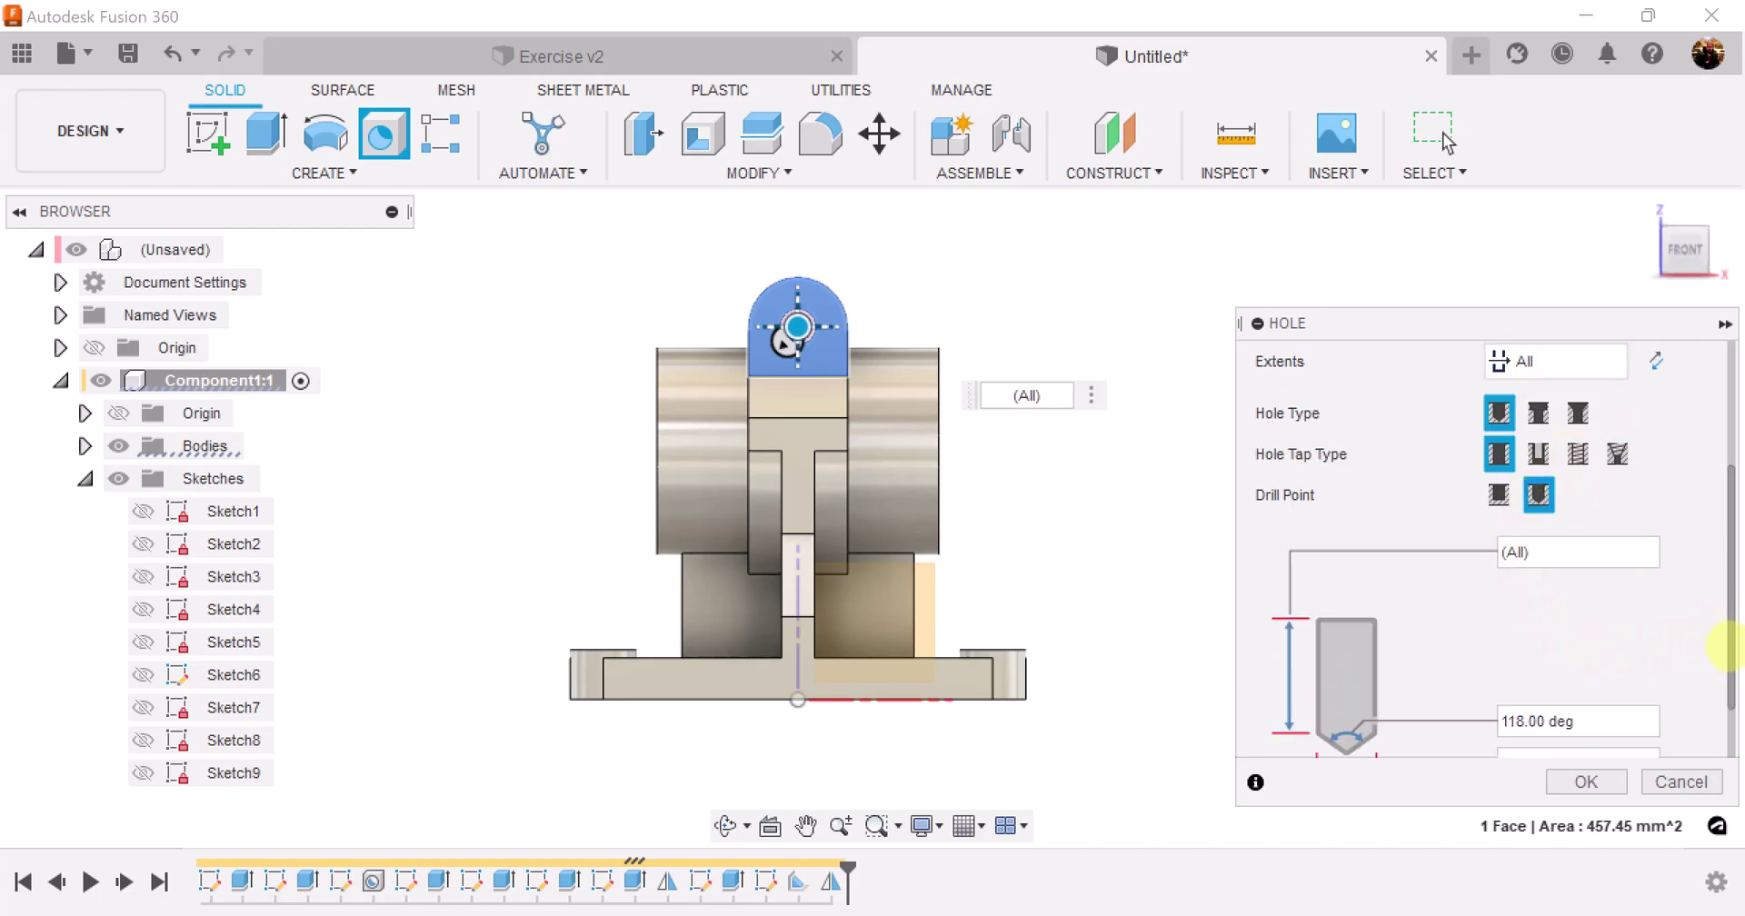
{"action": "left_click_drag", "start_coordinate": [1730, 645], "coordinate": [1730, 732]}
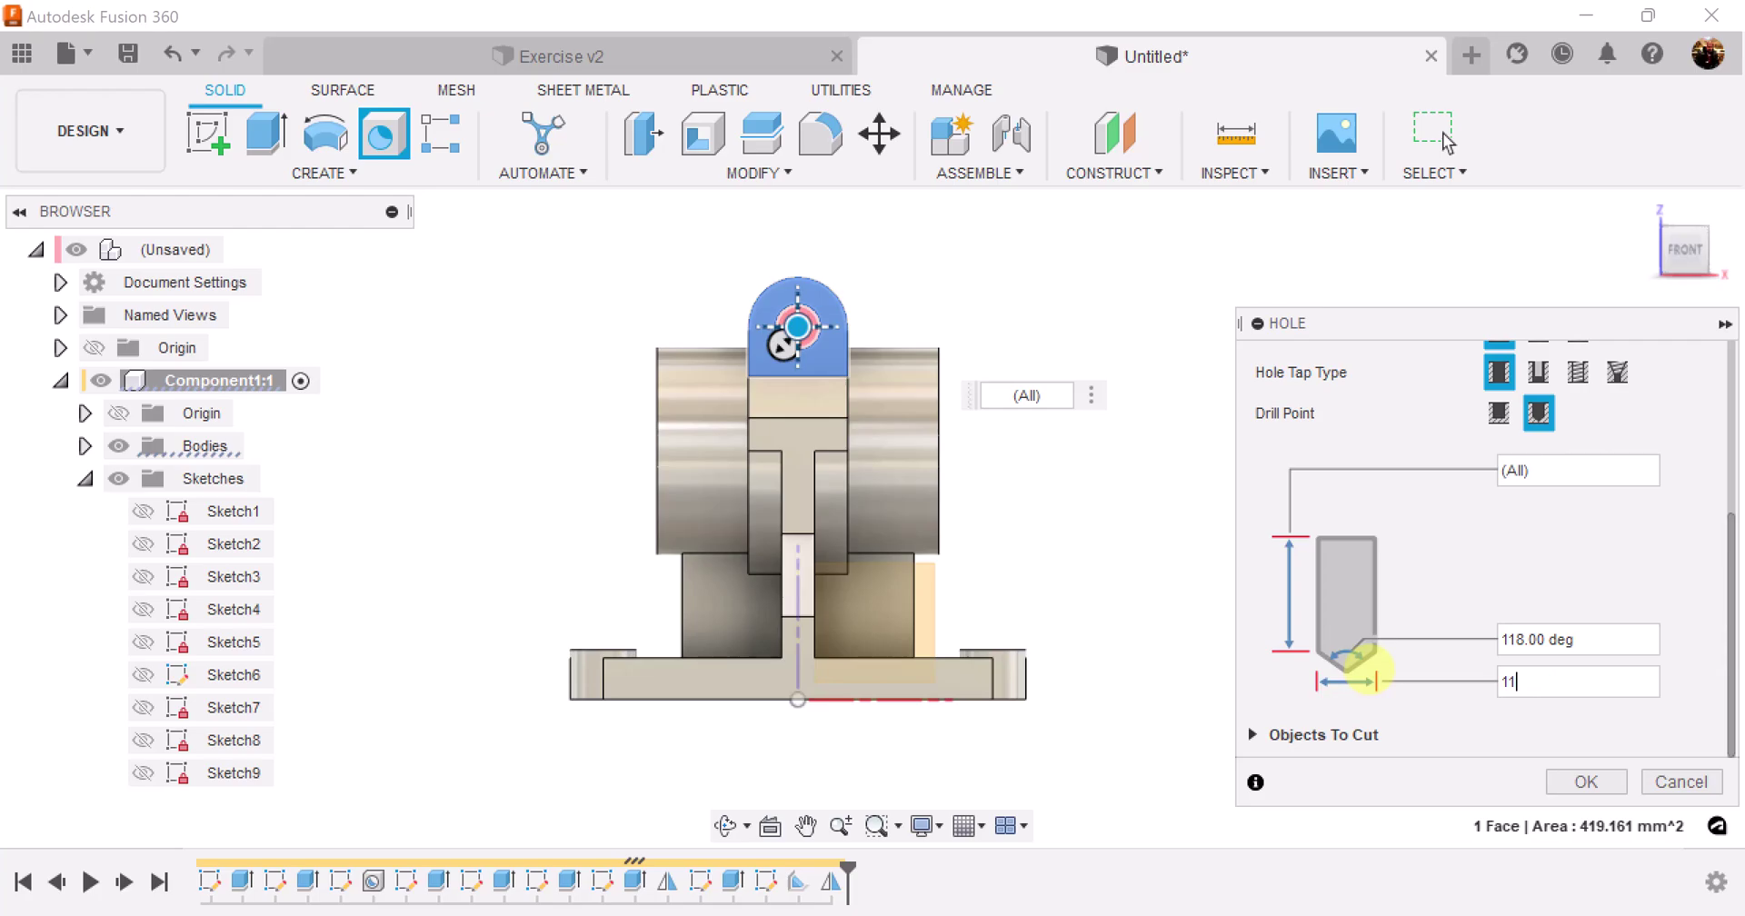
{"action": "middle_click_drag", "start_coordinate": [799, 479], "coordinate": [1580, 780], "text": "shift"}
{"action": "left_click", "coordinate": [1586, 782]}
{"action": "middle_click_drag", "start_coordinate": [1046, 439], "coordinate": [1114, 399], "text": "shift"}
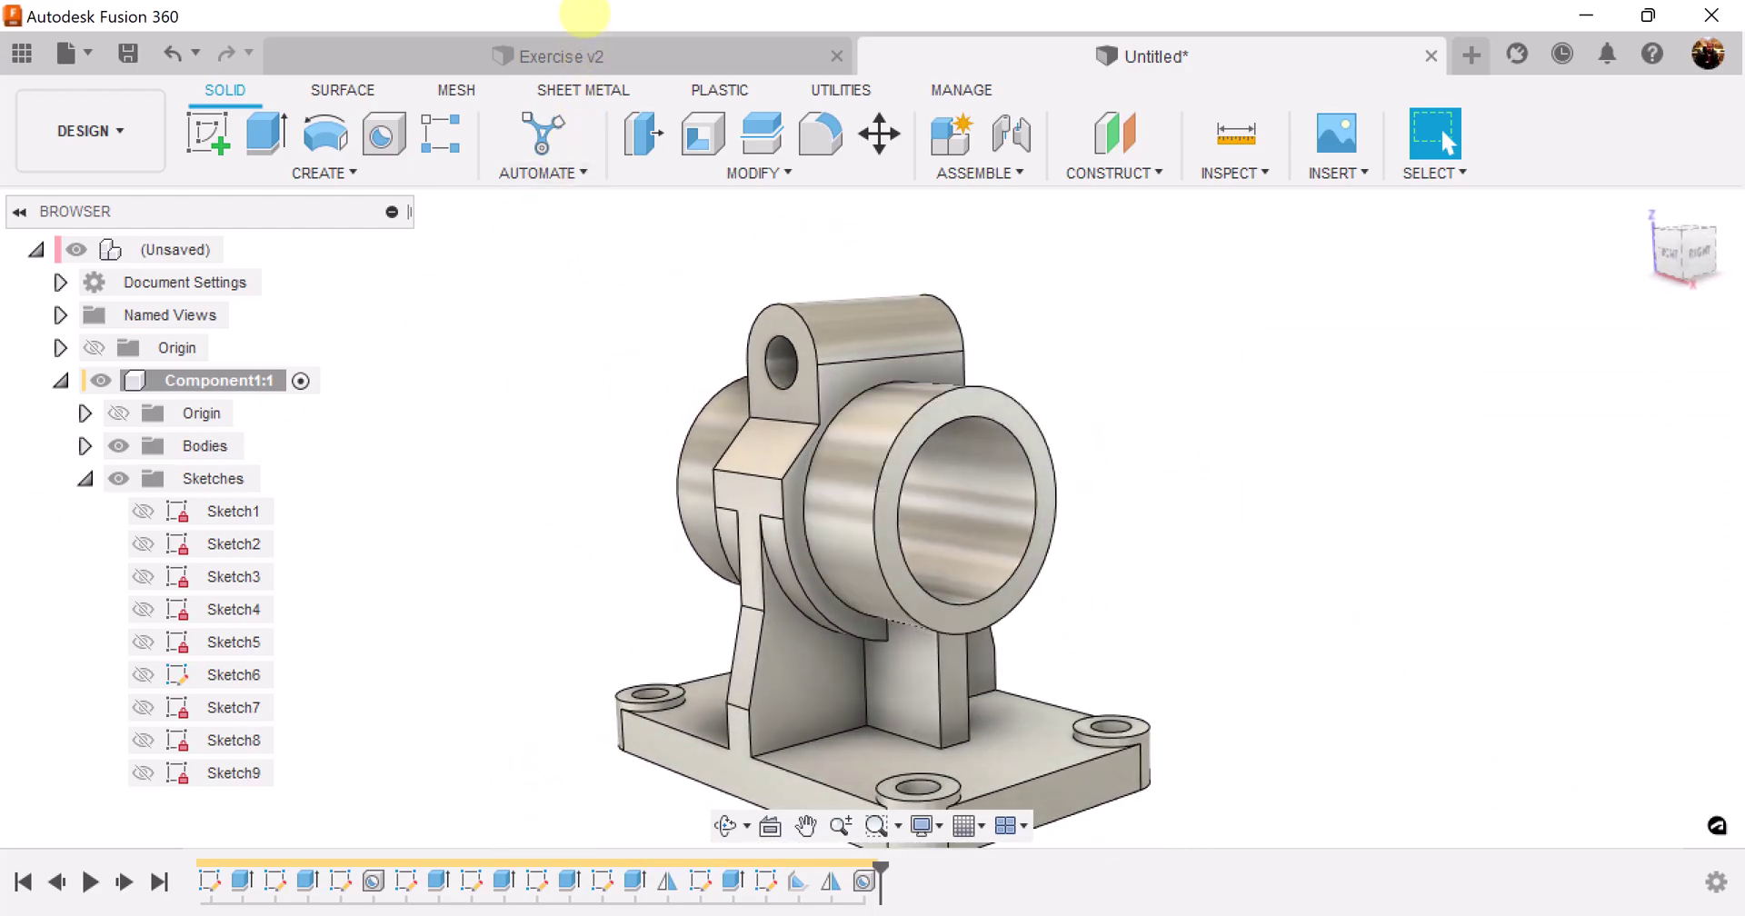
Step: Consult the clamp slot in the Exercise v2 design and start a sketch on the YZ plane of the untitled design
{"action": "left_click", "coordinate": [625, 56]}
{"action": "middle_click_drag", "start_coordinate": [1079, 300], "coordinate": [1297, 51], "text": "shift"}
{"action": "left_click", "coordinate": [1305, 53]}
{"action": "middle_click_drag", "start_coordinate": [1101, 431], "coordinate": [476, 291], "text": "shift"}
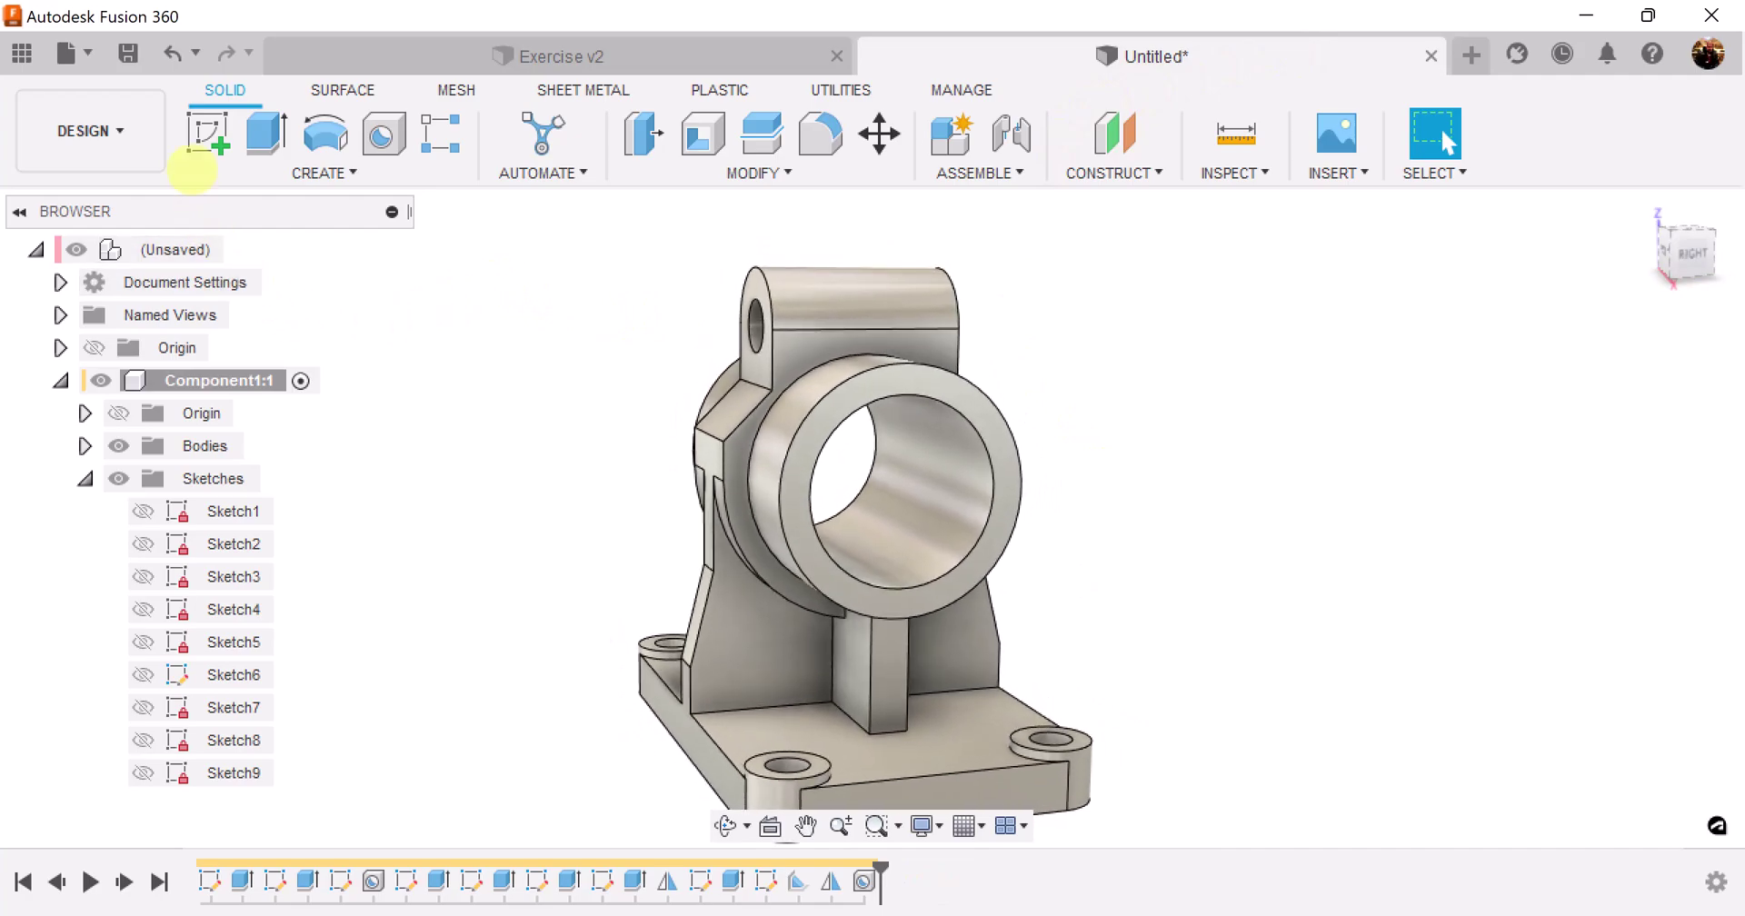
{"action": "left_click", "coordinate": [208, 133]}
{"action": "middle_click_drag", "start_coordinate": [298, 340], "coordinate": [1688, 264], "text": "shift"}
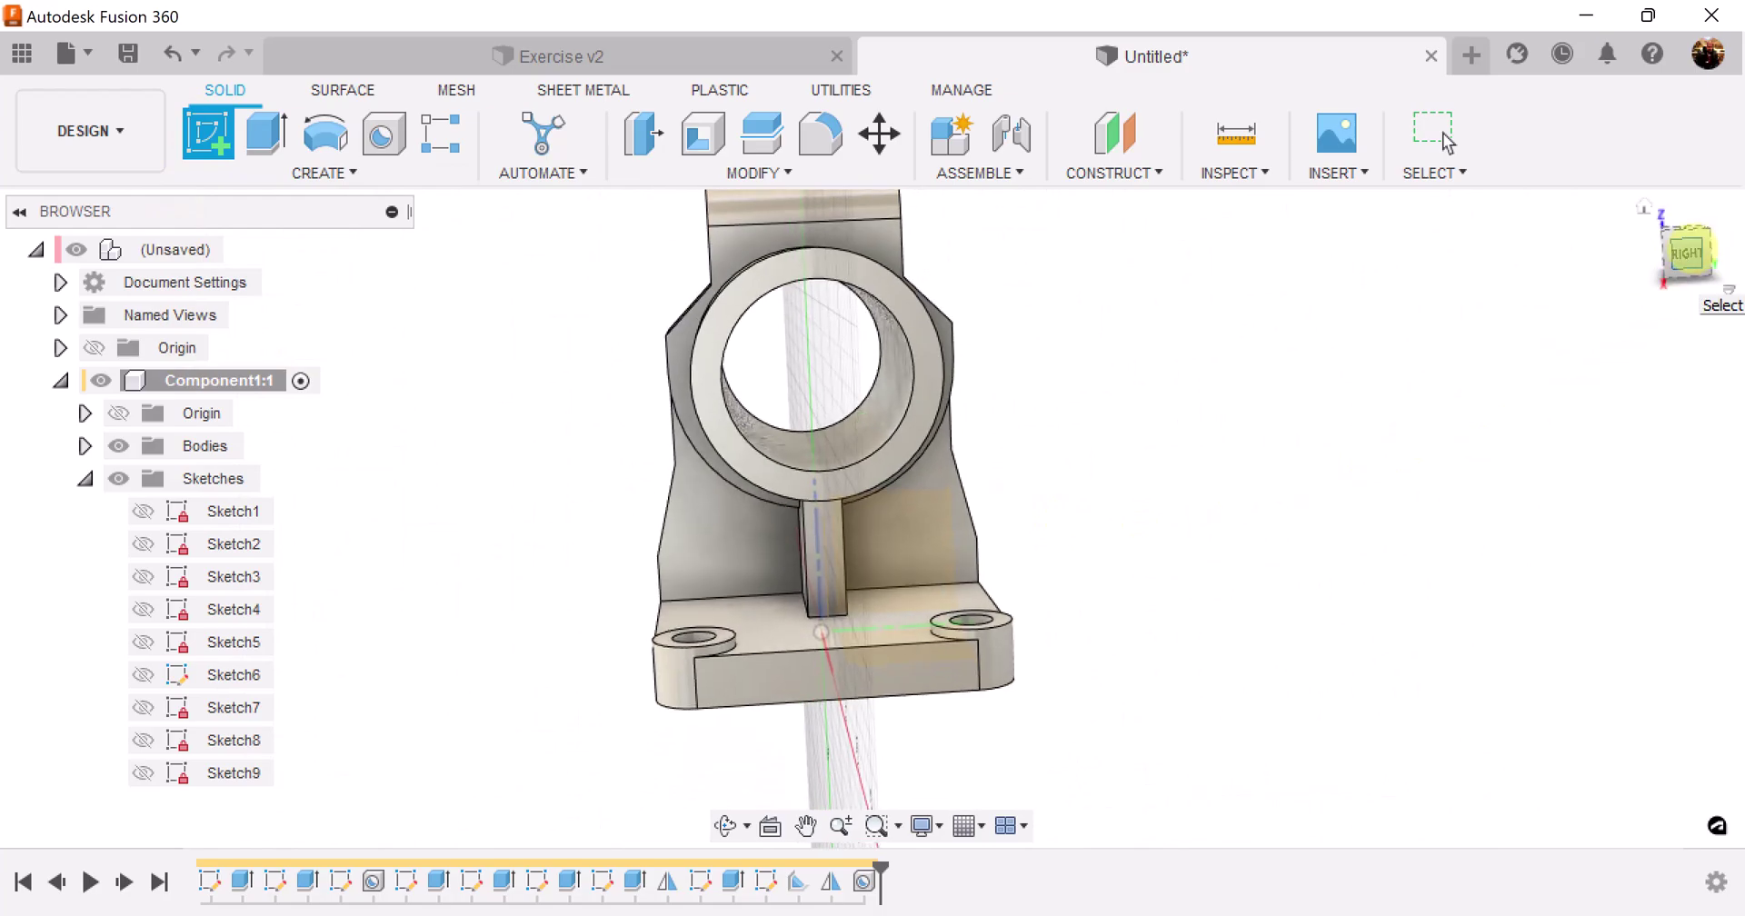
{"action": "left_click", "coordinate": [1688, 259]}
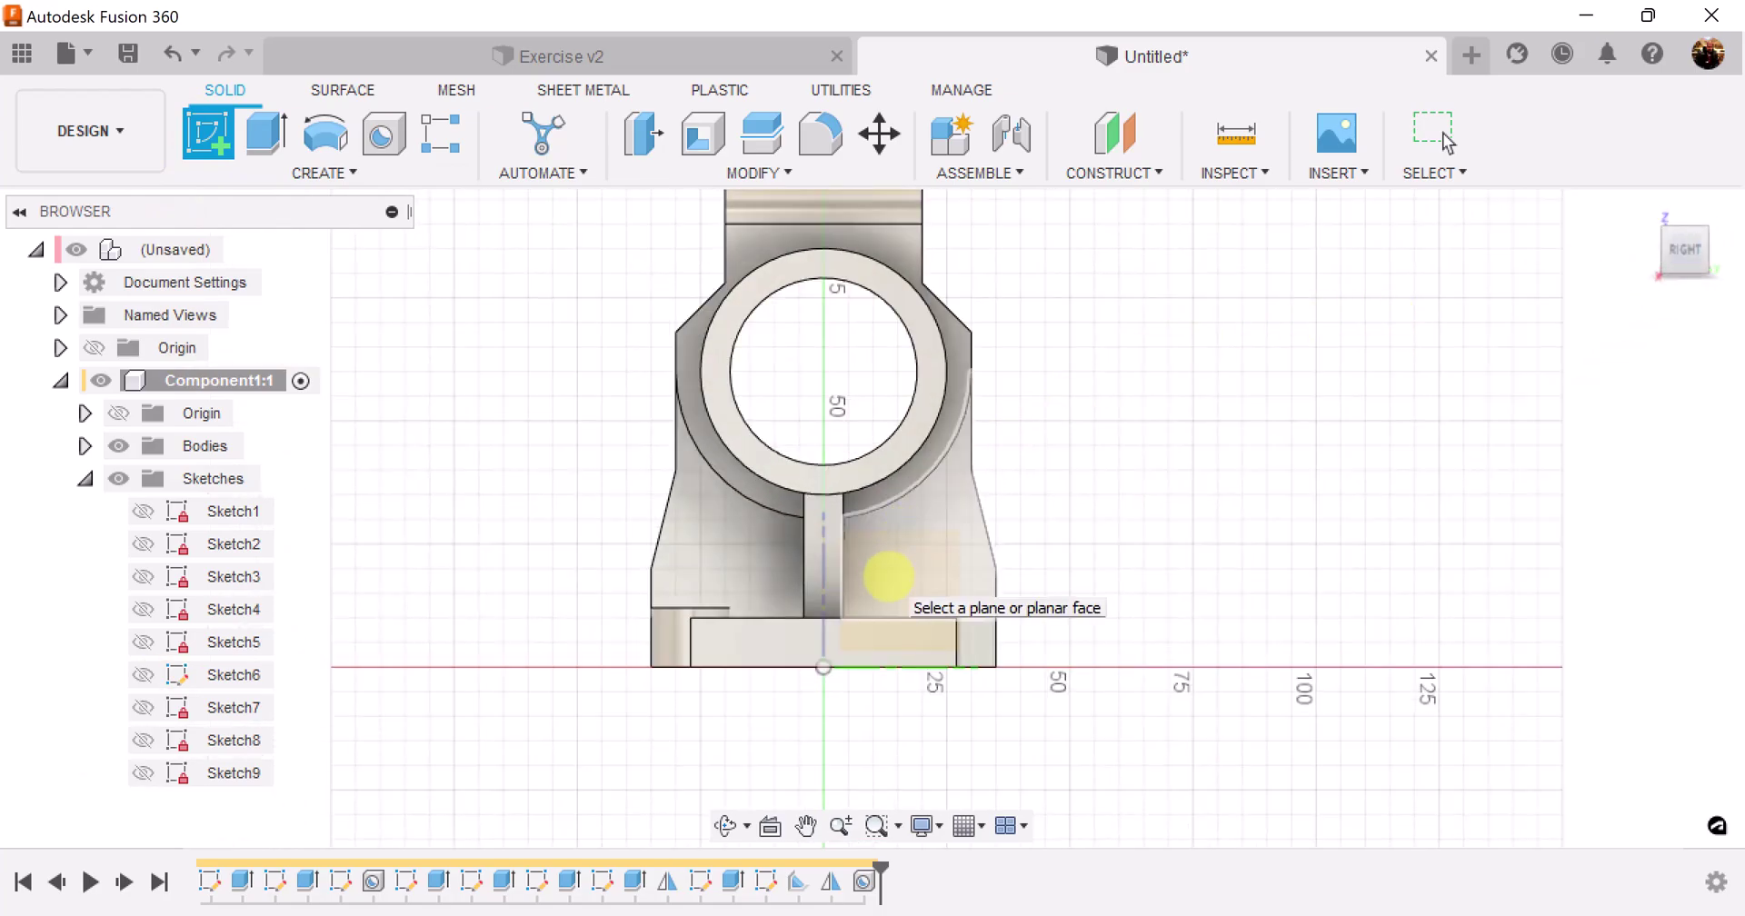
{"action": "left_click", "coordinate": [888, 577]}
{"action": "left_click", "coordinate": [944, 669]}
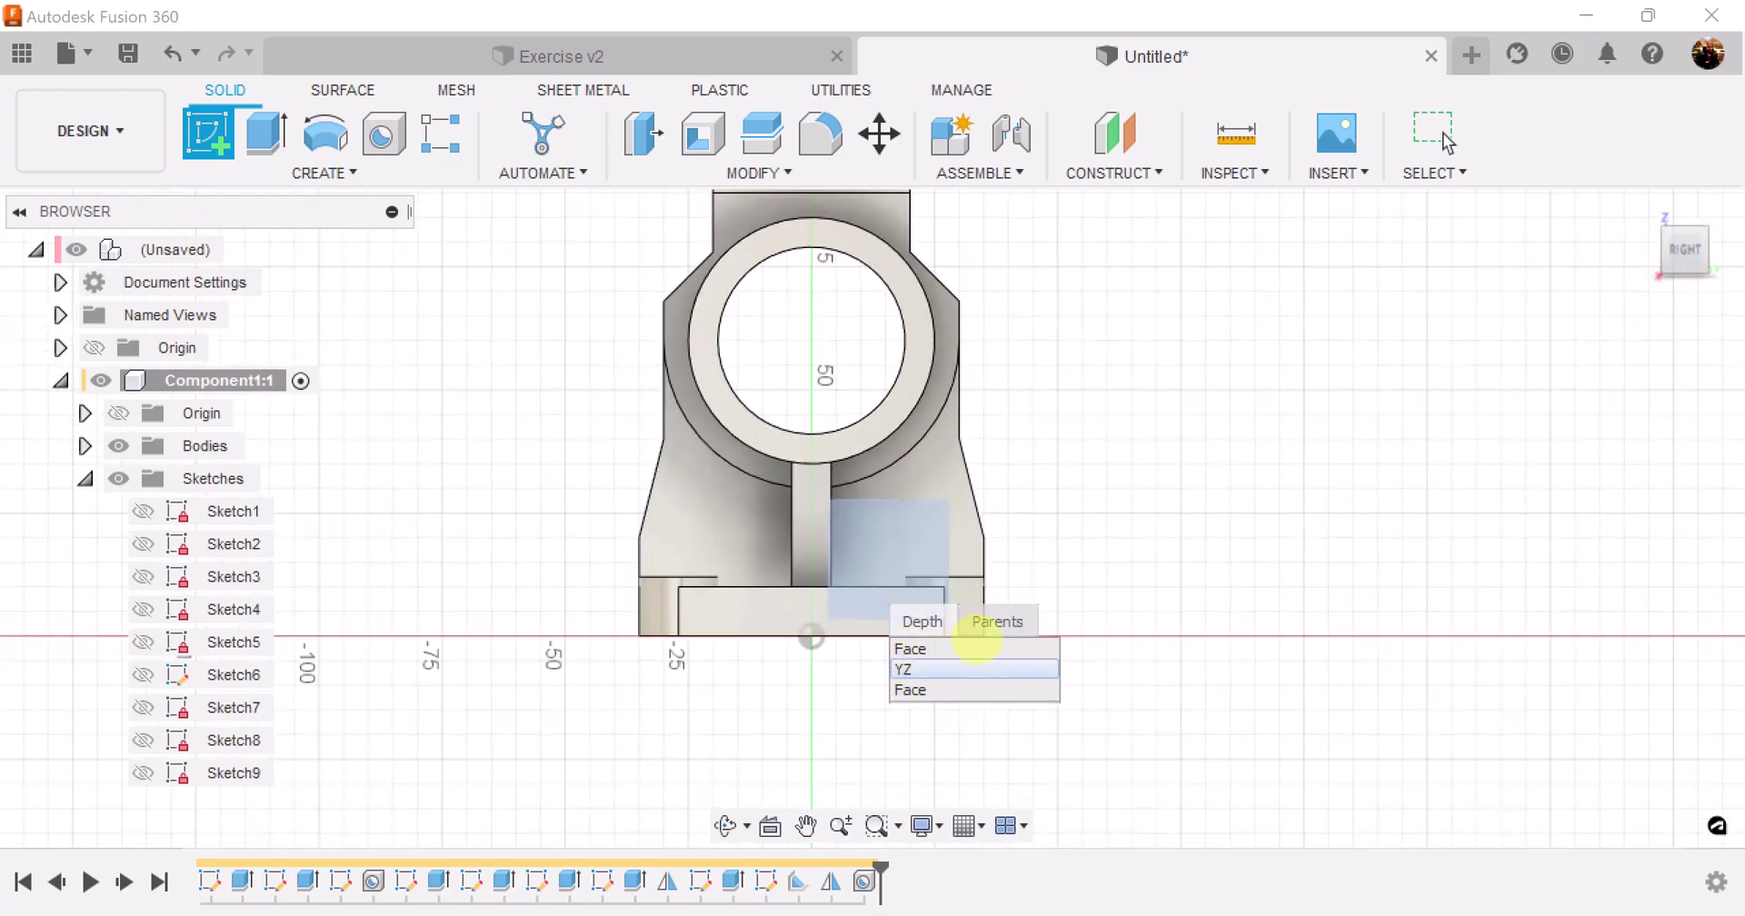
{"action": "left_click", "coordinate": [942, 664]}
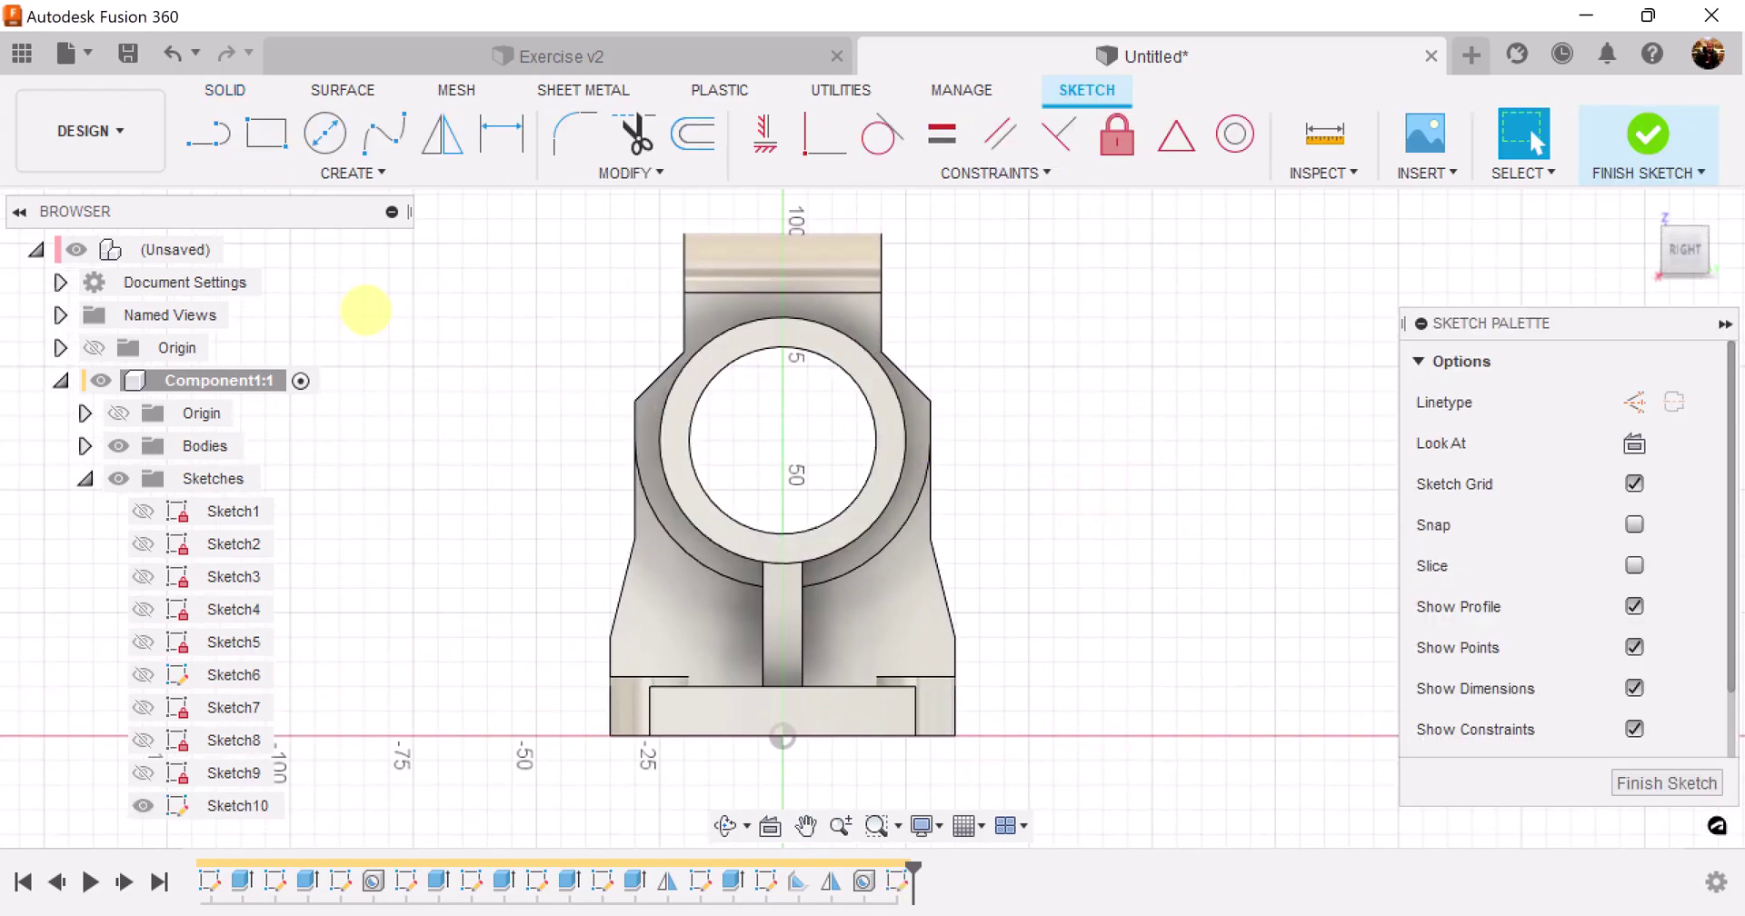
Step: Sketch a vertical line from the bore's centre up past the top of the lug and finish the sketch
{"action": "left_click", "coordinate": [208, 133]}
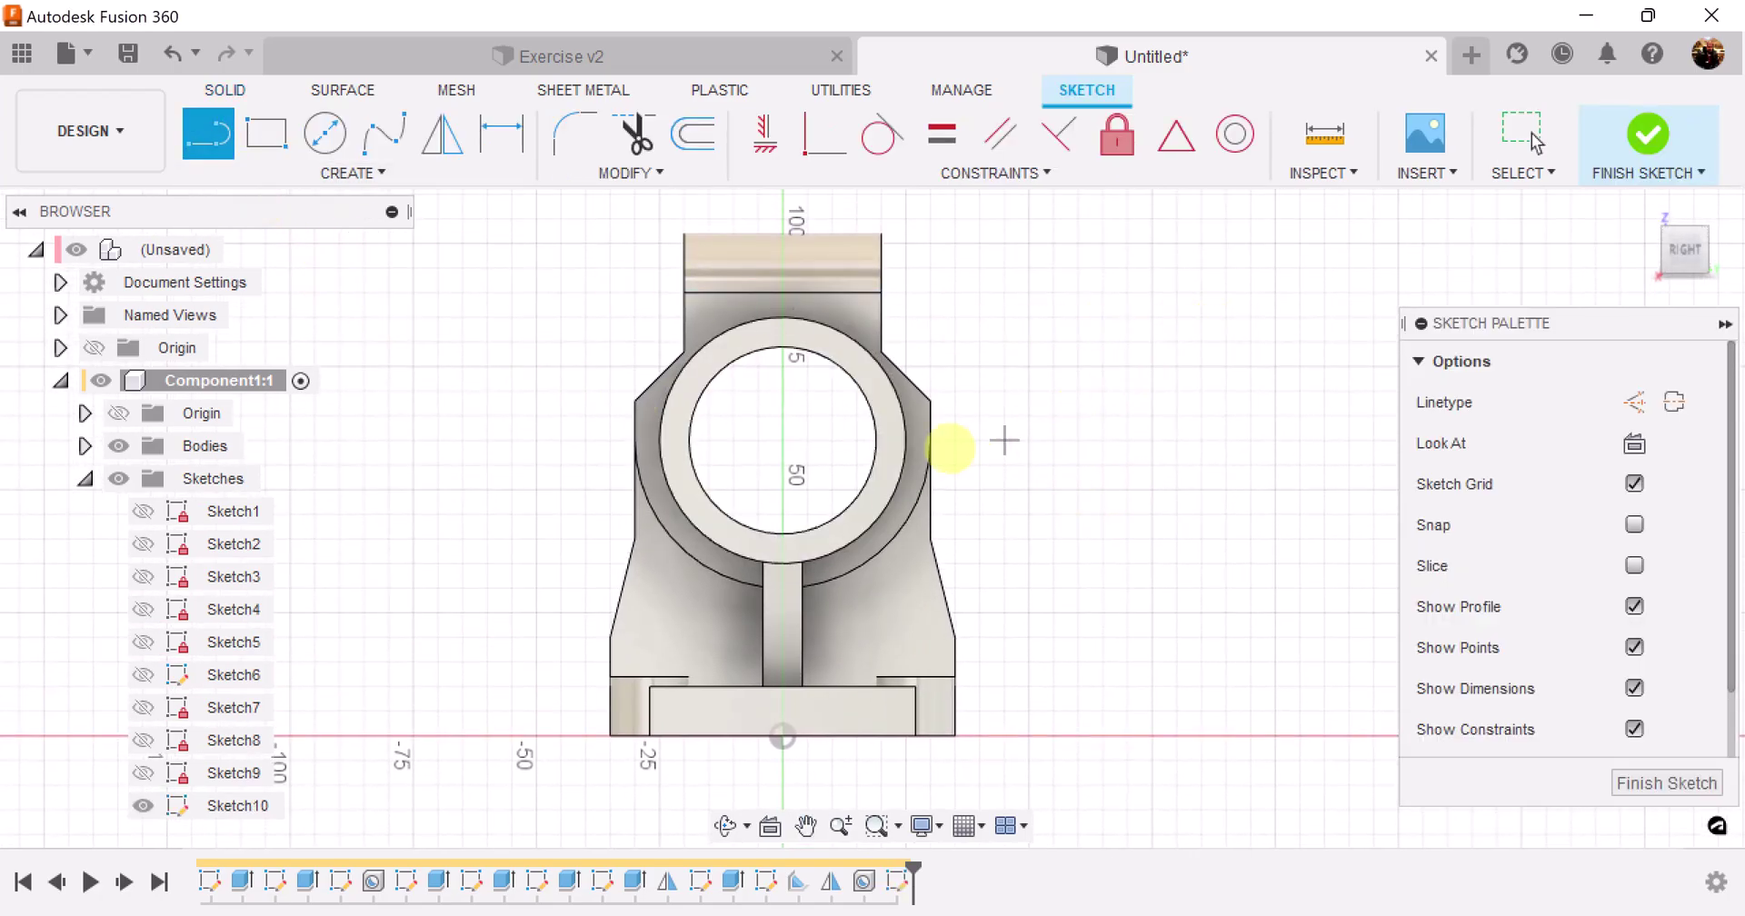
{"action": "left_click", "coordinate": [783, 443]}
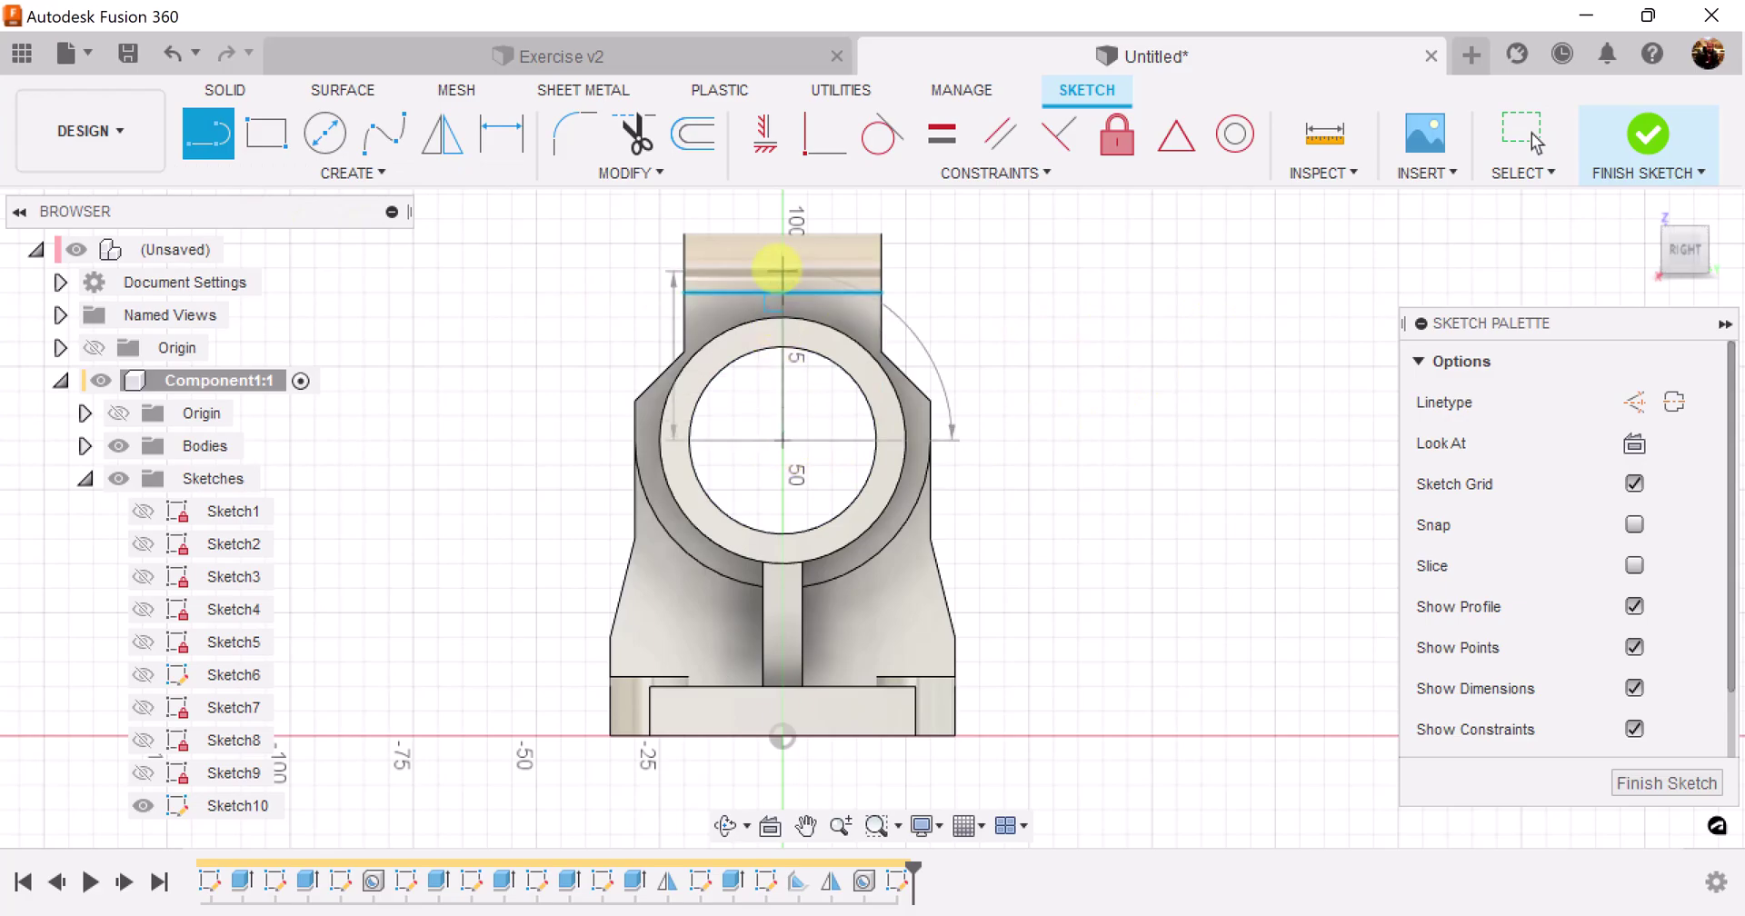
{"action": "scroll", "coordinate": [779, 210], "scroll_direction": "up", "scroll_amount": 4}
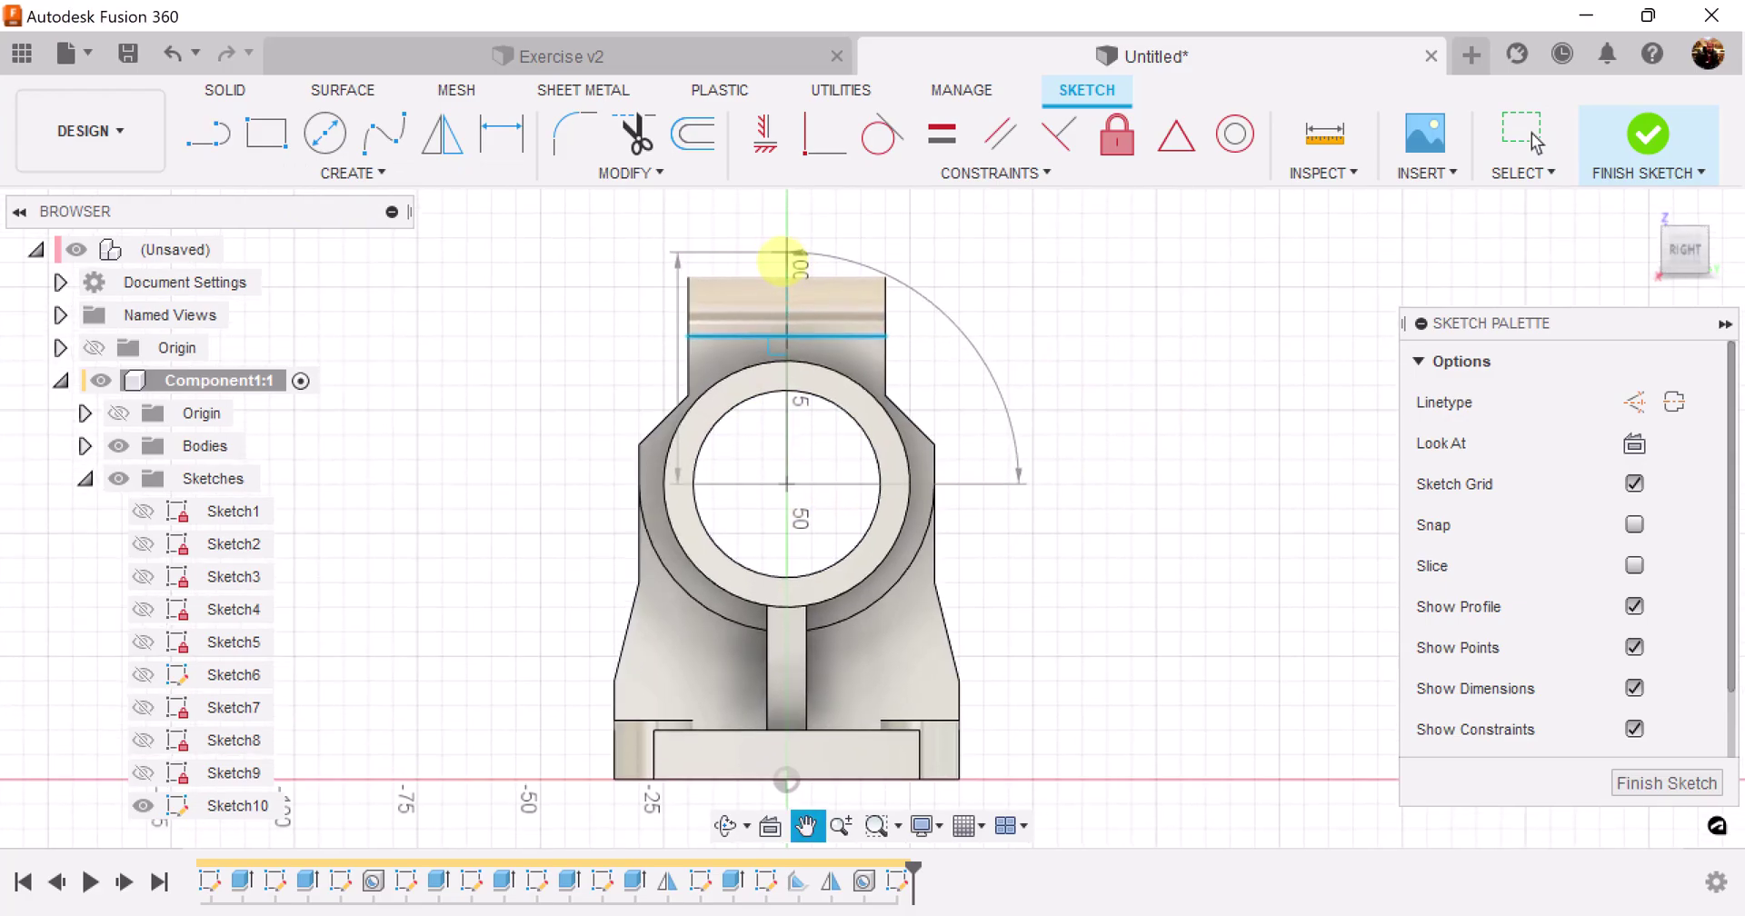
{"action": "left_click", "coordinate": [797, 311]}
{"action": "left_click", "coordinate": [861, 310]}
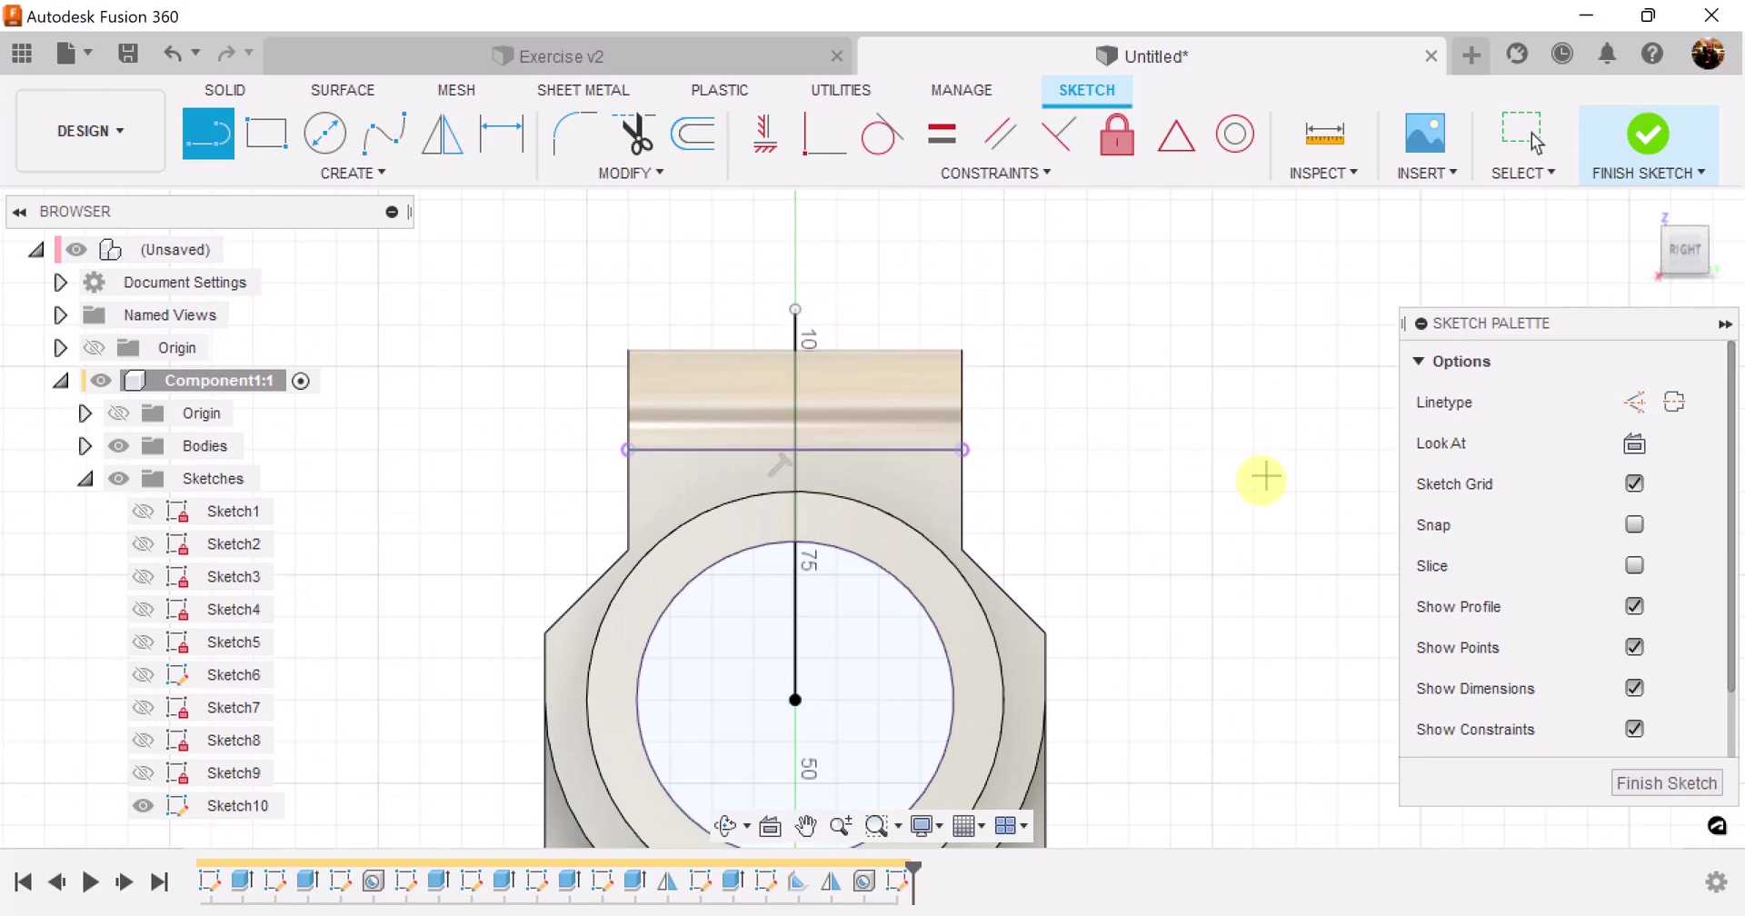
{"action": "middle_click_drag", "start_coordinate": [1169, 444], "coordinate": [1161, 417], "text": "shift"}
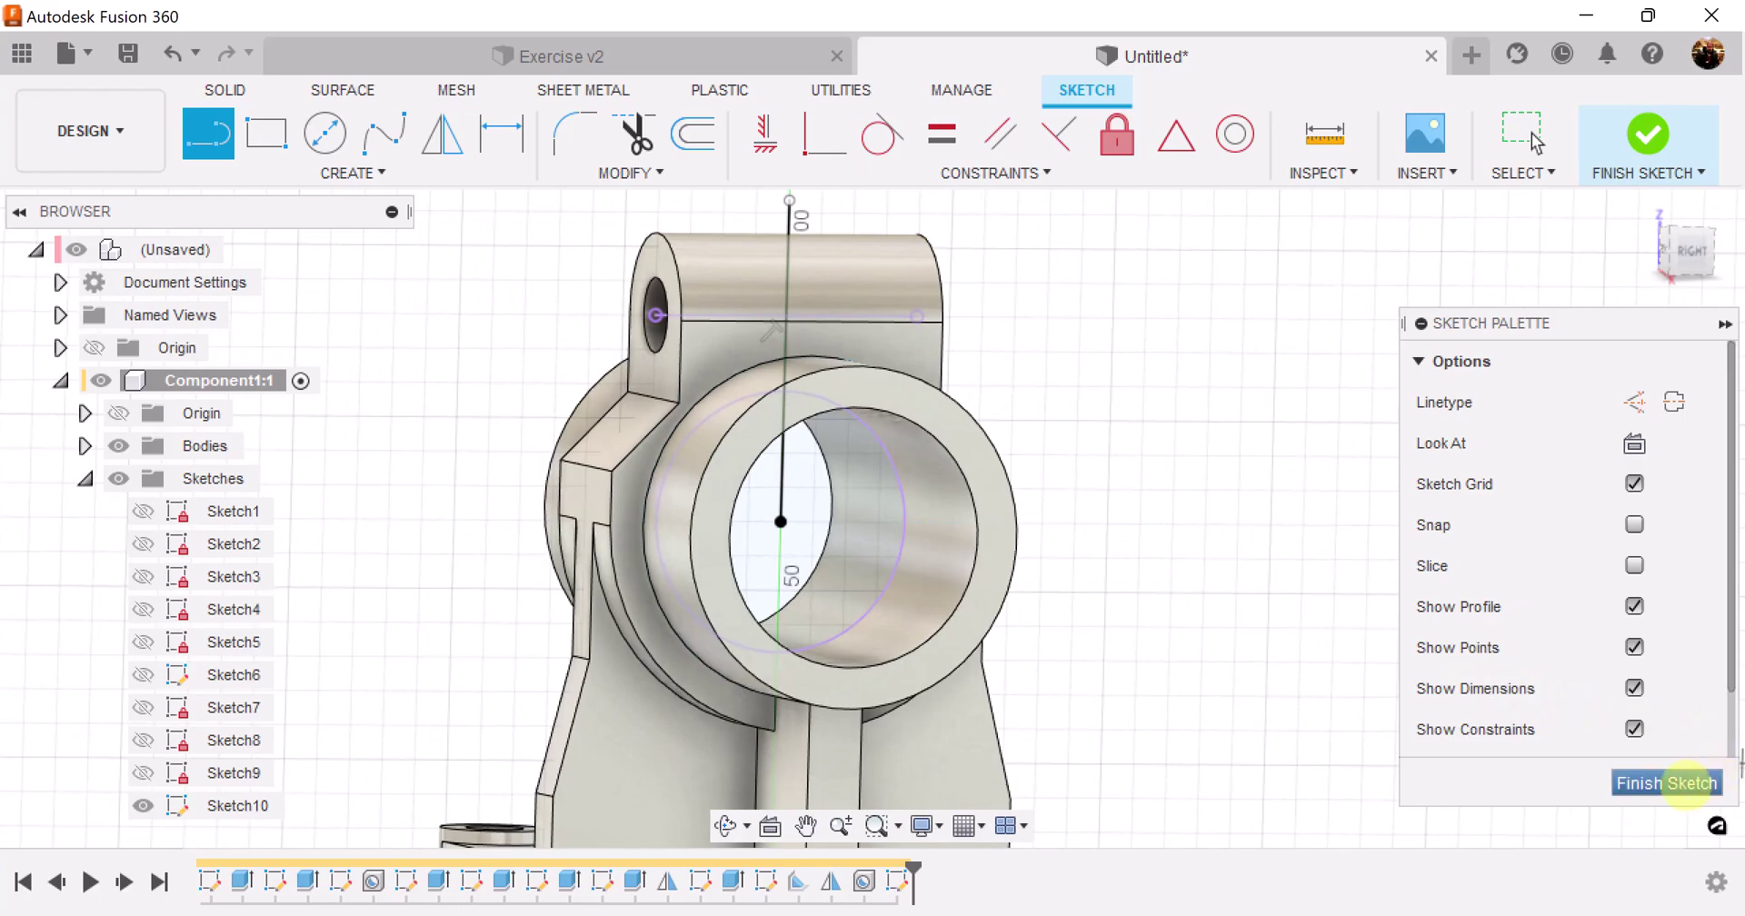
{"action": "left_click", "coordinate": [1668, 783]}
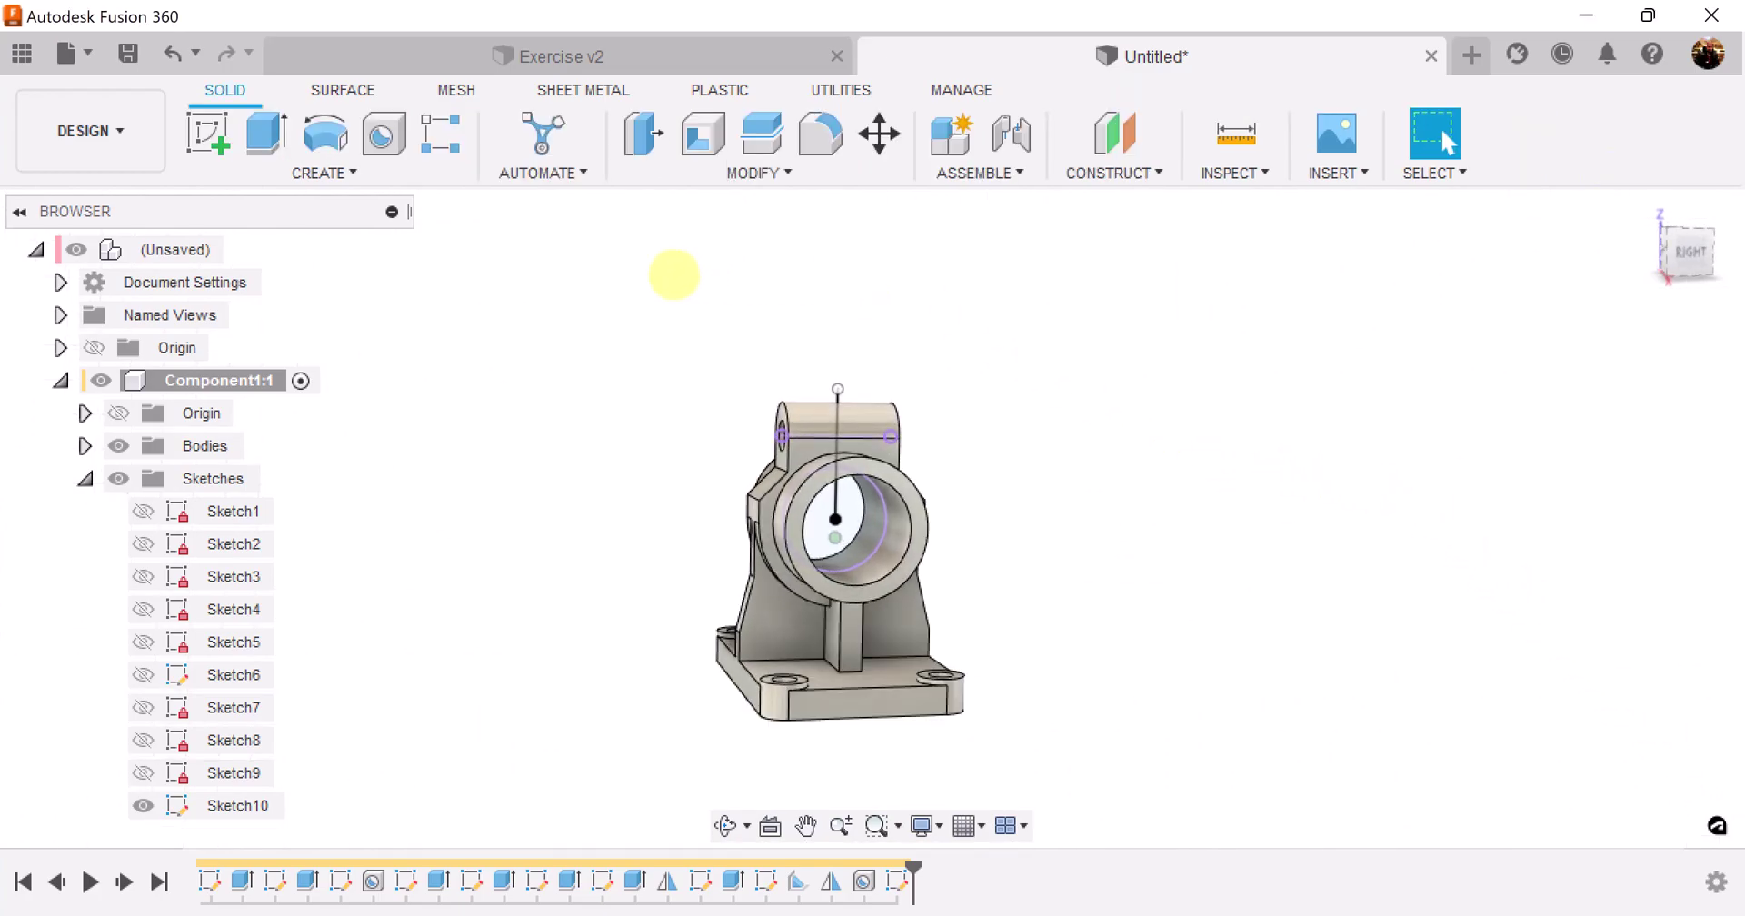
Step: Start a thin extrusion using only the vertical sketch line, with the bore's circular profile deselected
{"action": "left_click", "coordinate": [264, 132]}
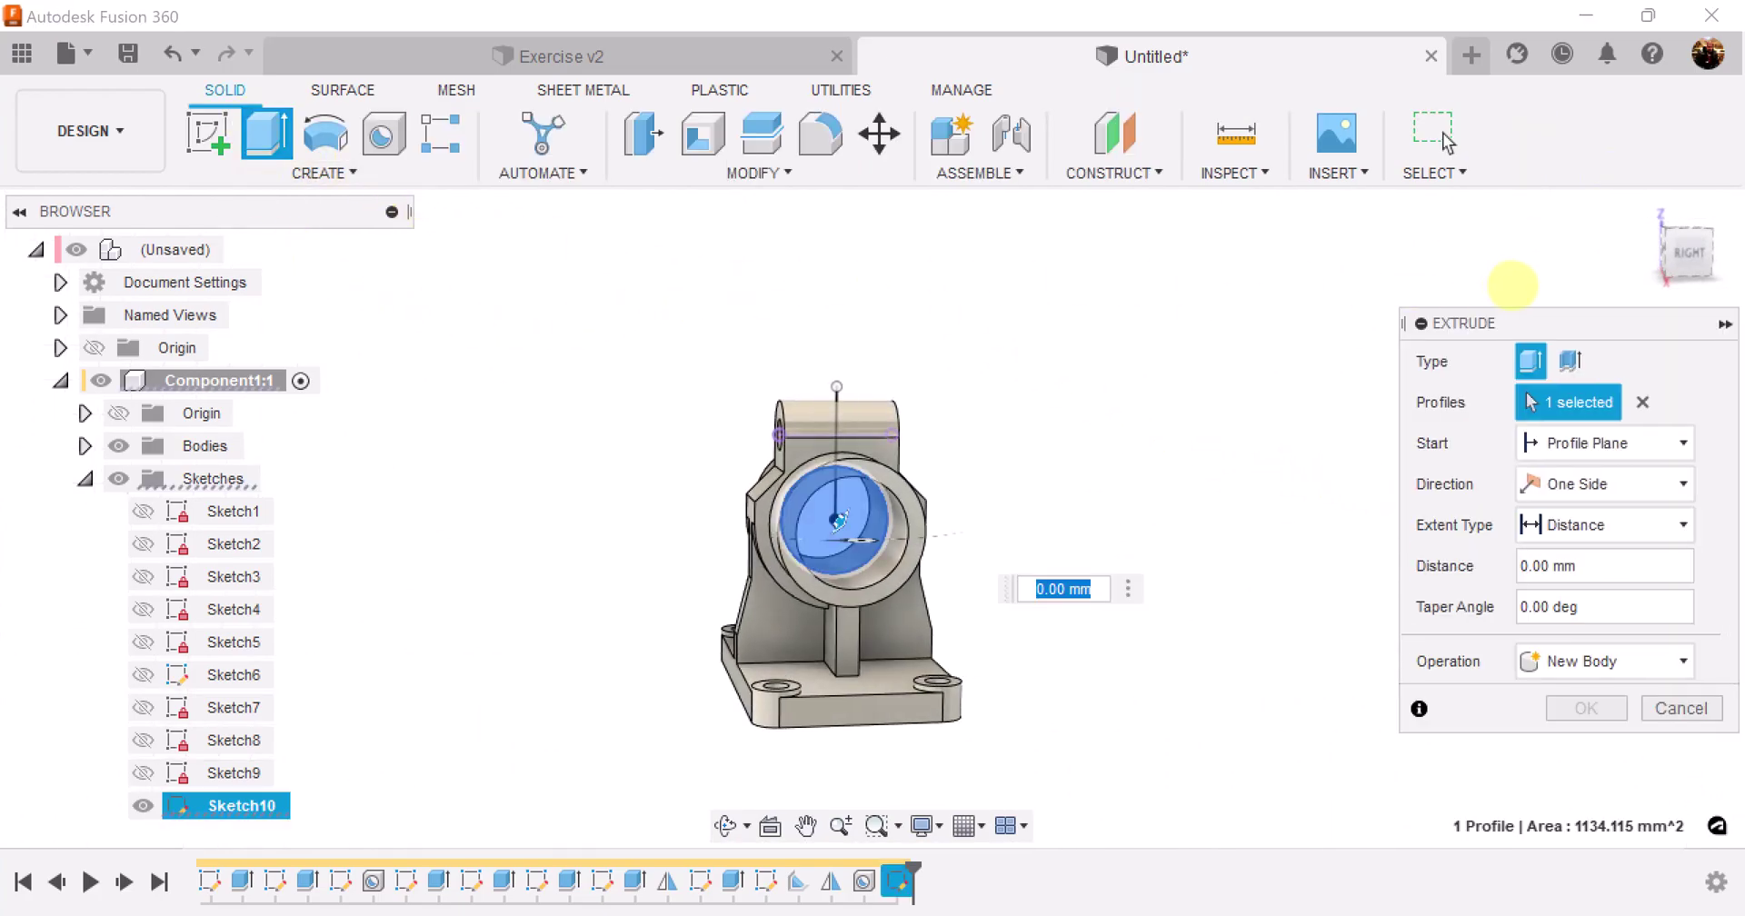
{"action": "left_click", "coordinate": [1570, 361]}
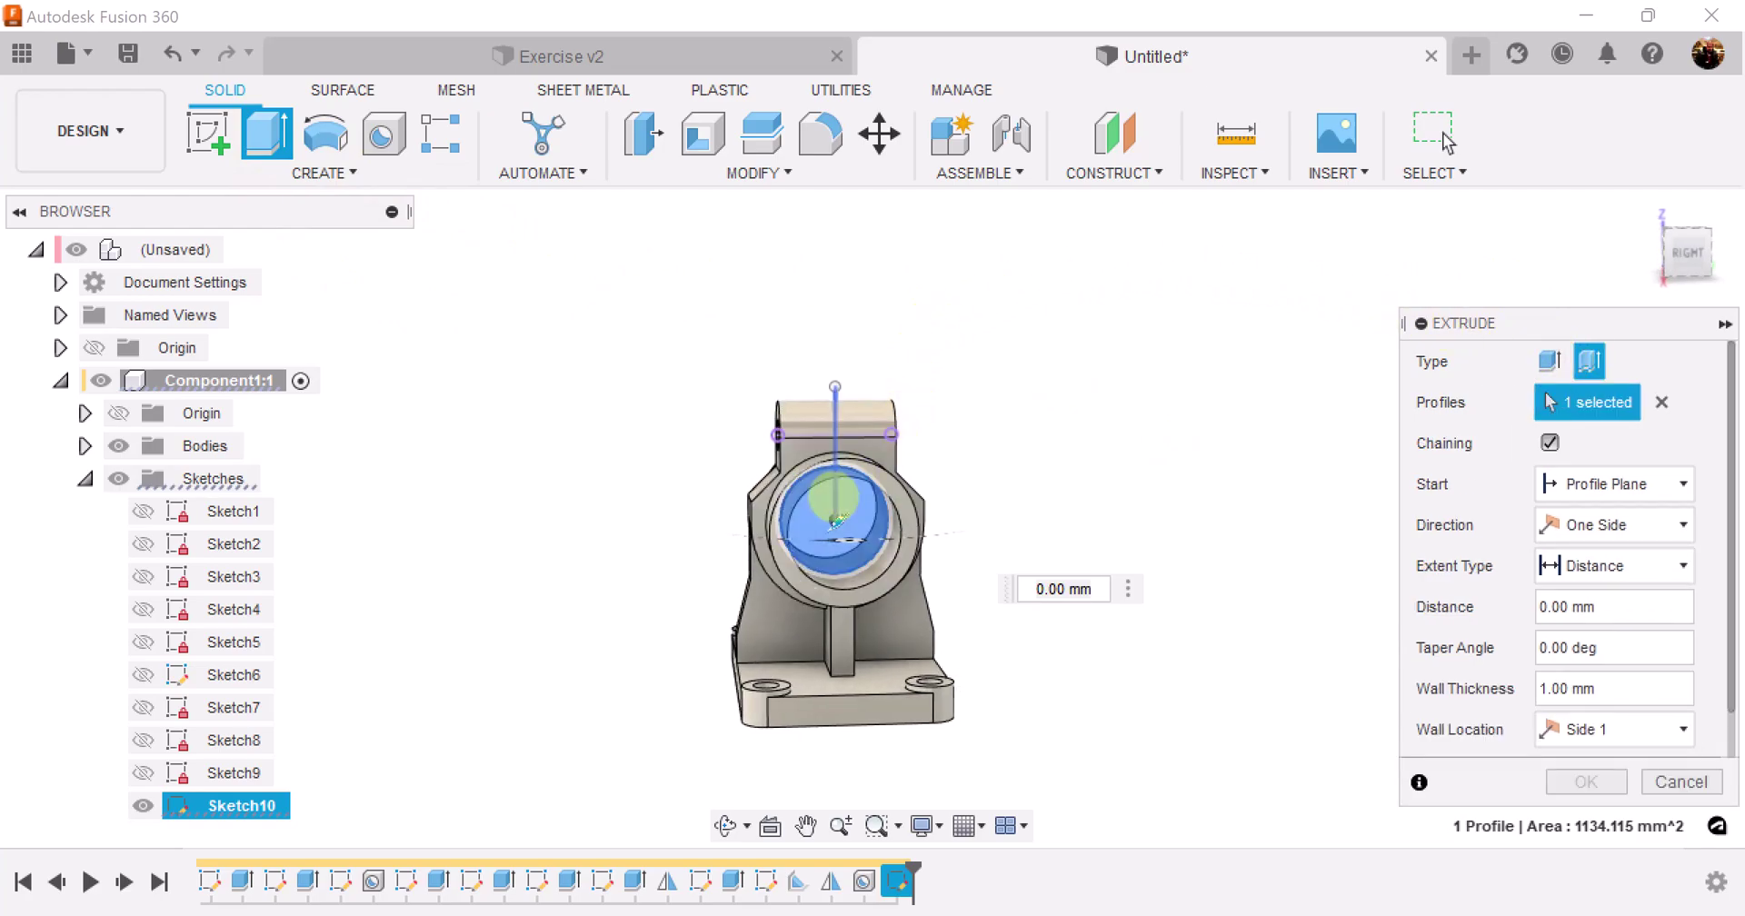
{"action": "left_click", "coordinate": [837, 414]}
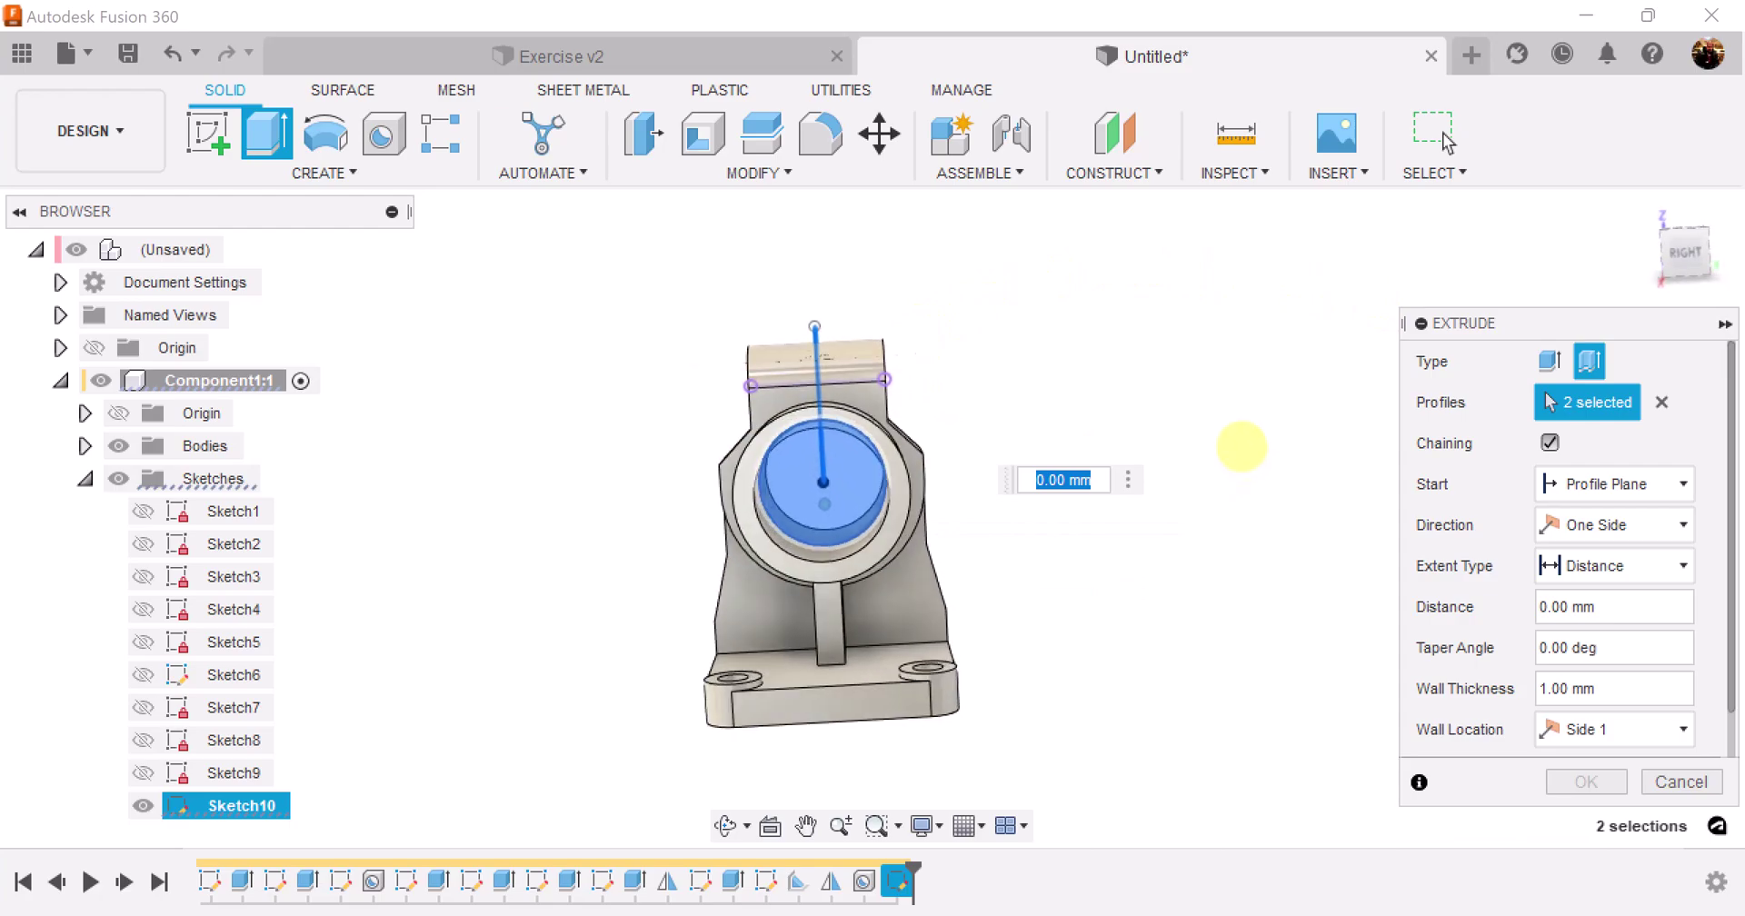
{"action": "left_click", "coordinate": [847, 497]}
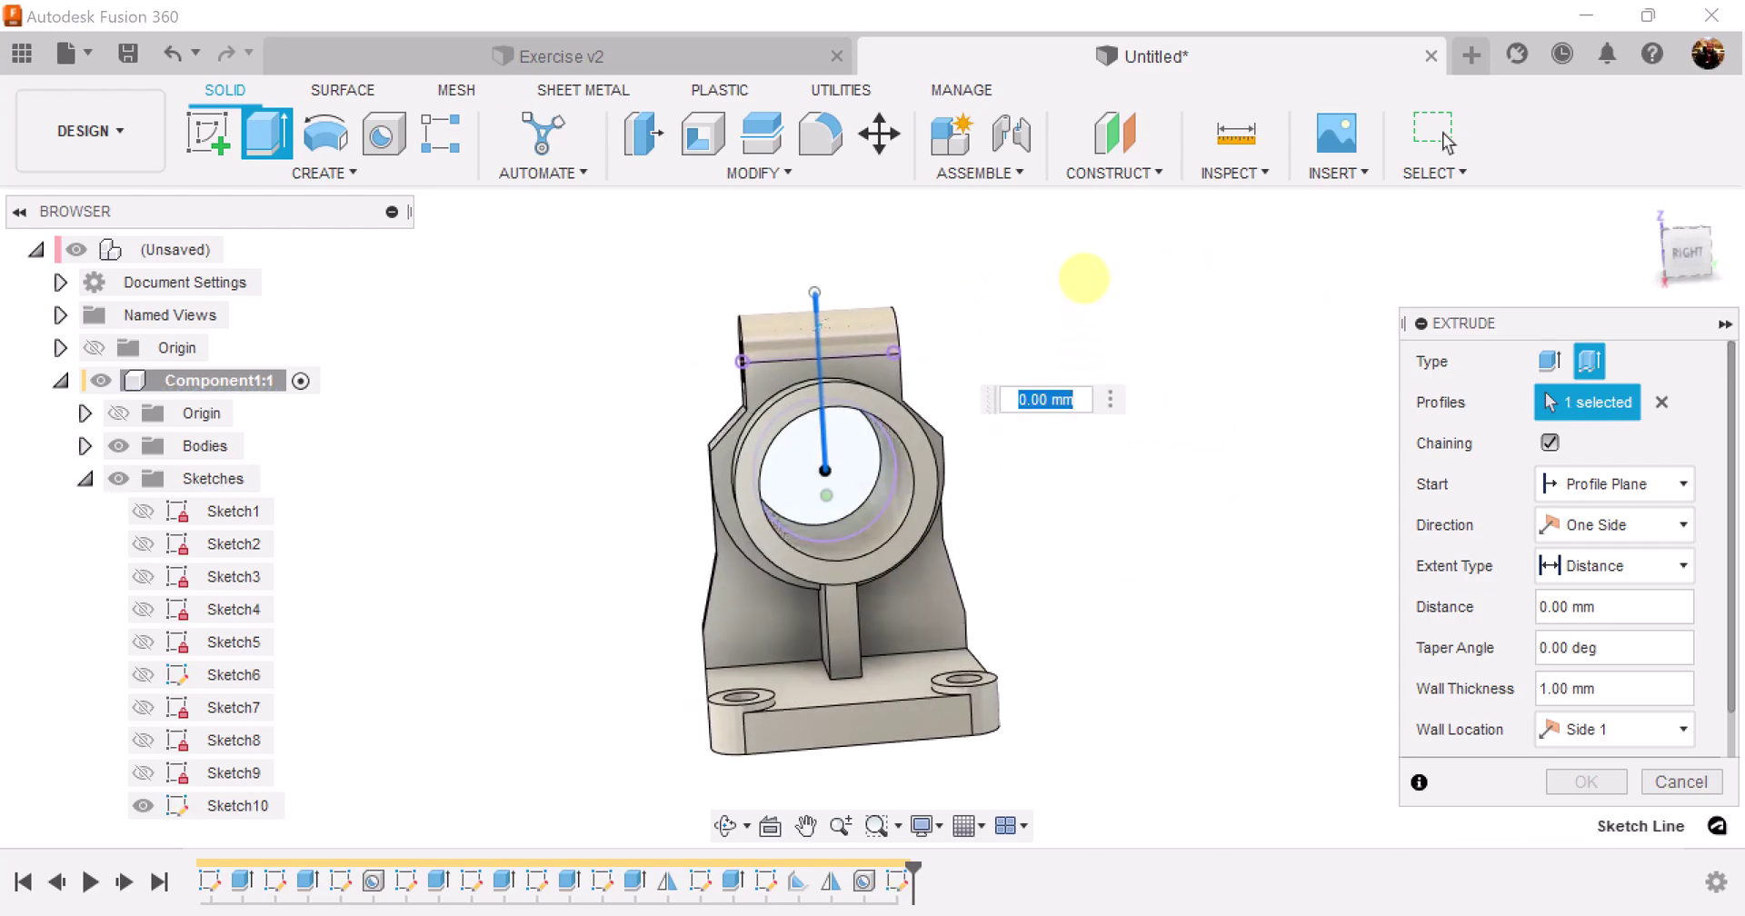
{"action": "scroll", "coordinate": [1086, 278], "scroll_direction": "up", "scroll_amount": 5}
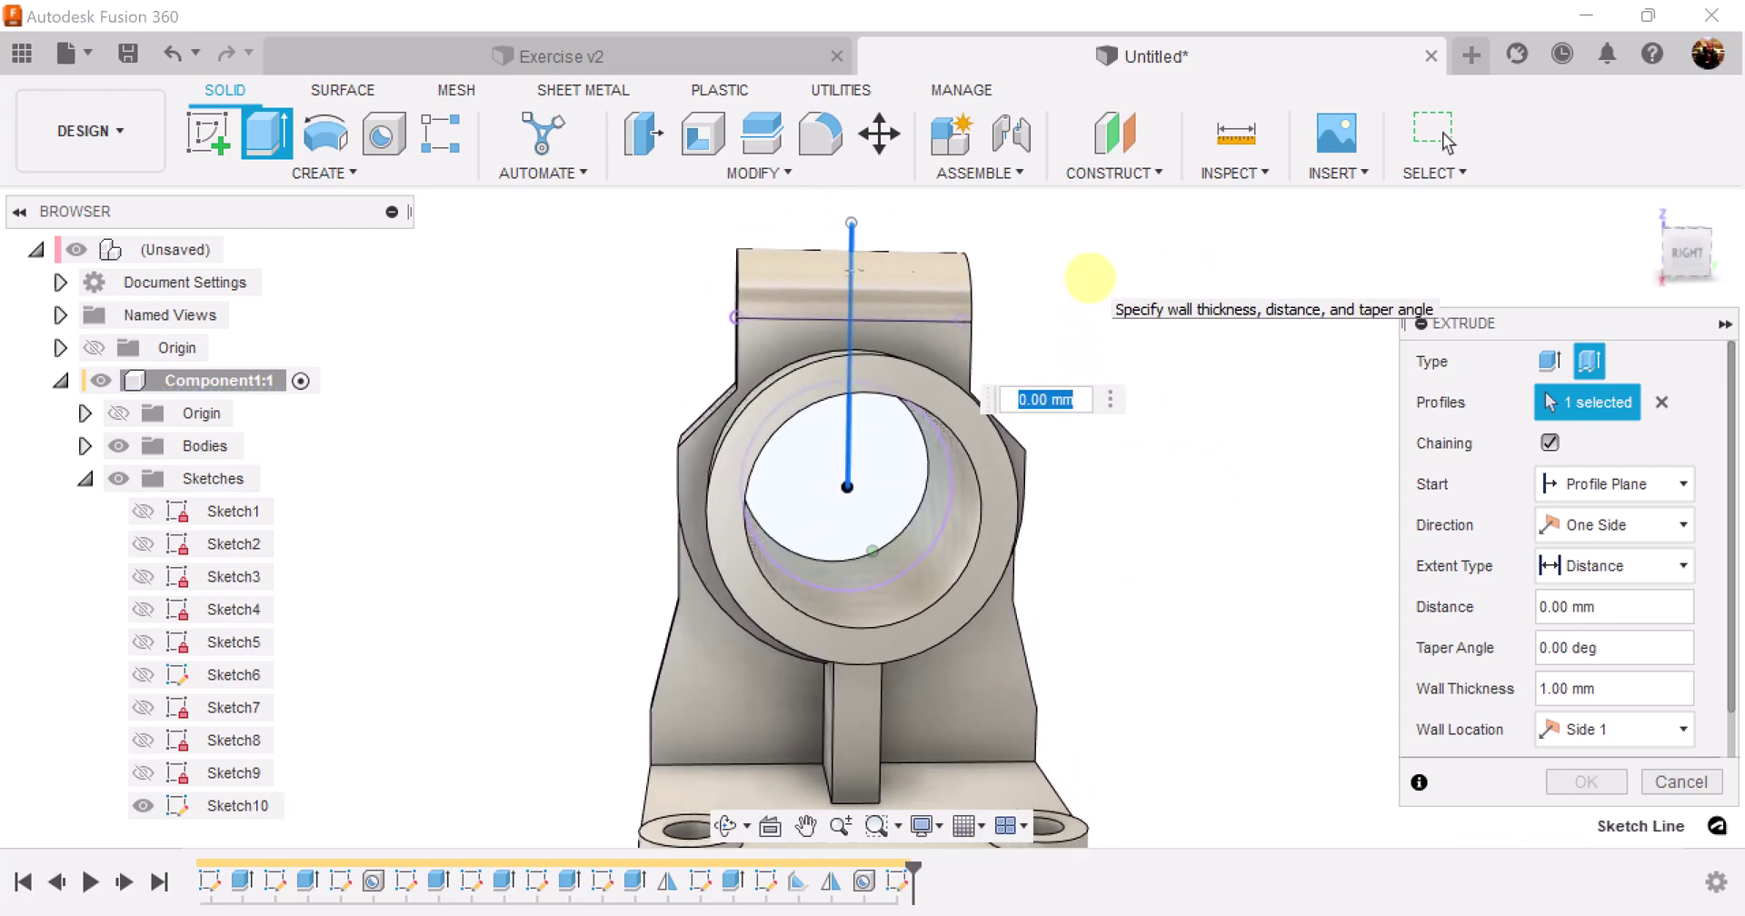
{"action": "left_click", "coordinate": [1686, 253]}
{"action": "scroll", "coordinate": [1102, 676], "scroll_direction": "up", "scroll_amount": 5}
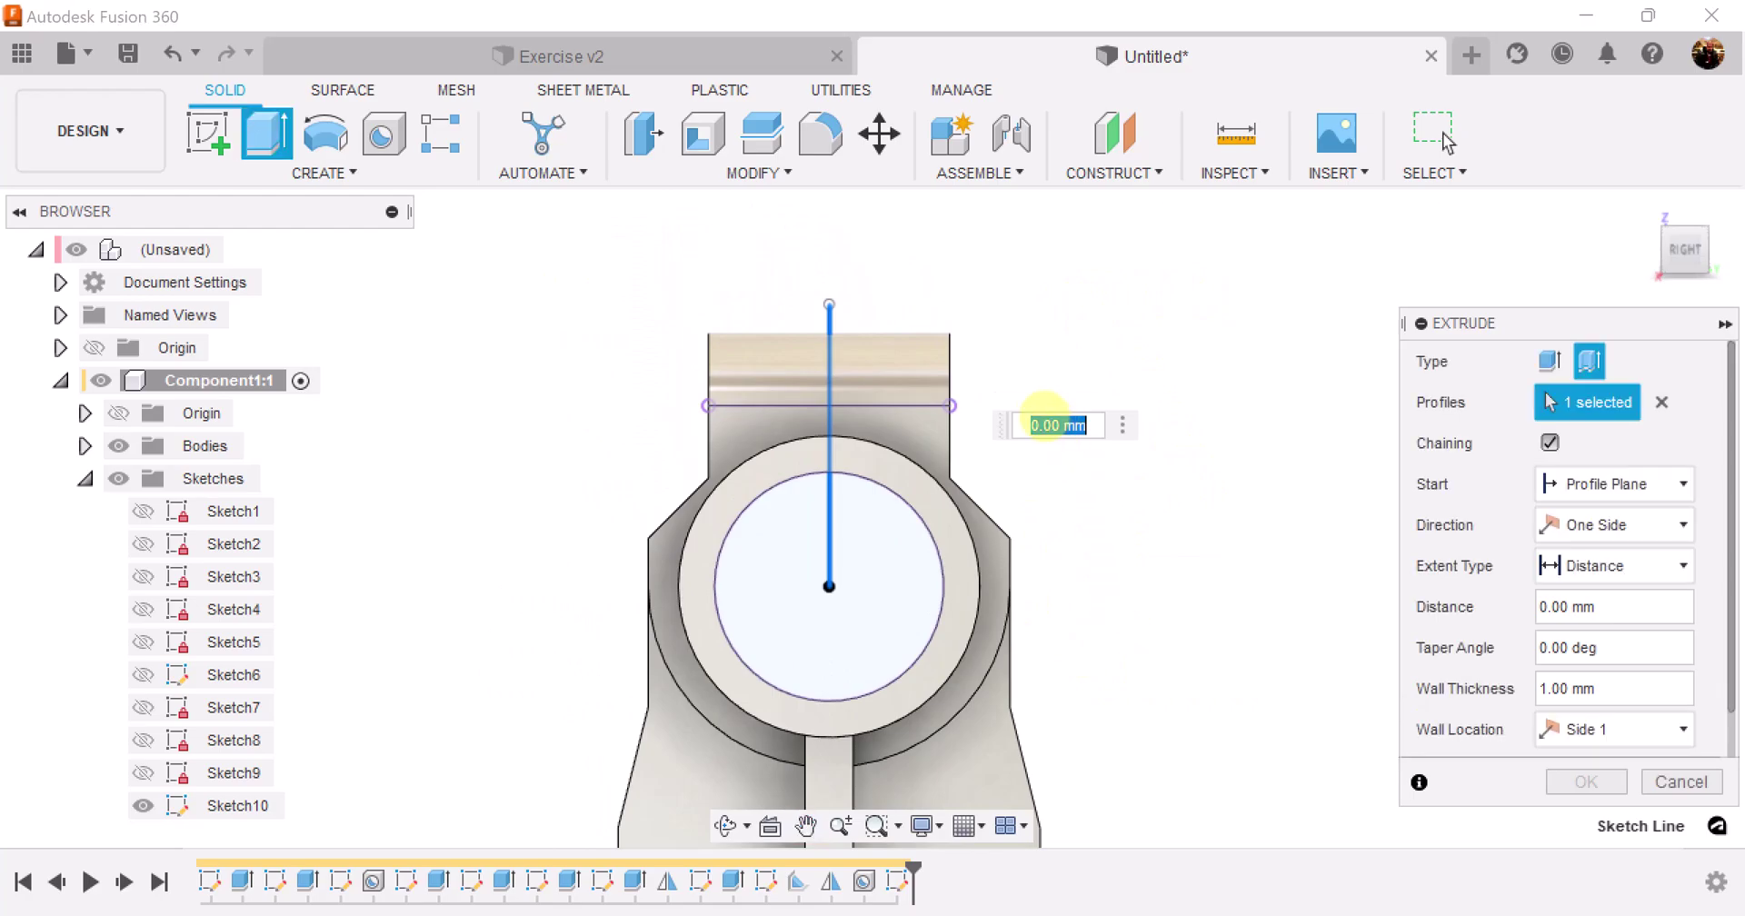
{"action": "scroll", "coordinate": [1046, 418], "scroll_direction": "up", "scroll_amount": 4}
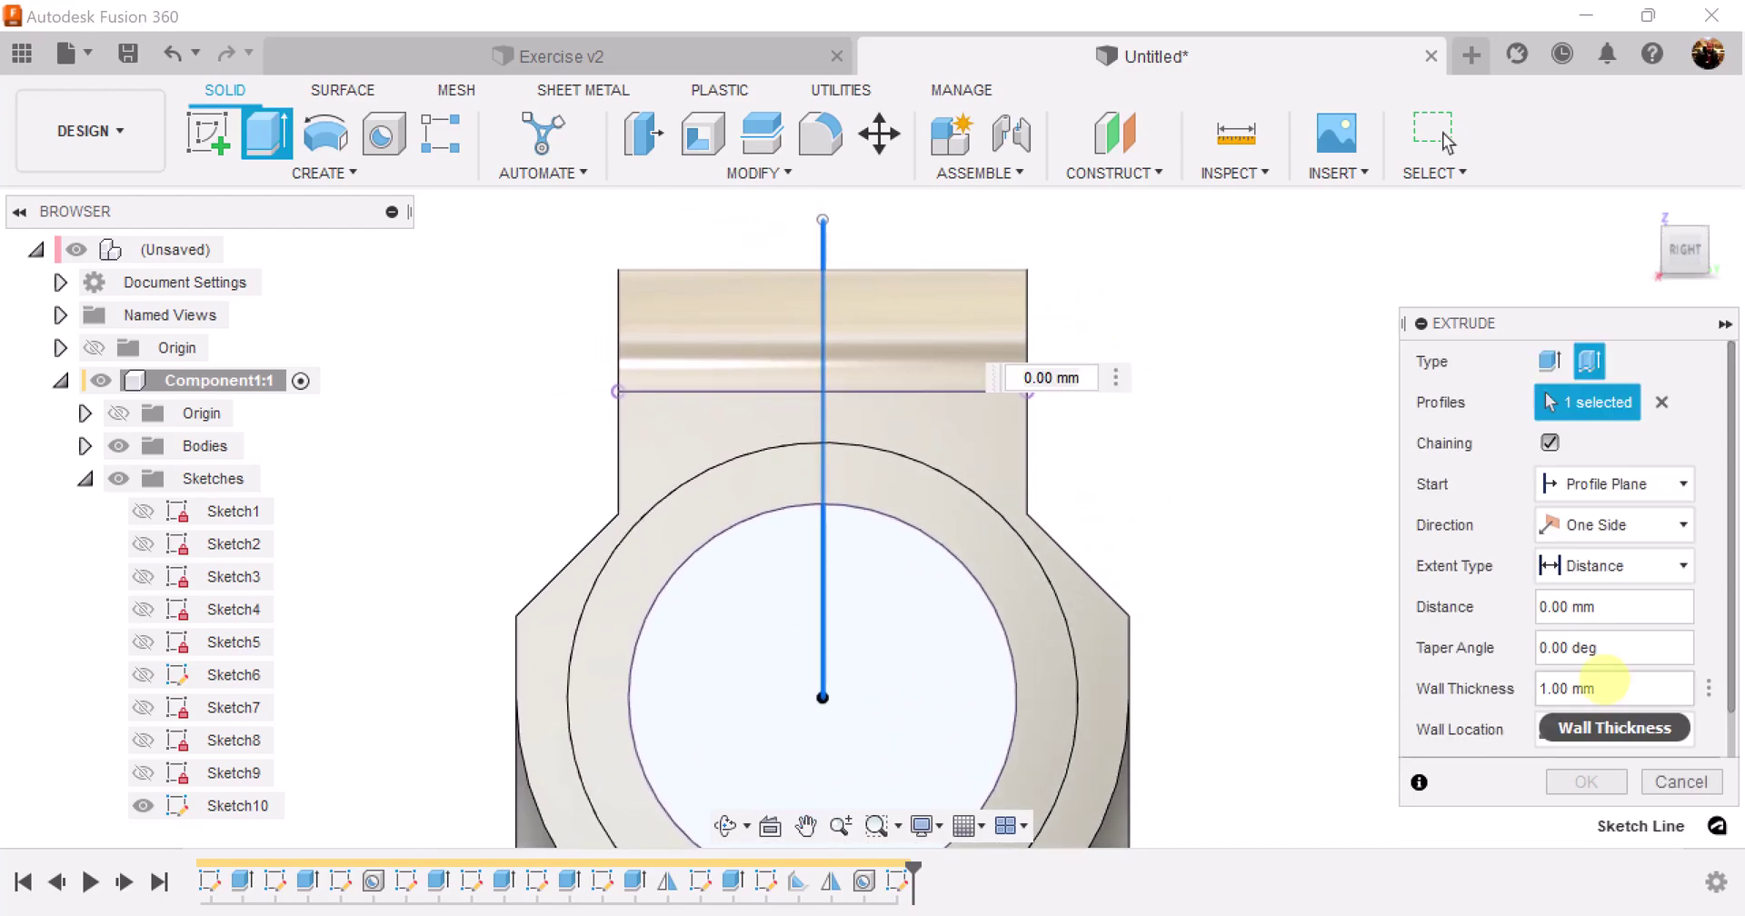
Step: Set the thin extrusion's direction to Symmetric and its extent type to All
{"action": "left_click", "coordinate": [1605, 684]}
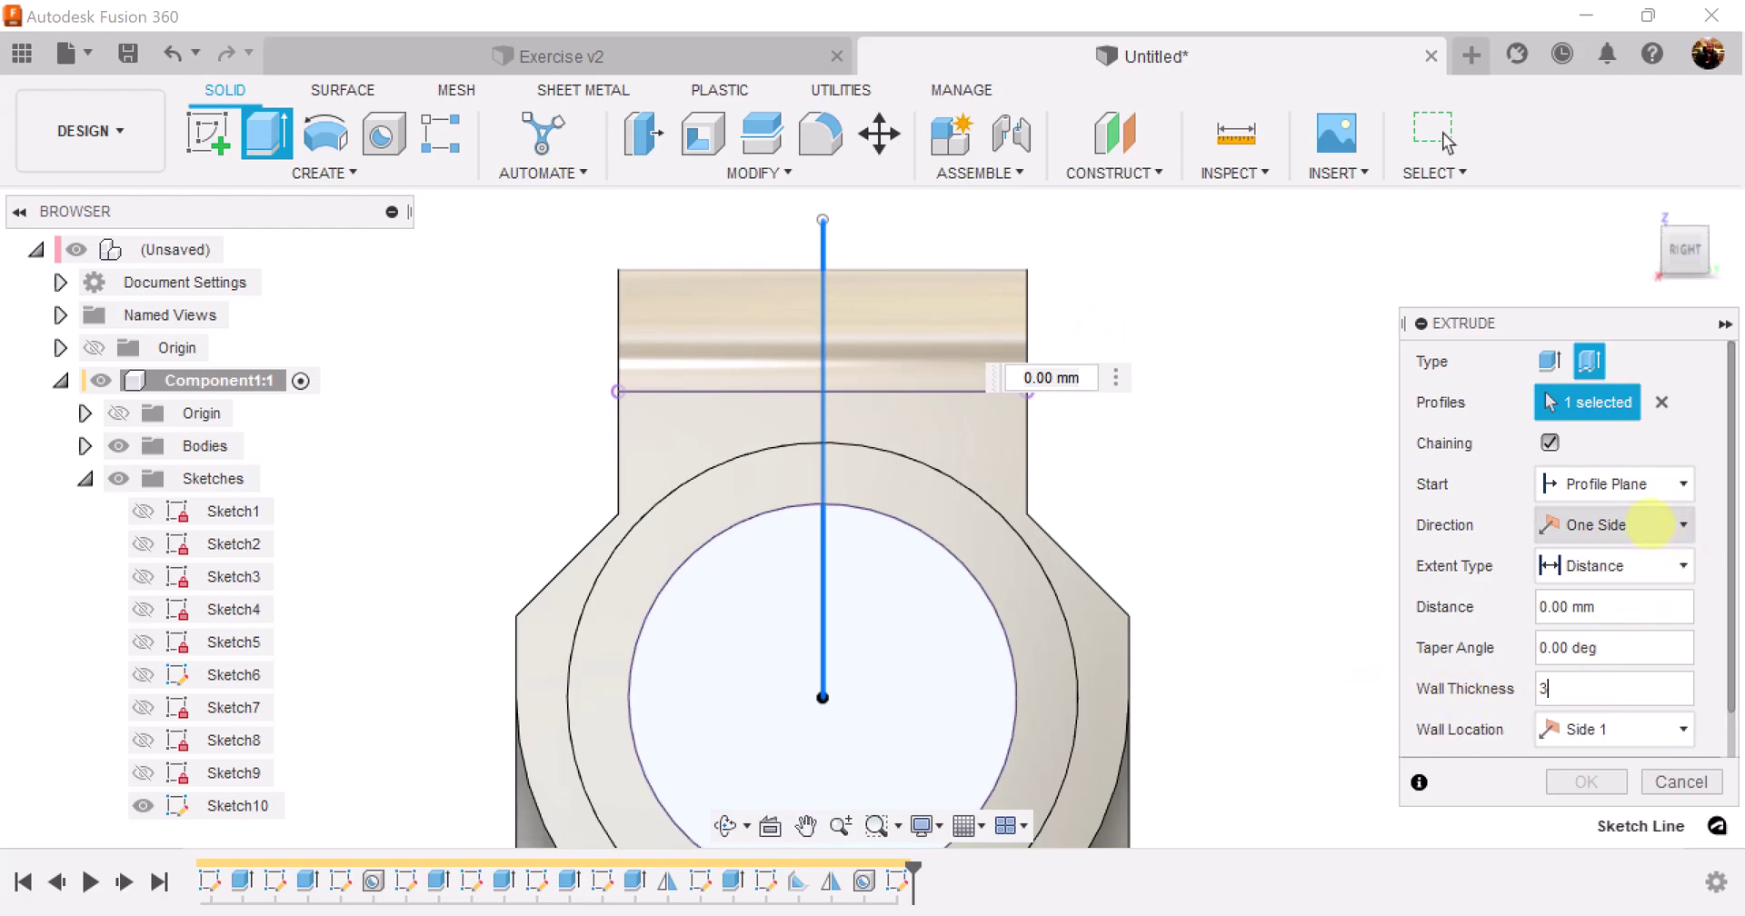
{"action": "left_click", "coordinate": [1649, 525]}
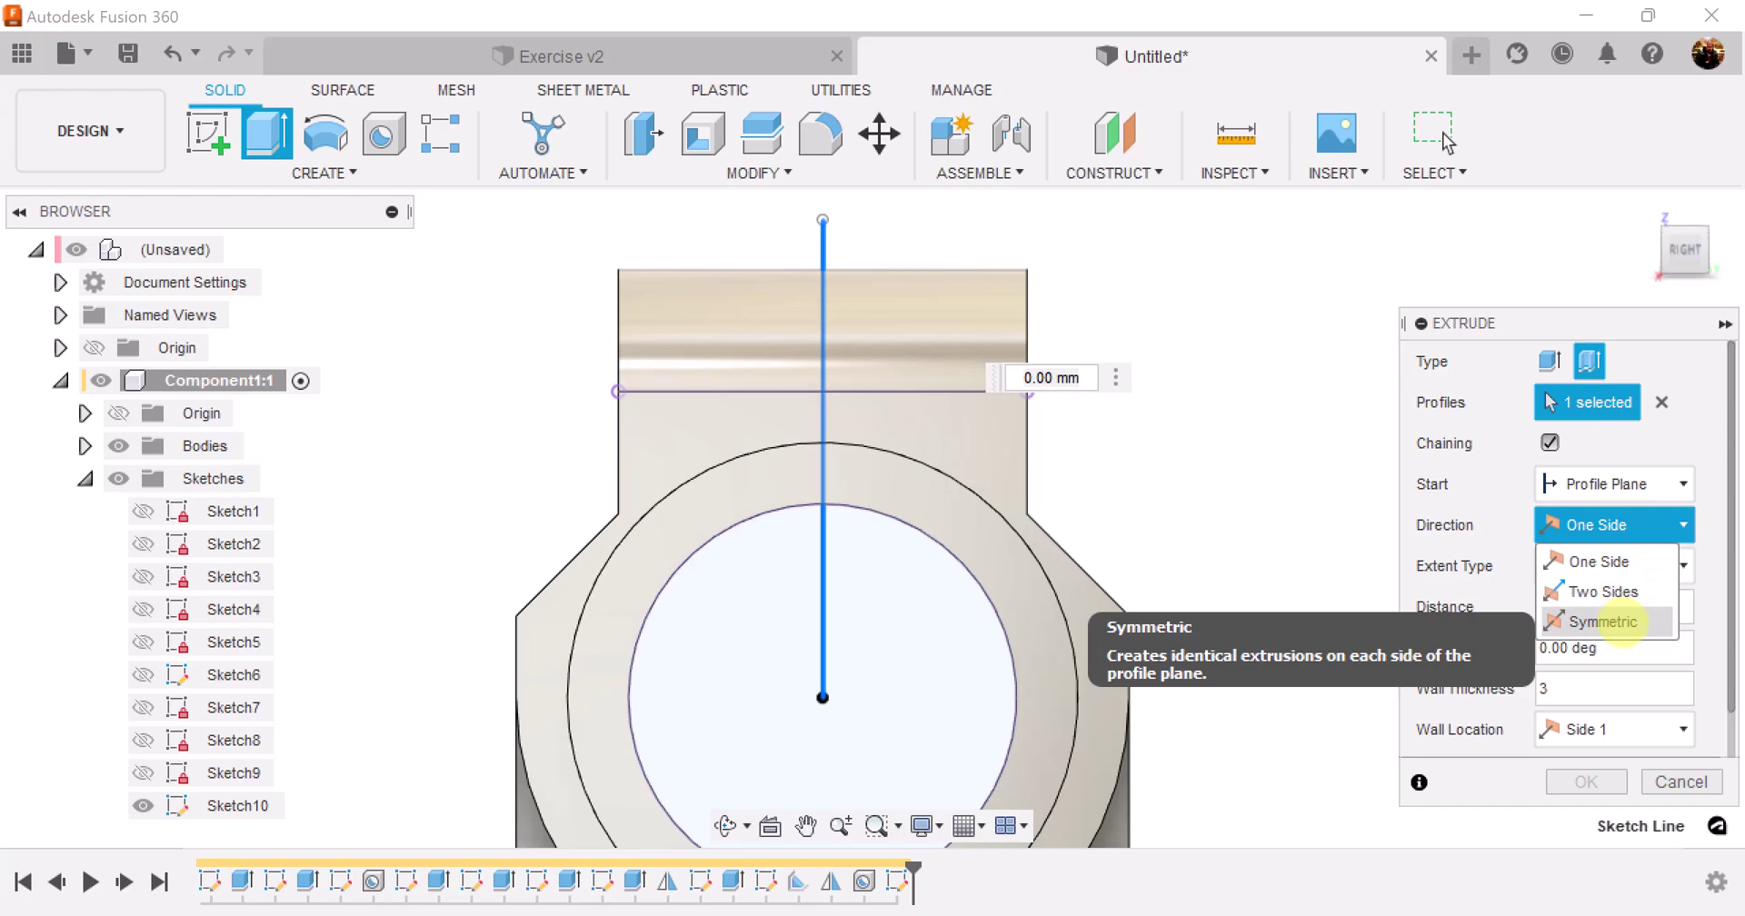
{"action": "left_click", "coordinate": [1605, 622]}
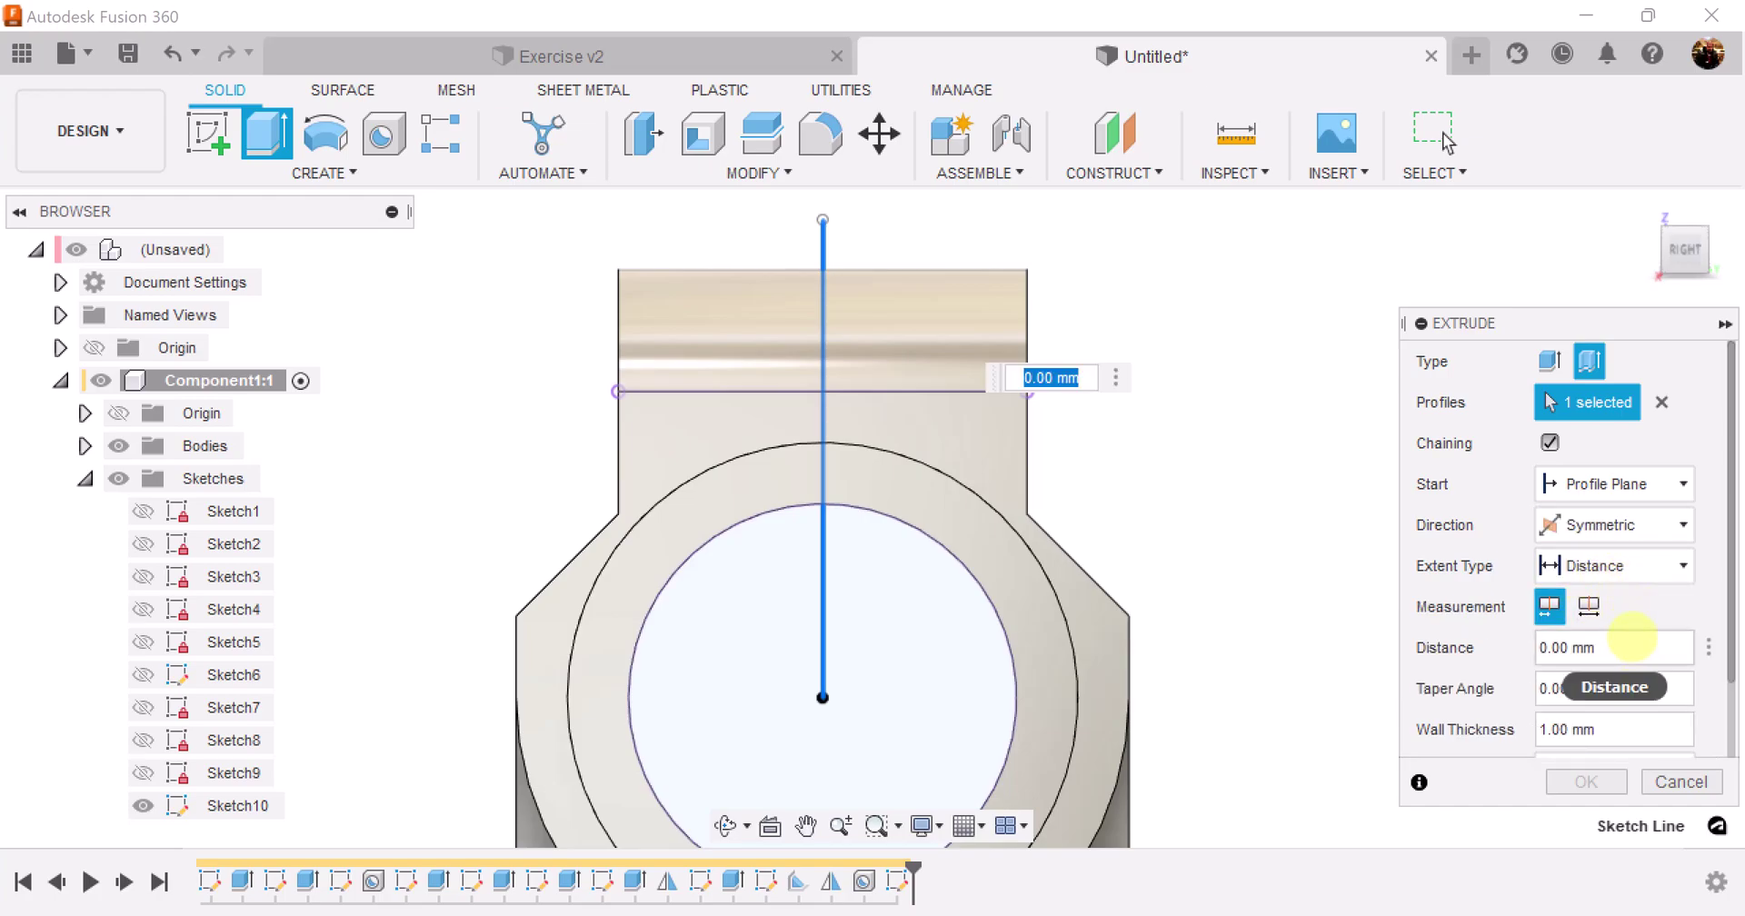
{"action": "left_click", "coordinate": [1655, 565]}
{"action": "left_click", "coordinate": [1618, 627]}
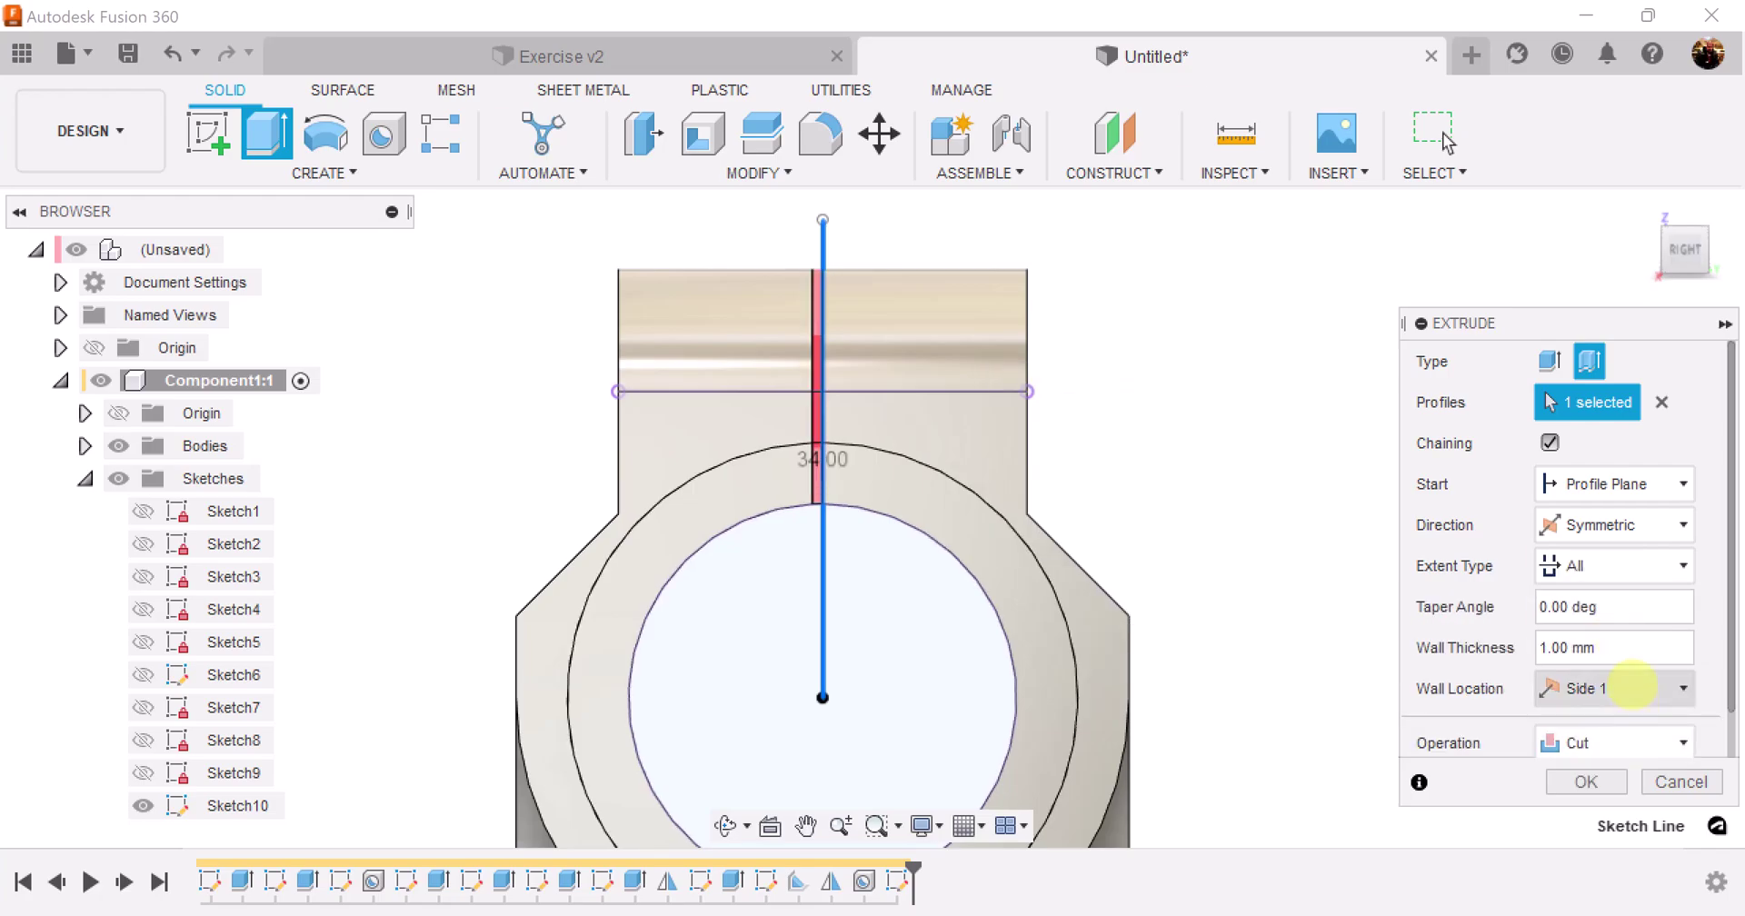
Step: Set the wall location to Center and the wall thickness to 3 mm, and create the clamp slot cut
{"action": "scroll", "coordinate": [1632, 687], "scroll_direction": "down", "scroll_amount": 1}
{"action": "left_click", "coordinate": [1642, 640]}
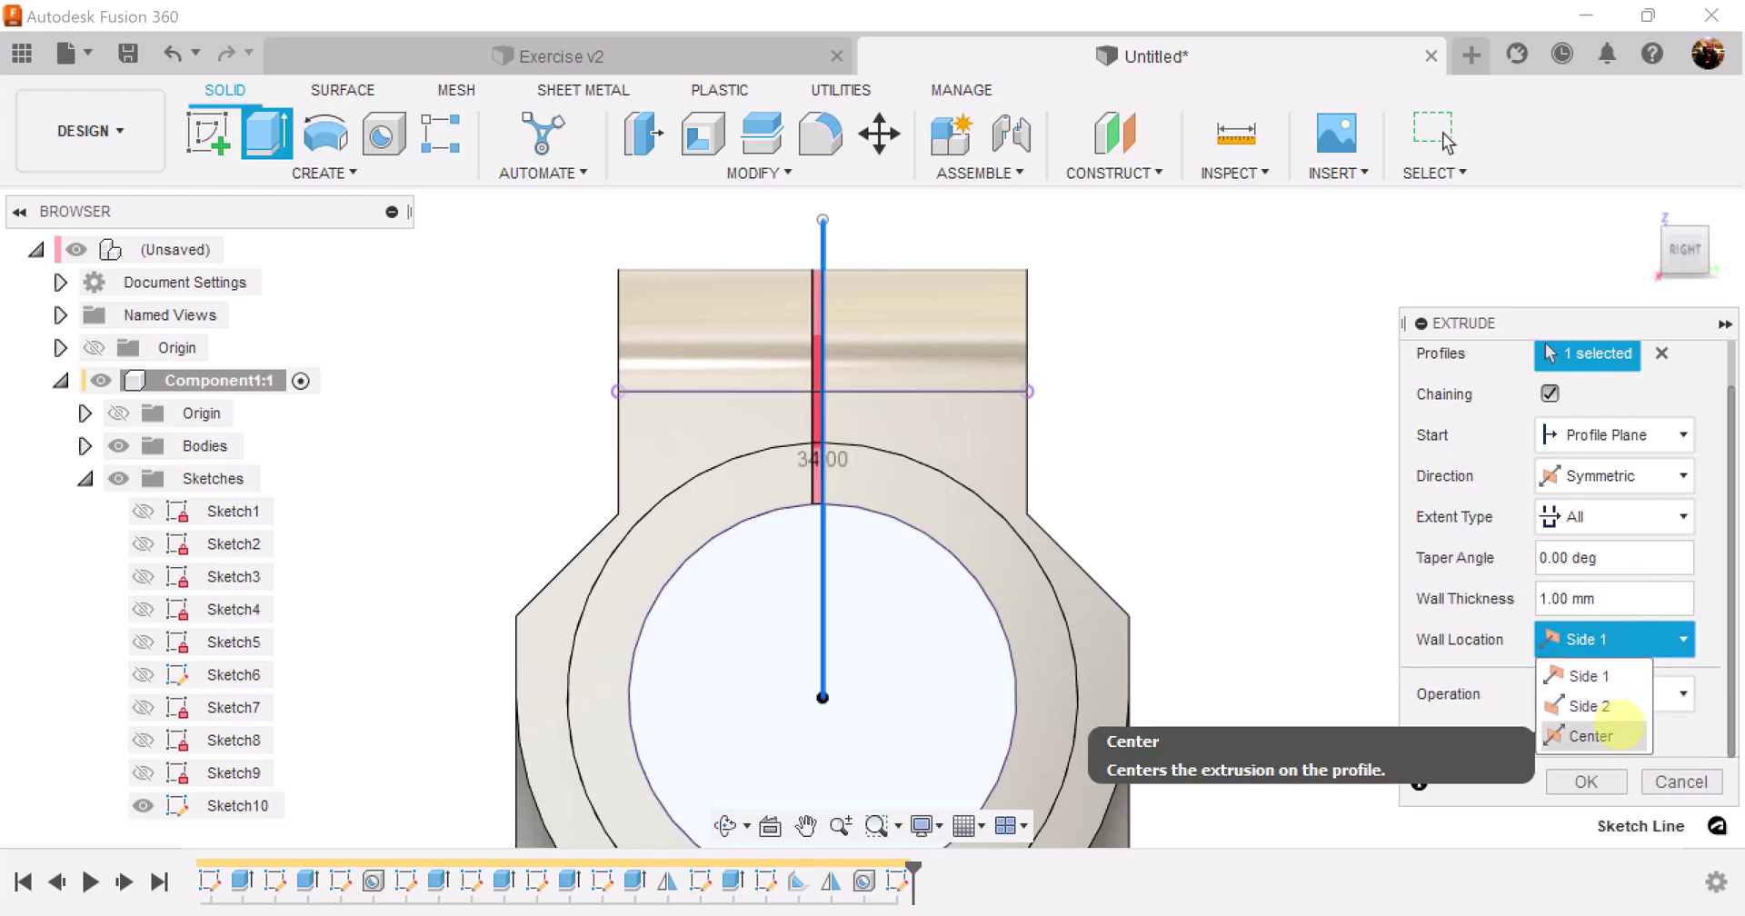
{"action": "left_click", "coordinate": [1600, 734]}
{"action": "left_click", "coordinate": [1631, 595]}
{"action": "type", "text": "3"}
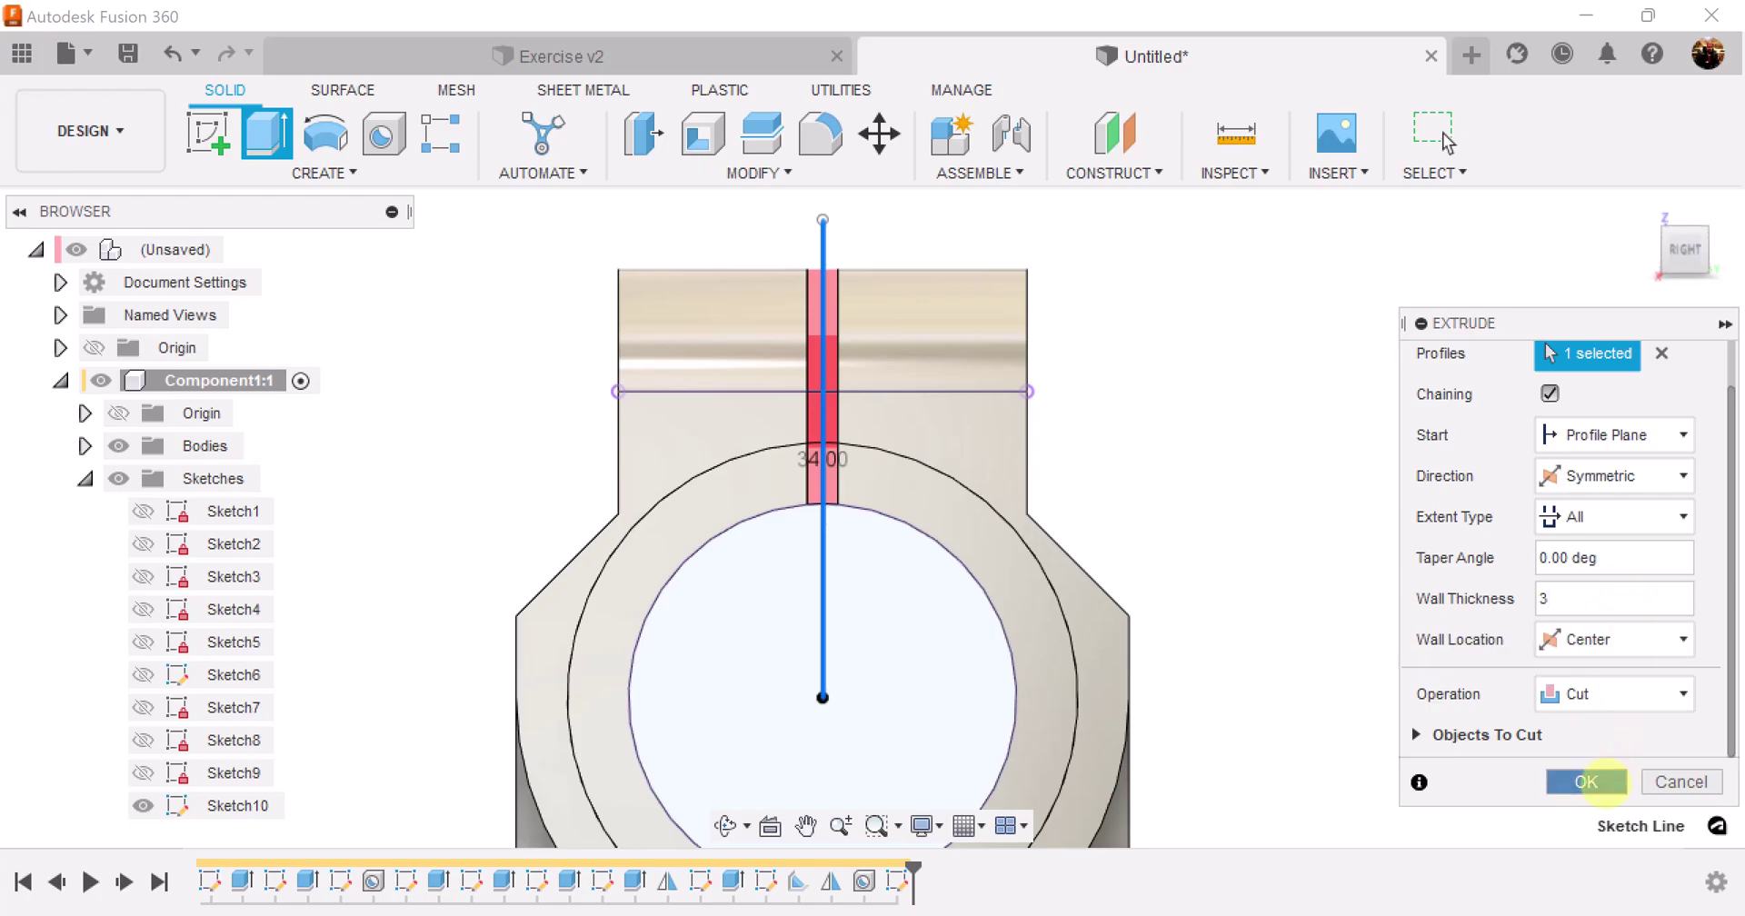
{"action": "left_click", "coordinate": [1586, 782]}
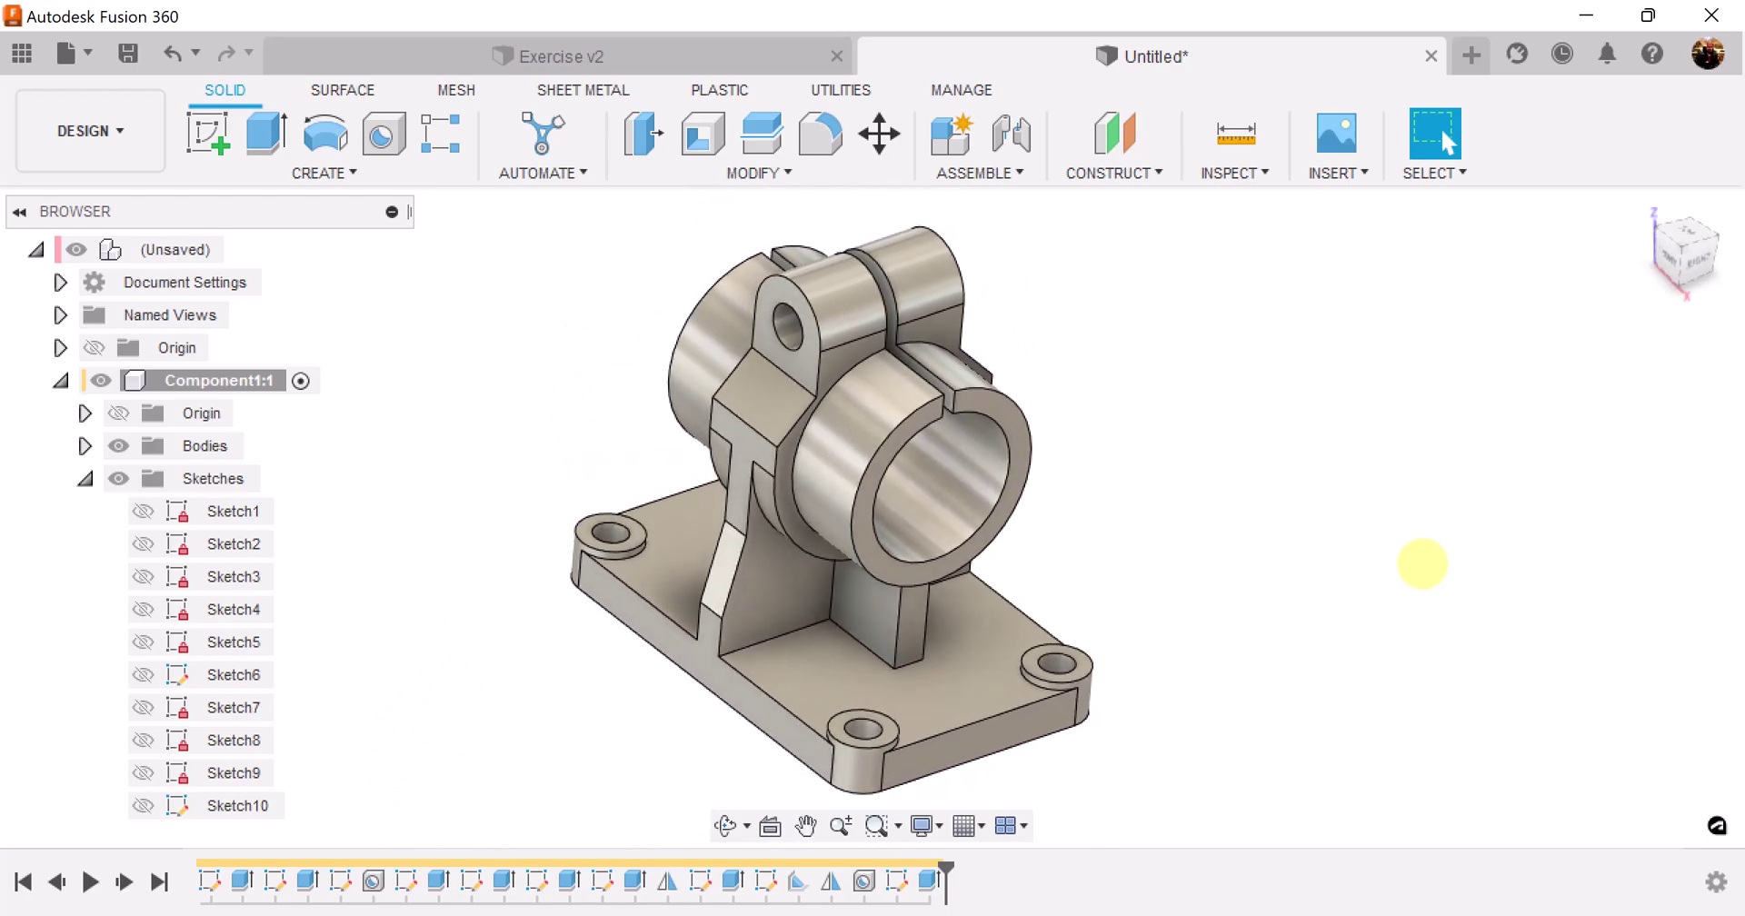
Step: Edit the bracket's Silver - Polished appearance and change its colour to red, RGB 255, 57, 57
{"action": "scroll", "coordinate": [521, 412], "scroll_direction": "up", "scroll_amount": 5}
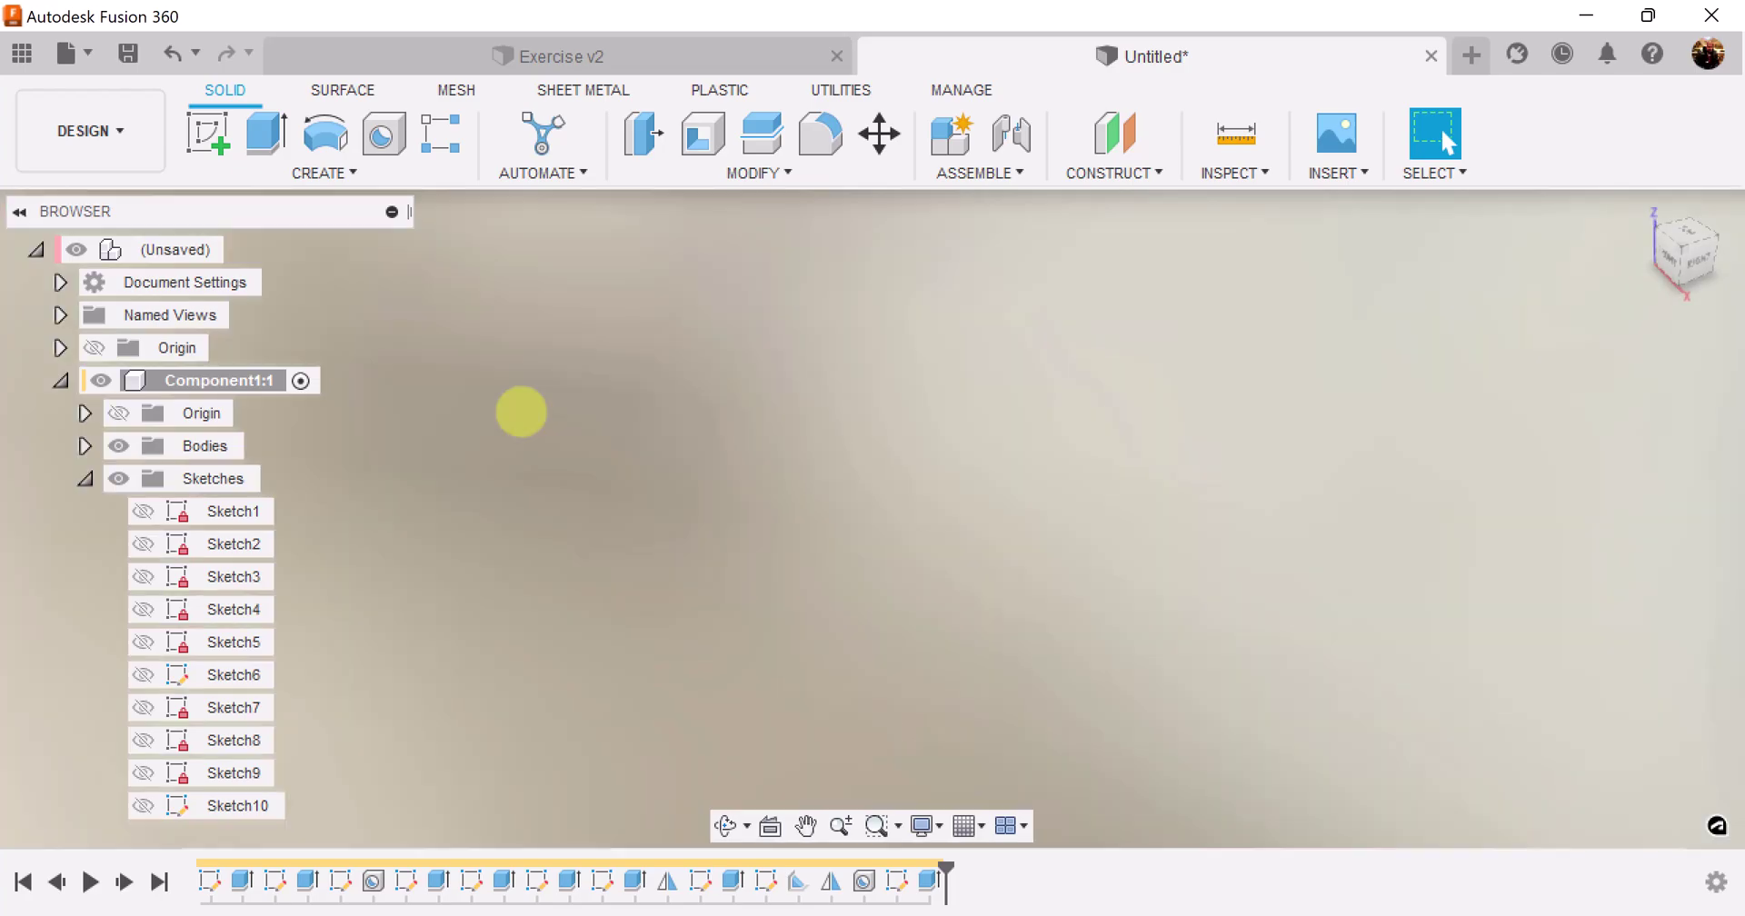
{"action": "key", "text": "a"}
{"action": "scroll", "coordinate": [706, 418], "scroll_direction": "down", "scroll_amount": 5}
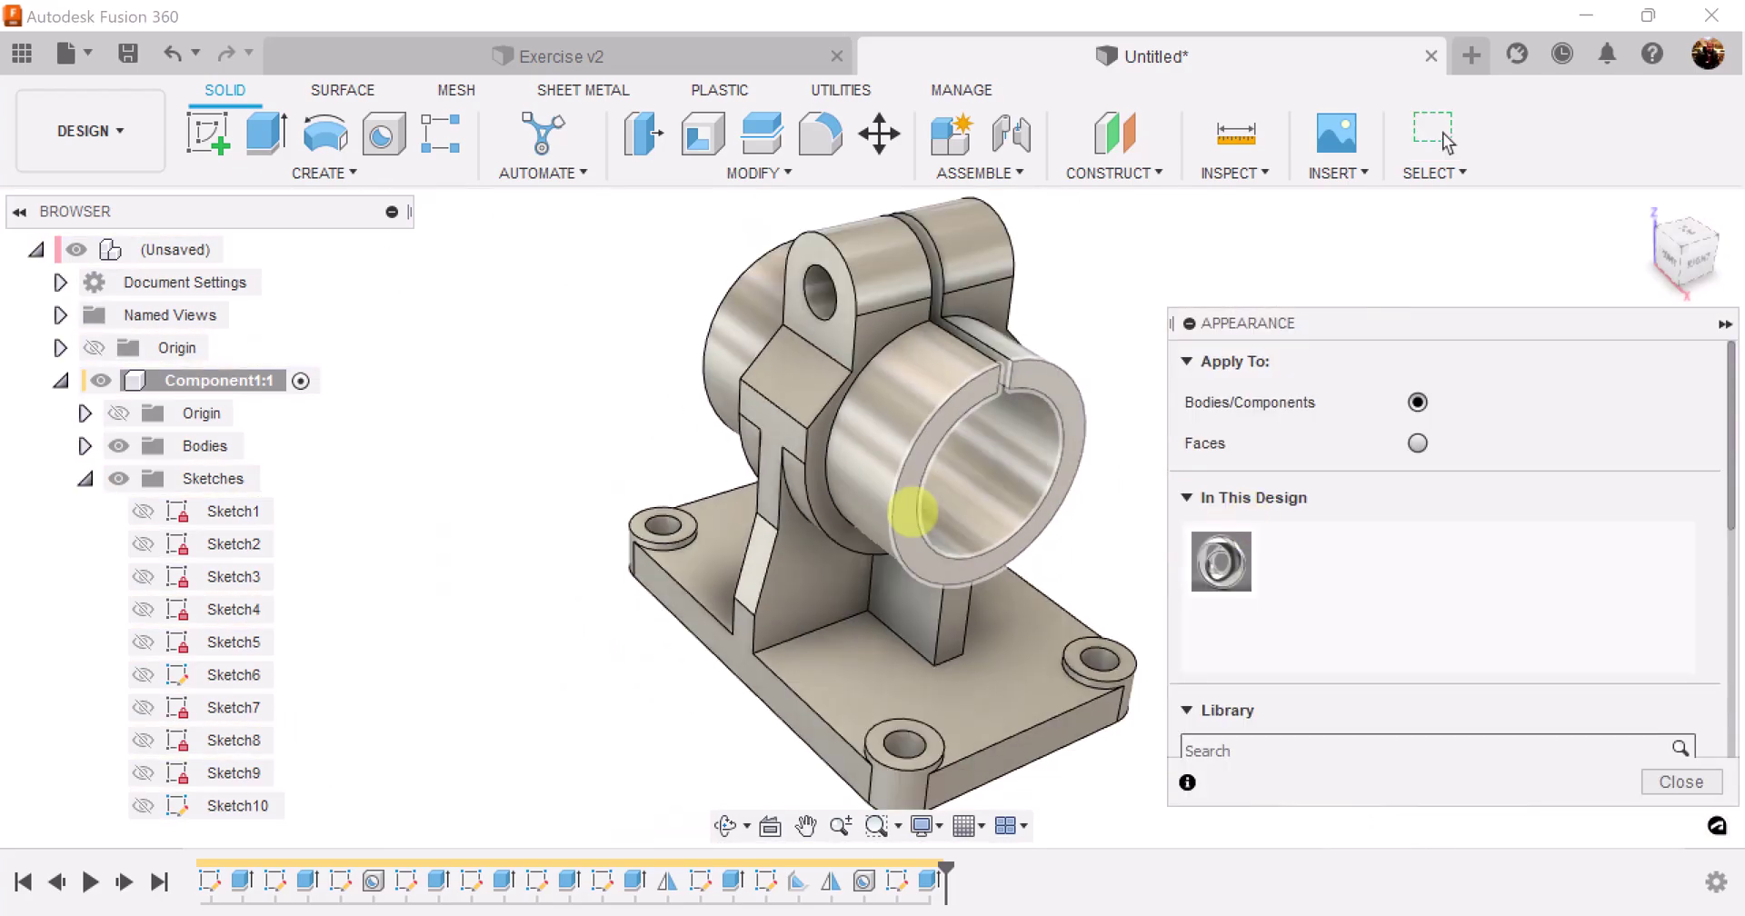
{"action": "double_click", "coordinate": [1221, 561]}
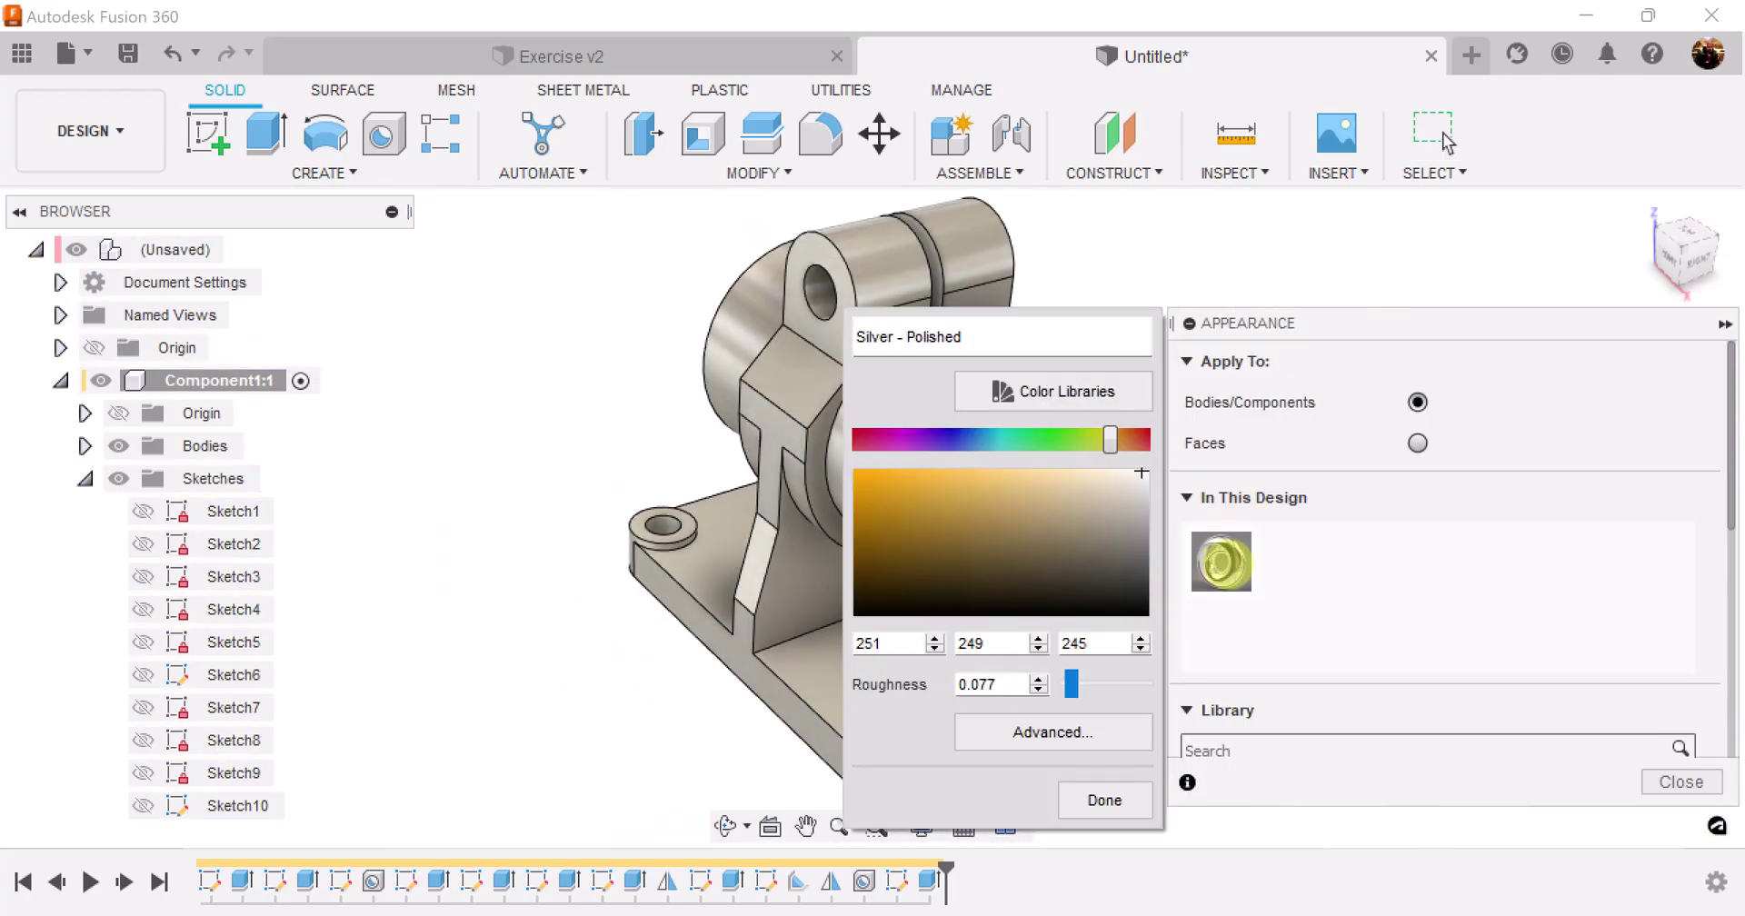
{"action": "left_click", "coordinate": [855, 430]}
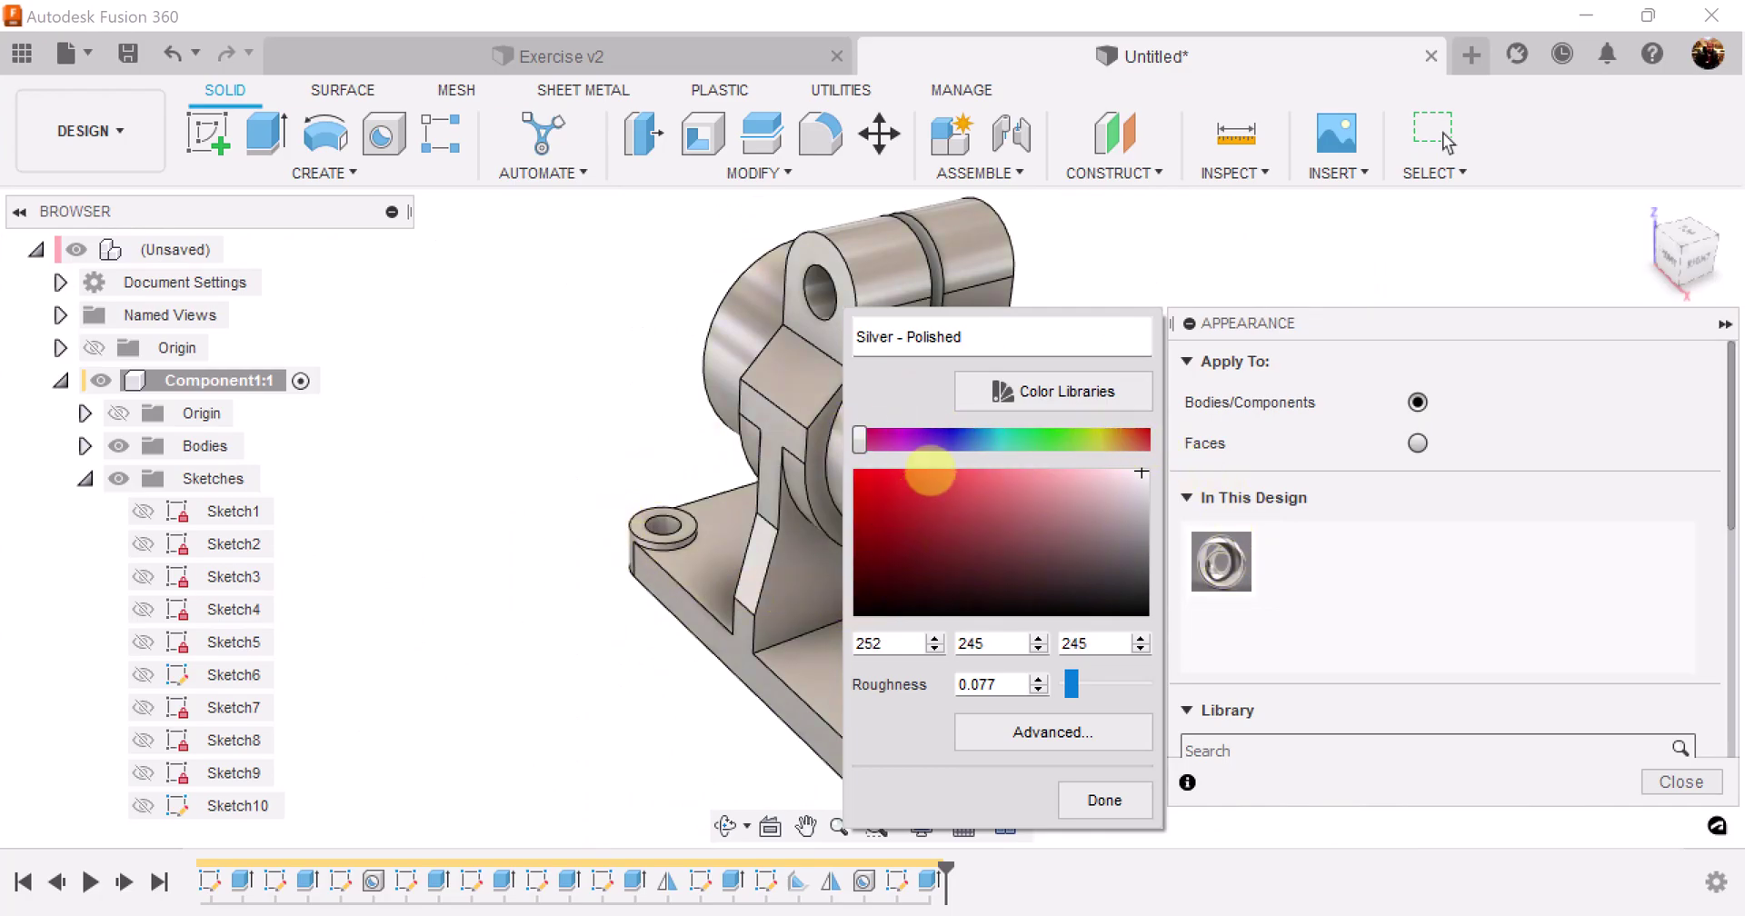
{"action": "left_click", "coordinate": [931, 473]}
{"action": "mouse_move", "coordinate": [927, 473]}
{"action": "left_mouse_down"}
{"action": "mouse_move", "coordinate": [950, 464]}
{"action": "mouse_move", "coordinate": [967, 489]}
{"action": "mouse_move", "coordinate": [920, 471]}
{"action": "left_mouse_up"}
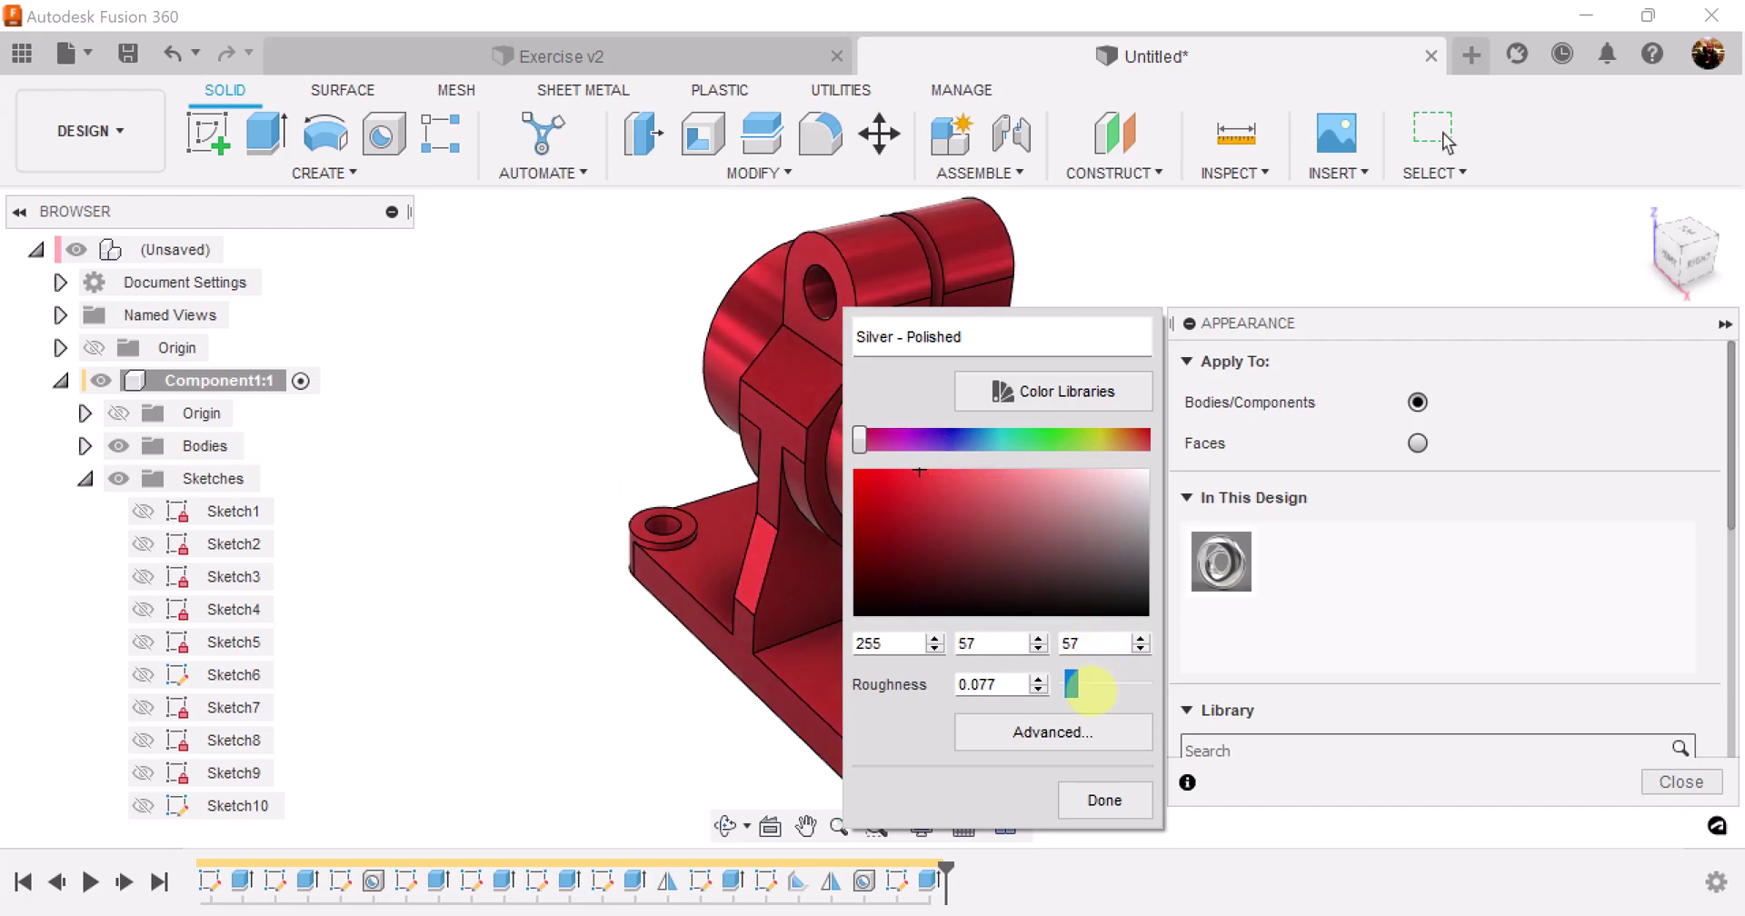
Step: Set the appearance's roughness to 0.06, lighten its red colour, and finish the appearance editing
{"action": "left_click", "coordinate": [973, 687]}
{"action": "type", "text": ".06"}
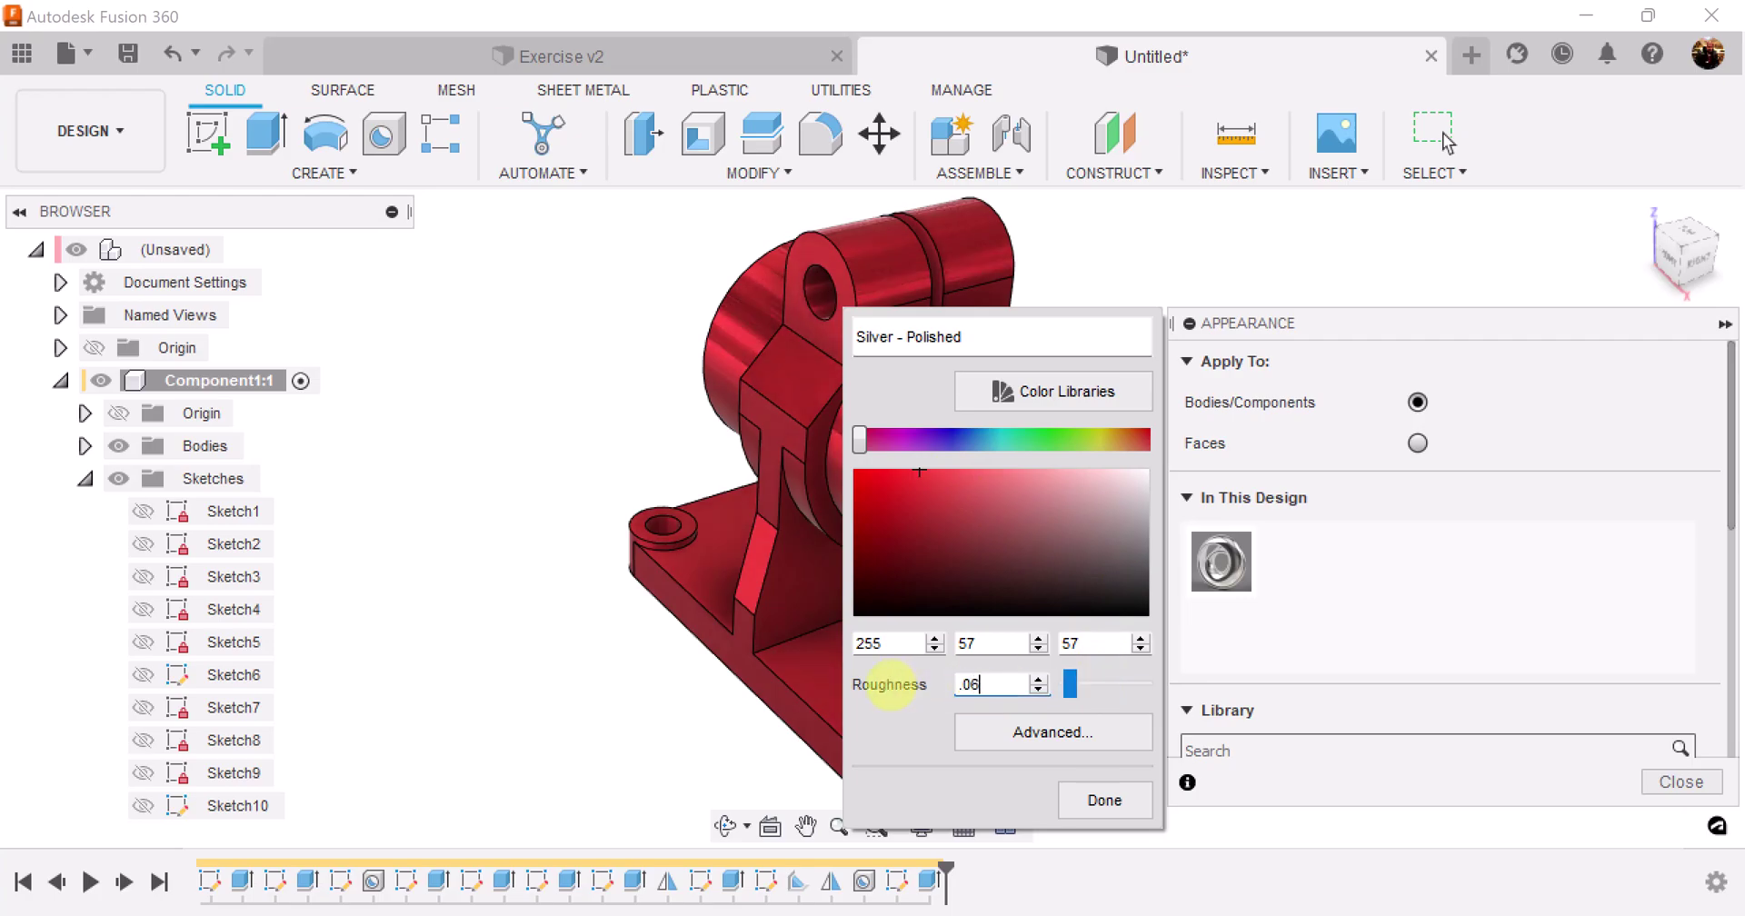
{"action": "left_click", "coordinate": [921, 472]}
{"action": "left_click_drag", "start_coordinate": [925, 475], "coordinate": [972, 471]}
{"action": "left_click", "coordinate": [1104, 800]}
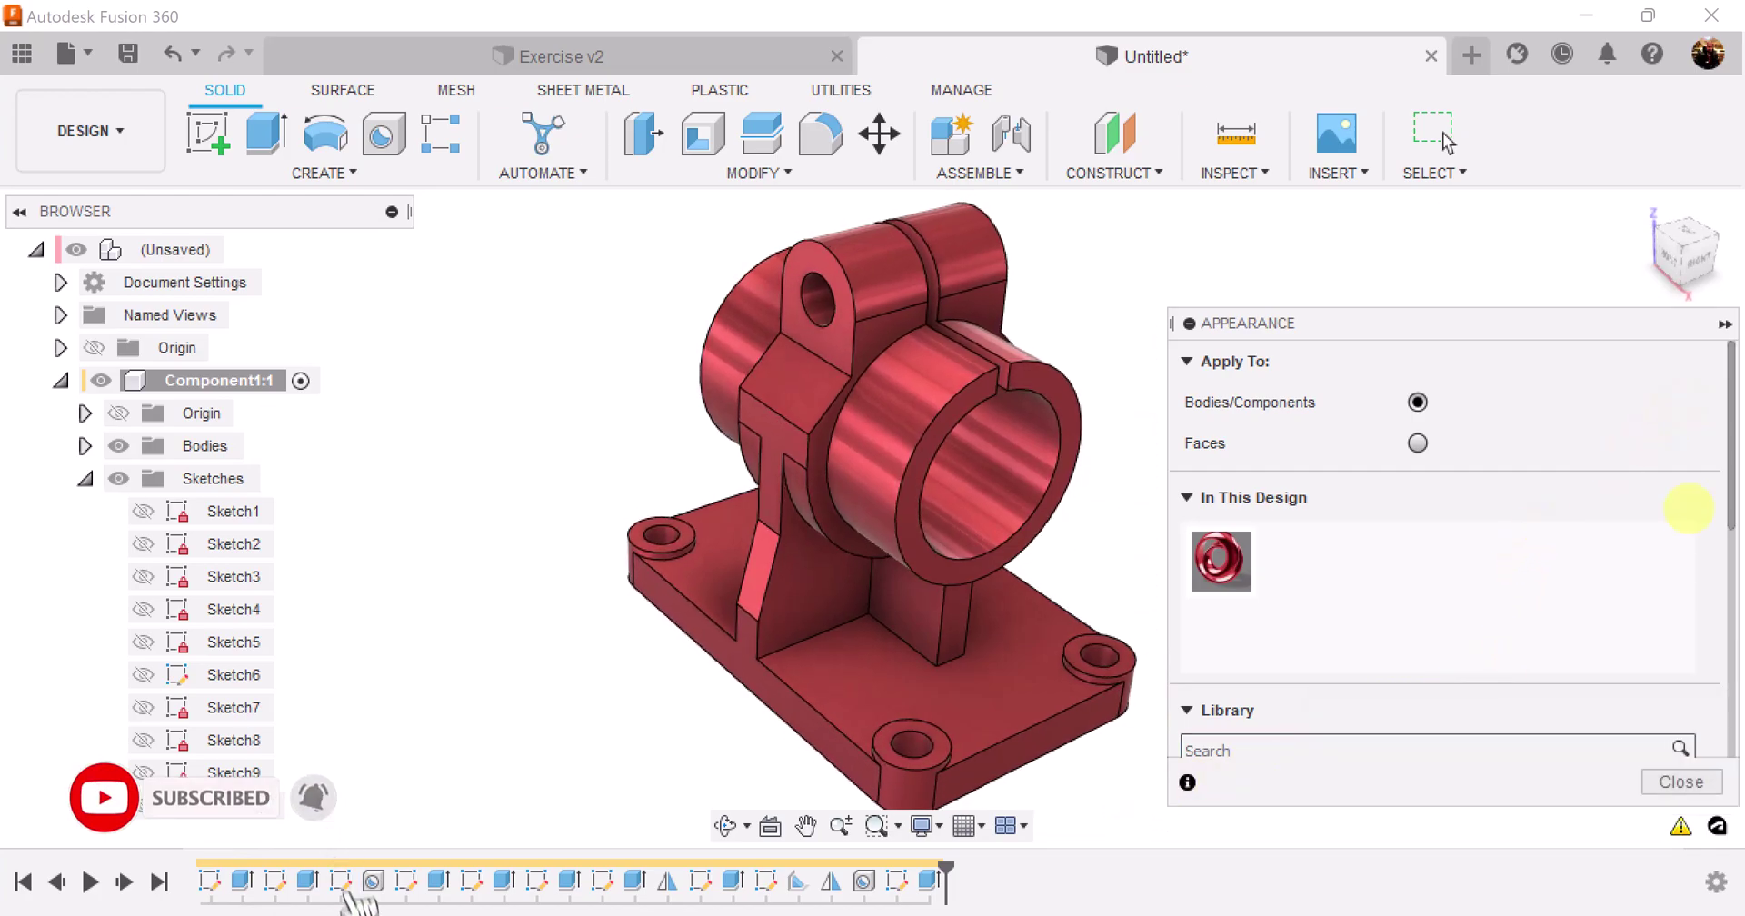
{"action": "left_click", "coordinate": [1694, 777]}
{"action": "key", "text": "F6"}
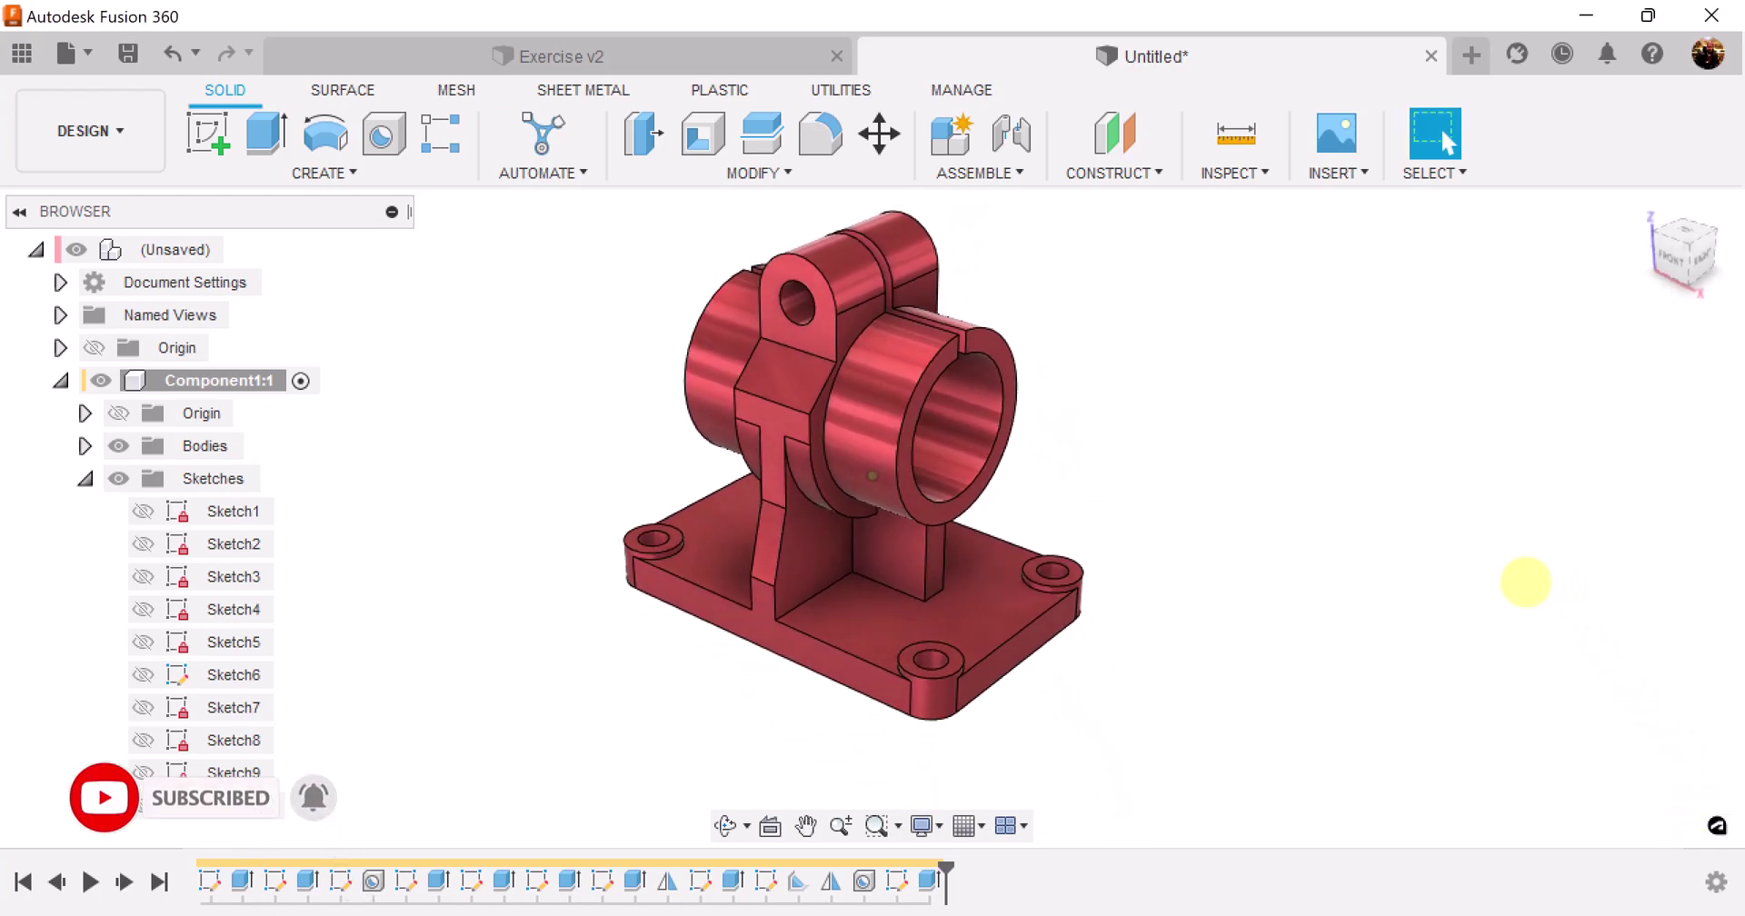